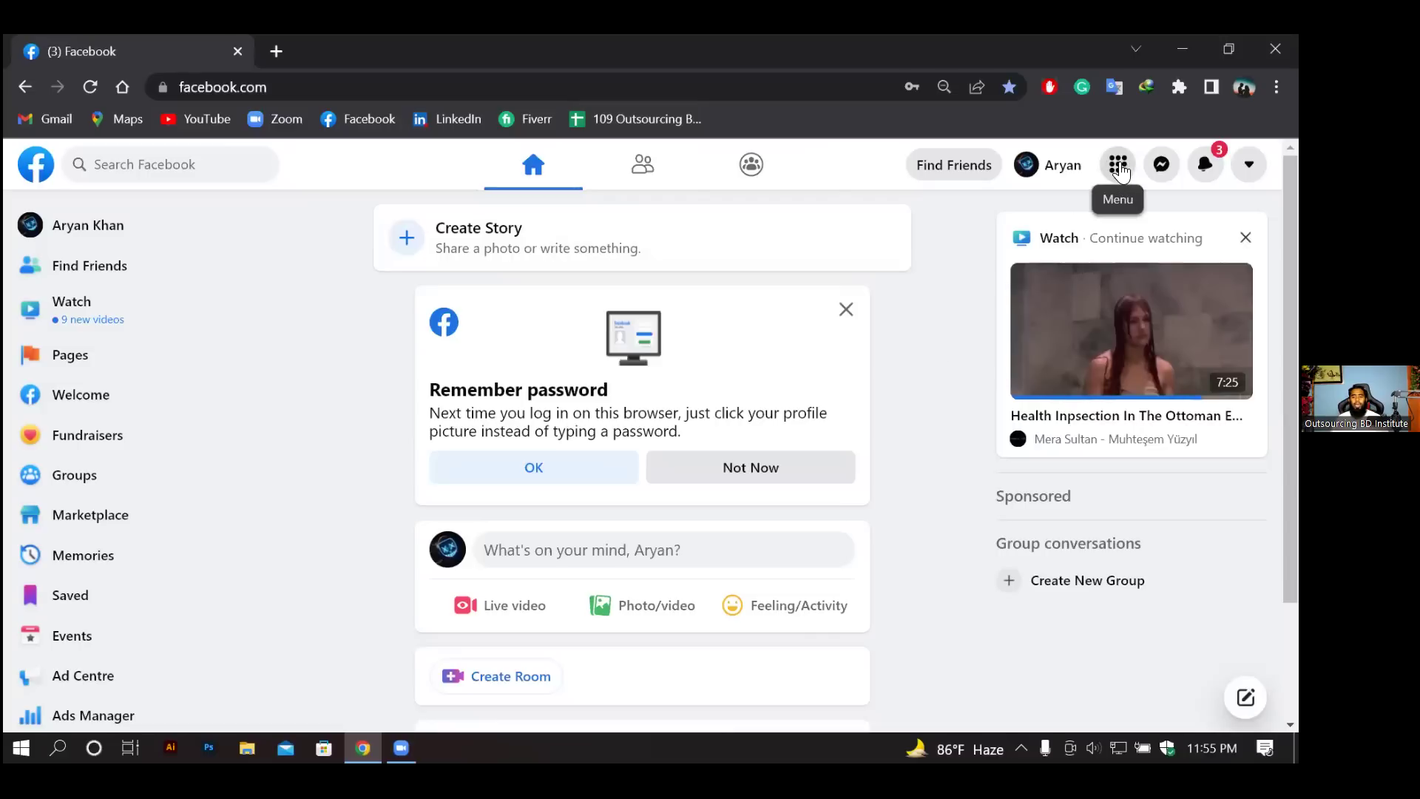
Open the Create a Page form from the main menu, look it over, then close it.
click(1120, 169)
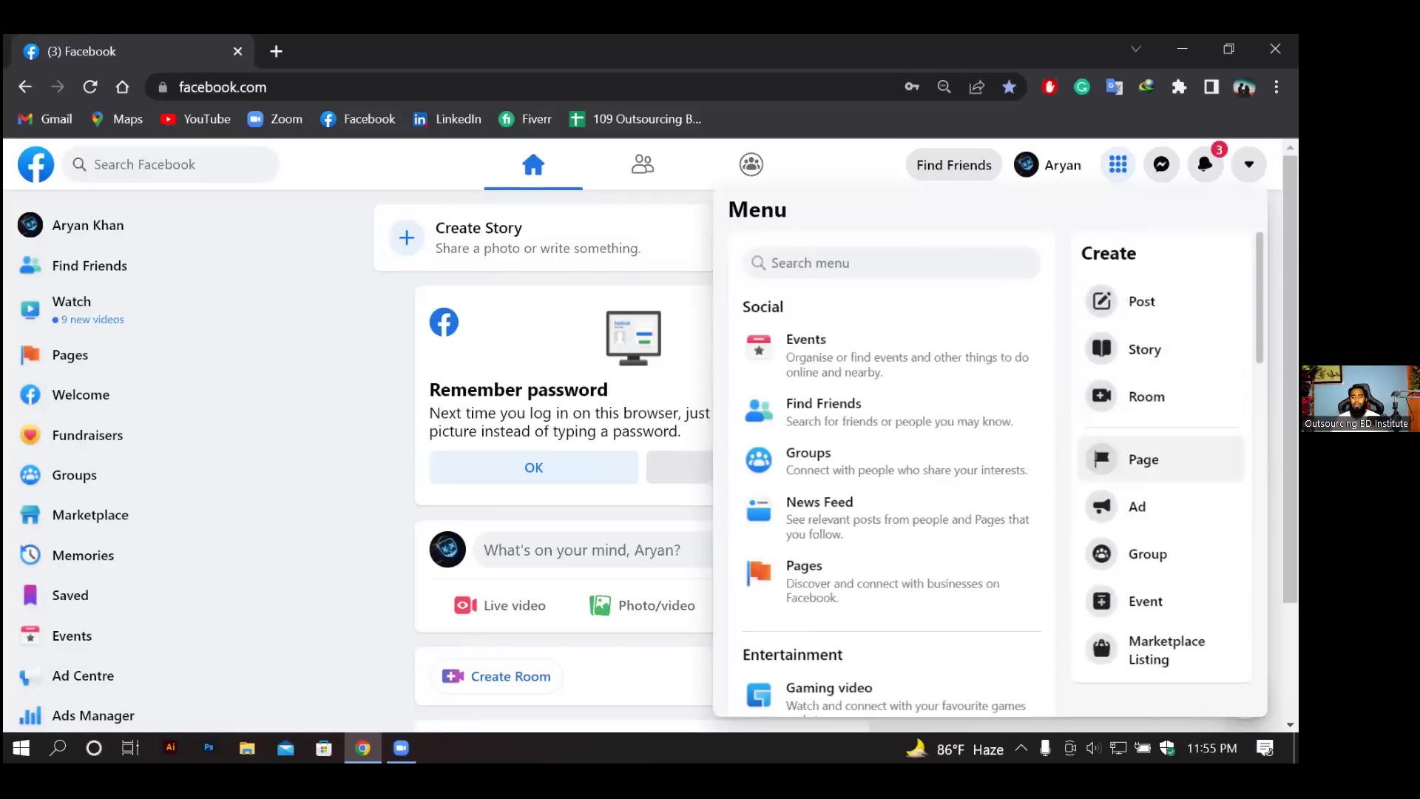
click(1135, 460)
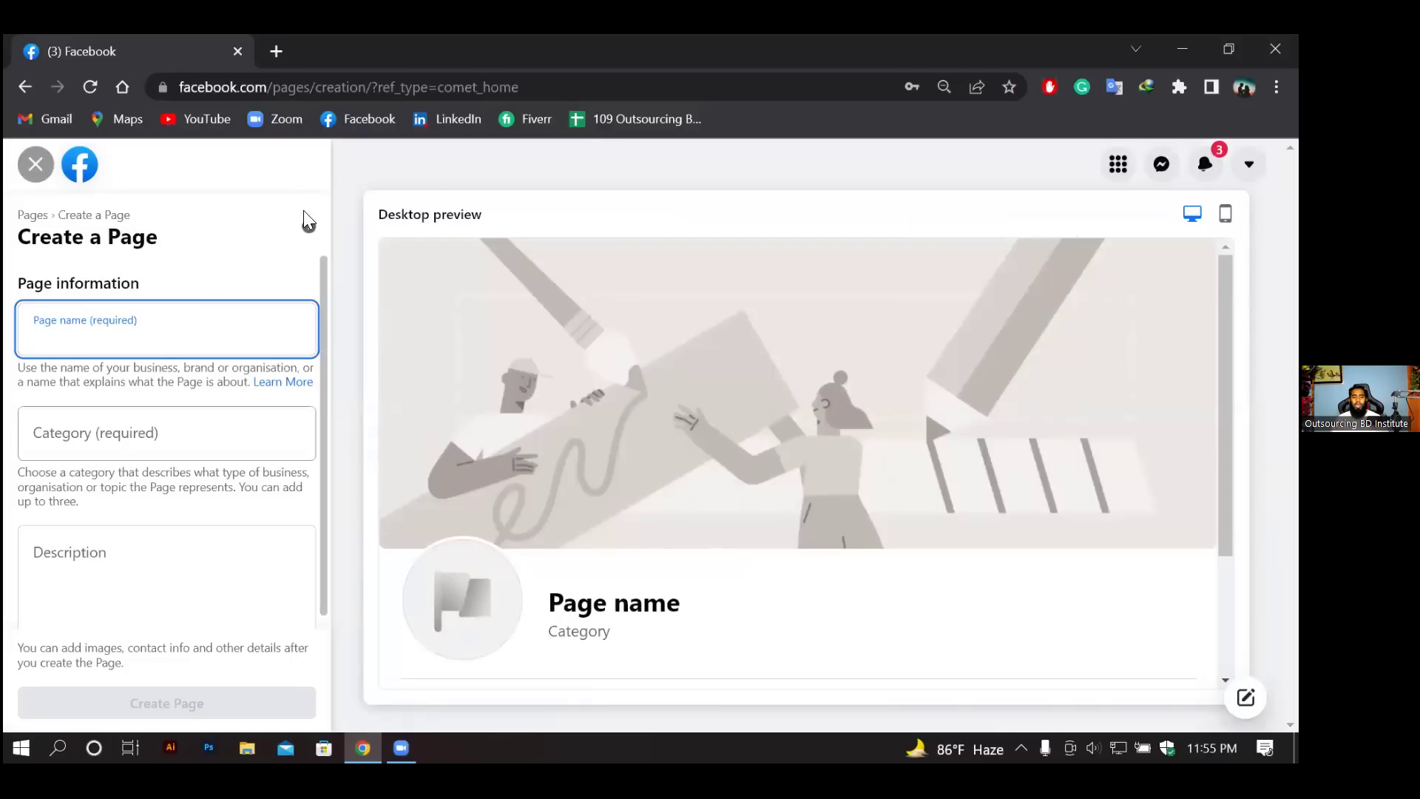
scroll(274, 453, down, 1)
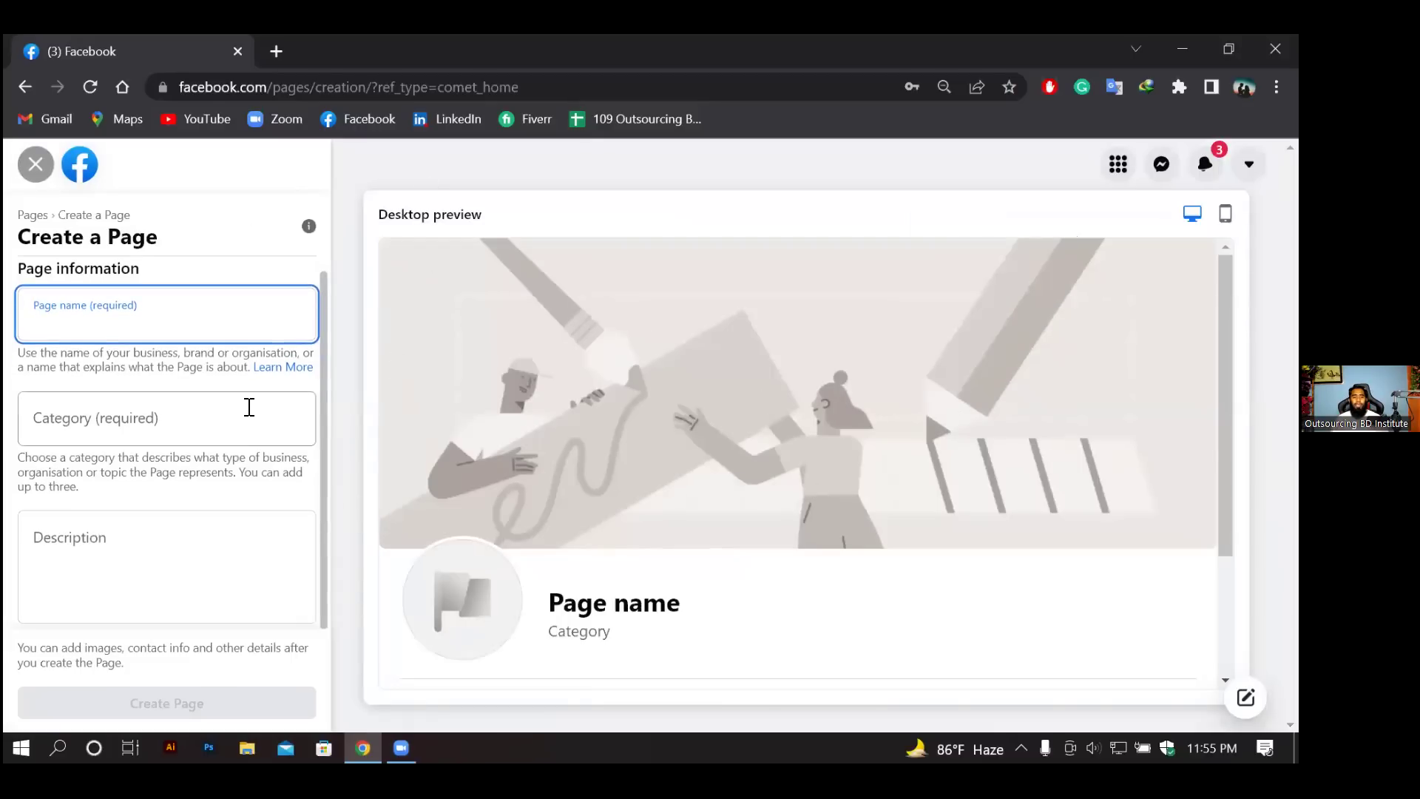
scroll(232, 459, up, 1)
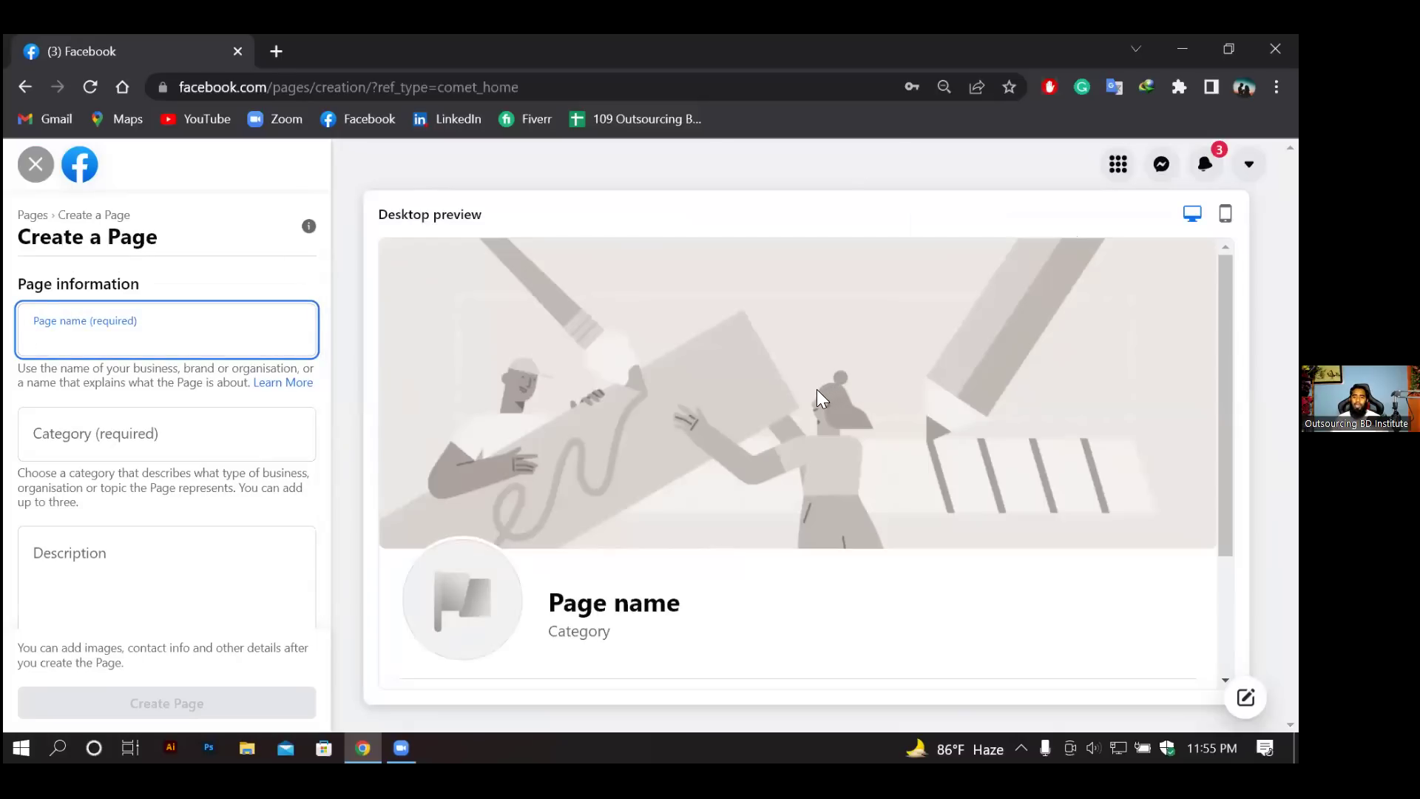
click(34, 166)
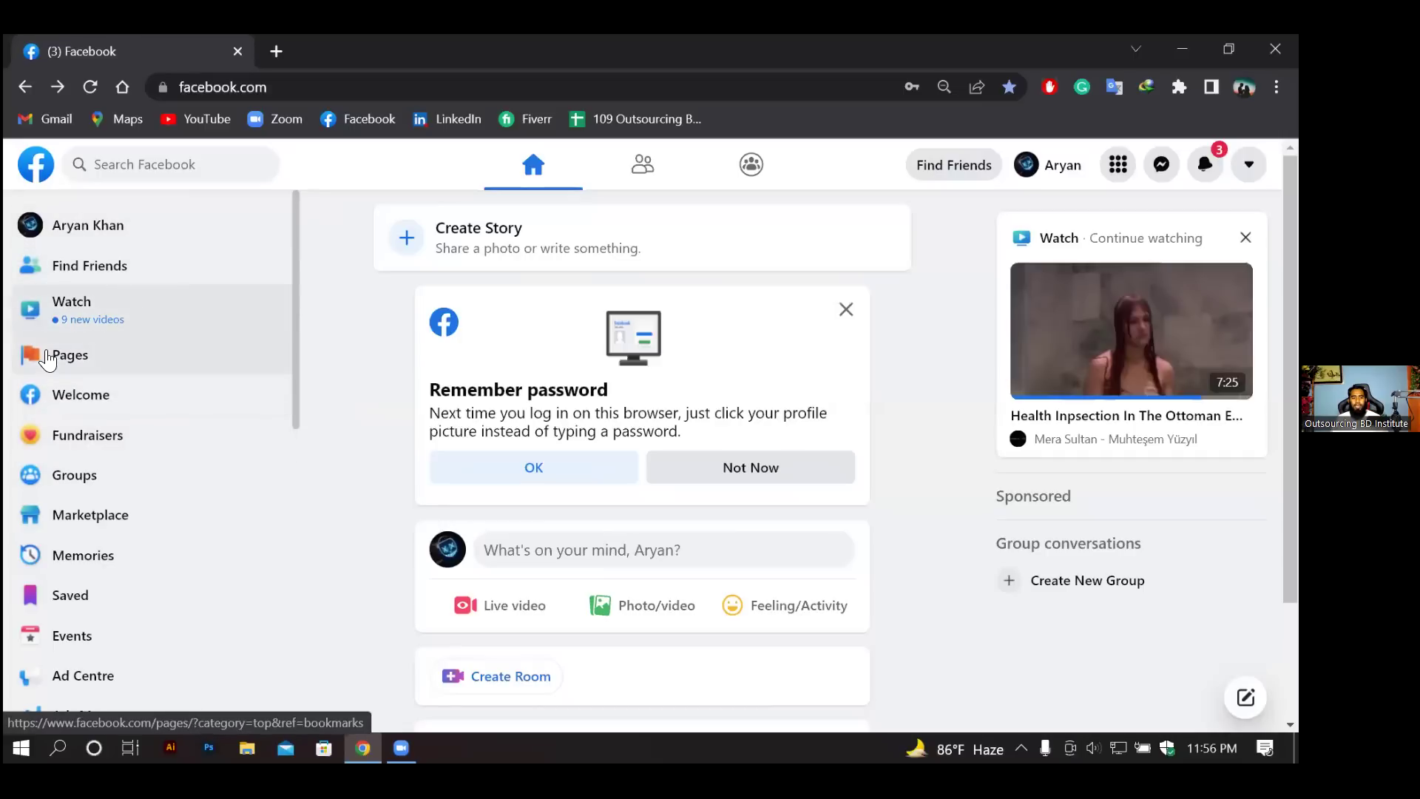
Try Create New Page from the Pages section, close it, then reopen Create > Page from the menu.
click(74, 358)
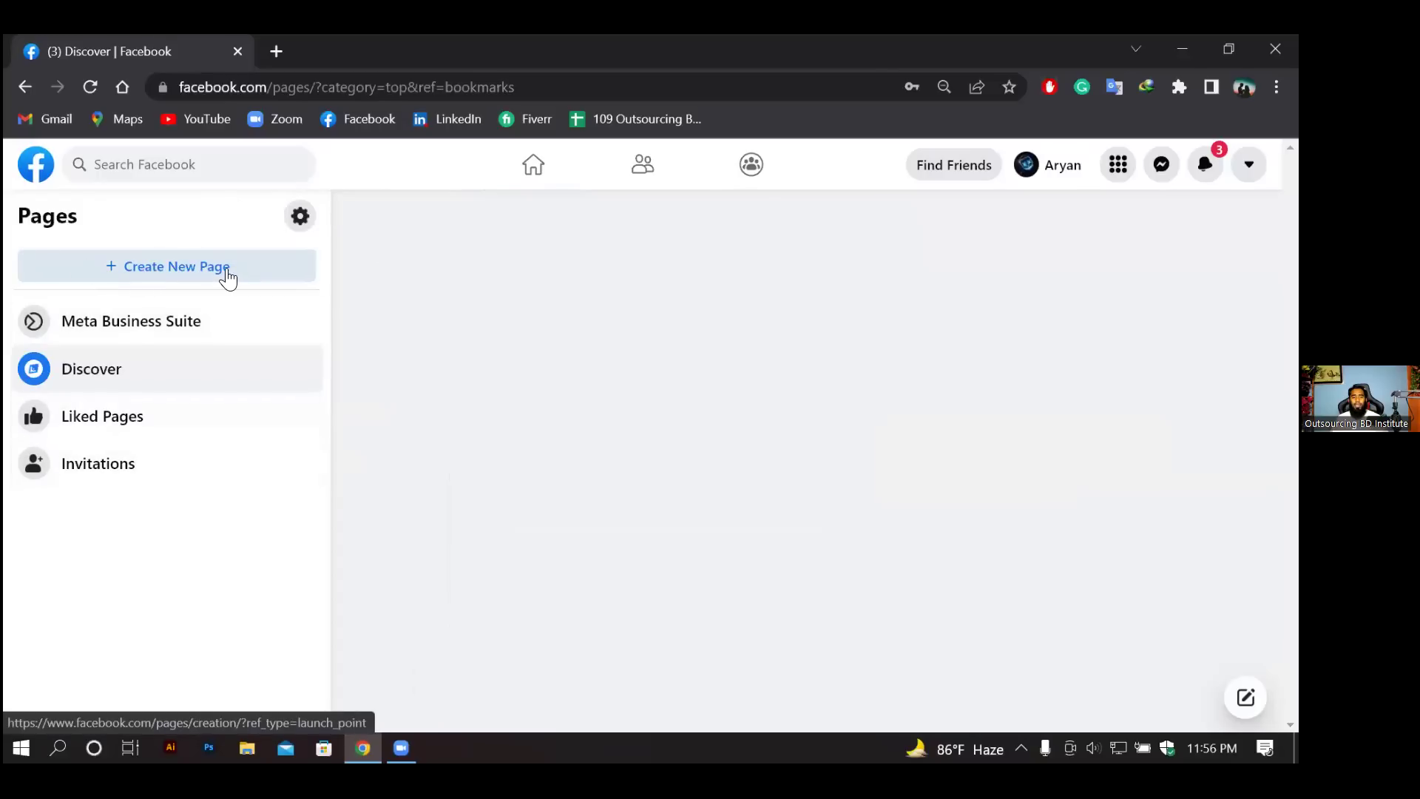
click(175, 267)
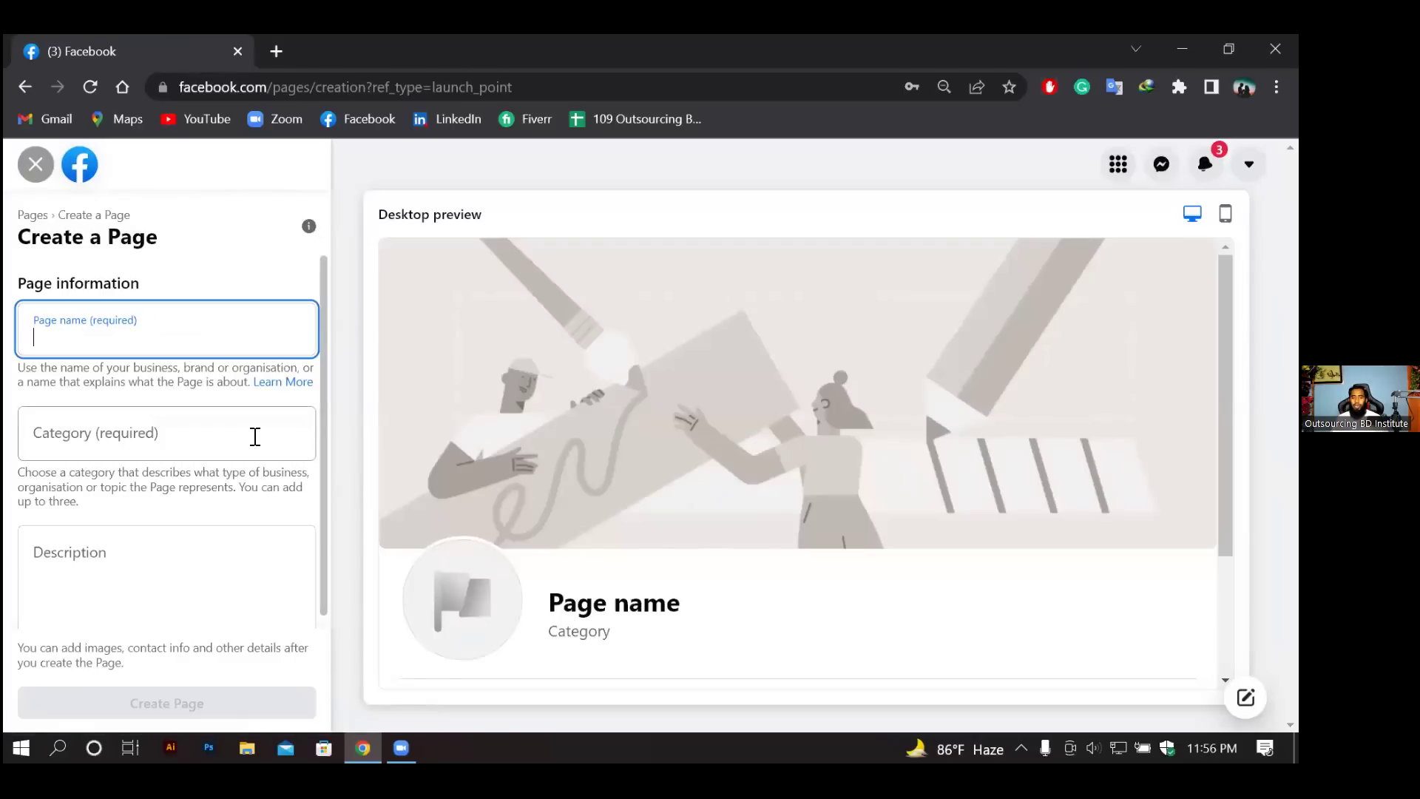
click(34, 164)
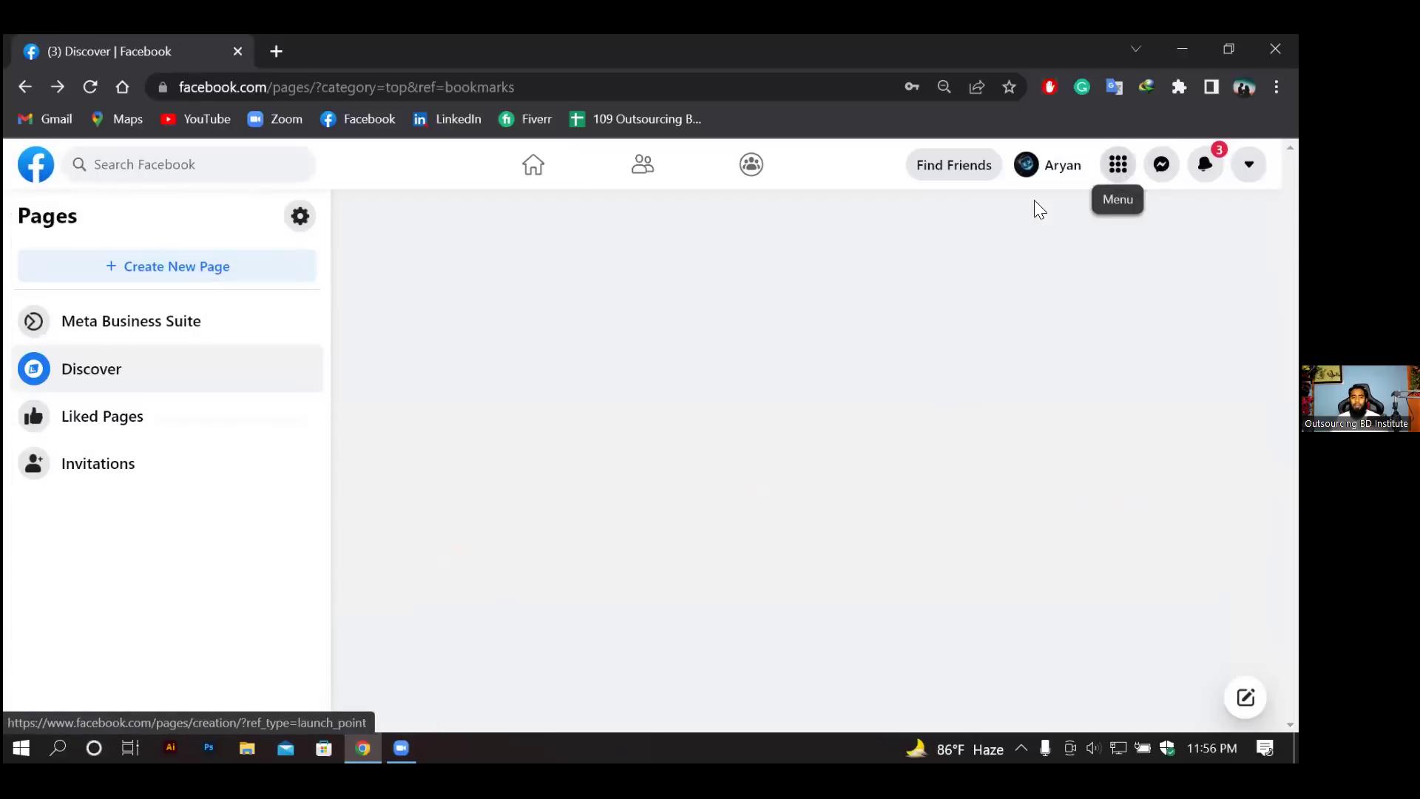
click(1120, 176)
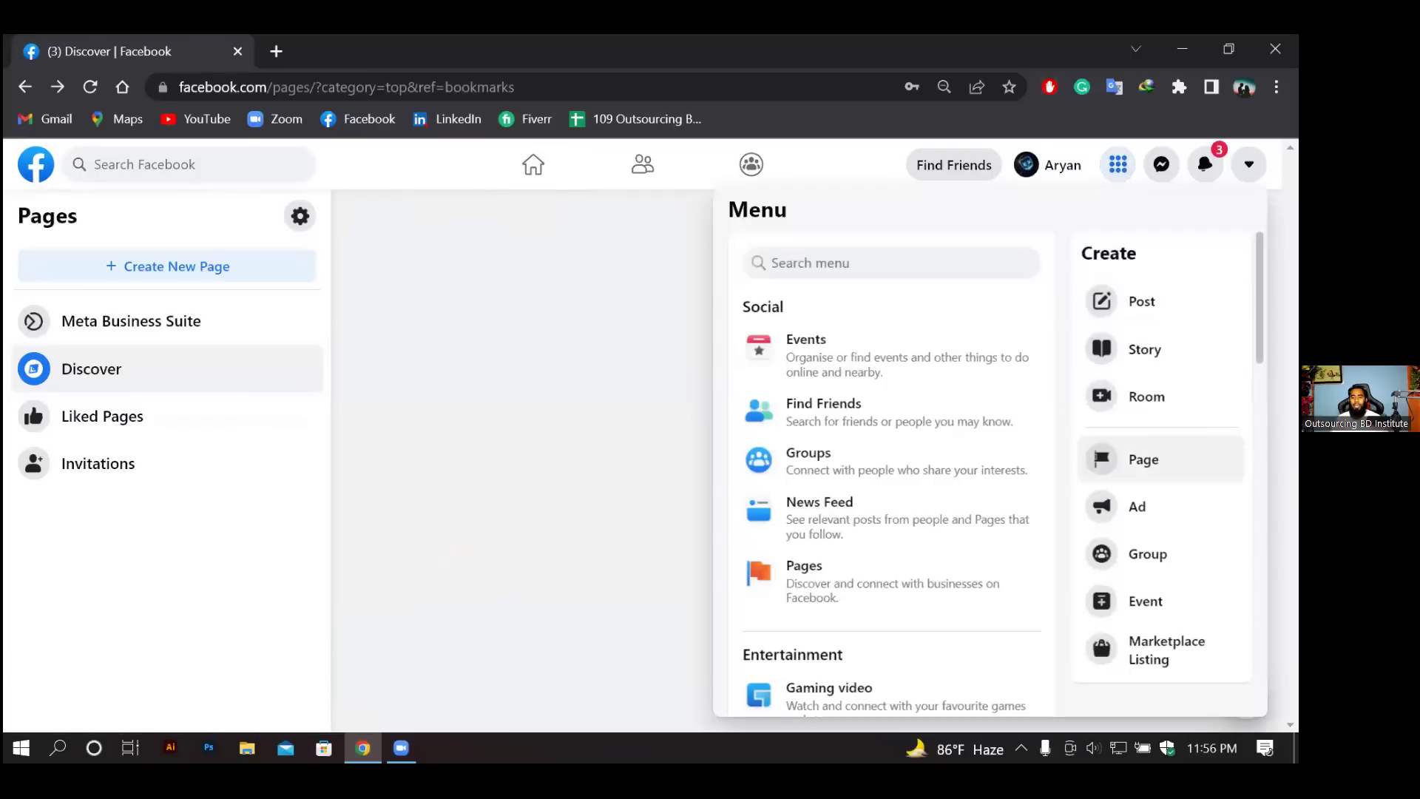
click(1142, 470)
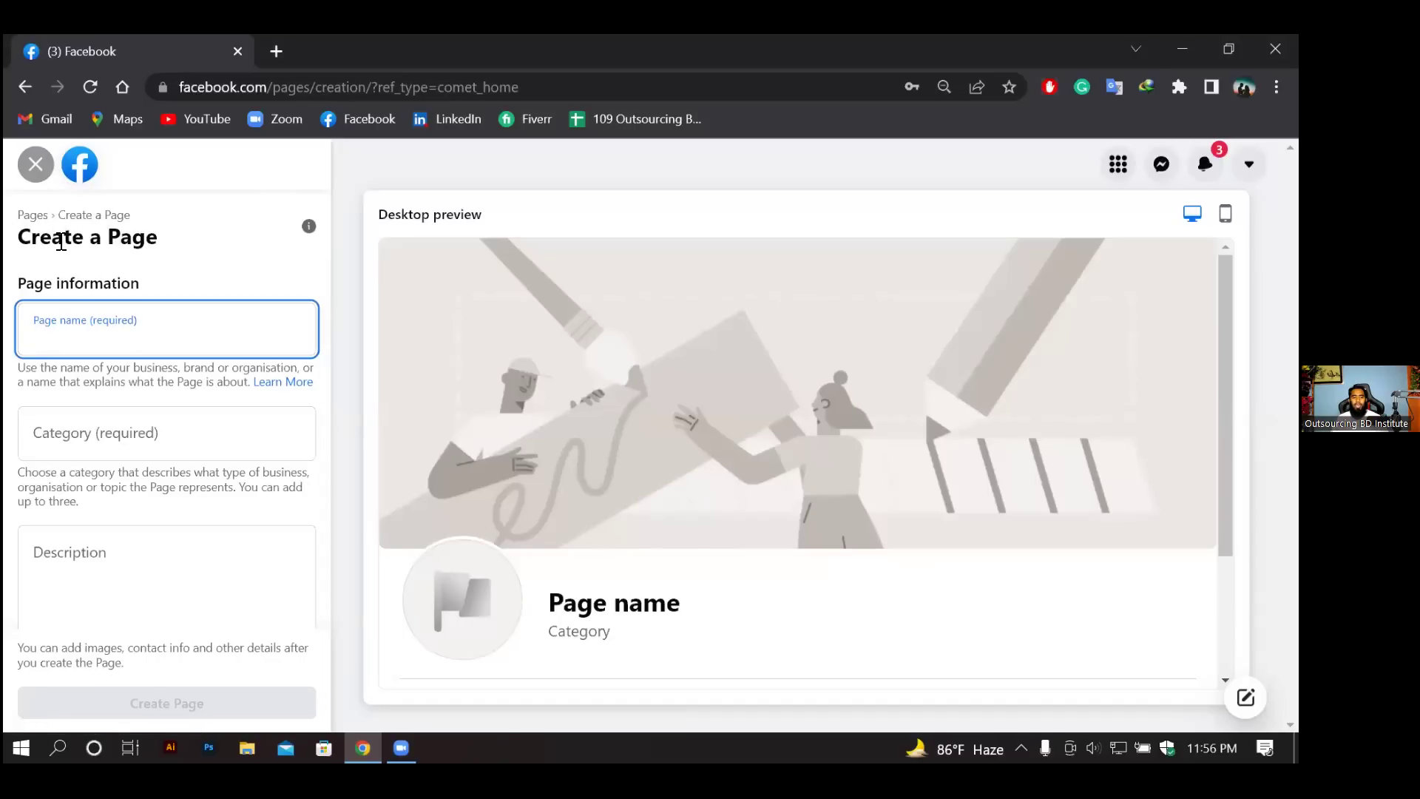
drag(31, 239, 134, 246)
drag(27, 281, 139, 283)
click(59, 324)
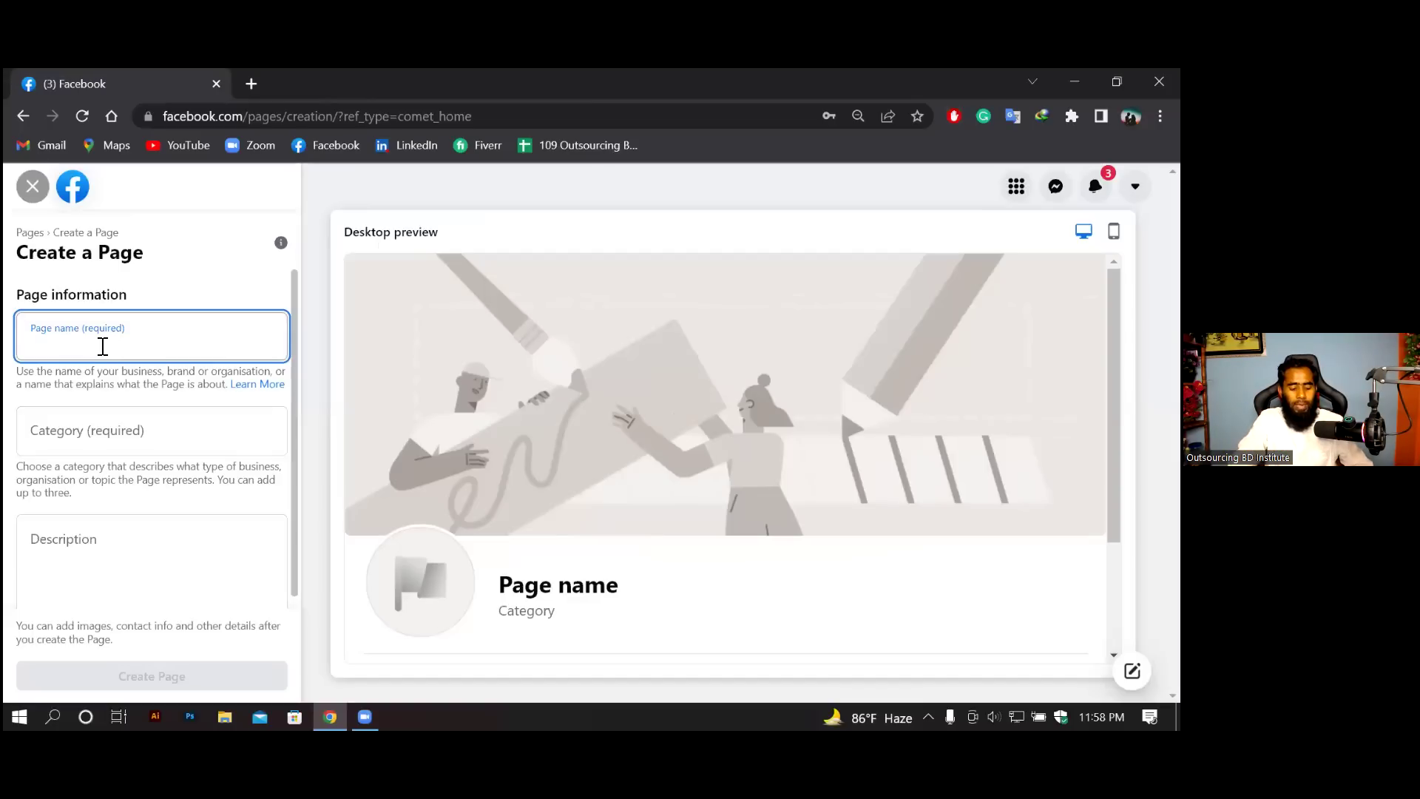
Enter 'Smart fashion' in the Page name field so the desktop preview shows it.
text(Smar)
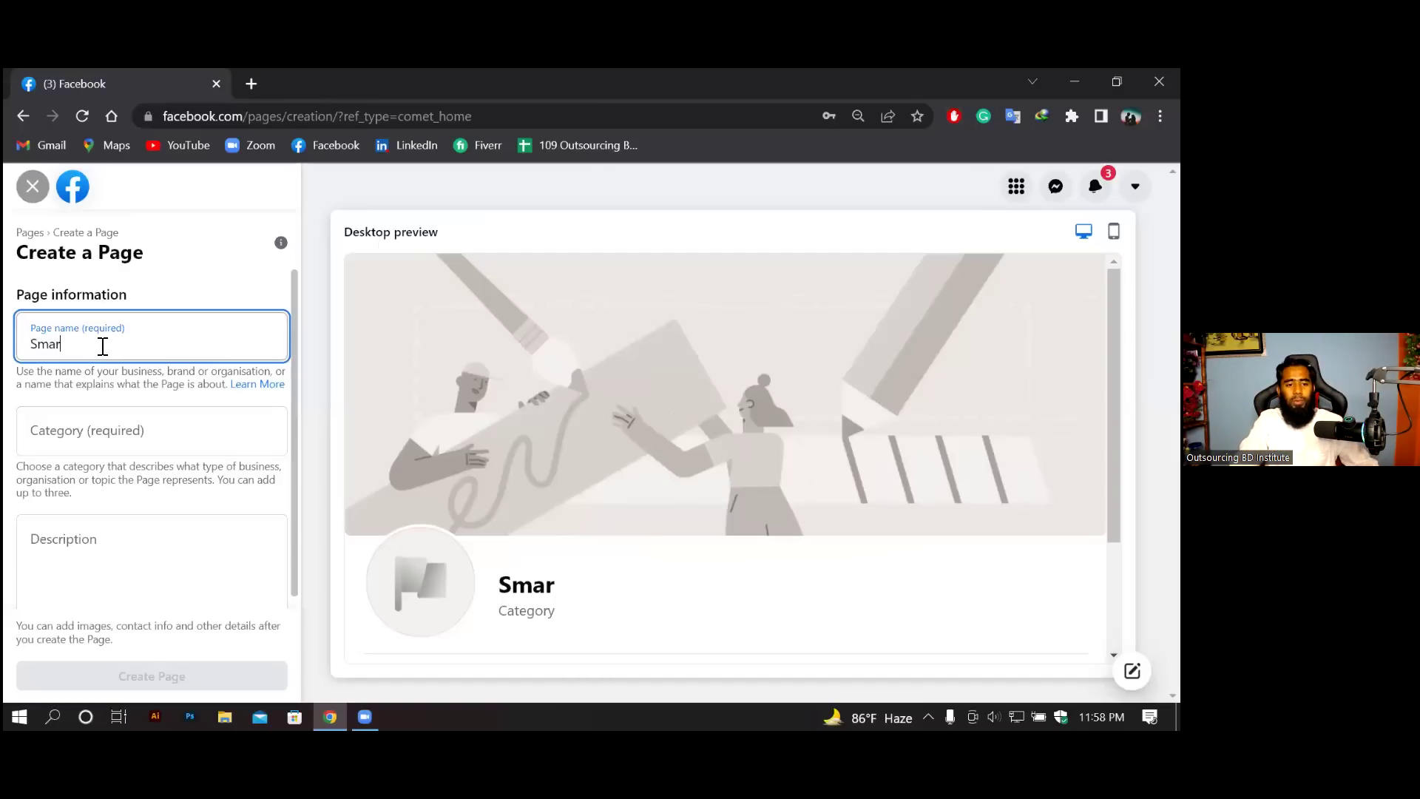
text(t fashion)
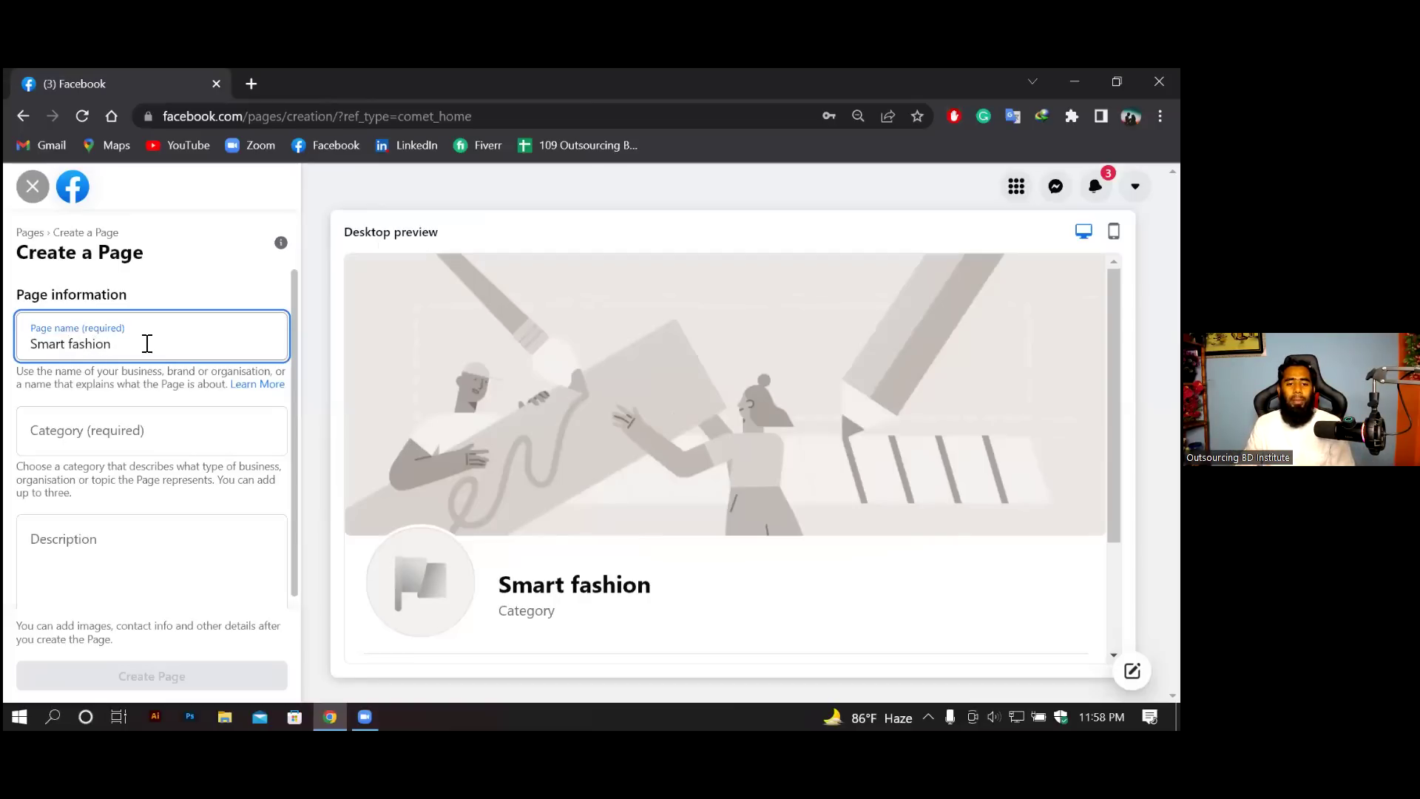
drag(139, 343, 28, 340)
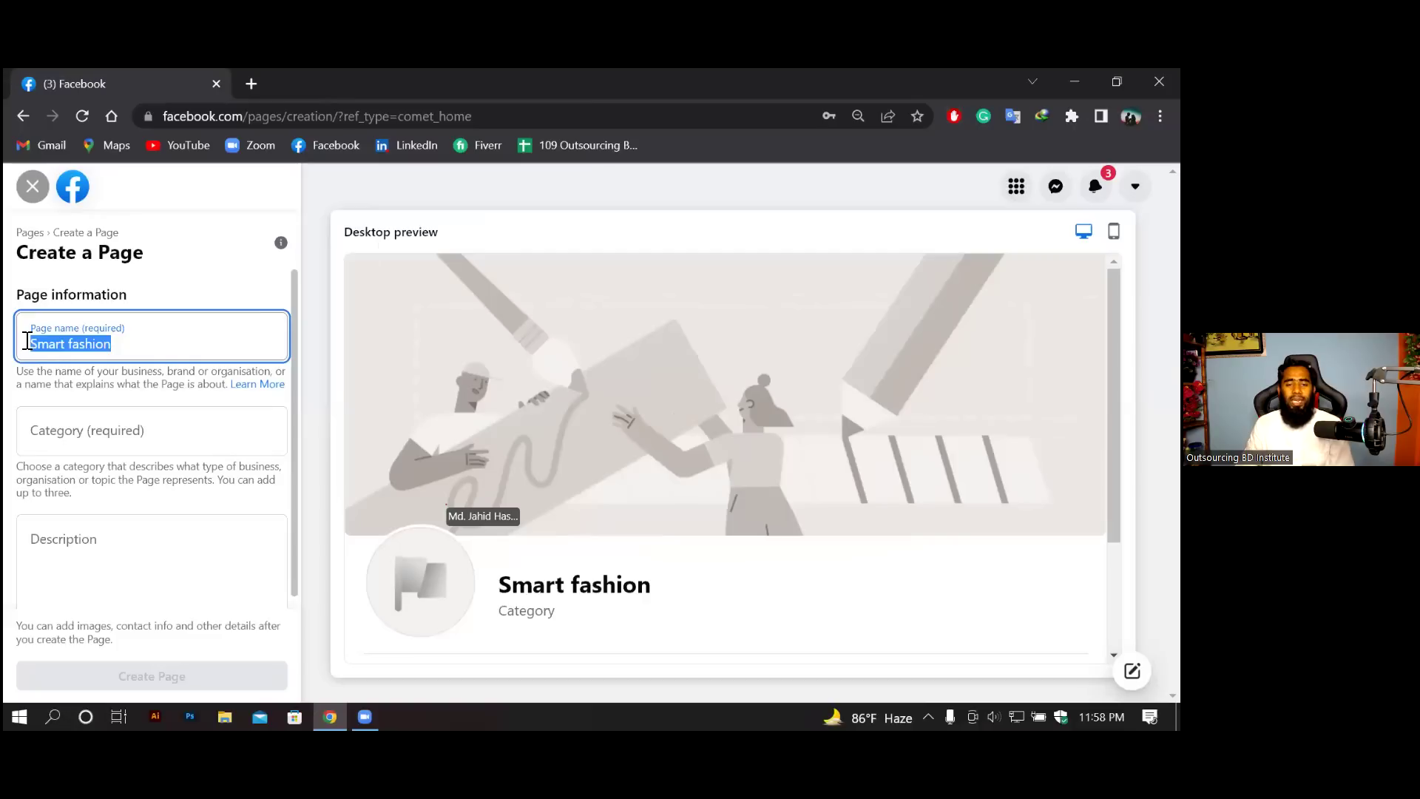
click(137, 351)
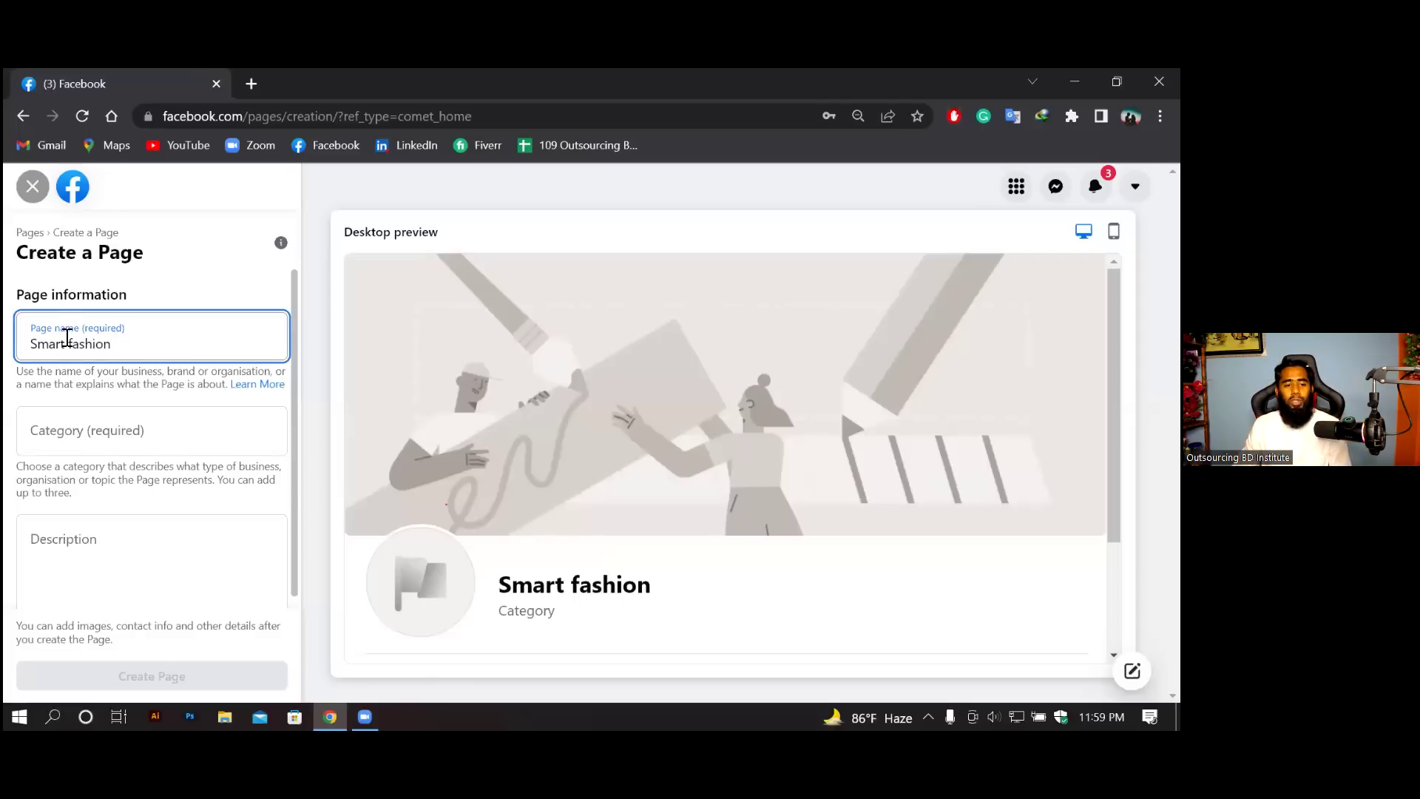
drag(65, 342, 35, 338)
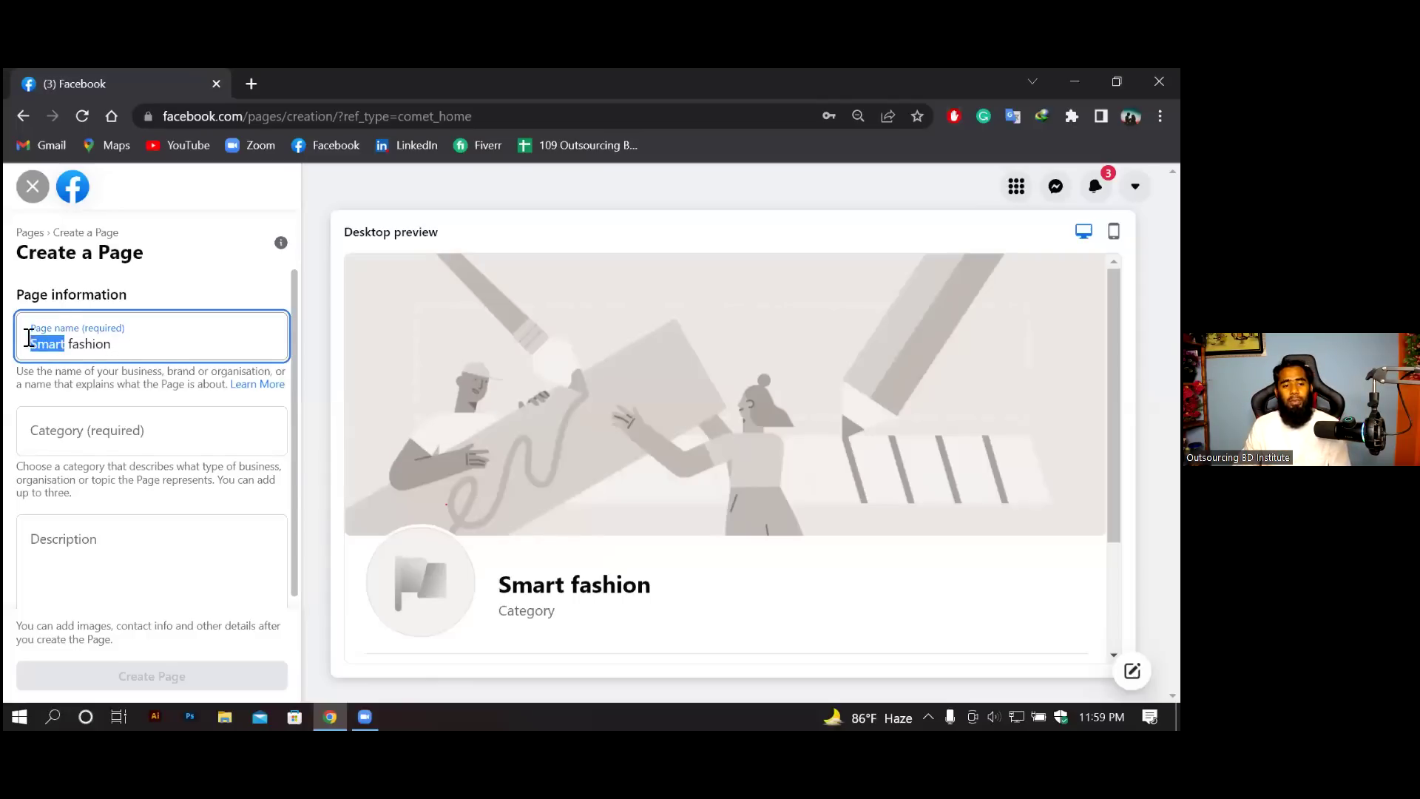
click(127, 346)
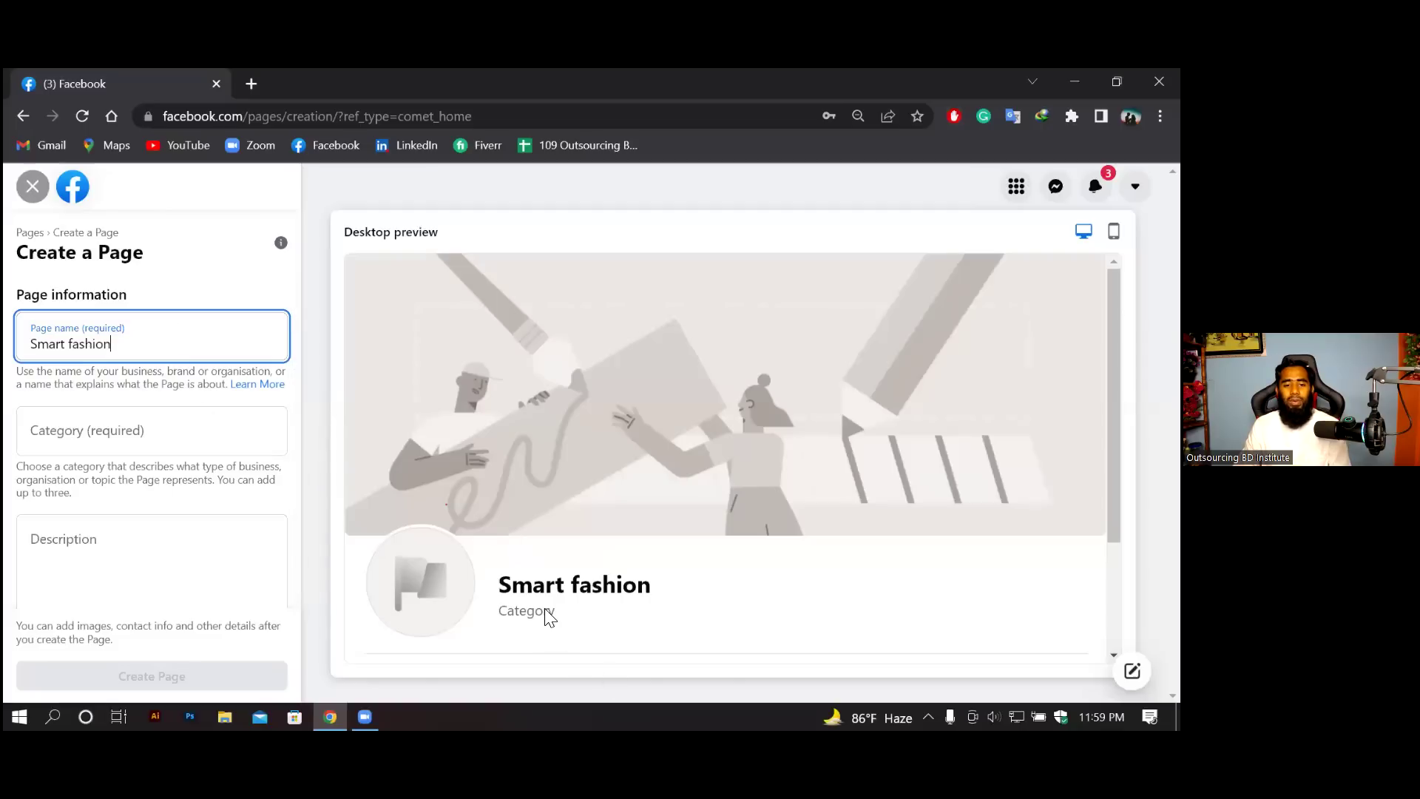
drag(346, 232, 419, 232)
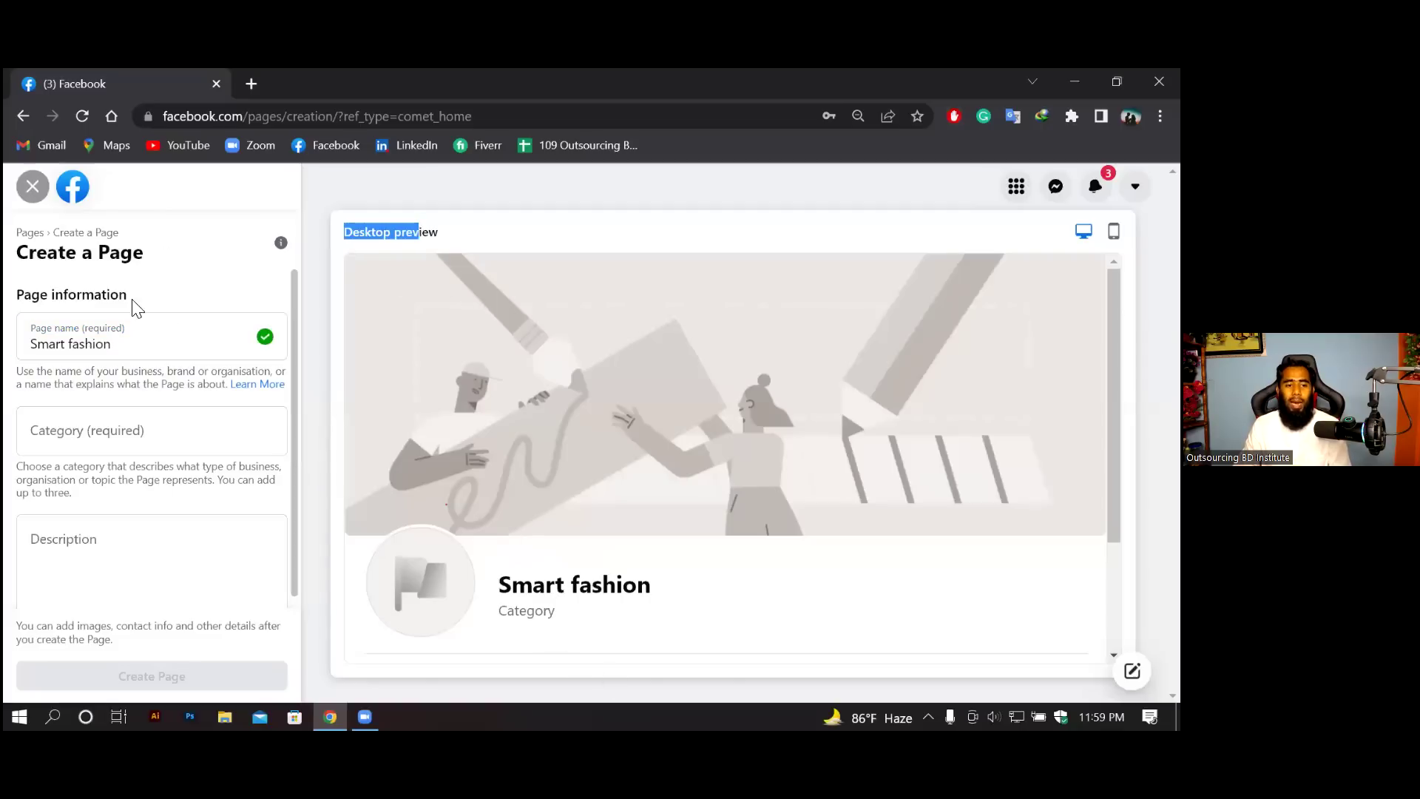
click(132, 342)
drag(137, 341, 51, 336)
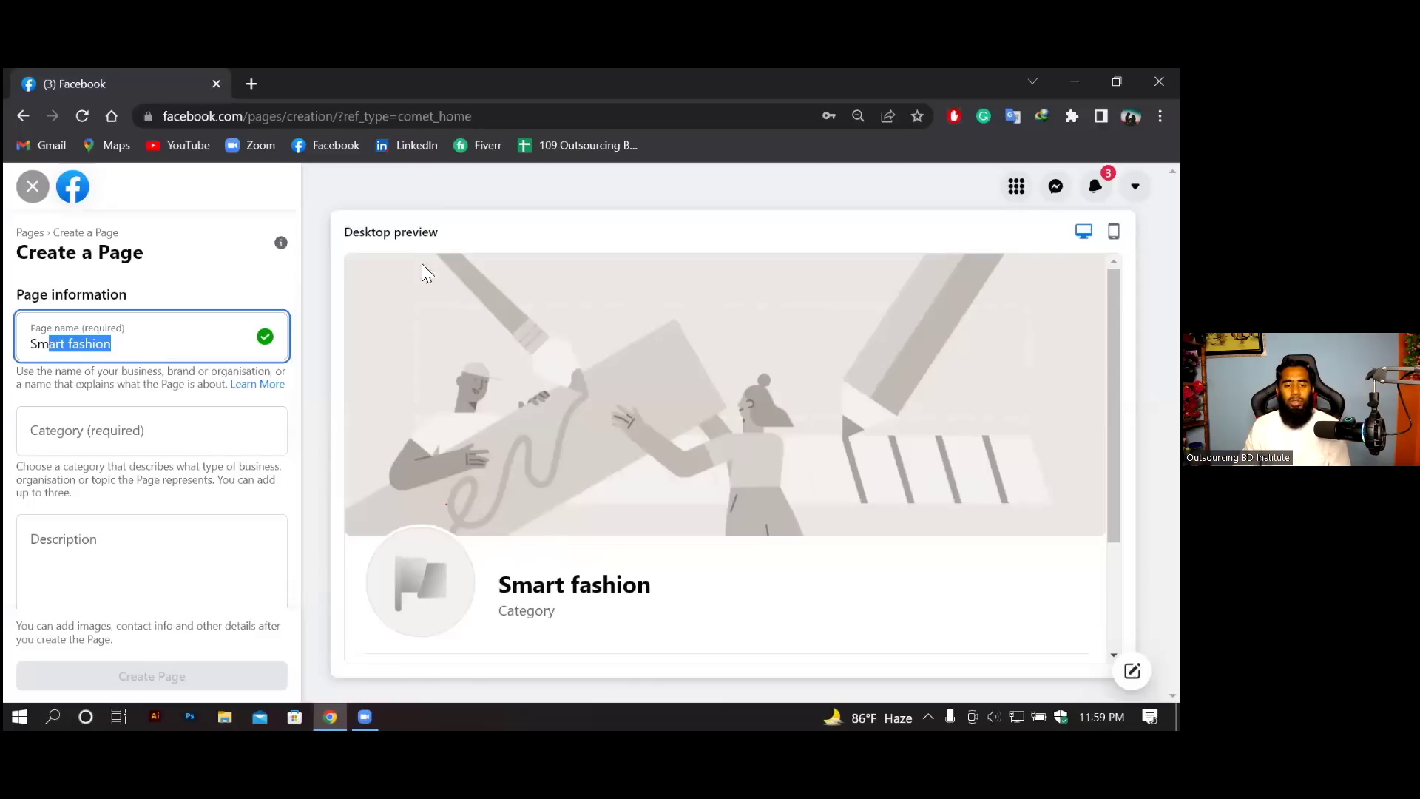
click(589, 586)
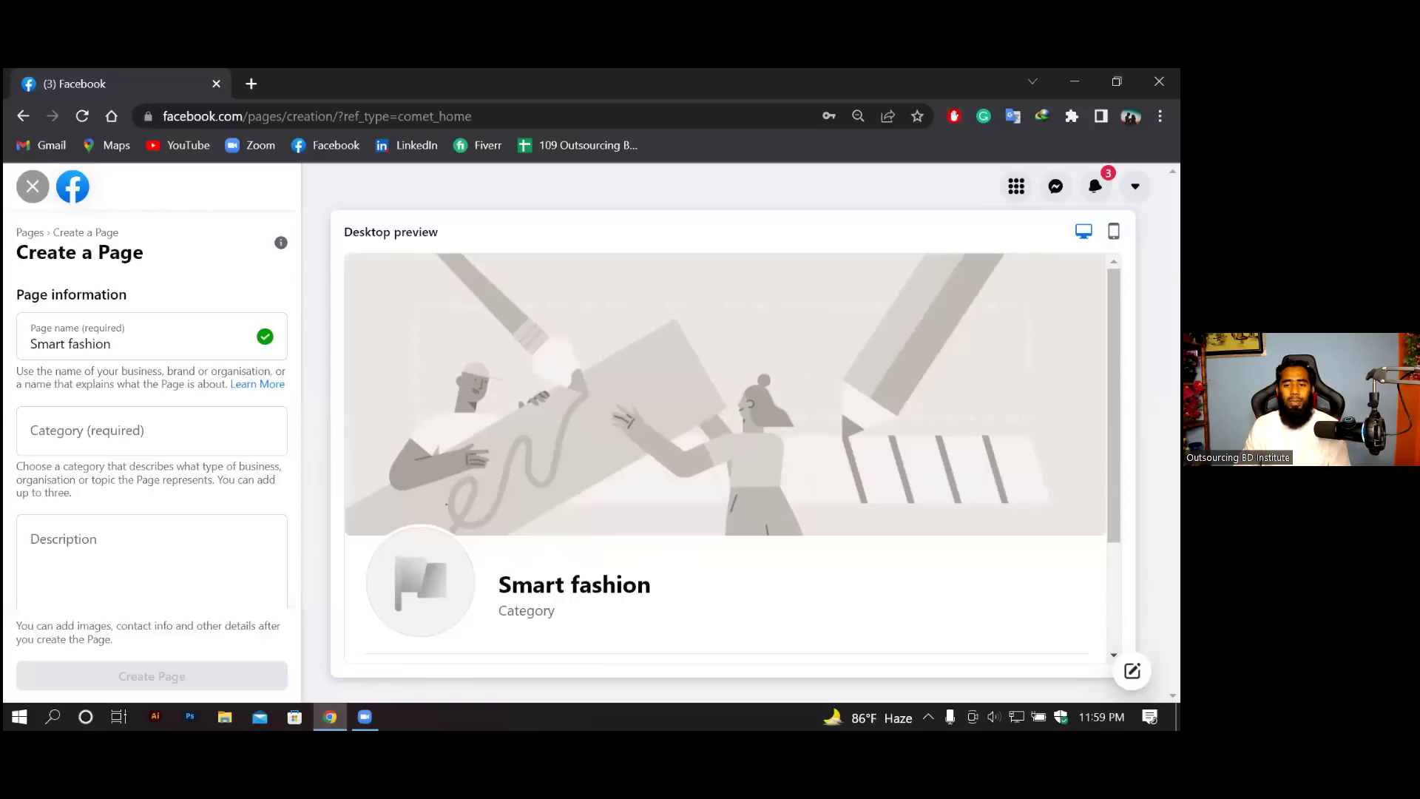
click(1114, 231)
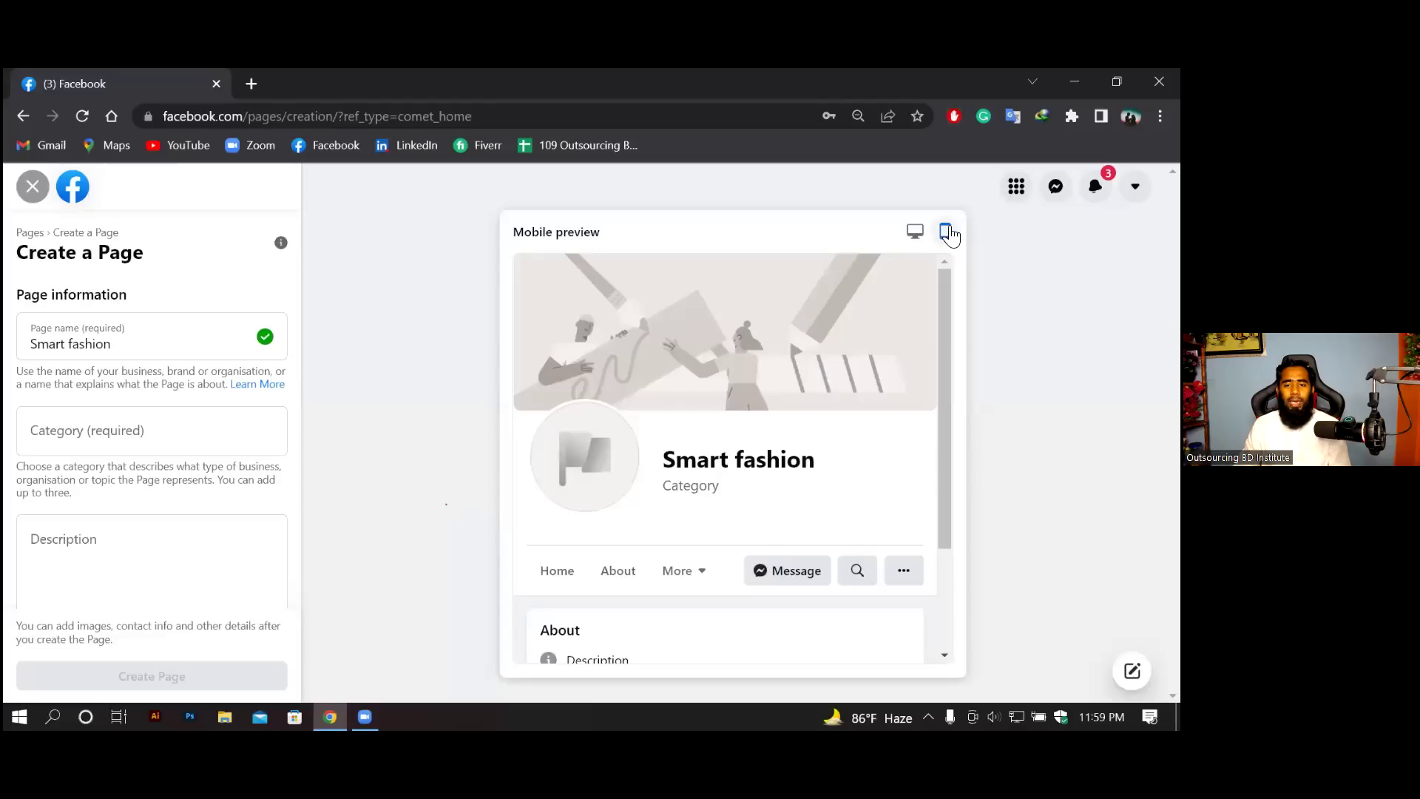
click(917, 234)
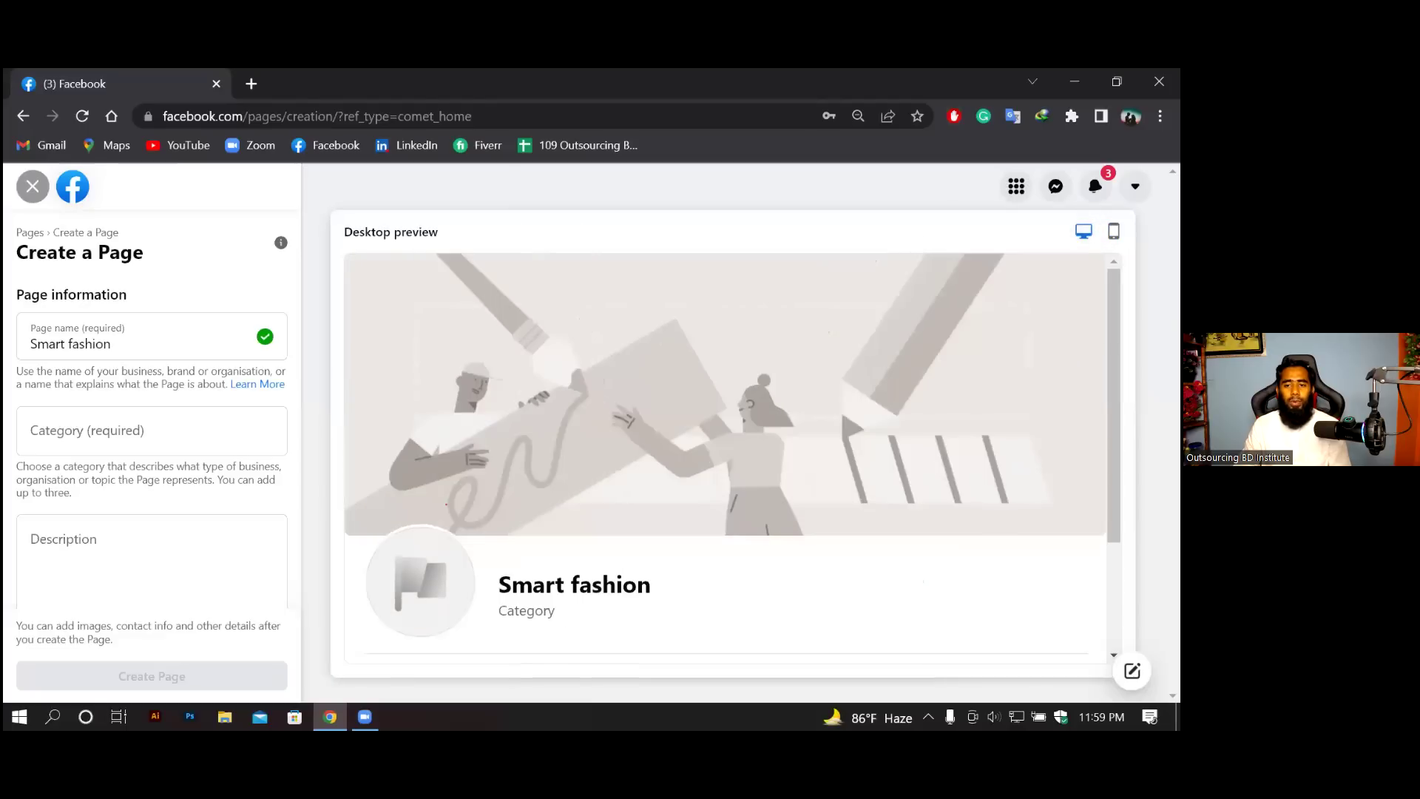
click(1113, 231)
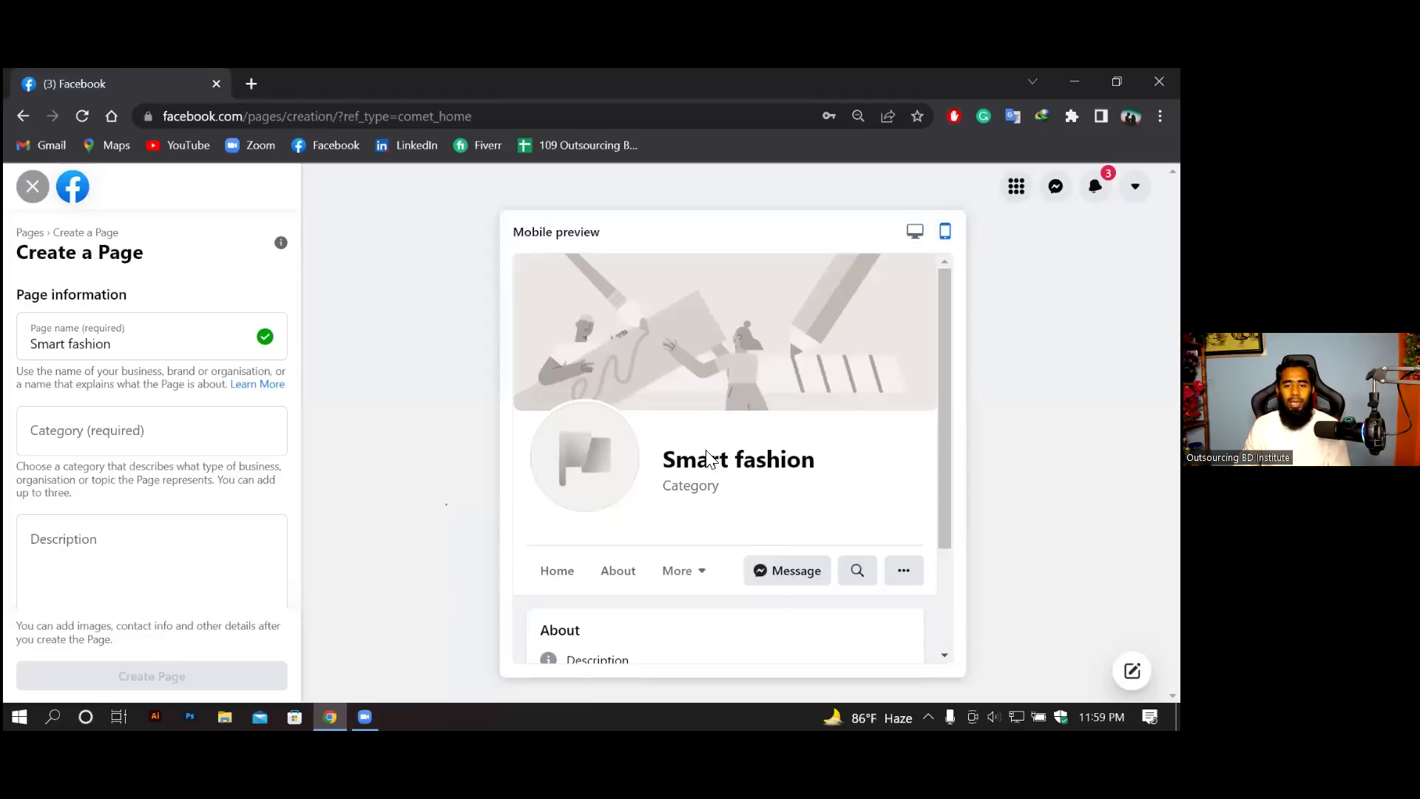
click(914, 233)
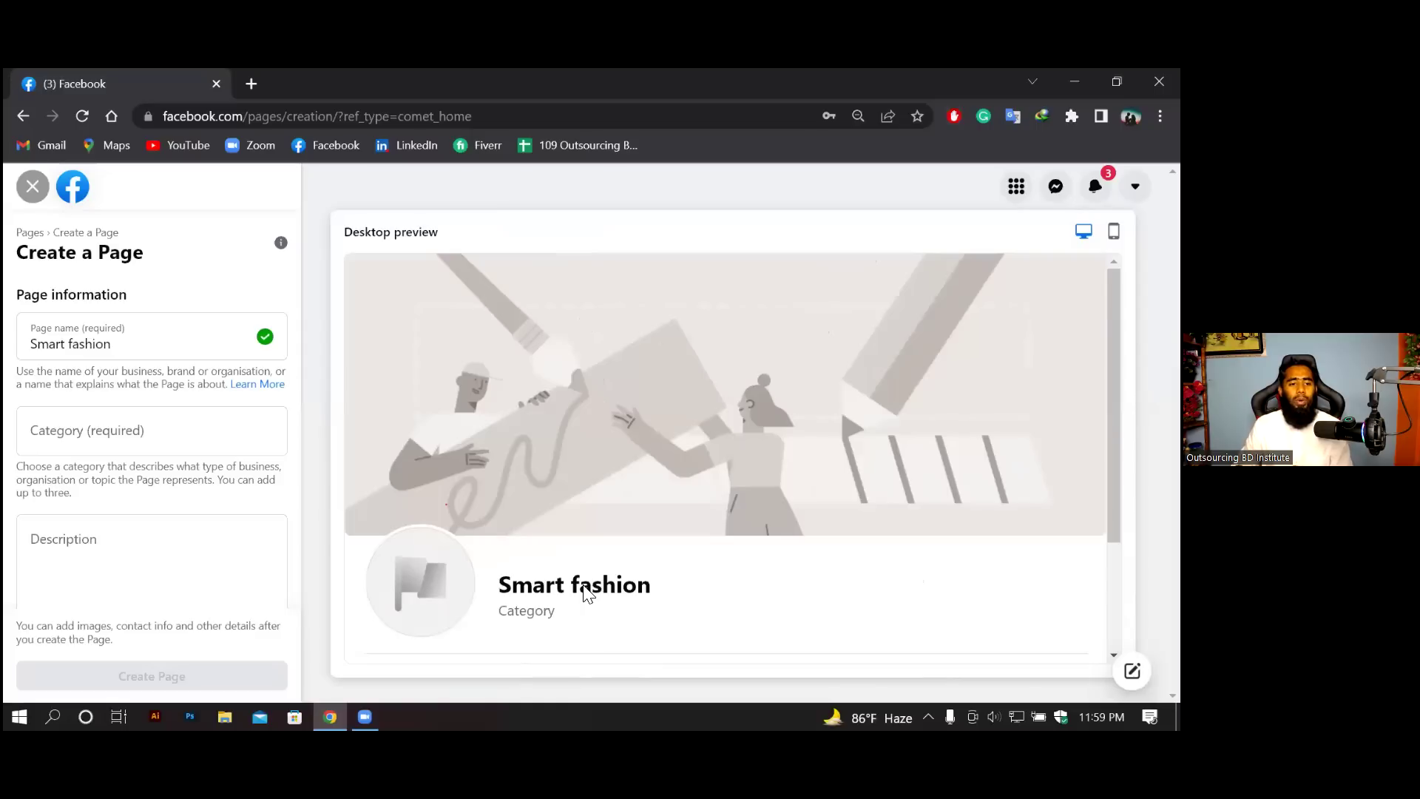
Change the Page name to 'Smart Fashion BD' and move to the Category field.
click(81, 346)
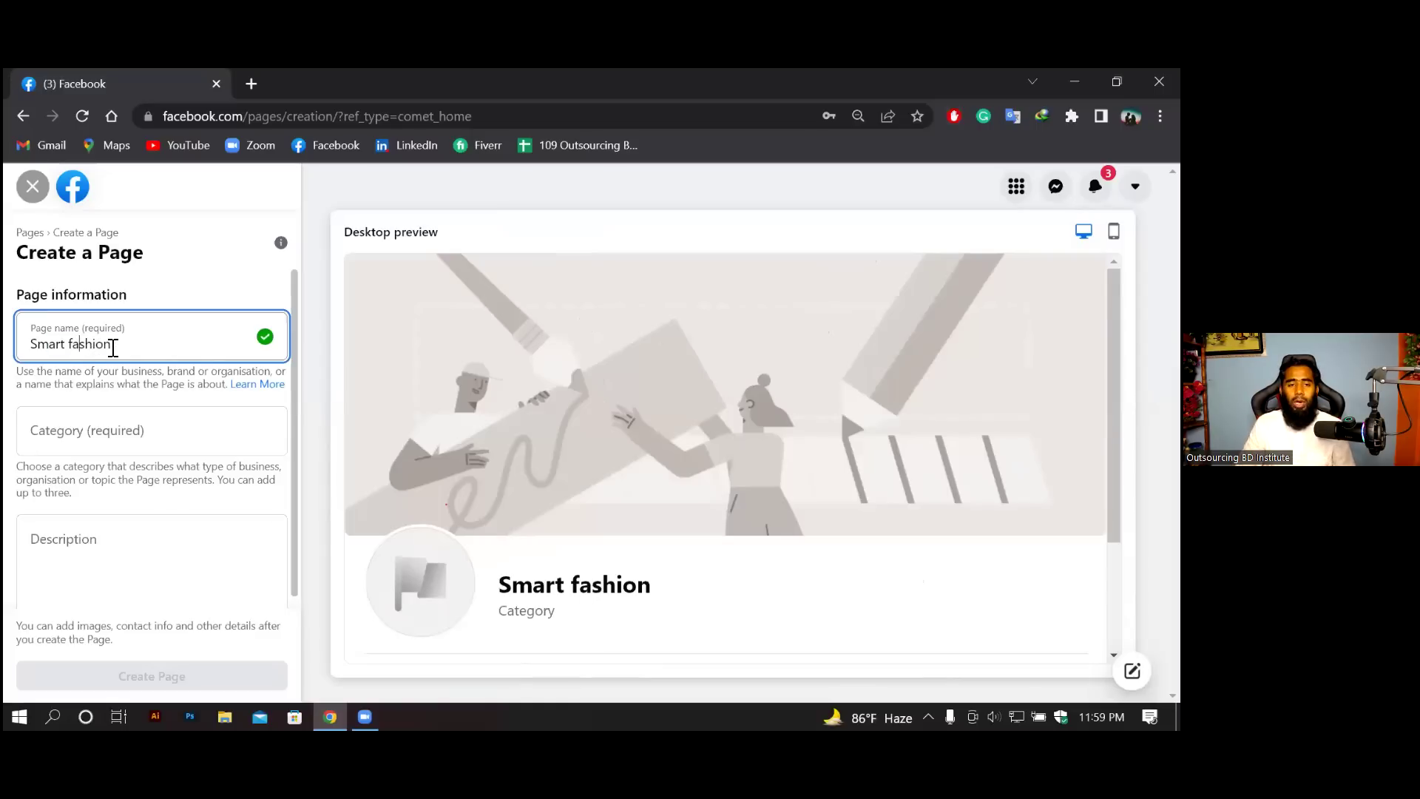
key(BackSpace)
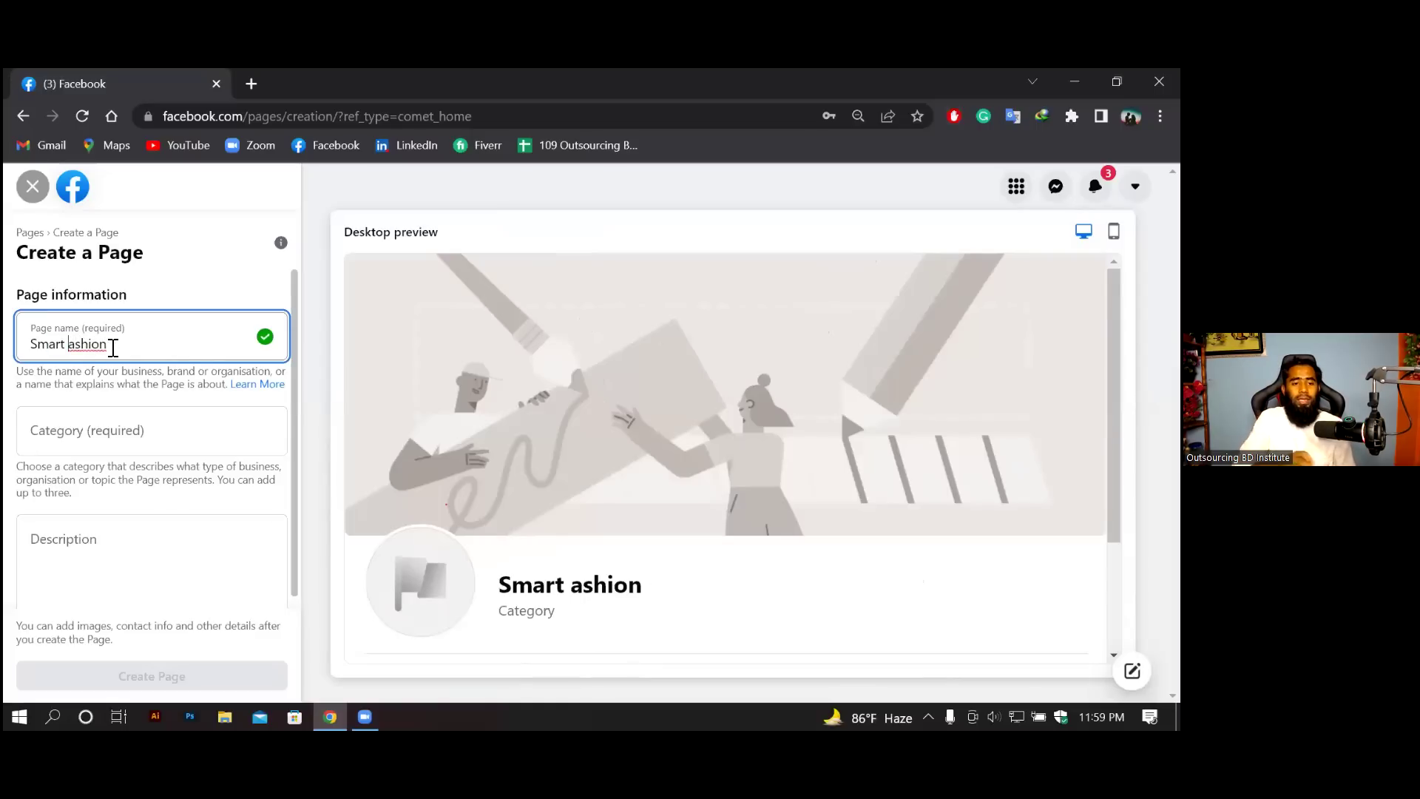
text(F)
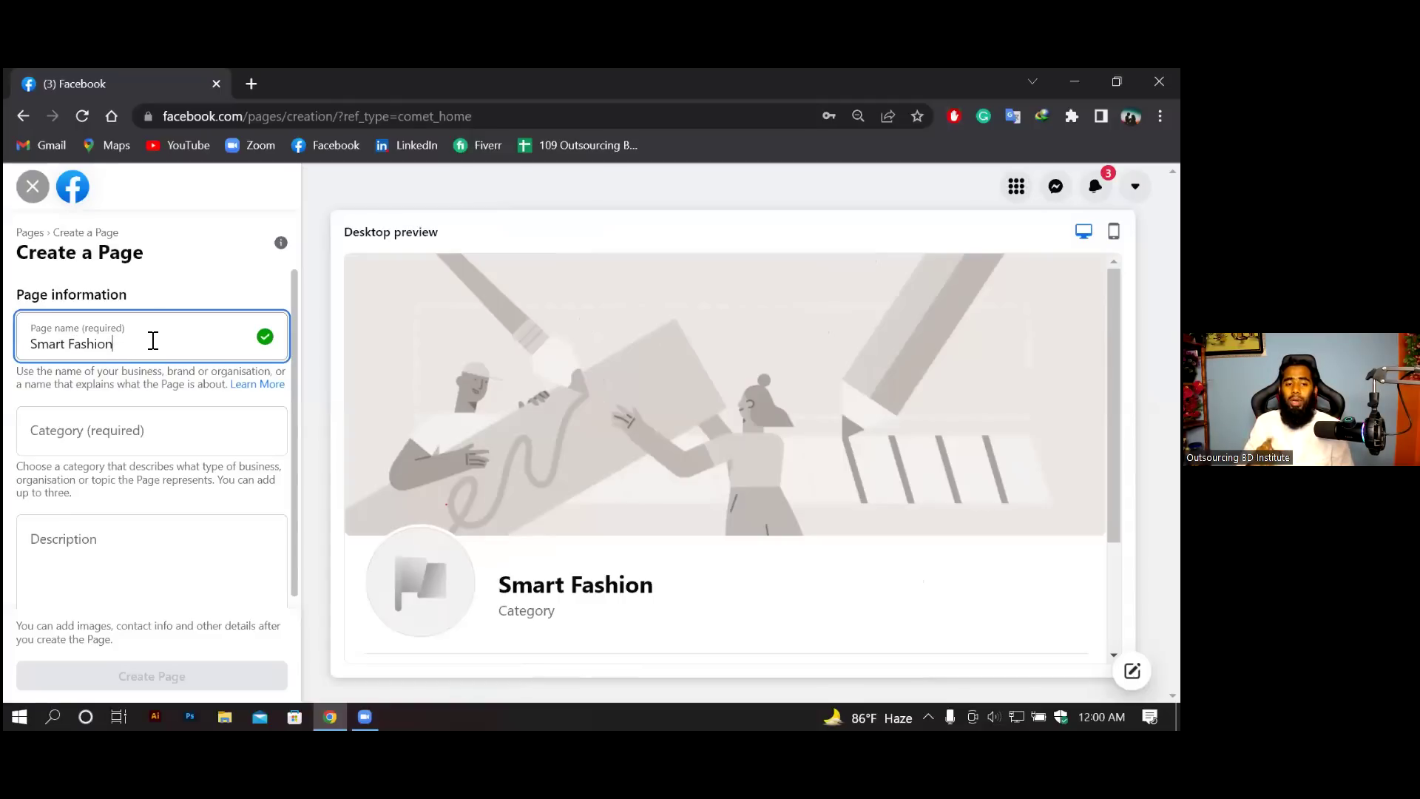
text(BD)
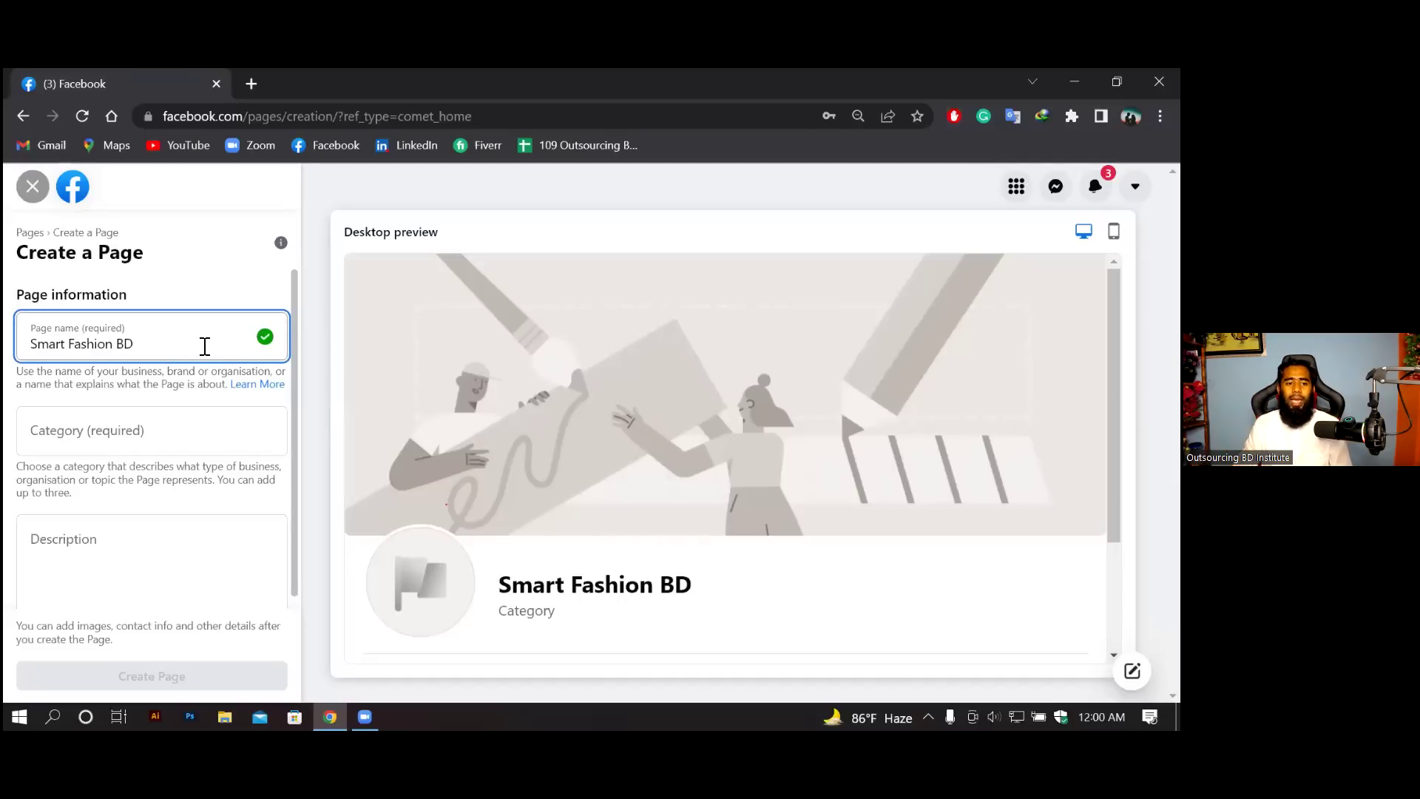
click(58, 431)
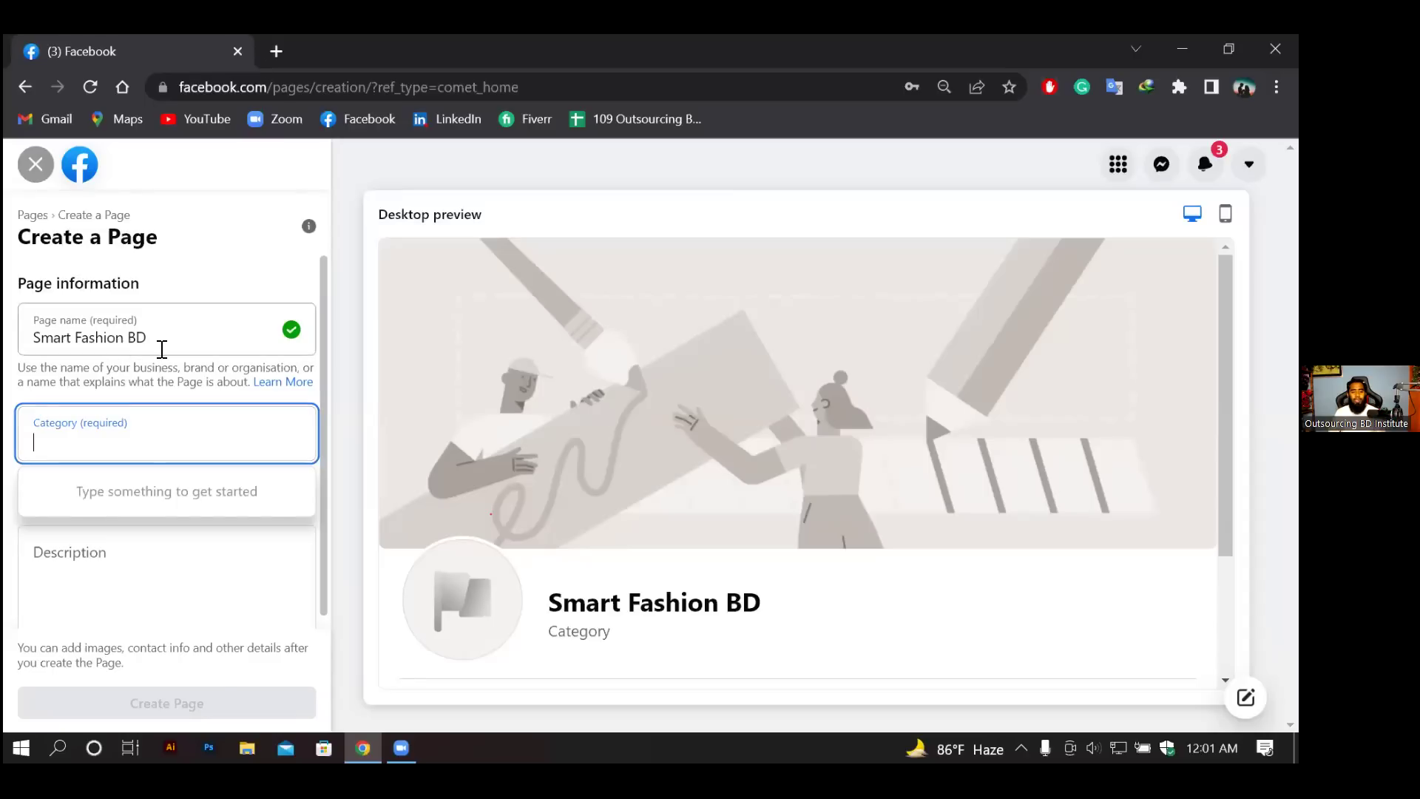
Add Fashion stylist, Fashion designer and Fashion model categories, reaching the 1-to-3 category limit.
text(fas)
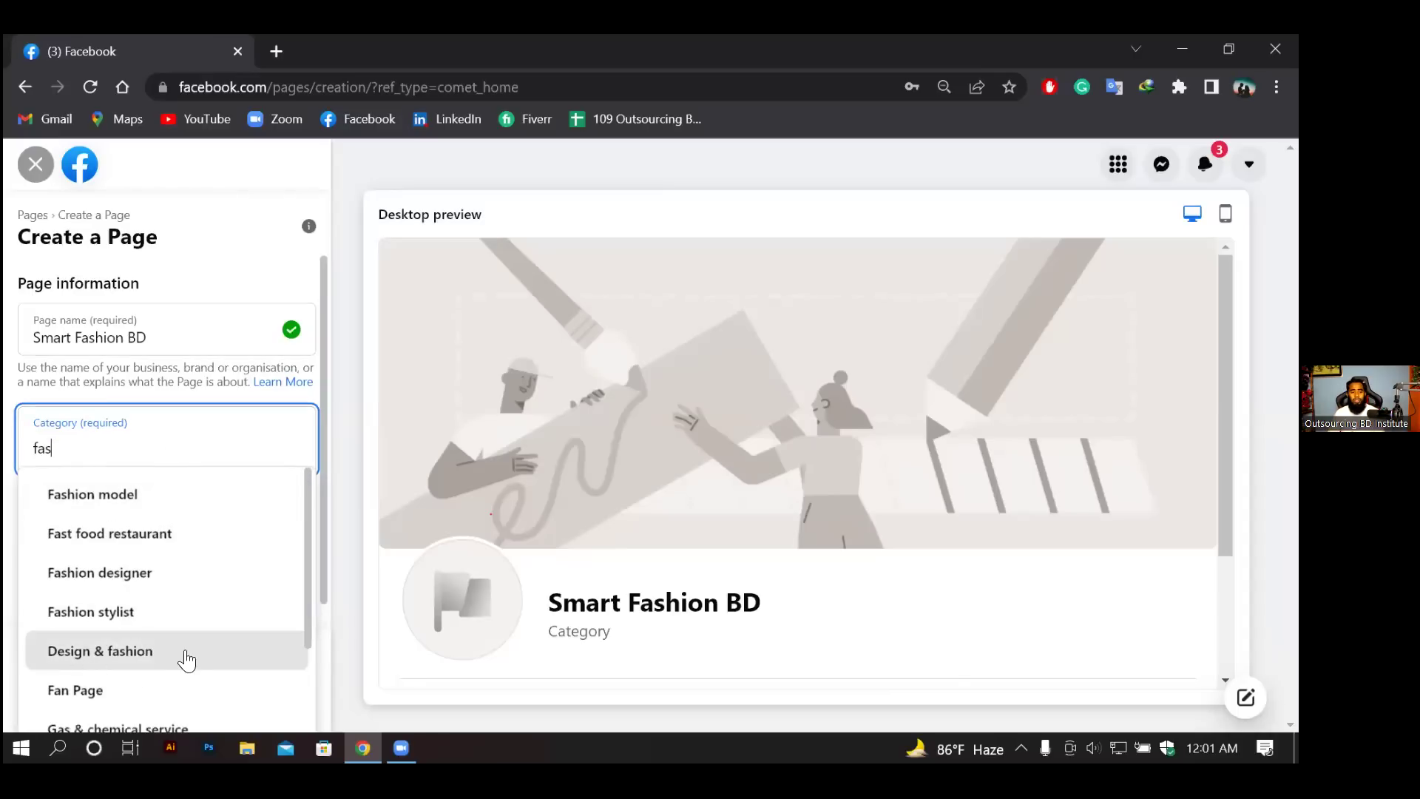
click(87, 605)
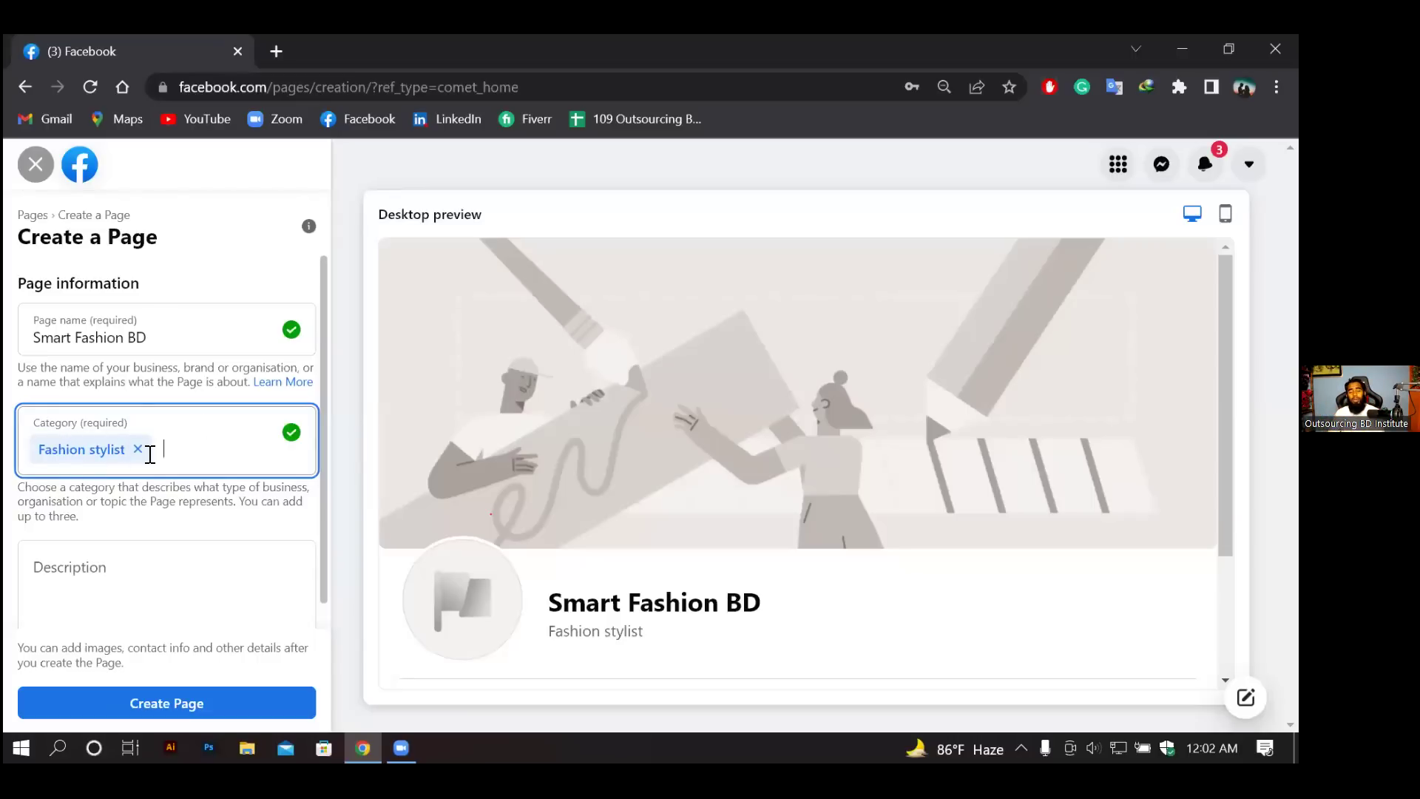
text(fas)
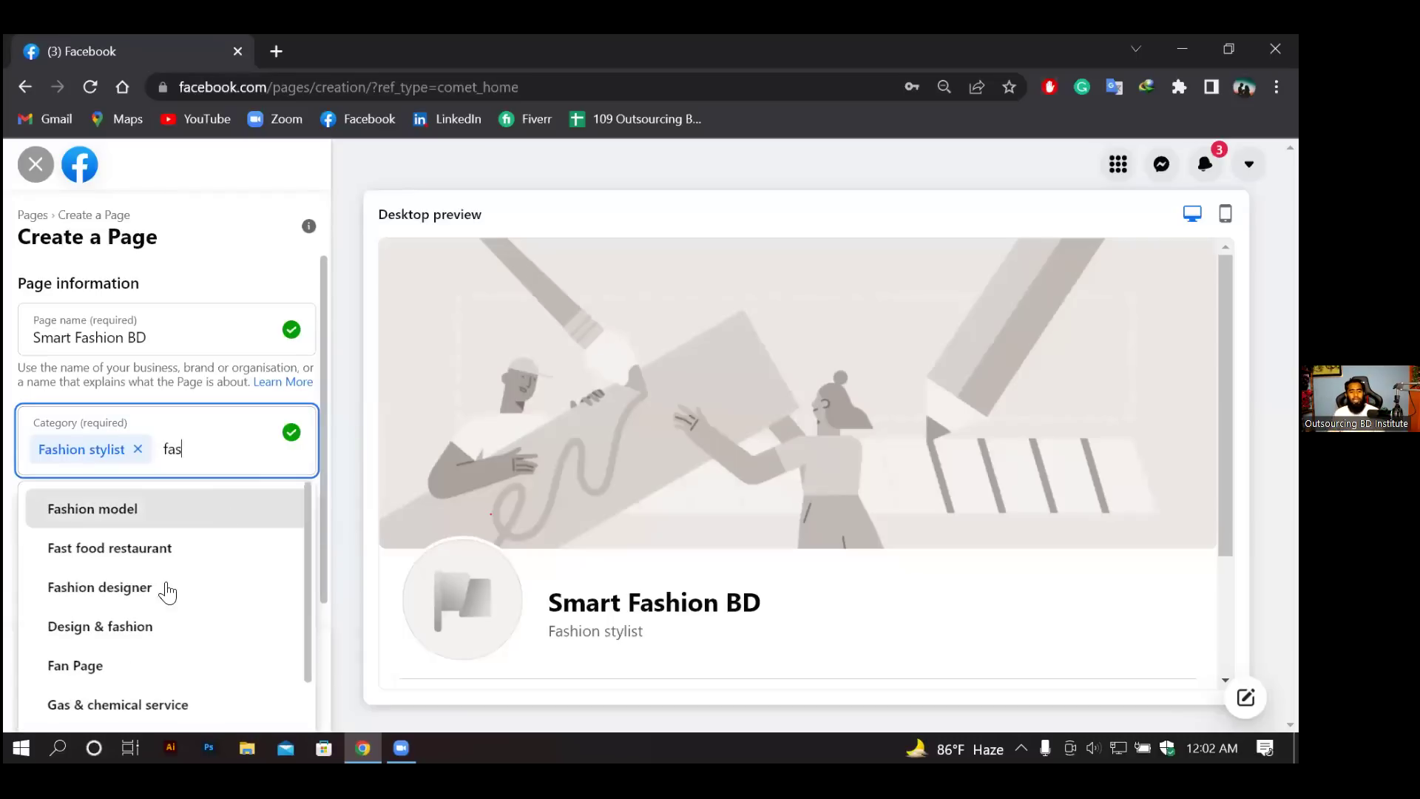
click(116, 596)
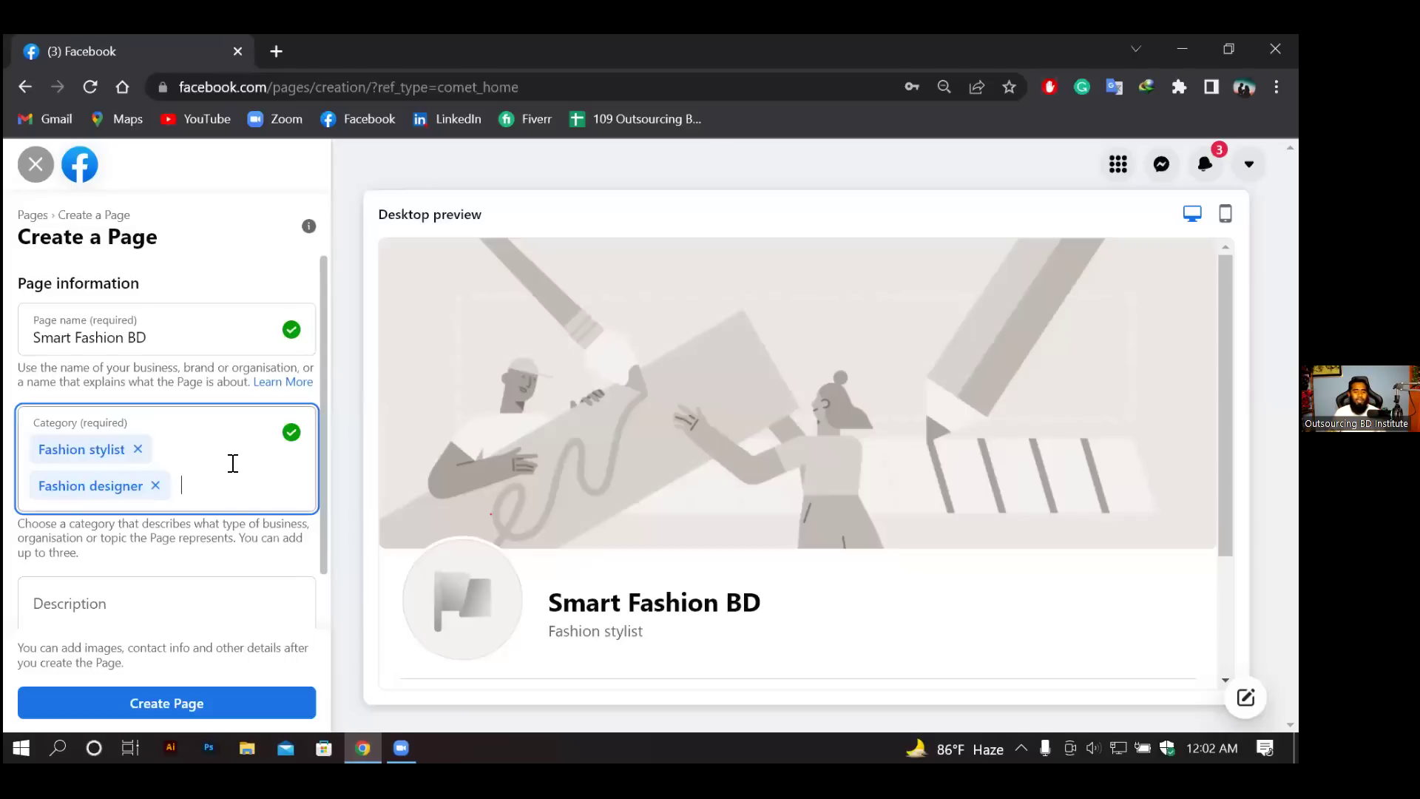
text(fash)
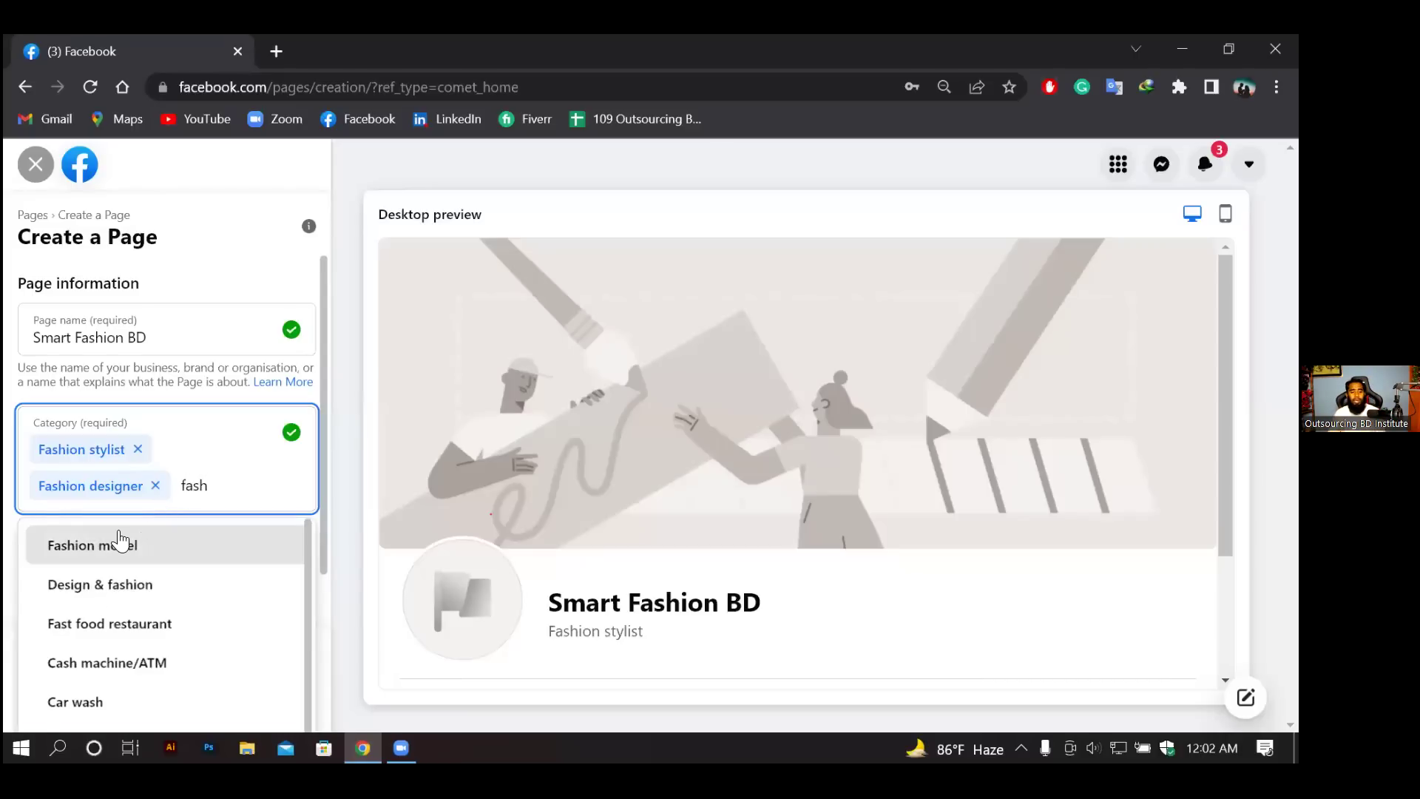
click(111, 544)
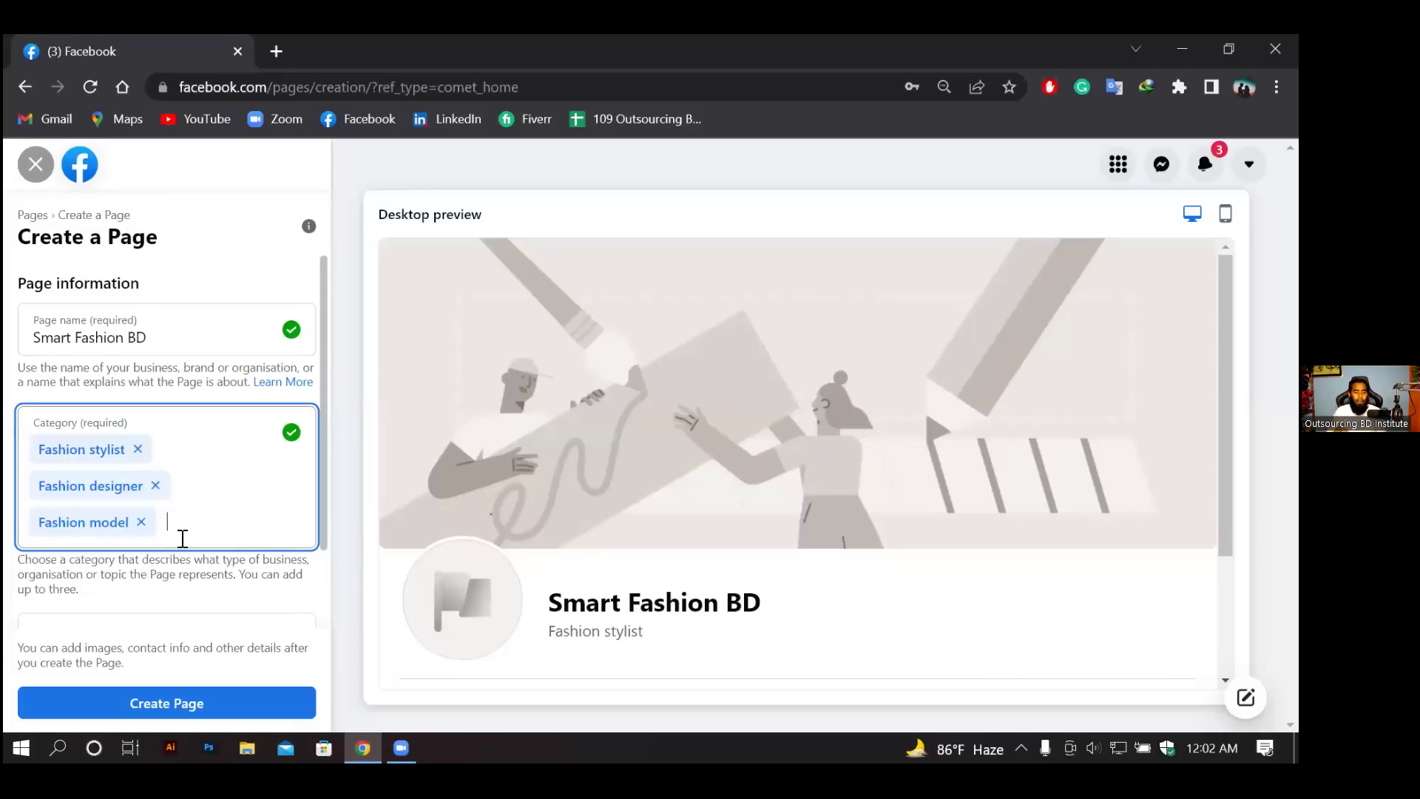
text(fash)
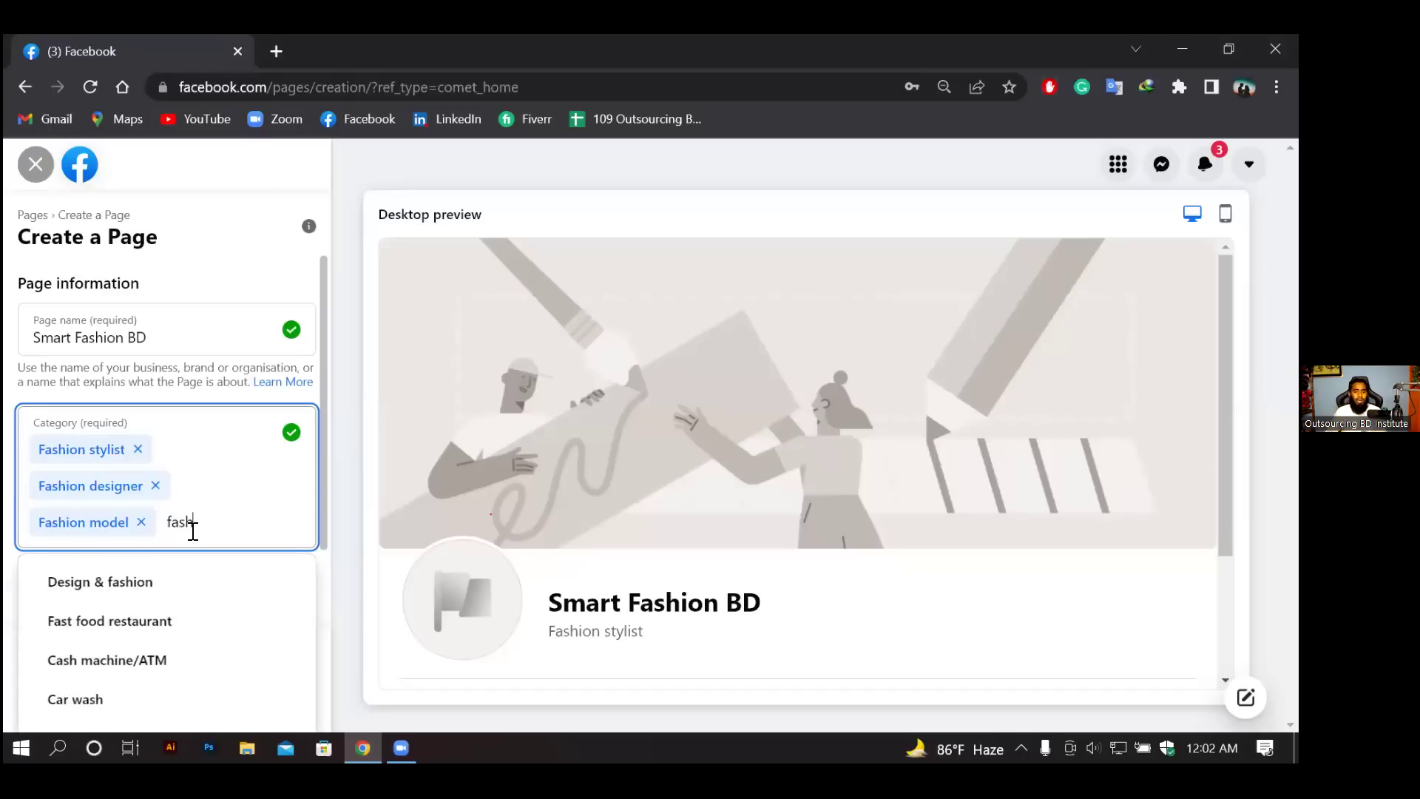
click(149, 572)
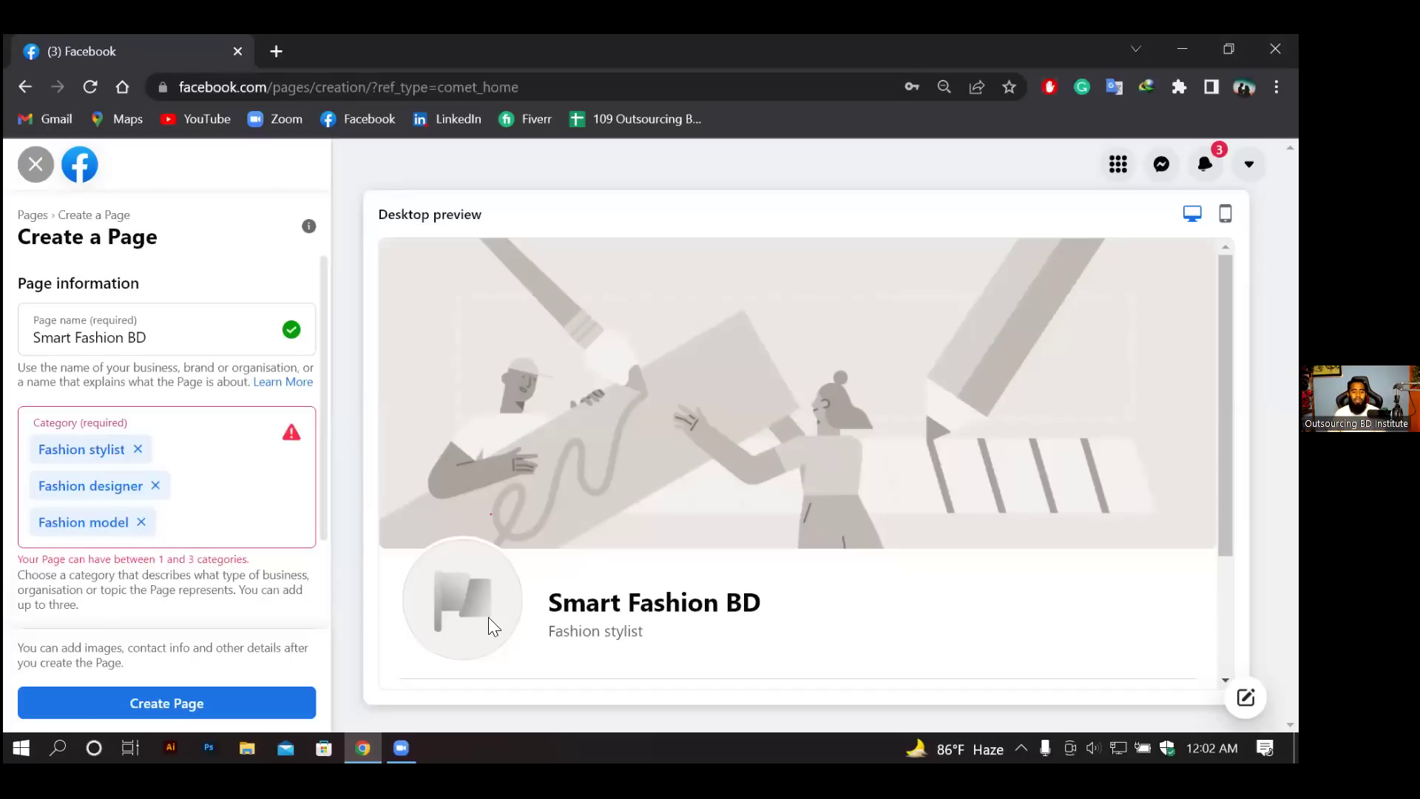
scroll(326, 530, down, 2)
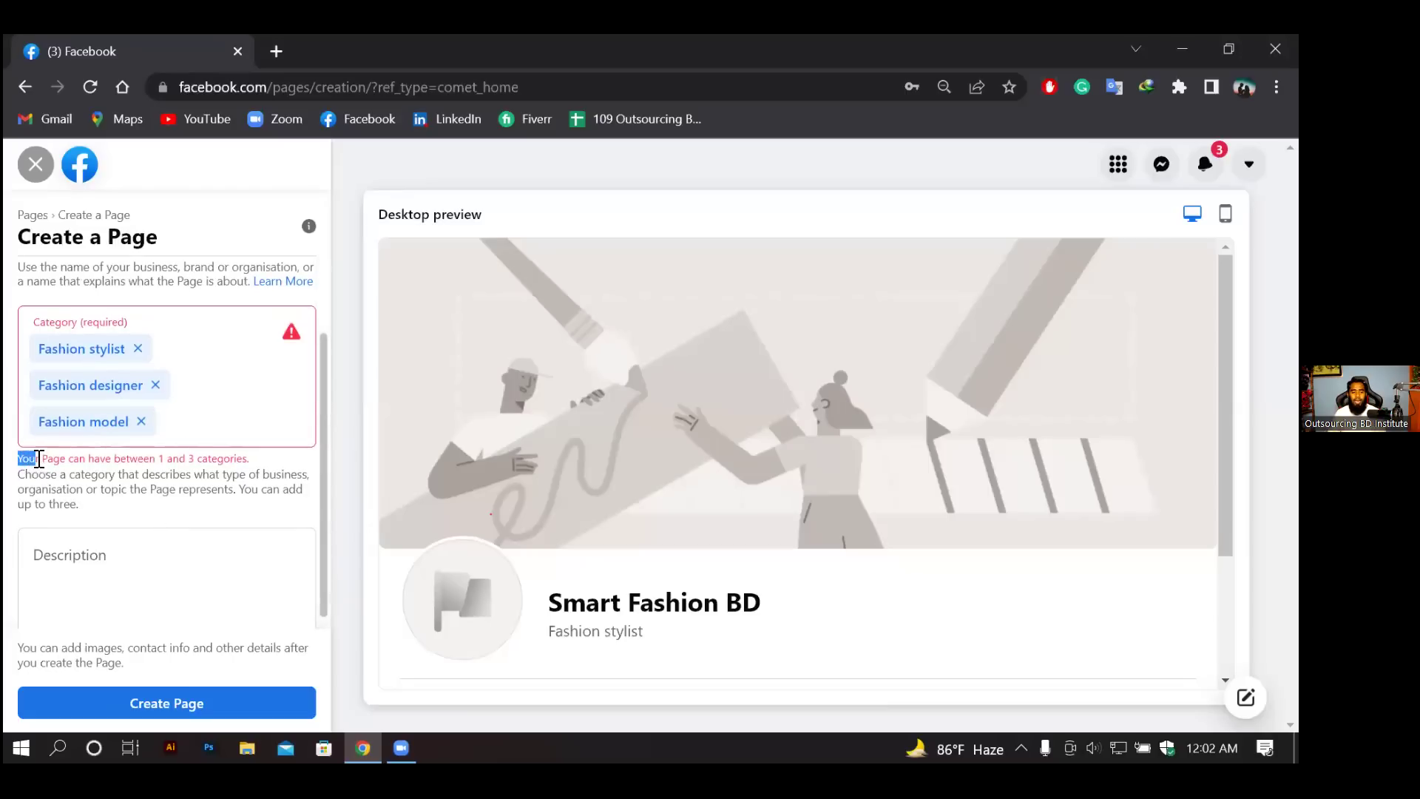
drag(133, 459, 205, 458)
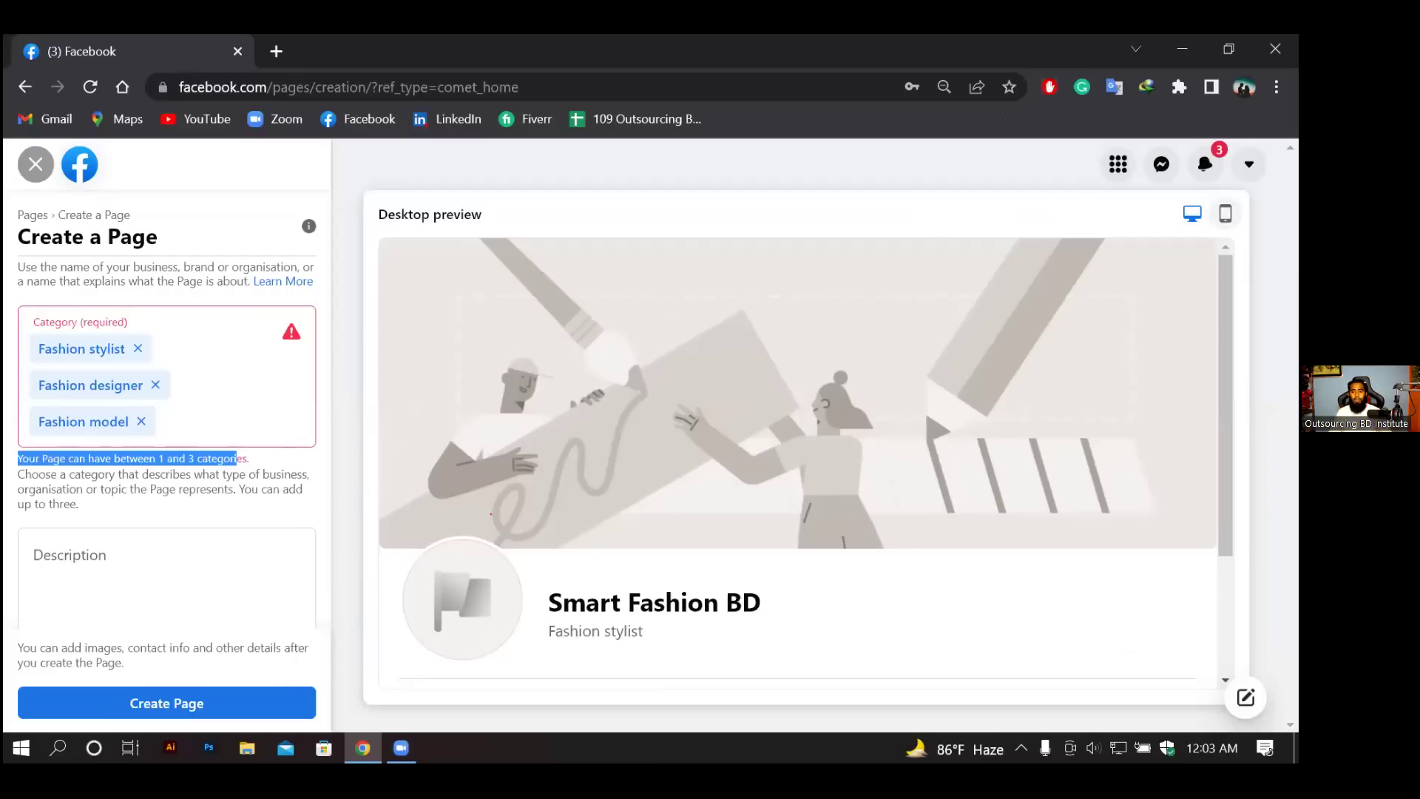
Switch the preview to mobile layout and remove Fashion model from the categories.
click(1225, 214)
scroll(754, 532, down, 1)
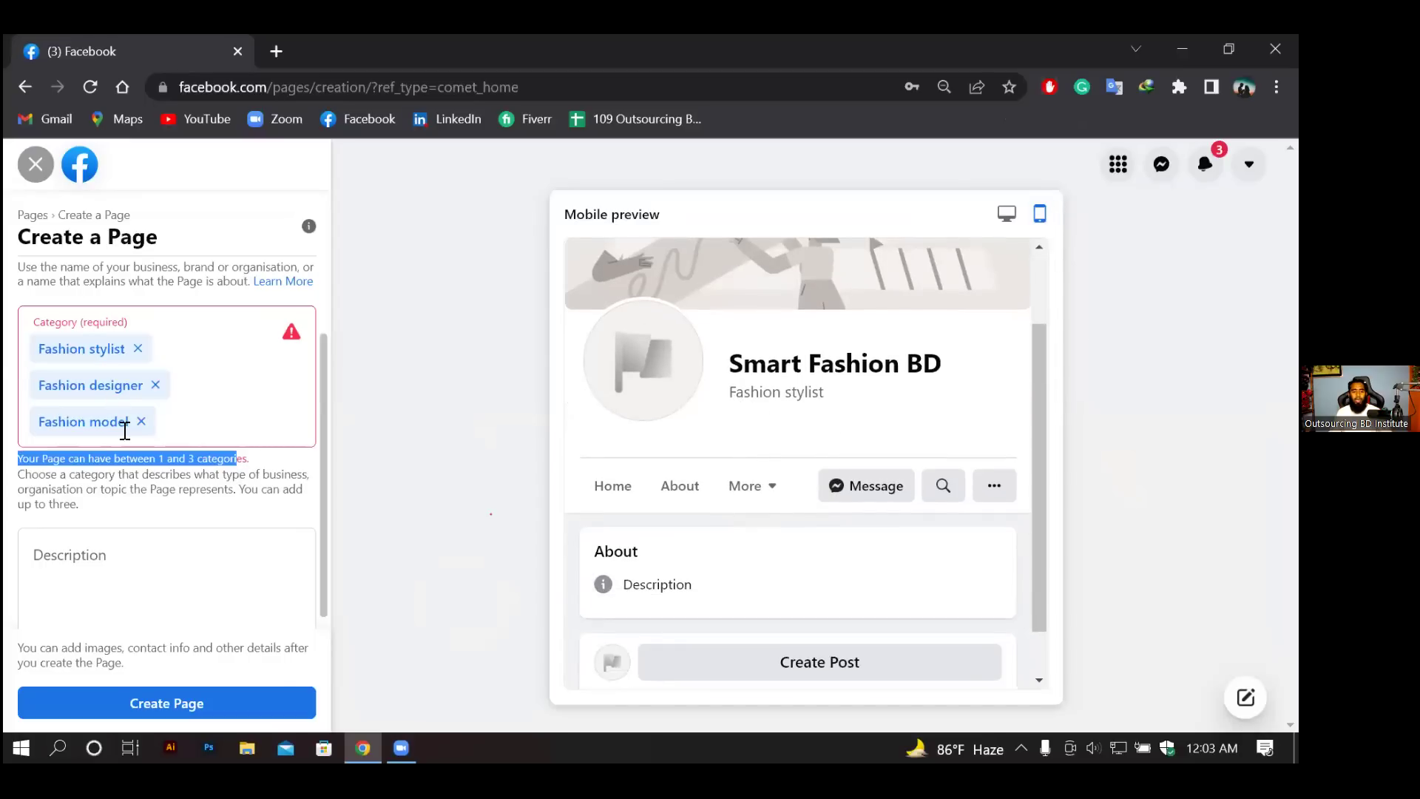
scroll(167, 405, down, 1)
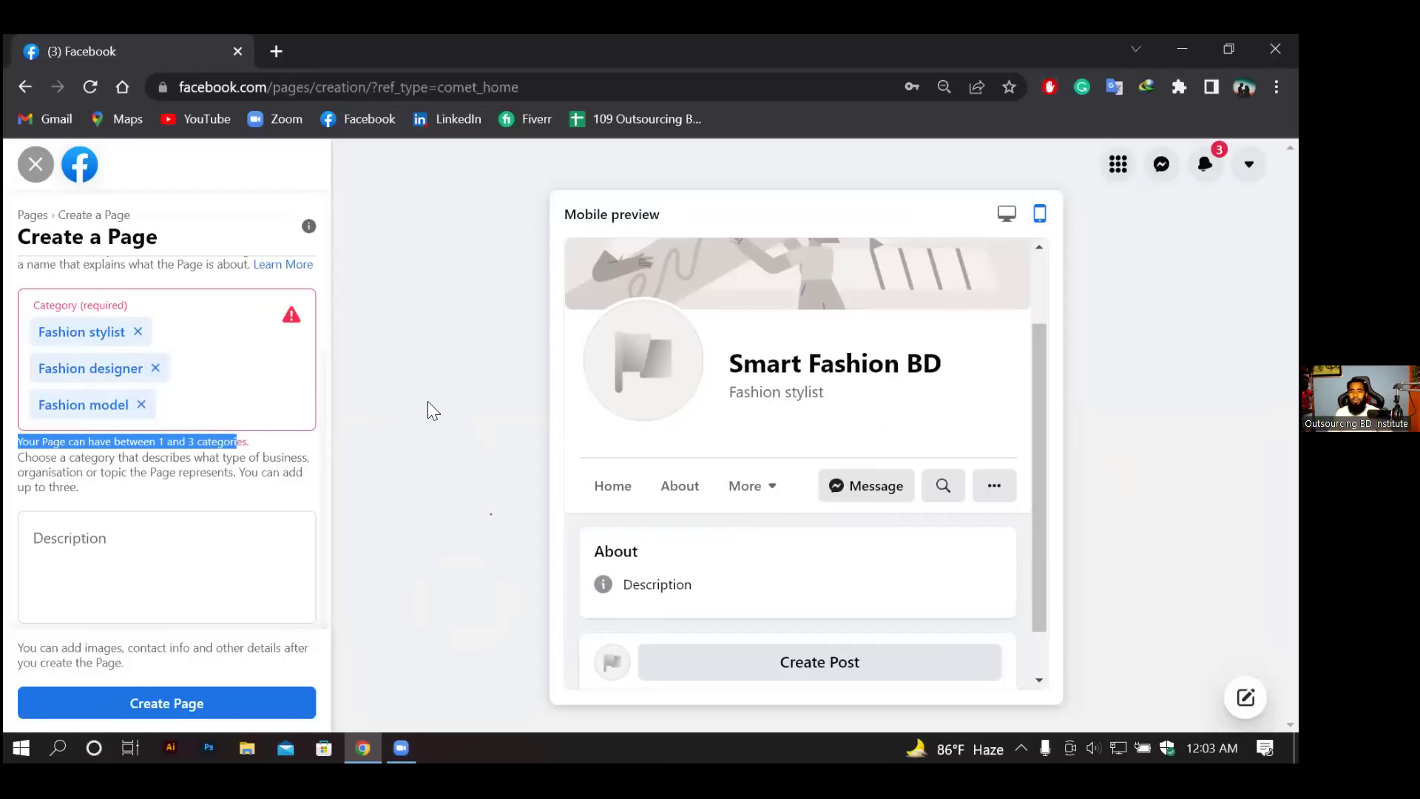
click(144, 401)
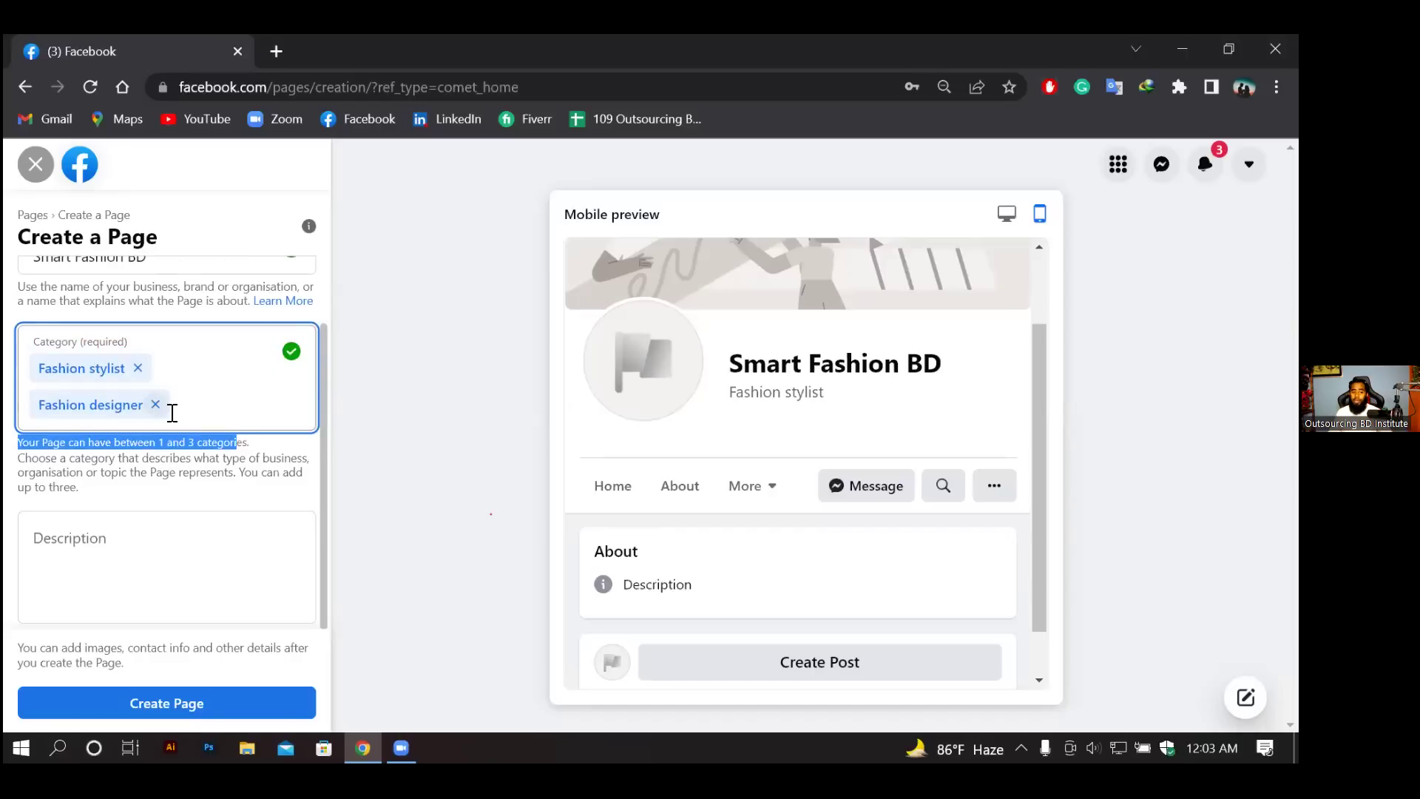
click(264, 449)
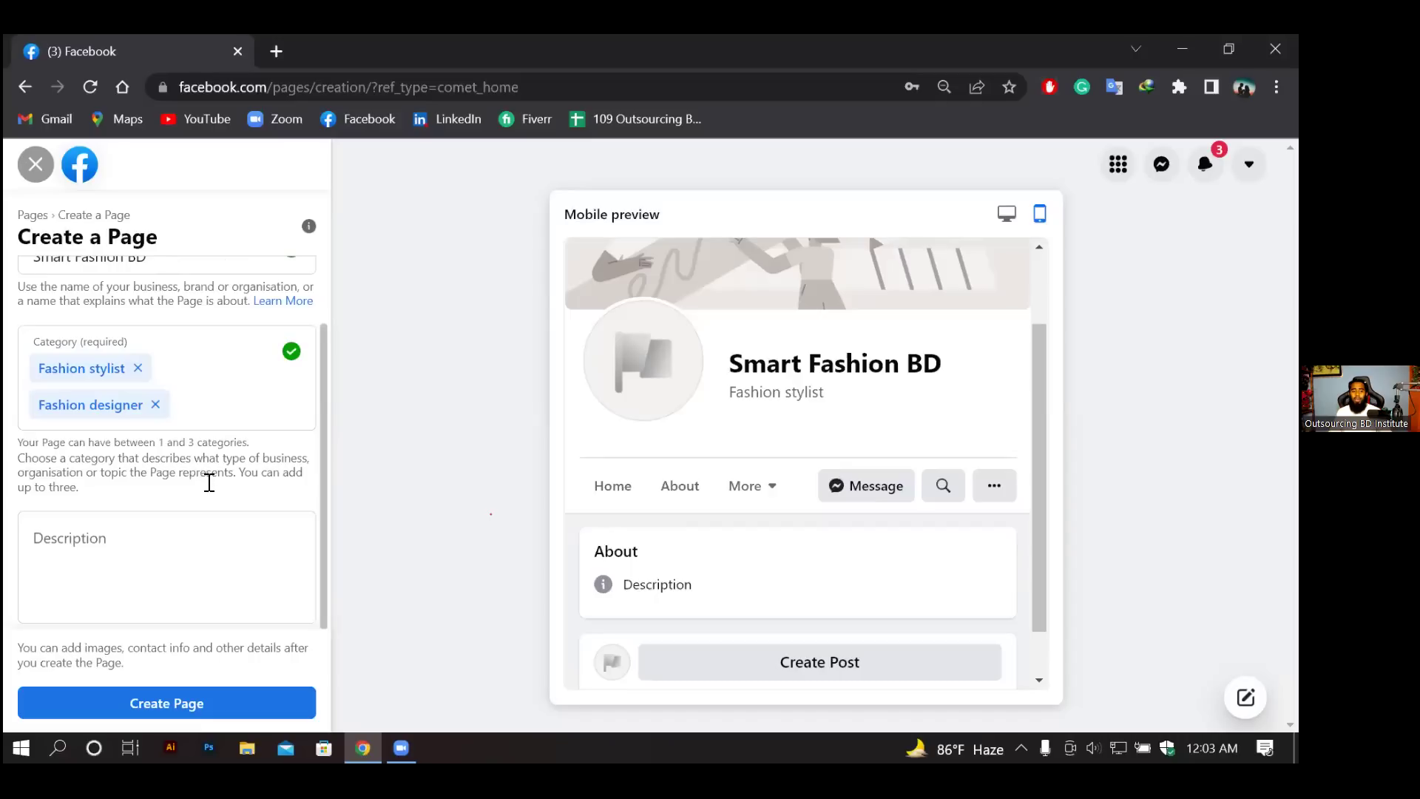
Place the cursor in the Description box, then open a new browser tab for research.
click(110, 531)
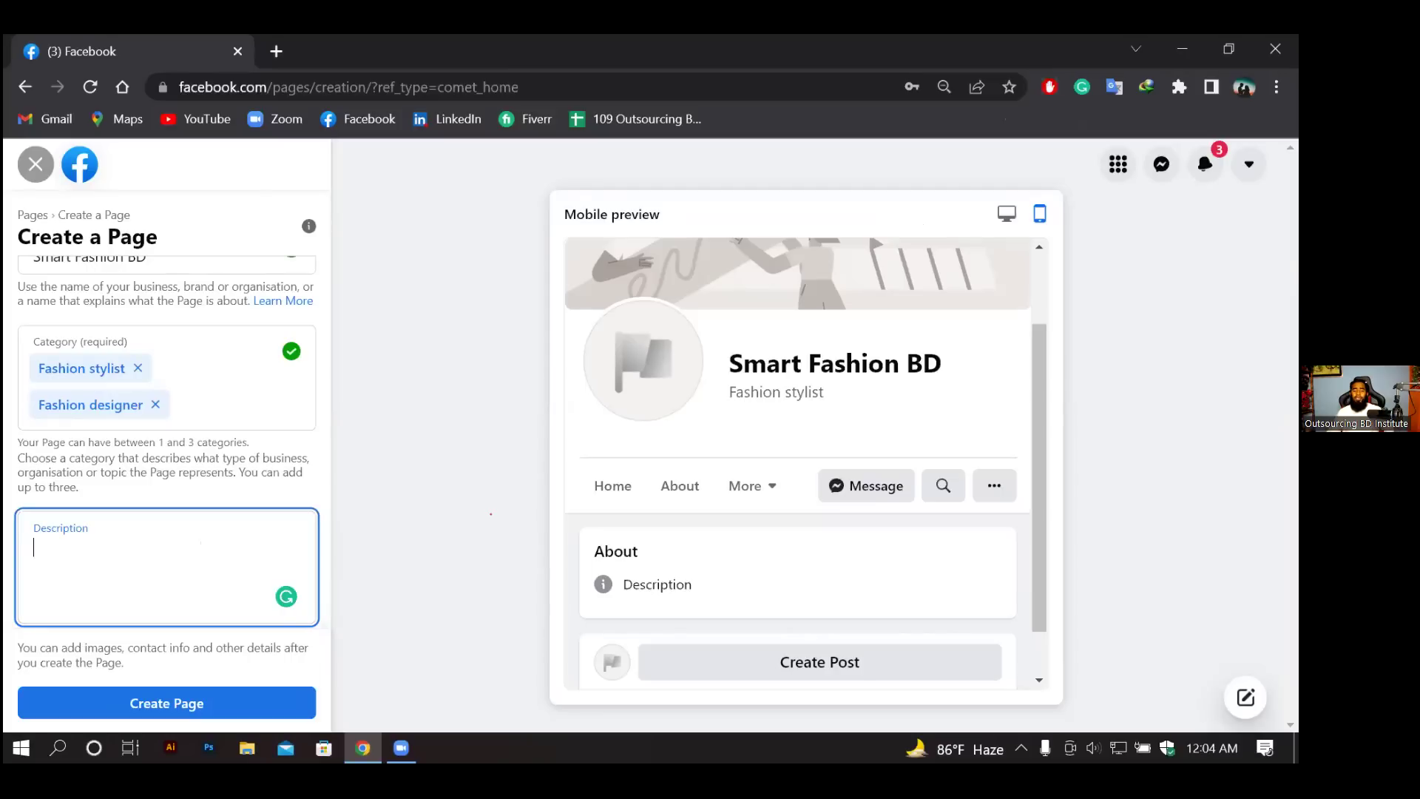
click(273, 52)
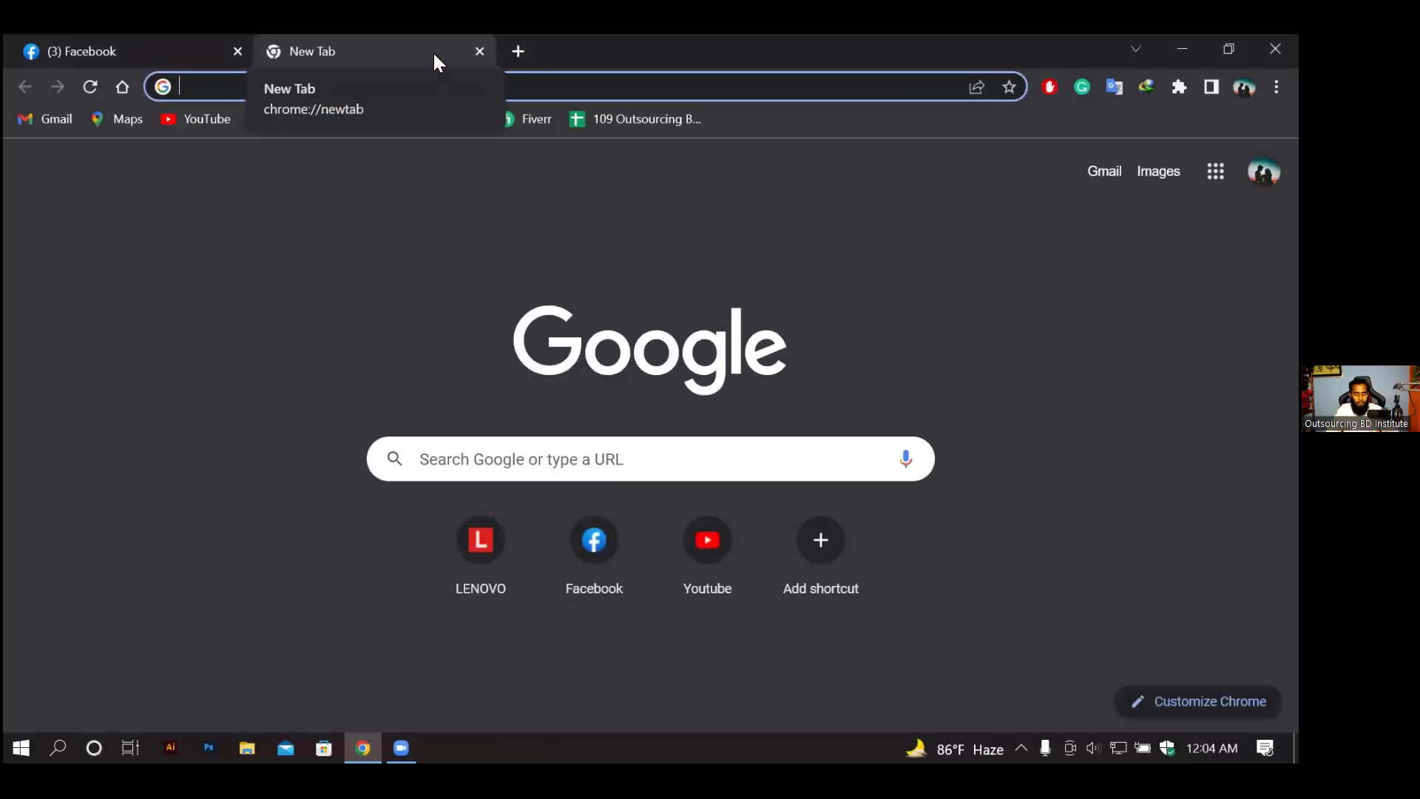
Search Google for 'fashion article' and scroll through the results.
text(fashion a)
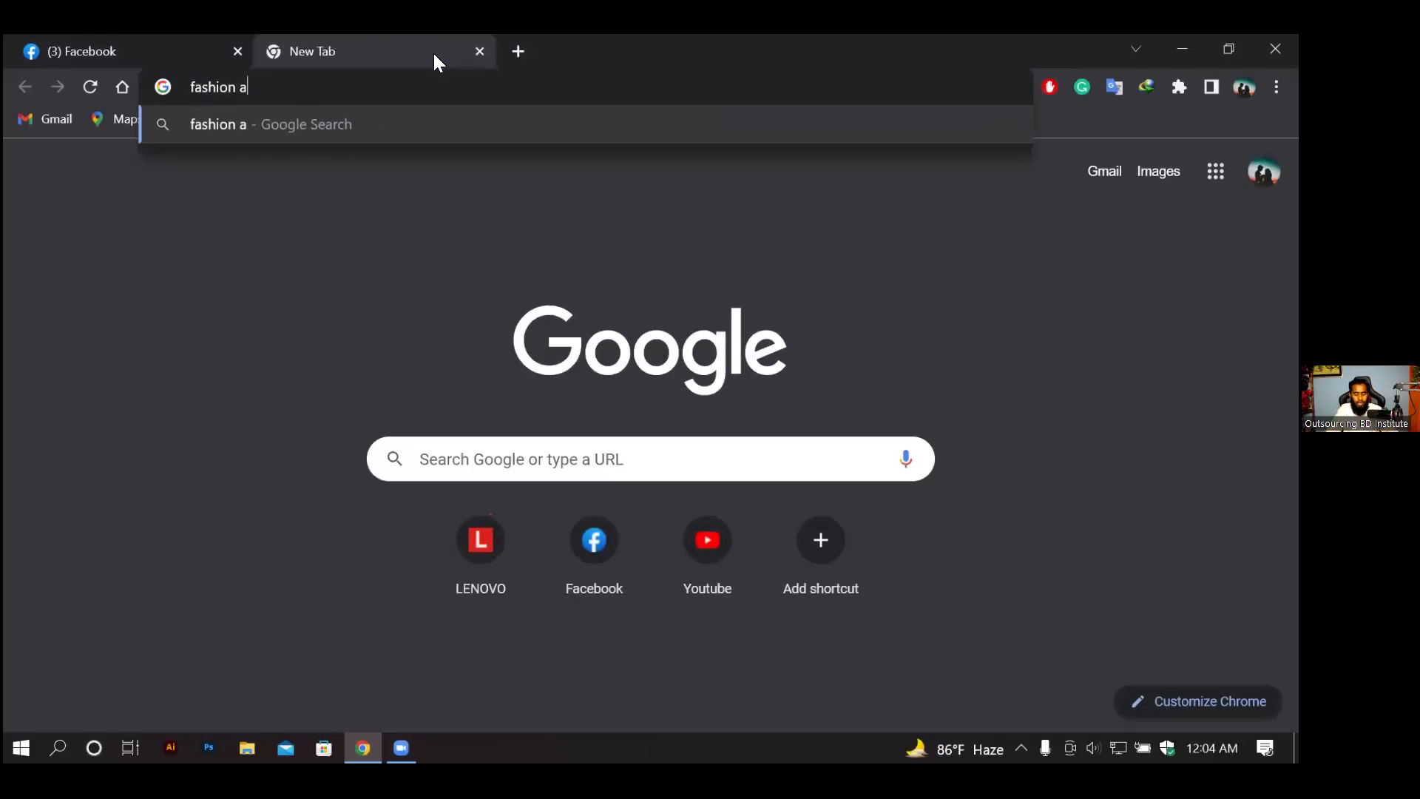
text(rticle)
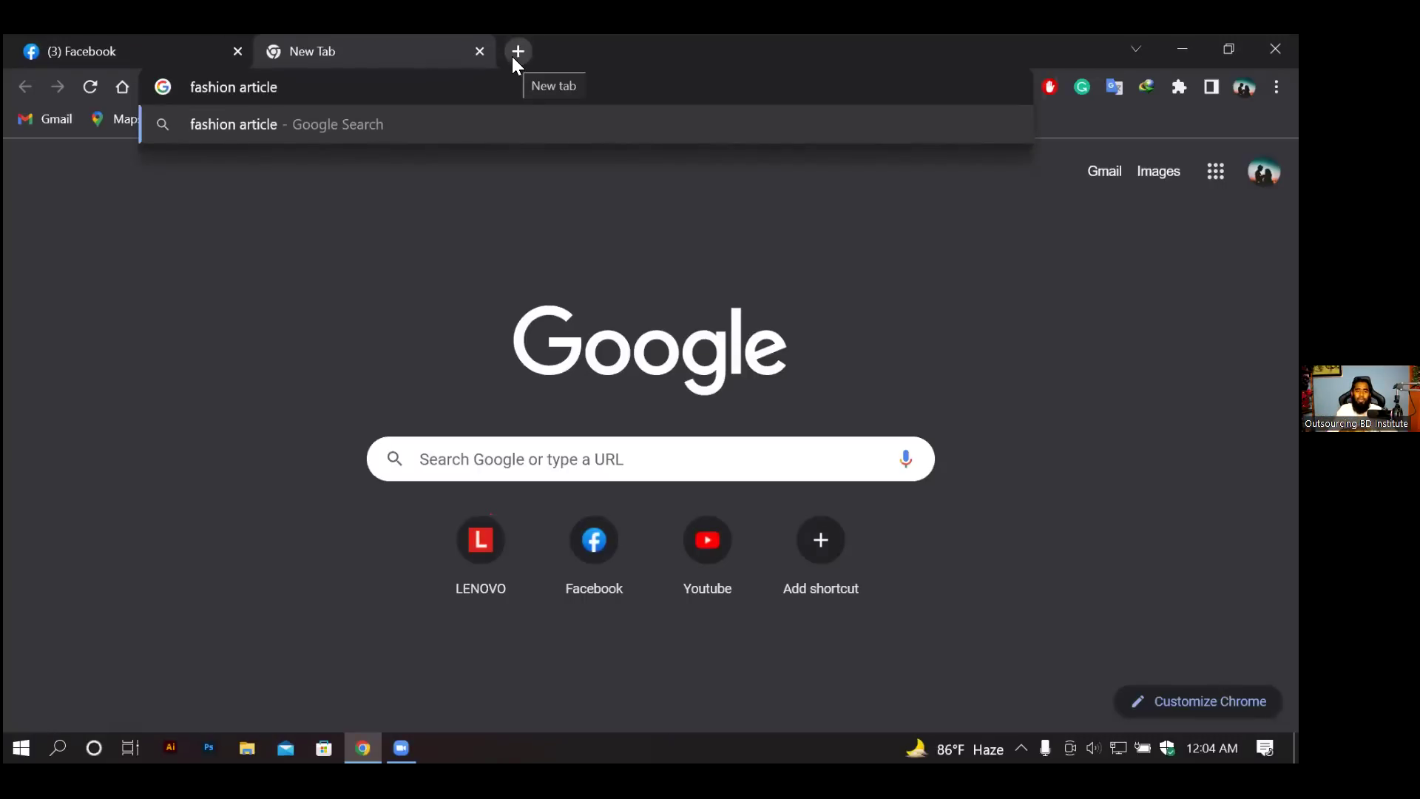
key(Return)
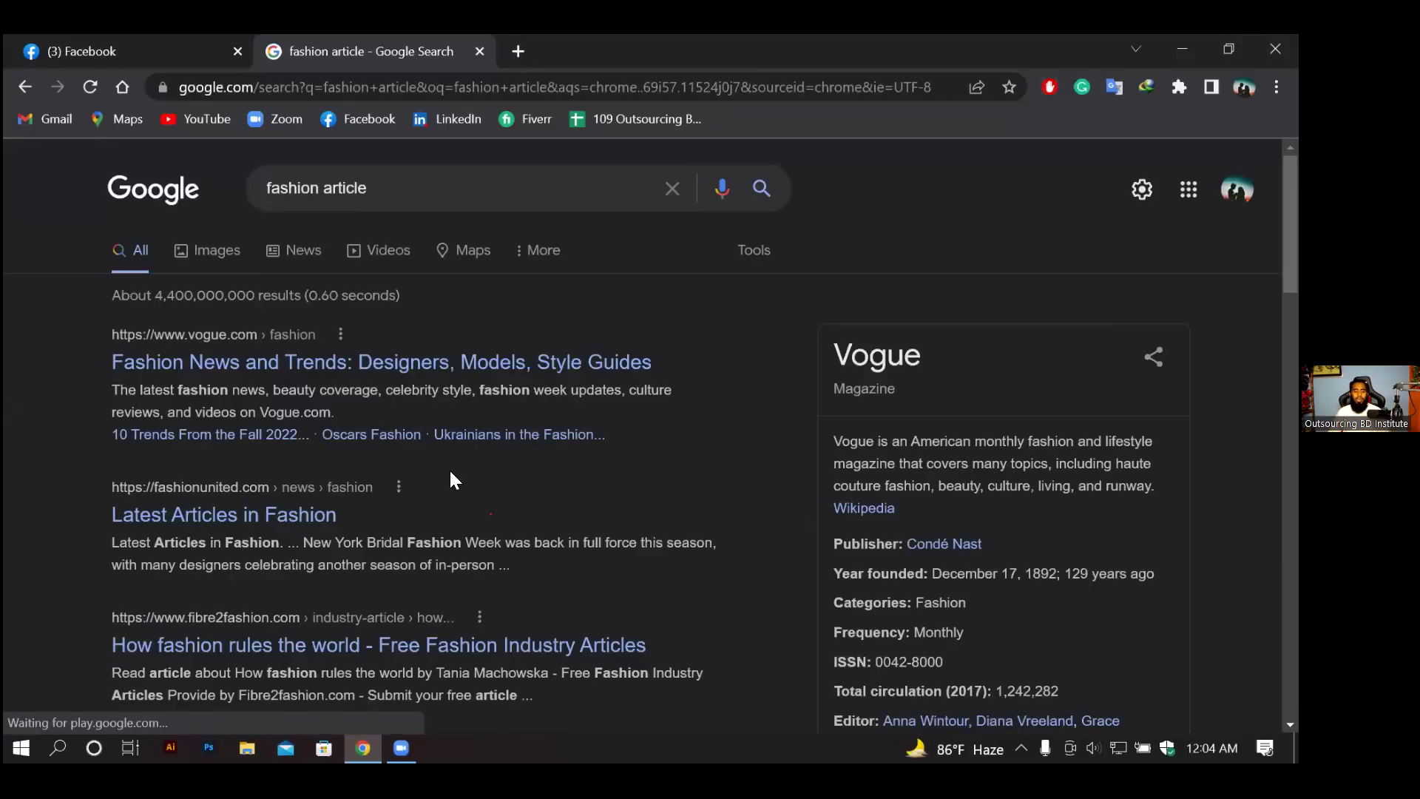
scroll(414, 529, down, 3)
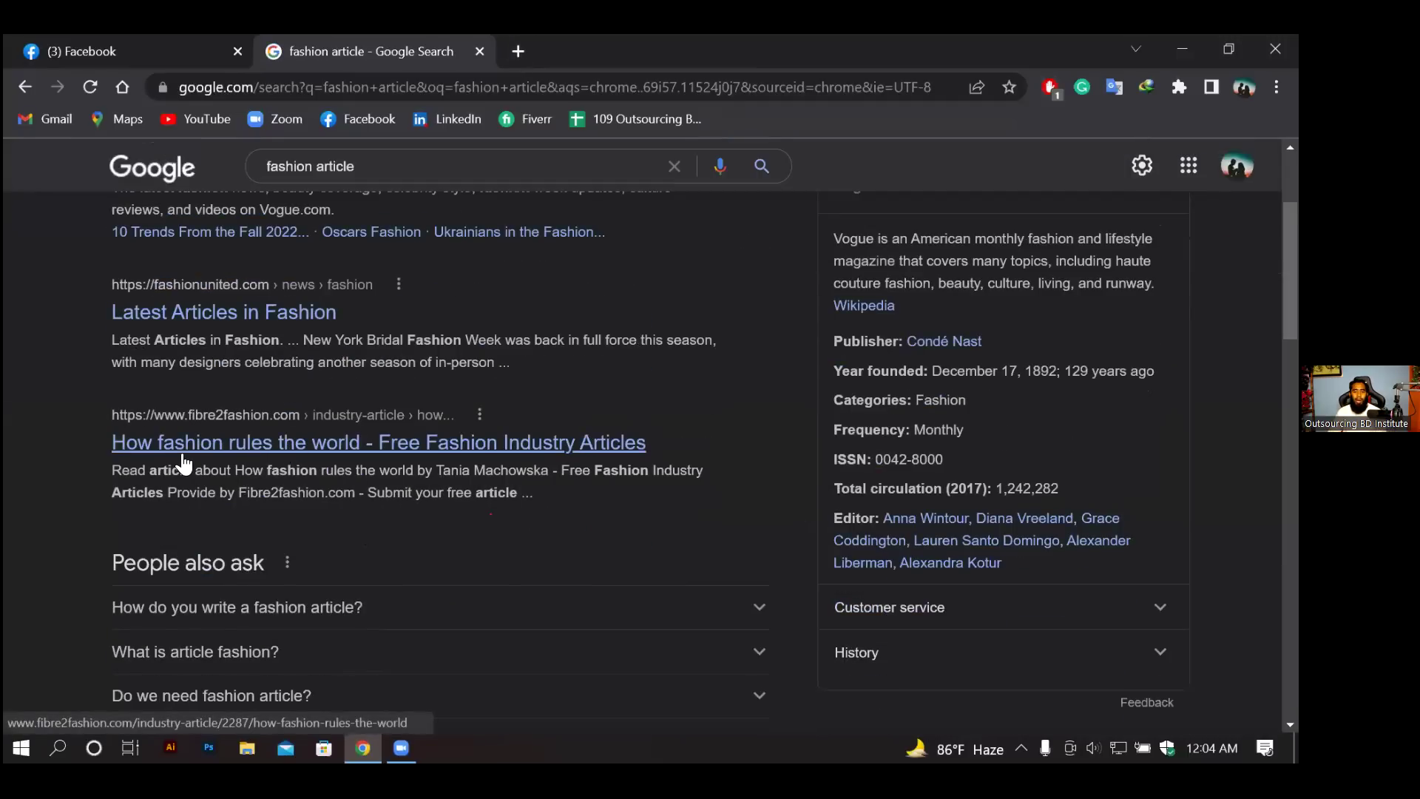
scroll(225, 454, down, 5)
scroll(231, 442, down, 3)
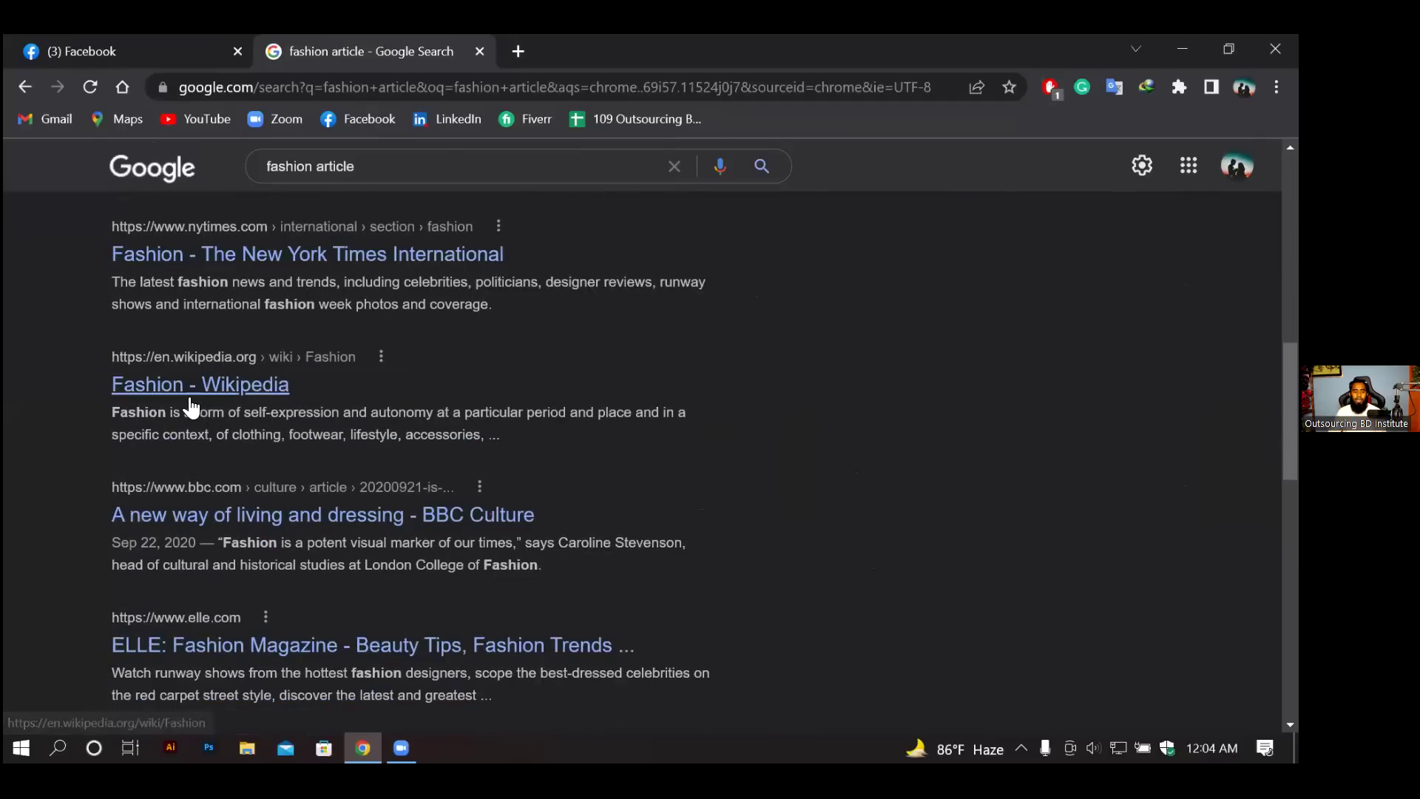
scroll(190, 392, up, 3)
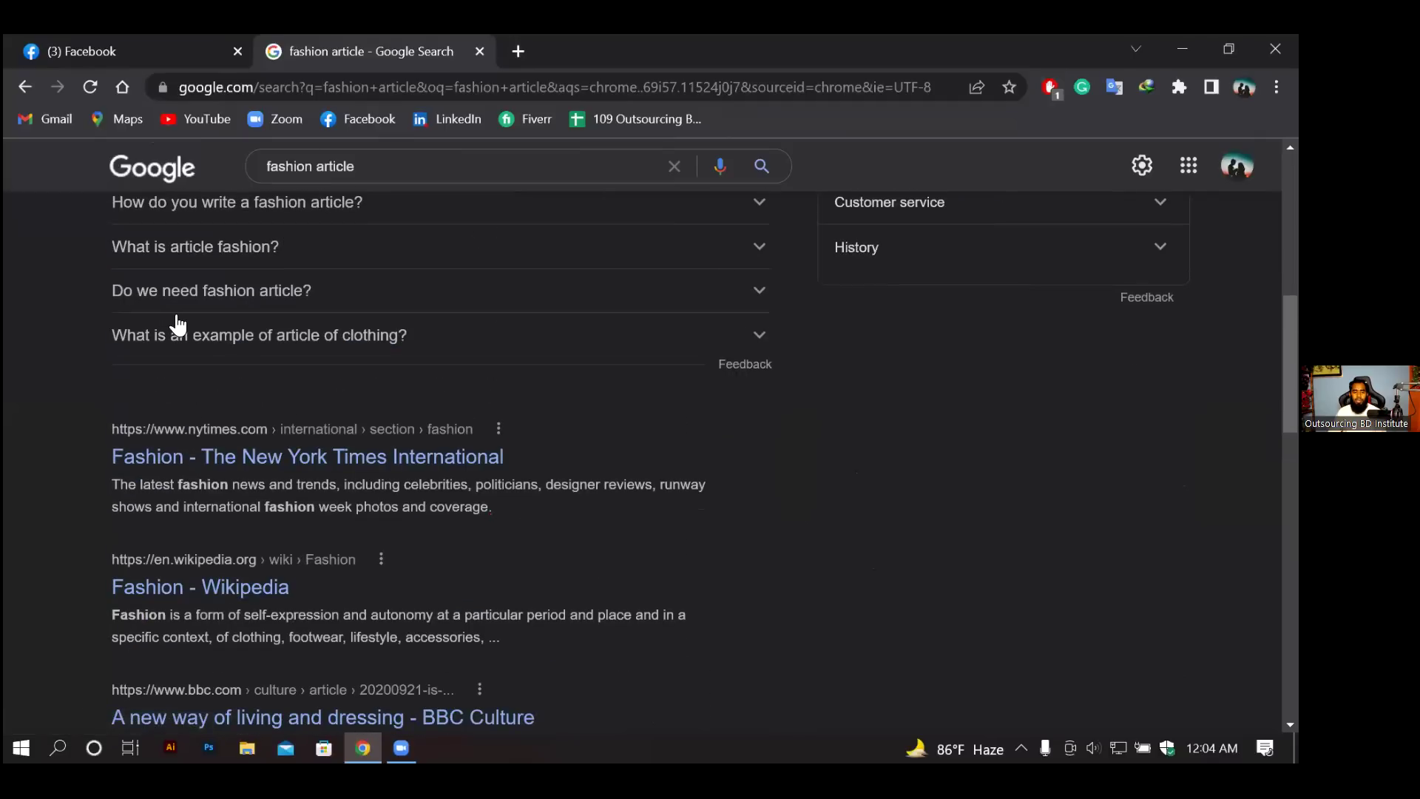
scroll(310, 285, up, 3)
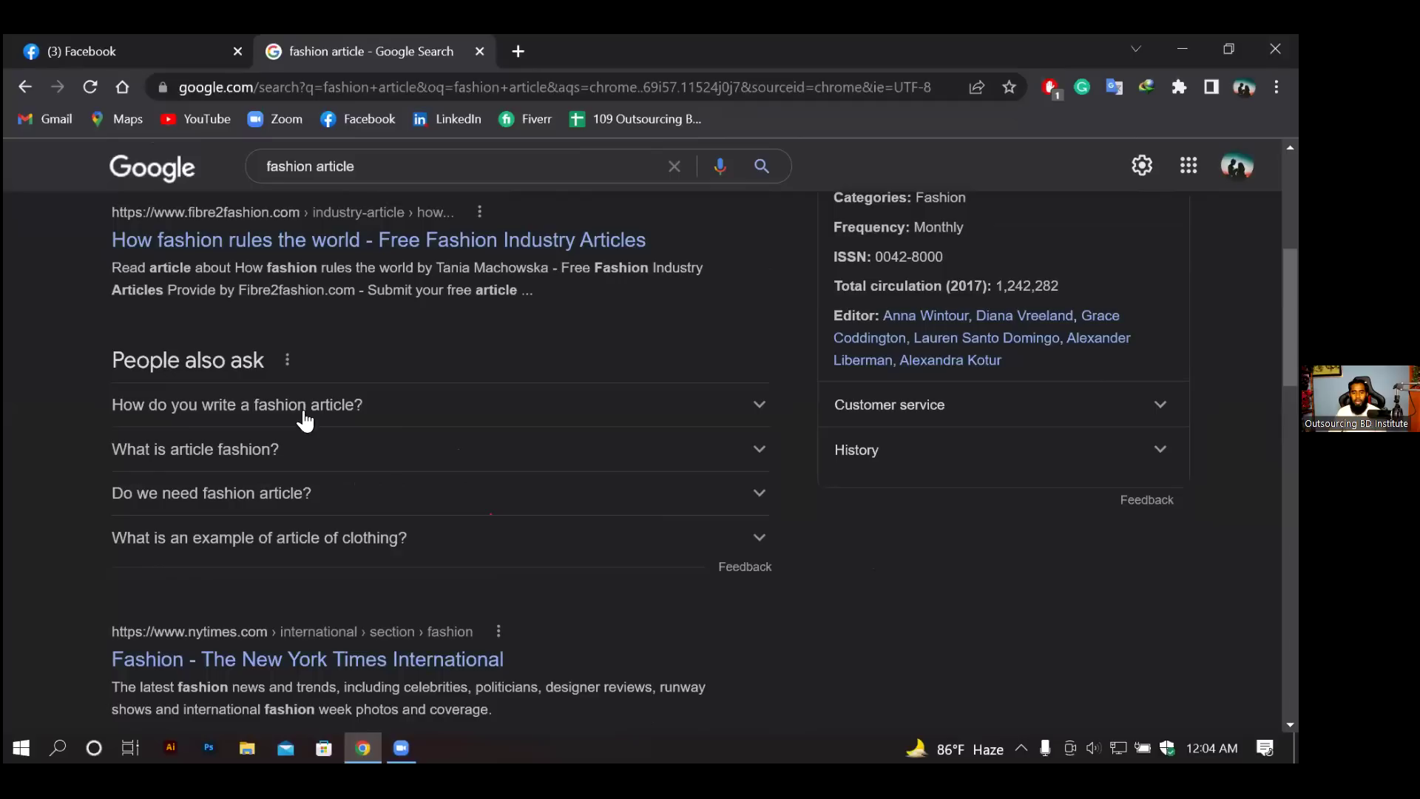
Expand the answer on writing a fashion article and highlight its writing tips.
click(501, 416)
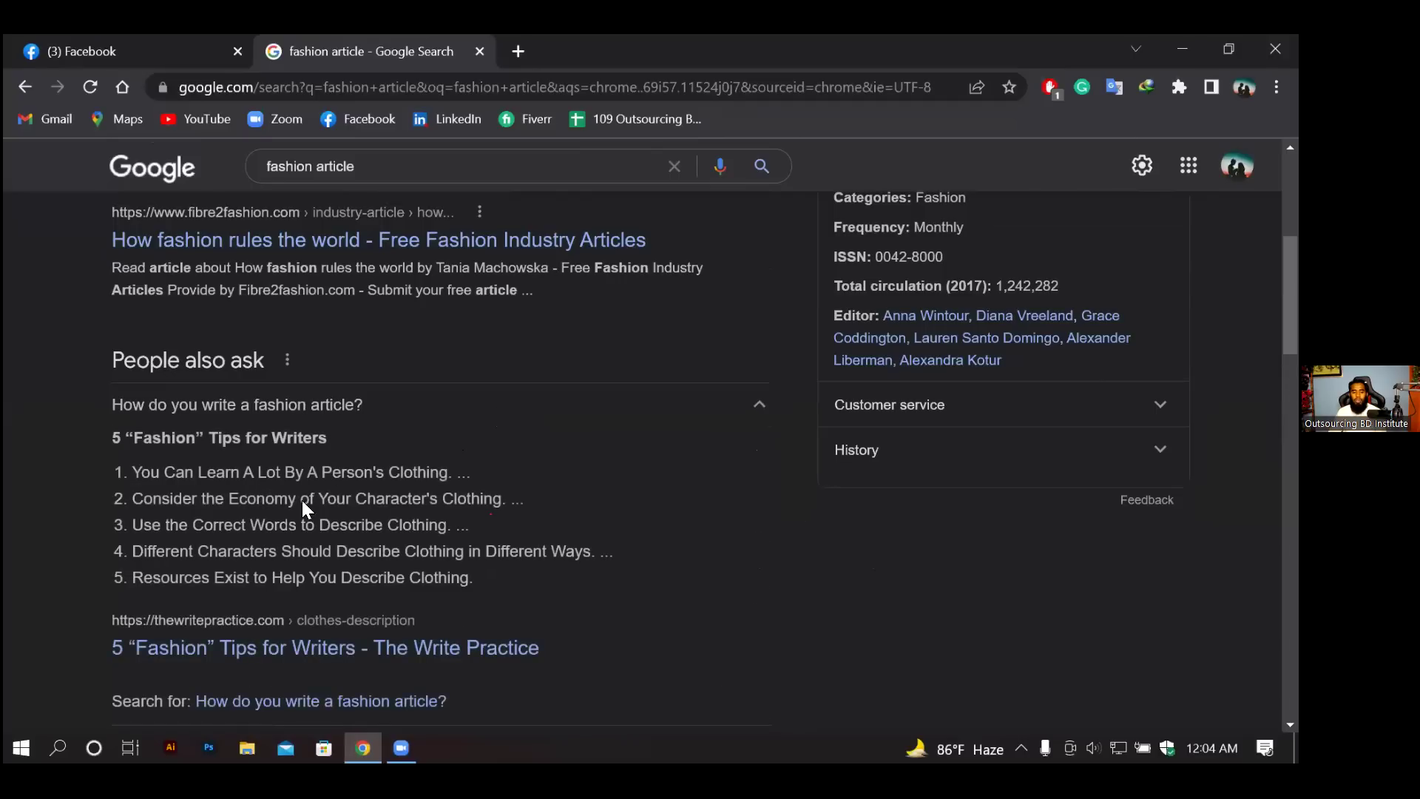
drag(163, 472, 473, 606)
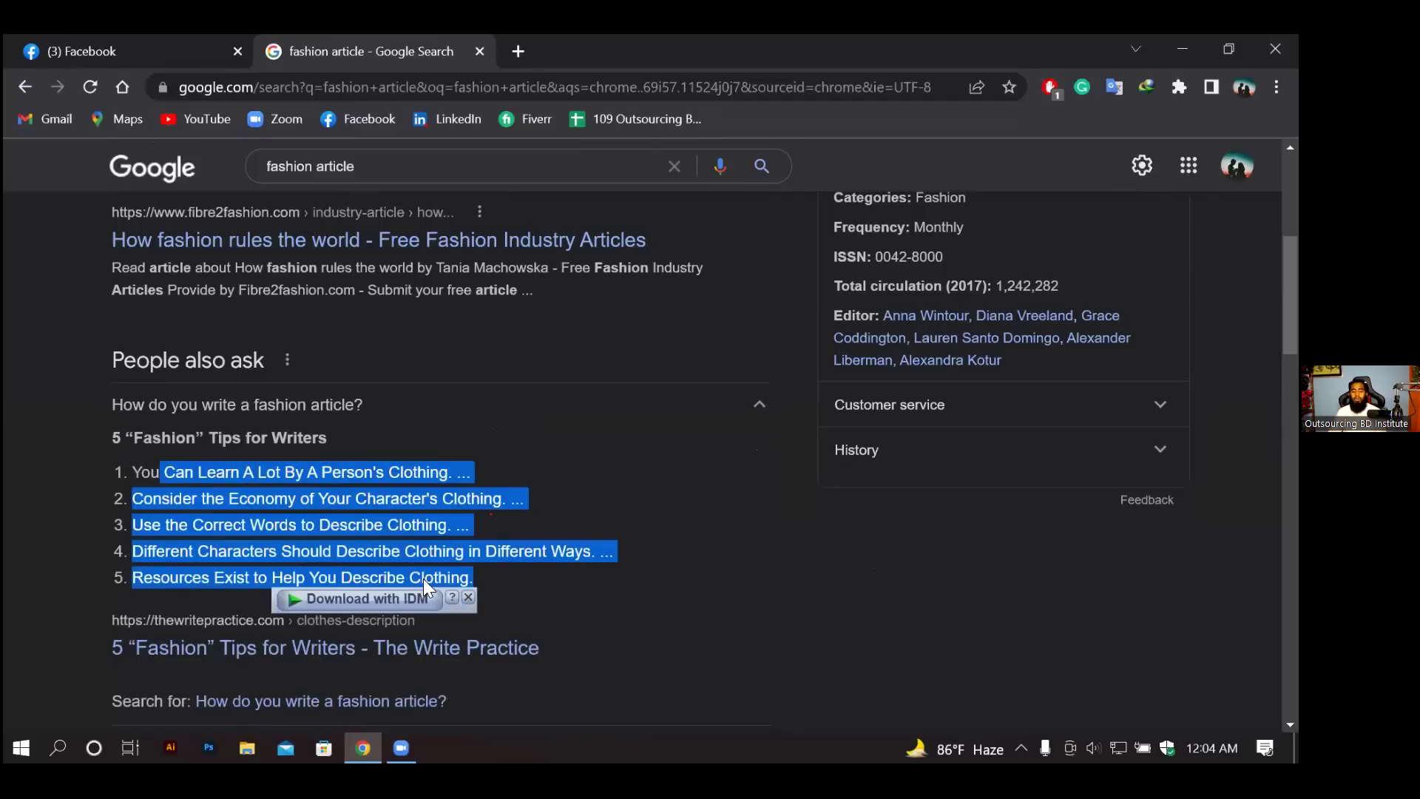
click(173, 477)
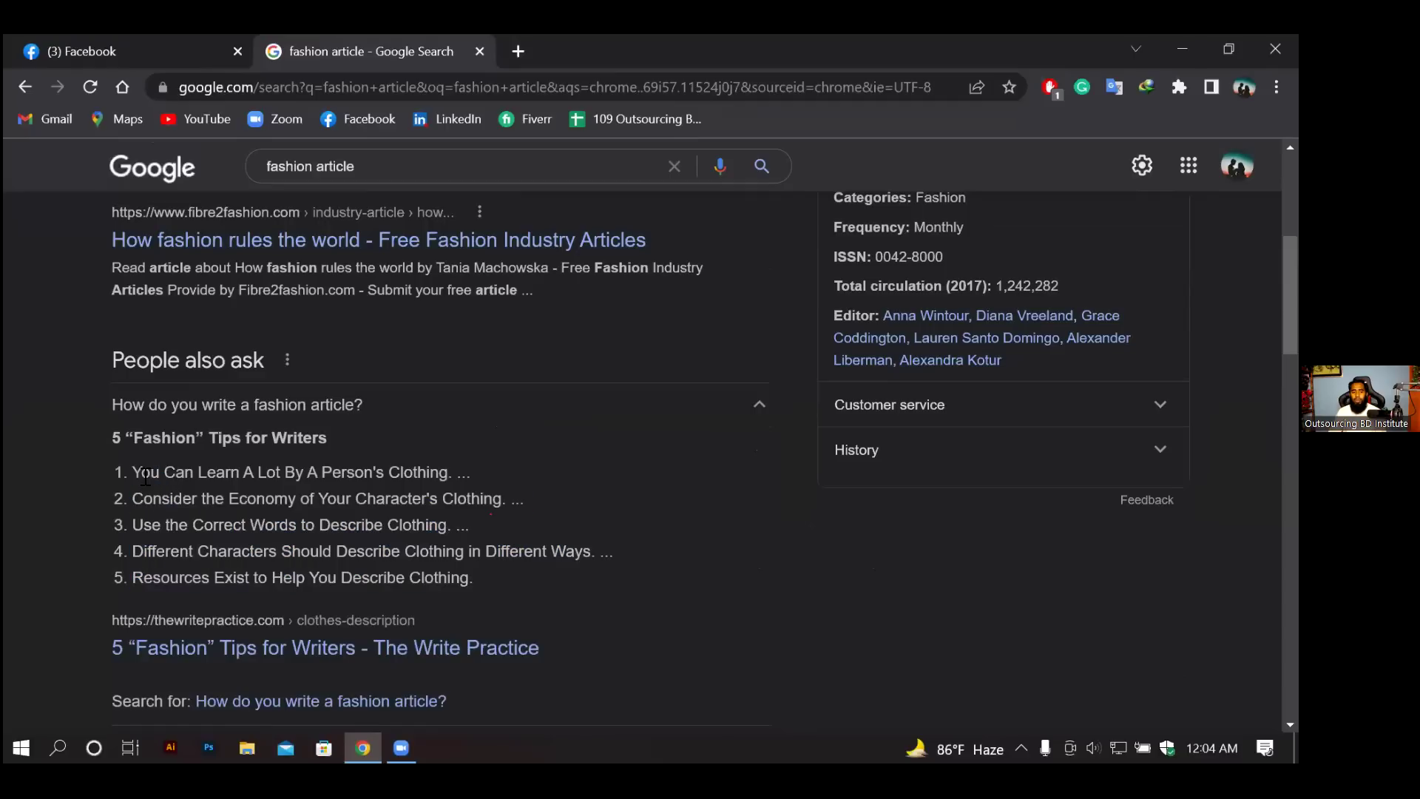
drag(148, 477, 418, 477)
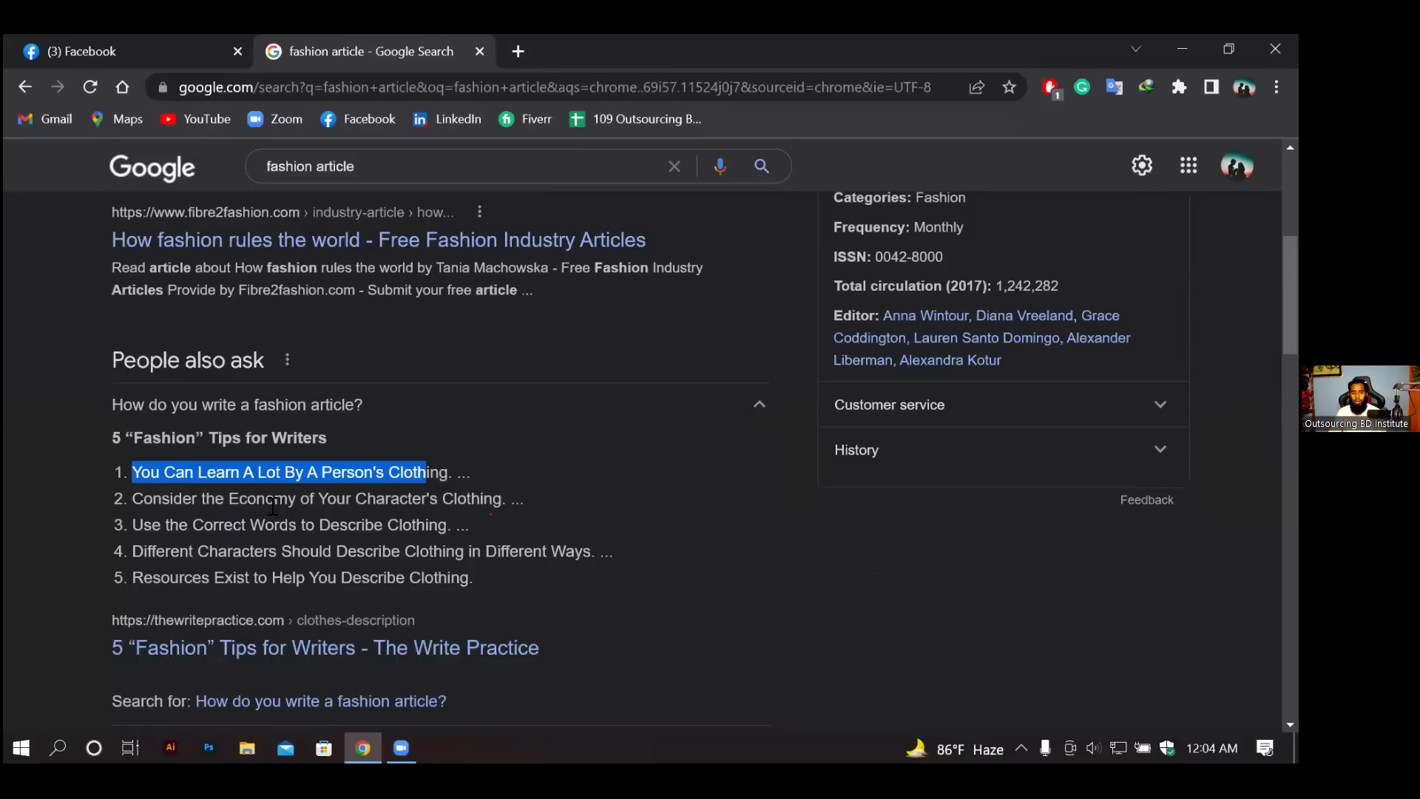
drag(152, 524, 214, 523)
drag(144, 553, 247, 552)
drag(153, 578, 273, 577)
scroll(271, 580, down, 4)
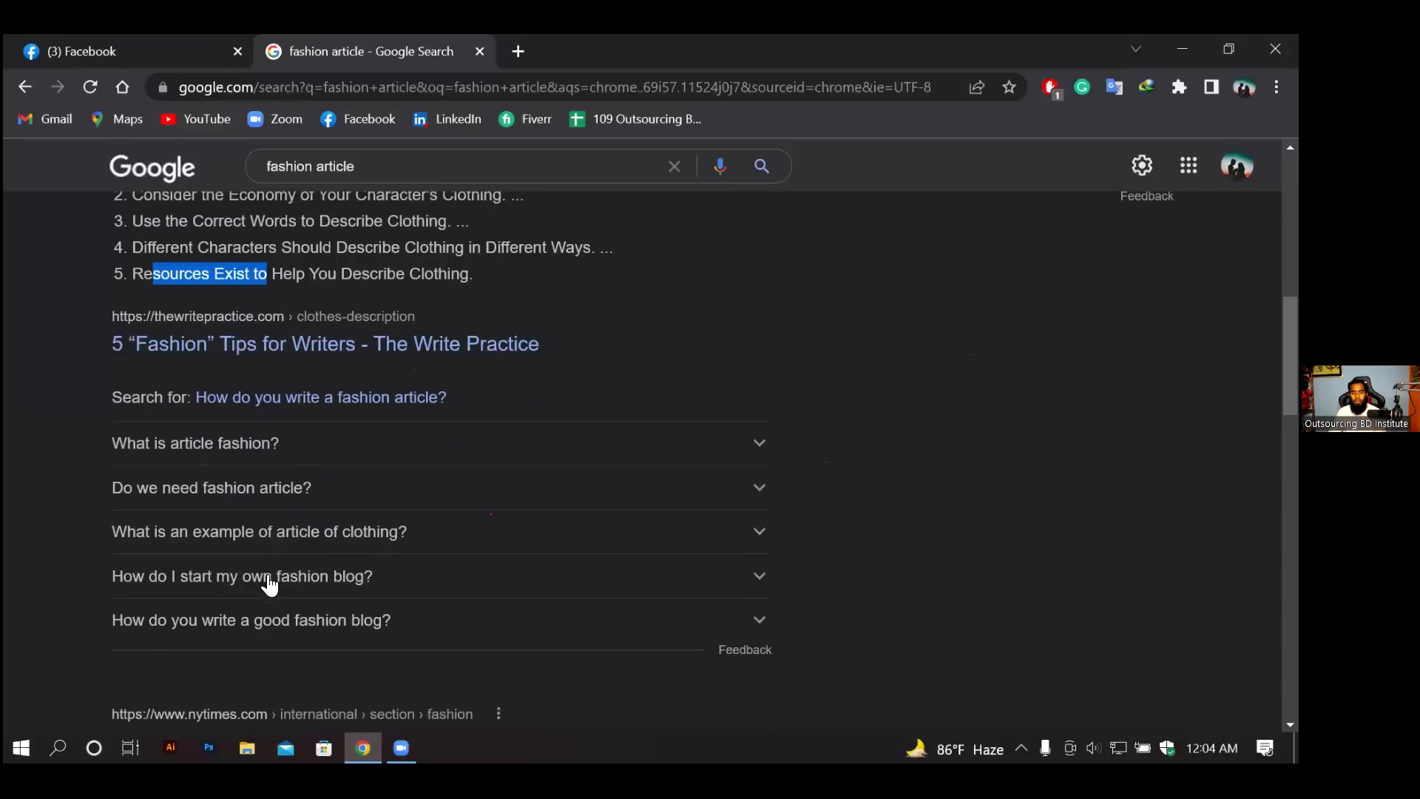
Expand the 'What is article fashion?' and clothing-example answers, highlighting a sentence.
click(250, 464)
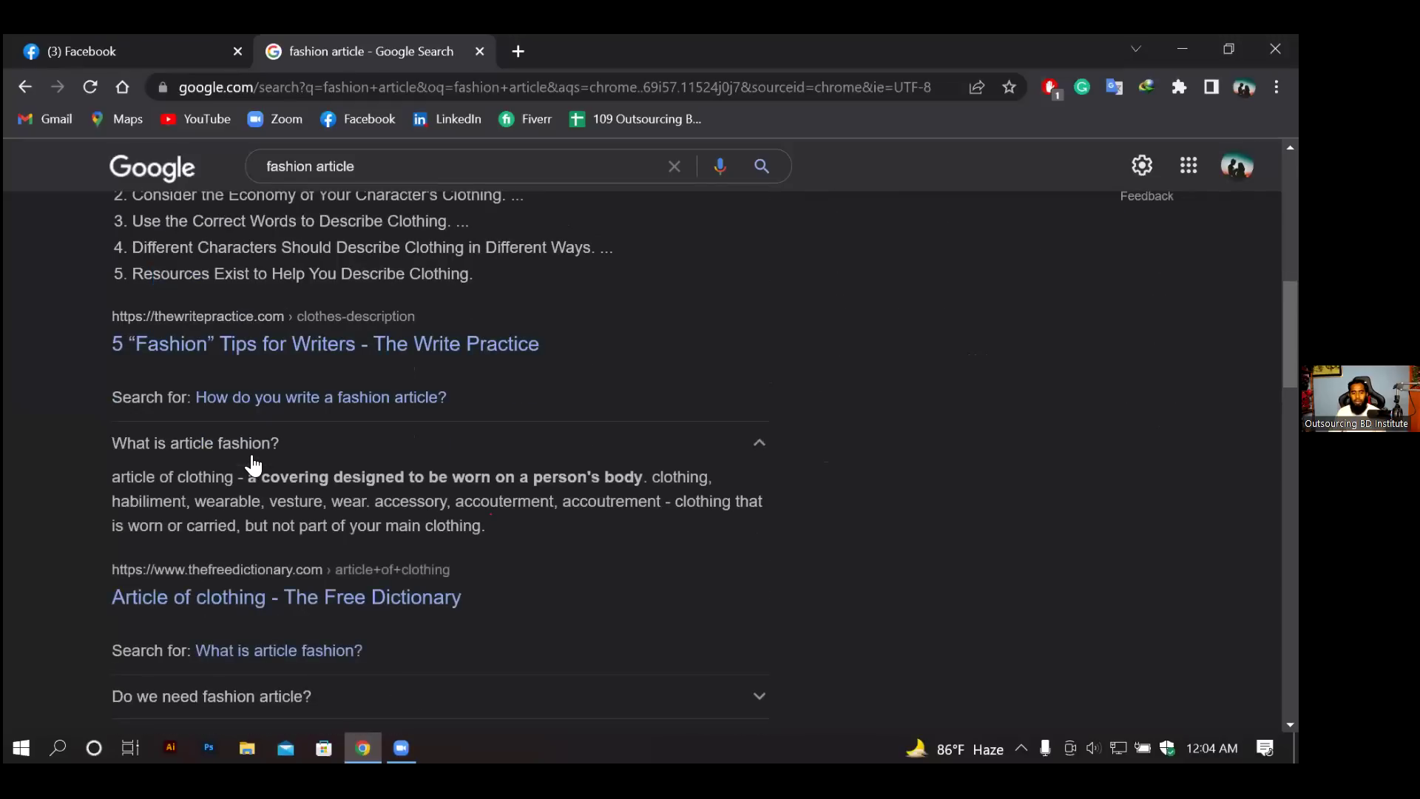
drag(124, 479, 242, 479)
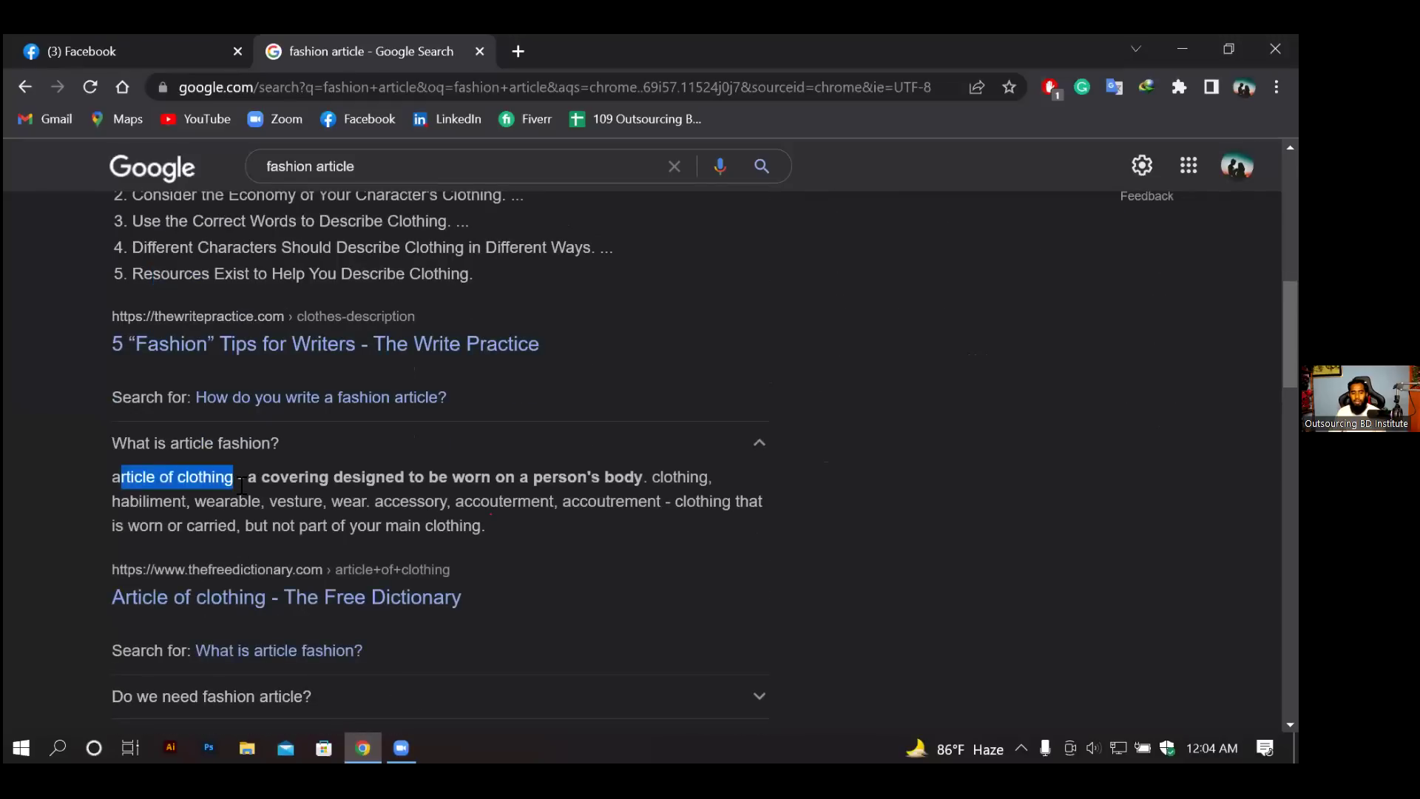
scroll(223, 548, down, 3)
click(249, 562)
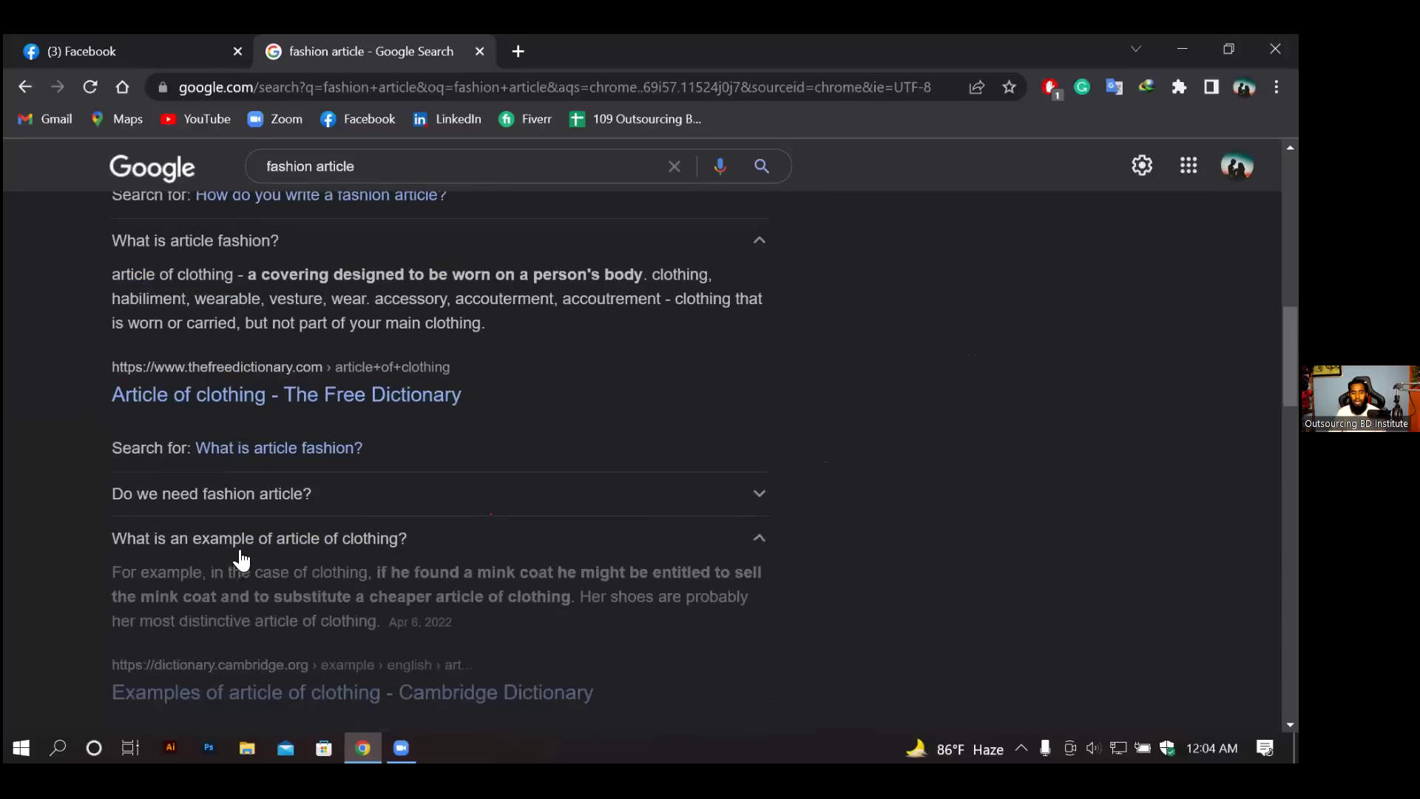
drag(160, 596, 319, 575)
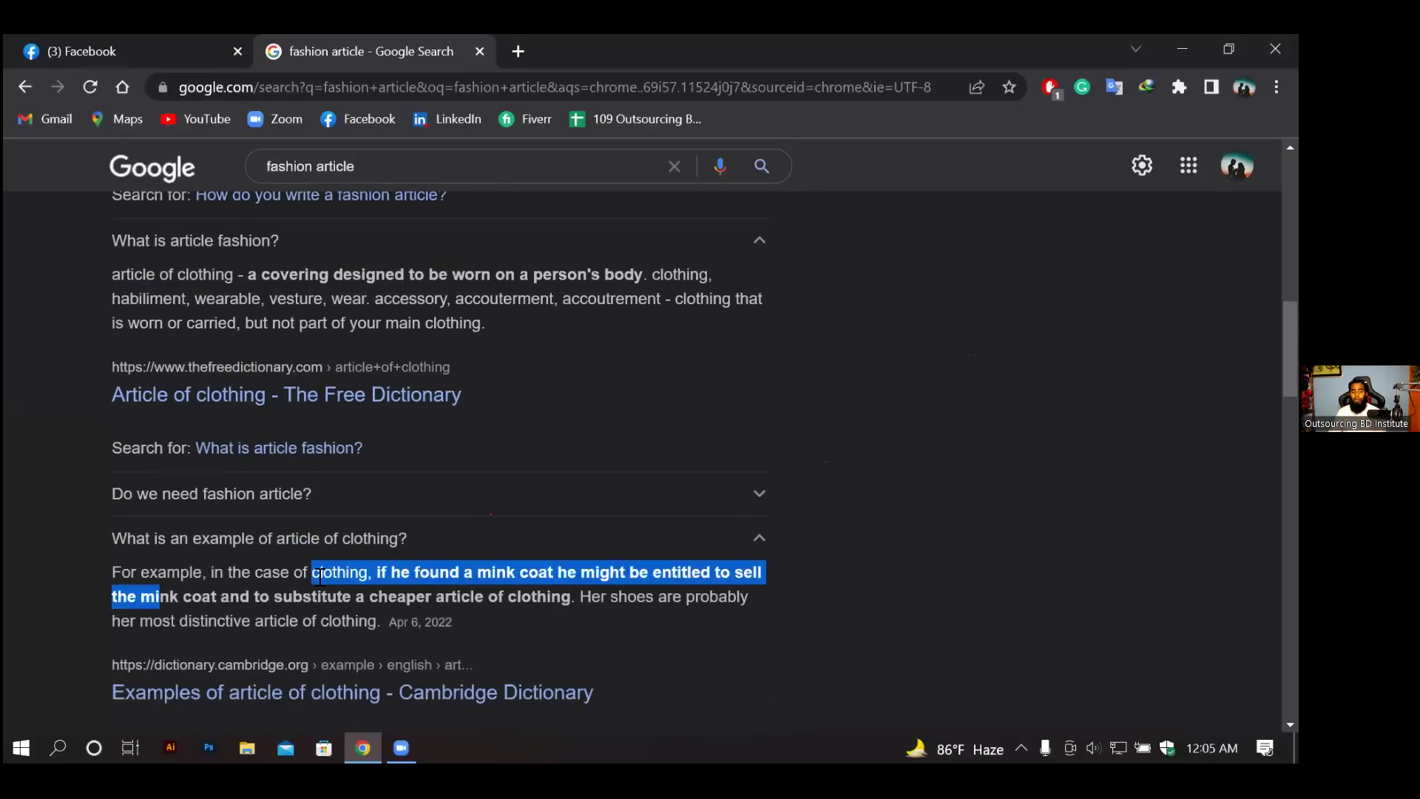
click(146, 62)
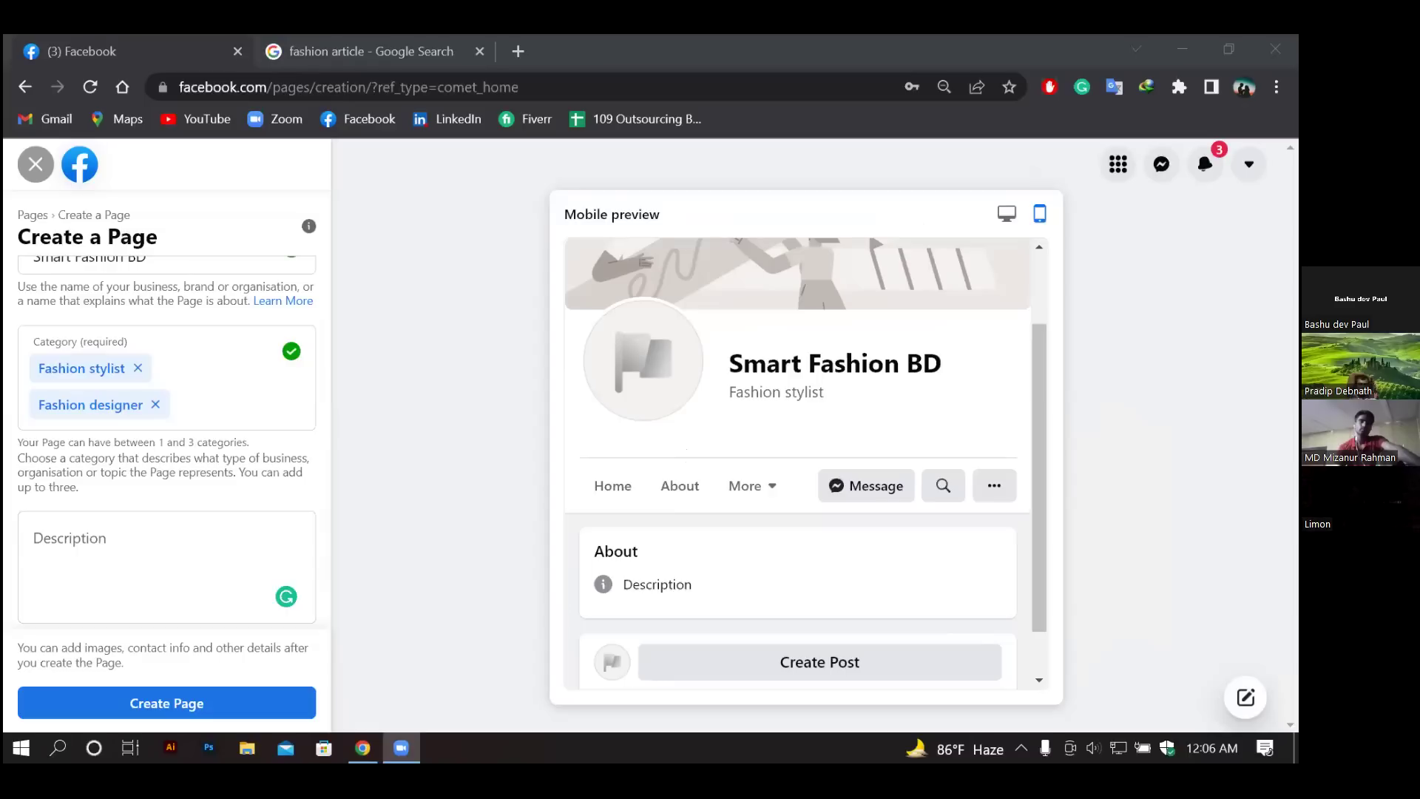
Load outsourcingbd.net in a new tab and select its Bengali introduction heading for copying.
click(235, 555)
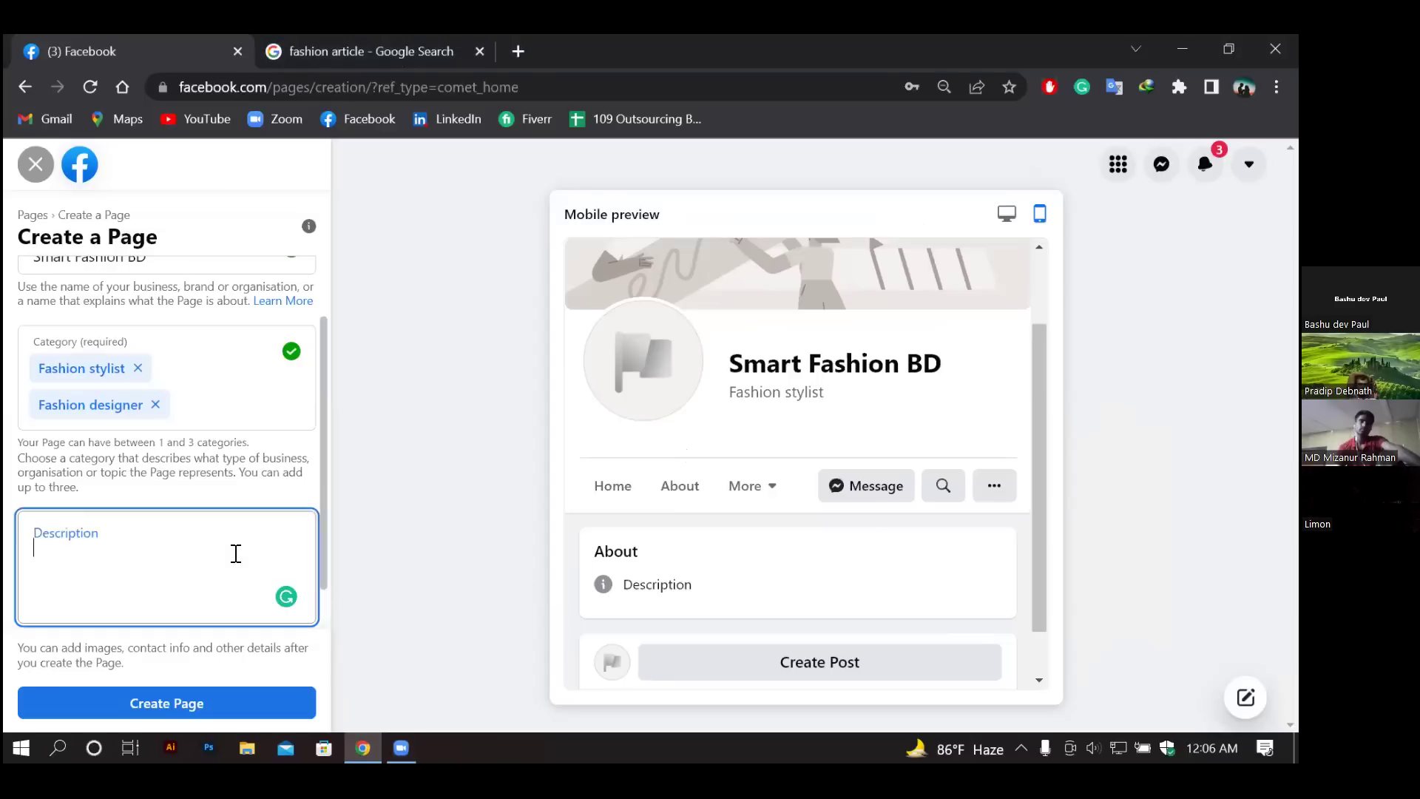
click(519, 50)
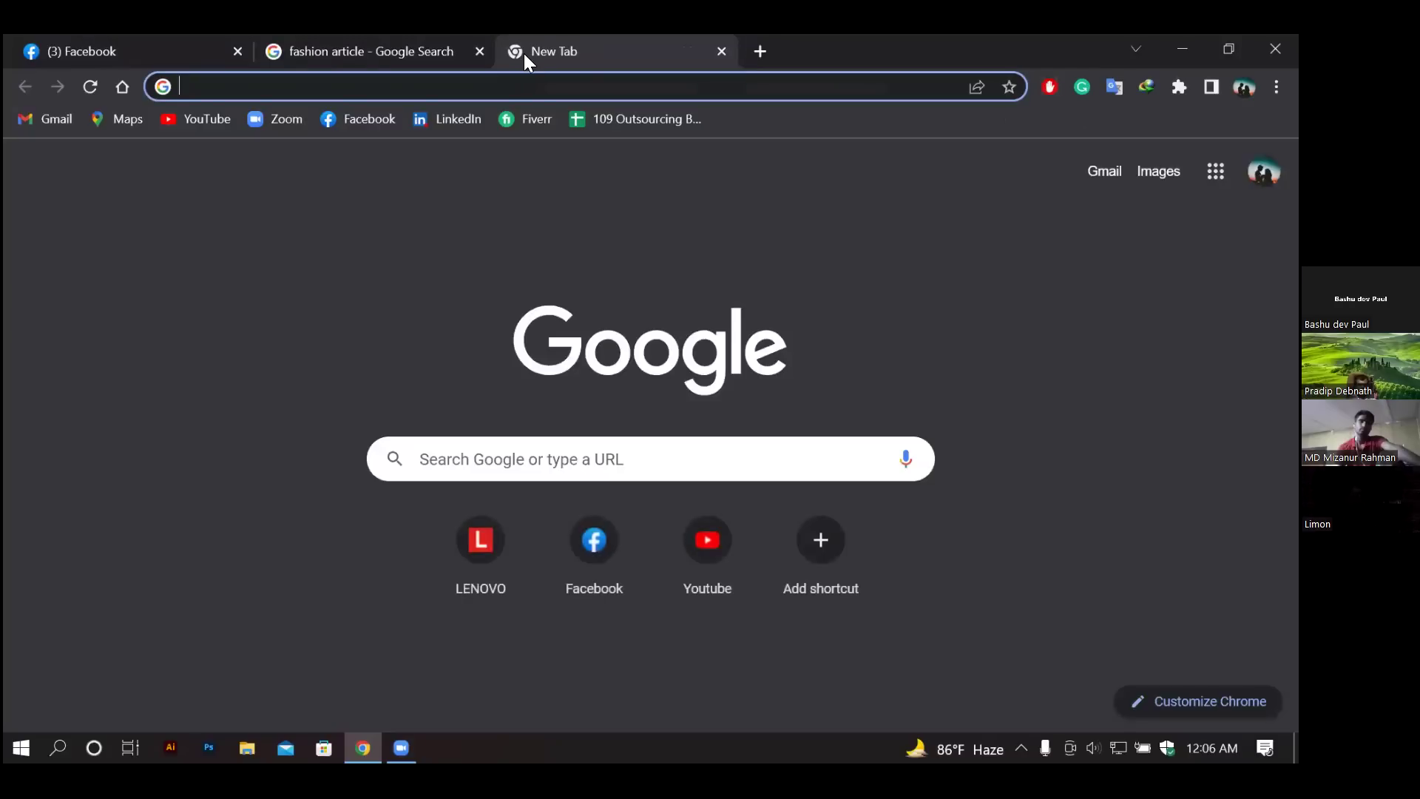
text(outs)
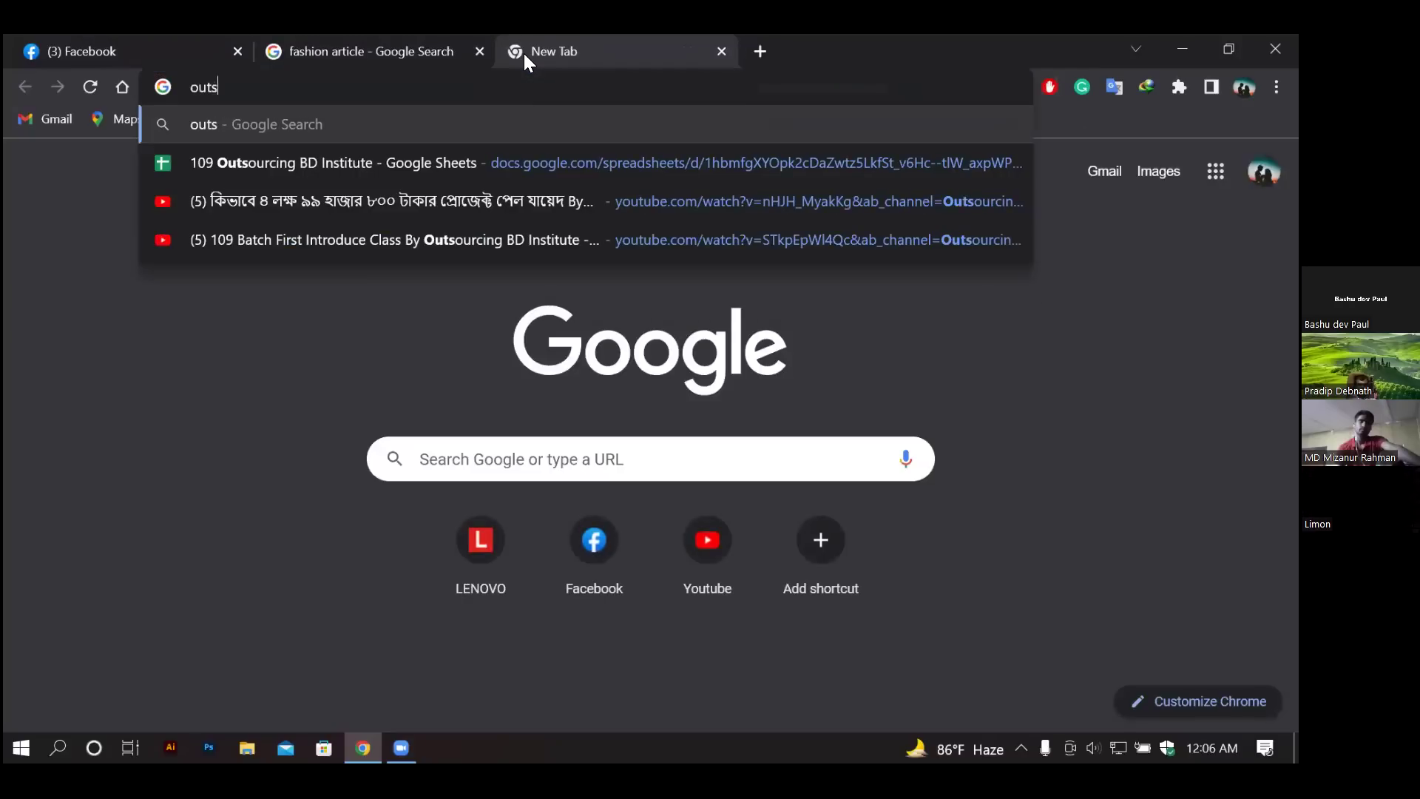
text(ourcing)
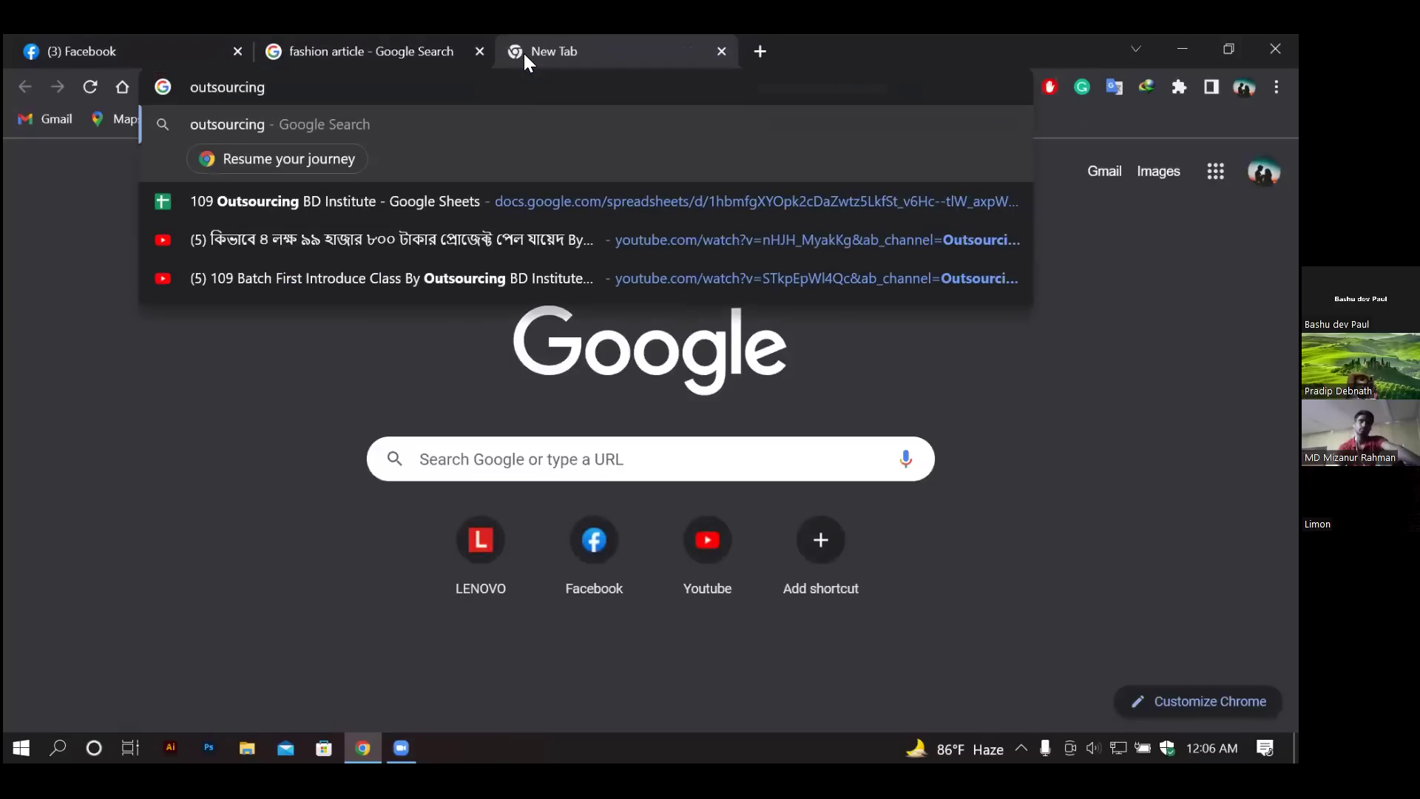
text(bd.net)
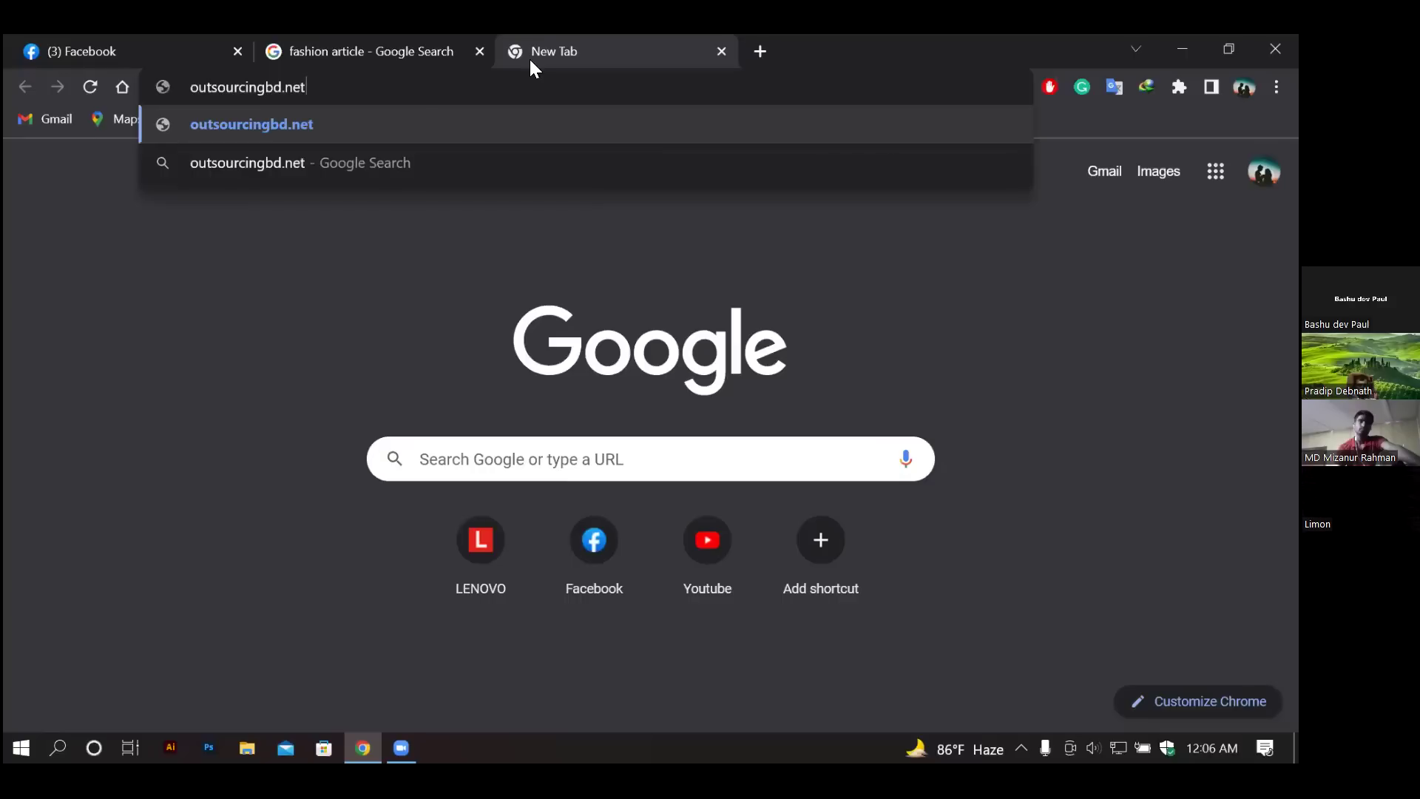
key(Return)
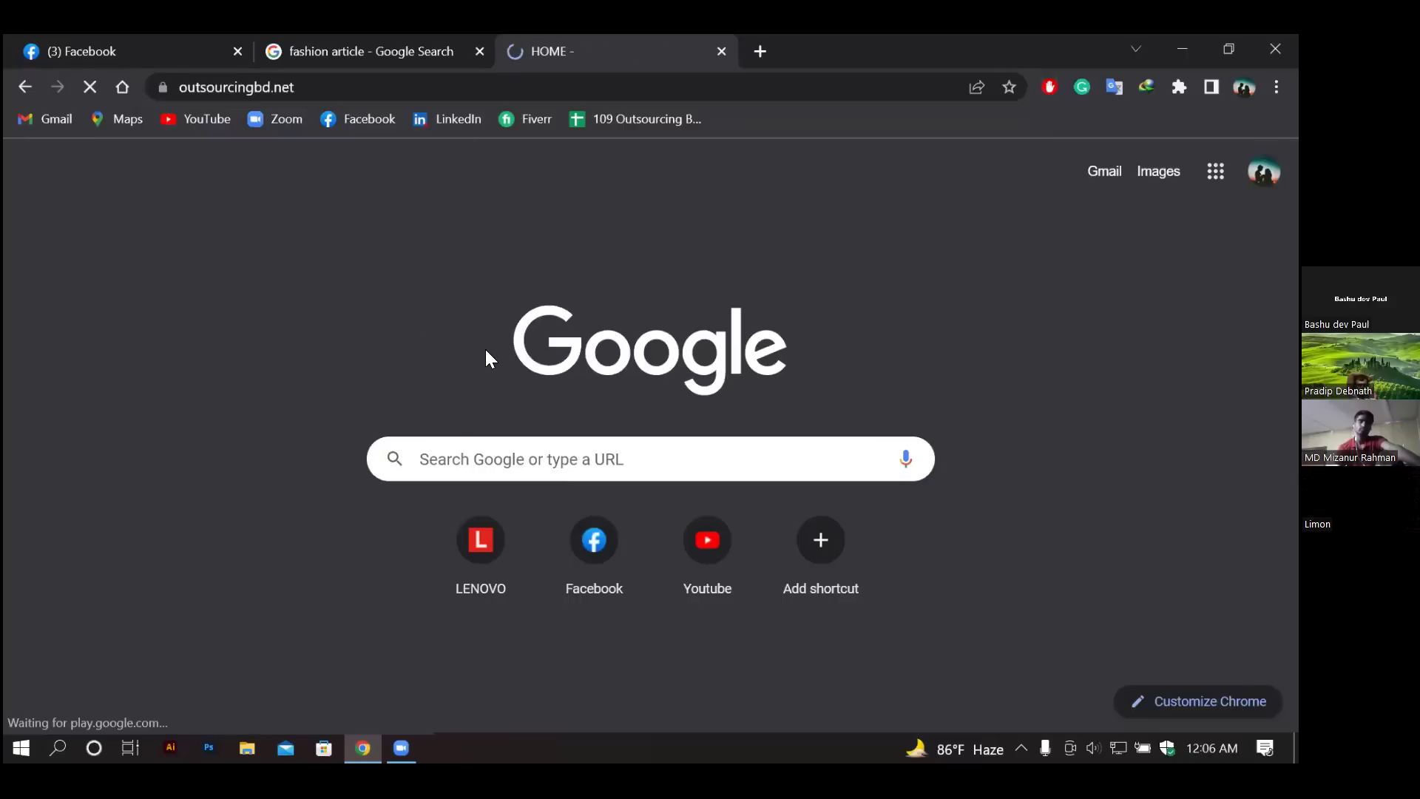
scroll(458, 281, down, 1)
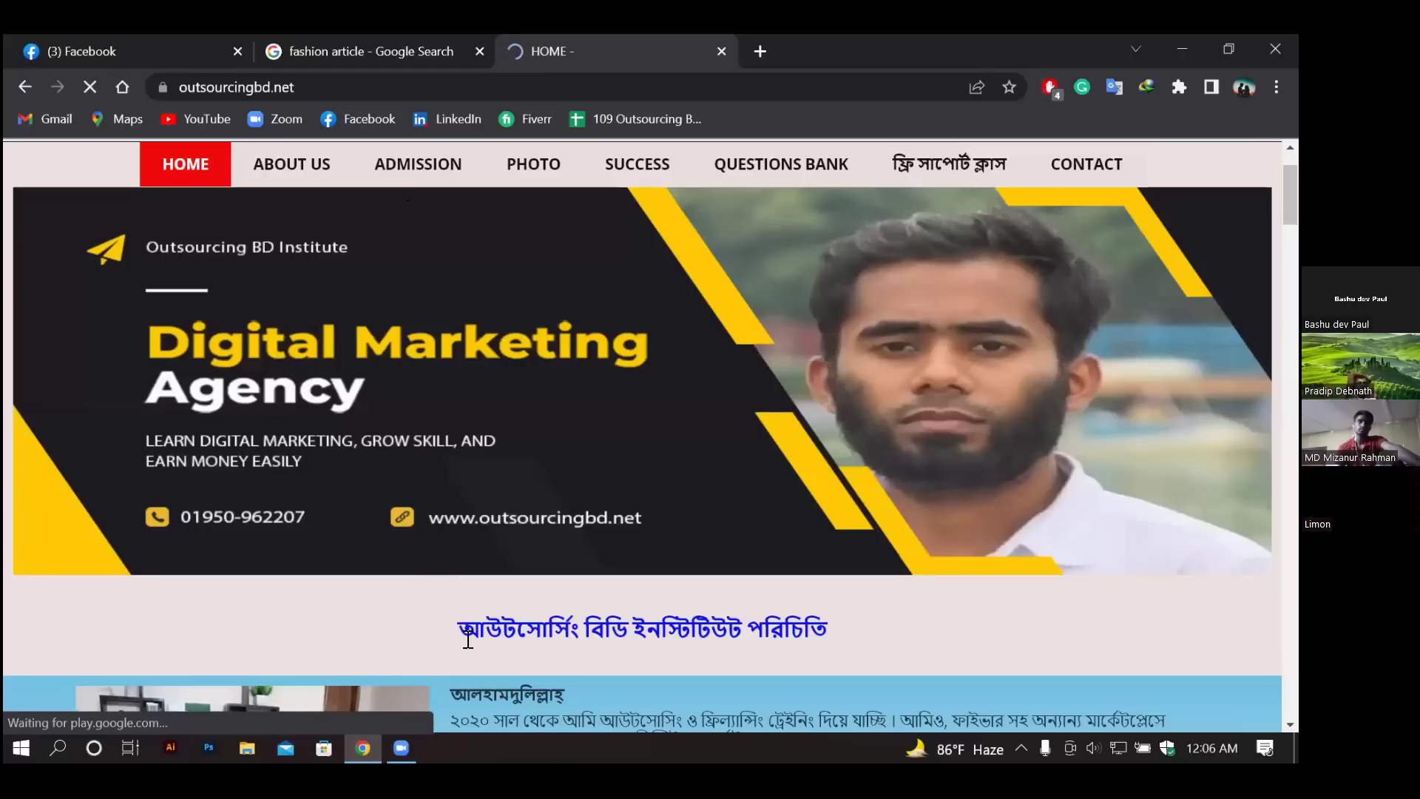
triple_click(885, 626)
key(ctrl+c)
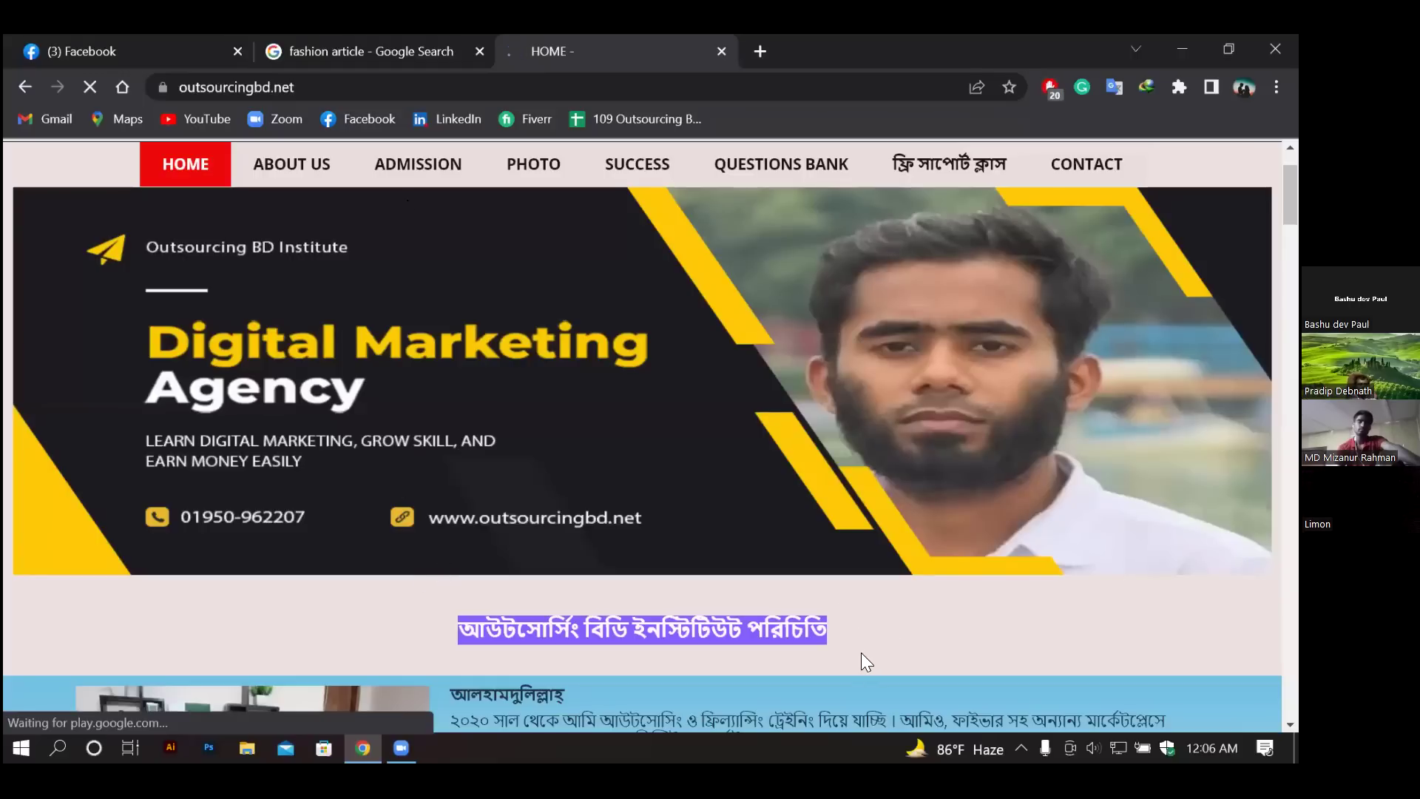
click(149, 52)
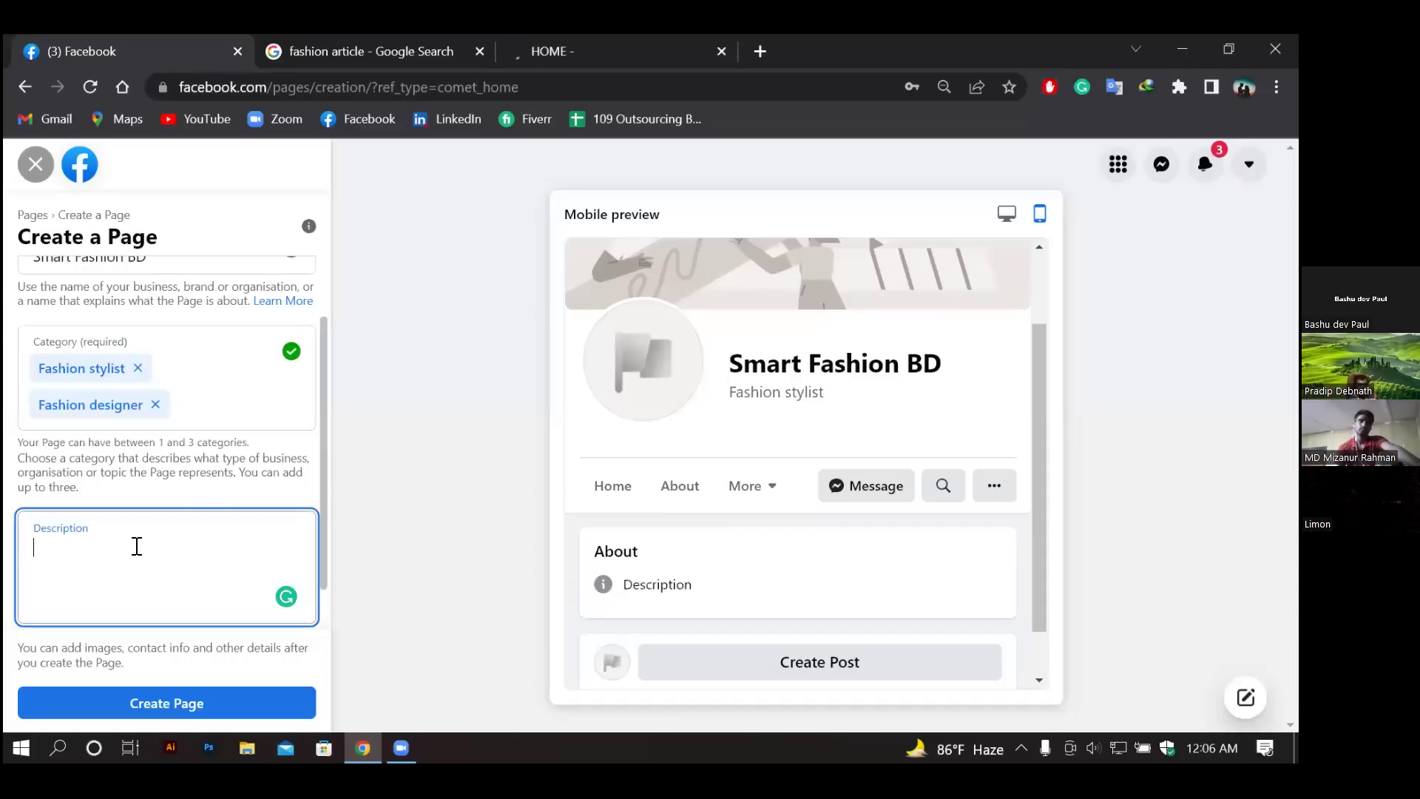
Paste the Bengali heading several times into the Page Description and check the character limit.
key(ctrl+v)
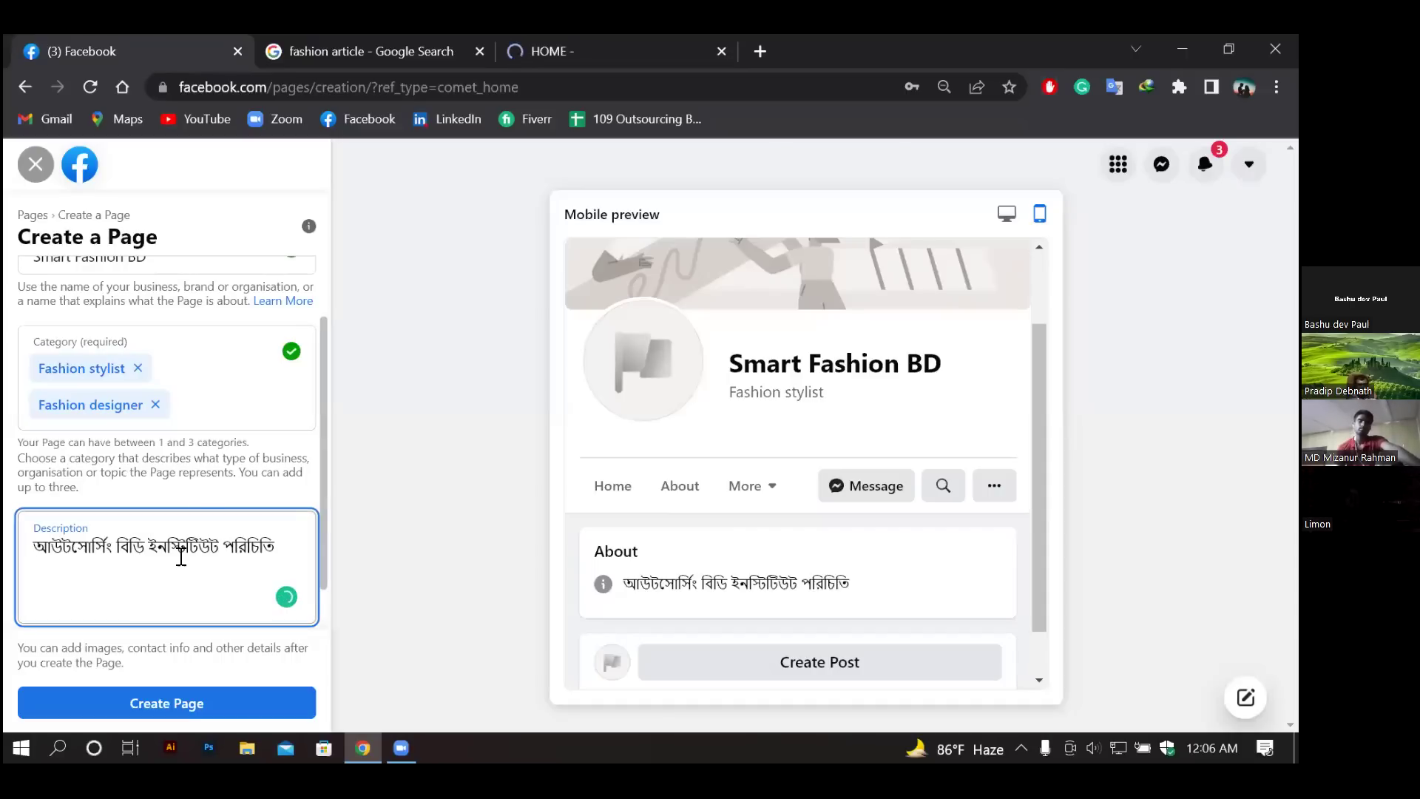
key(ctrl+v)
key(ctrl+v)
key(ctrl+v)
key(ctrl+v)
key(ctrl+v)
key(ctrl+v)
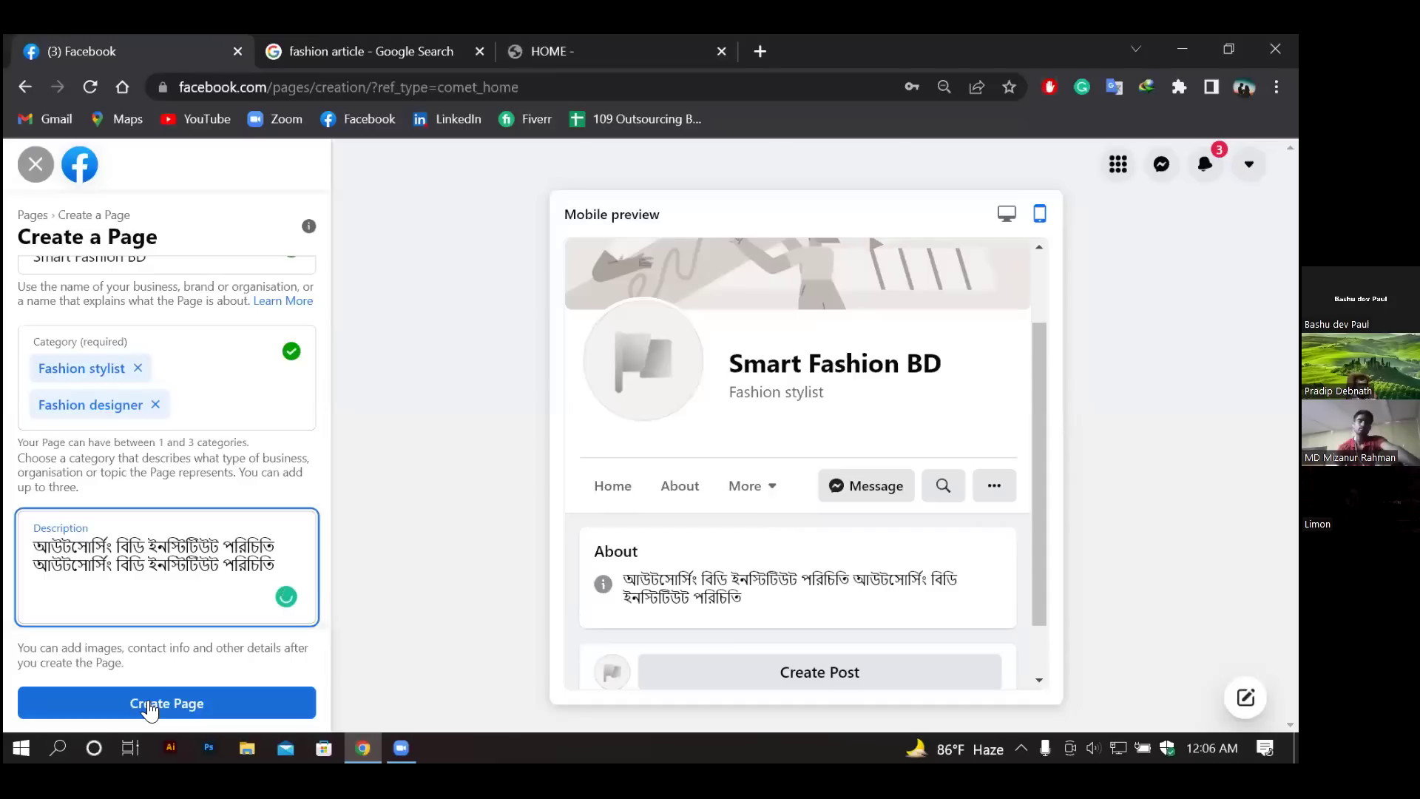
text(আউটসোর্সিং)
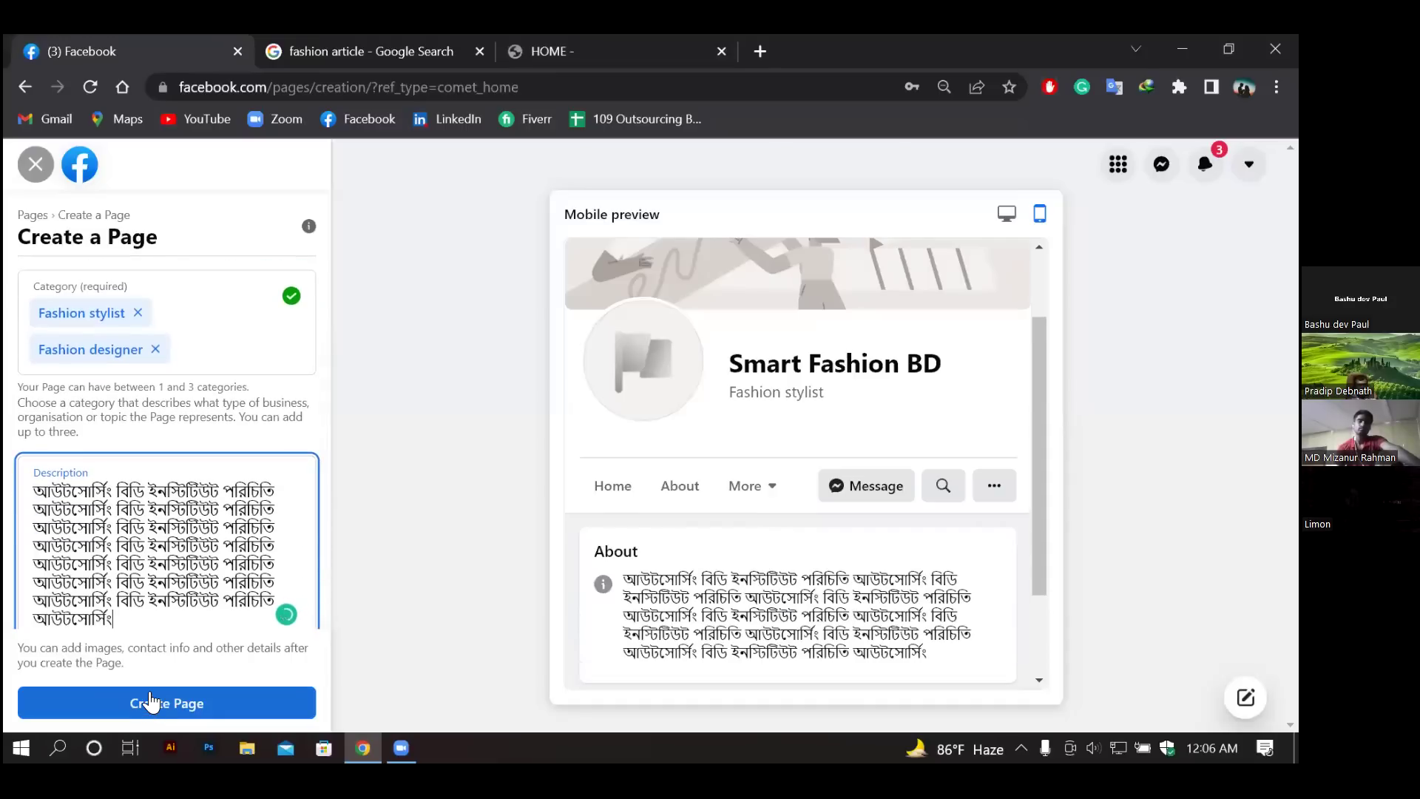
scroll(152, 584, down, 1)
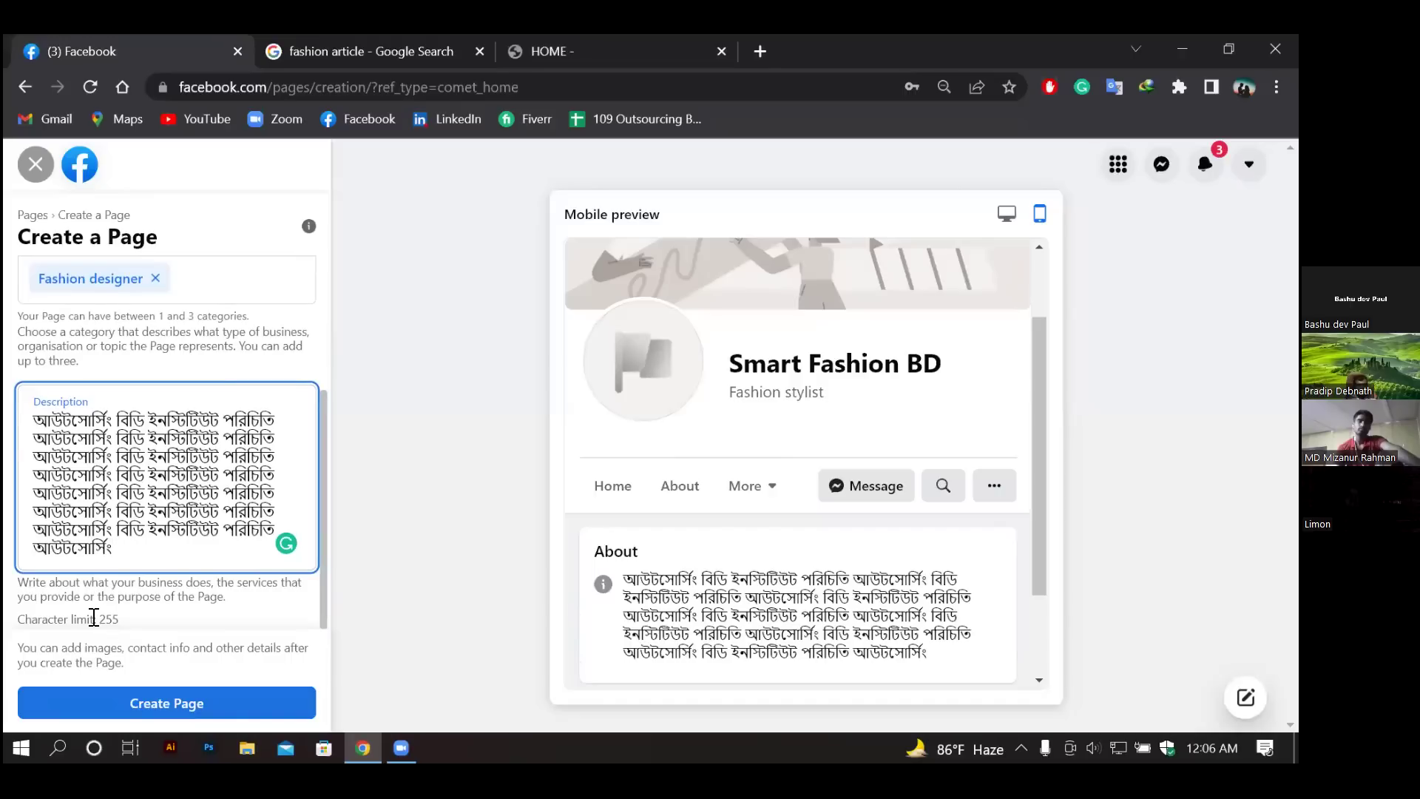
drag(115, 556, 31, 423)
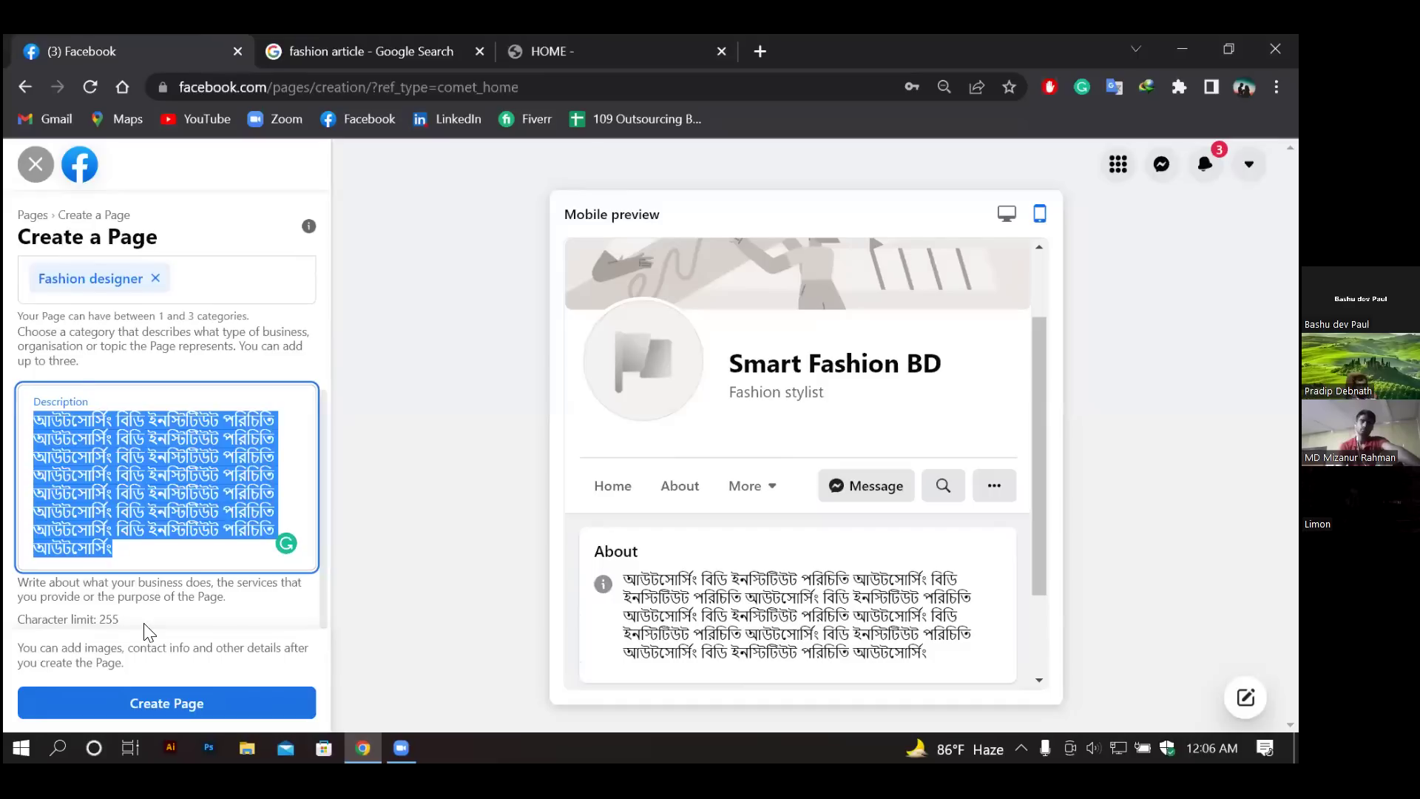
drag(113, 620, 146, 649)
drag(124, 554, 43, 403)
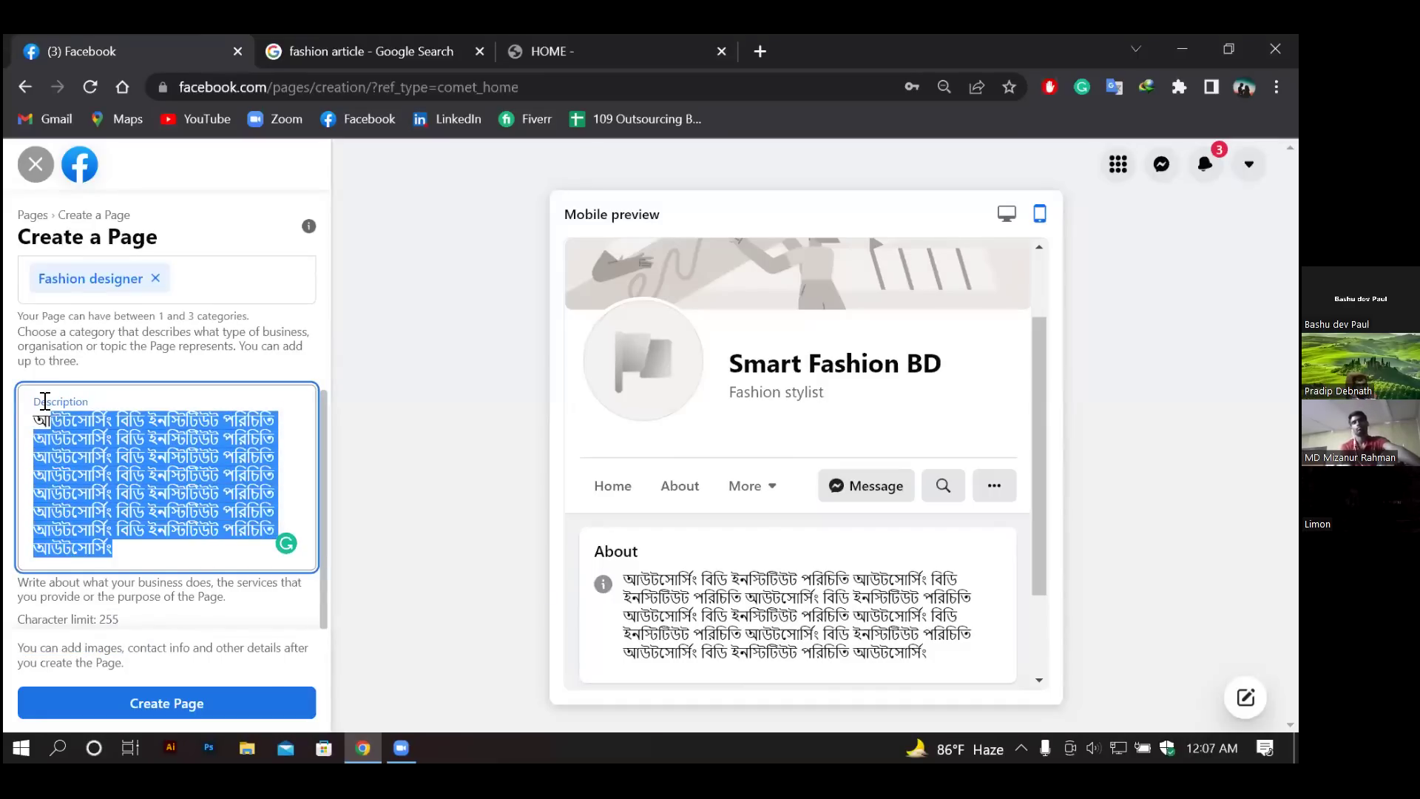
click(155, 557)
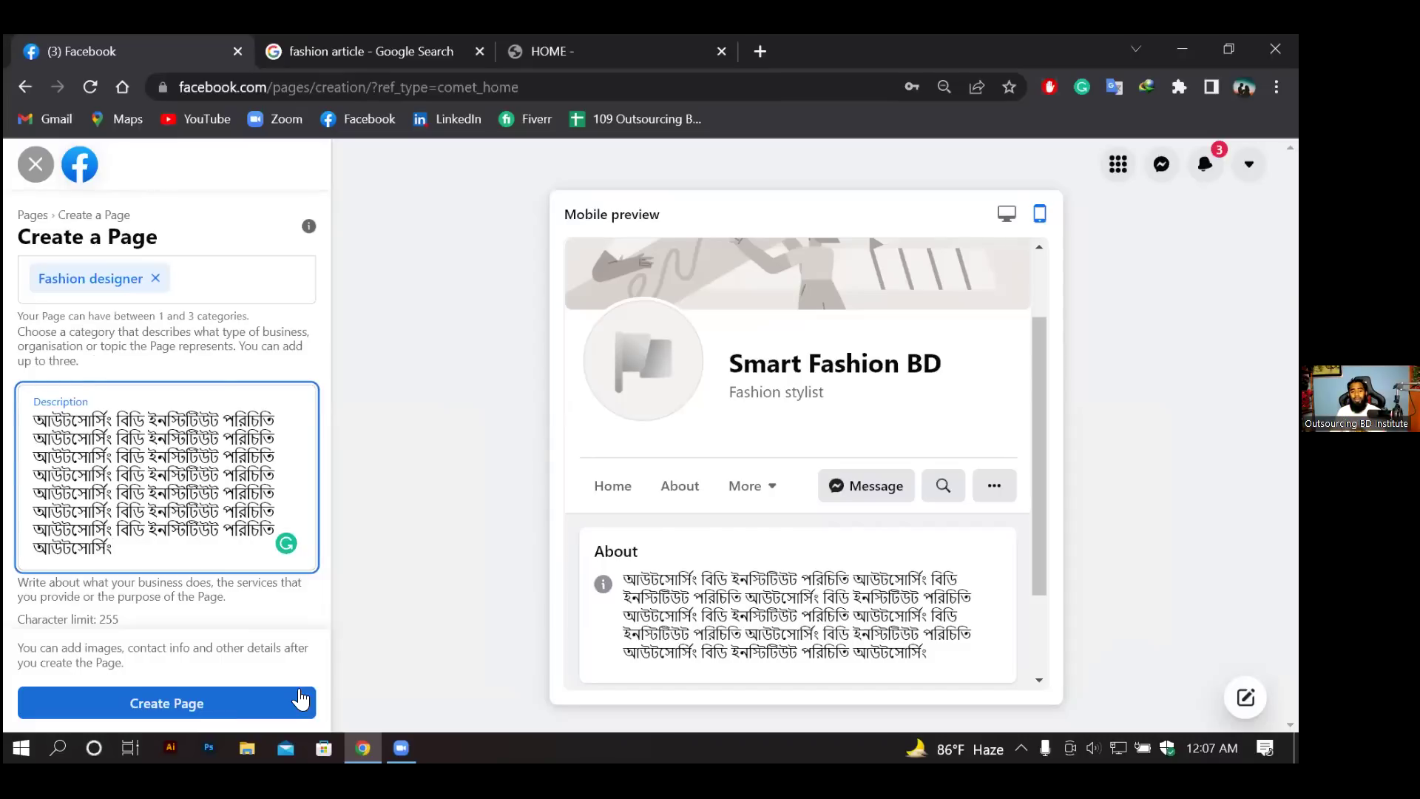
Review the description text and submit the Smart Fashion BD page, which returns a query error.
drag(113, 549, 21, 454)
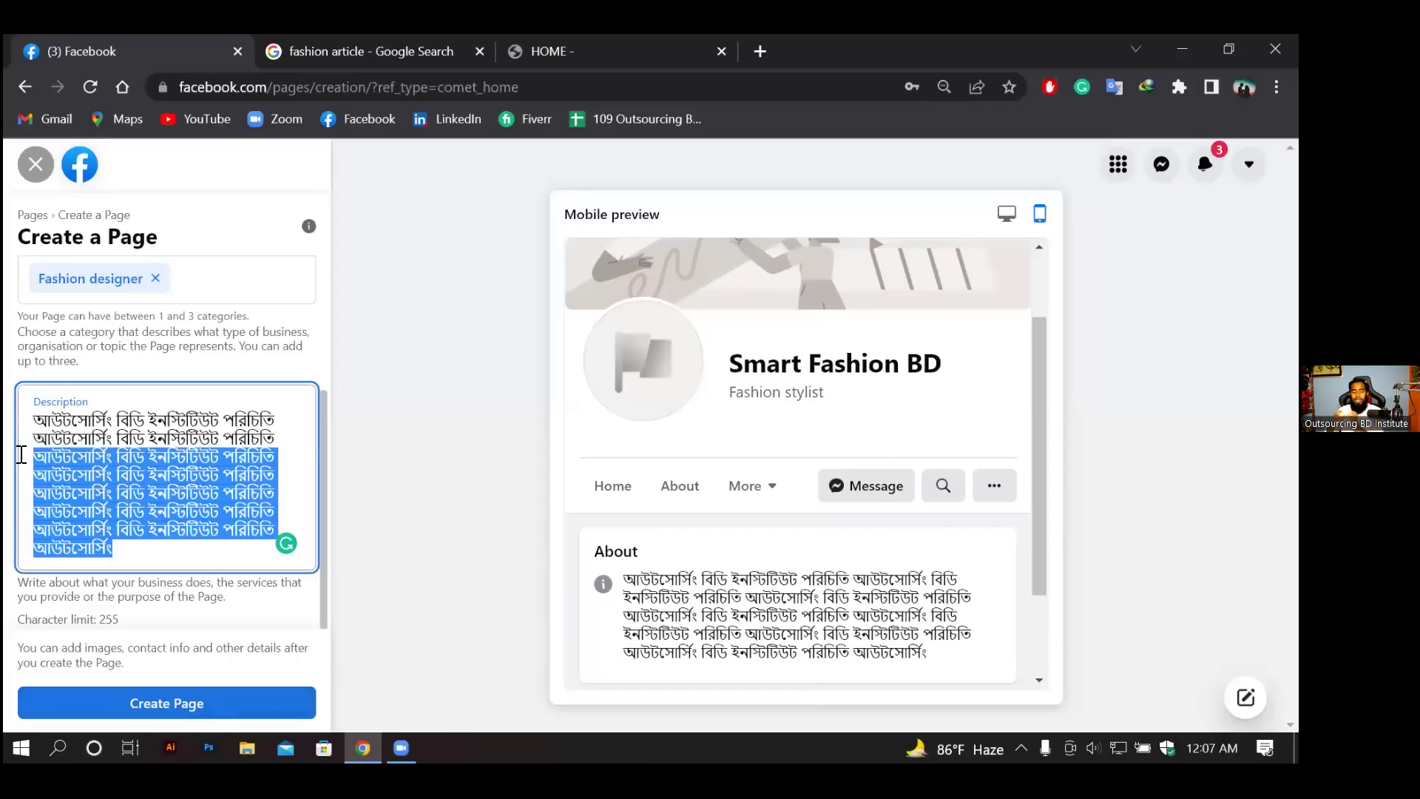
click(98, 476)
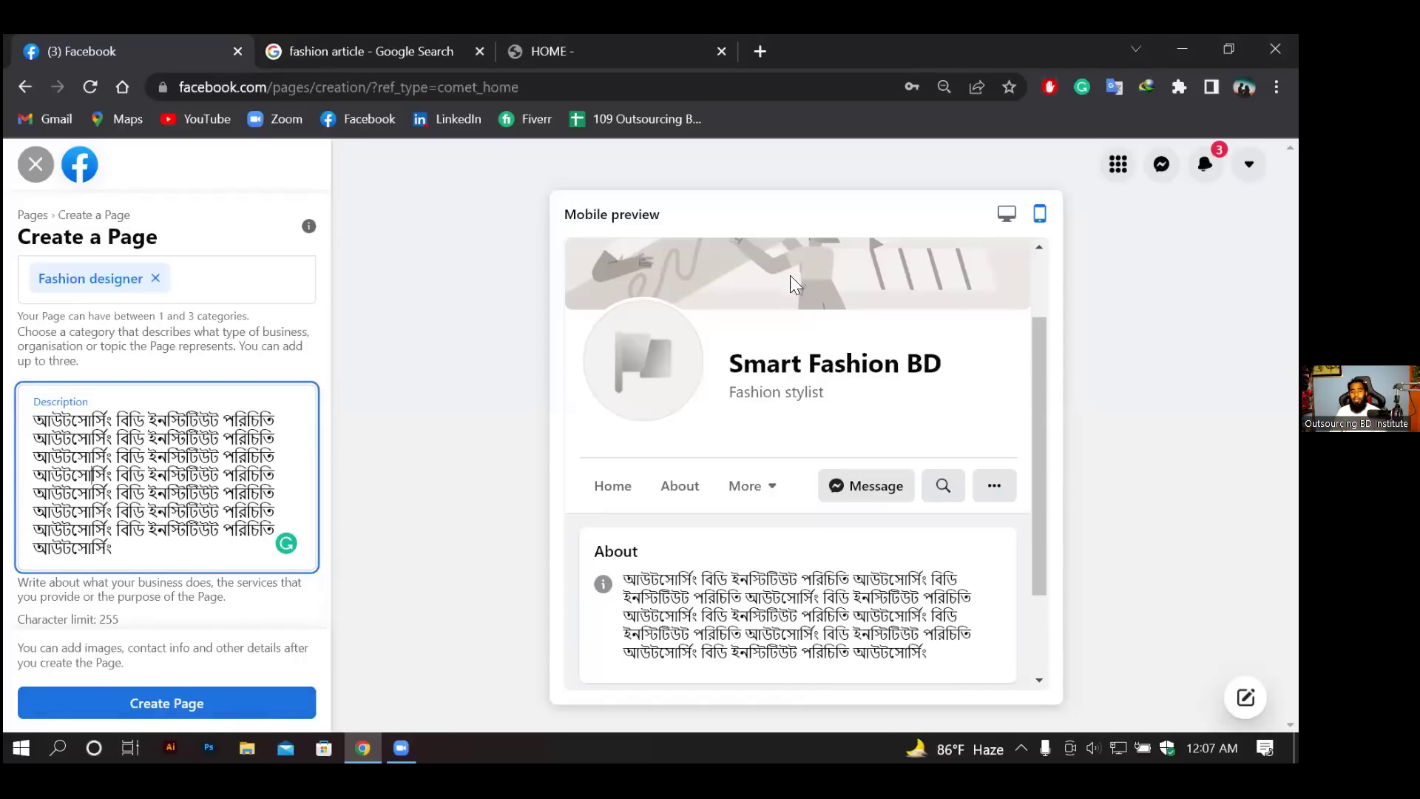
click(735, 365)
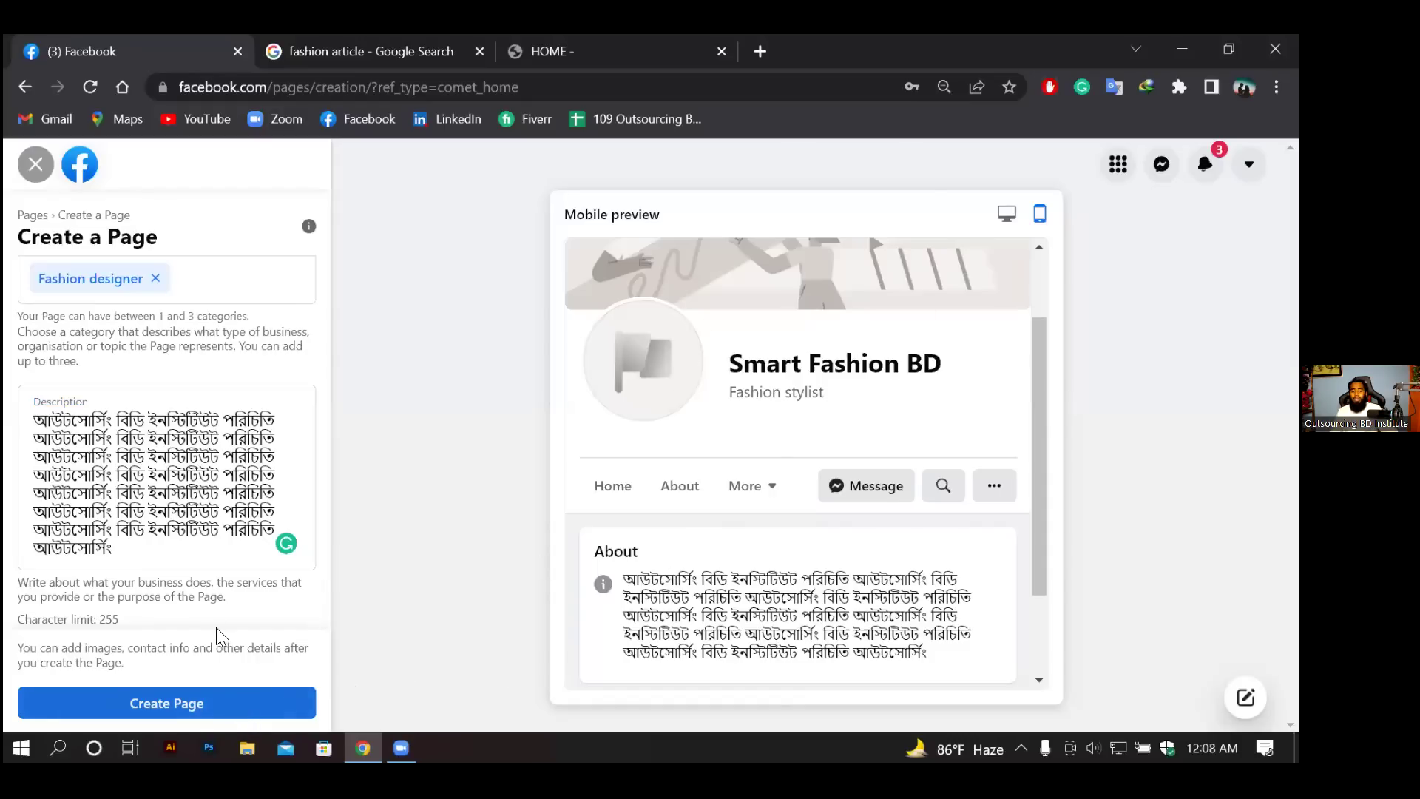
click(152, 706)
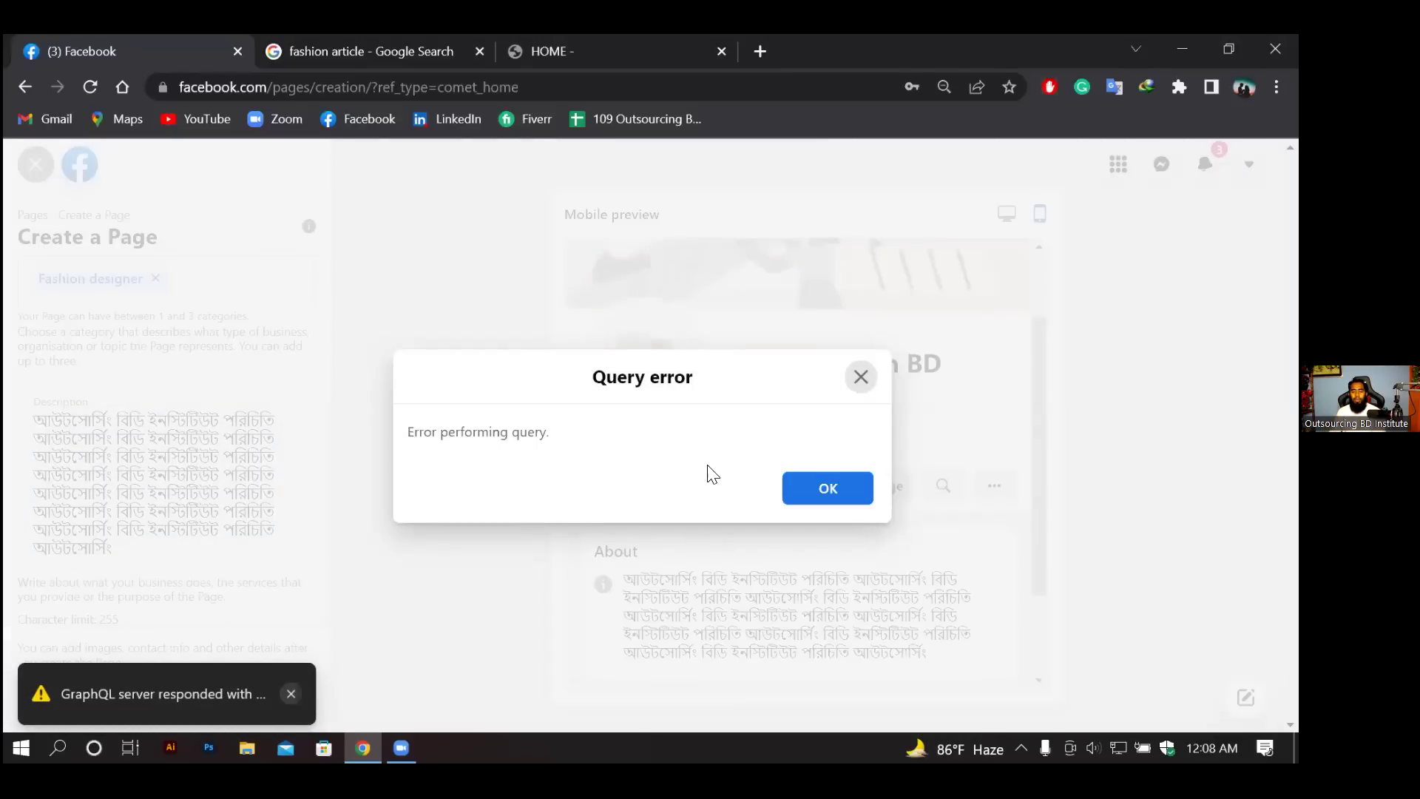
Dismiss the query error, delete the trailing partial word from the description, and create the page.
click(825, 488)
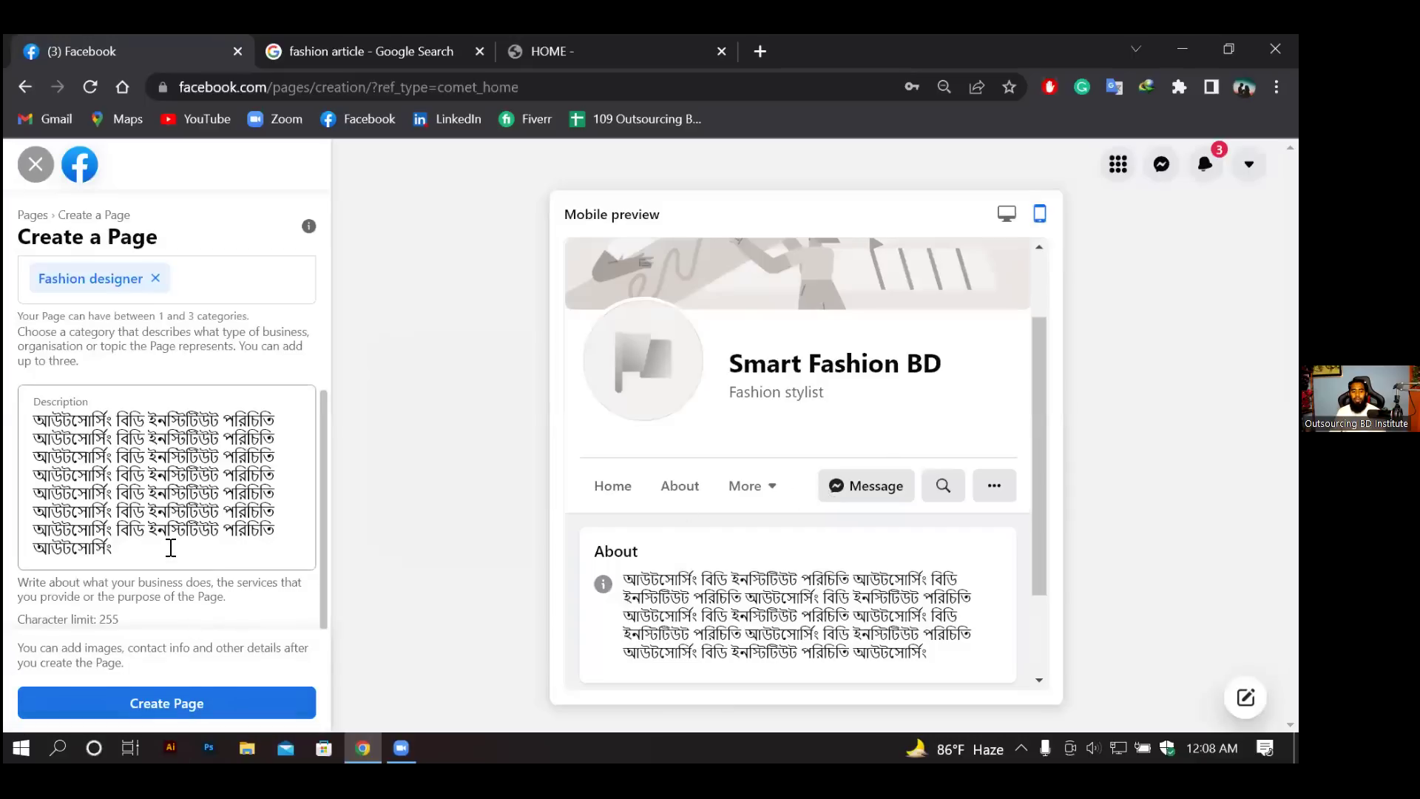
click(48, 542)
key(shift+End)
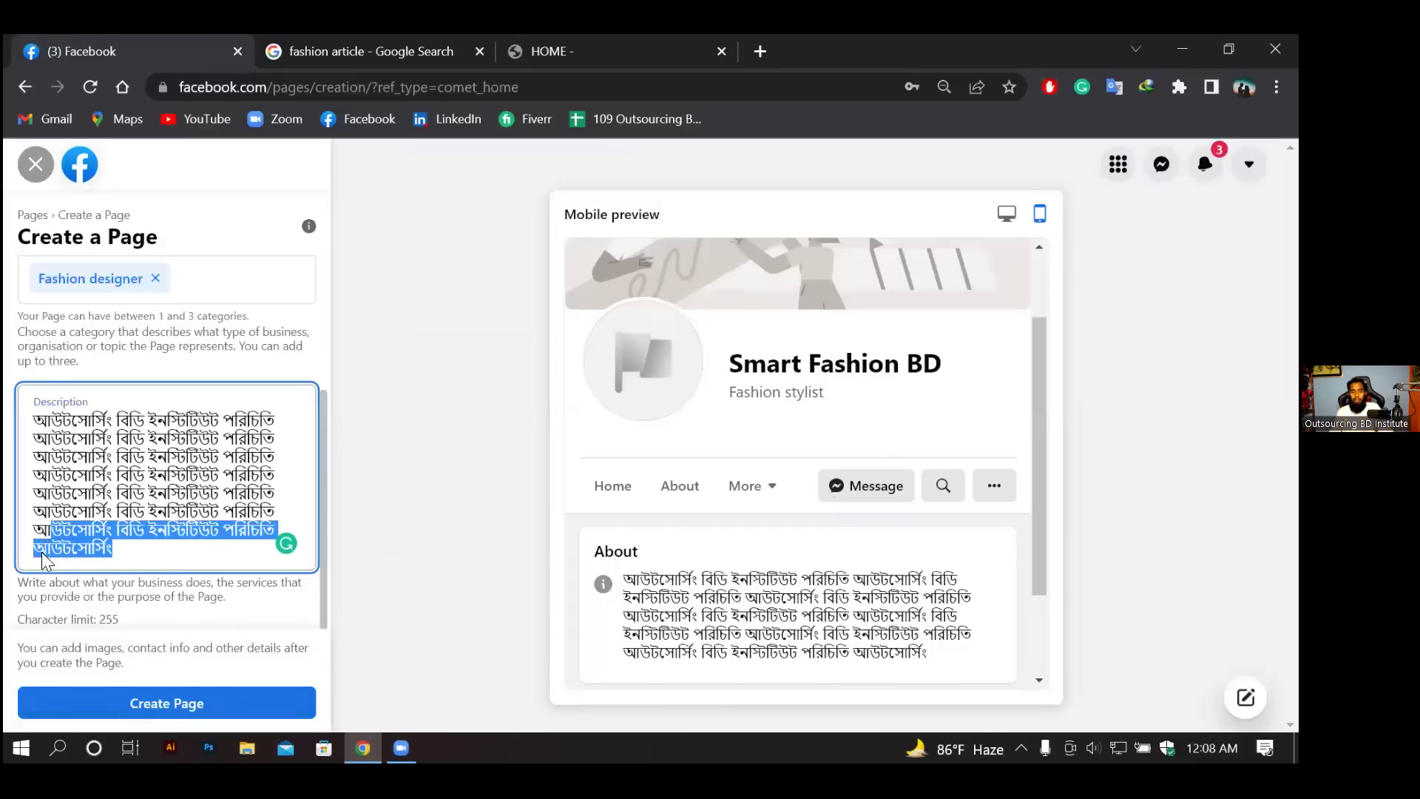
key(BackSpace)
click(186, 710)
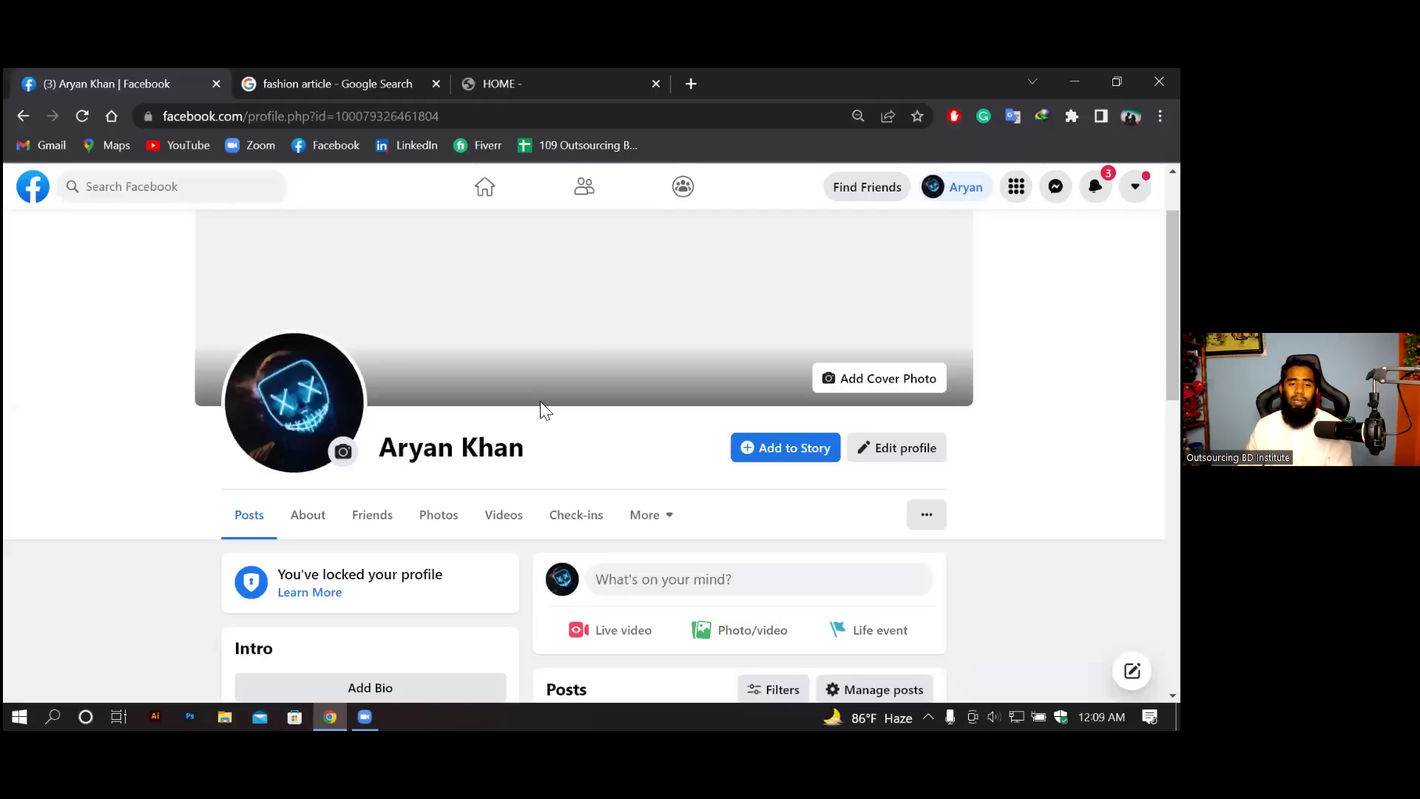
Go back to the home feed and open Pages to find Smart Fashion BD under Pages you manage.
click(482, 191)
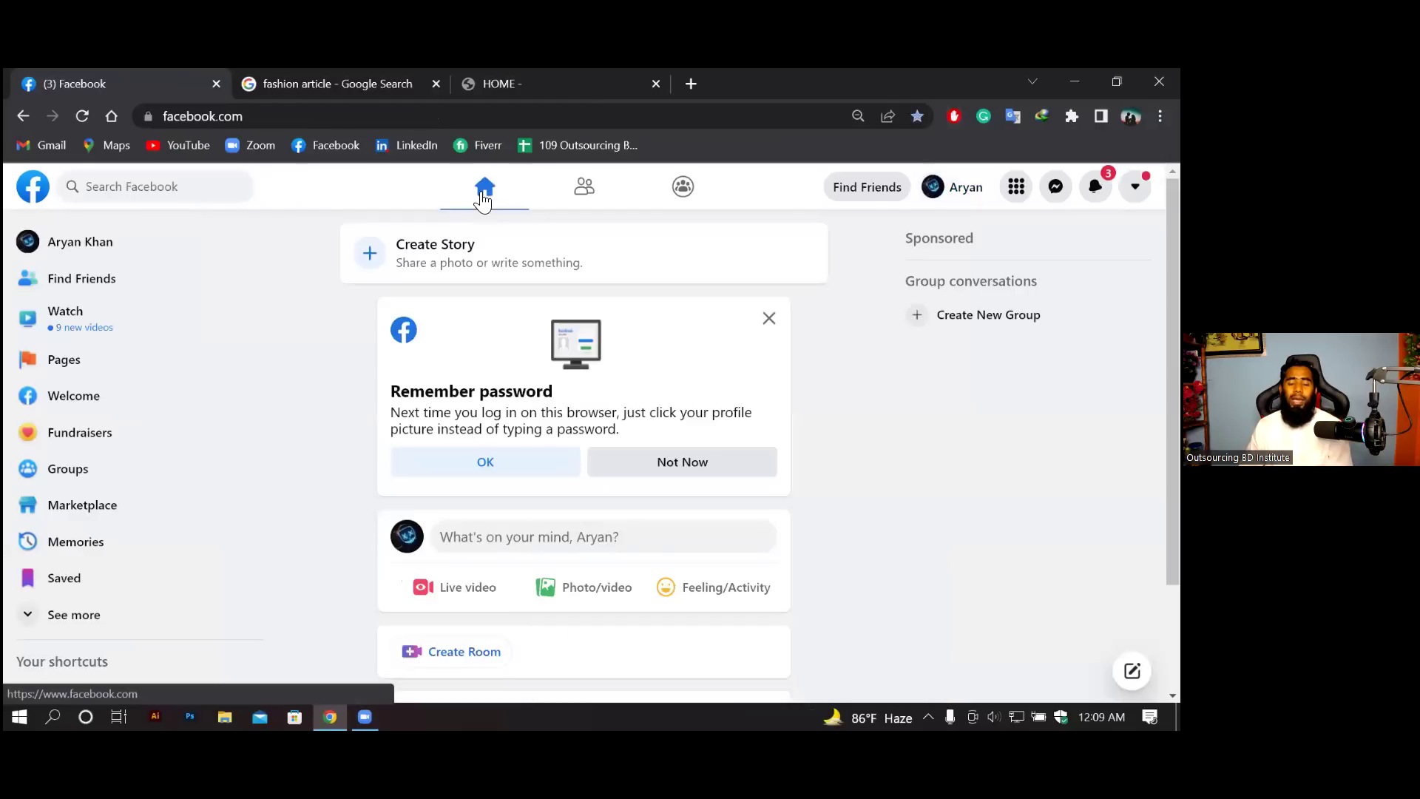
click(73, 361)
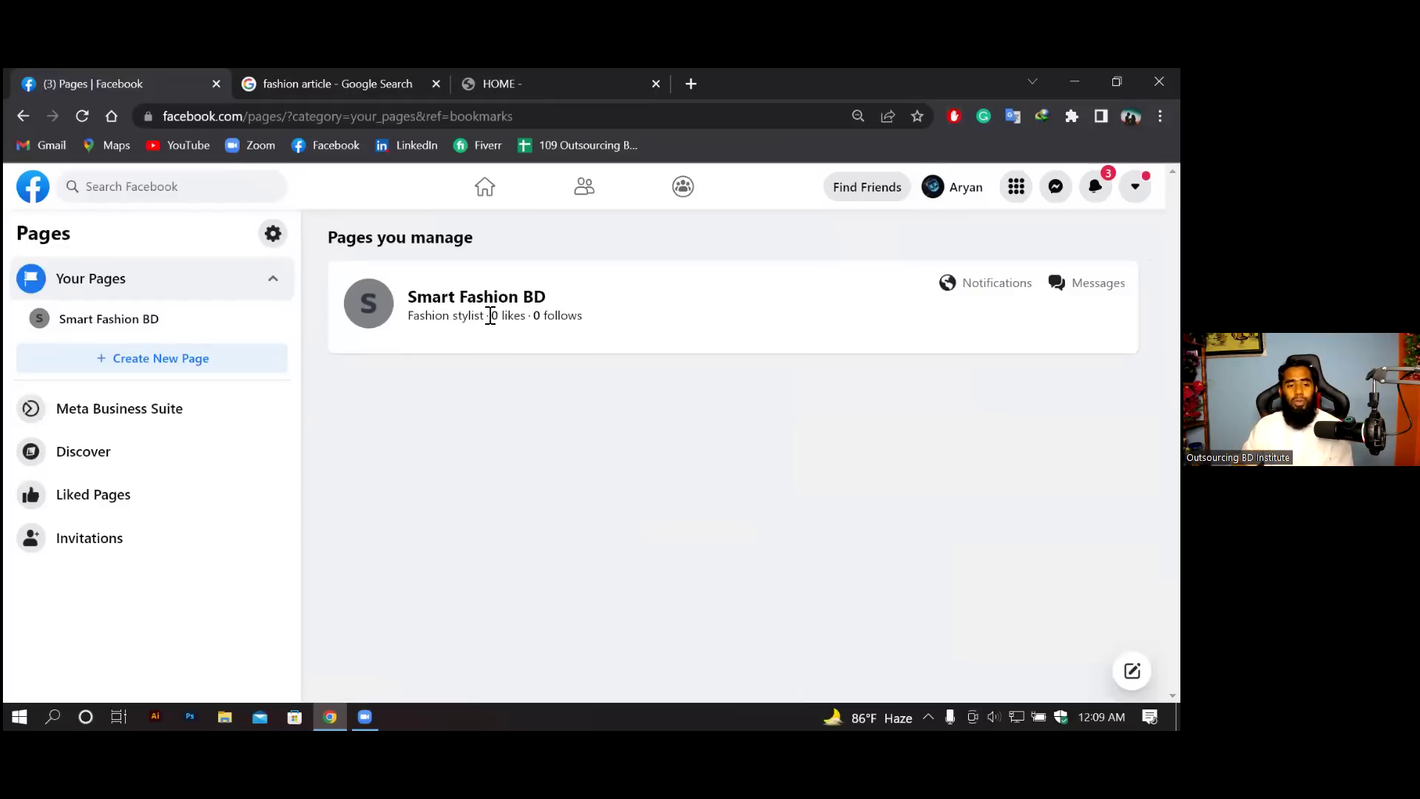
click(497, 198)
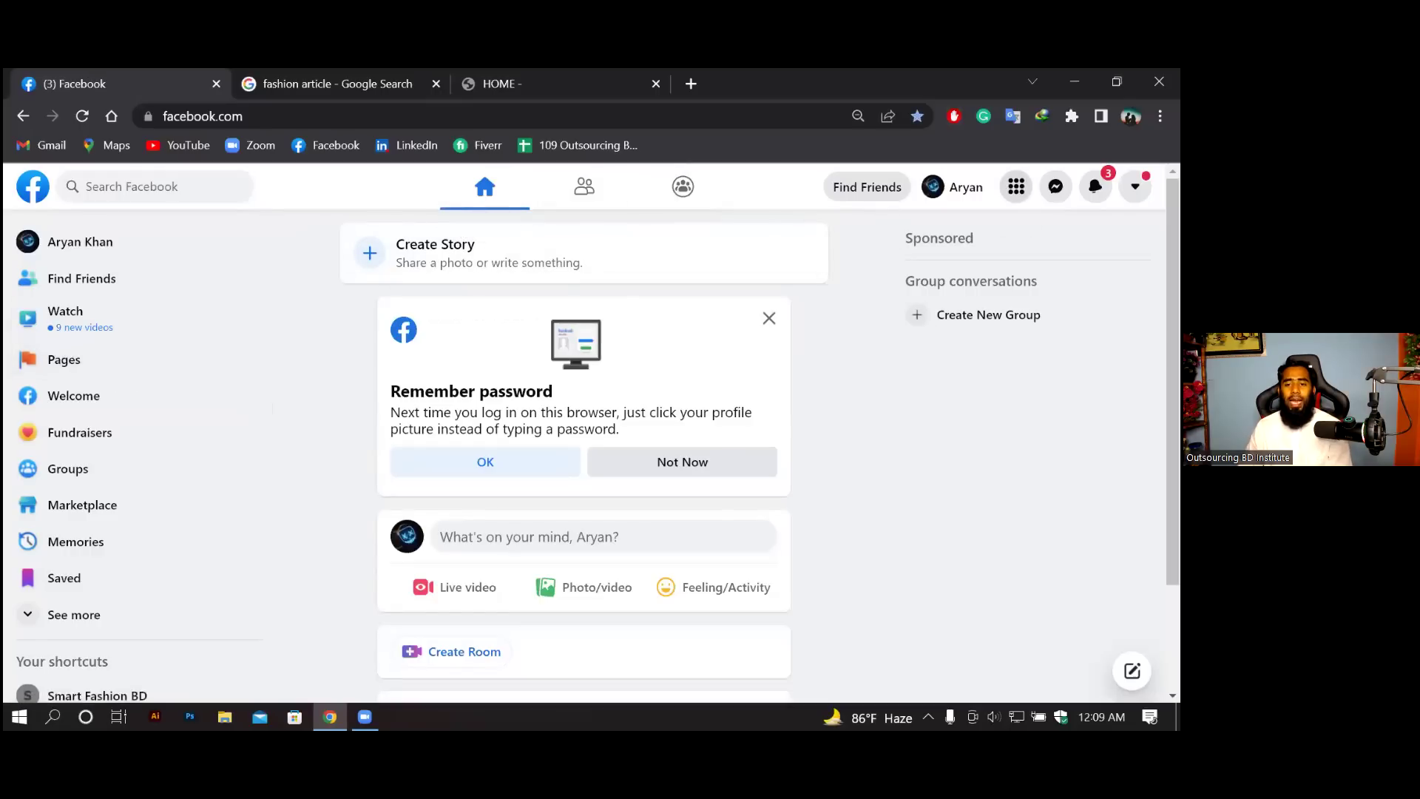
click(1016, 186)
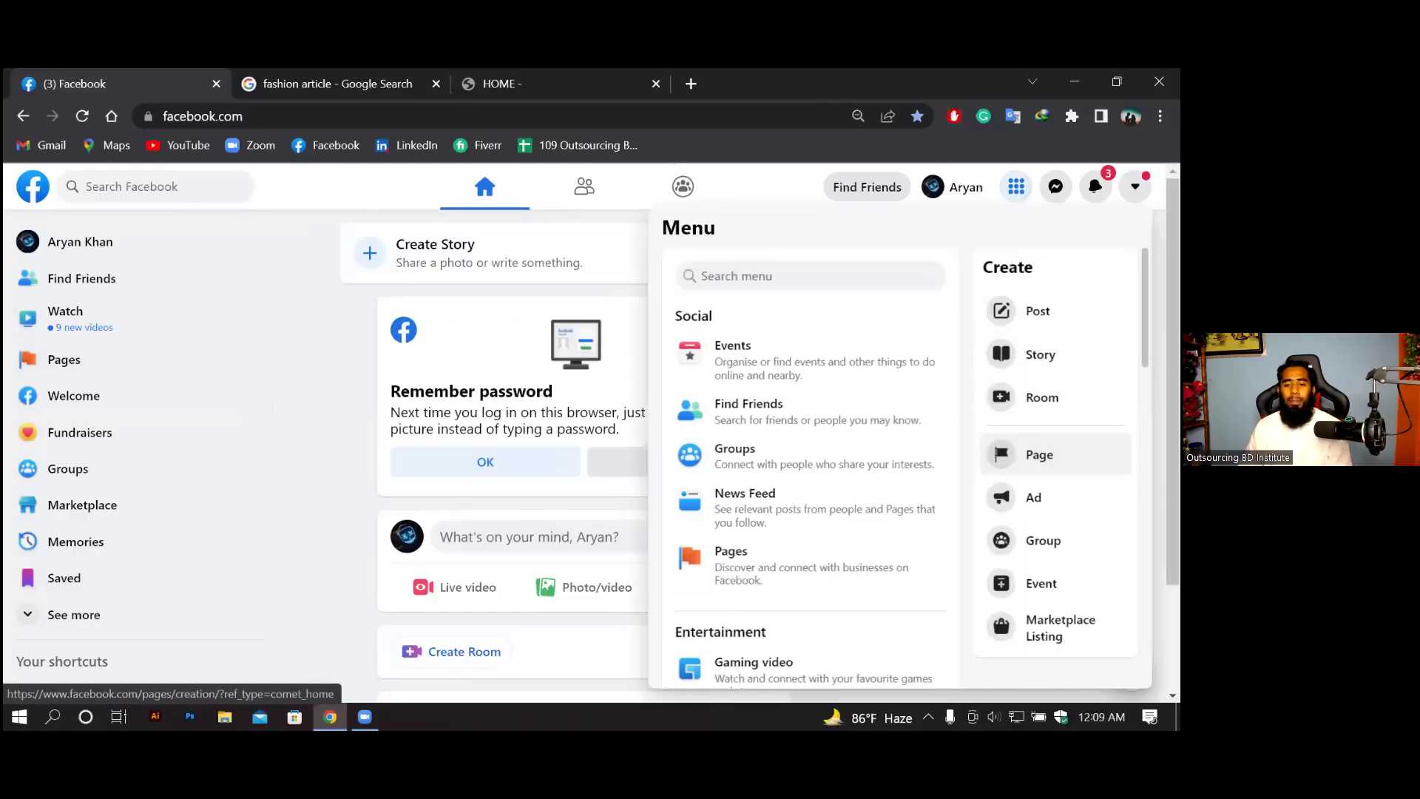
click(1039, 454)
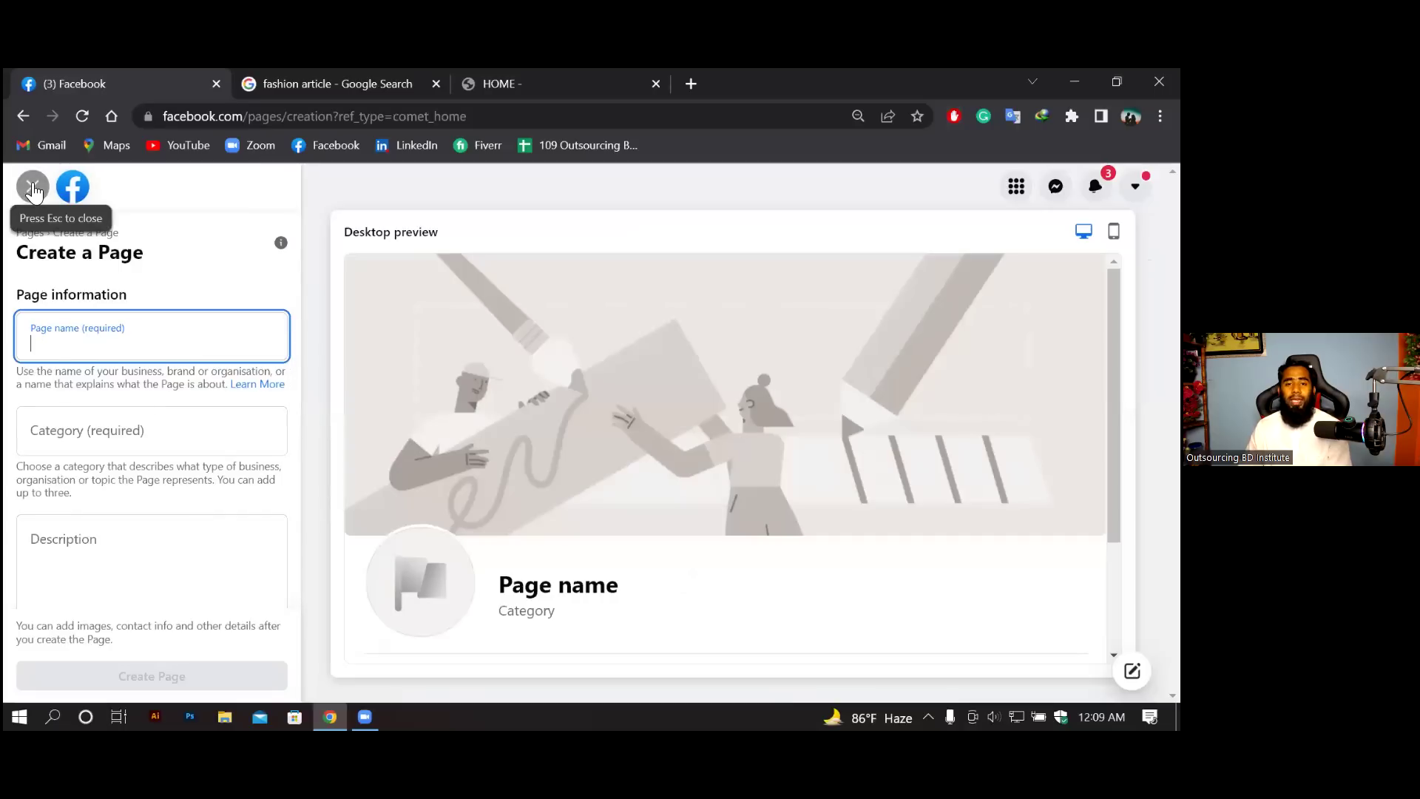
click(32, 190)
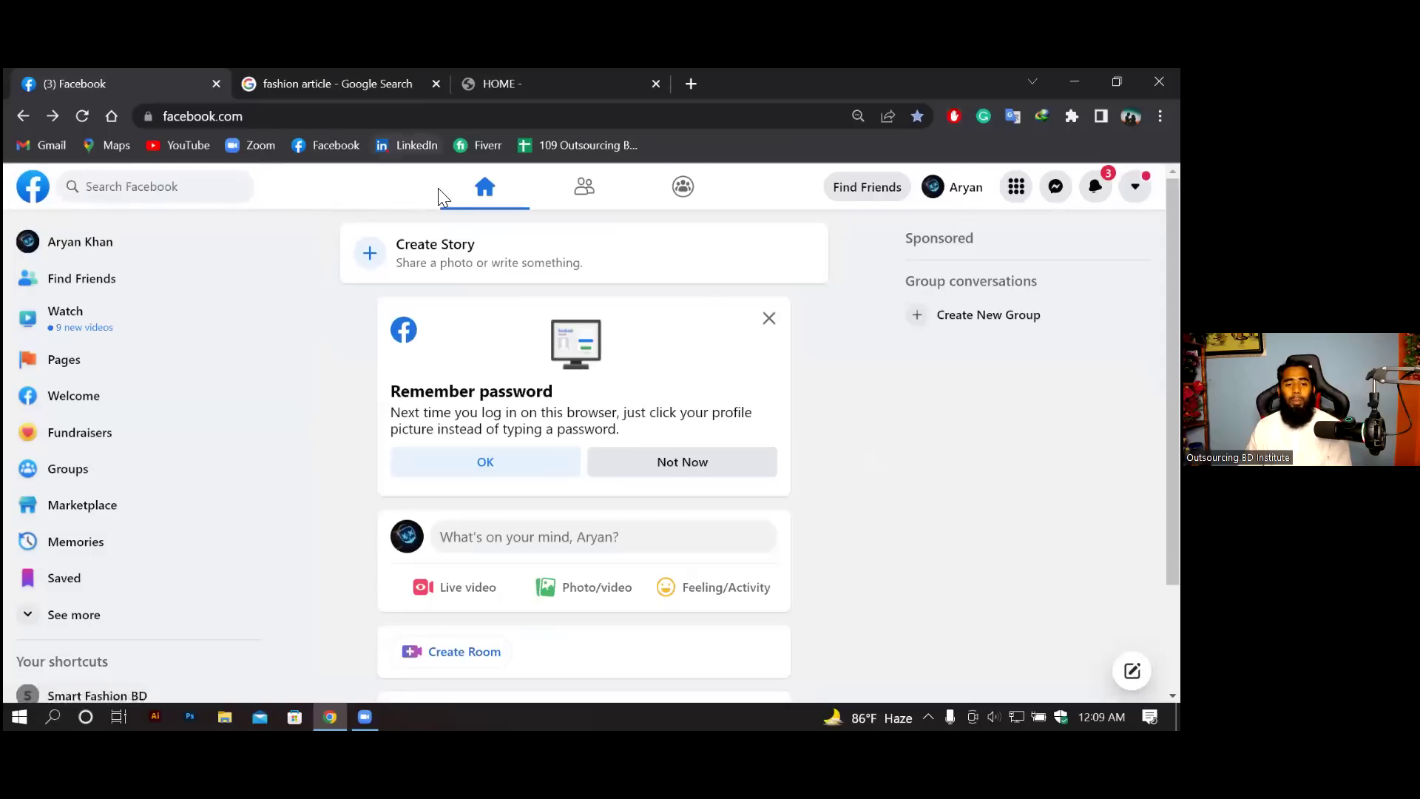
click(80, 371)
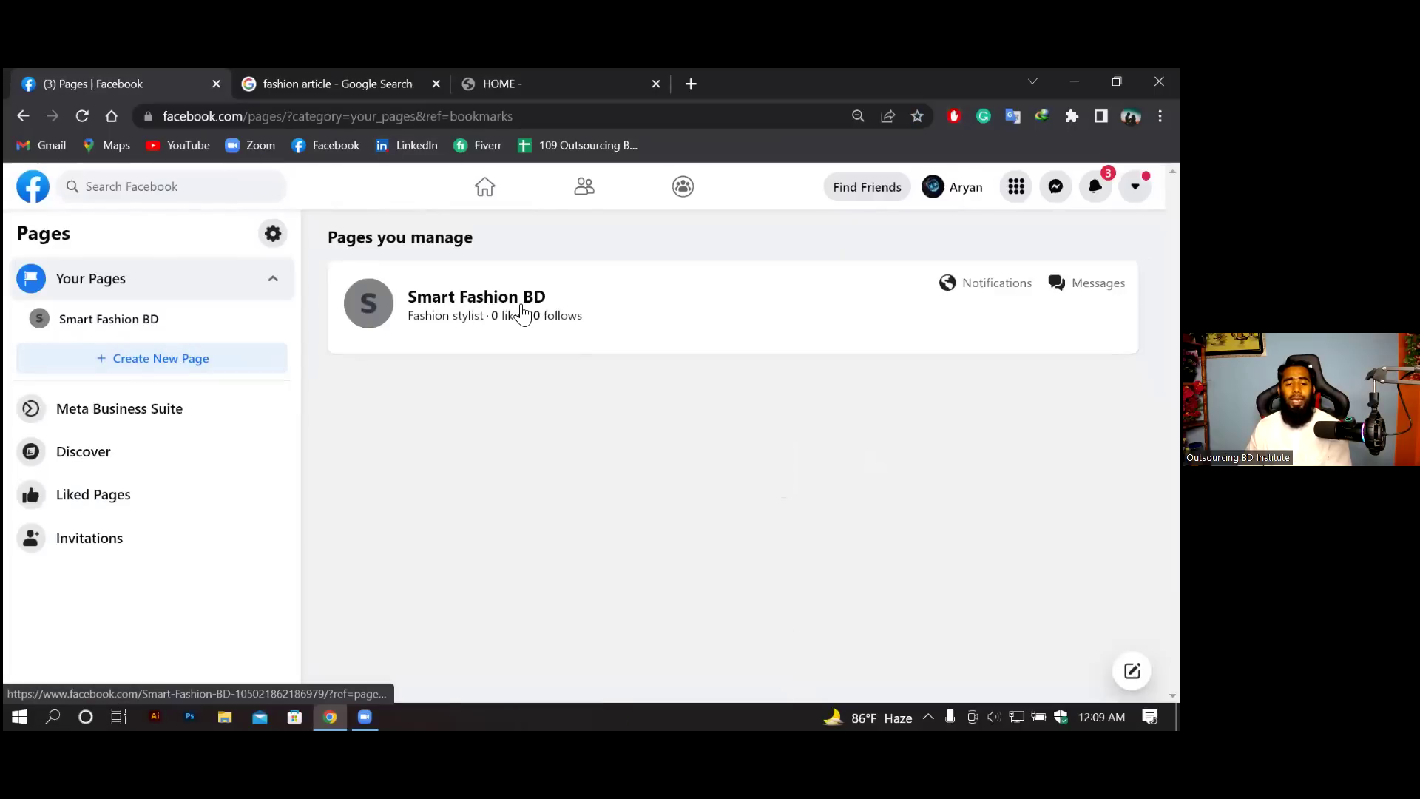
Open the Smart Fashion BD page and scroll to its Connect to WhatsApp section.
click(474, 307)
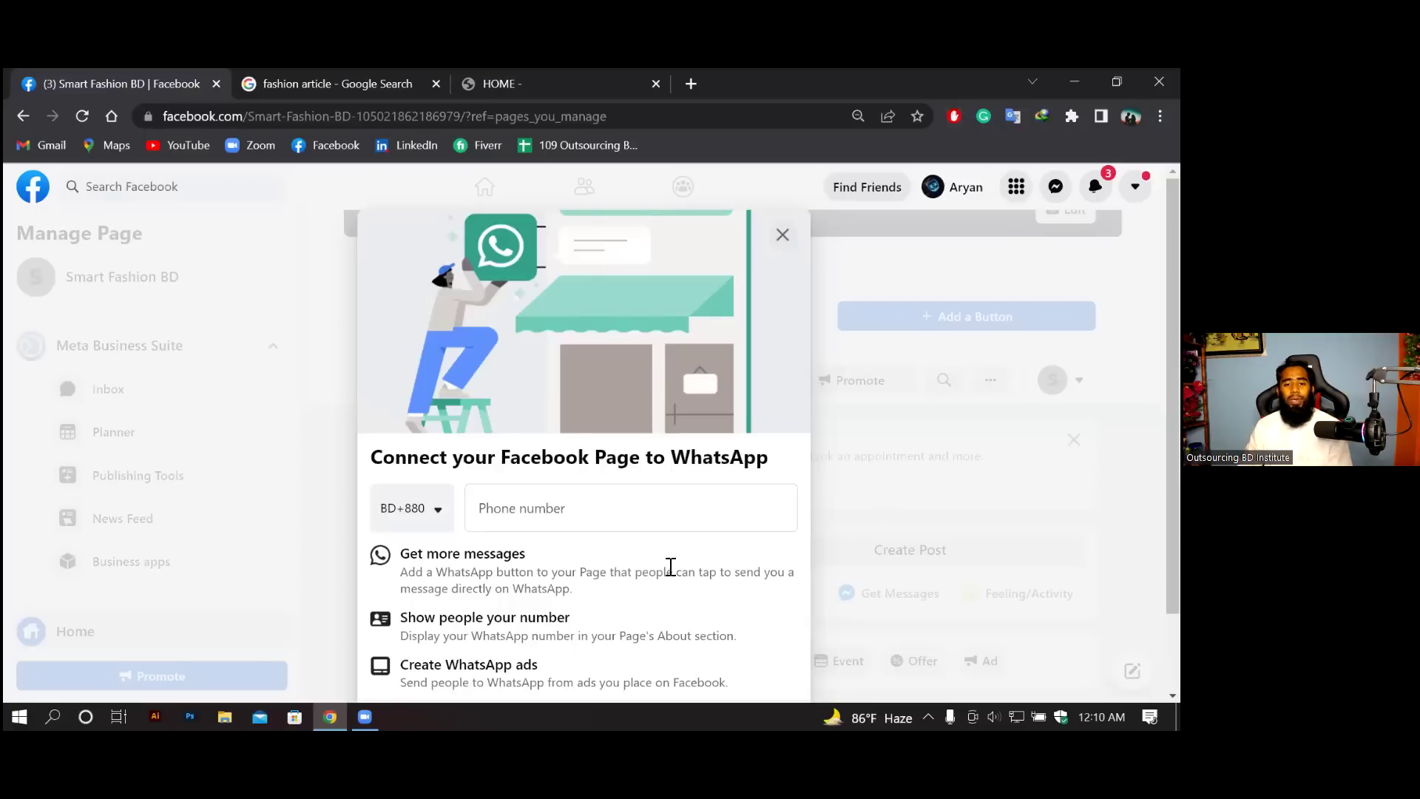
drag(395, 459, 751, 454)
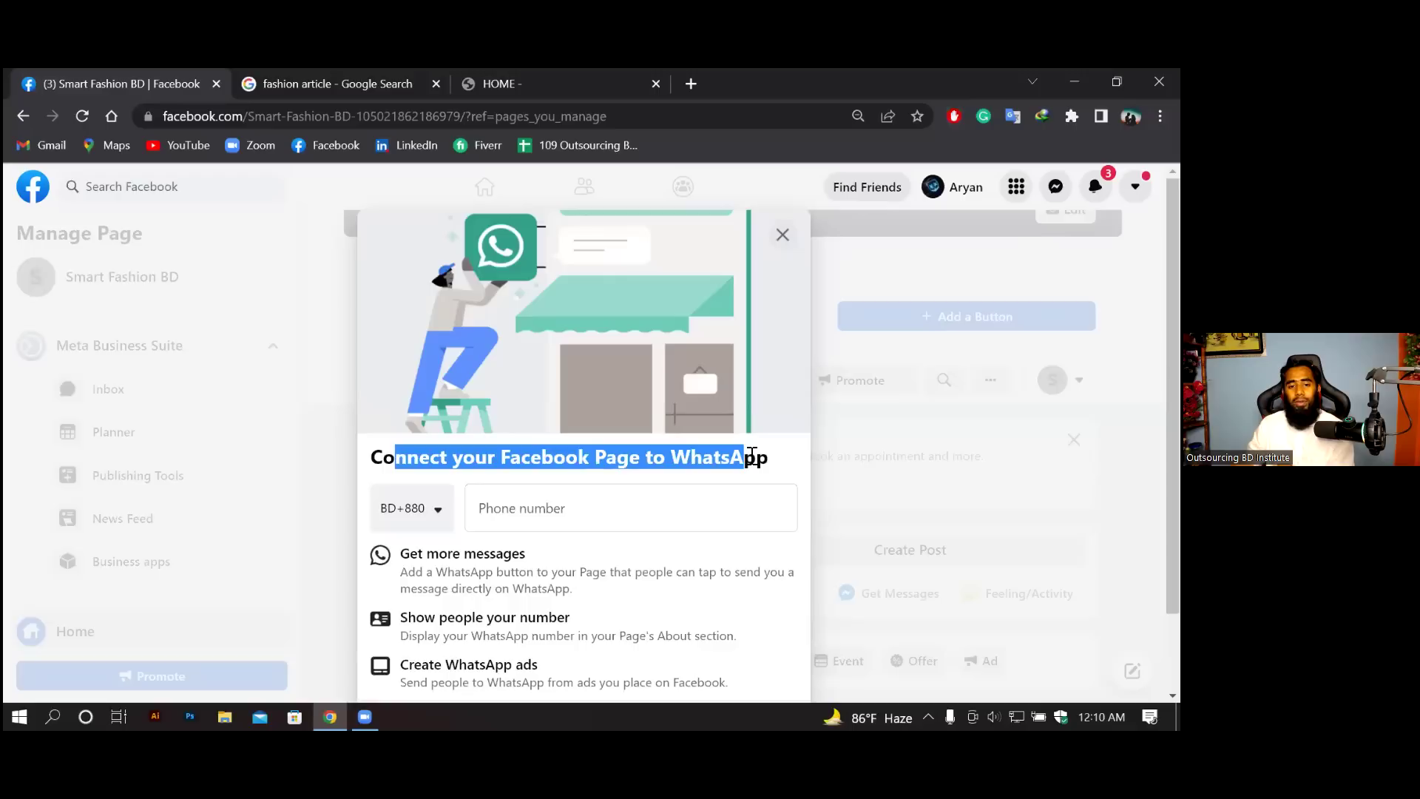
scroll(631, 415, down, 2)
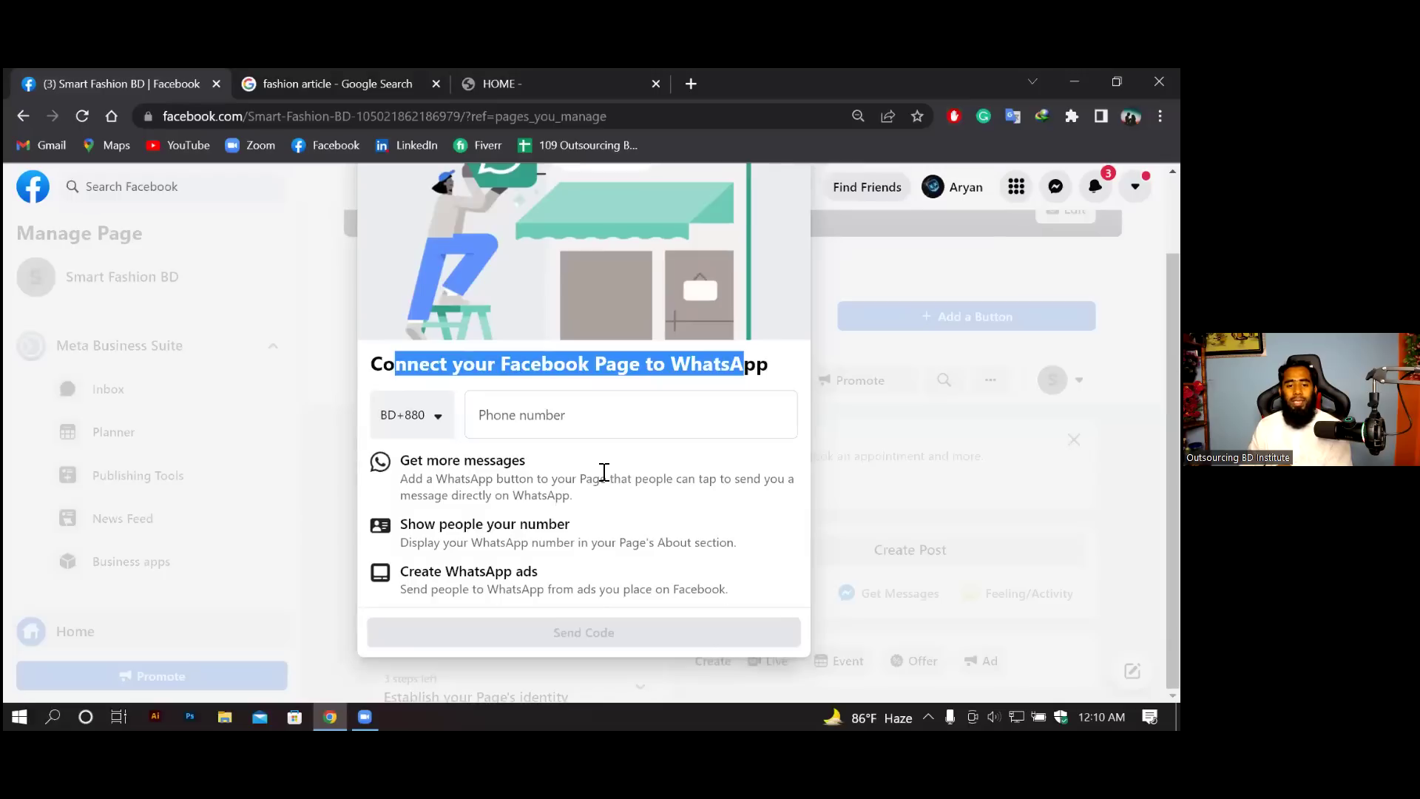
Paste the page's WhatsApp phone number and request the verification code.
click(524, 417)
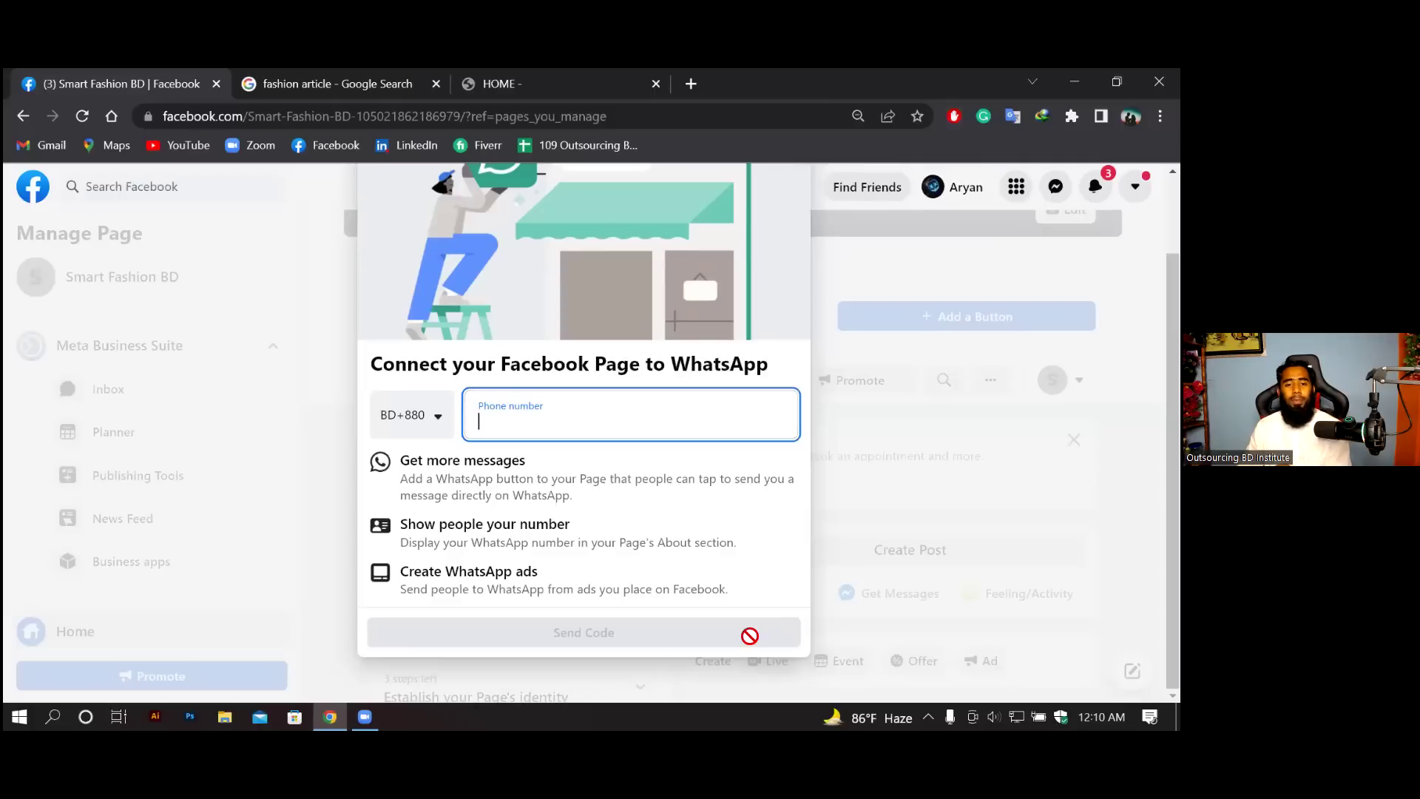
key(ctrl+v)
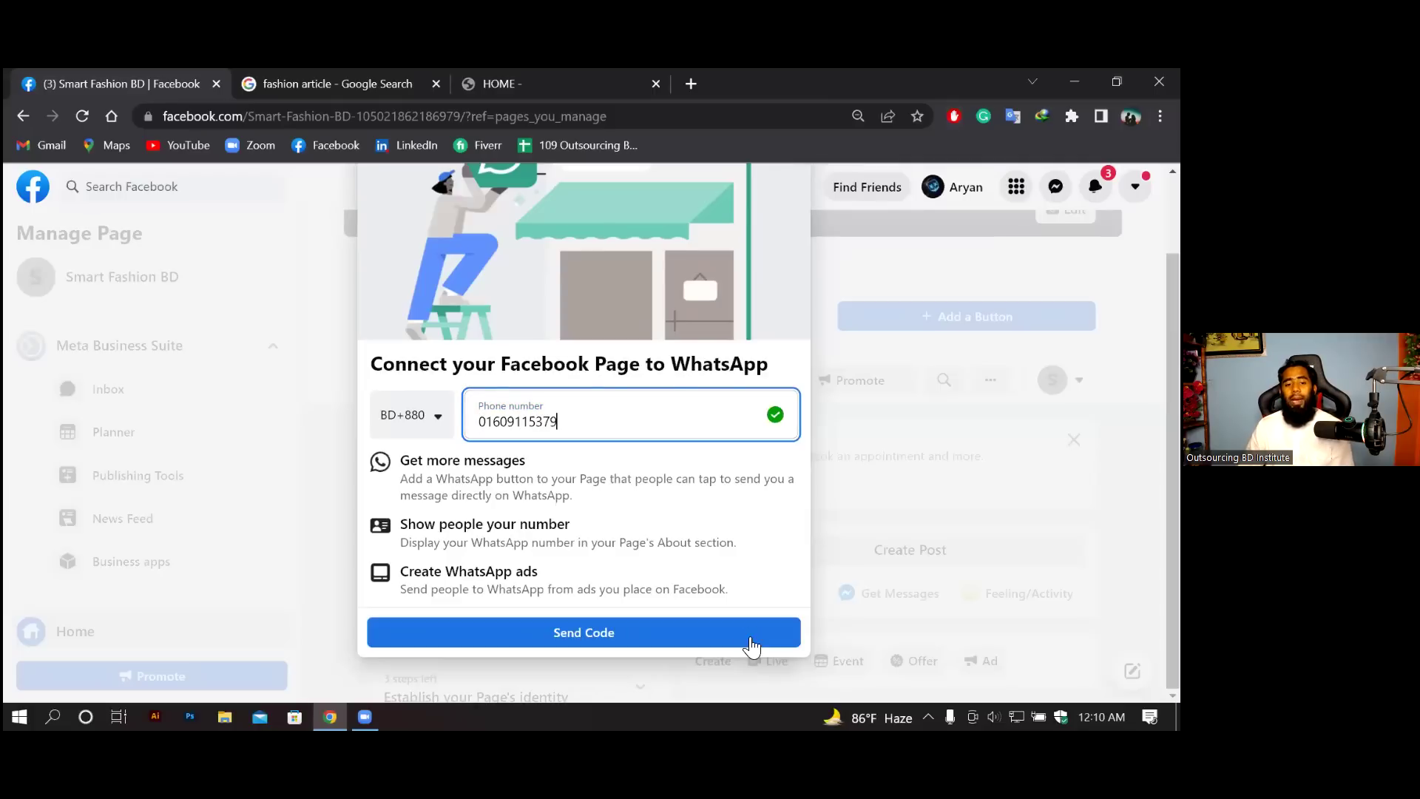
drag(559, 422, 484, 421)
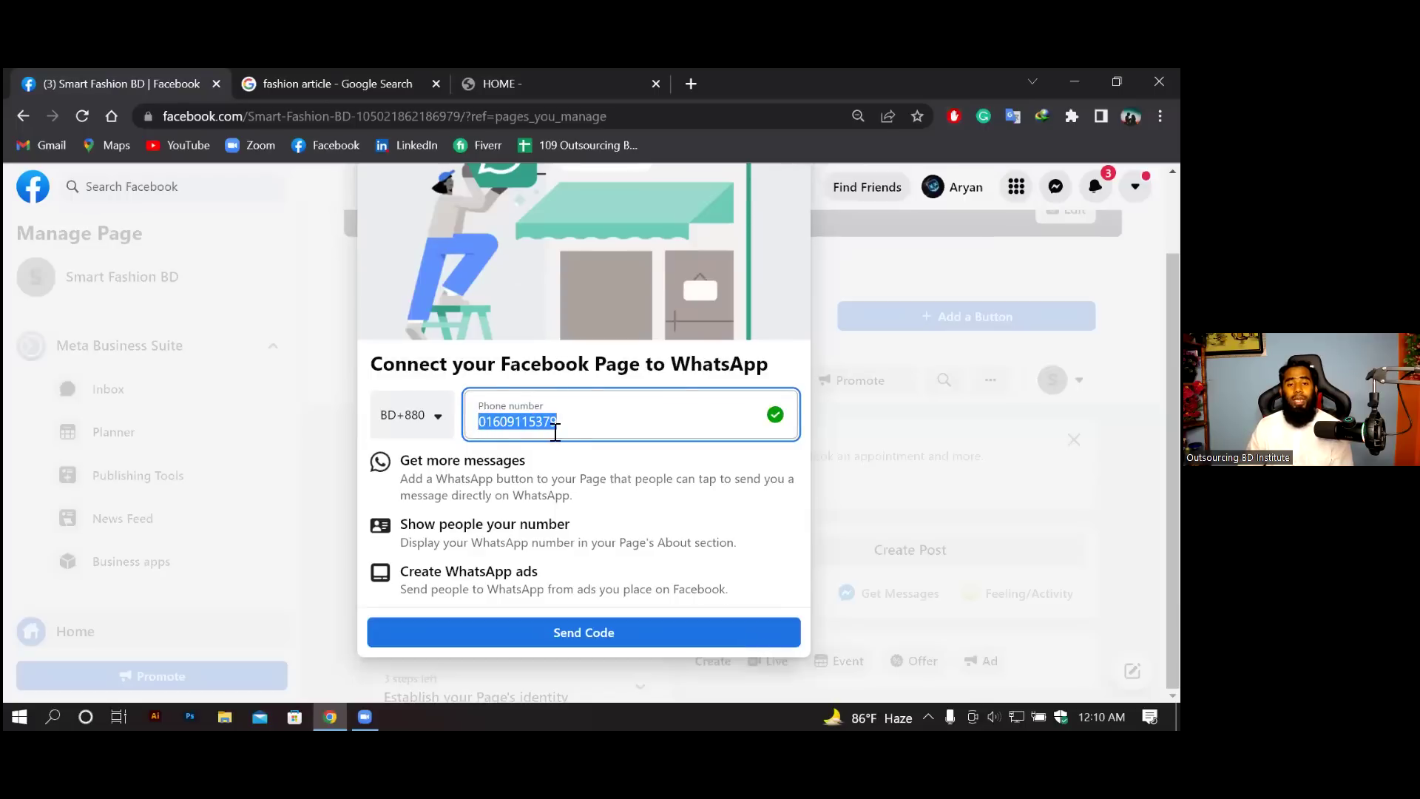
click(598, 434)
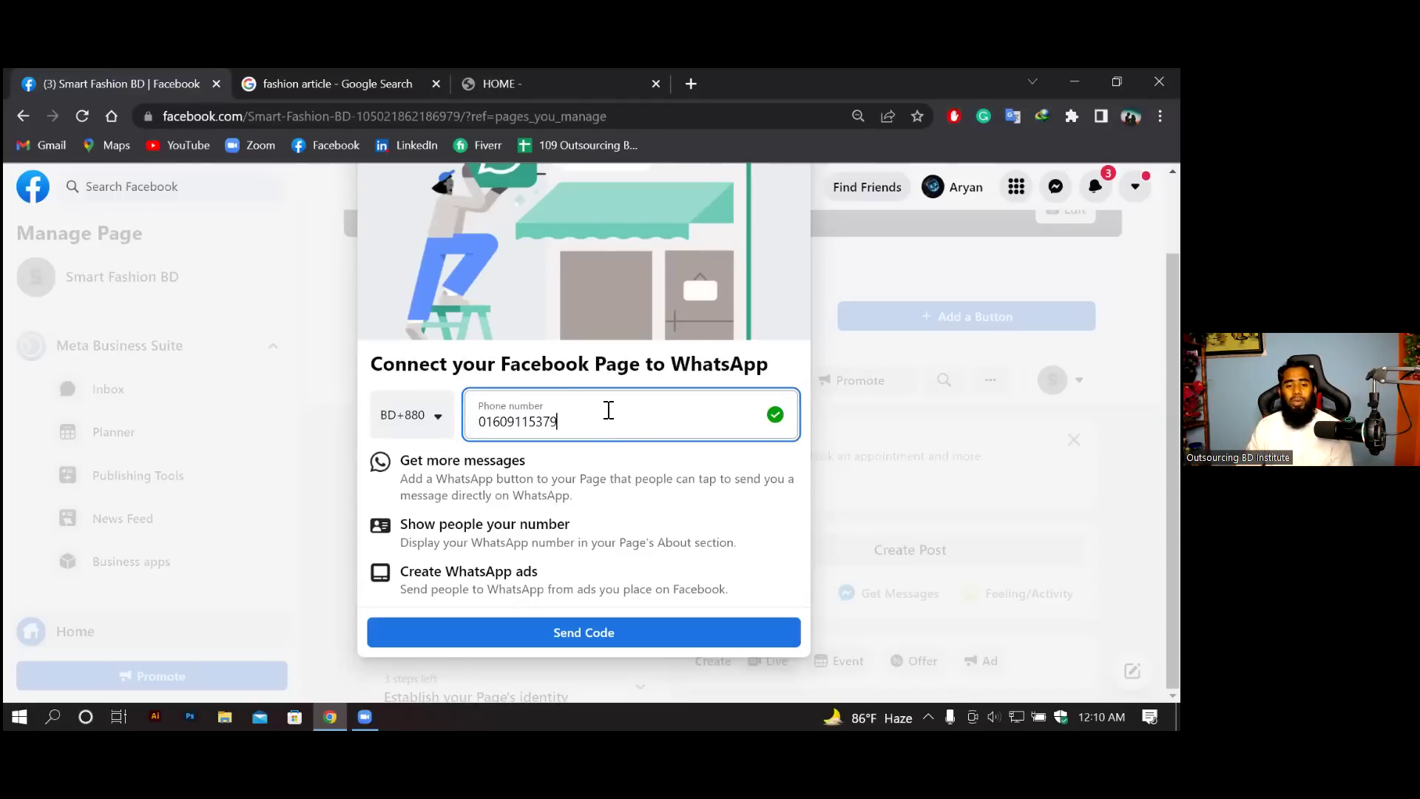
drag(567, 420, 493, 422)
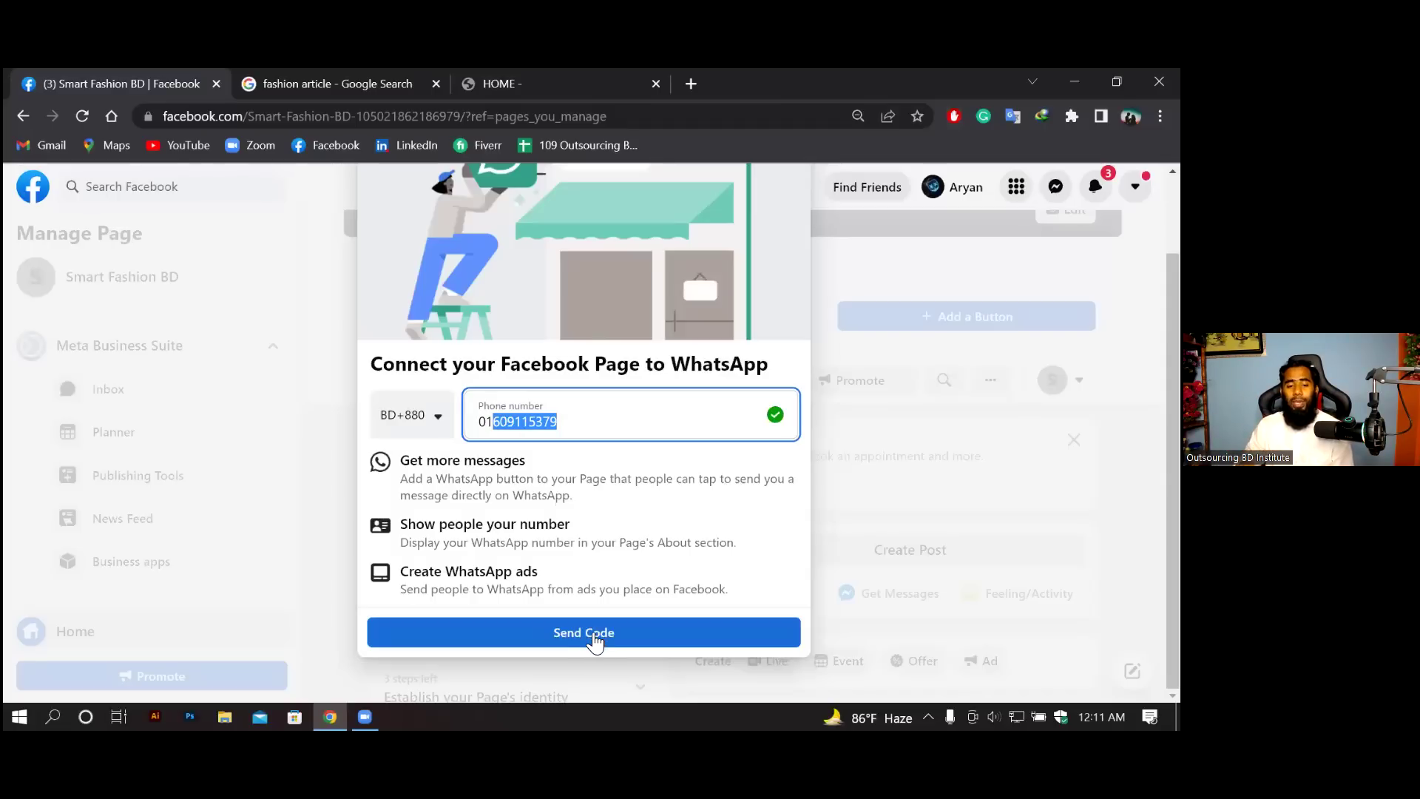
click(594, 422)
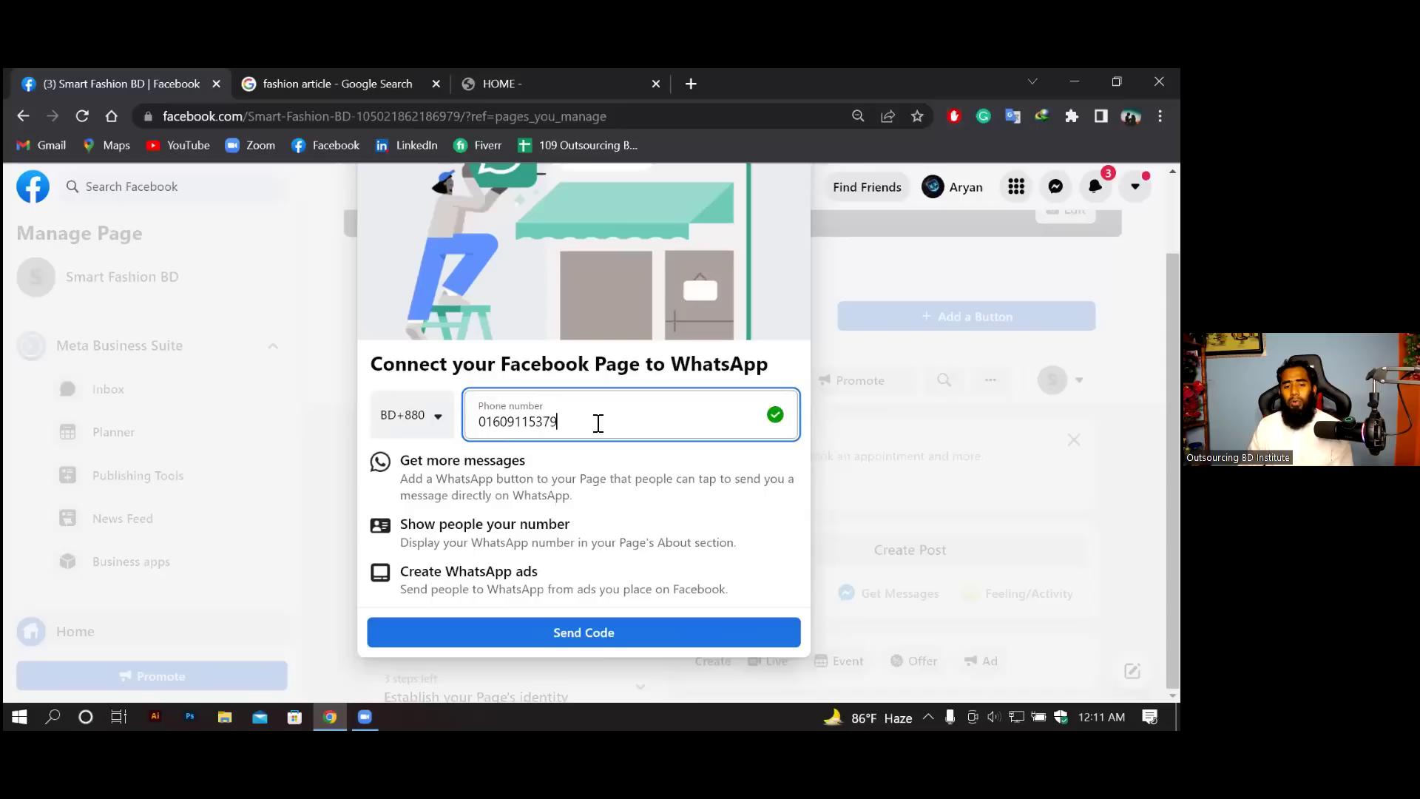
drag(561, 421, 476, 430)
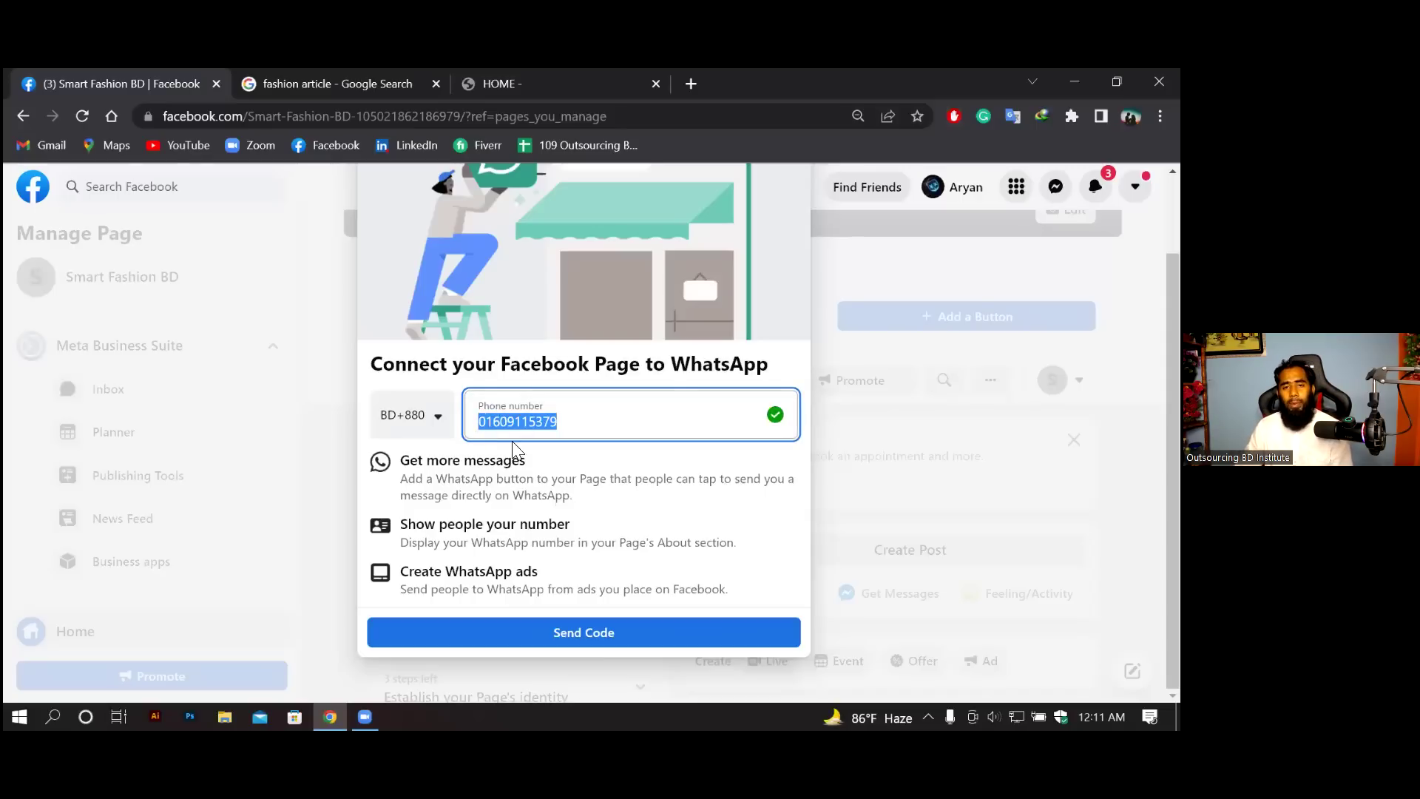
click(590, 616)
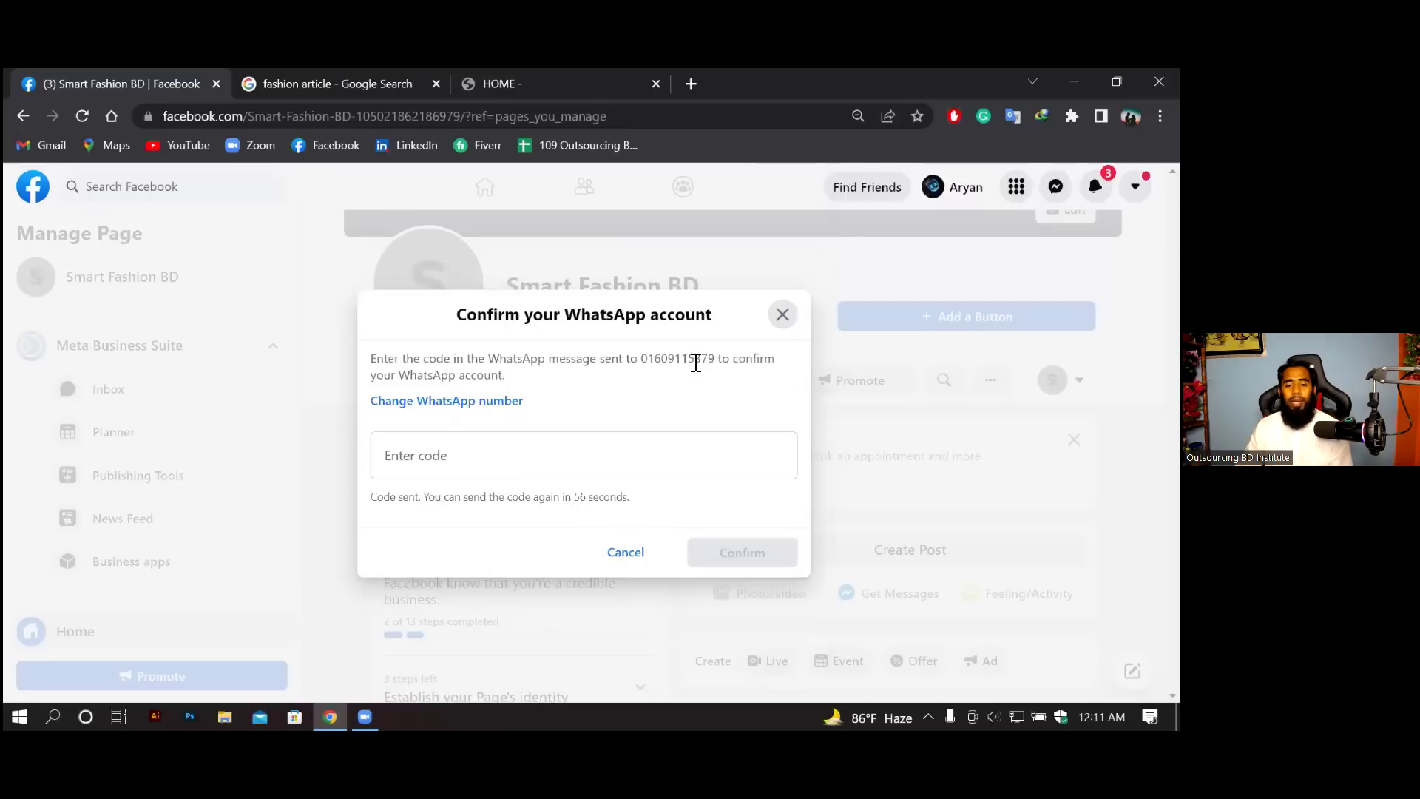
Enter the received WhatsApp verification code, closing the news panel, and confirm it.
click(562, 463)
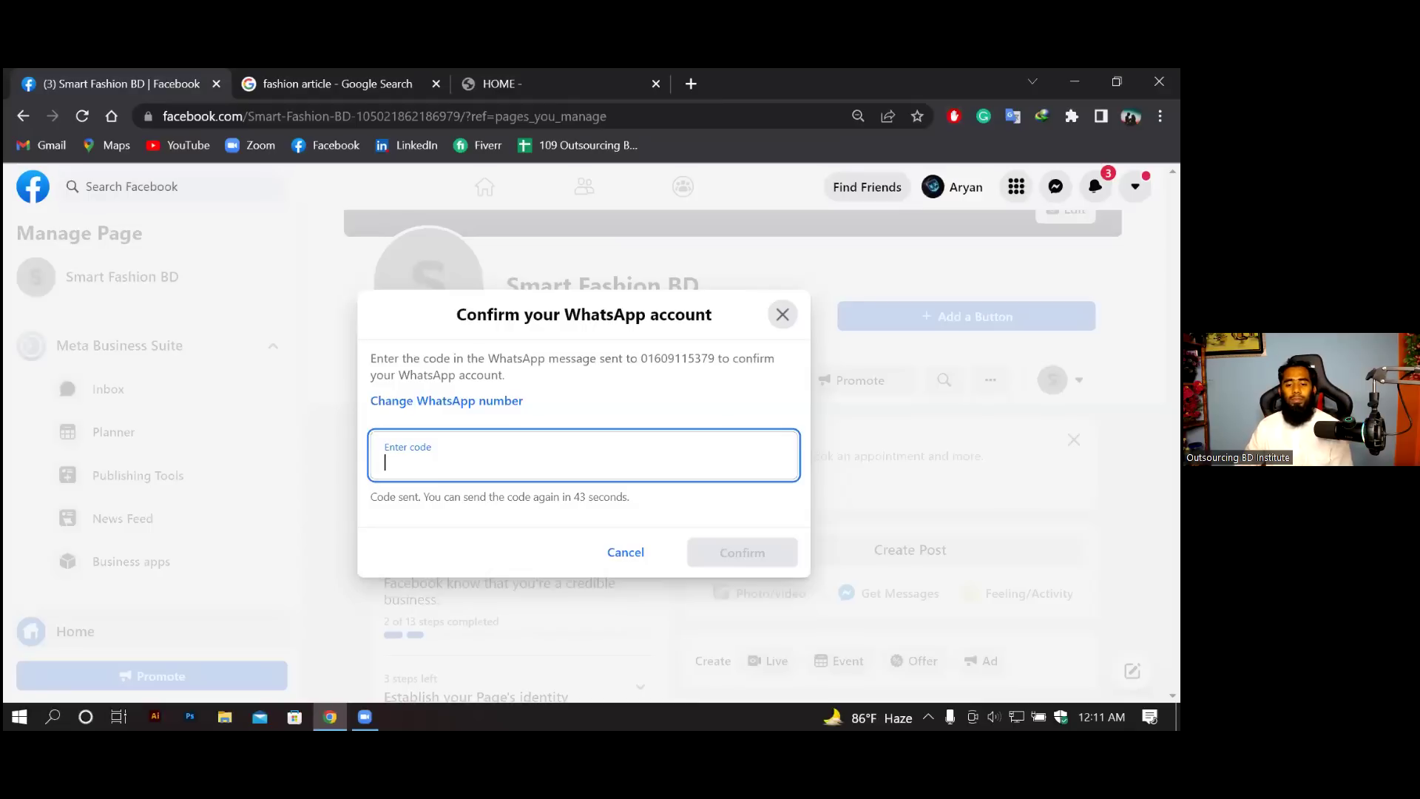
mouse_move(865, 717)
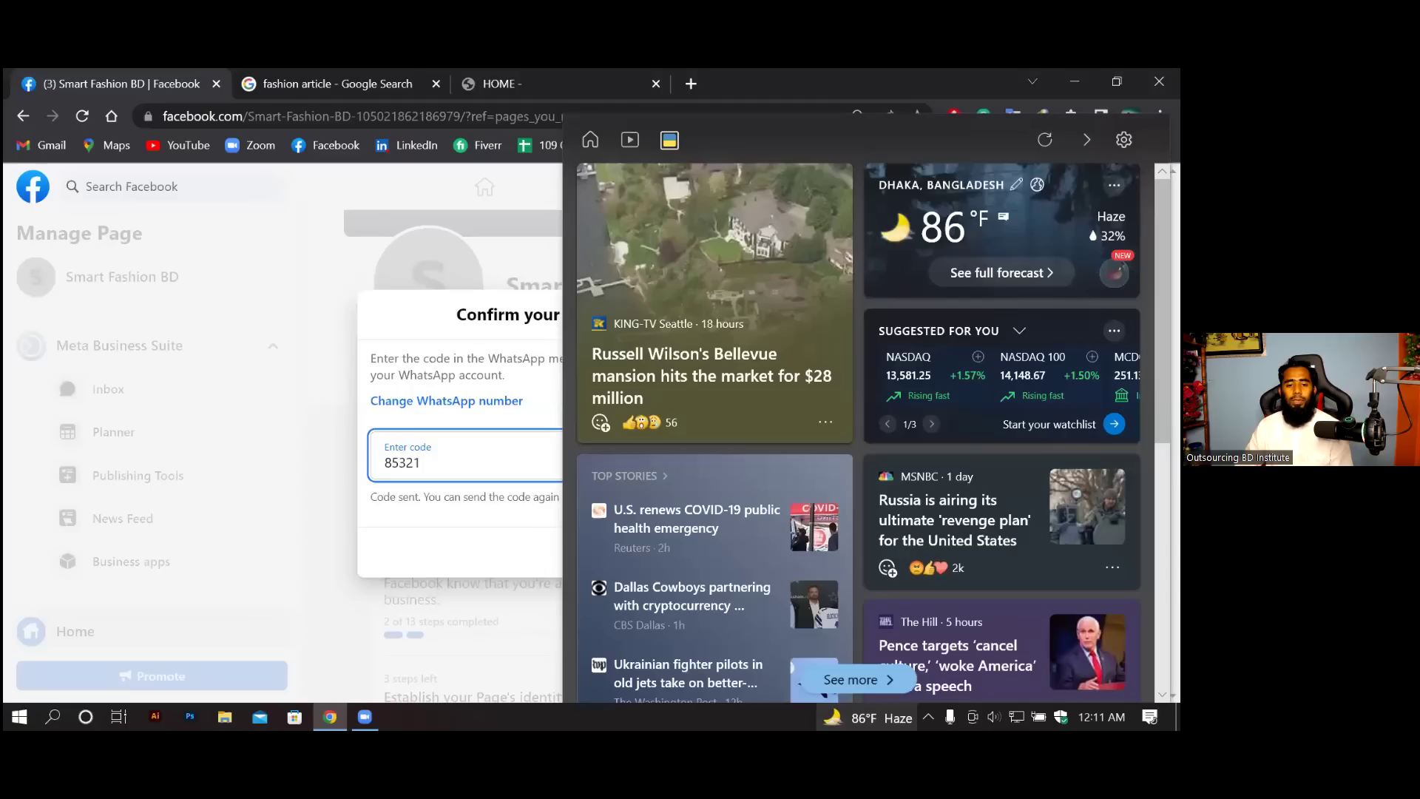
click(411, 558)
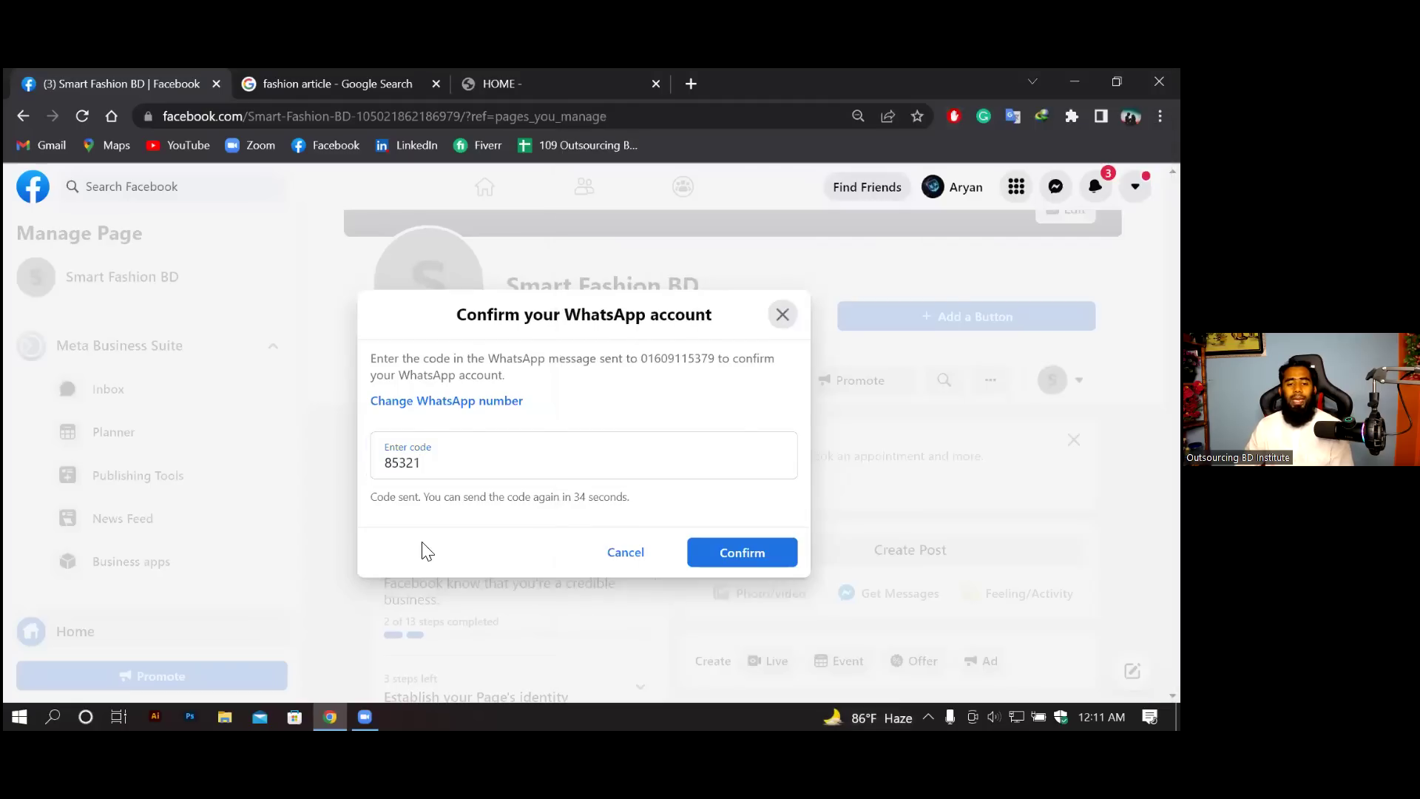
click(447, 466)
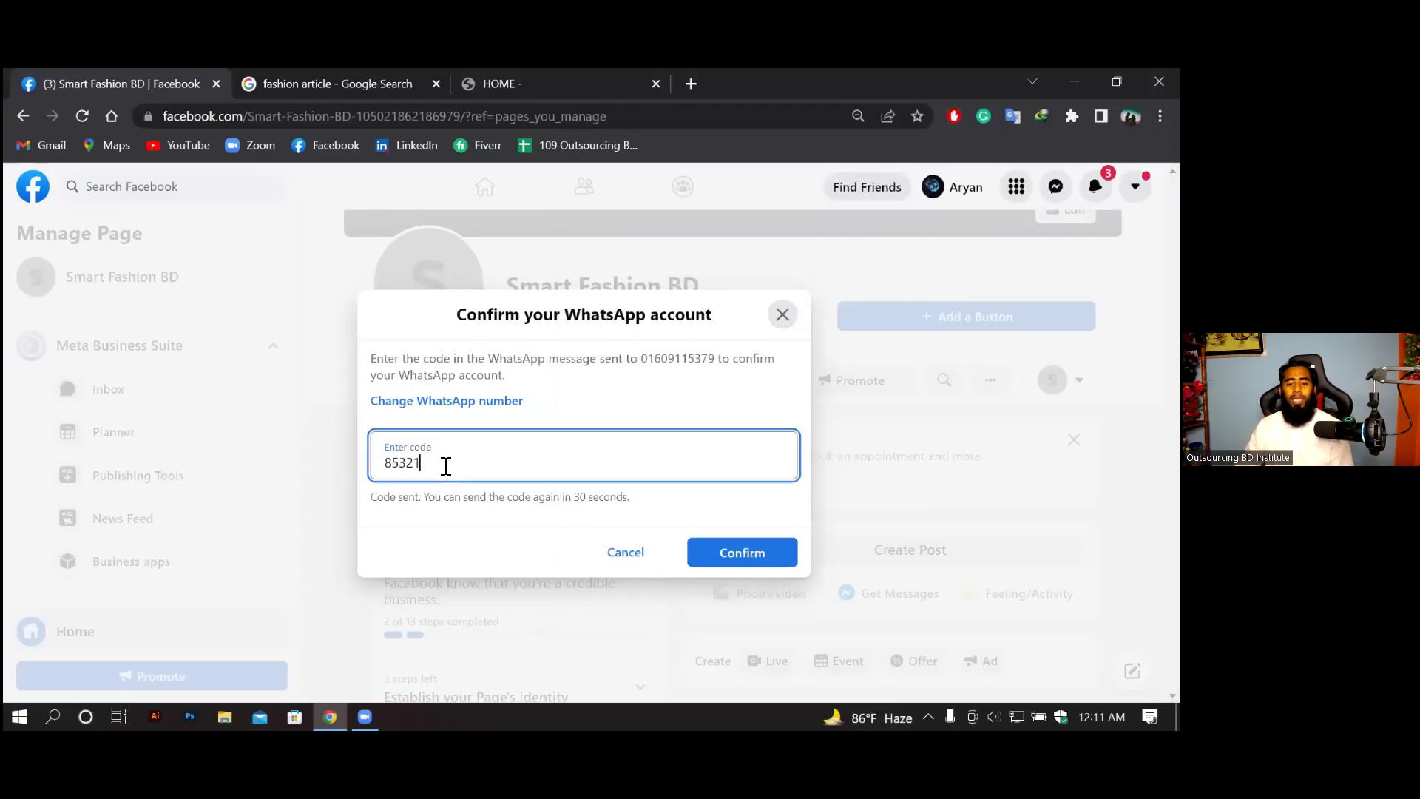
click(730, 556)
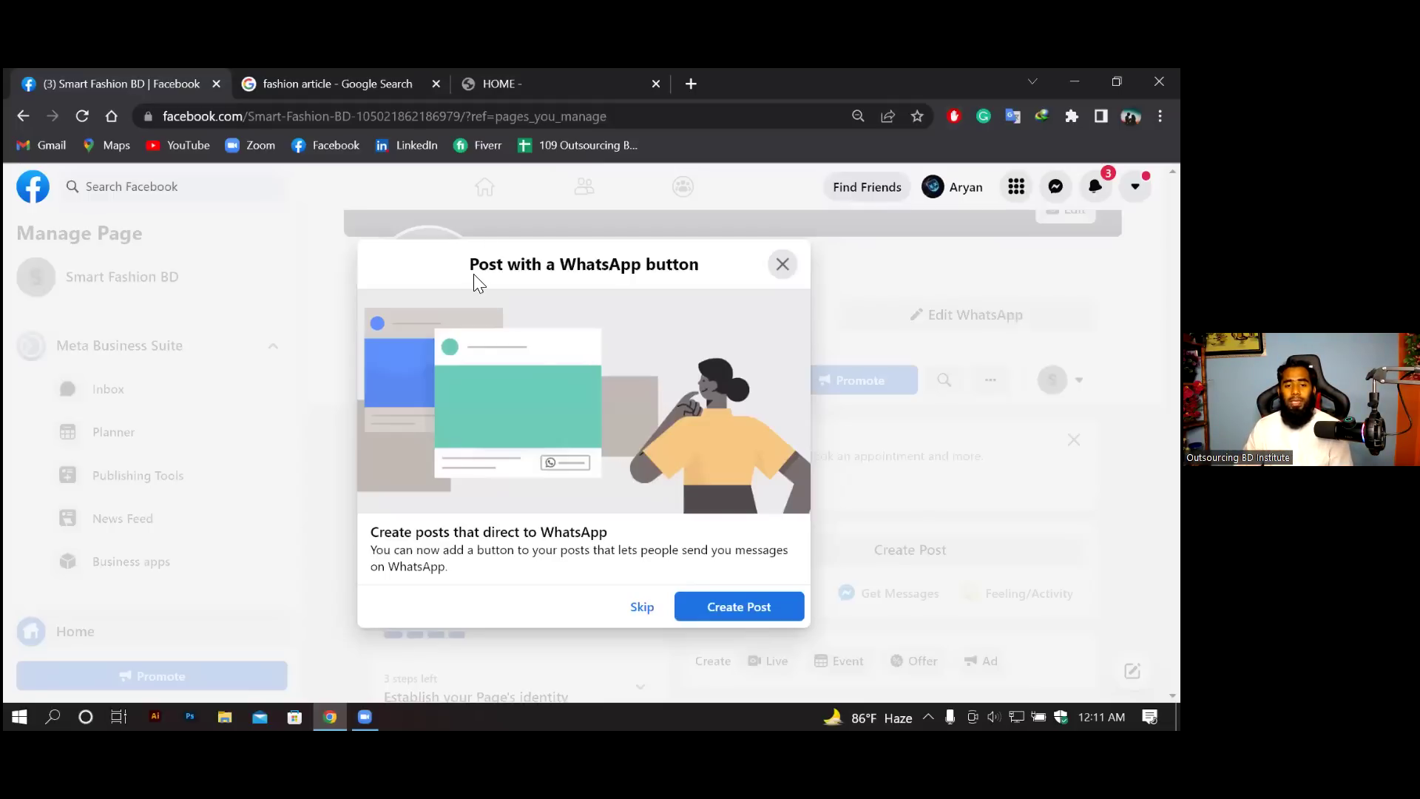
Skip the WhatsApp post and ad suggestions, then close the WhatsApp Business promotion with Done.
drag(470, 267, 658, 262)
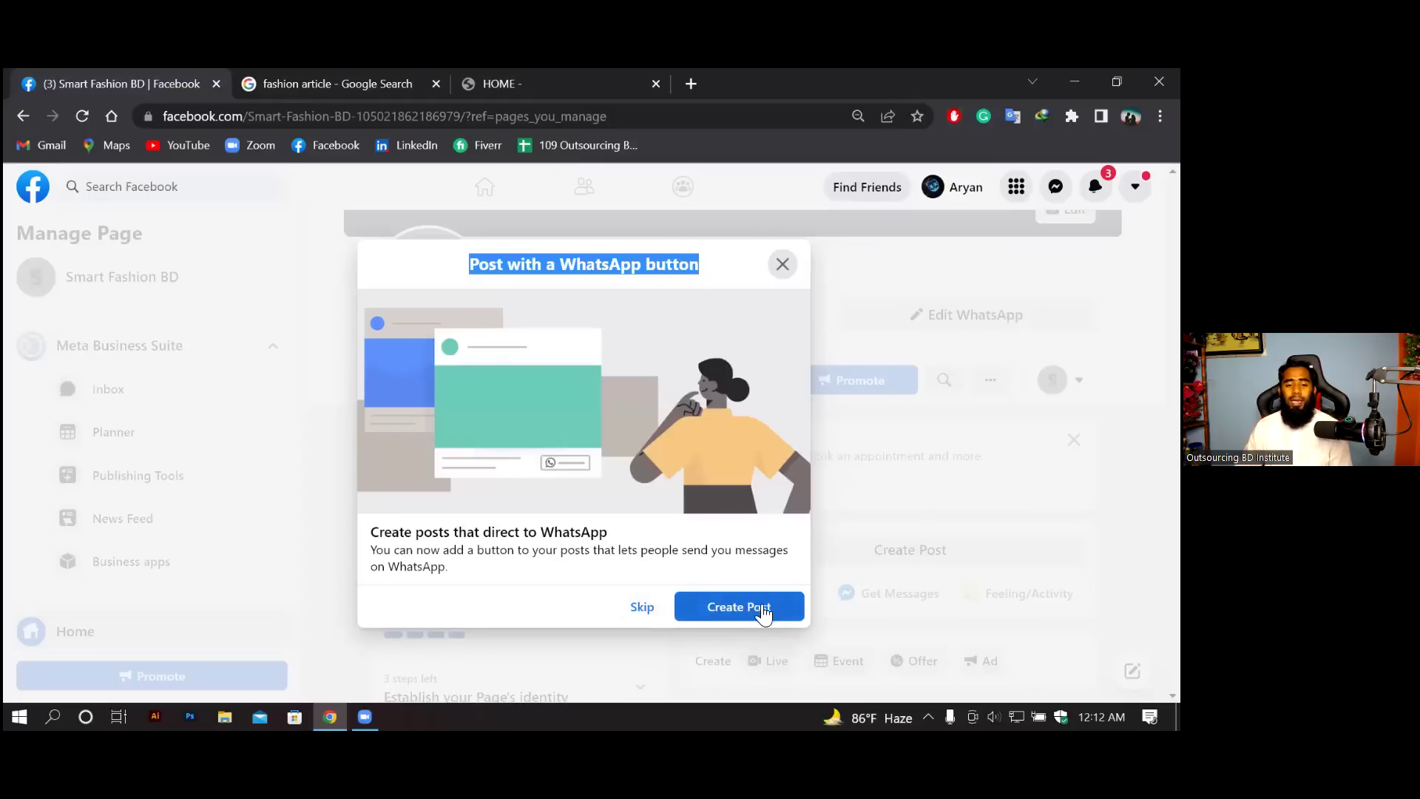
click(642, 608)
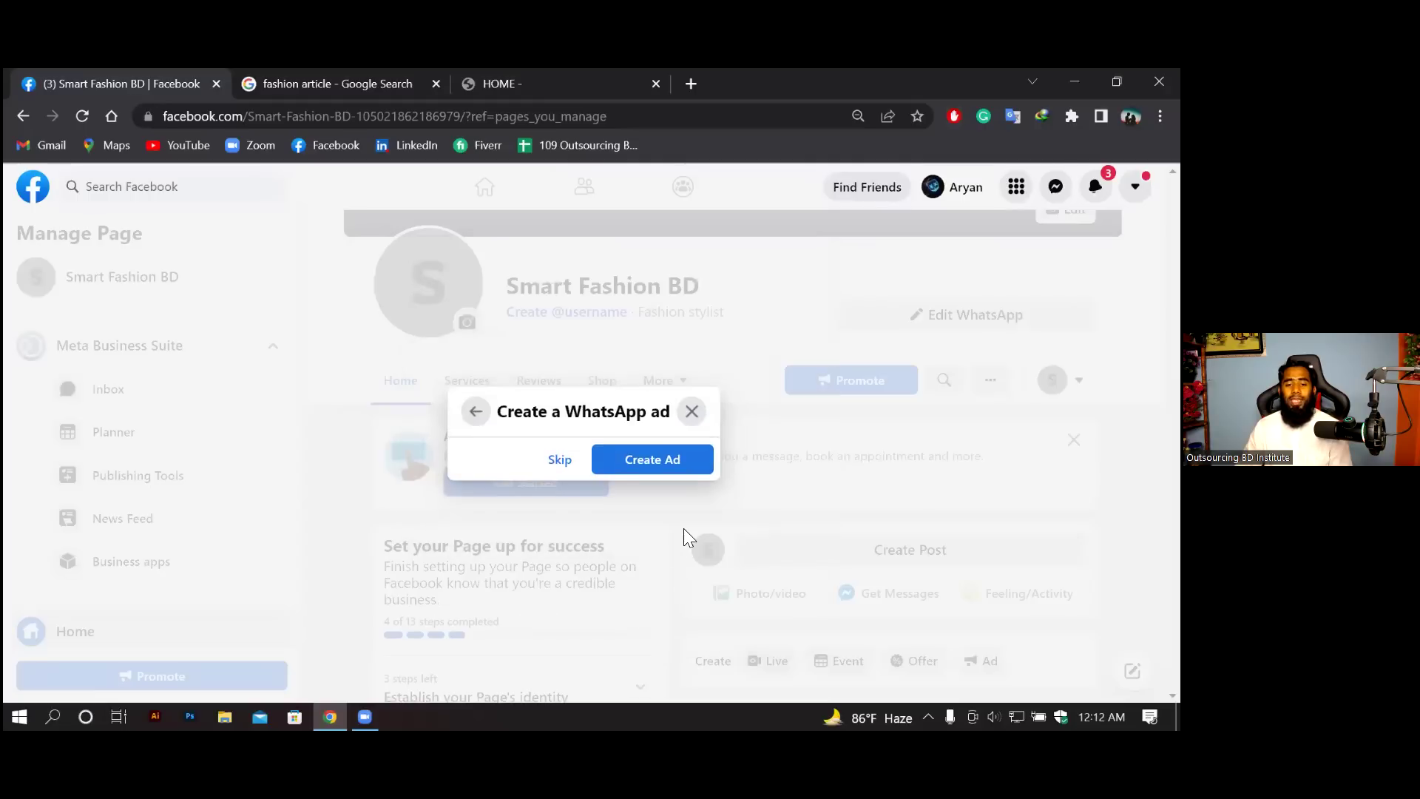
click(558, 459)
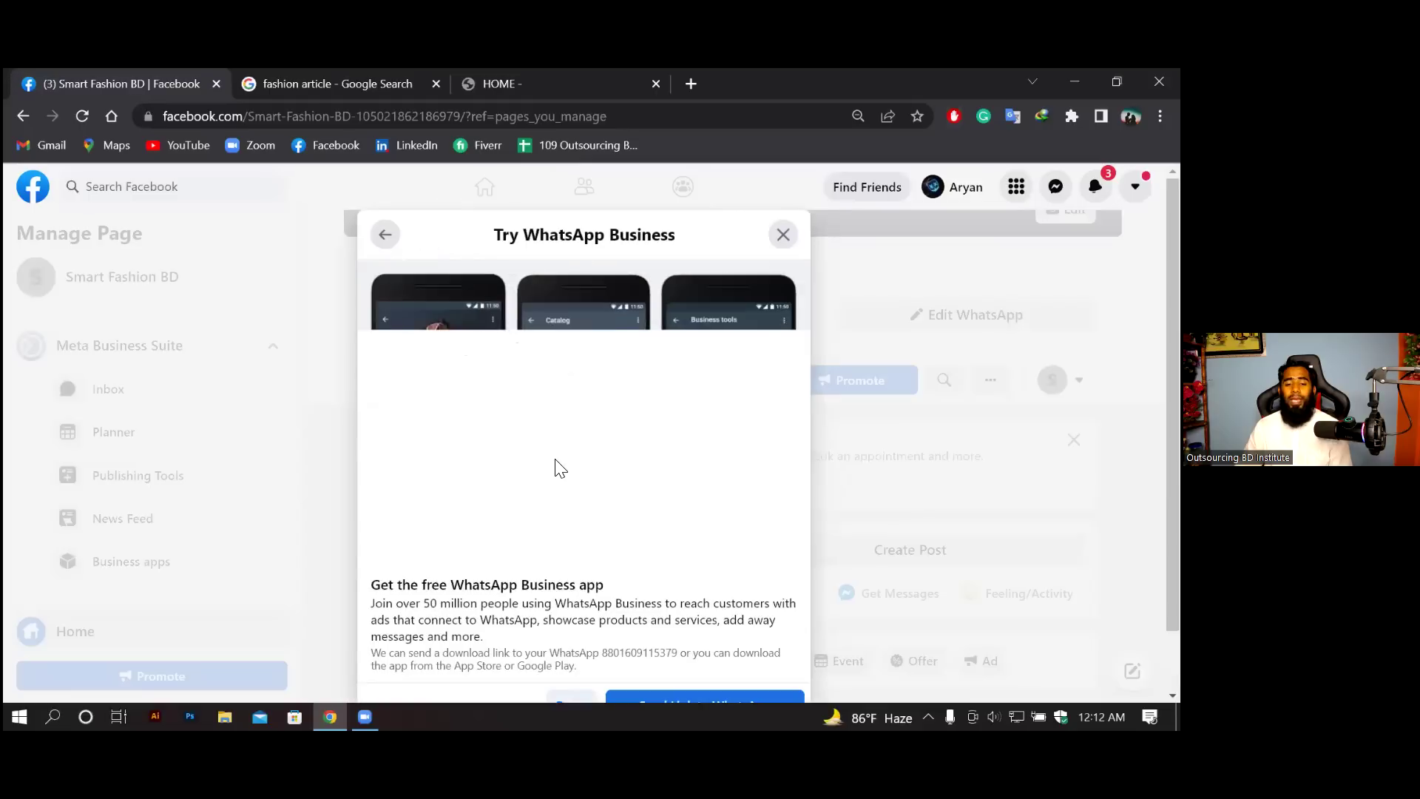
scroll(631, 526, down, 1)
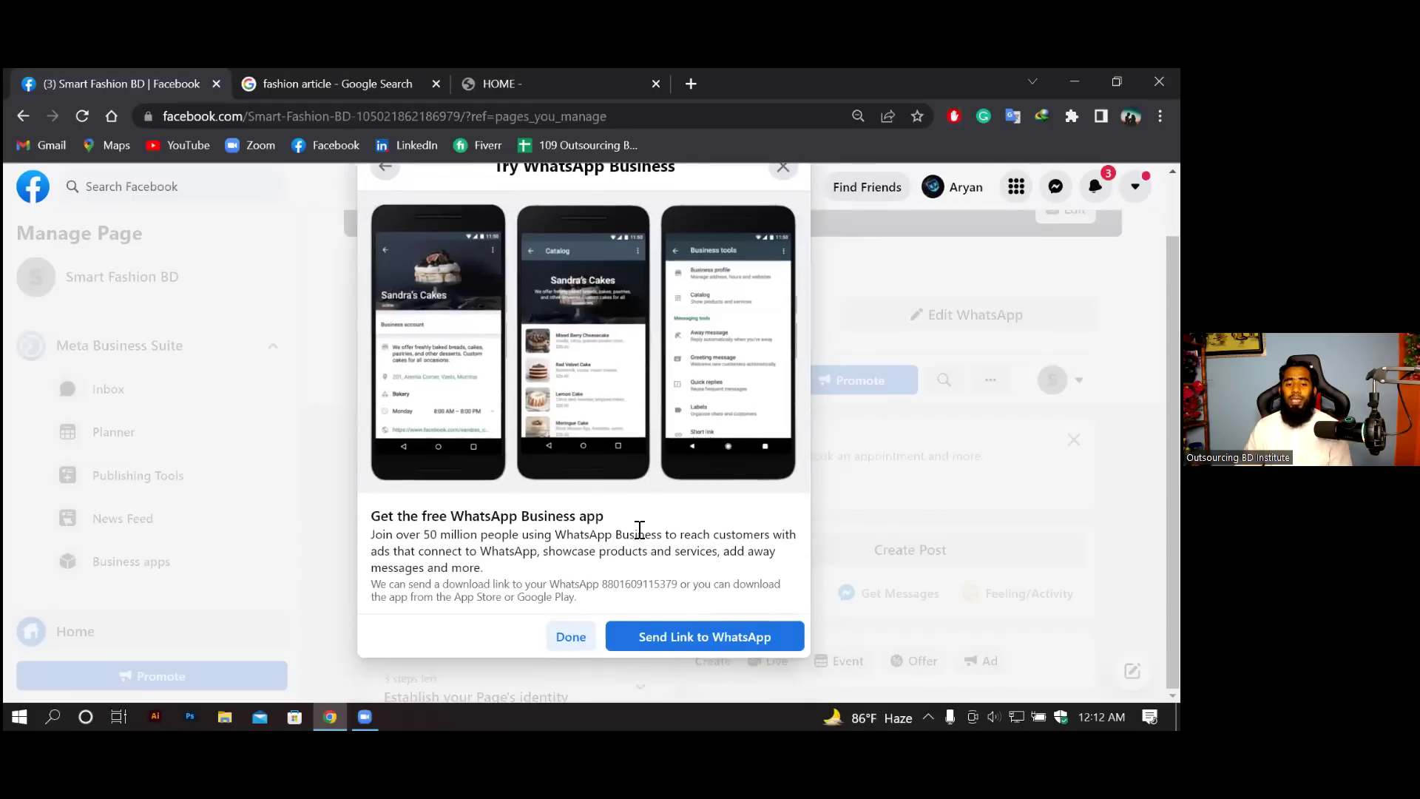
click(571, 637)
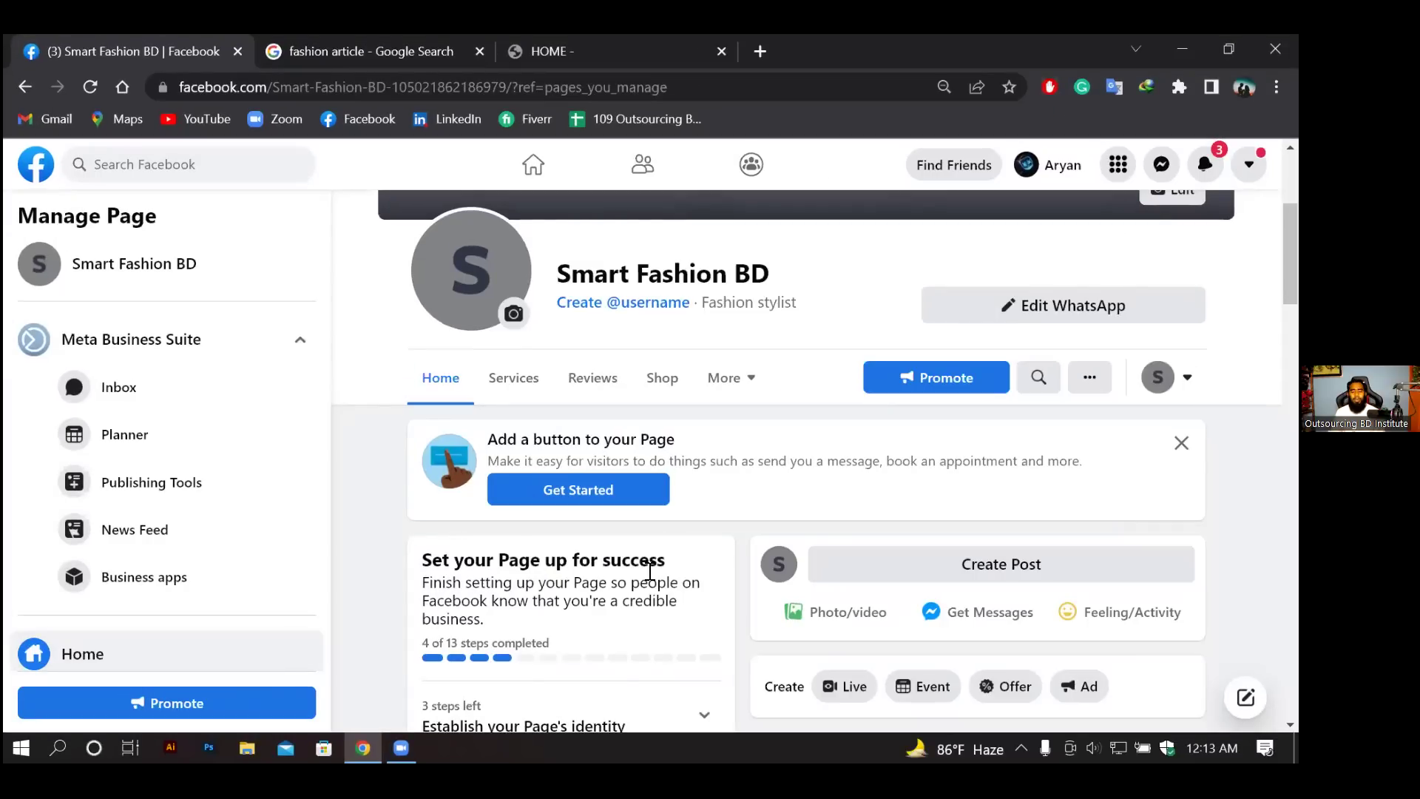
Scroll the Manage Page sidebar and open Smart Fashion BD's Settings on General.
scroll(444, 296, up, 3)
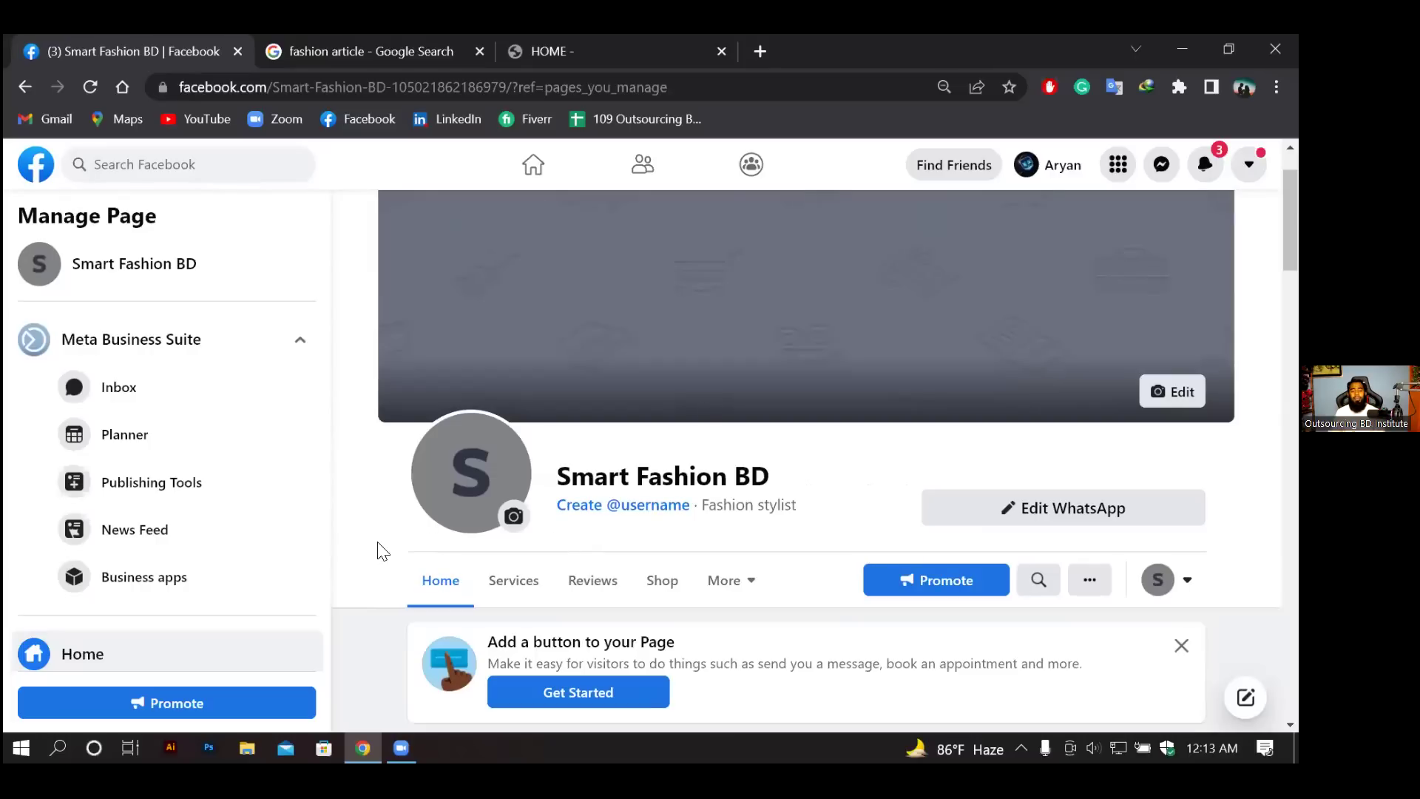
scroll(581, 323, down, 1)
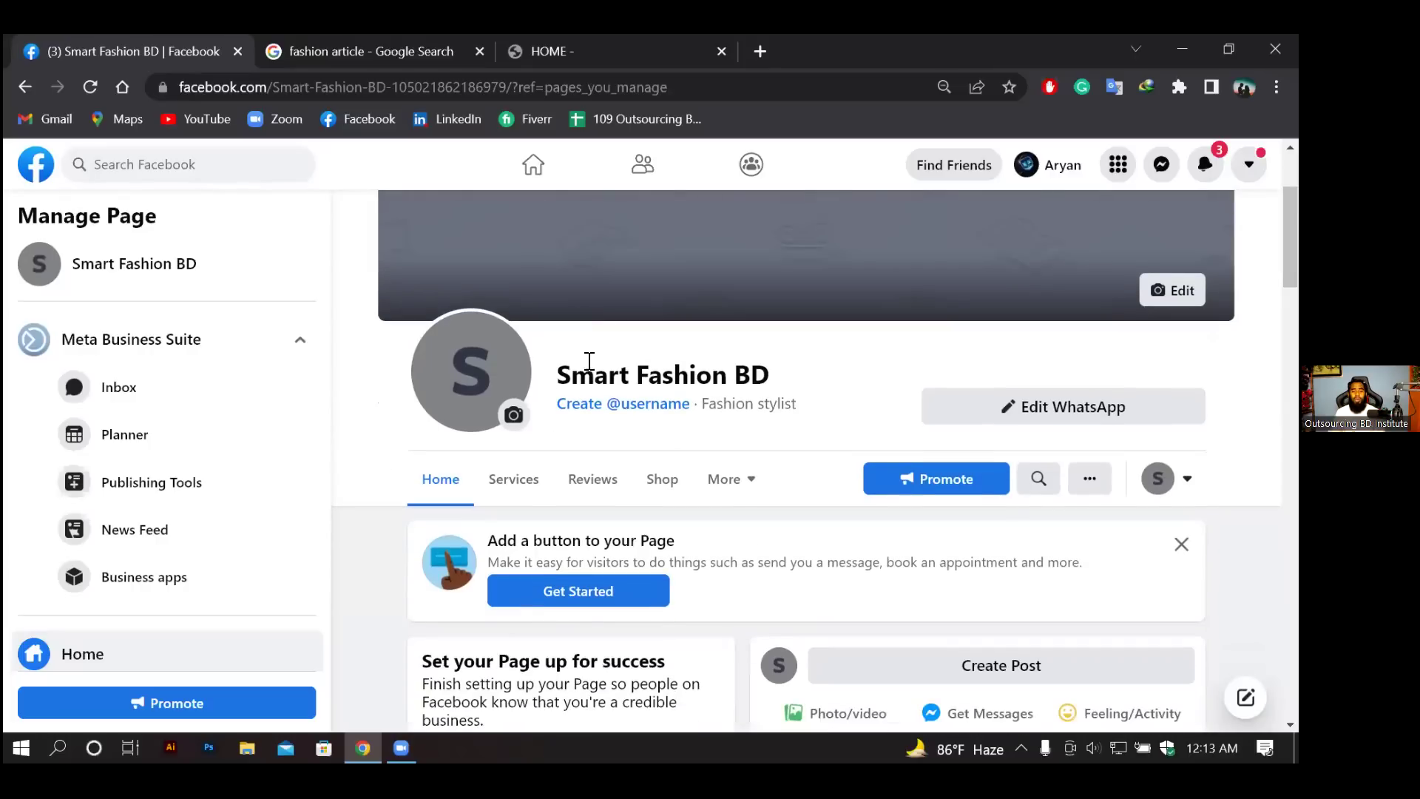
scroll(772, 488, down, 15)
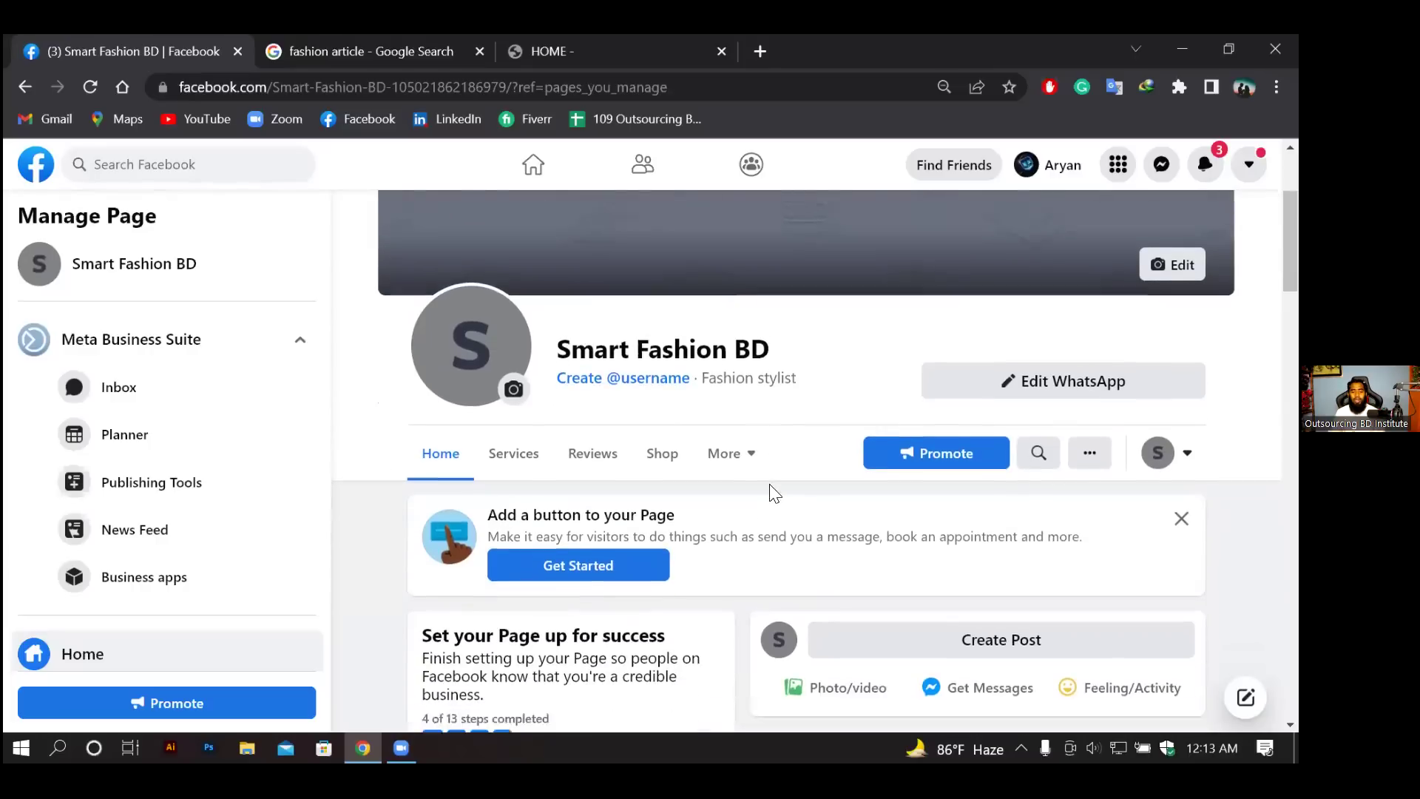
scroll(914, 465, up, 15)
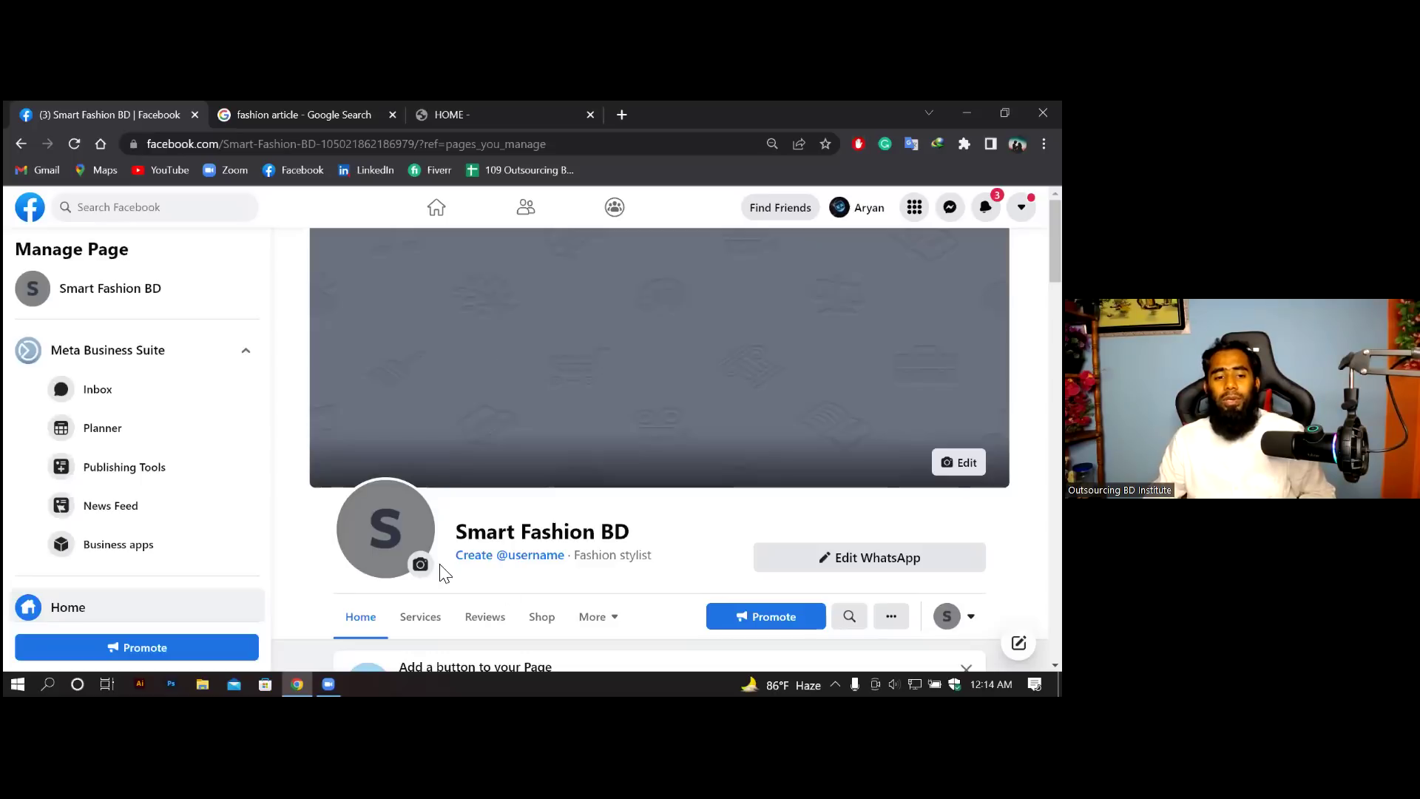
scroll(166, 479, down, 3)
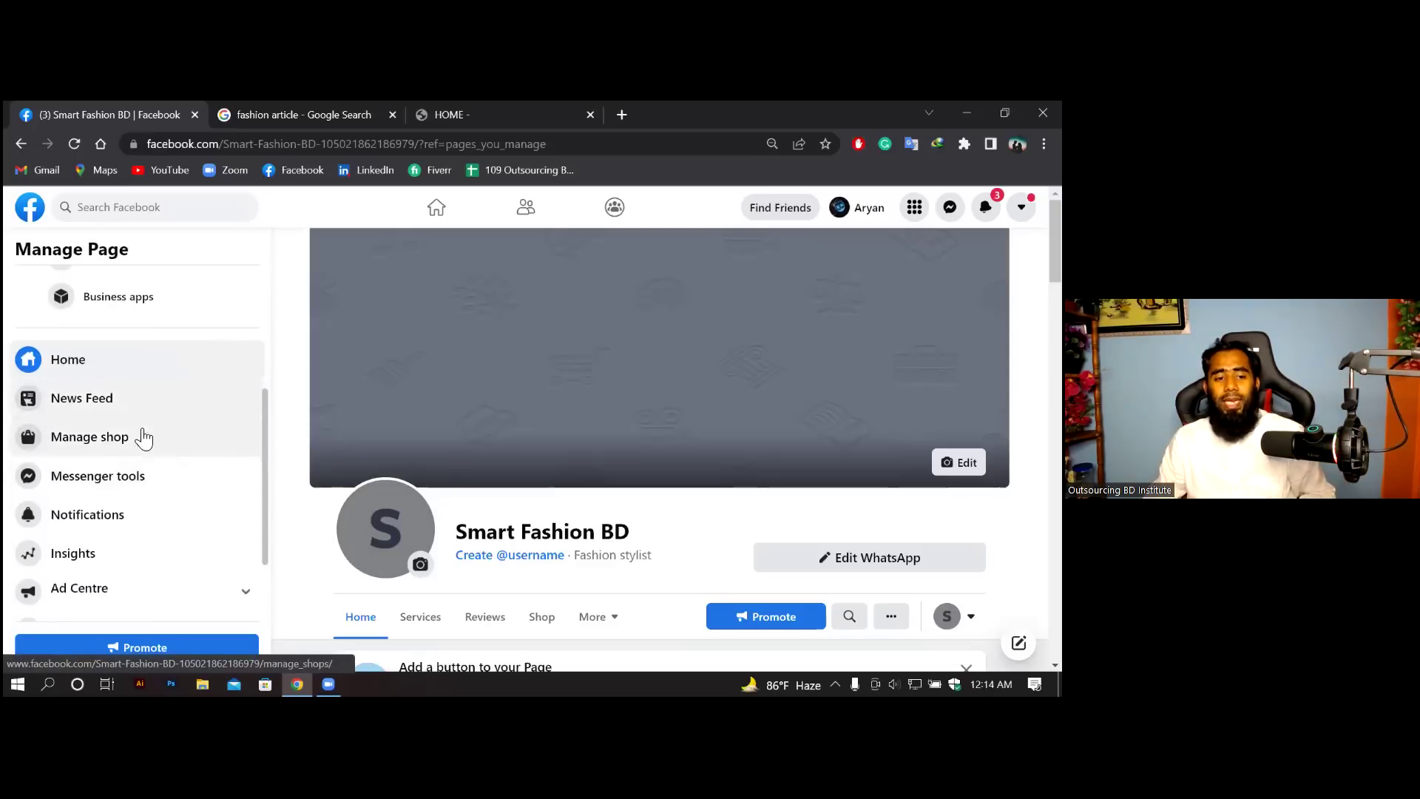
scroll(144, 439, down, 2)
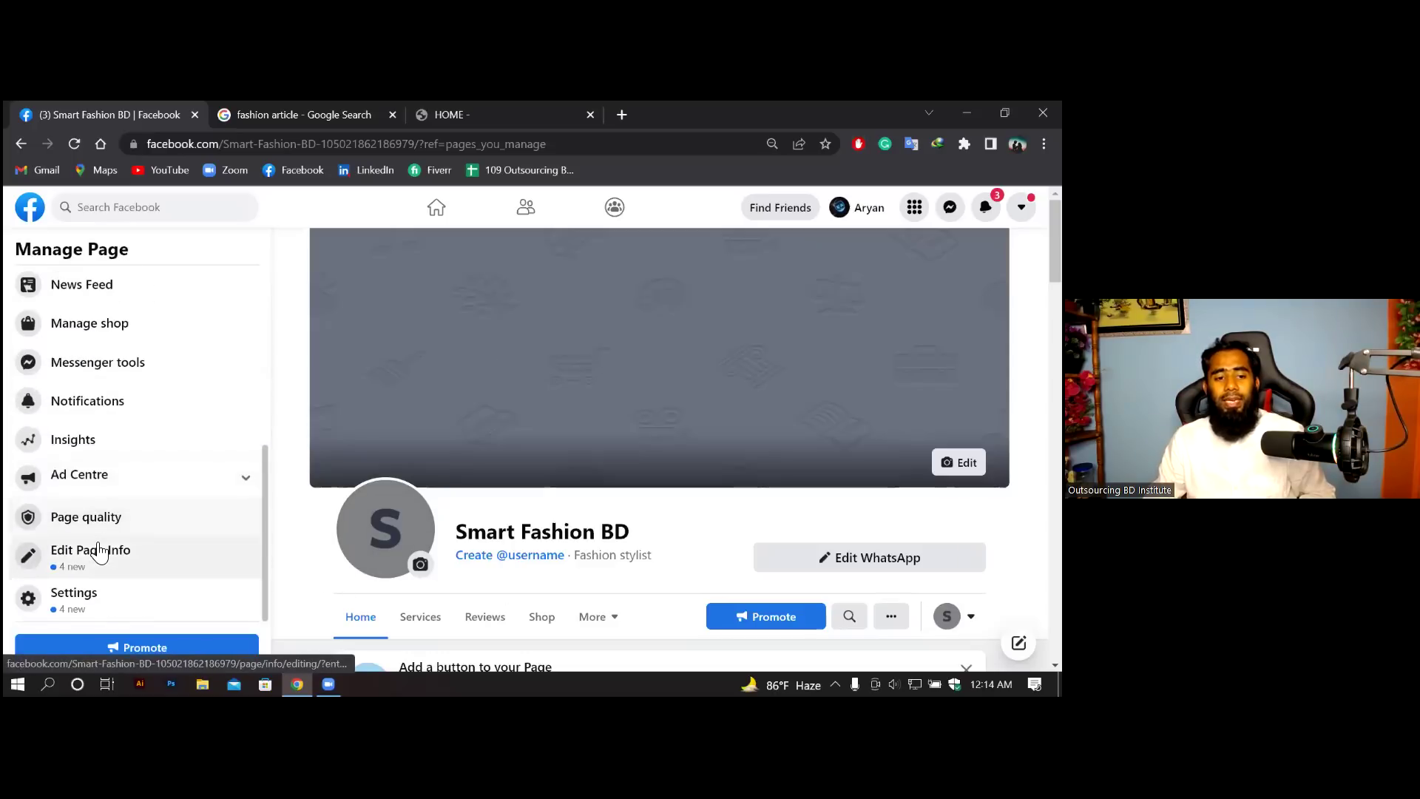
click(83, 603)
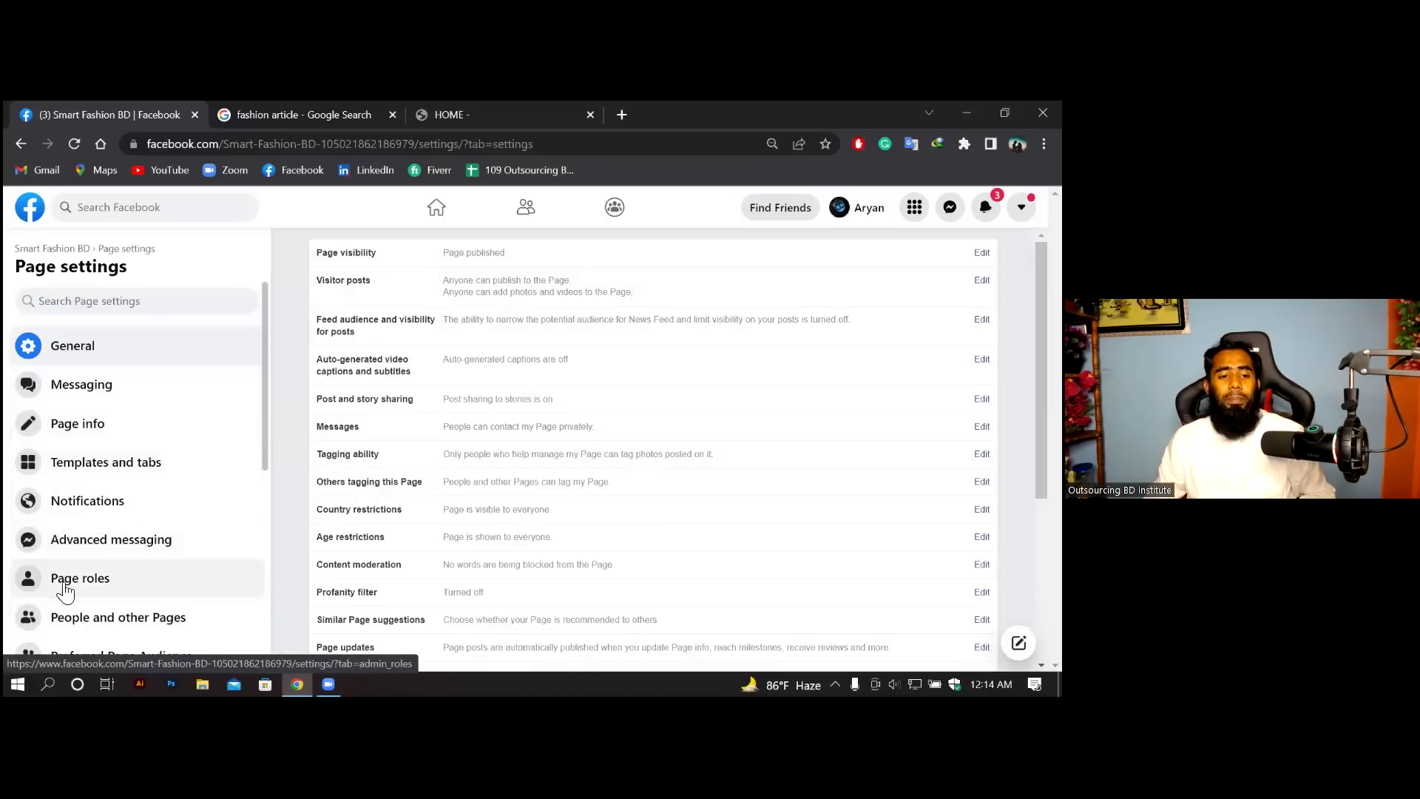
Open Page roles and place the cursor in the Assign a new Page role name field.
click(99, 584)
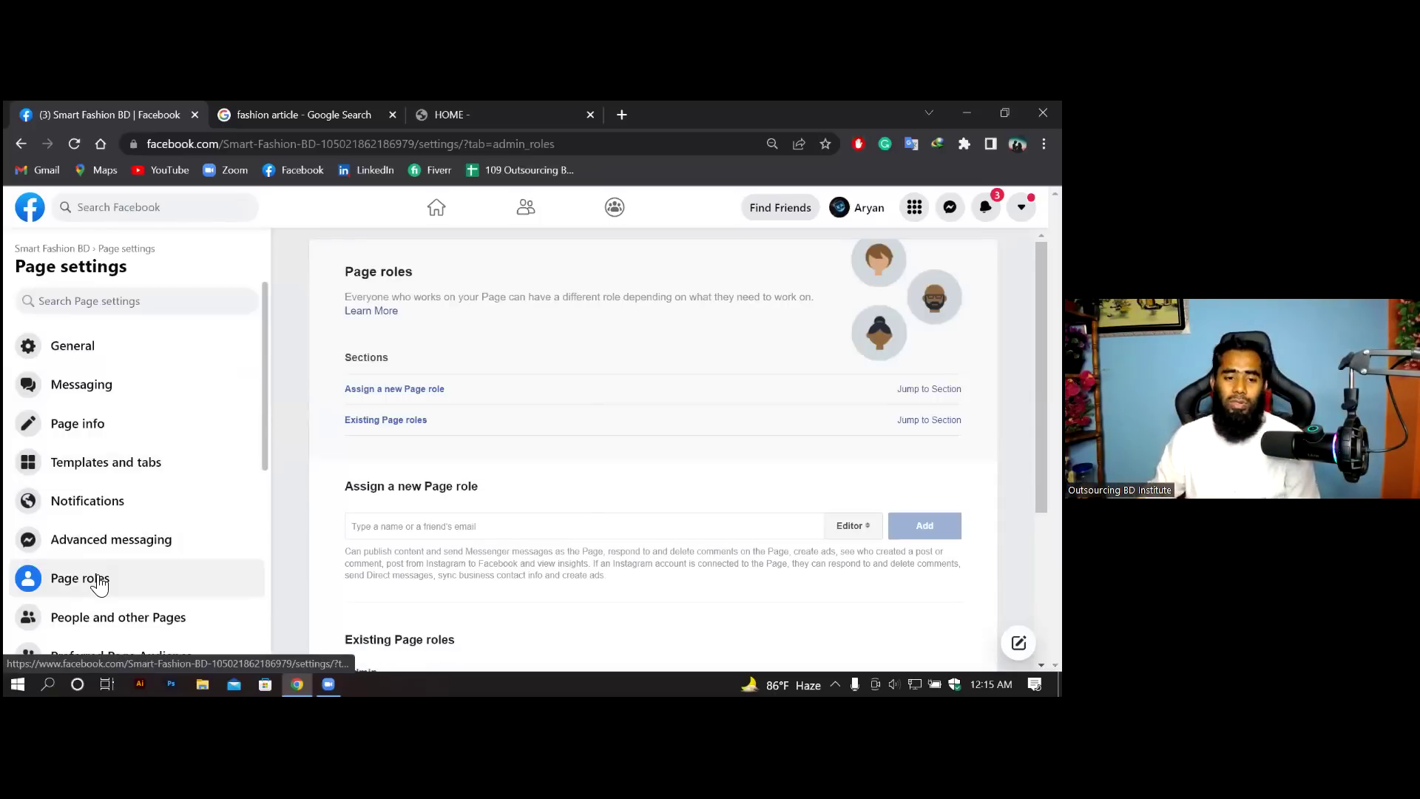
click(143, 584)
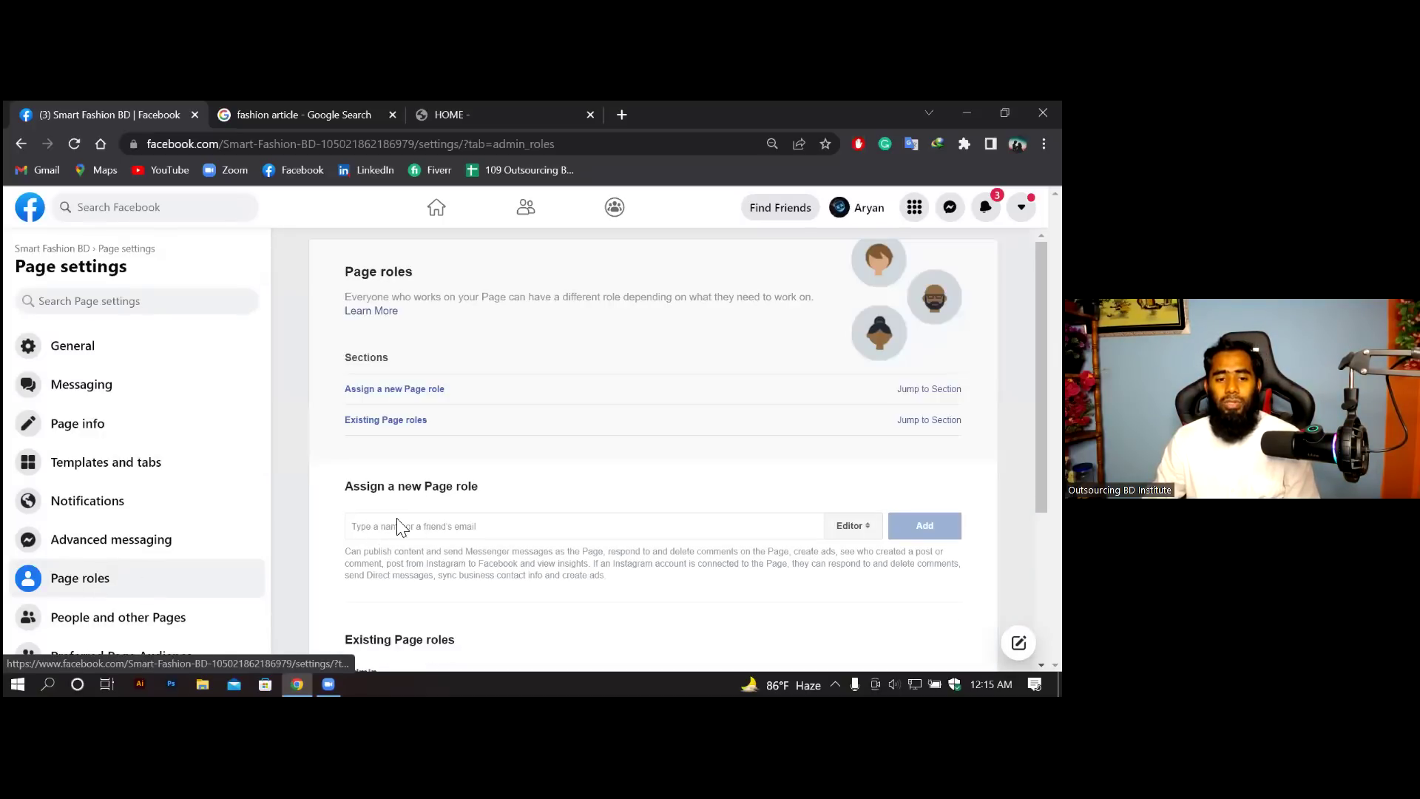
scroll(361, 521, down, 1)
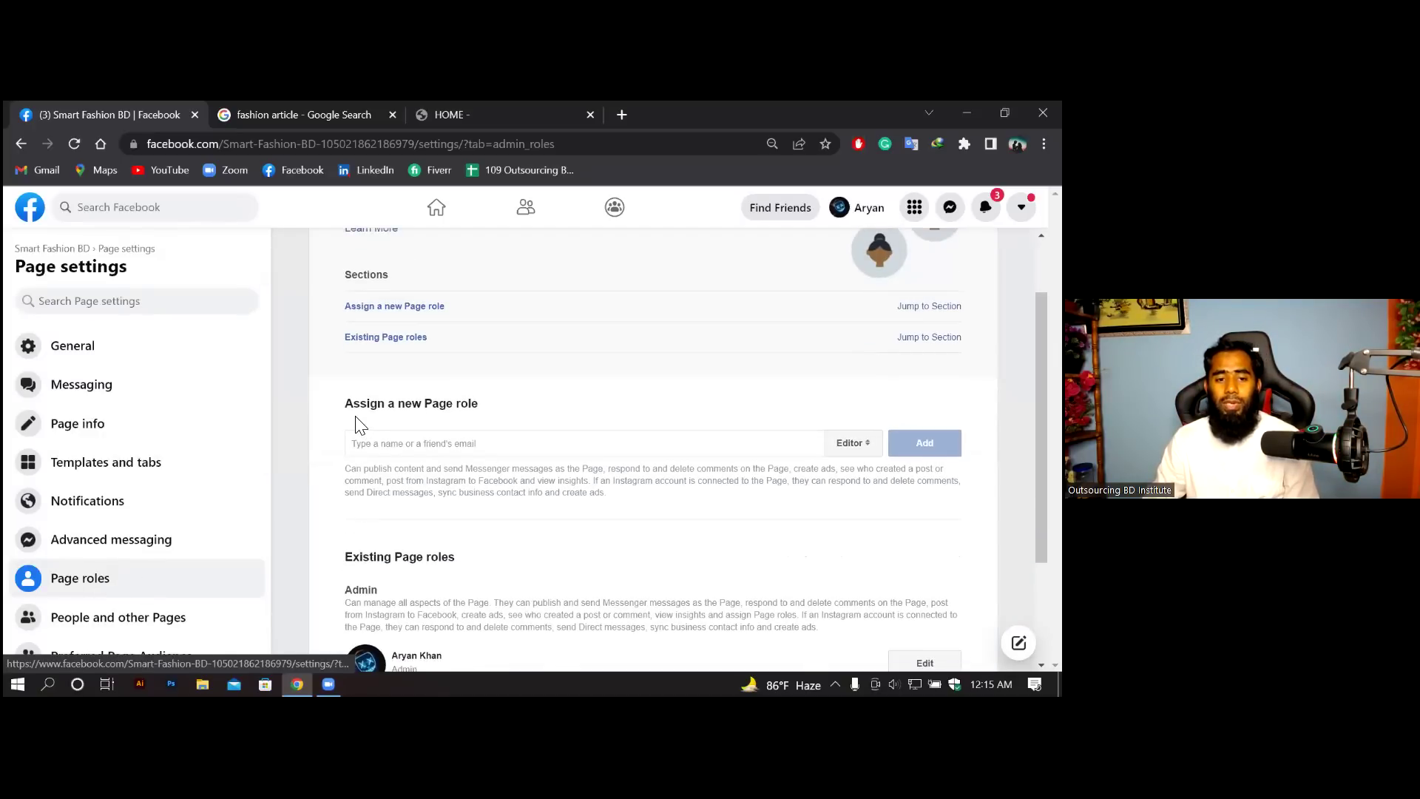
drag(356, 406, 525, 405)
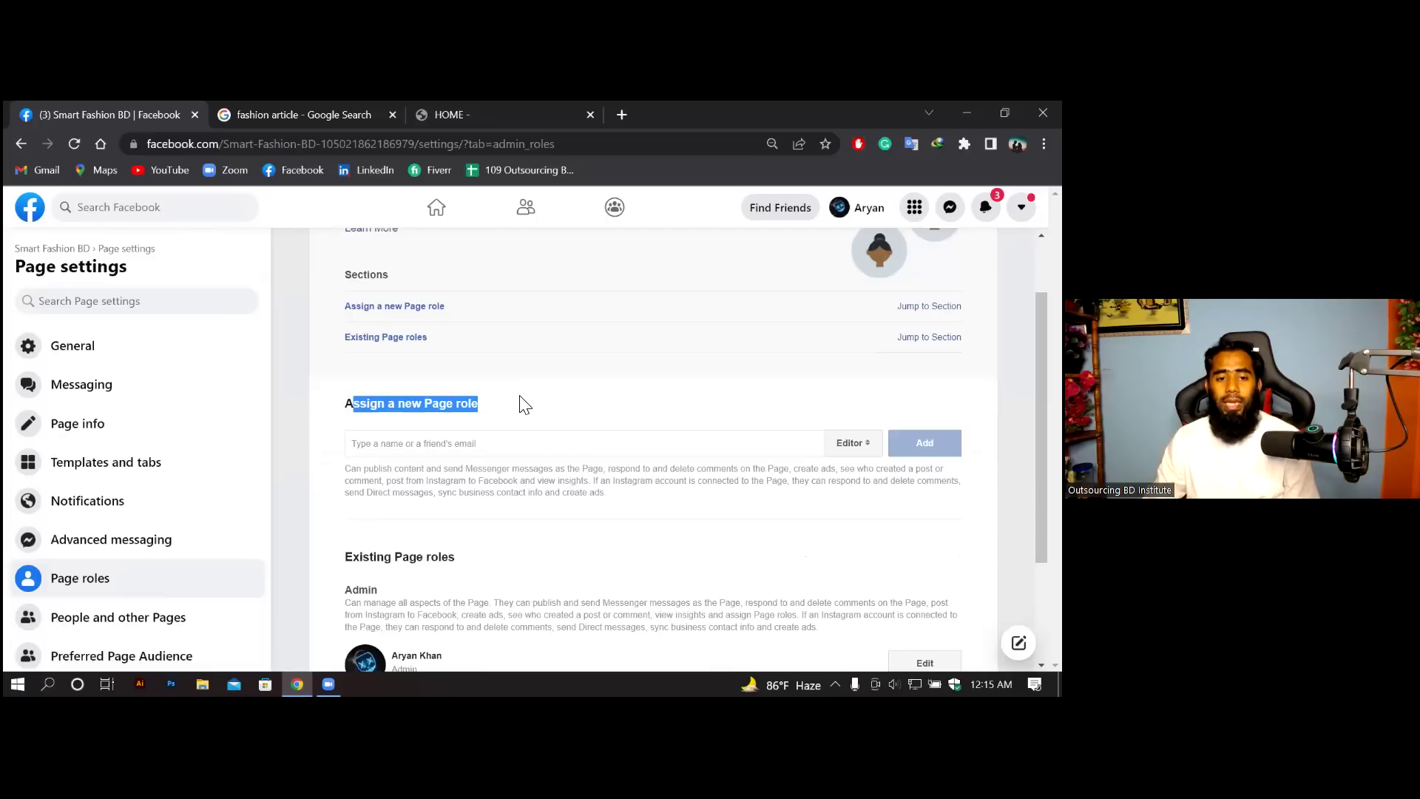
click(379, 446)
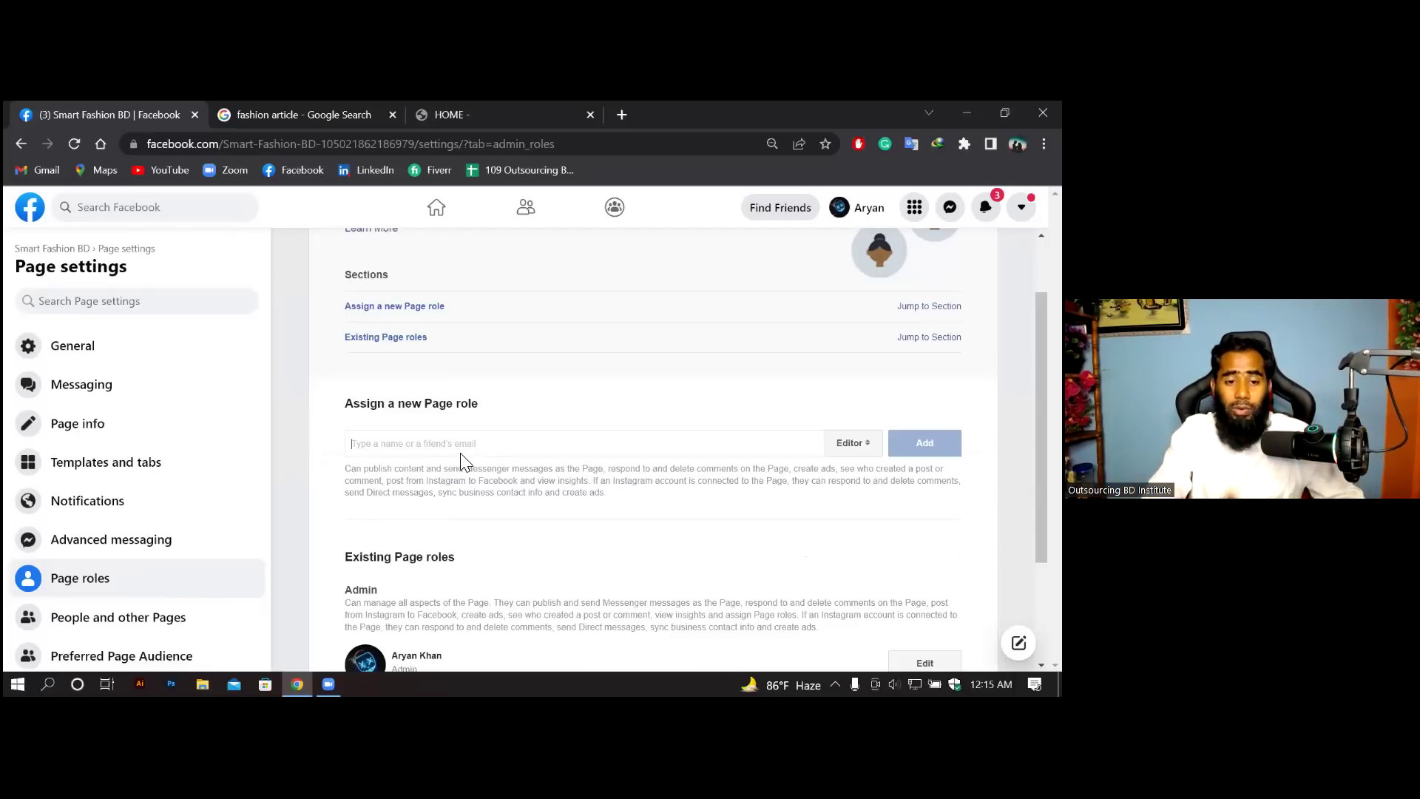
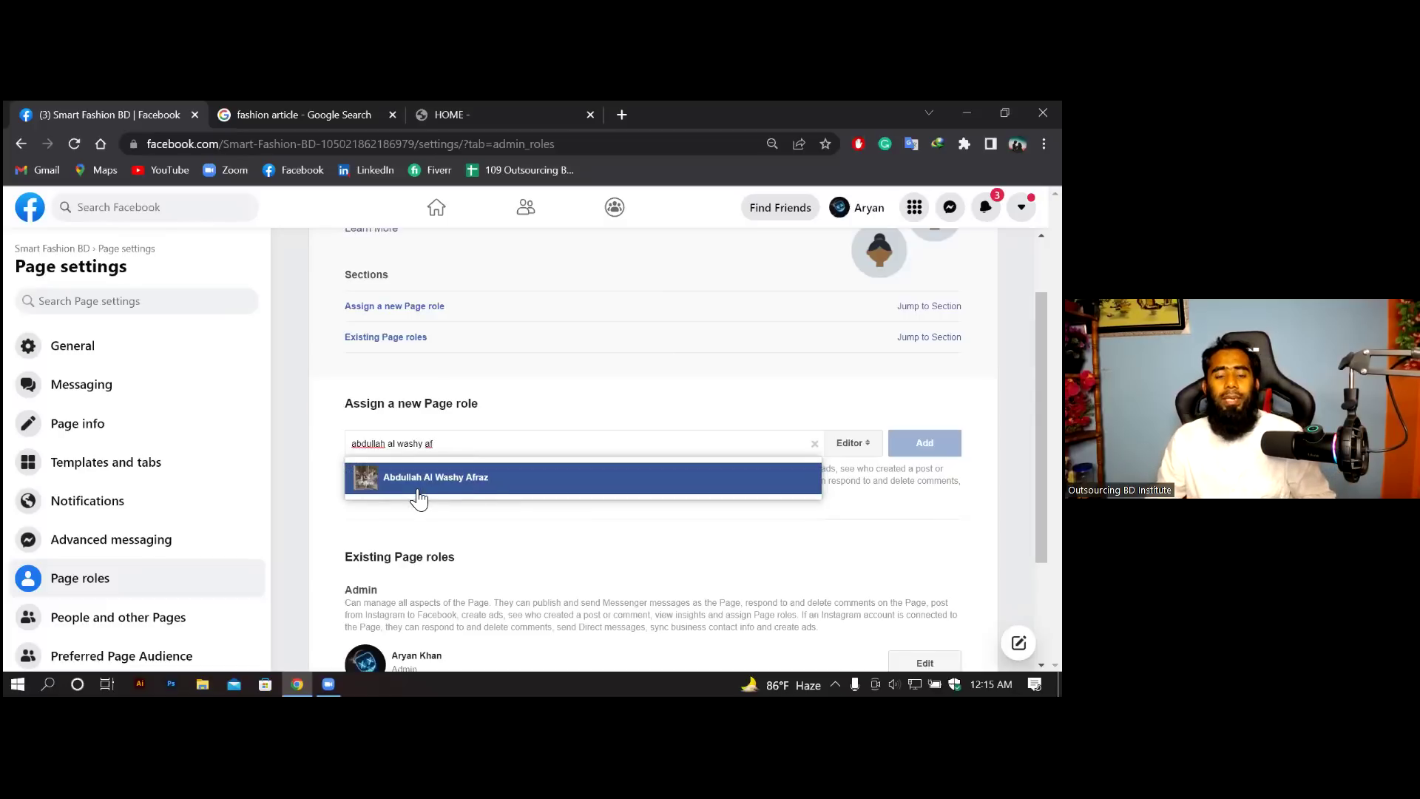
Pick the friend from name suggestions, switch their role from Editor to Admin, and add them.
click(454, 485)
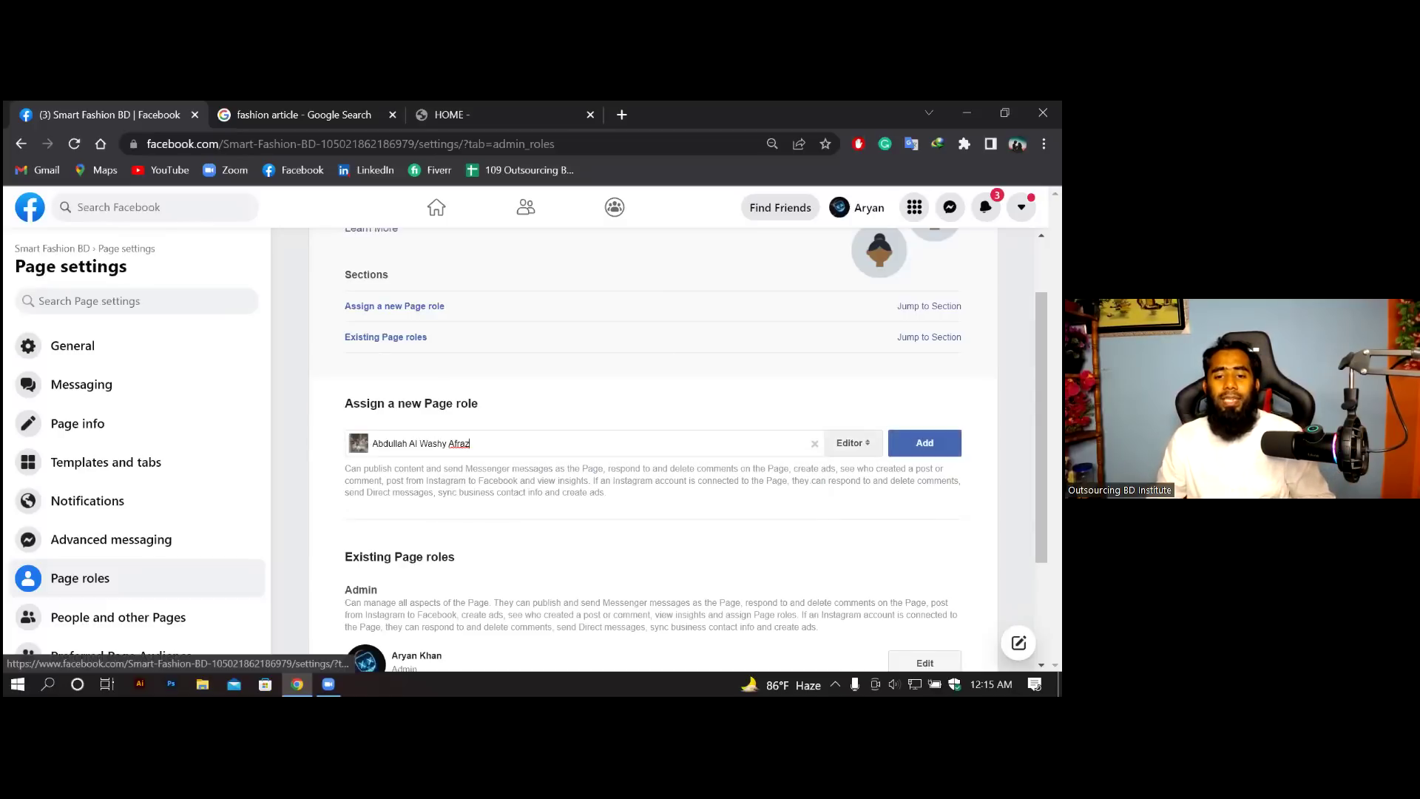
click(852, 442)
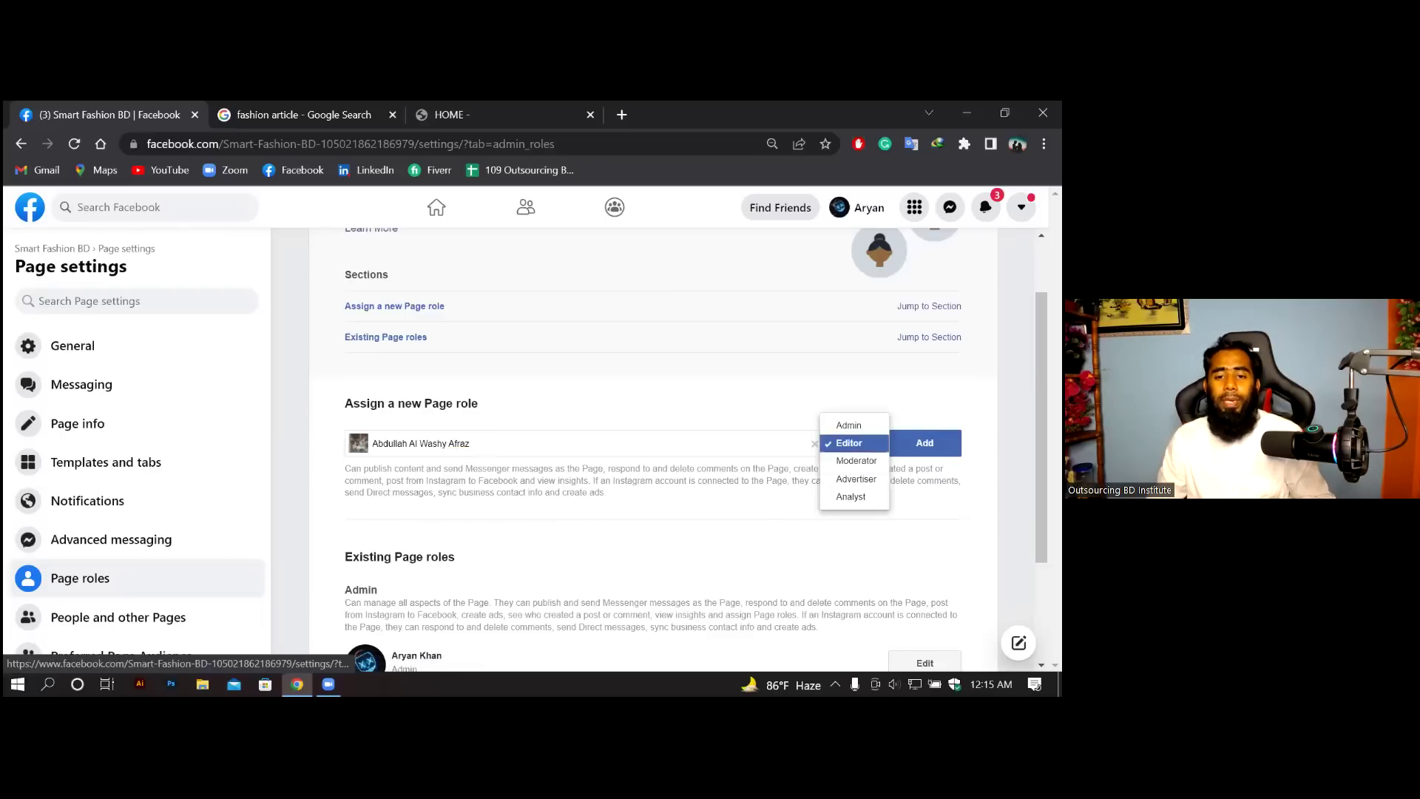
click(849, 425)
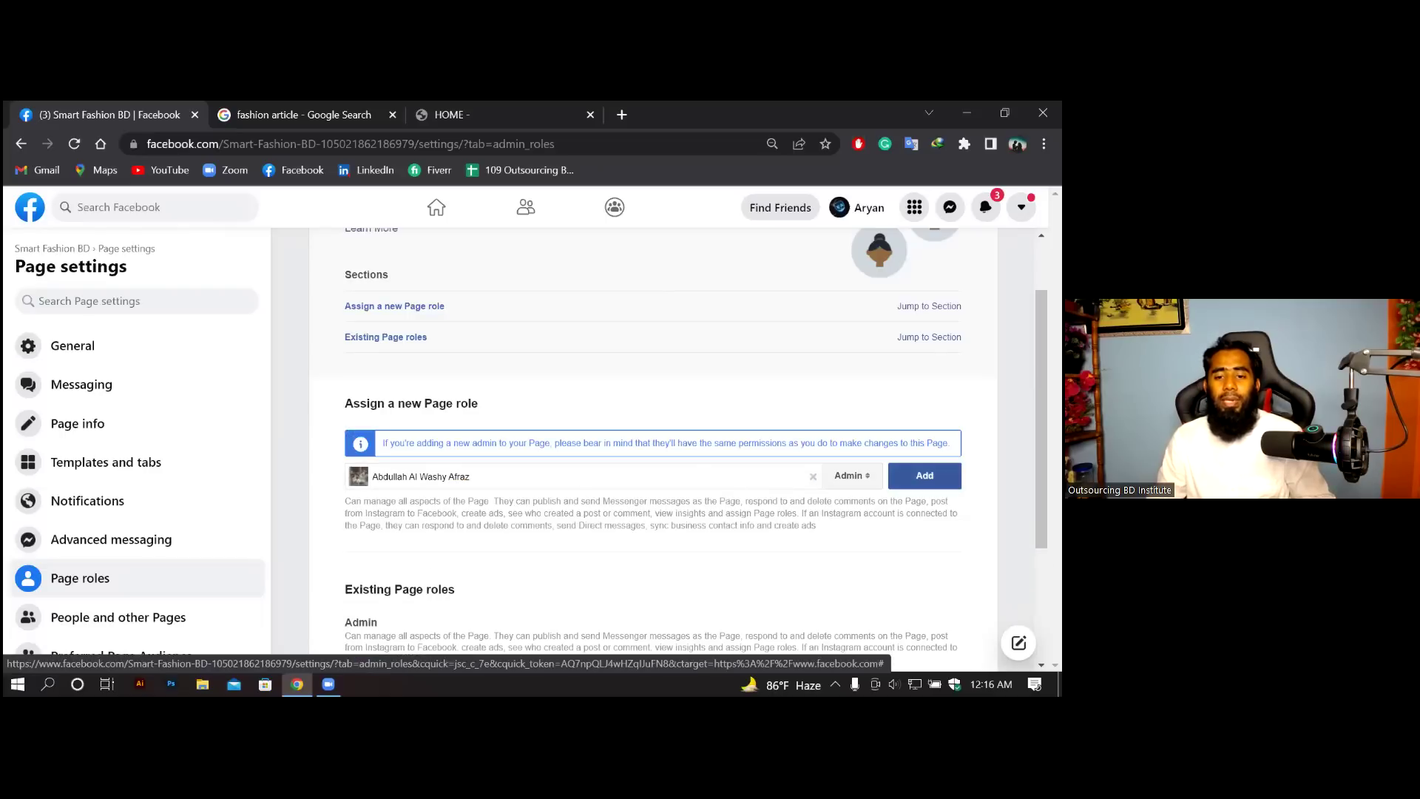
click(925, 476)
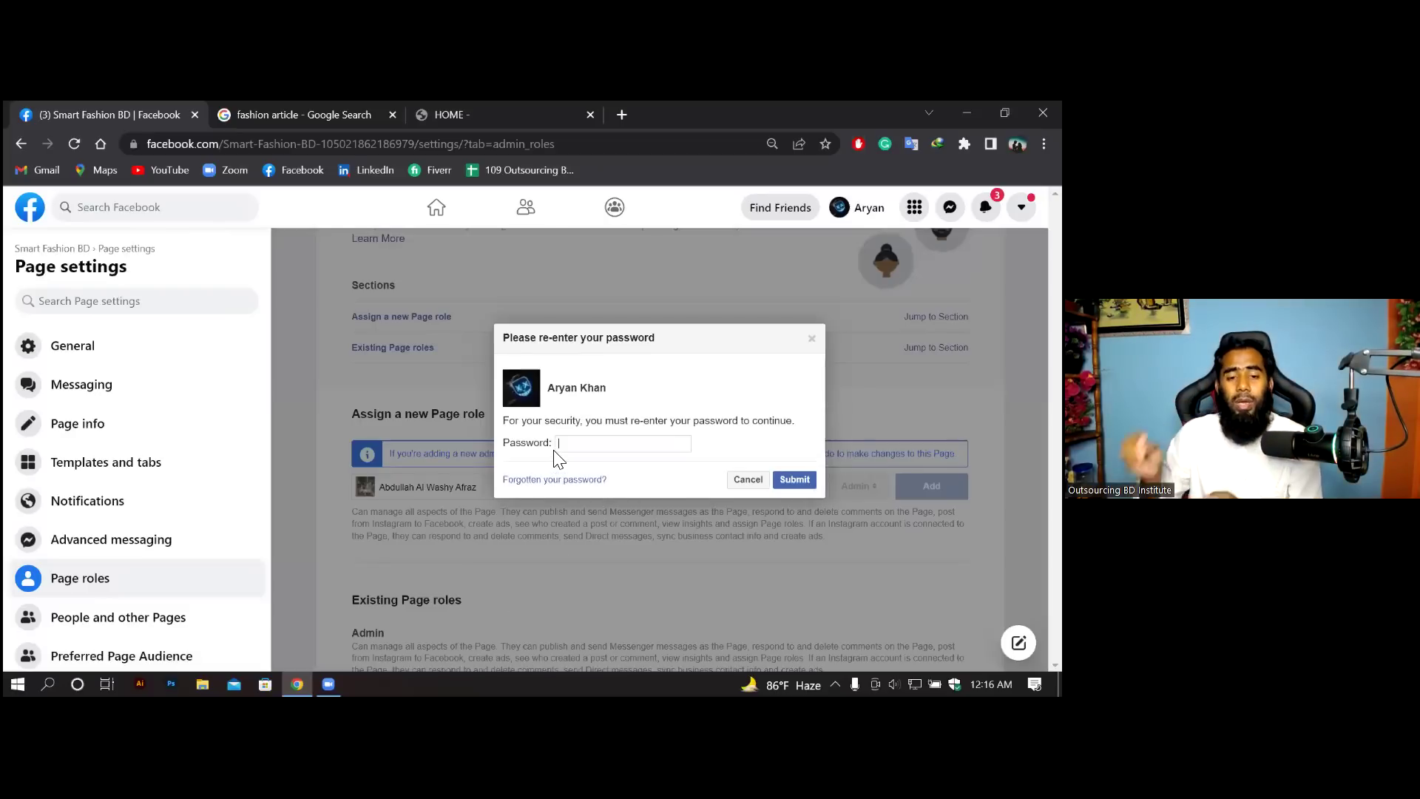
Re-enter the account password to confirm the Admin invitation.
text(*****)
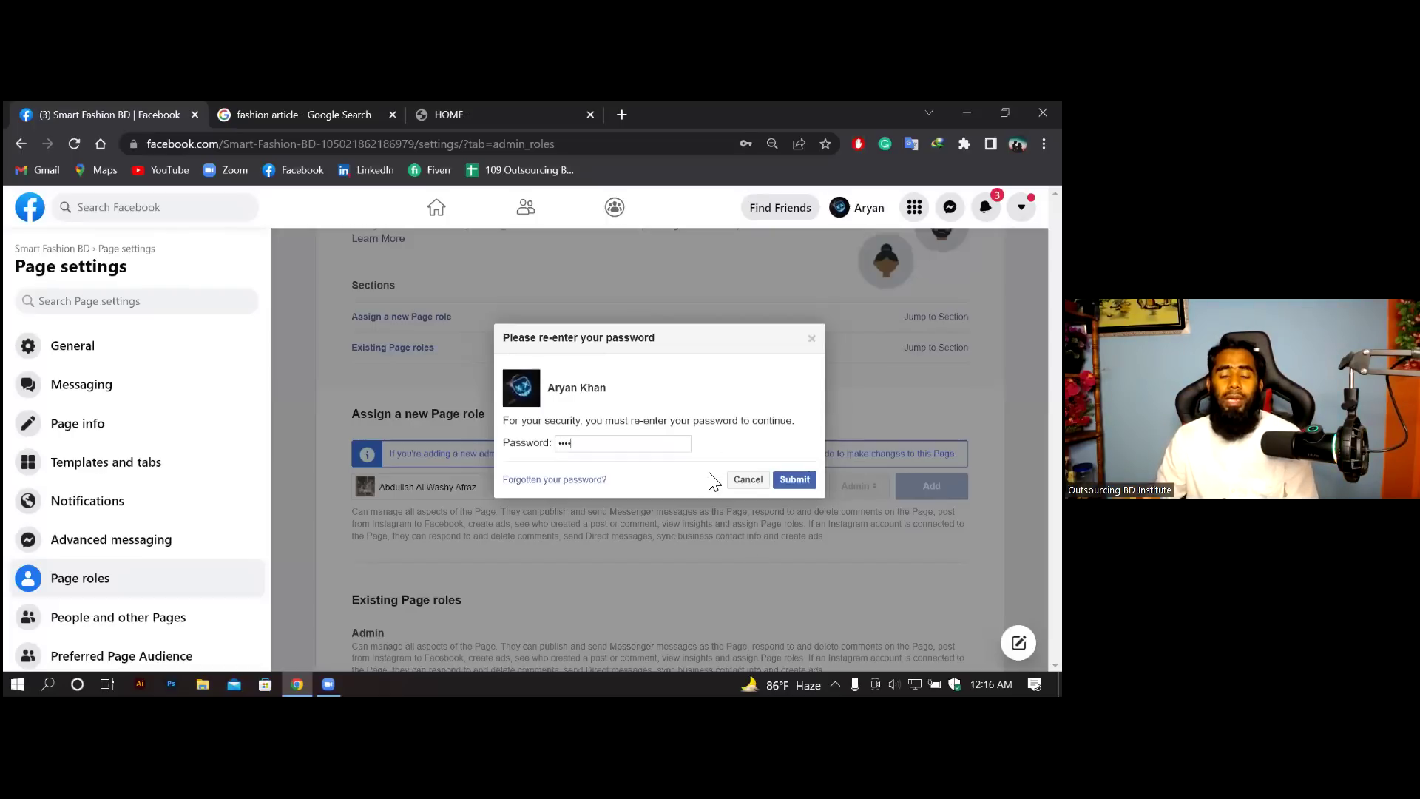
text(***)
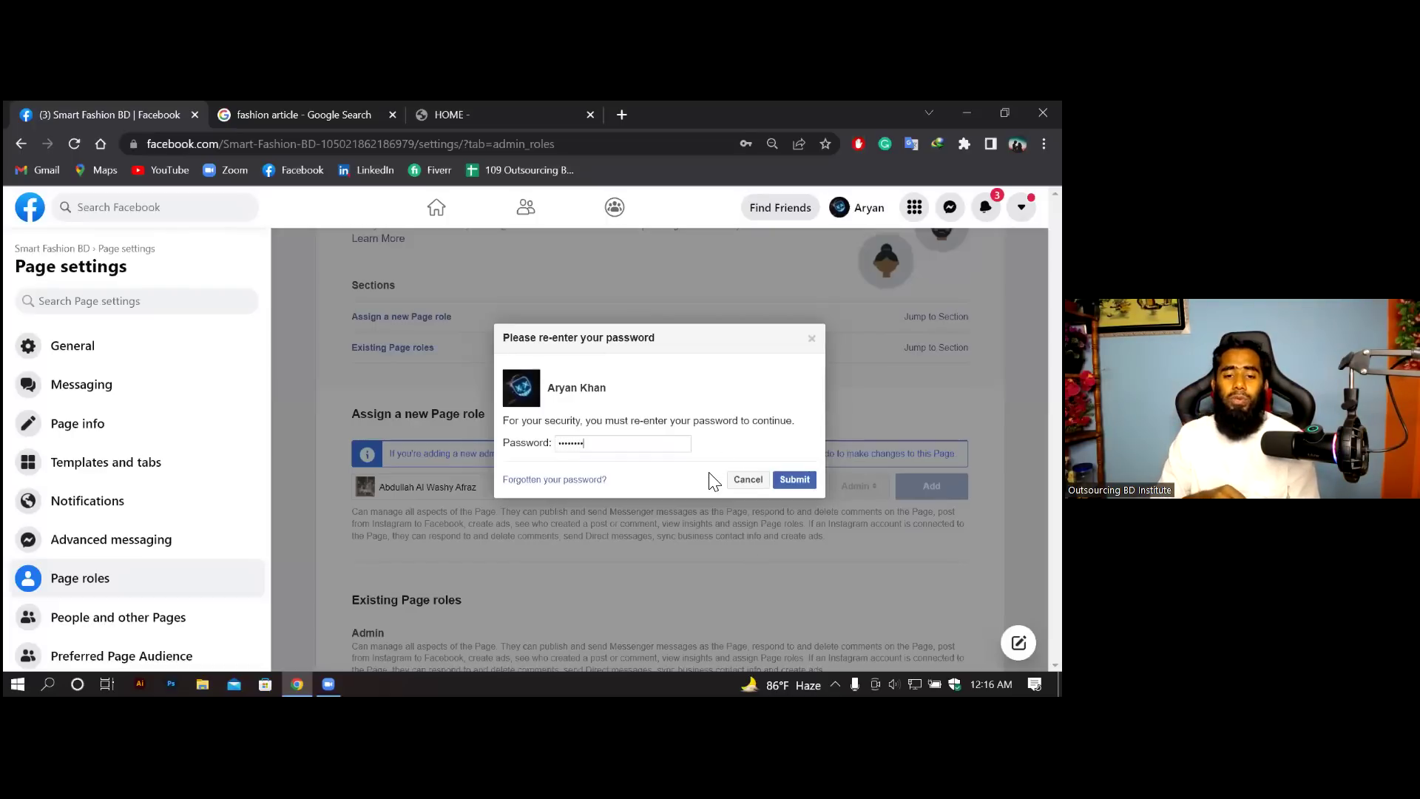
text(*)
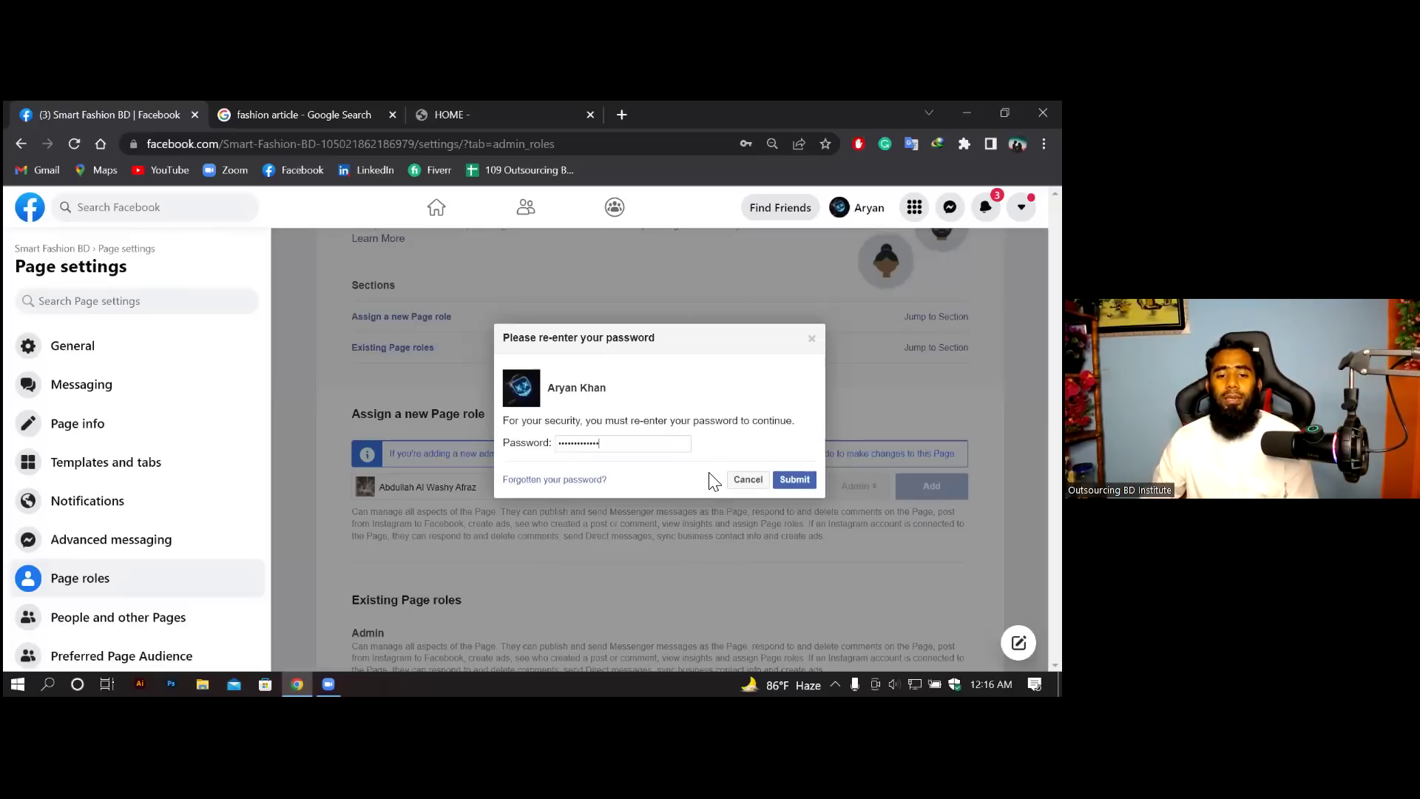
key(Return)
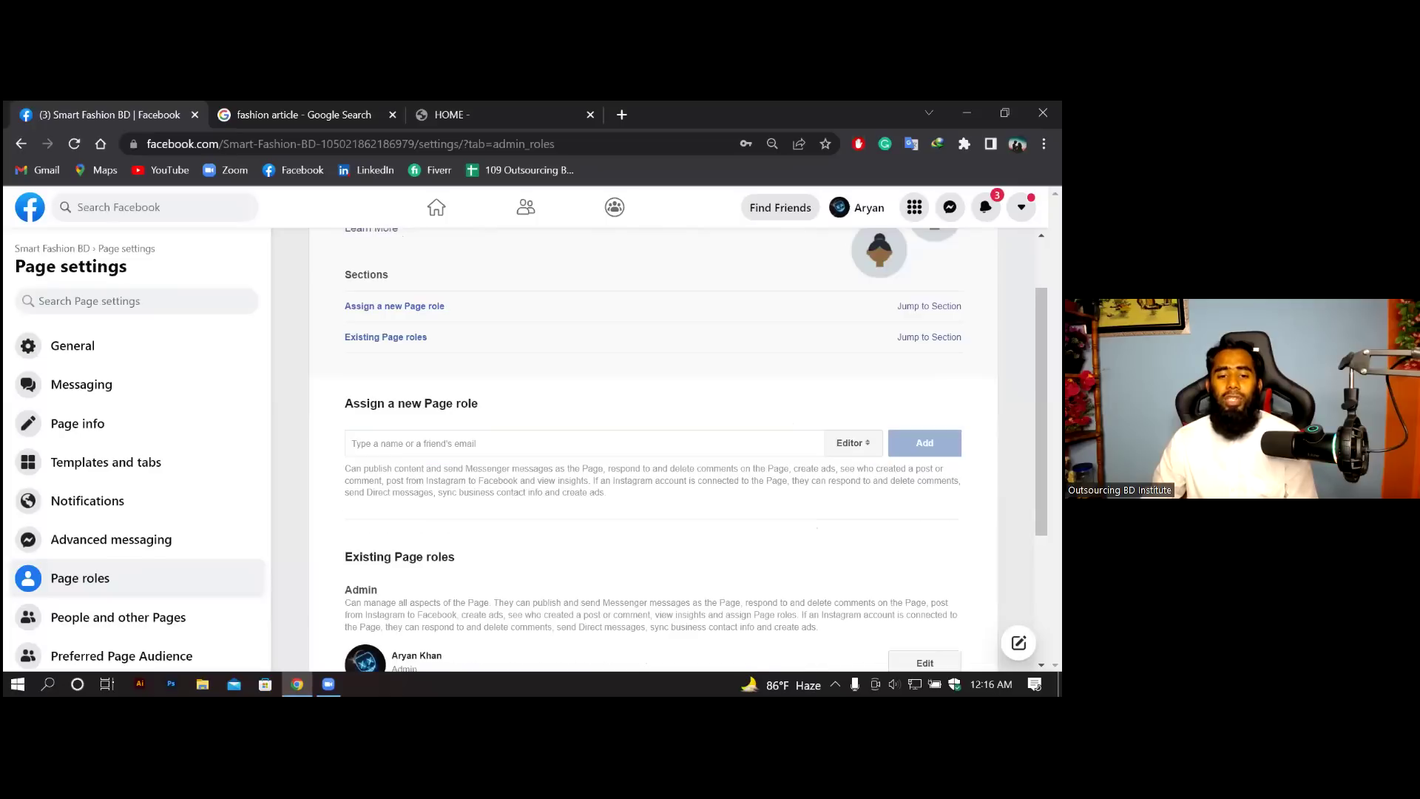
Scroll to Existing Page roles and highlight the friend listed as a pending Admin.
scroll(477, 562, down, 3)
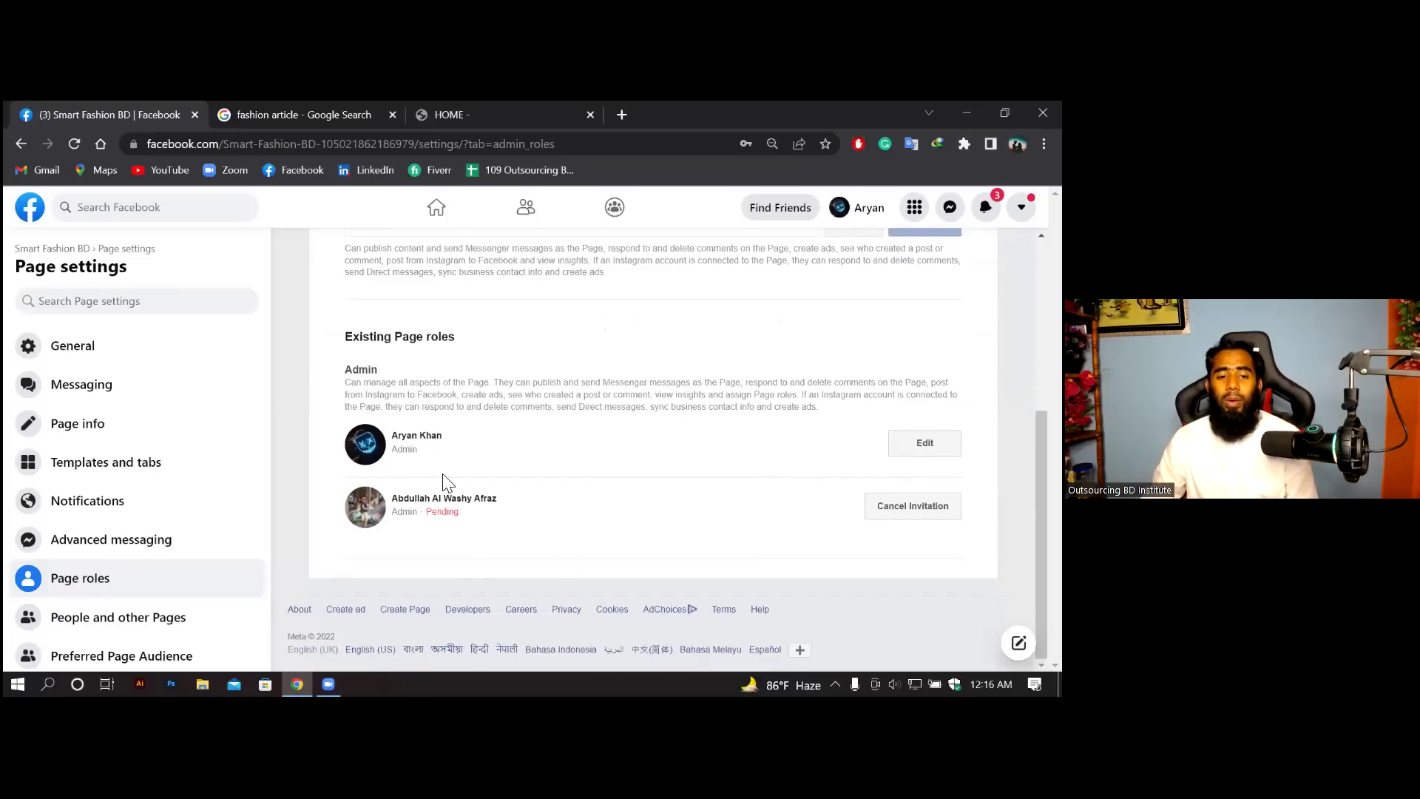
drag(403, 497, 488, 497)
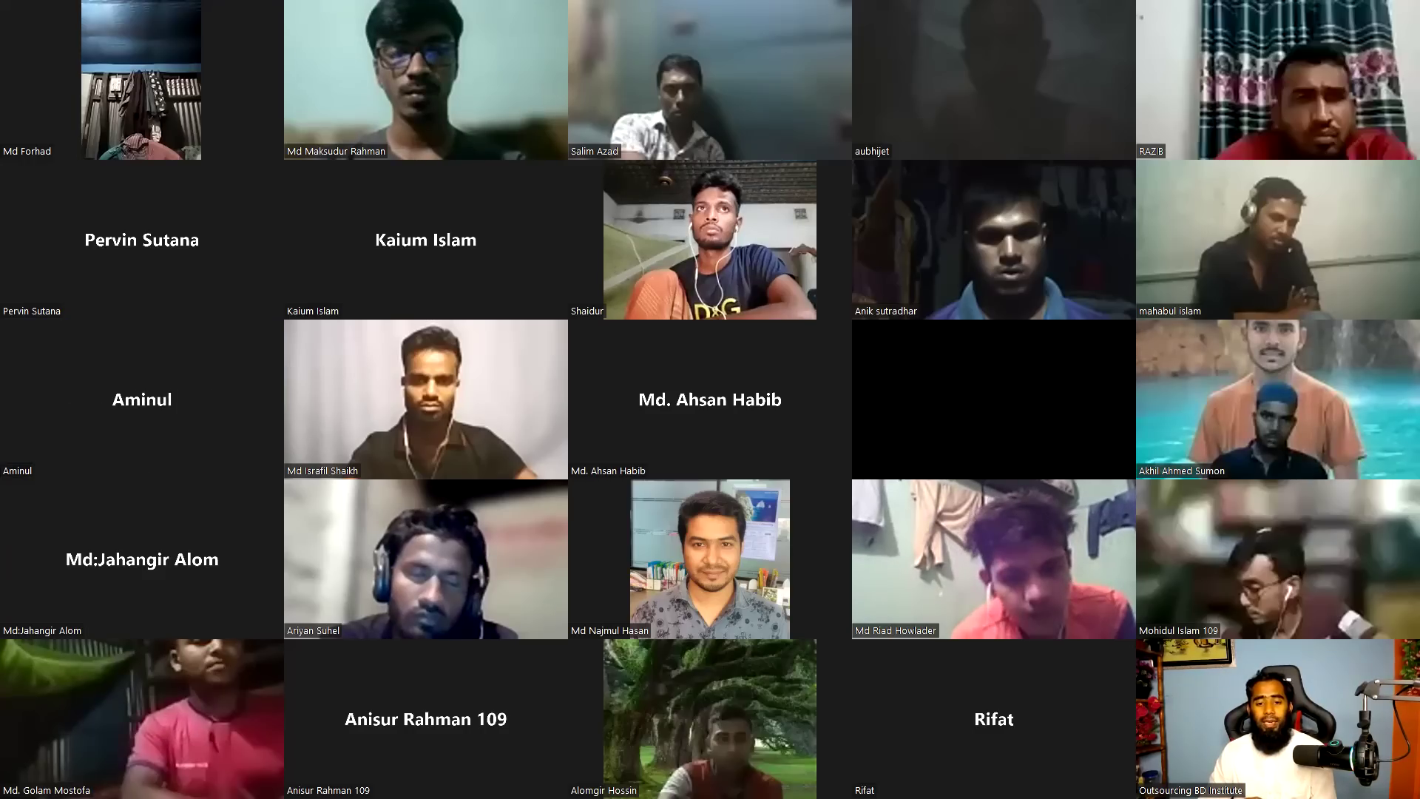
Page down the participants list and open the account's own Facebook profile page.
key(Page_Down)
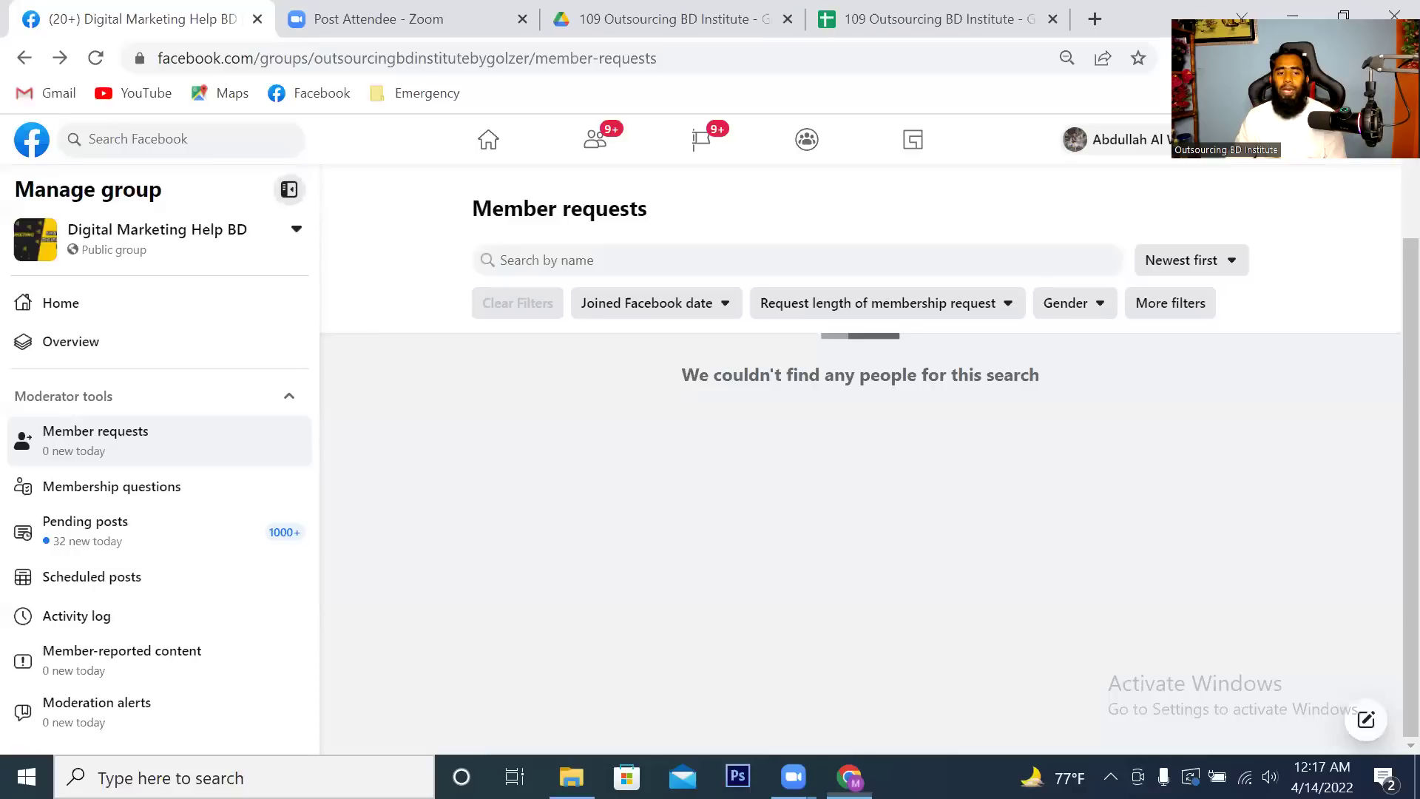
click(1094, 142)
scroll(848, 372, down, 3)
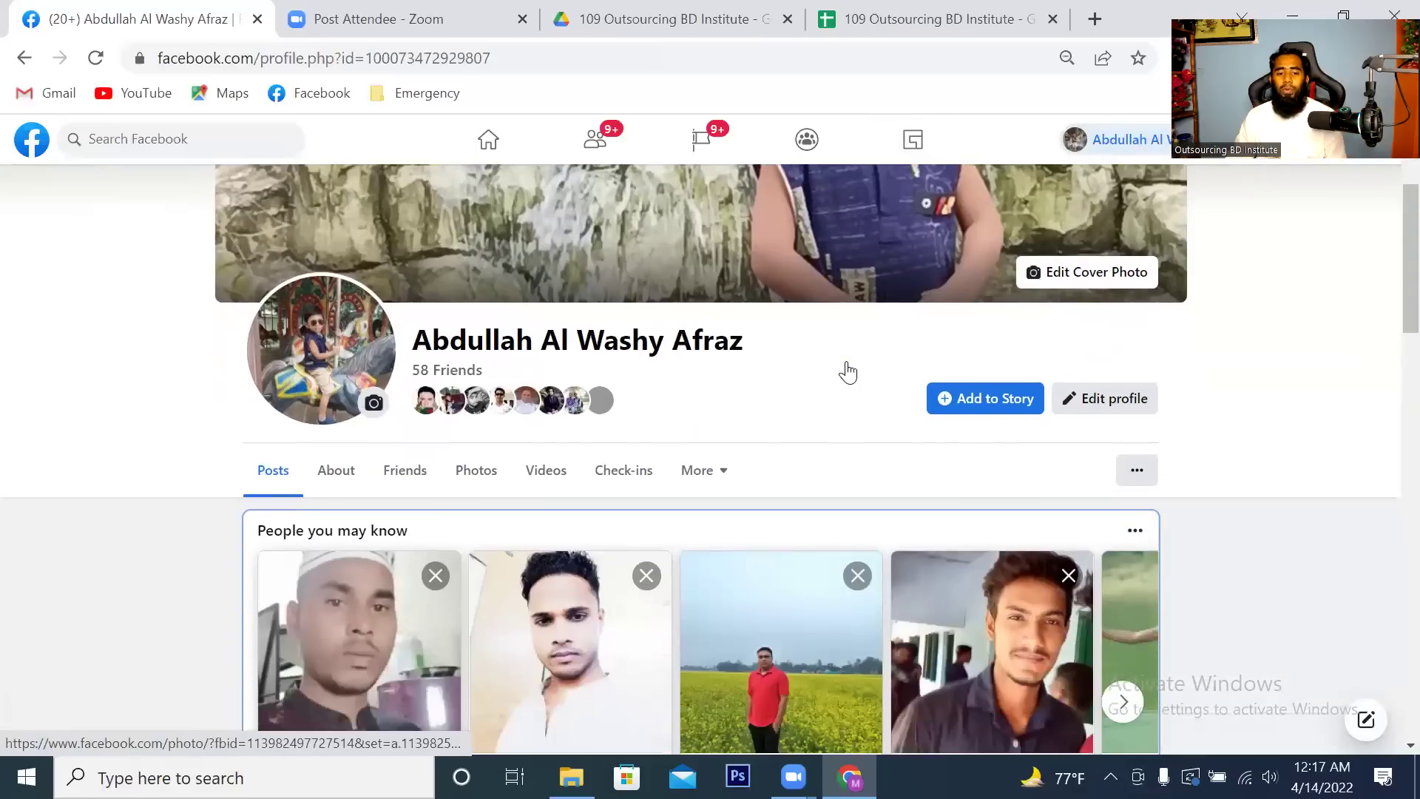
scroll(850, 366, up, 2)
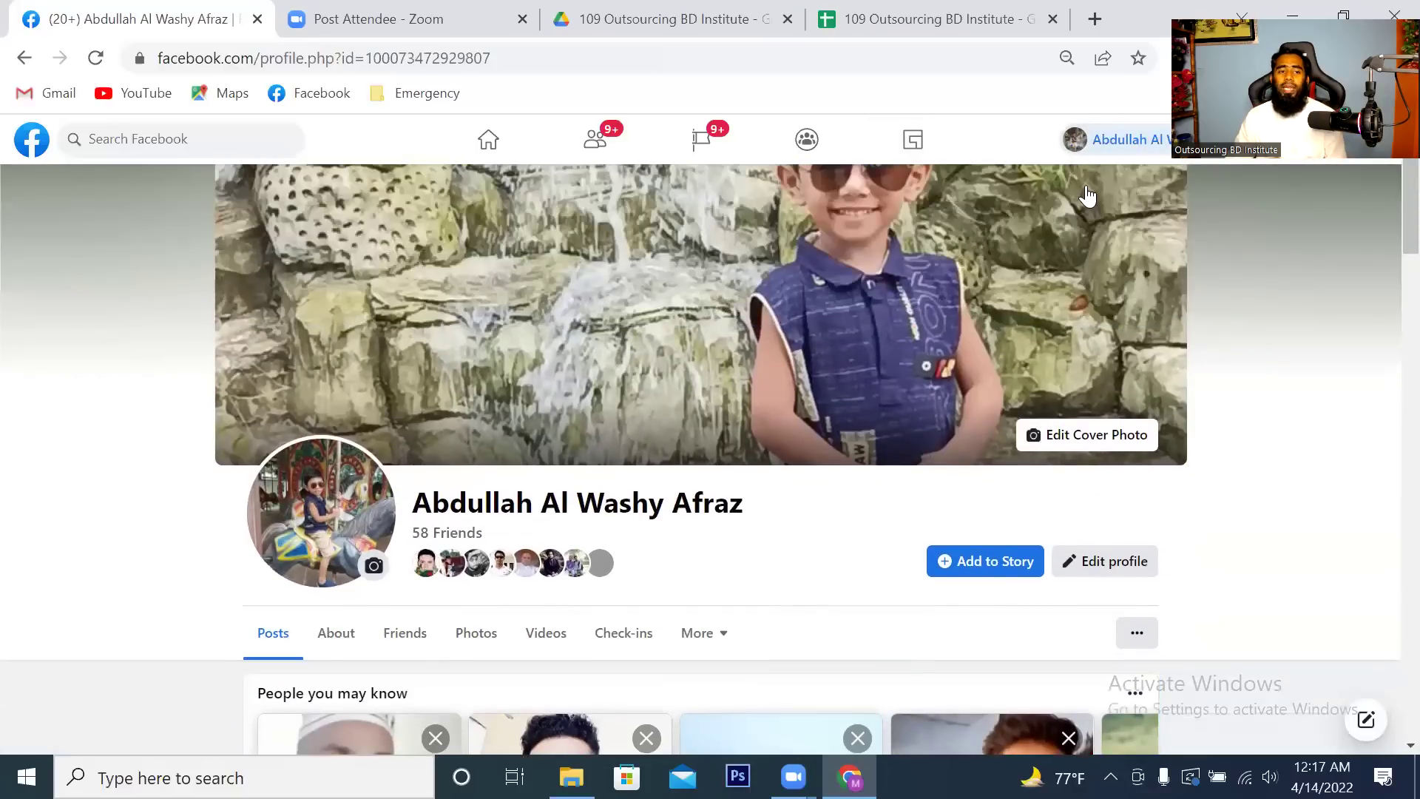
drag(103, 94, 104, 96)
scroll(911, 198, up, 1)
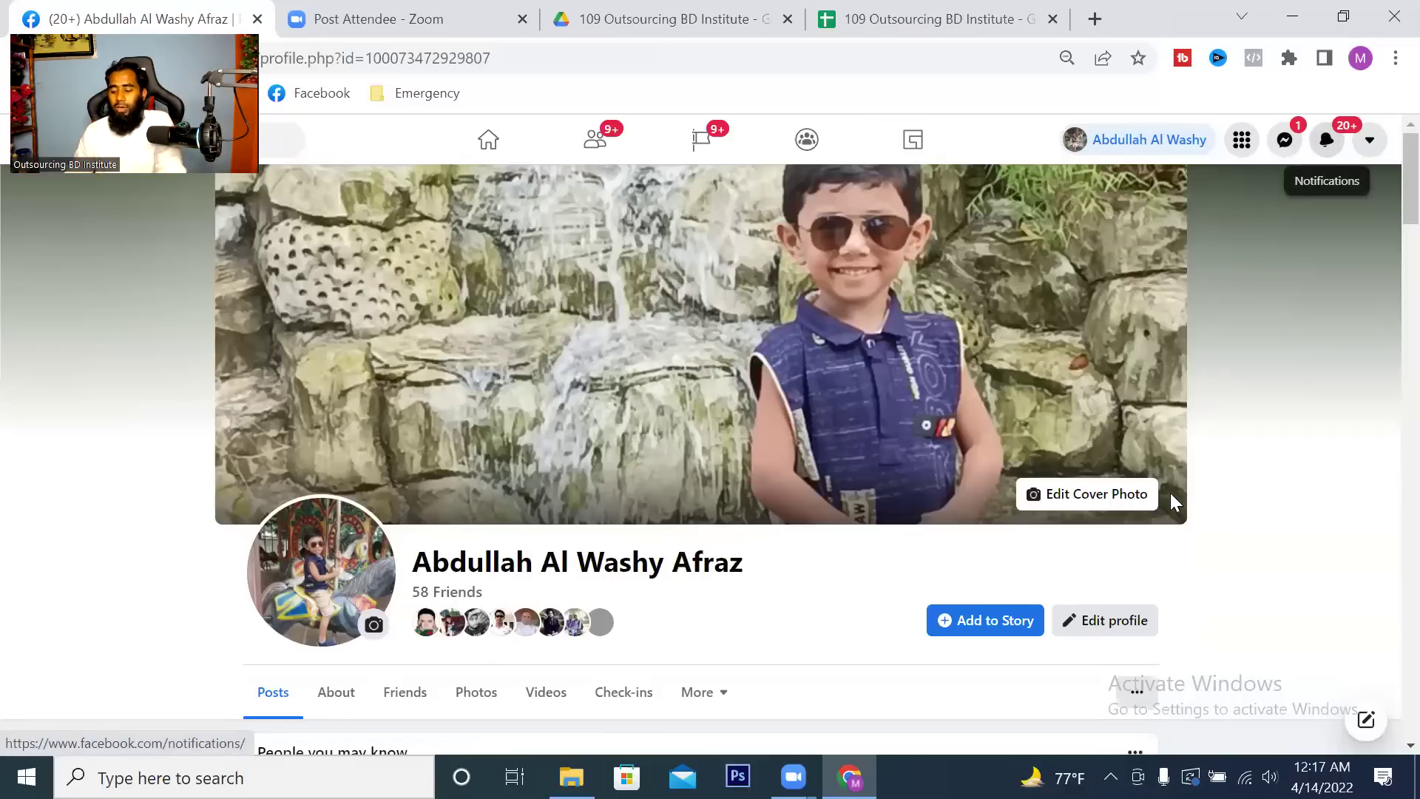
key(Print)
drag(1012, 82, 1399, 208)
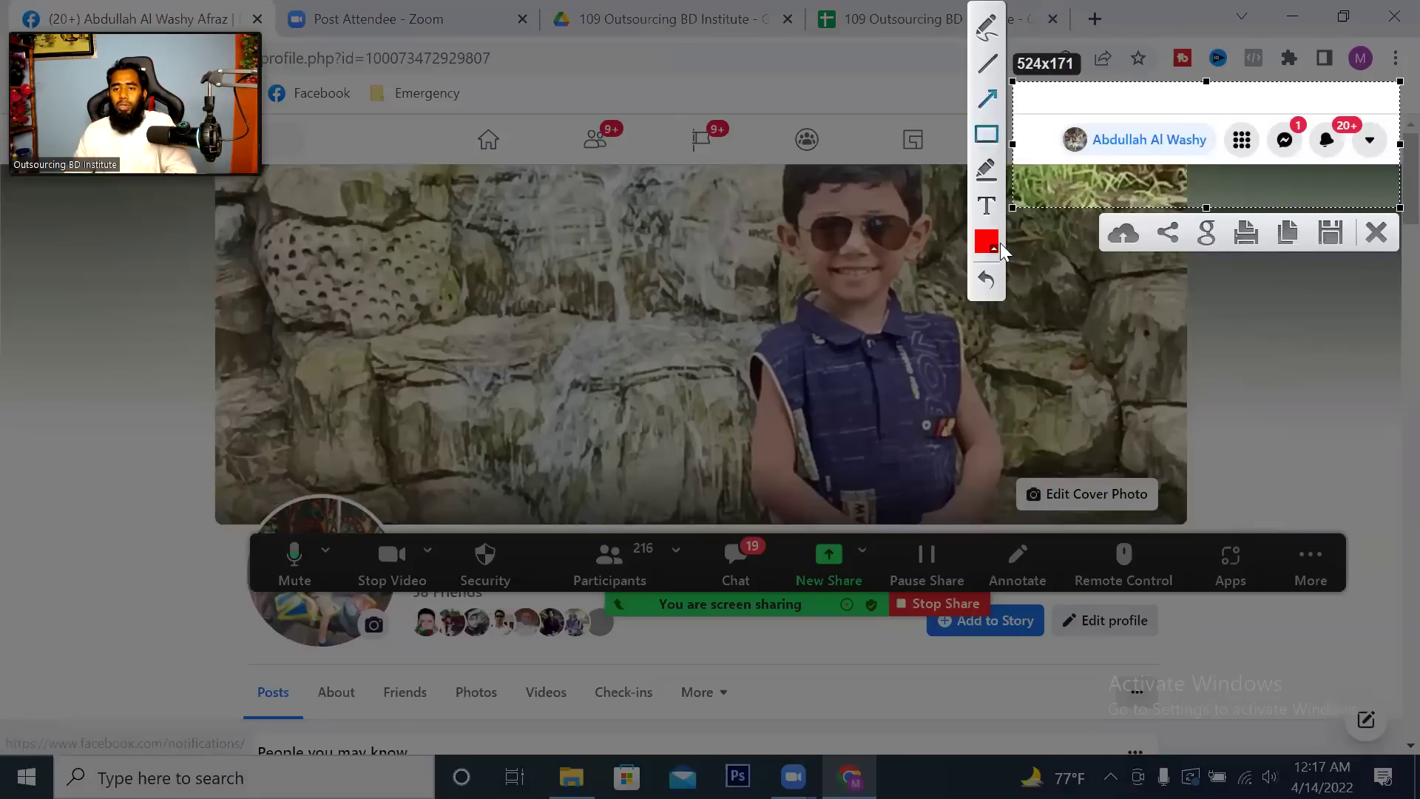
drag(994, 326, 1335, 128)
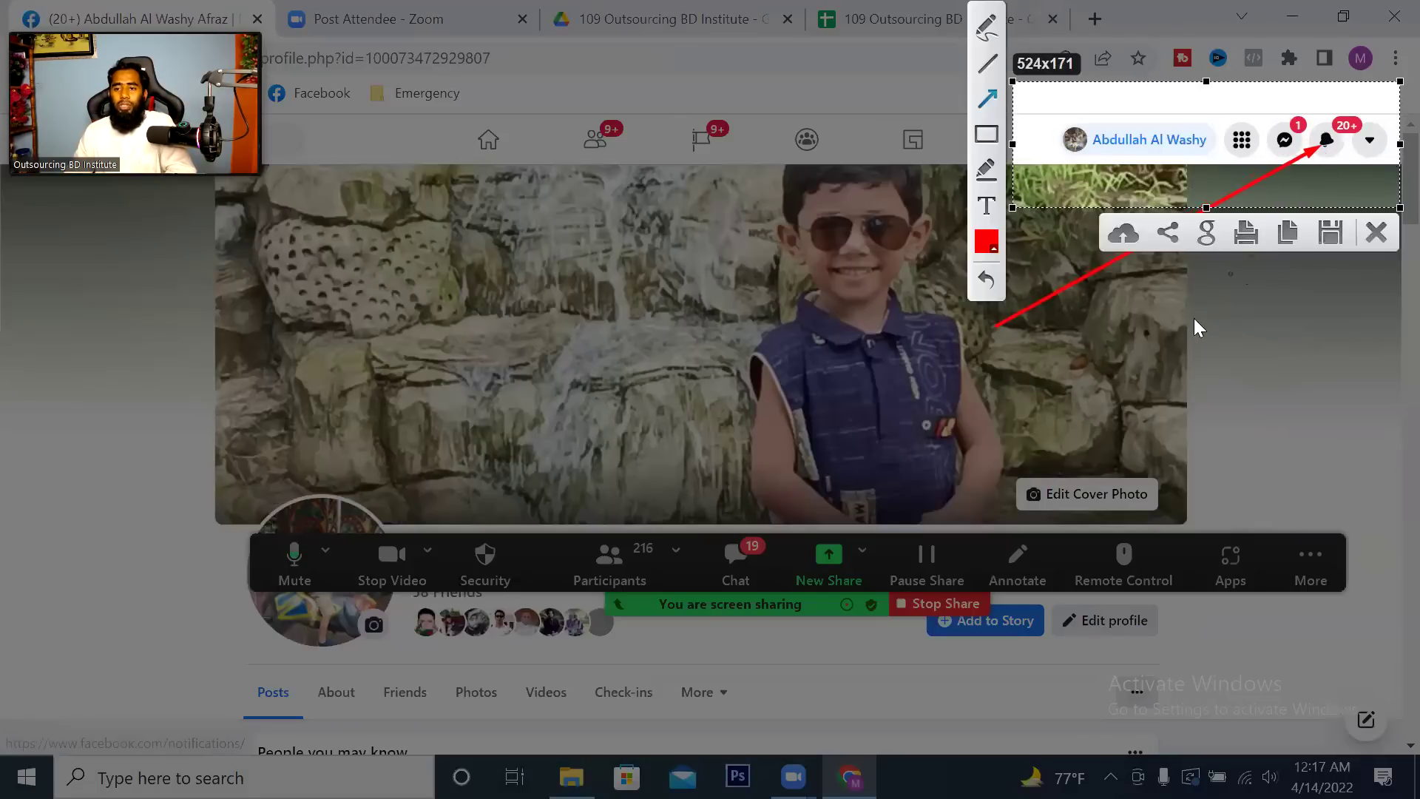
right_click(1249, 282)
click(1230, 434)
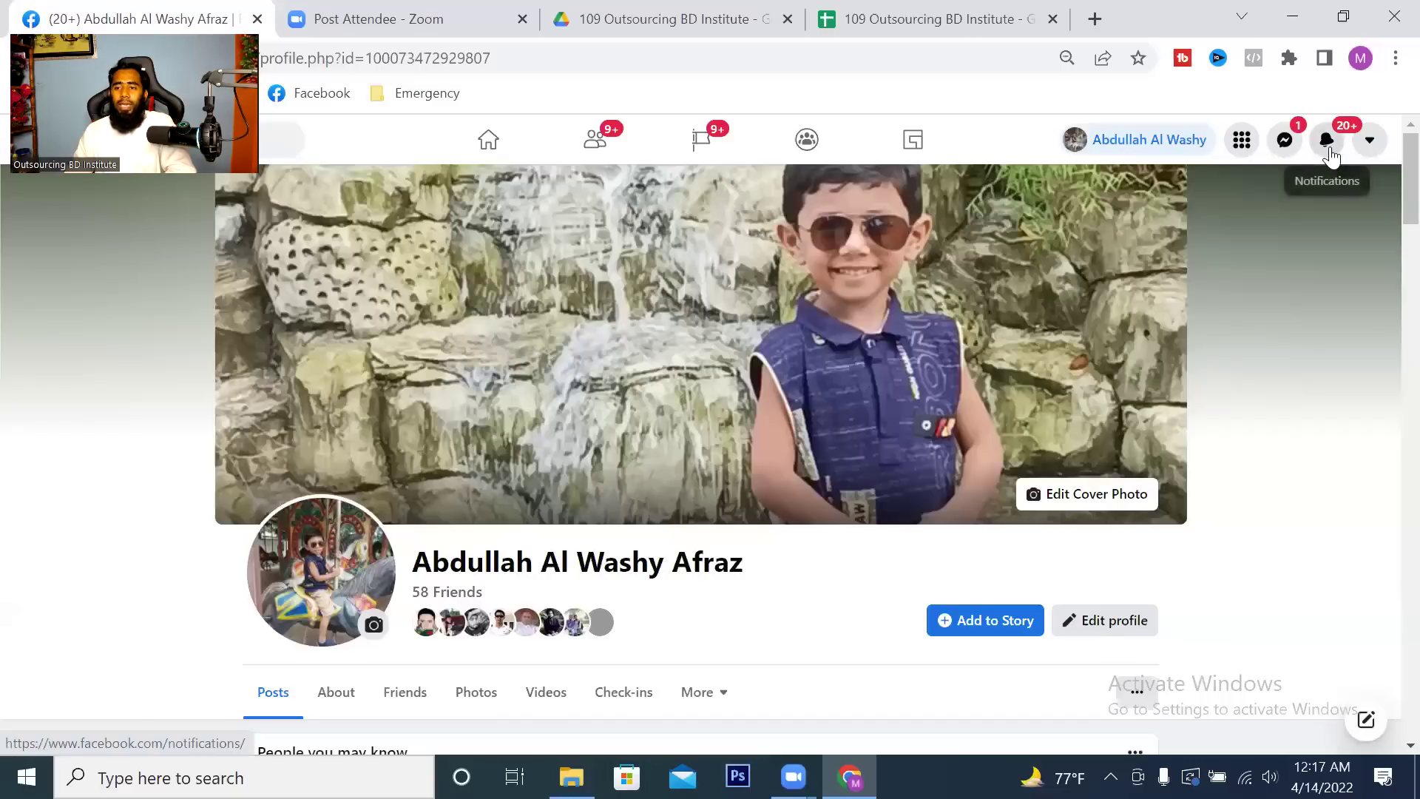
click(1327, 140)
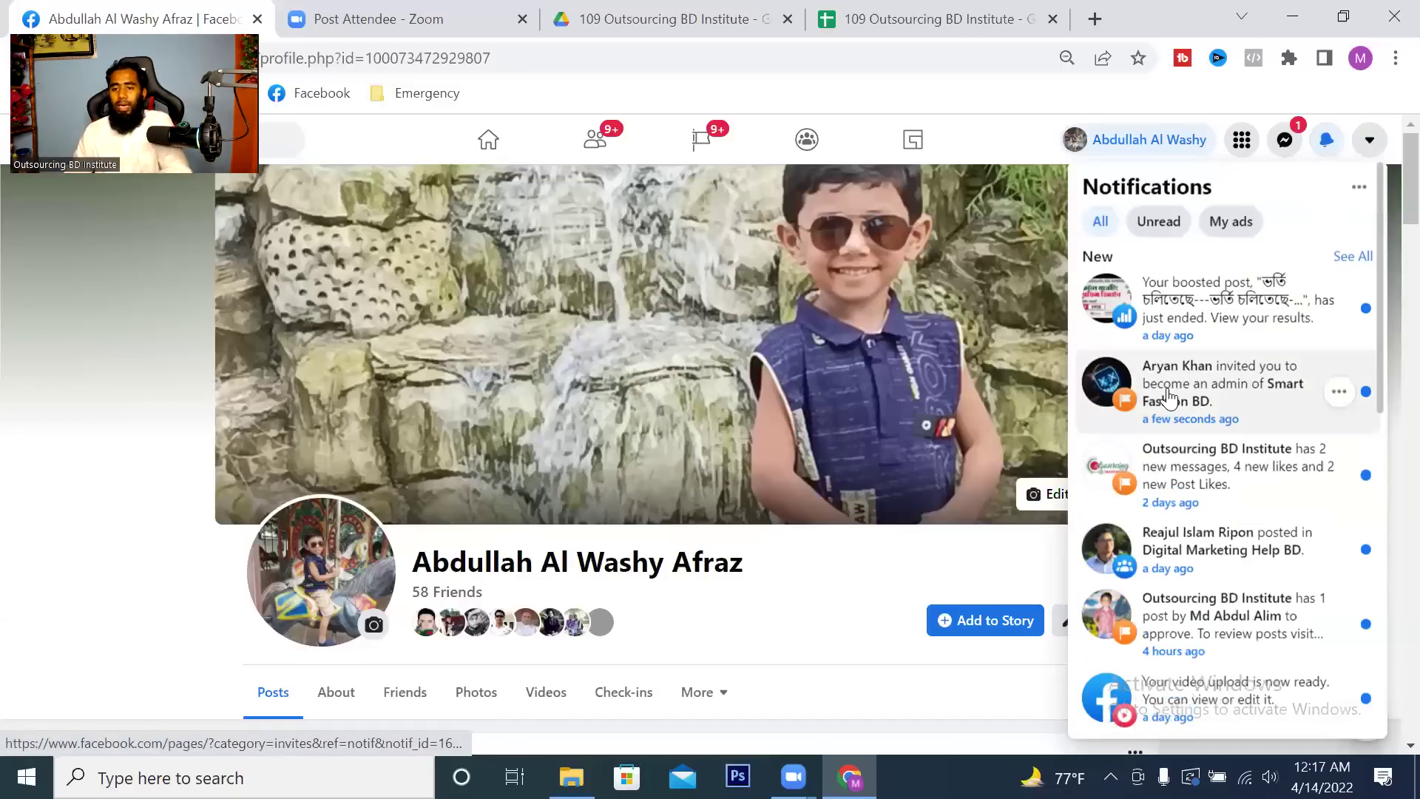
key(Print)
drag(993, 98, 1367, 479)
drag(1101, 354, 1329, 426)
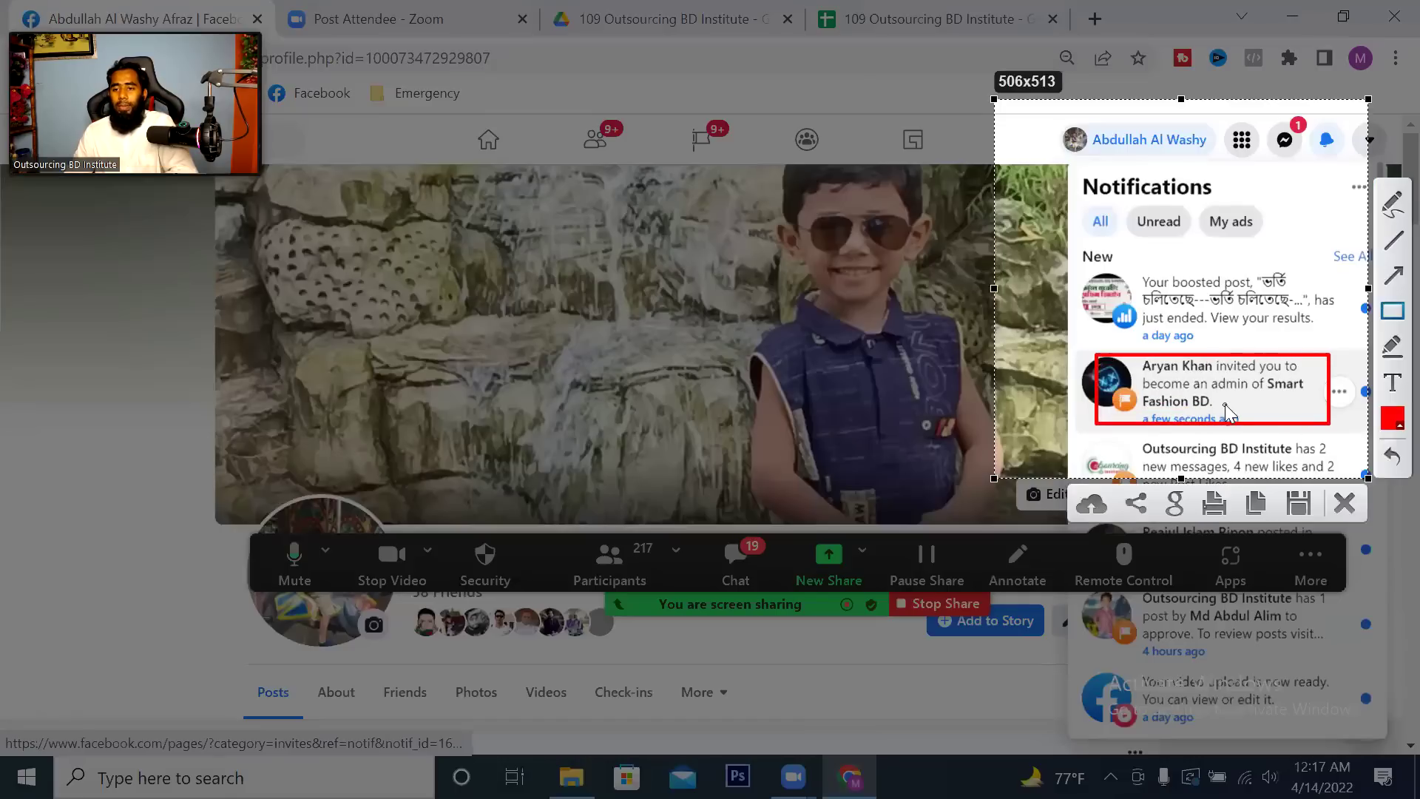
right_click(1216, 382)
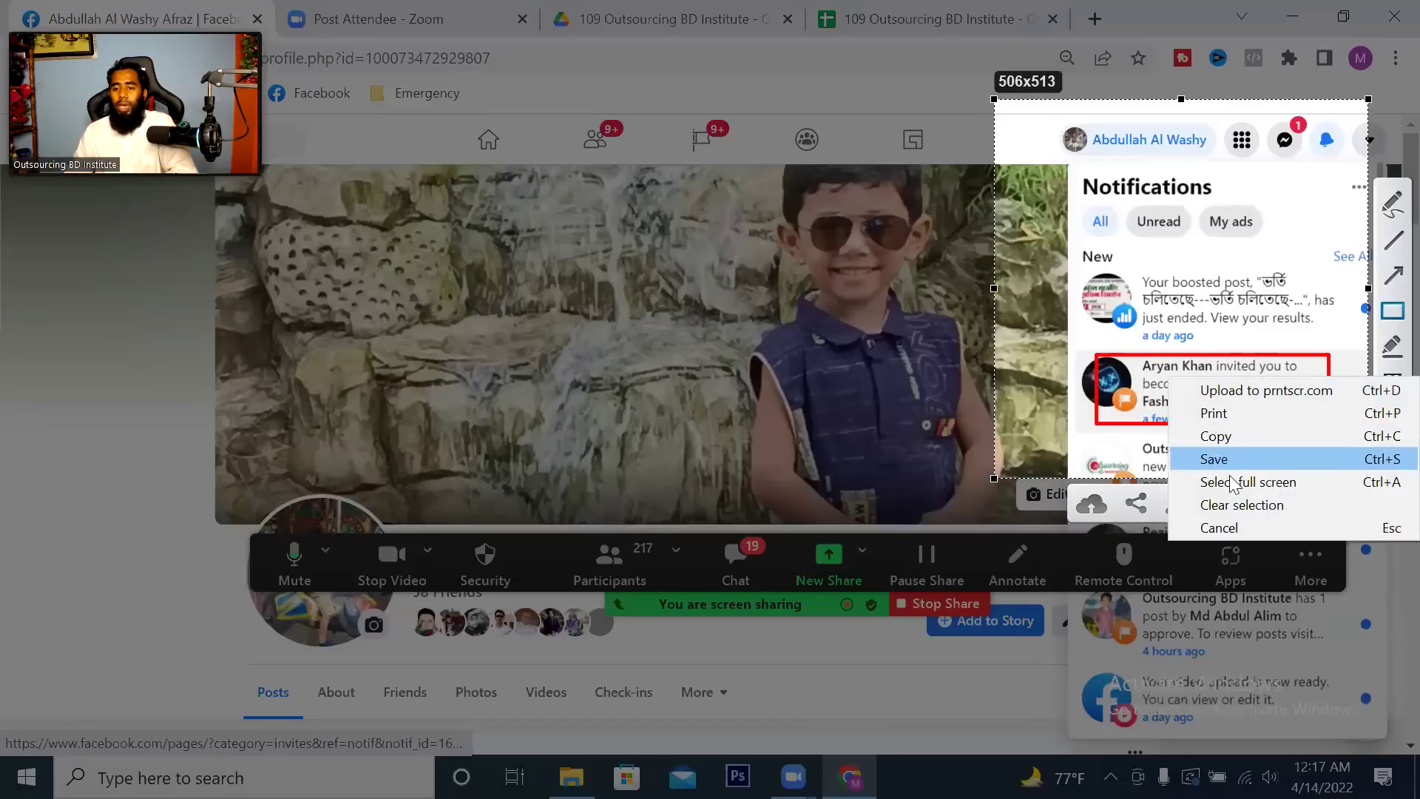
click(1242, 531)
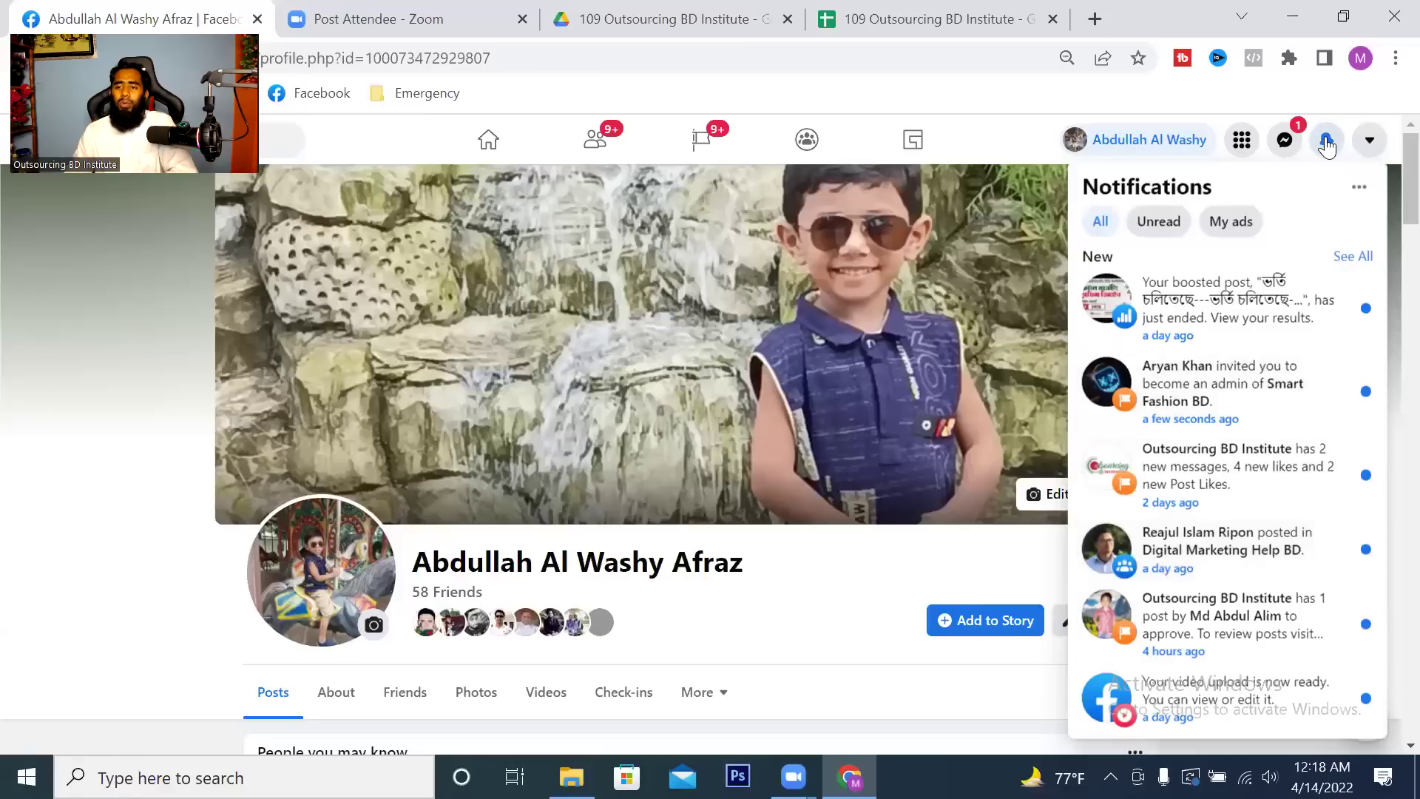
click(1320, 148)
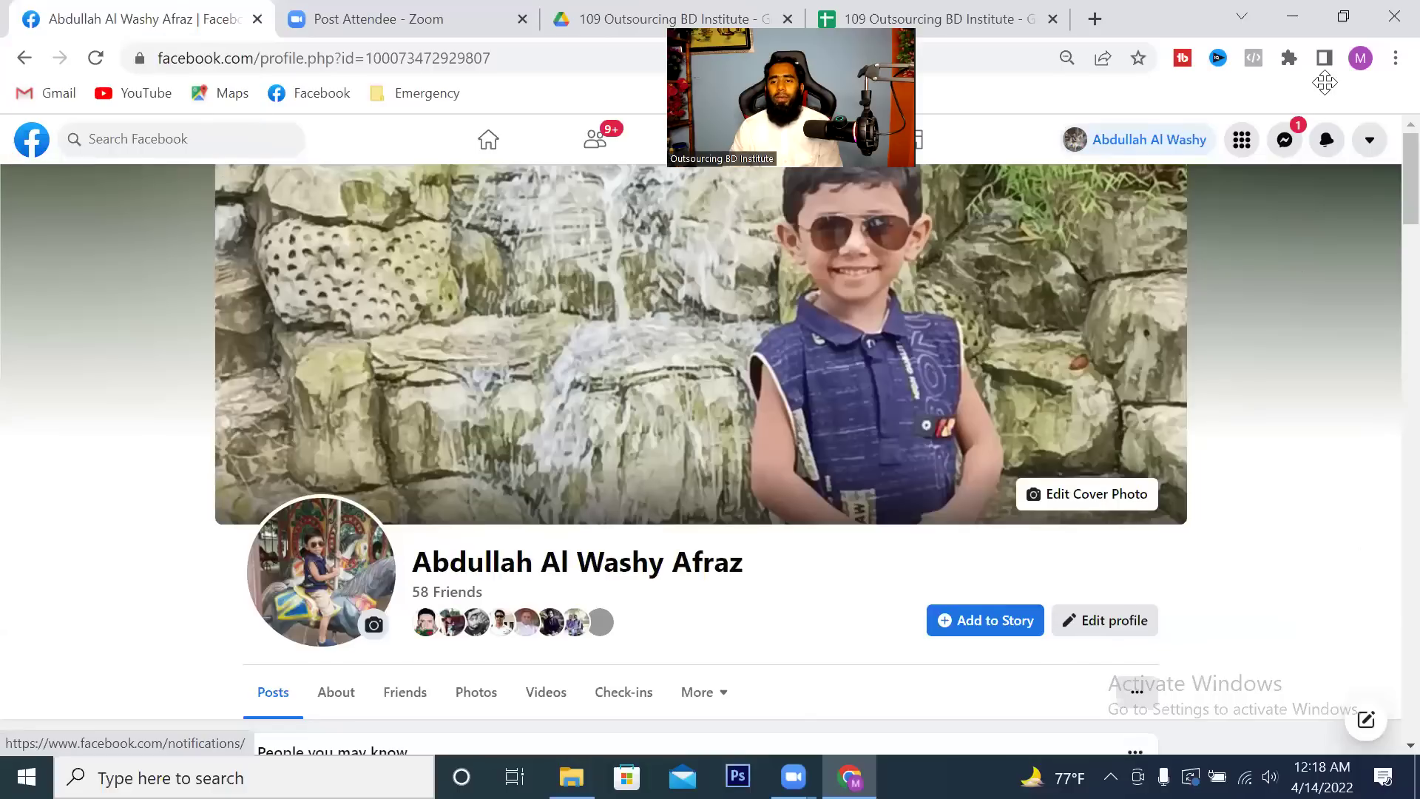
View the Smart Fashion BD admin invite on the Invitations page via the bell, then return Home.
click(1326, 140)
click(1204, 387)
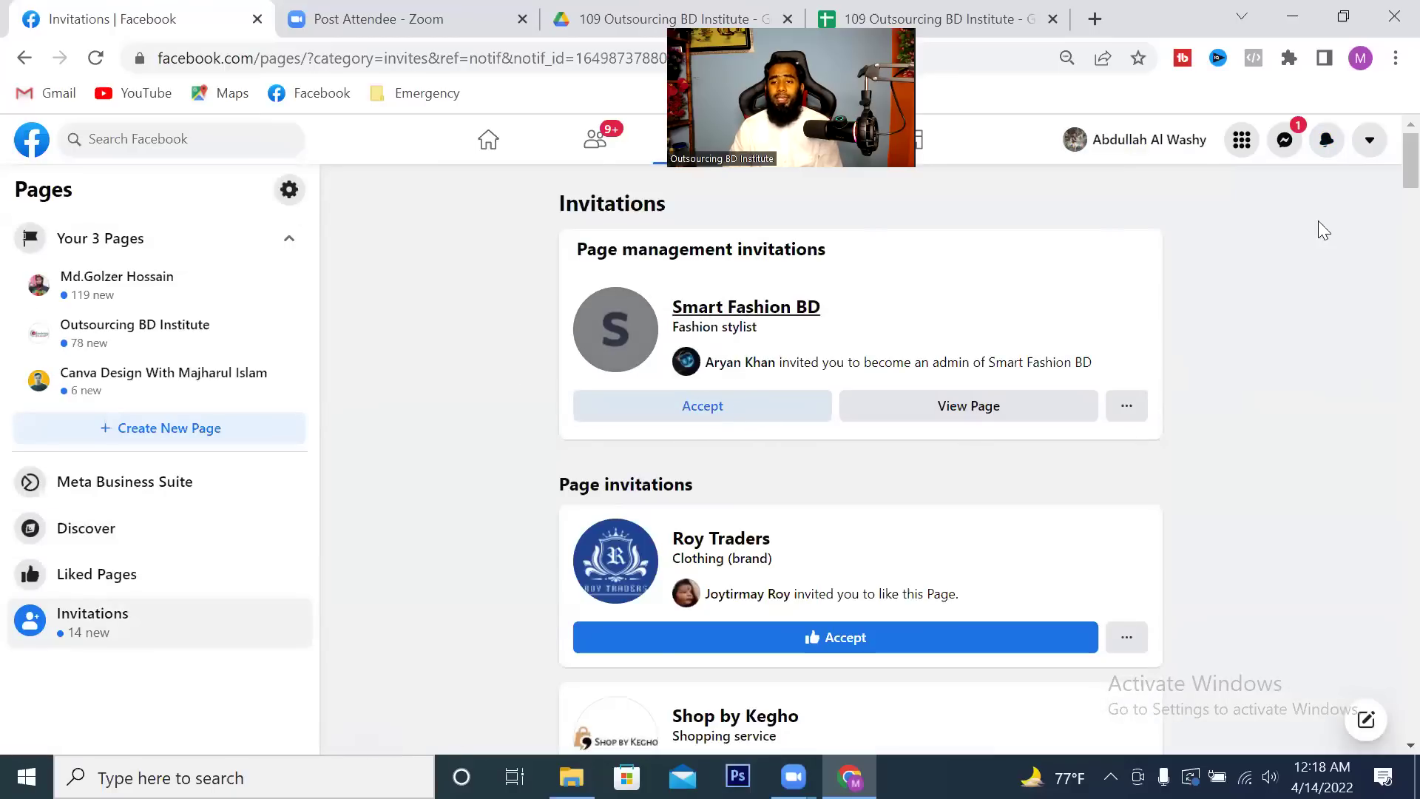
click(1326, 140)
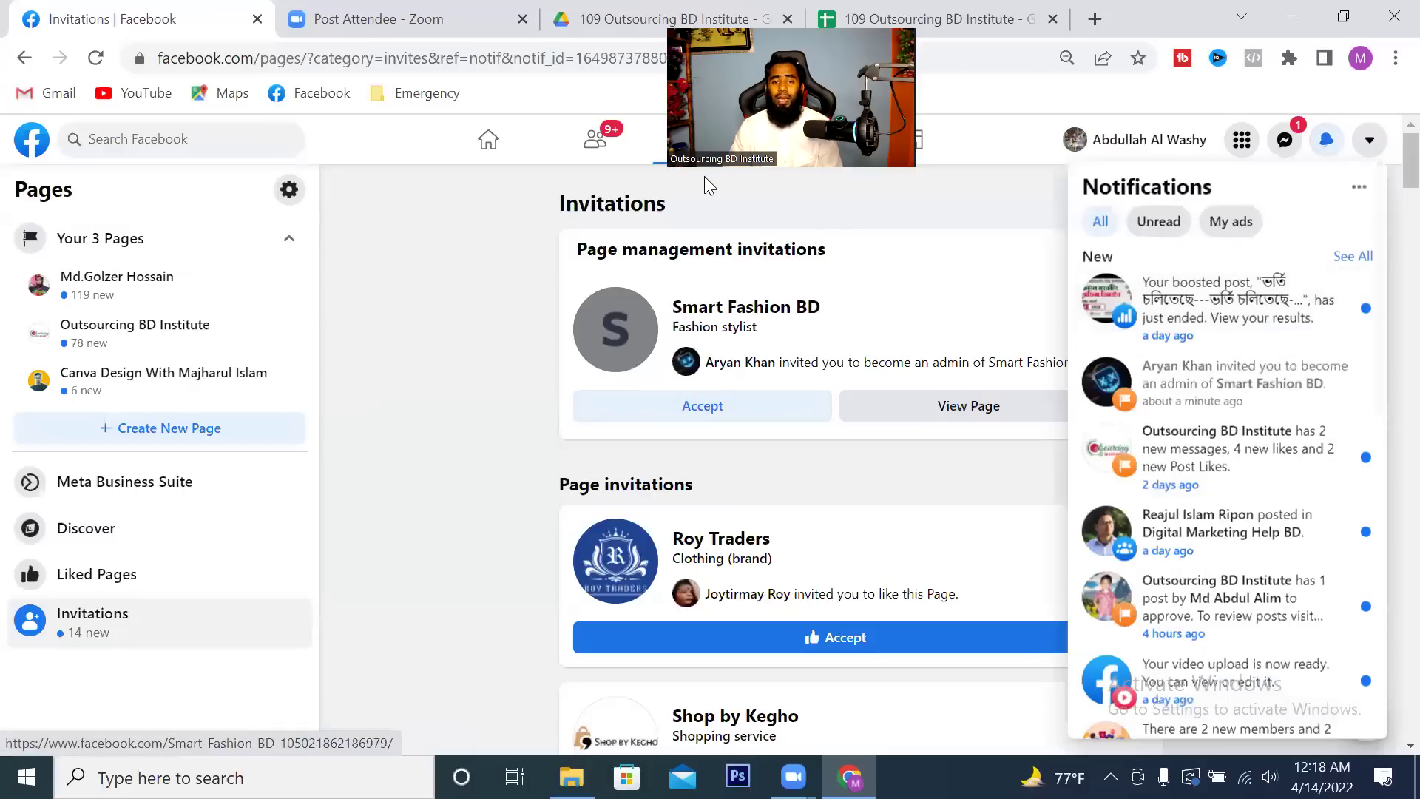
click(504, 144)
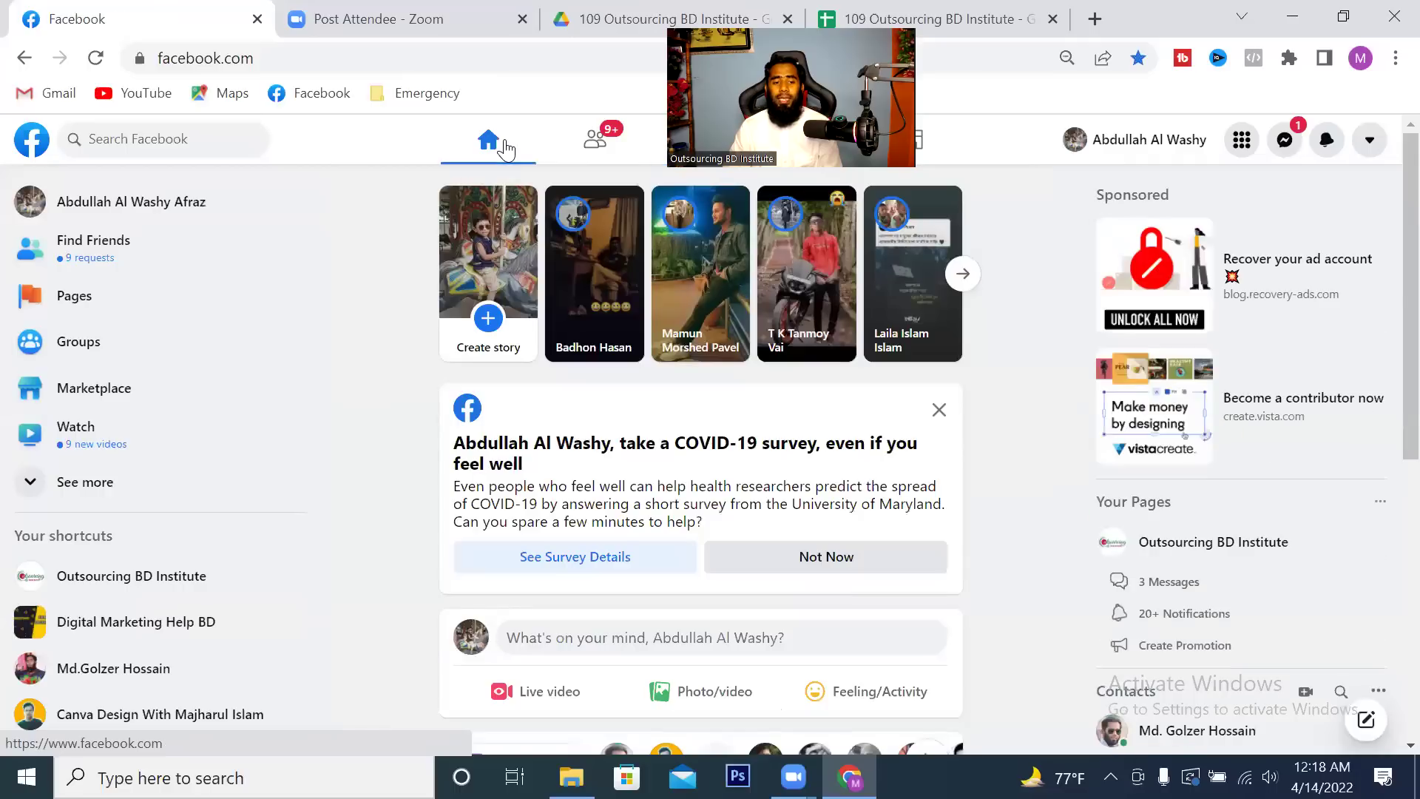
Expand the home feed sidebar with See more to list Ad Centre, Ads Manager, Events and Fundraisers.
scroll(115, 377, down, 1)
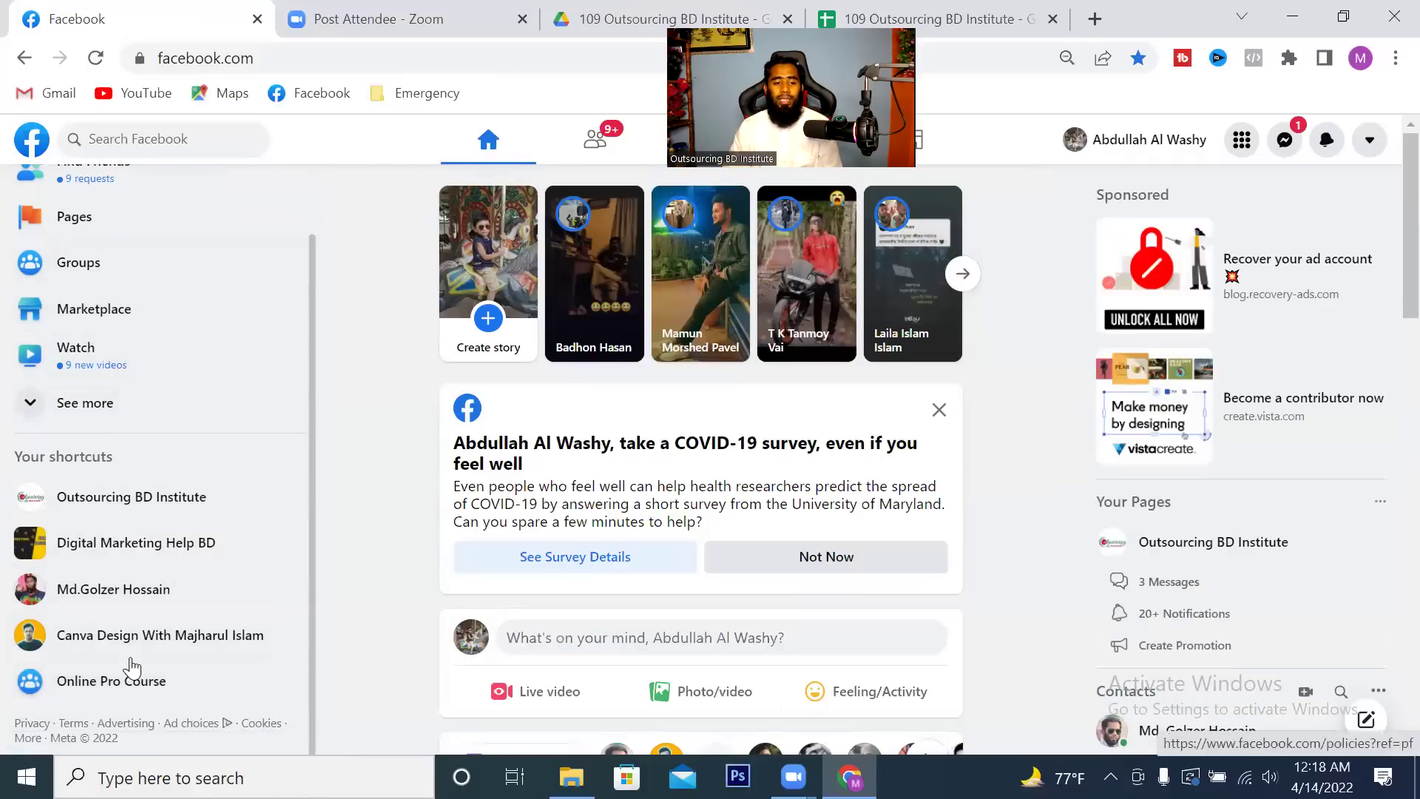
scroll(127, 629, up, 1)
scroll(127, 588, up, 1)
click(211, 480)
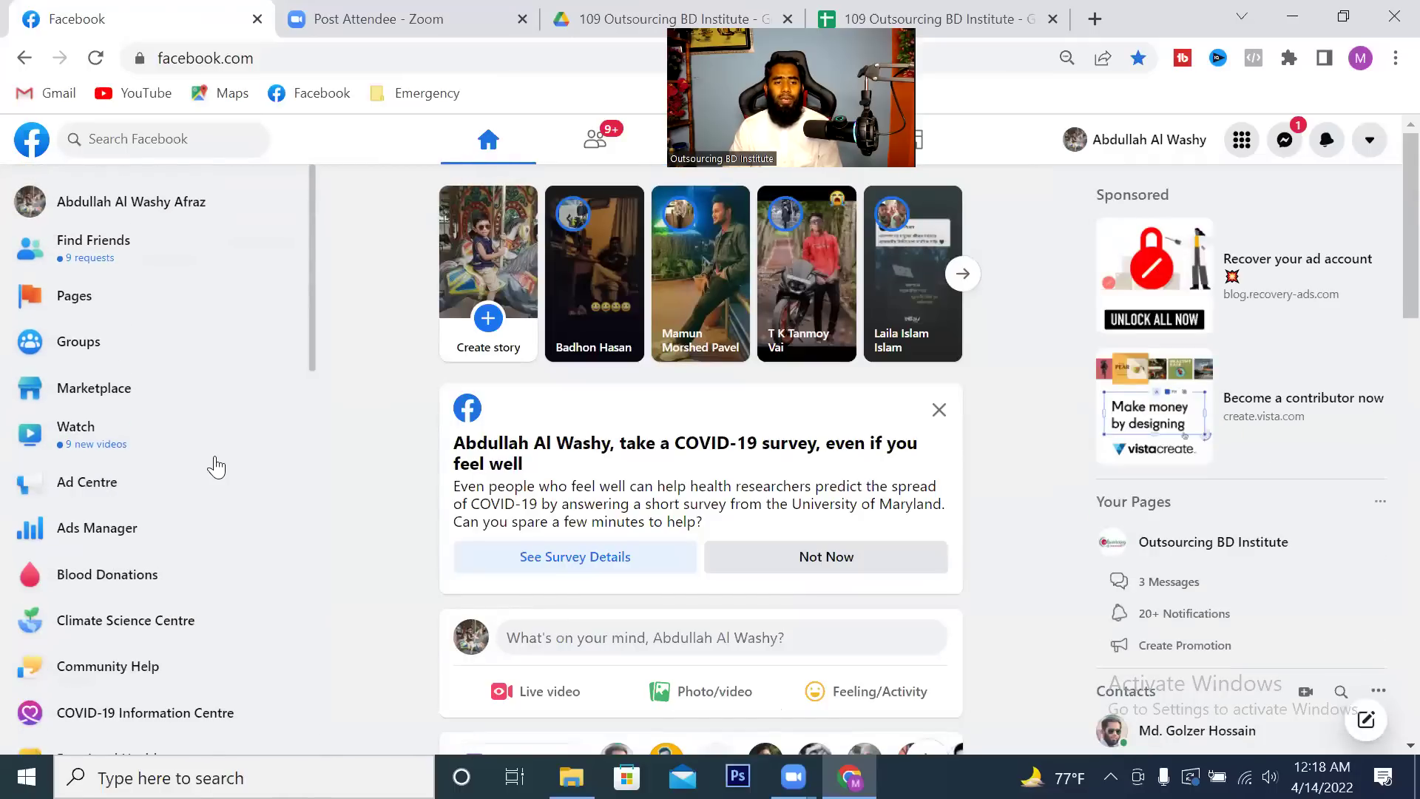
scroll(234, 442, down, 12)
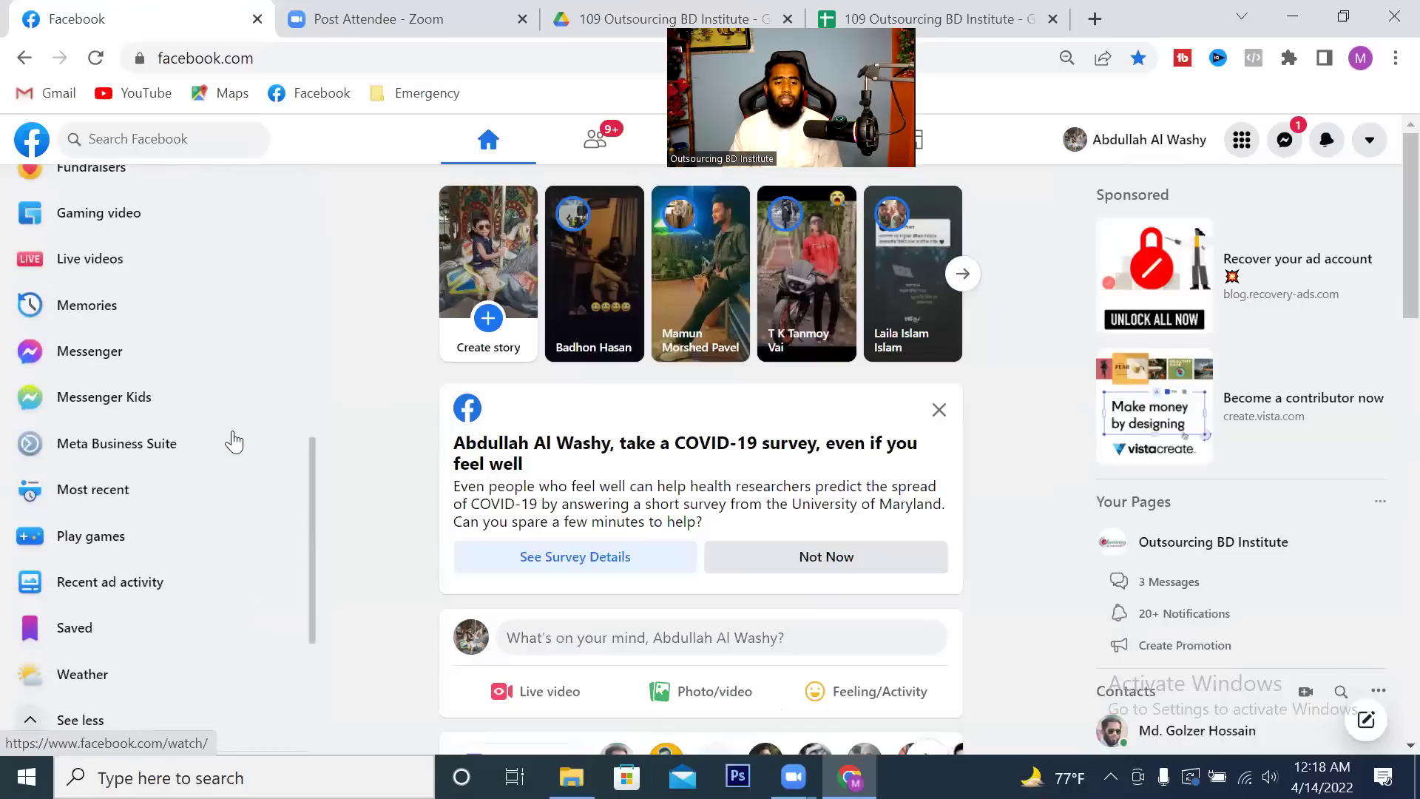
scroll(234, 441, down, 1)
scroll(197, 507, up, 4)
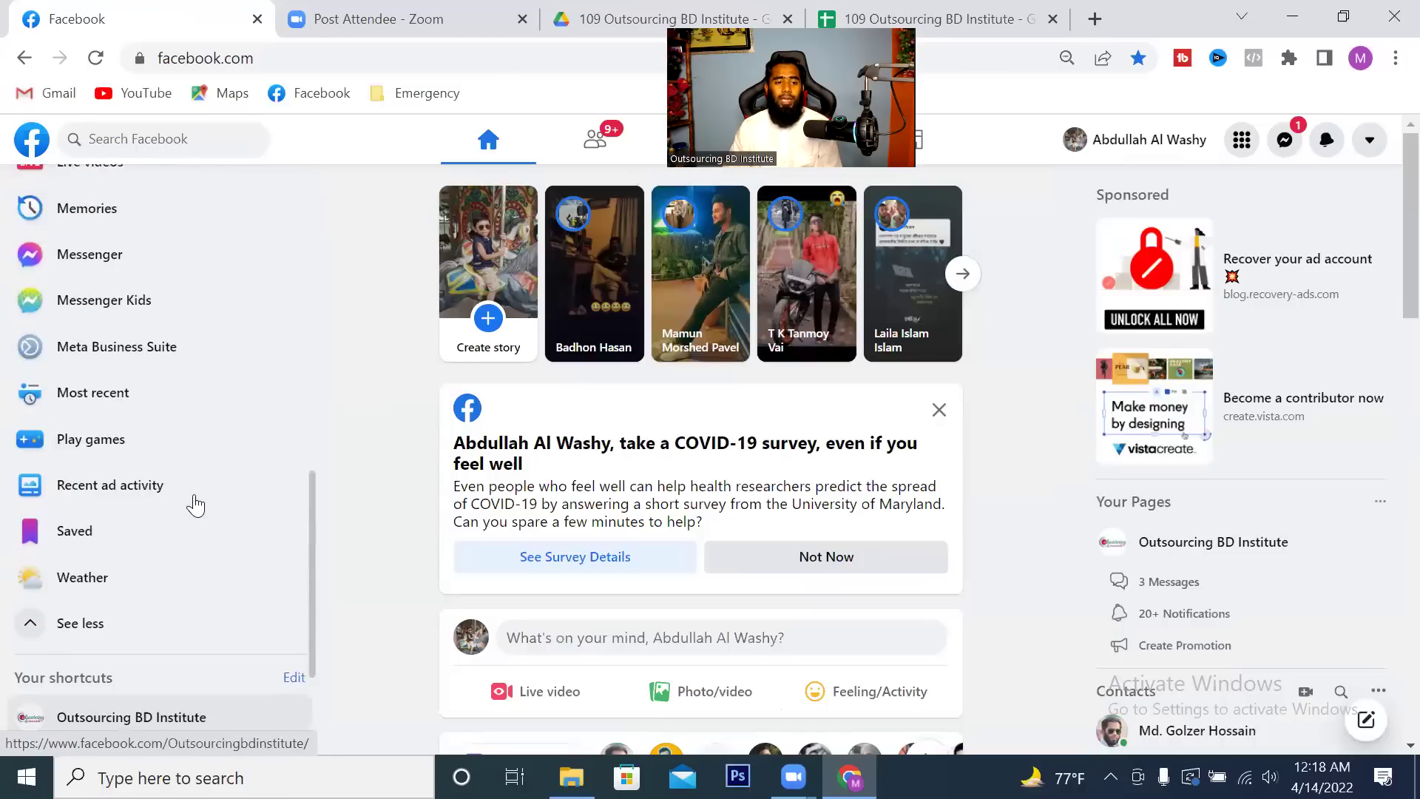
scroll(193, 504, up, 6)
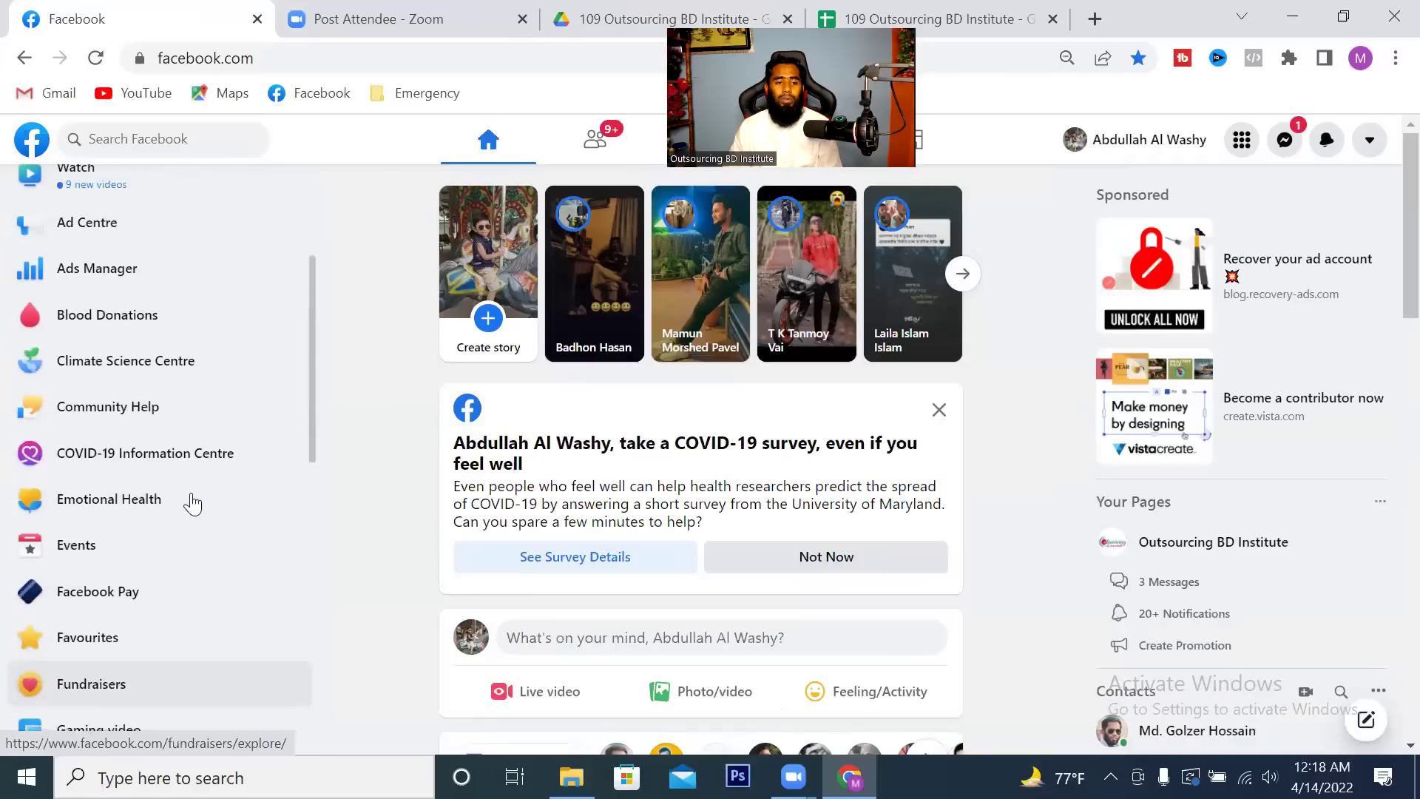
scroll(192, 504, up, 2)
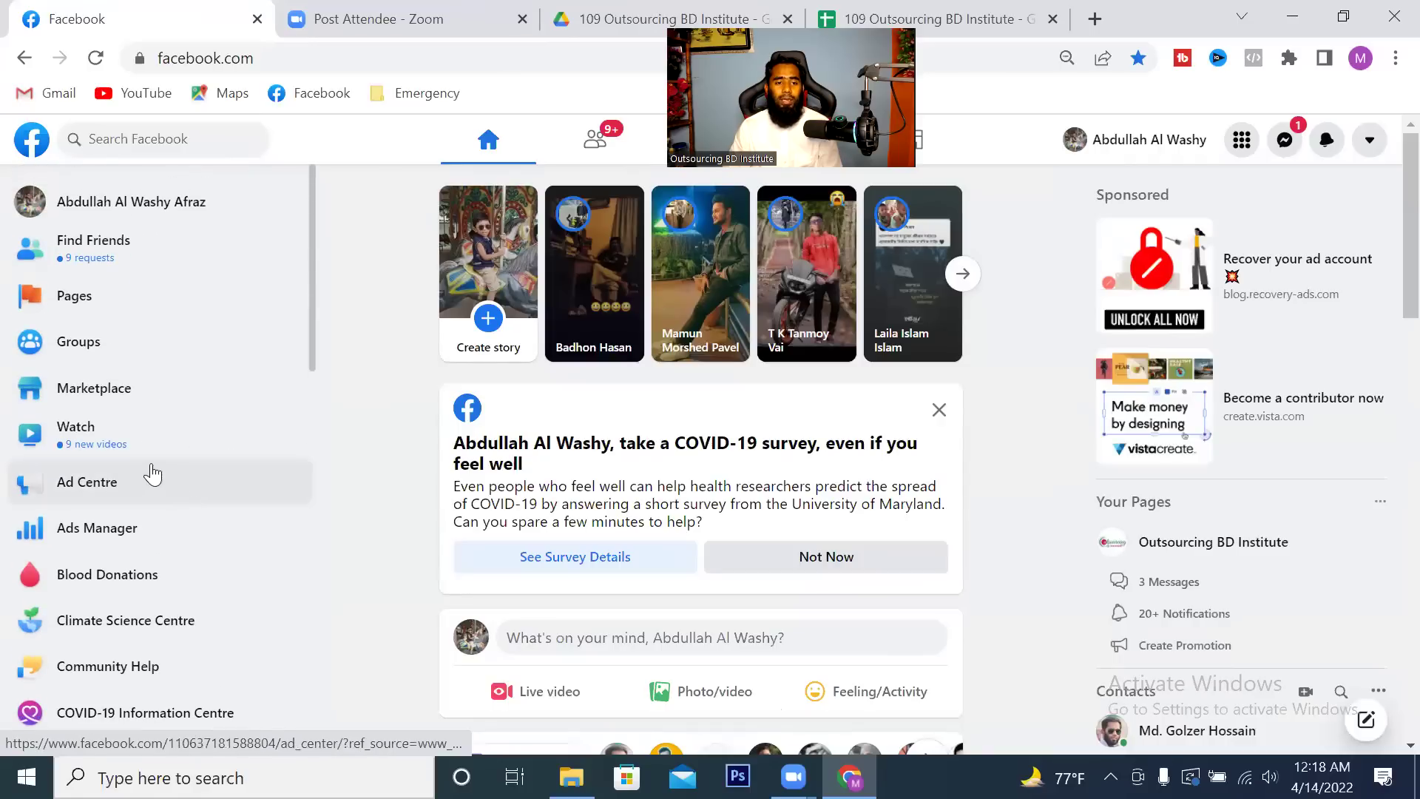
Open Pages in the left sidebar to show the three pages you manage.
scroll(104, 414, down, 3)
scroll(102, 425, up, 3)
click(127, 309)
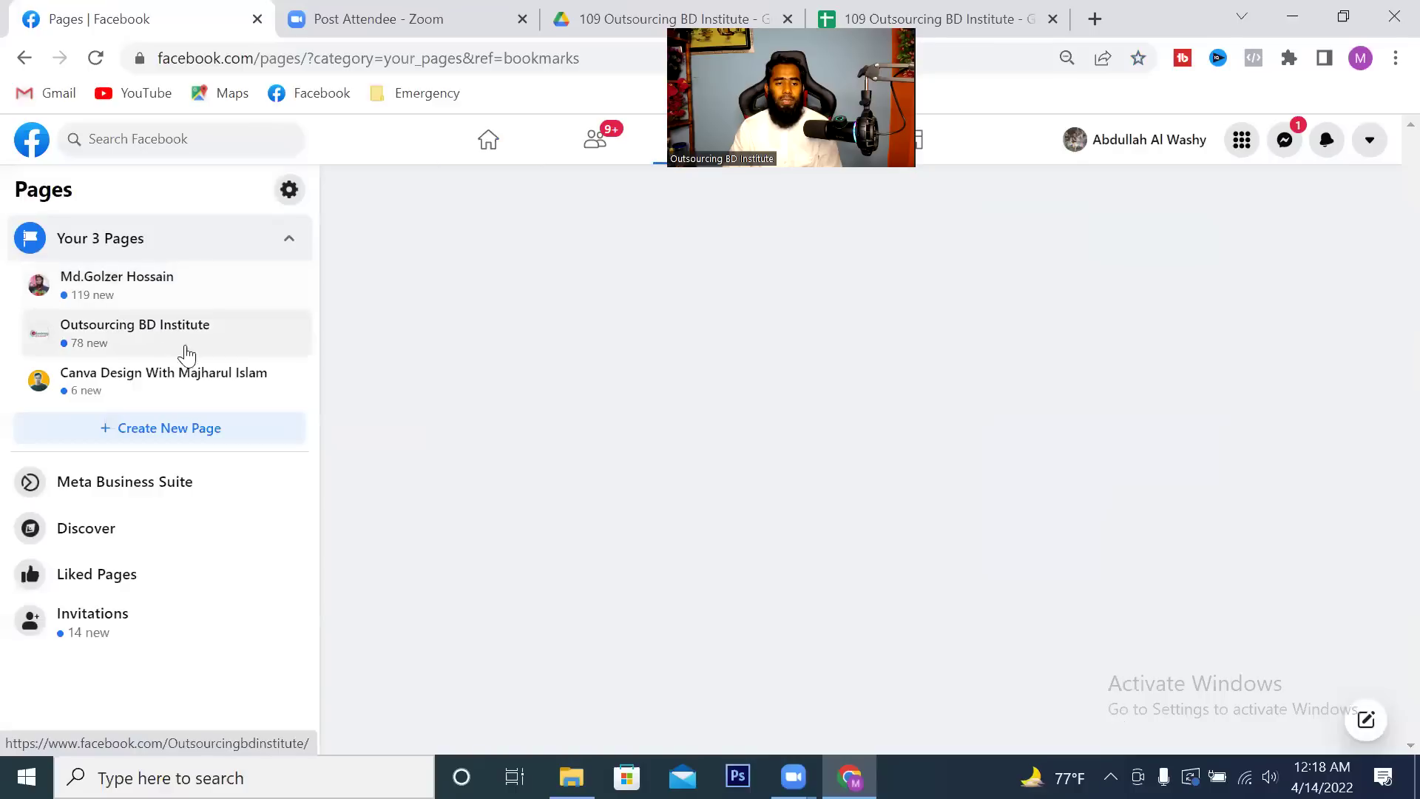
click(488, 148)
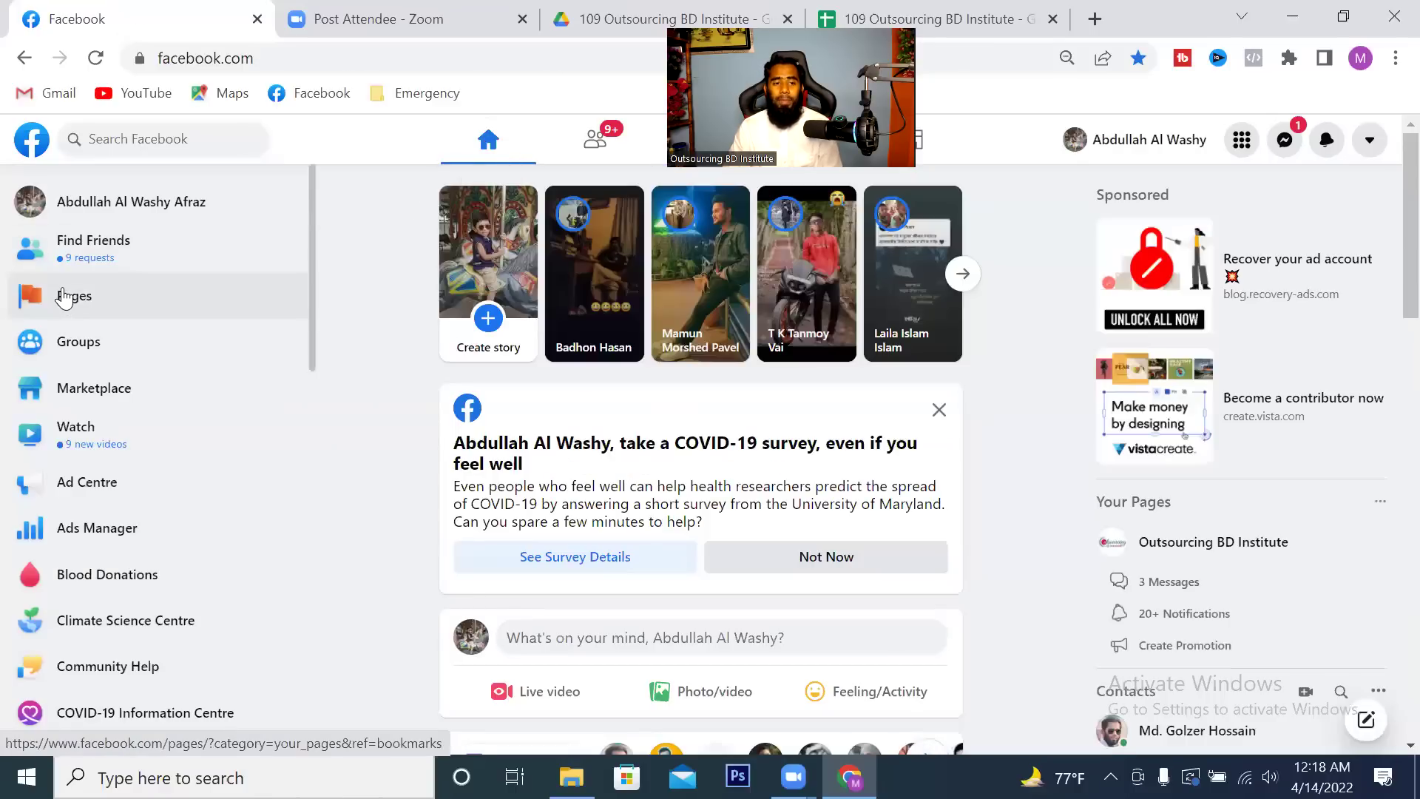
click(65, 297)
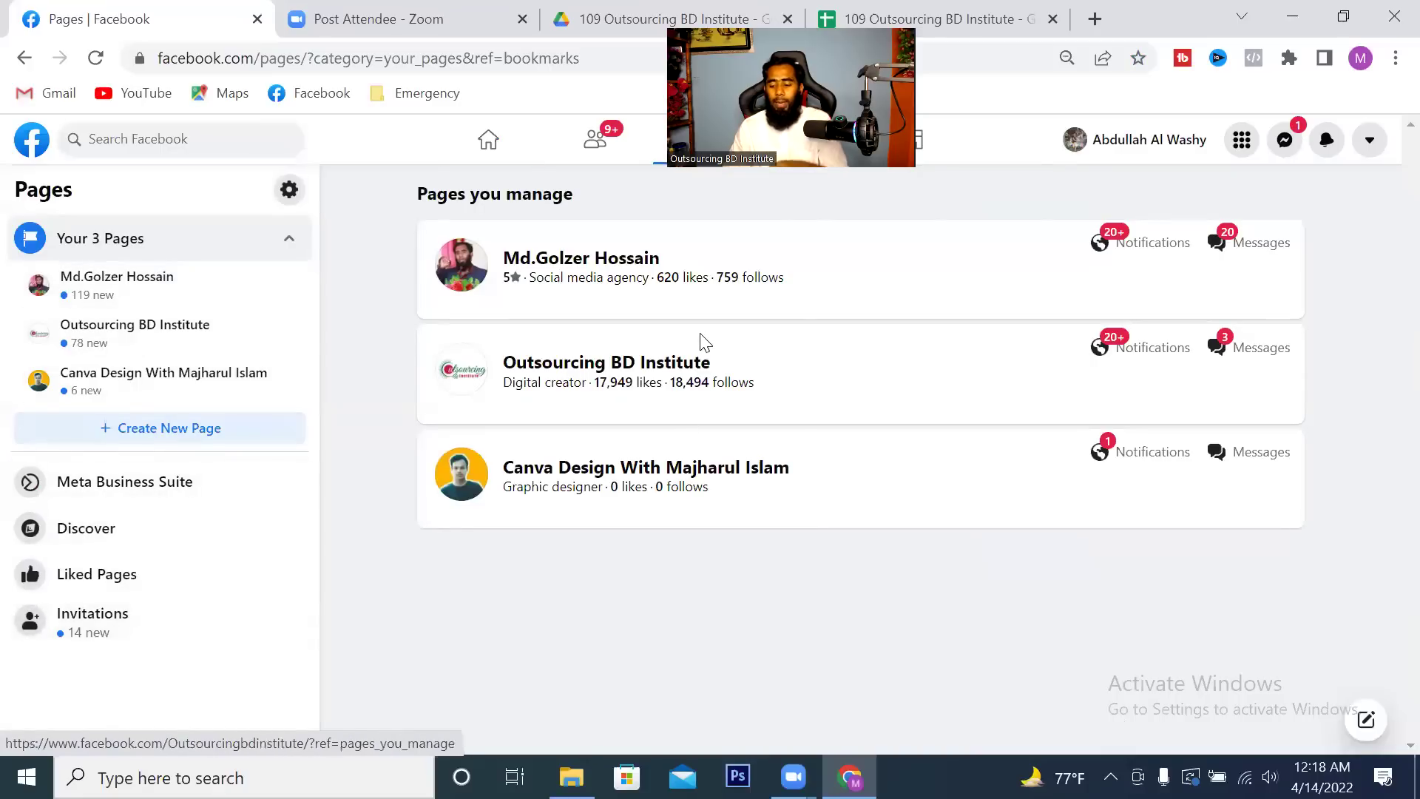
Capture the Pages you manage list with Lightshot, draw an arrow at it, then cancel.
key(Print)
mouse_move(369, 170)
mouse_down()
mouse_move(983, 453)
mouse_move(1343, 559)
mouse_up()
drag(192, 192, 660, 367)
right_click(699, 260)
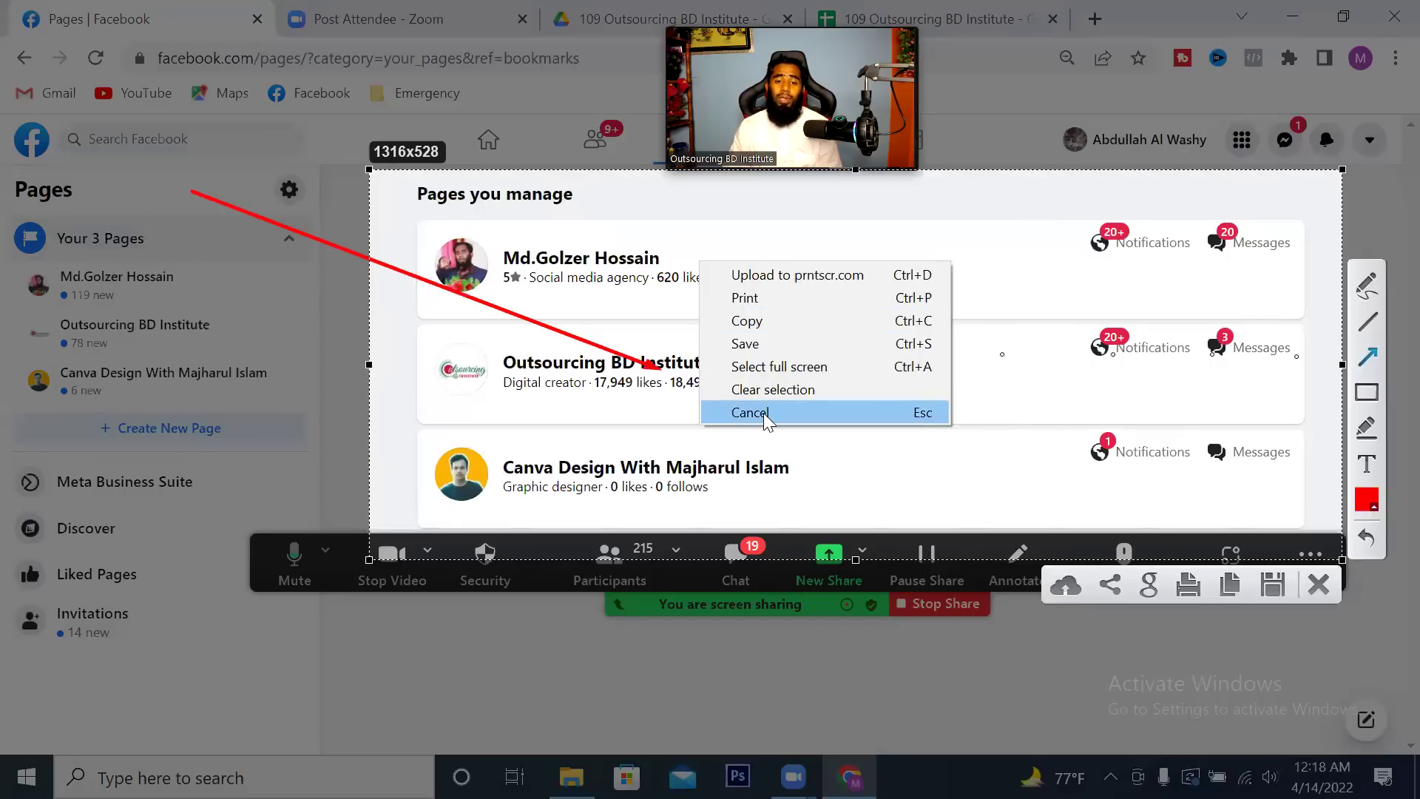
click(765, 417)
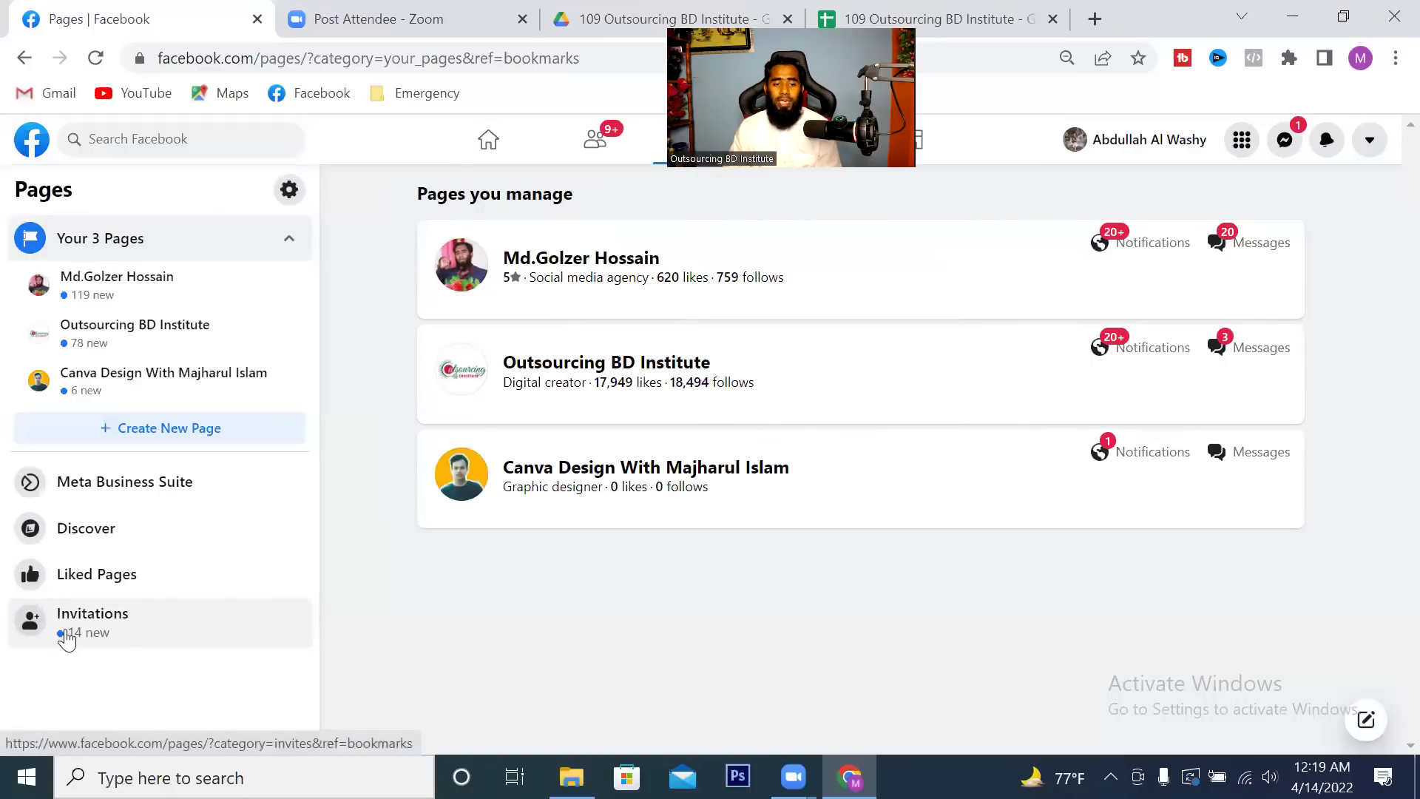
Accept the Smart Fashion BD admin invitation, then go Home and open Pages you manage.
click(149, 641)
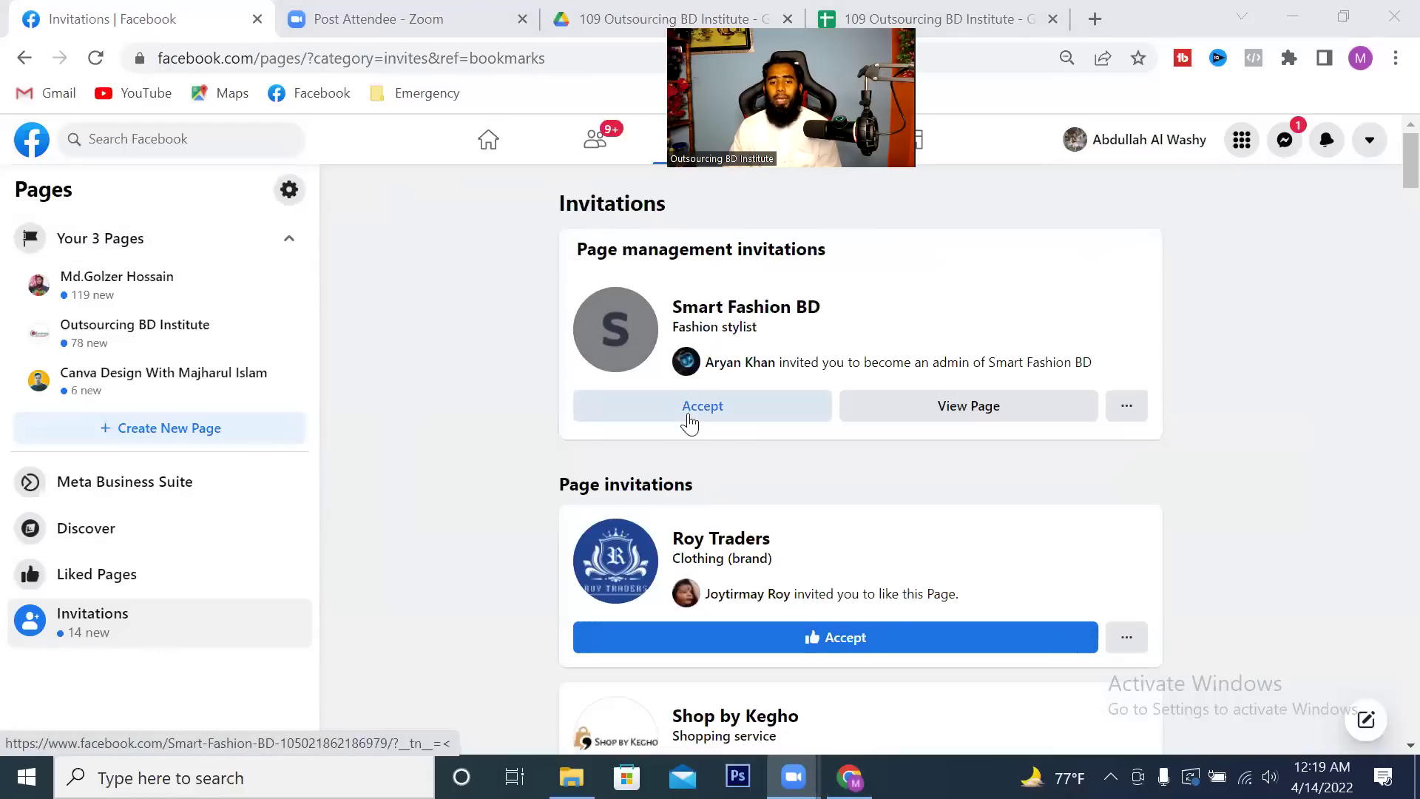
drag(817, 363, 928, 359)
drag(1086, 362, 1083, 361)
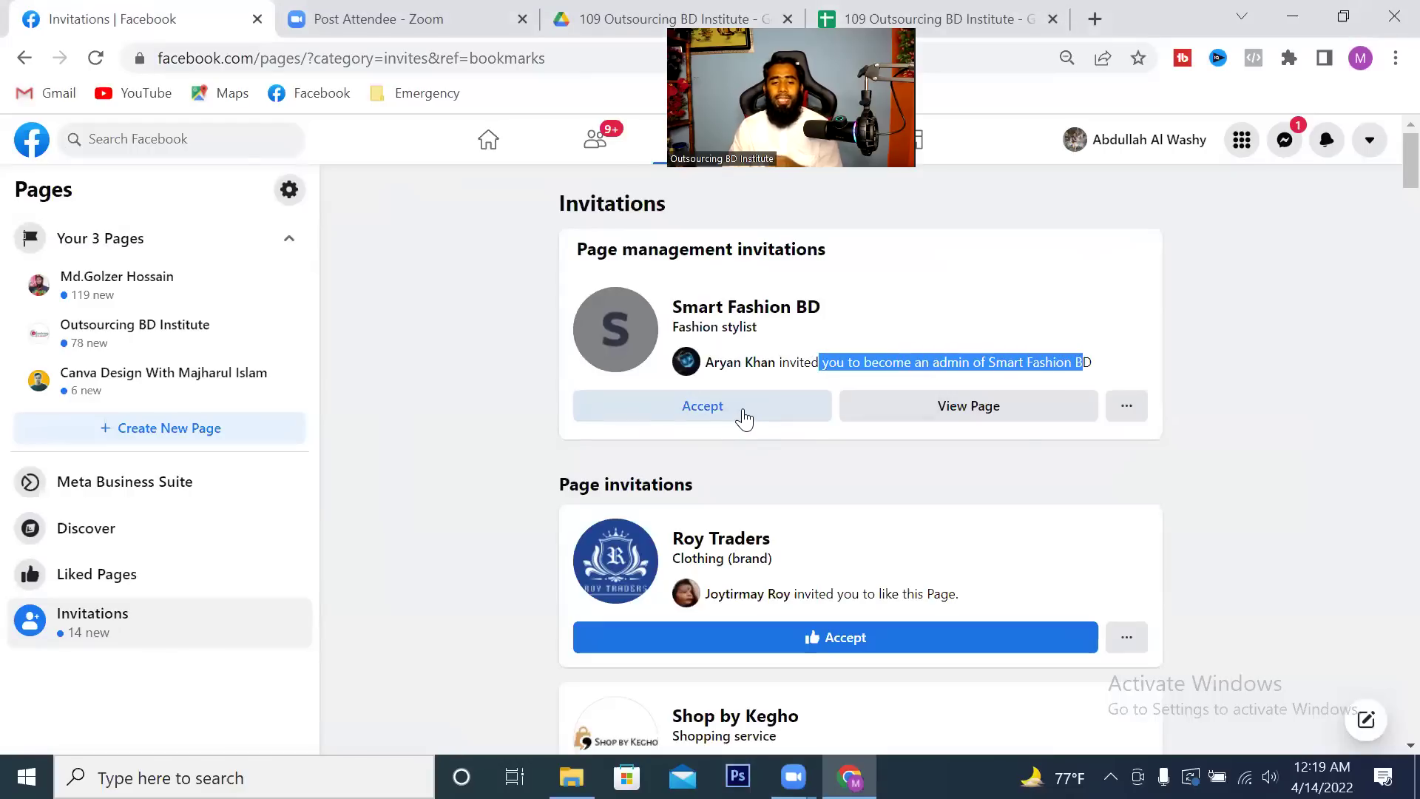
click(742, 413)
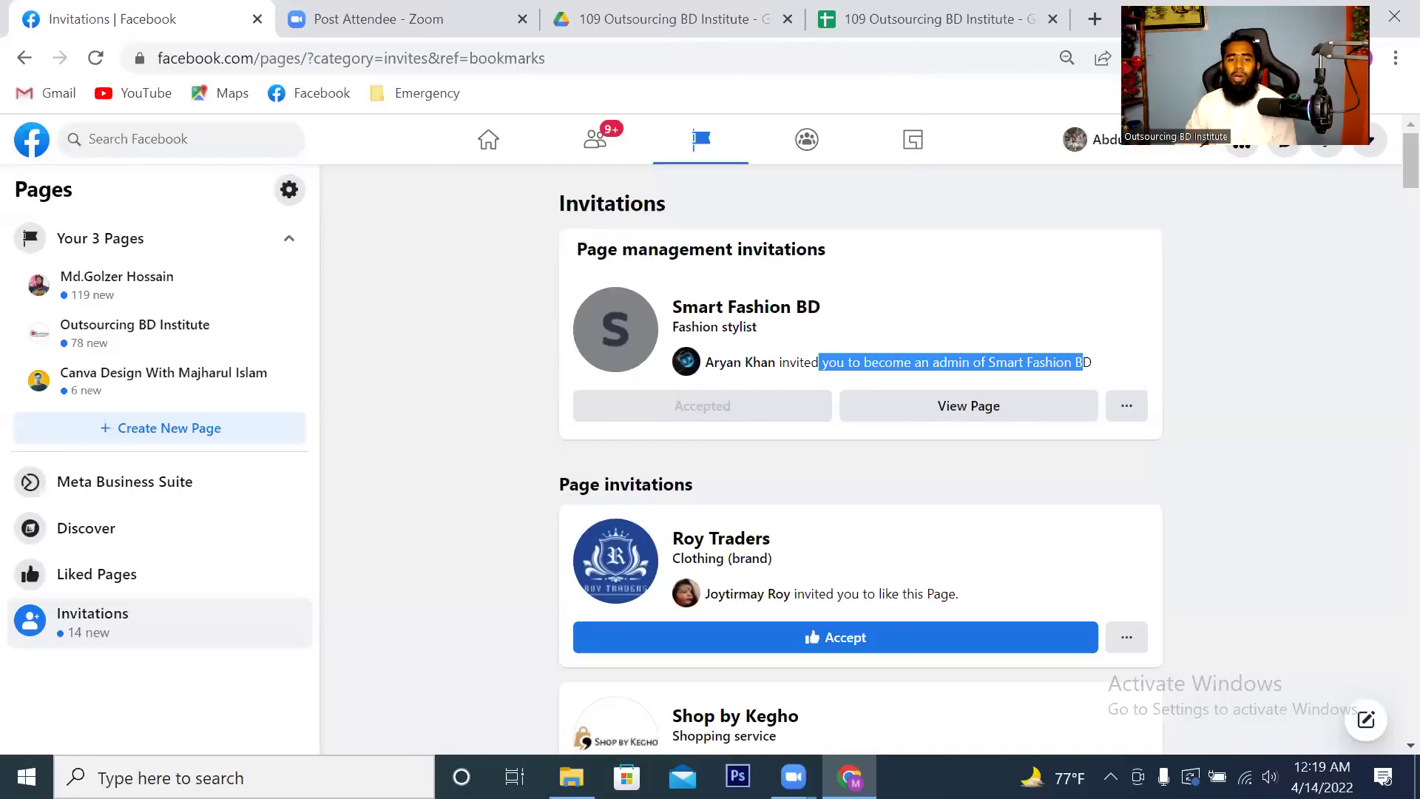
click(479, 152)
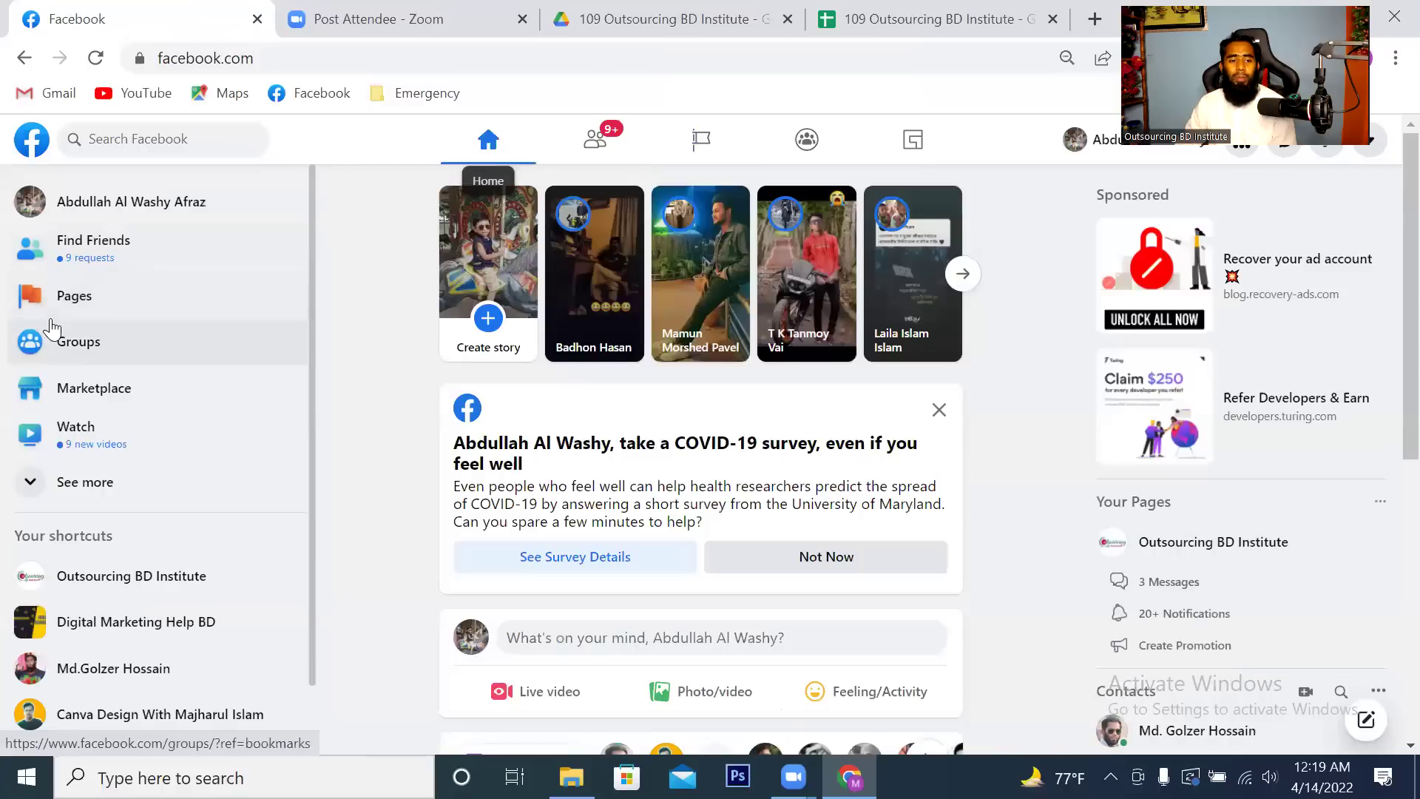
click(87, 304)
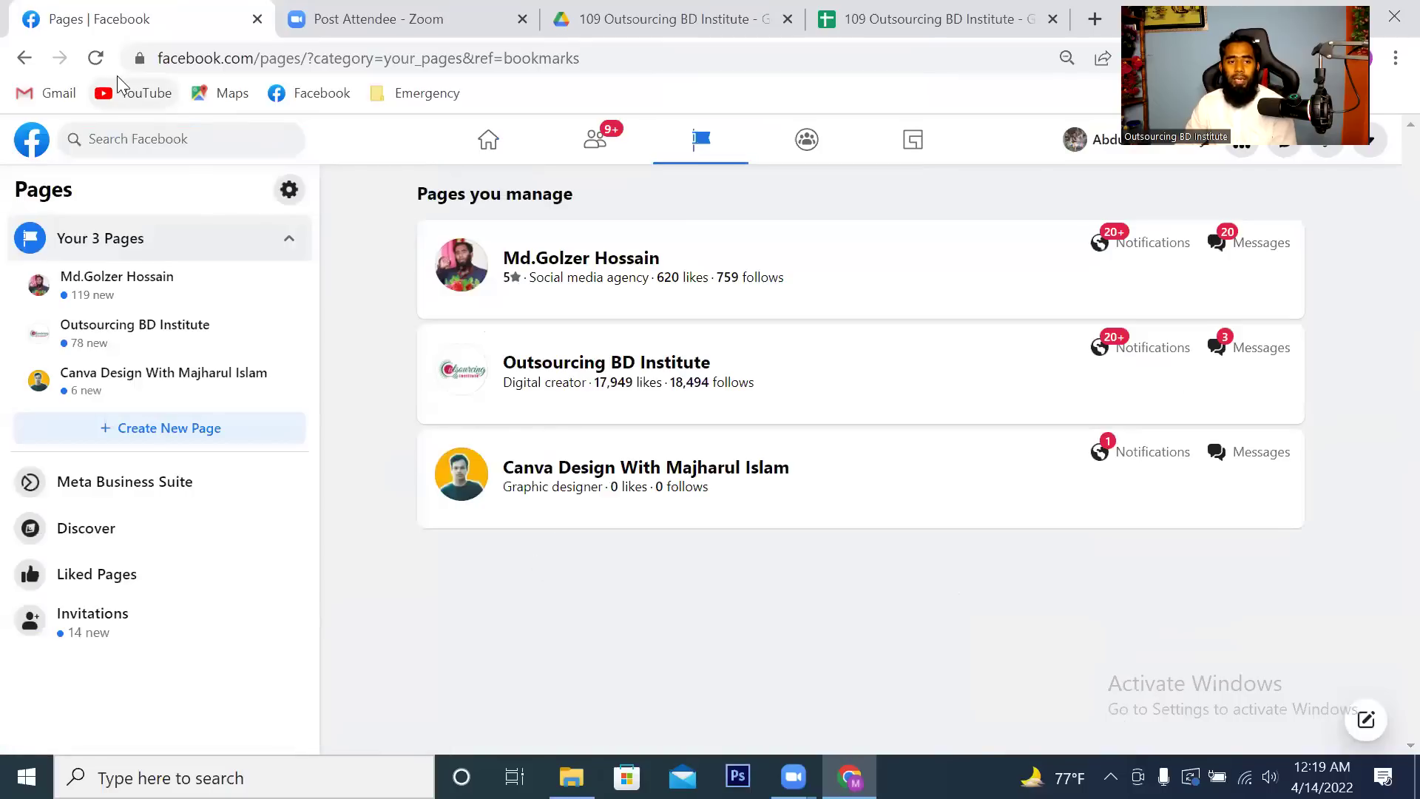
Reload the browser to refresh the Pages you manage list.
click(96, 59)
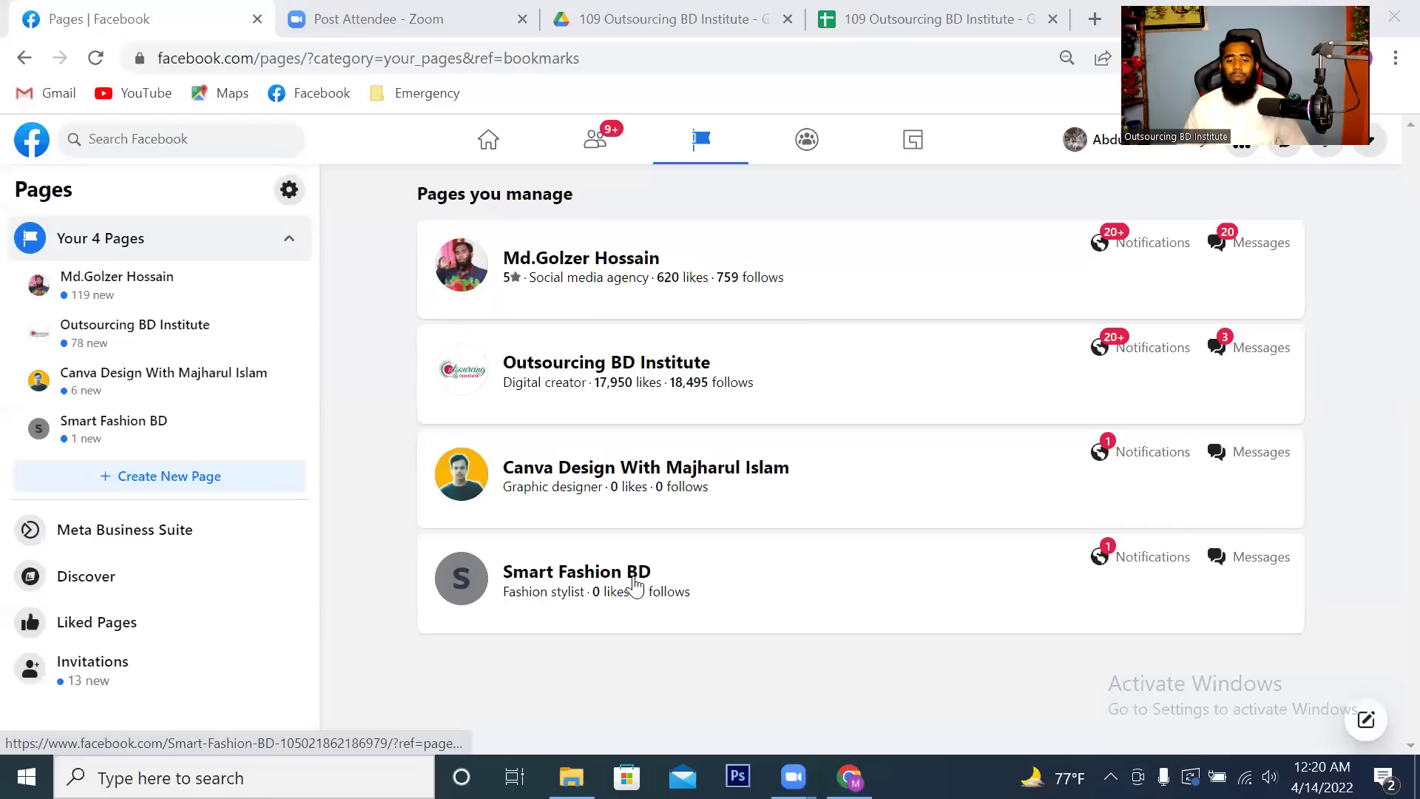
Open the Smart Fashion BD page from Pages you manage and scroll through it.
click(595, 582)
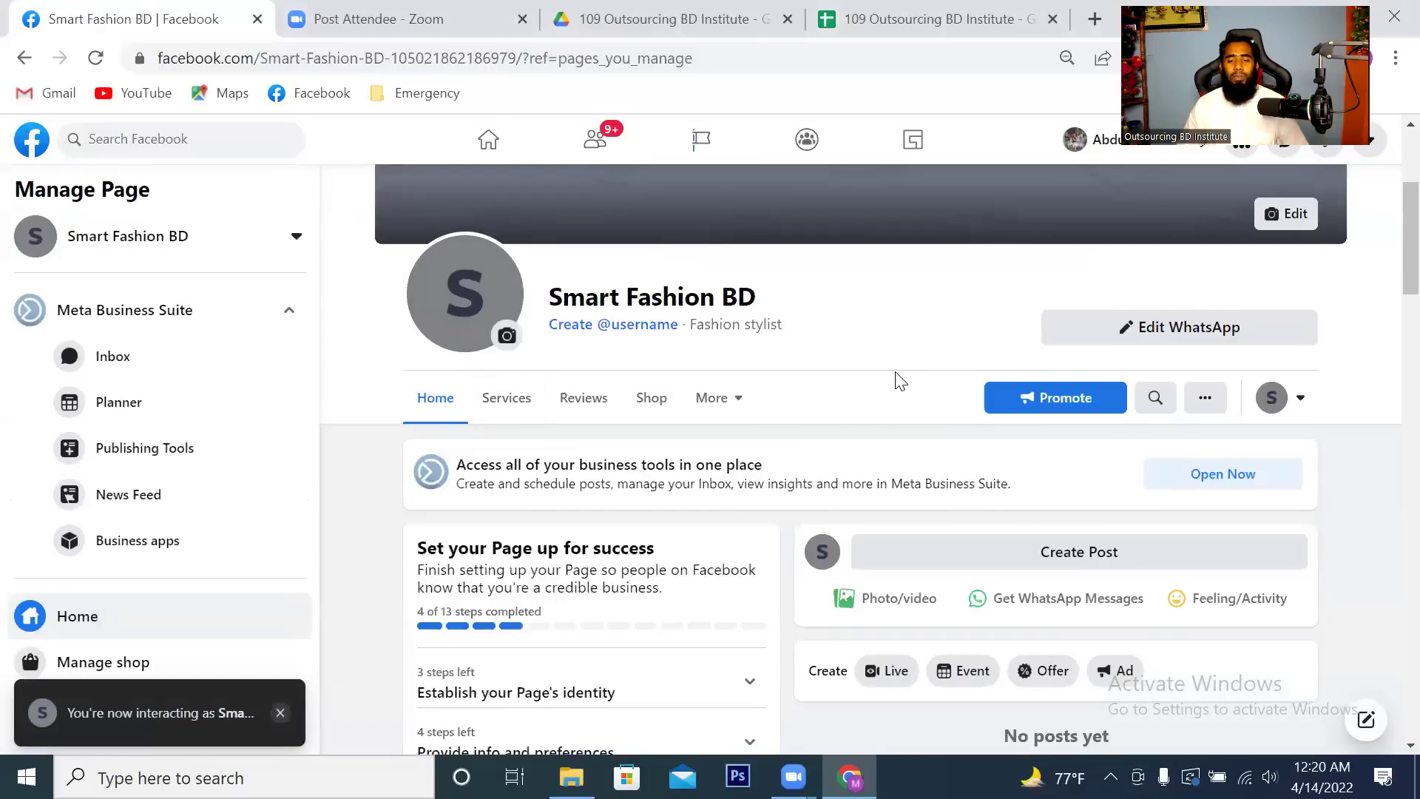
scroll(899, 381, up, 4)
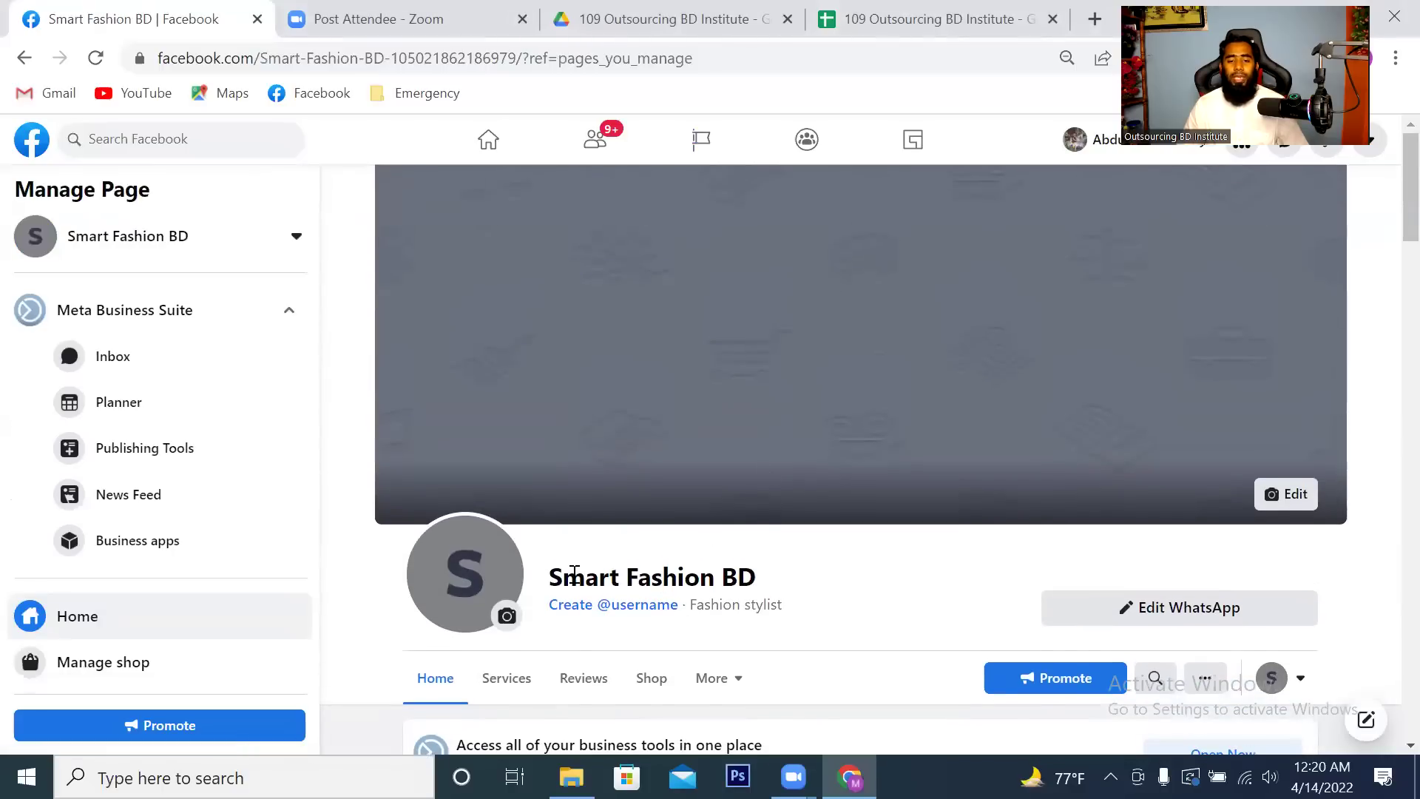
scroll(648, 414, down, 3)
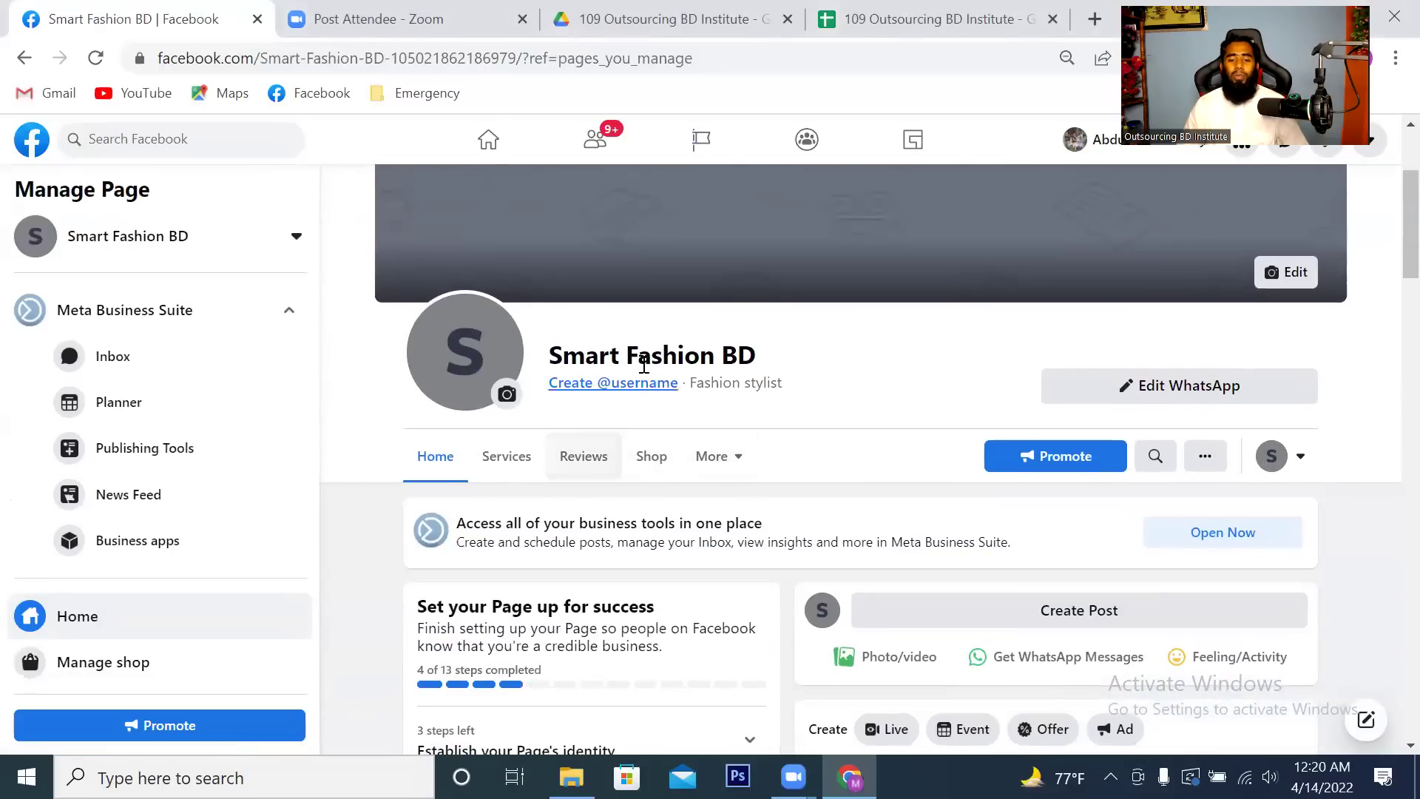
scroll(644, 358, down, 4)
scroll(668, 408, up, 7)
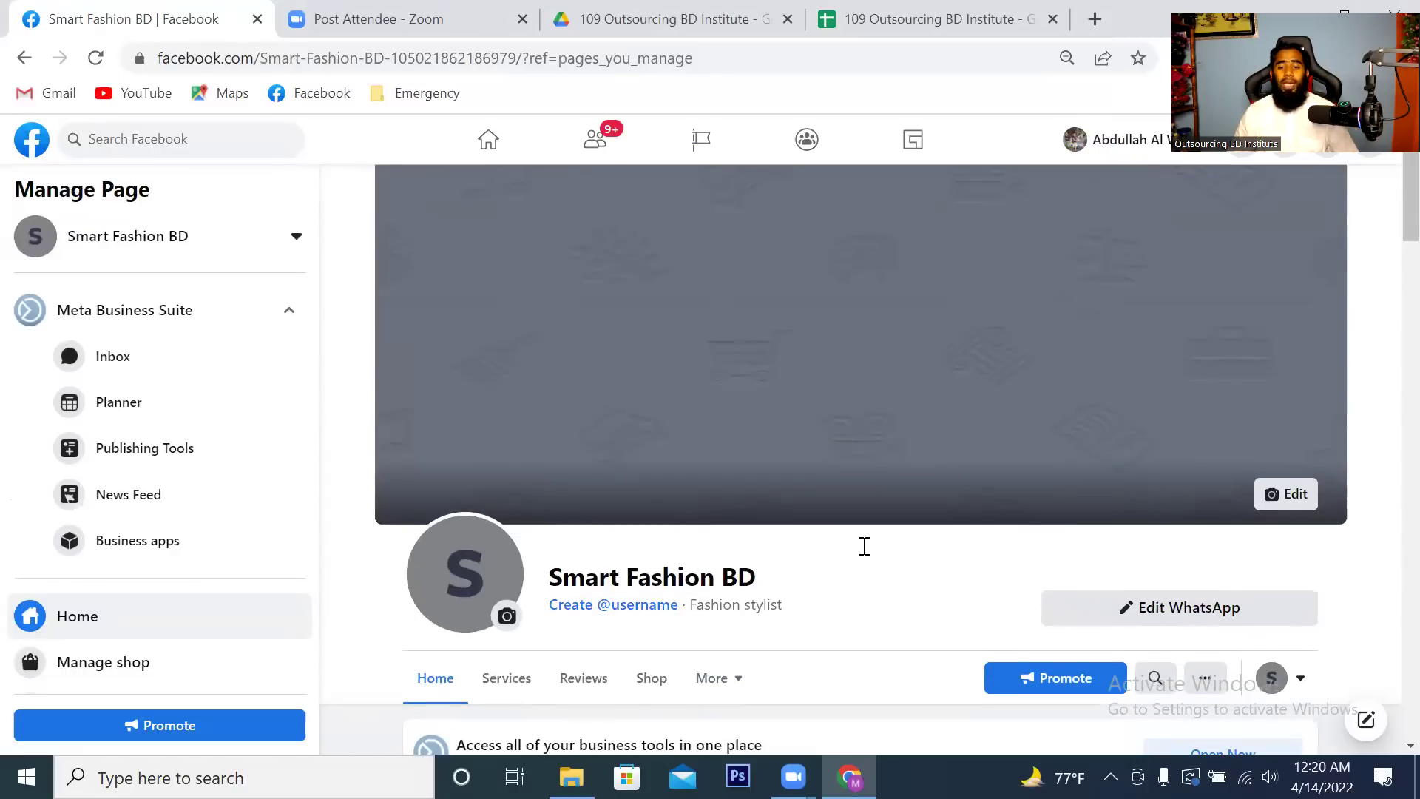
scroll(746, 374, down, 3)
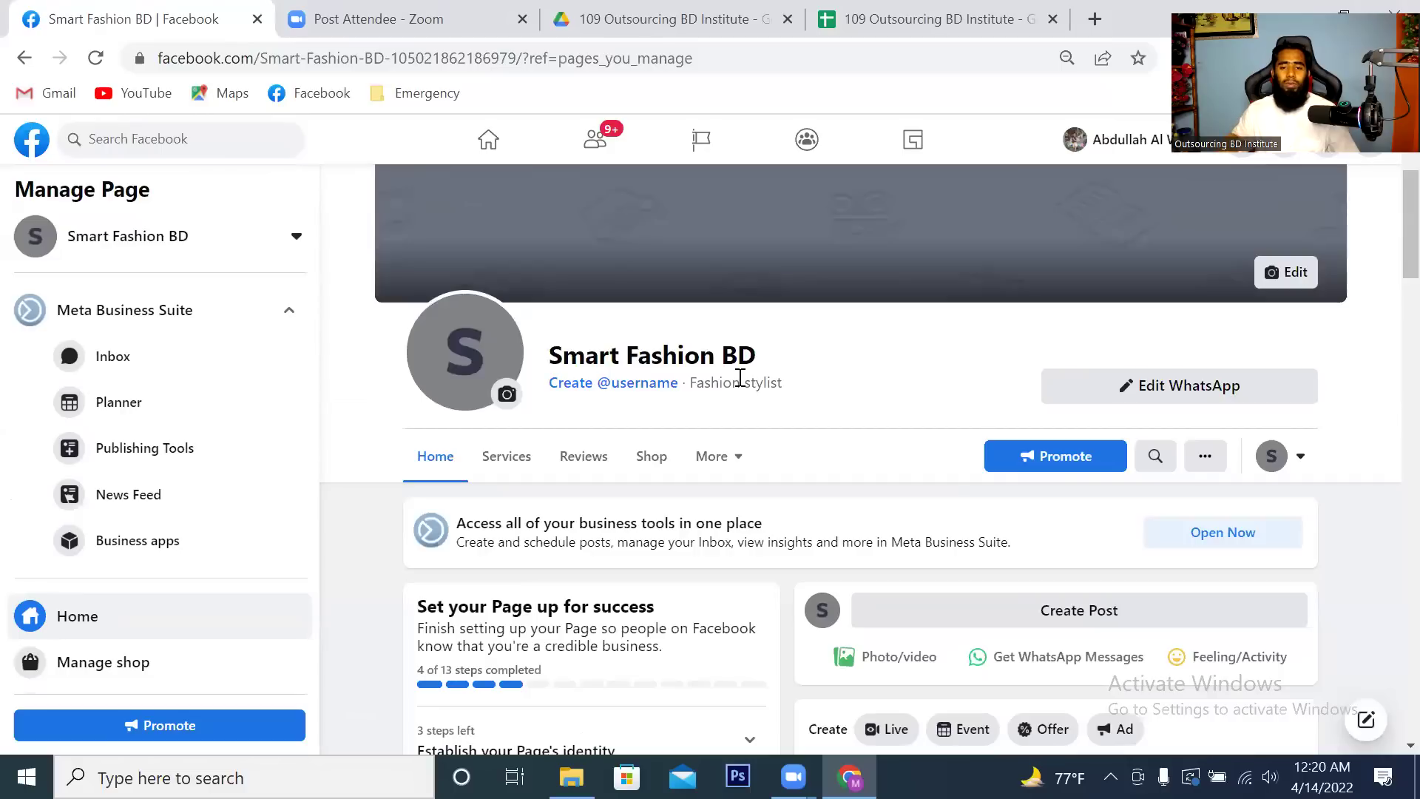
Start a full-screen Lightshot capture of the Smart Fashion BD page.
drag(579, 349, 725, 358)
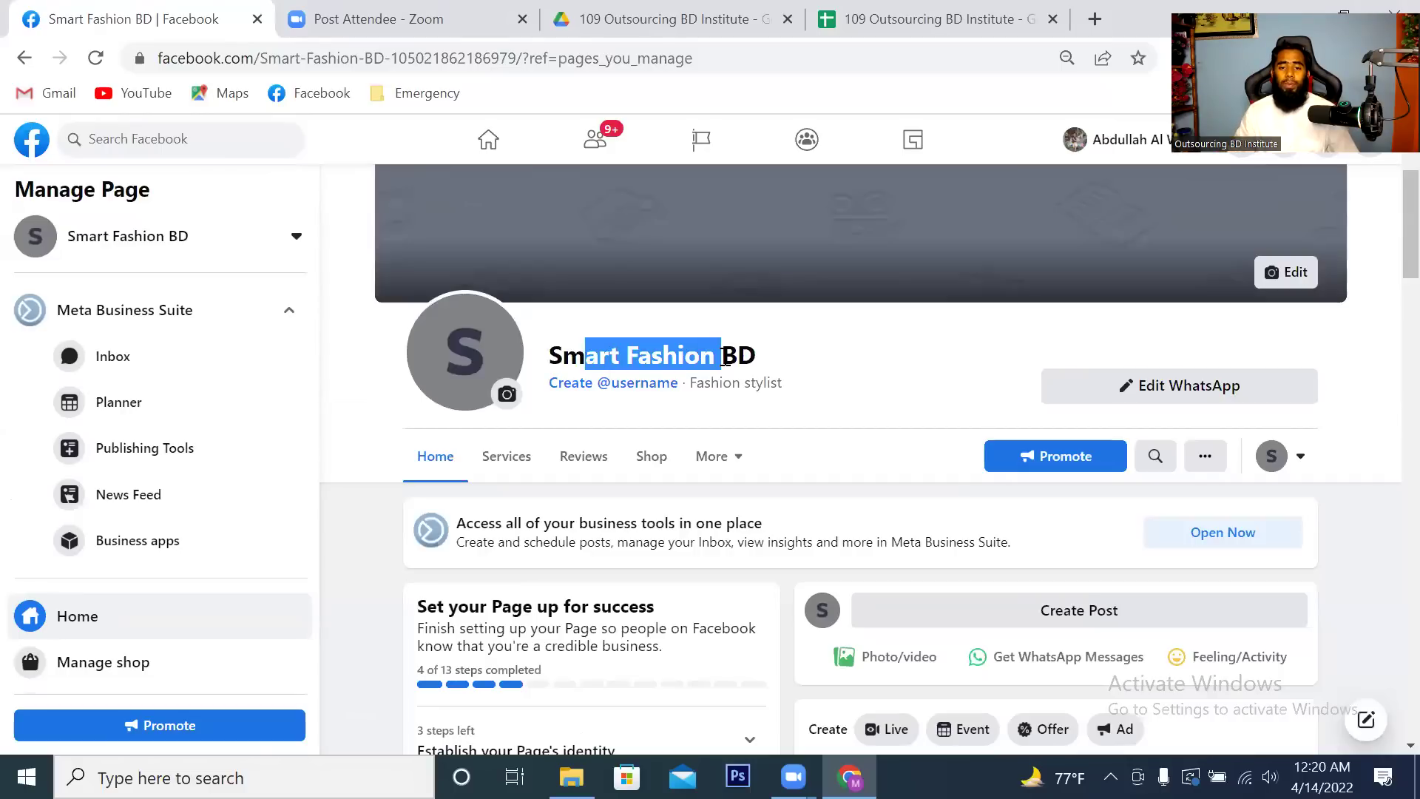
click(779, 376)
scroll(828, 416, up, 3)
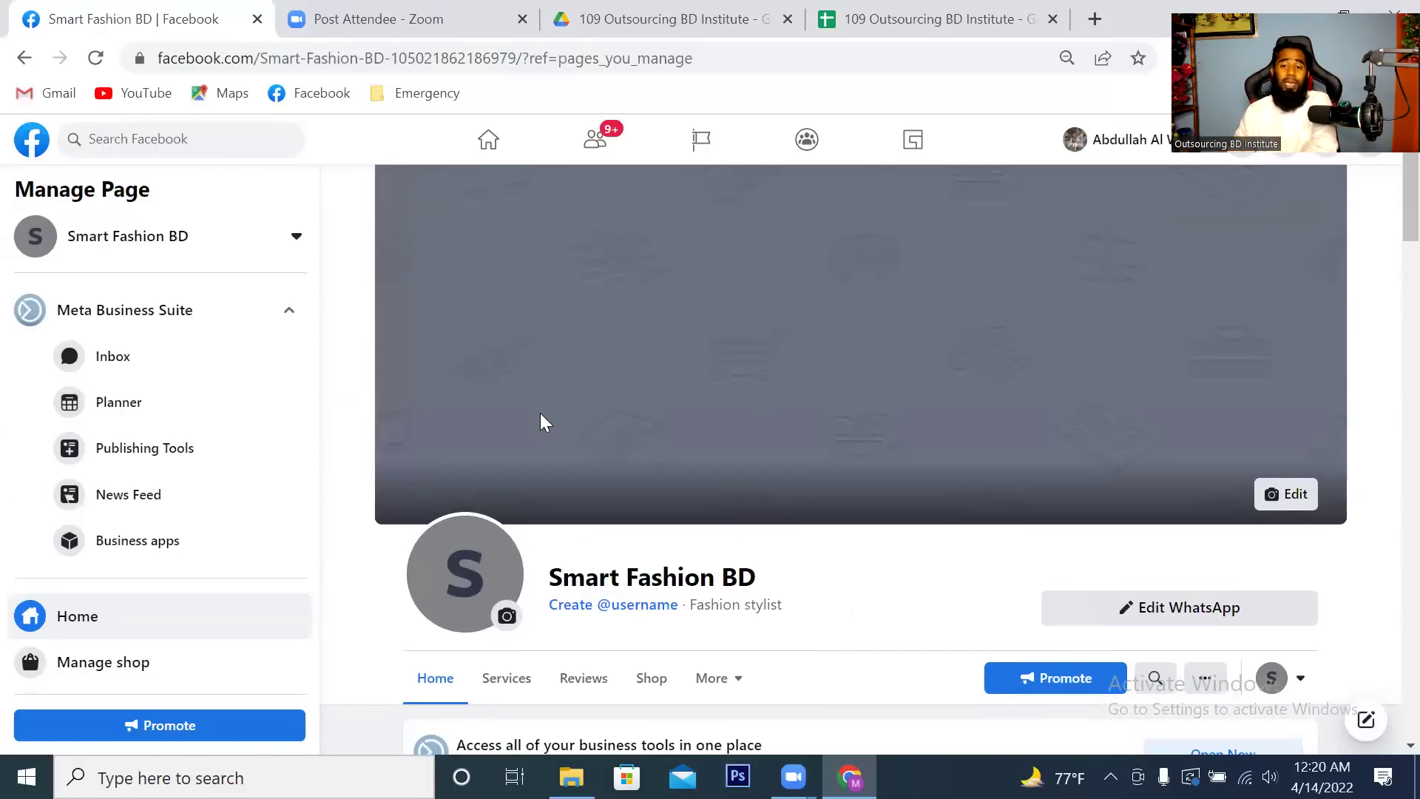
key(Print)
drag(0, 64, 1410, 788)
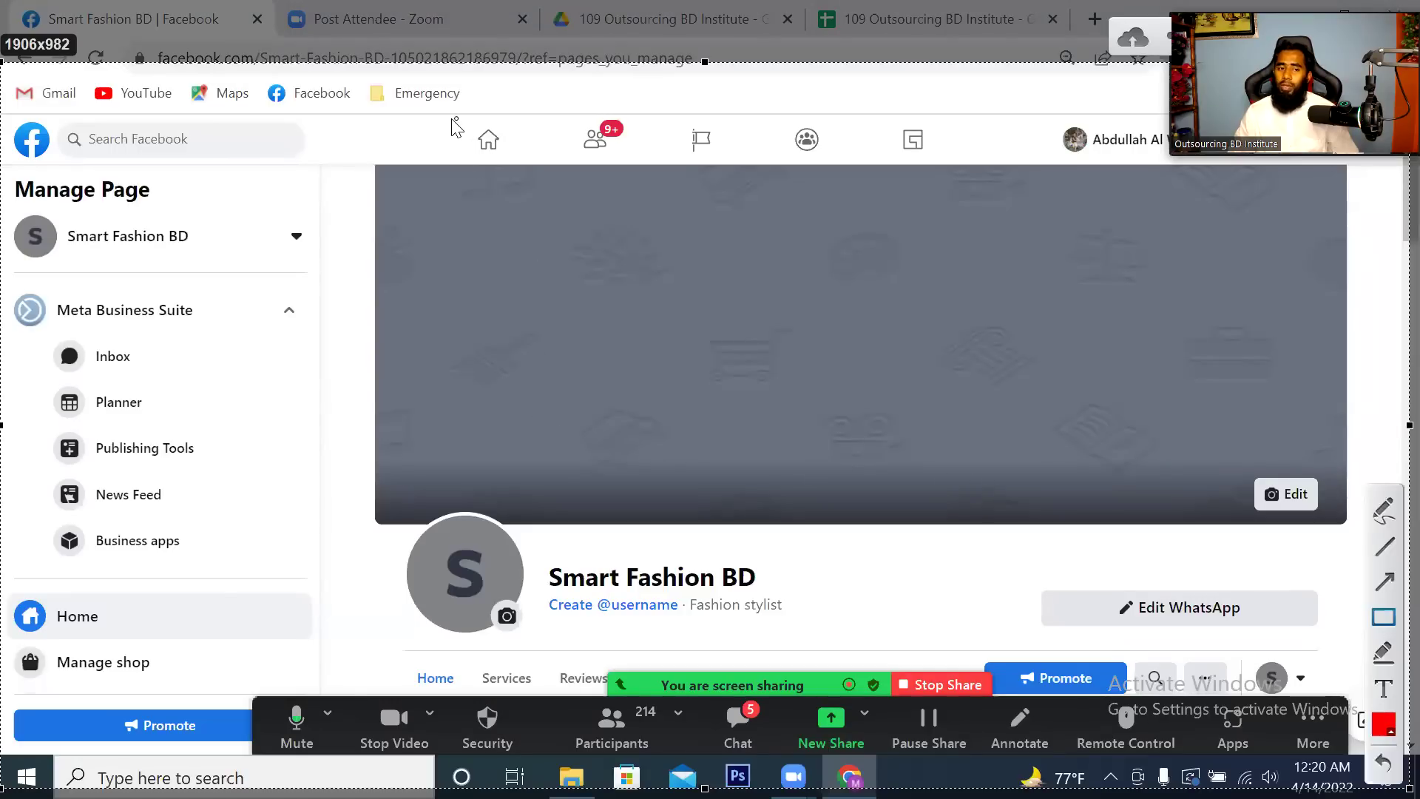
Box the page name, management tools and cover photo in red, adding wavy lines across the cover.
mouse_move(3, 205)
mouse_down()
mouse_move(96, 258)
mouse_move(298, 258)
mouse_up()
mouse_move(20, 290)
mouse_down()
mouse_move(51, 396)
mouse_move(211, 592)
mouse_move(226, 678)
mouse_up()
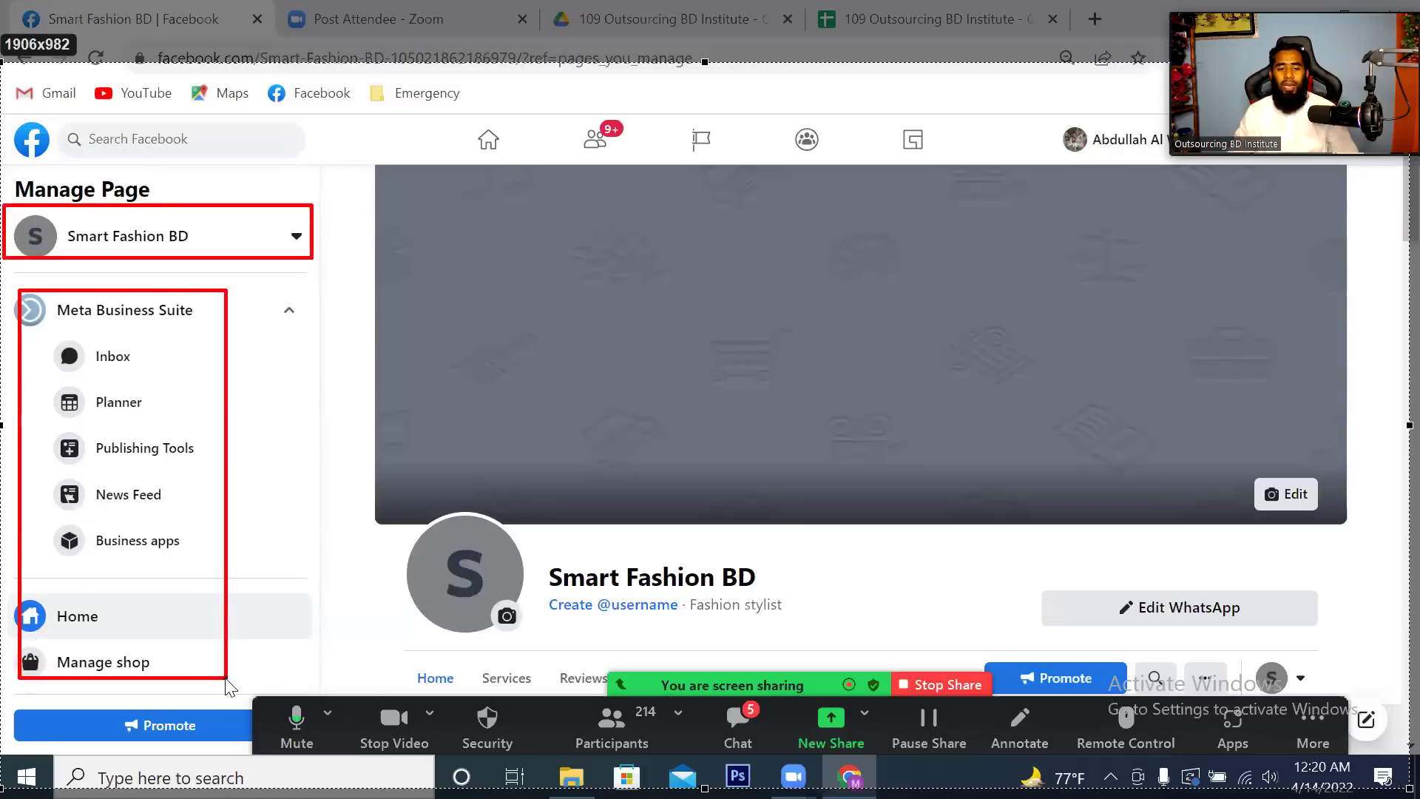
mouse_move(371, 168)
mouse_down()
mouse_move(584, 292)
mouse_move(1257, 481)
mouse_move(1372, 526)
mouse_move(1355, 534)
mouse_up()
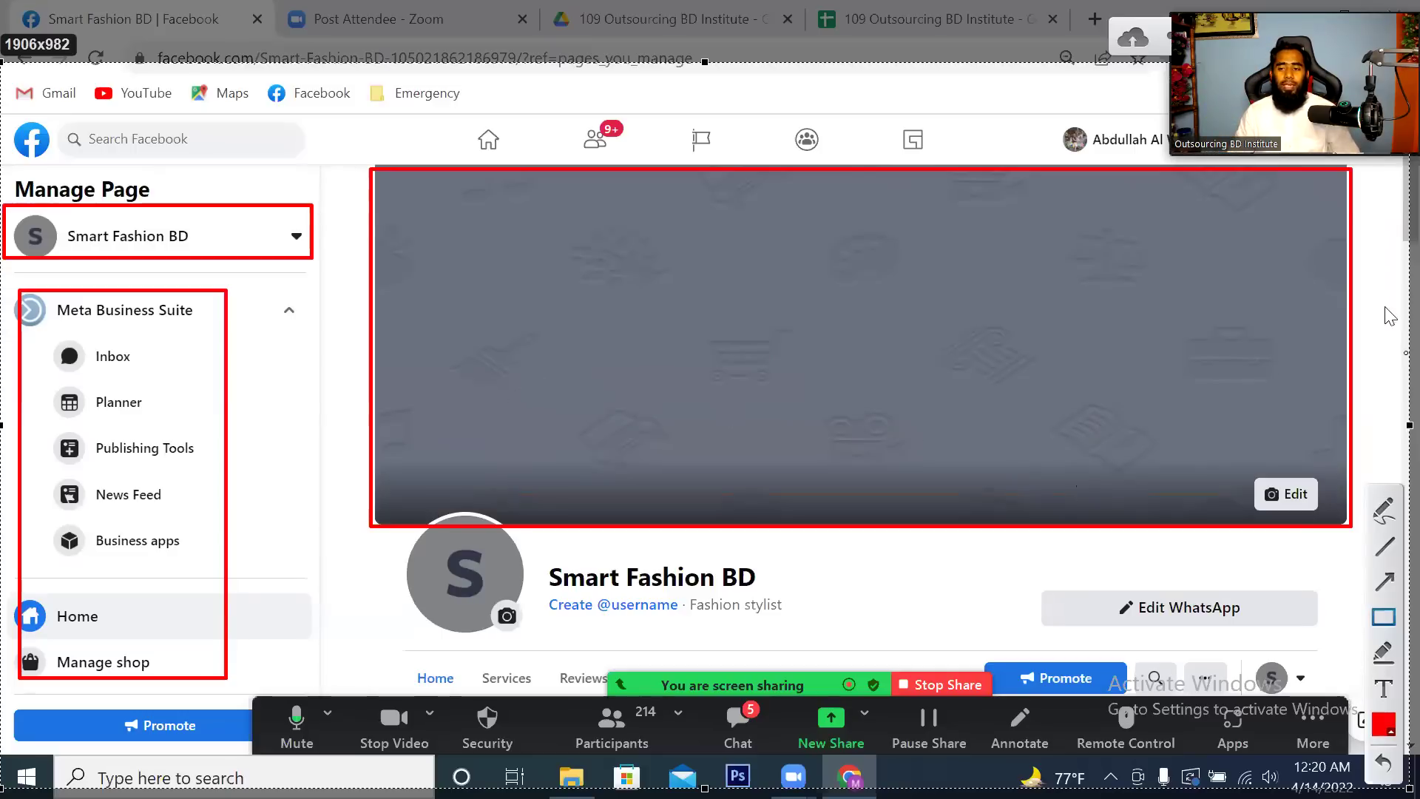
mouse_move(704, 231)
mouse_down()
mouse_move(746, 259)
mouse_move(1200, 199)
mouse_up()
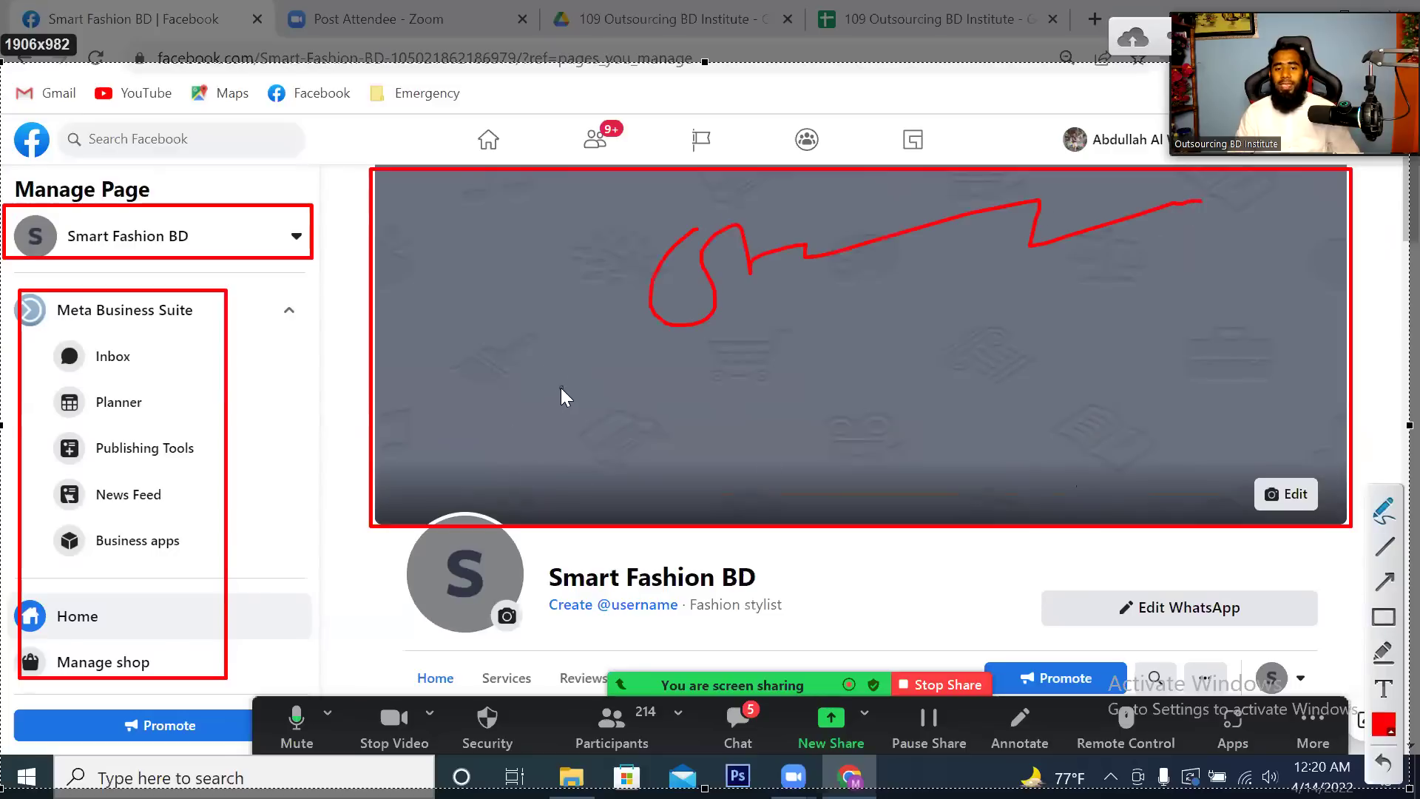
drag(577, 357, 661, 366)
drag(957, 338, 1058, 329)
drag(611, 404, 1001, 387)
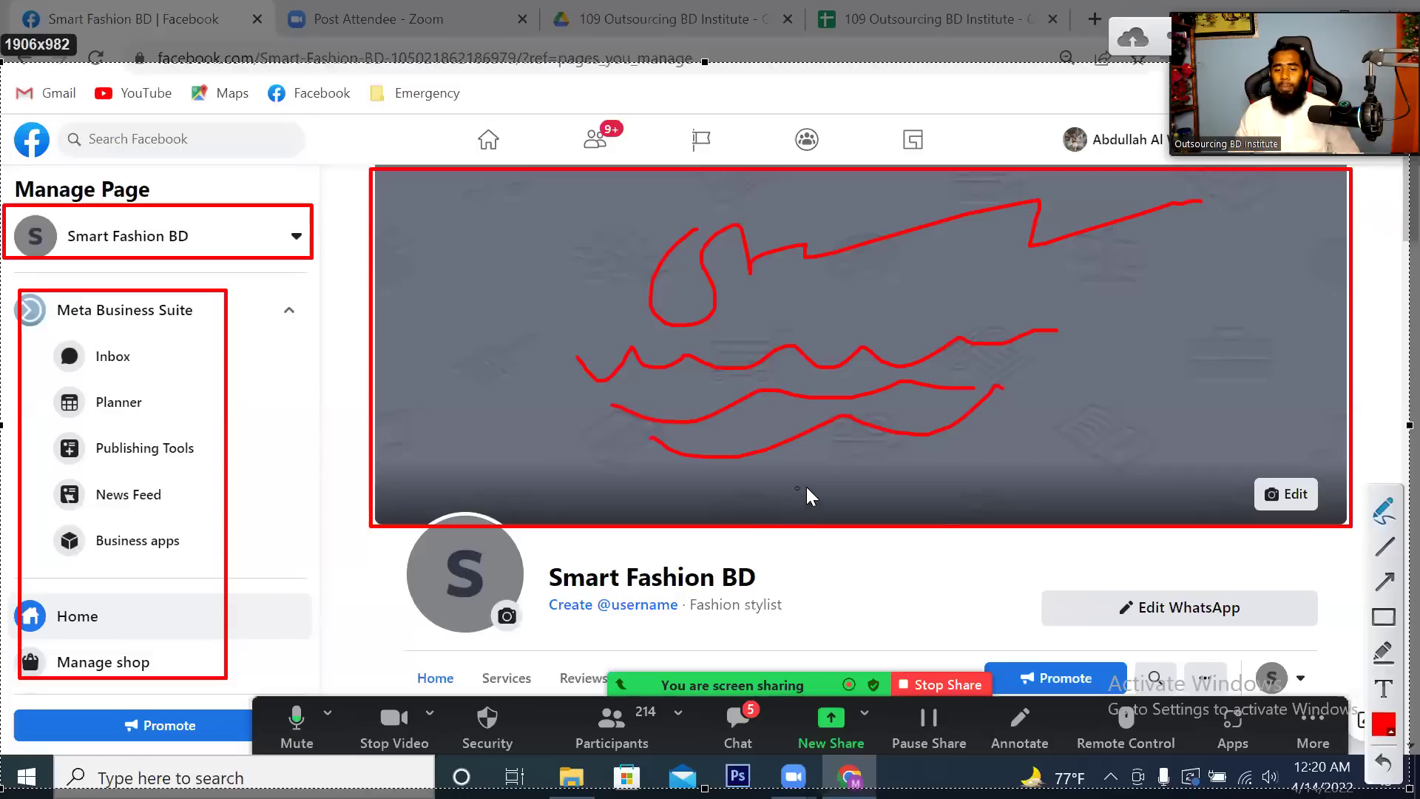
Add red digits, a dot, a curve and a long line on the cover photo.
mouse_move(855, 491)
mouse_down()
mouse_move(884, 506)
mouse_move(923, 487)
mouse_move(1027, 479)
mouse_move(1093, 402)
mouse_move(1159, 359)
mouse_up()
click(988, 503)
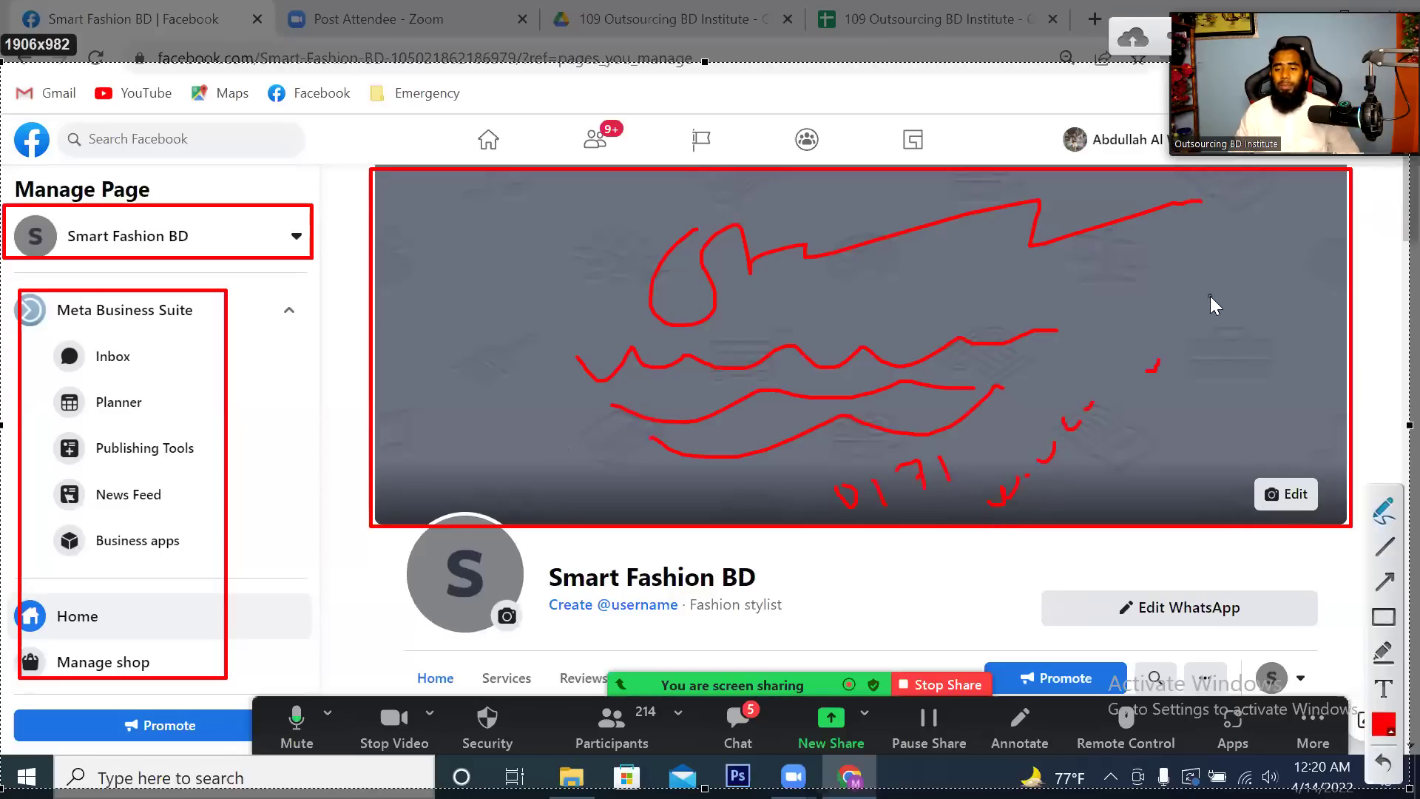
drag(1069, 480, 1100, 466)
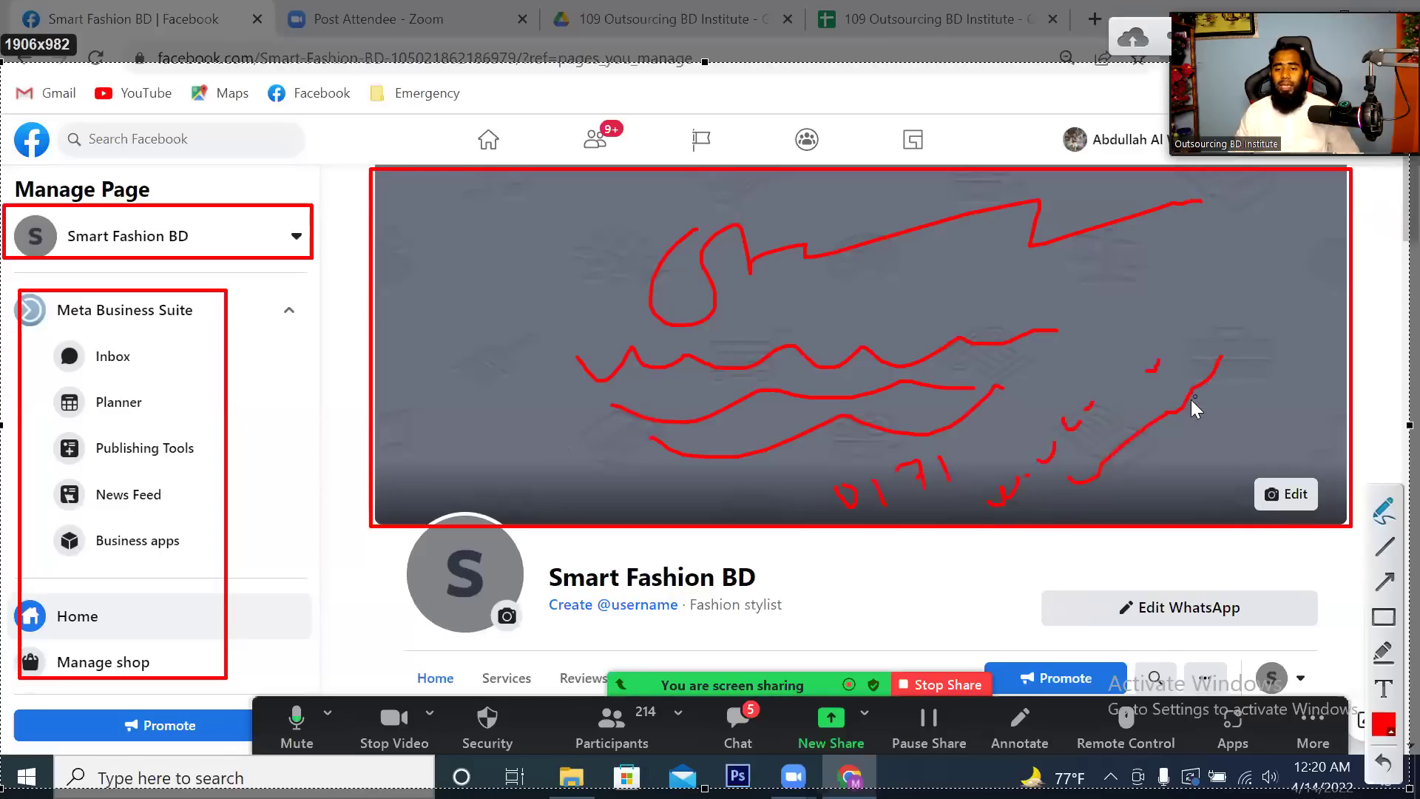
mouse_move(479, 182)
mouse_down()
mouse_move(829, 244)
mouse_move(1335, 455)
mouse_up()
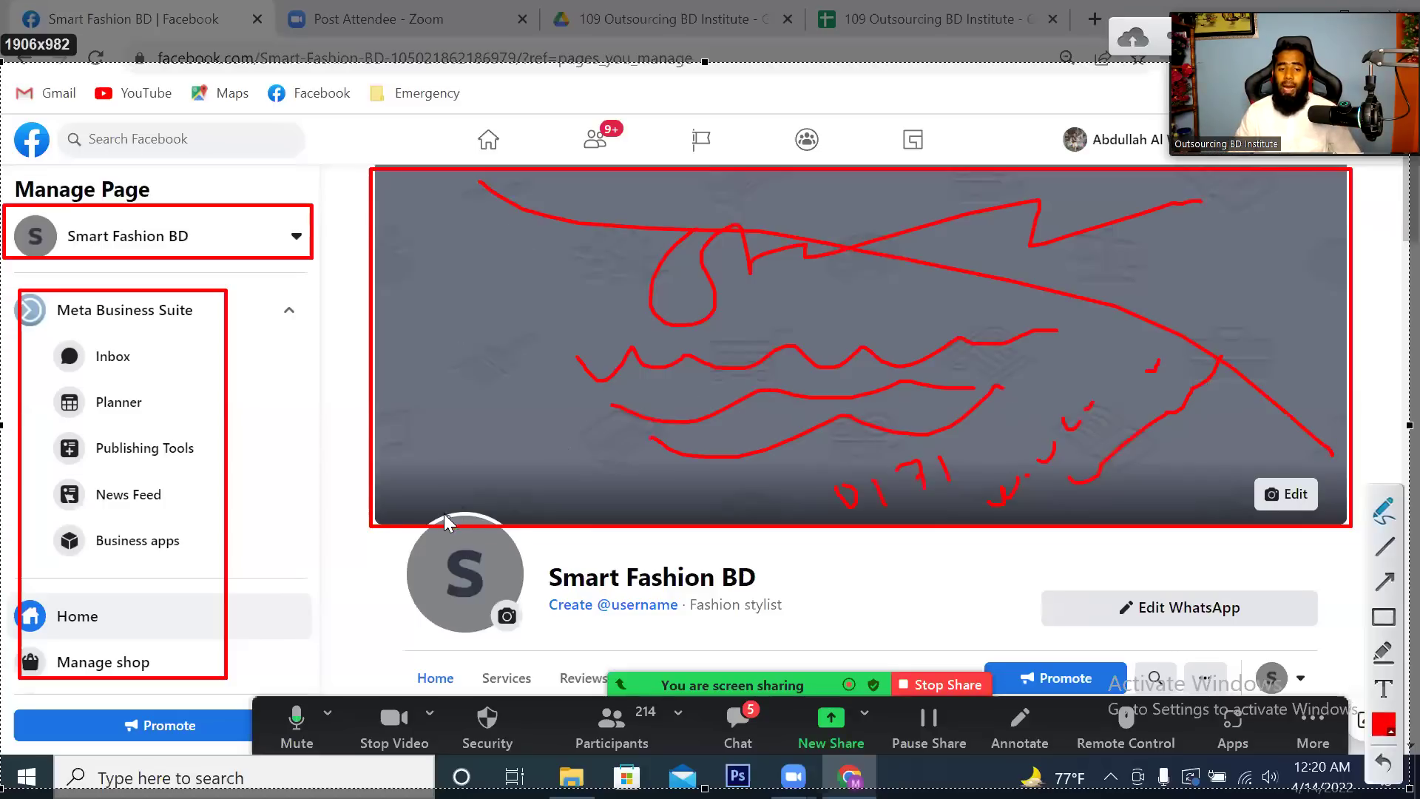
Circle the profile picture in red, add marks beside it, then cancel the capture.
drag(444, 519, 400, 575)
drag(510, 634, 477, 515)
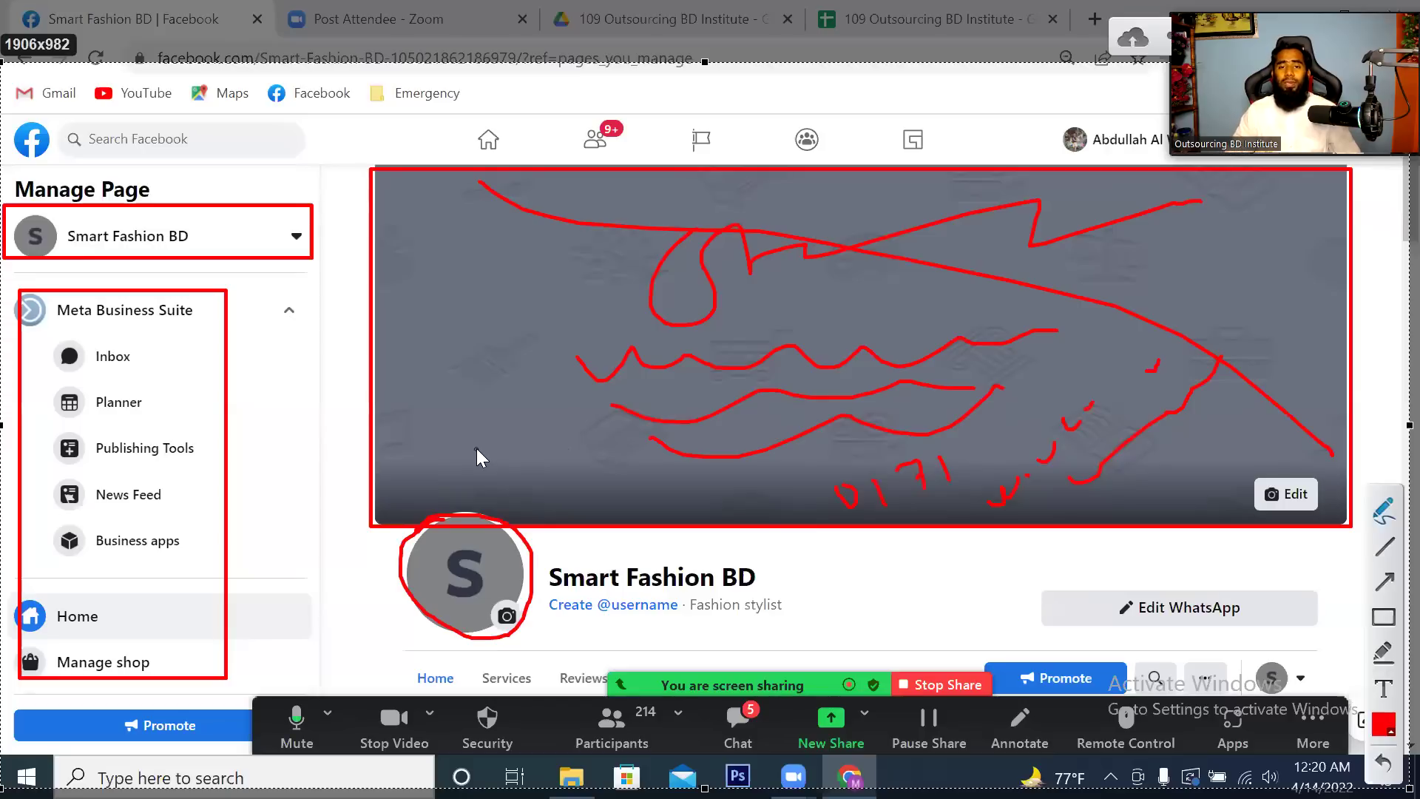
drag(429, 523, 423, 528)
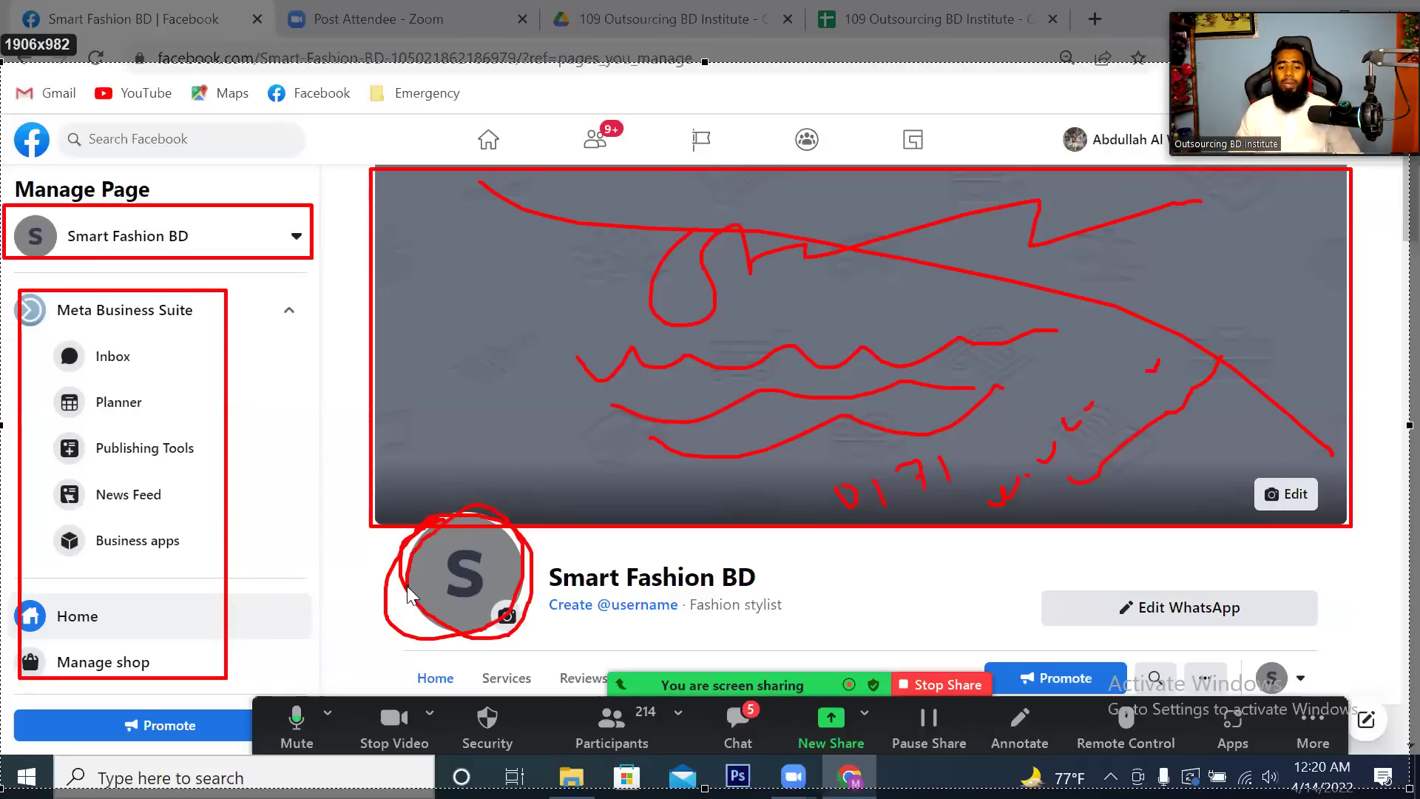
click(539, 551)
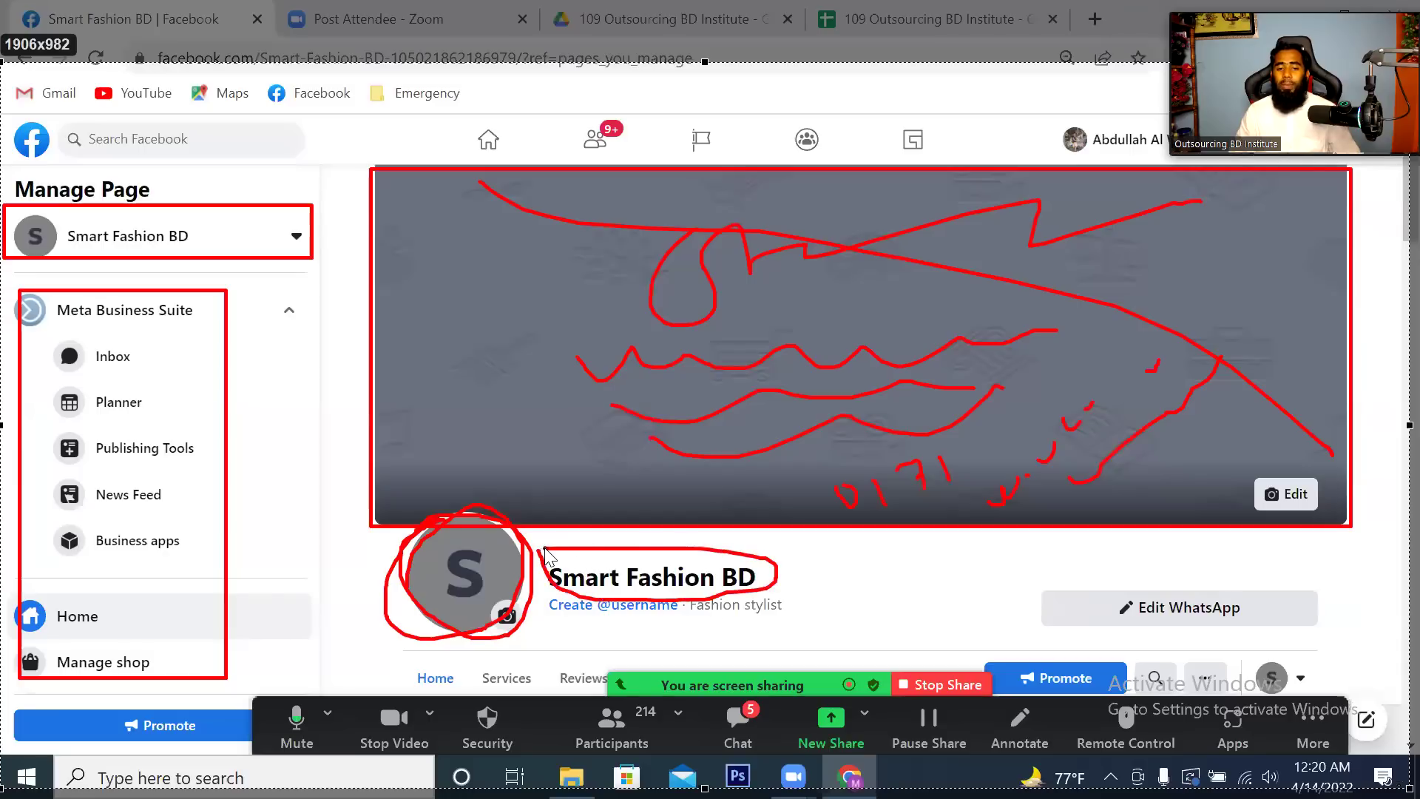
right_click(657, 436)
click(717, 591)
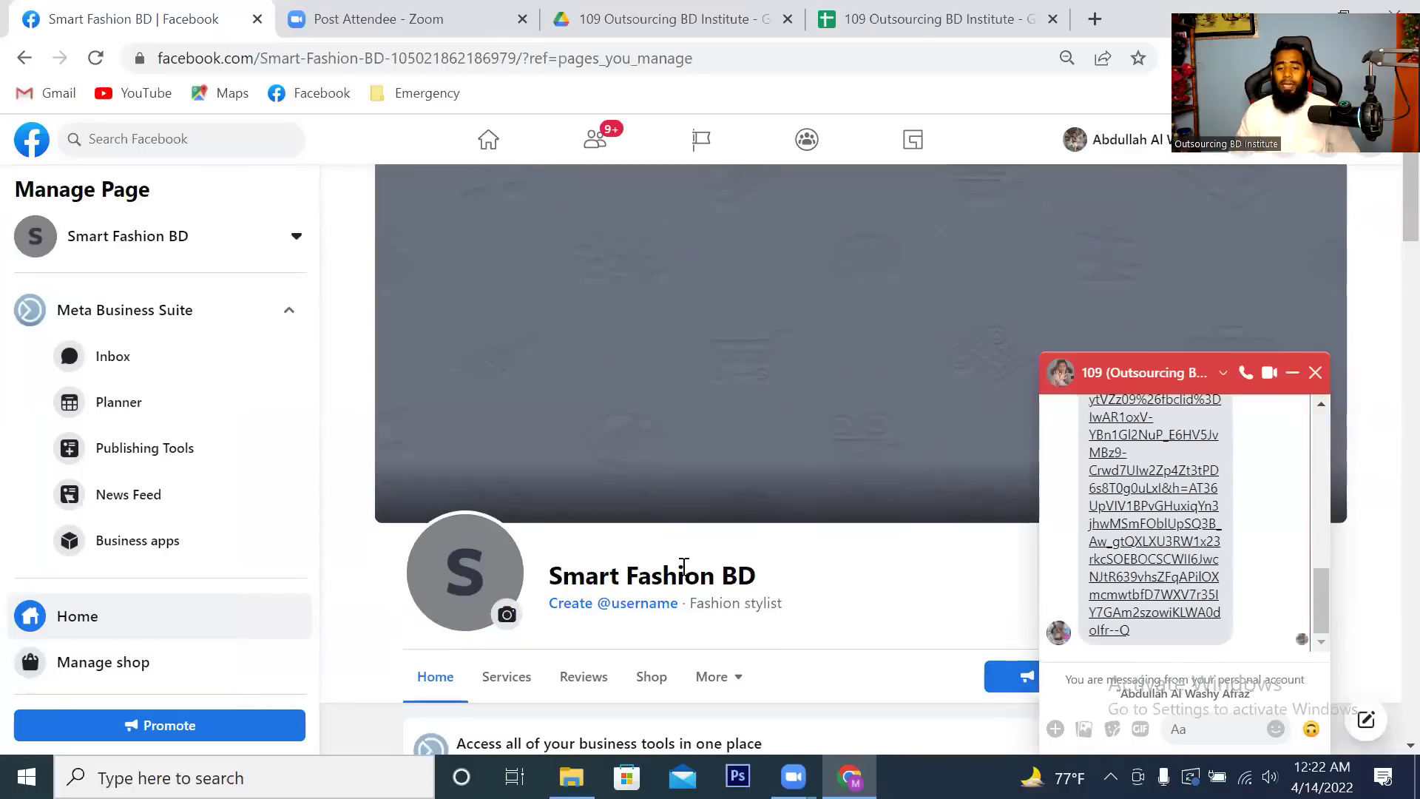
Close the Messenger chat covering the Smart Fashion BD page.
click(1315, 372)
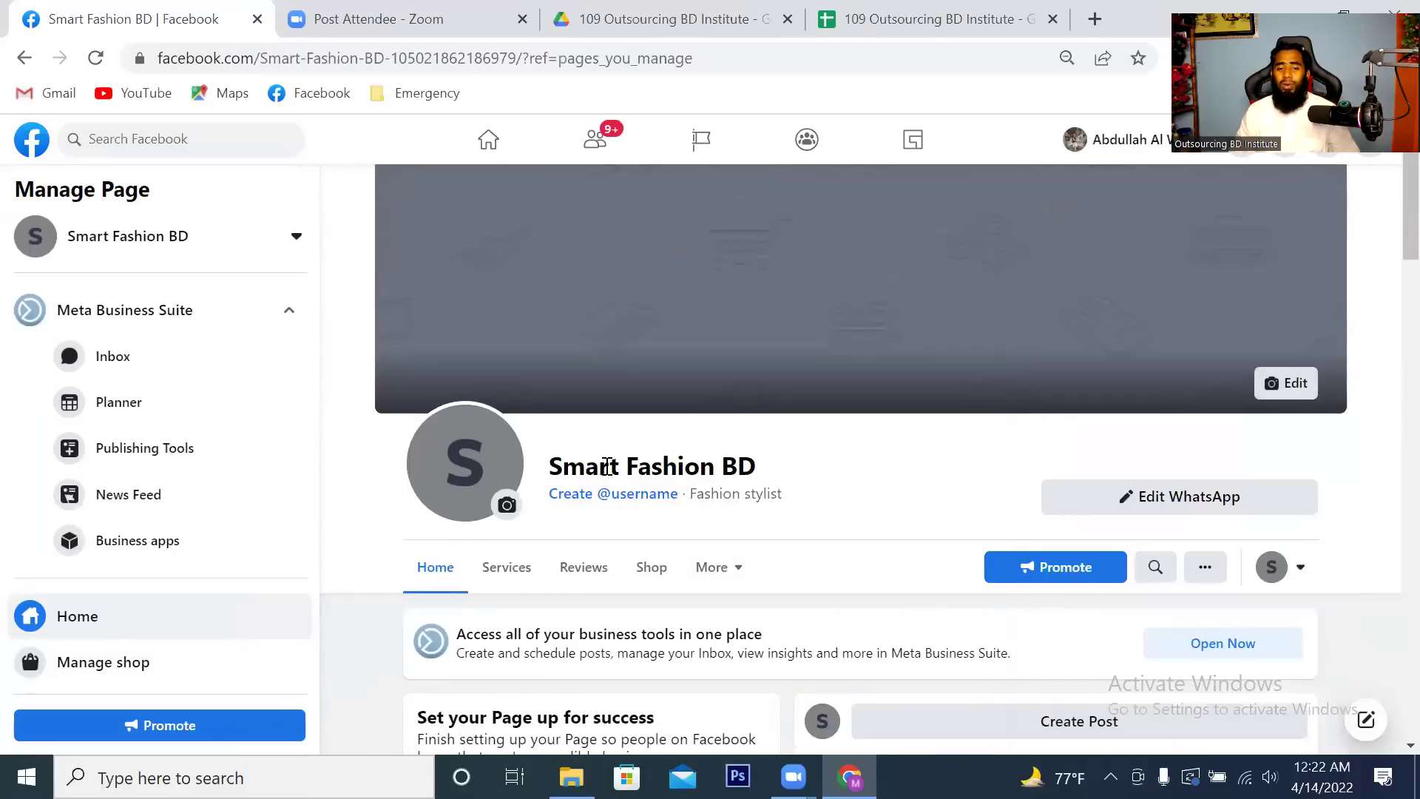
drag(562, 464, 795, 463)
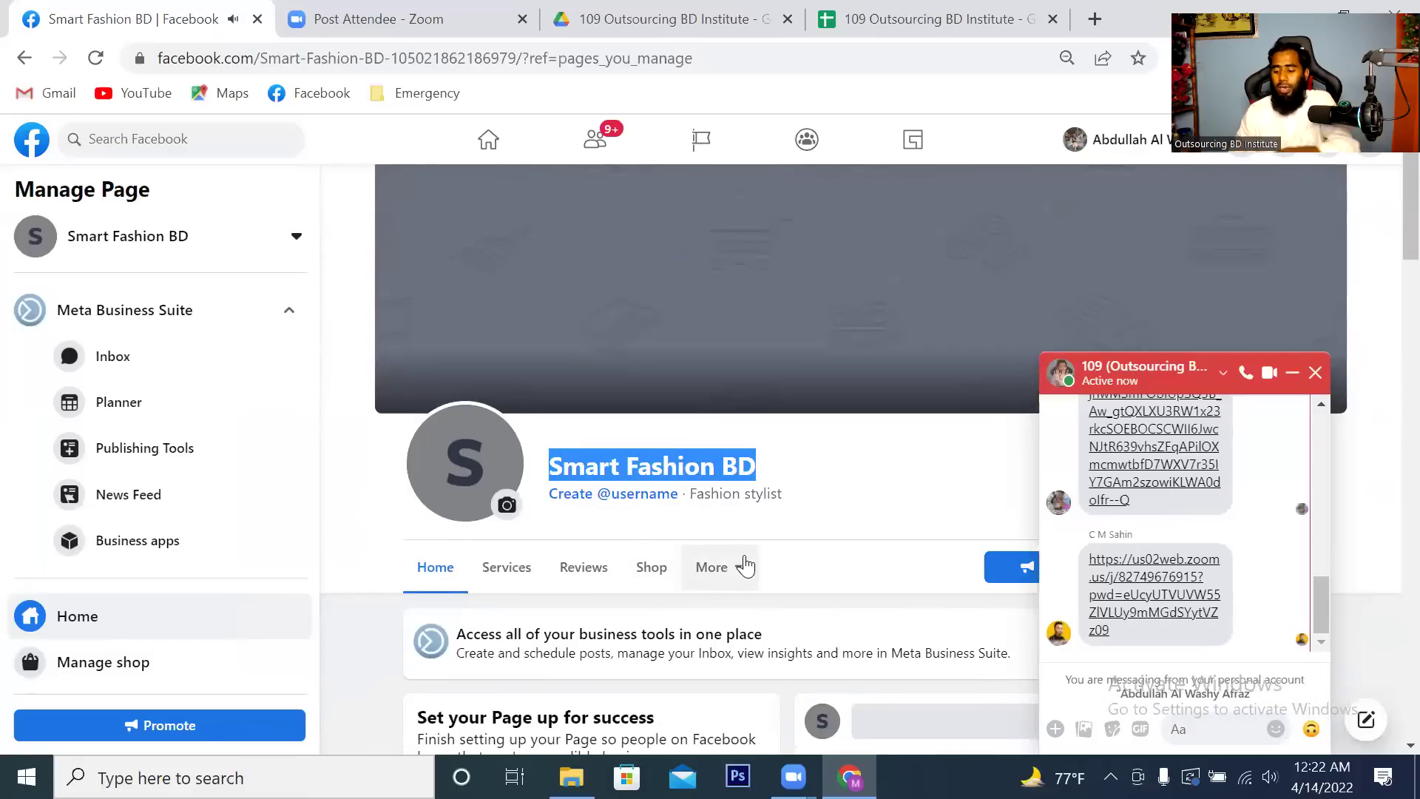
click(866, 478)
click(1315, 372)
Capture the page name area, draw a red arrow at the username link, then cancel.
key(Print)
drag(525, 439, 794, 533)
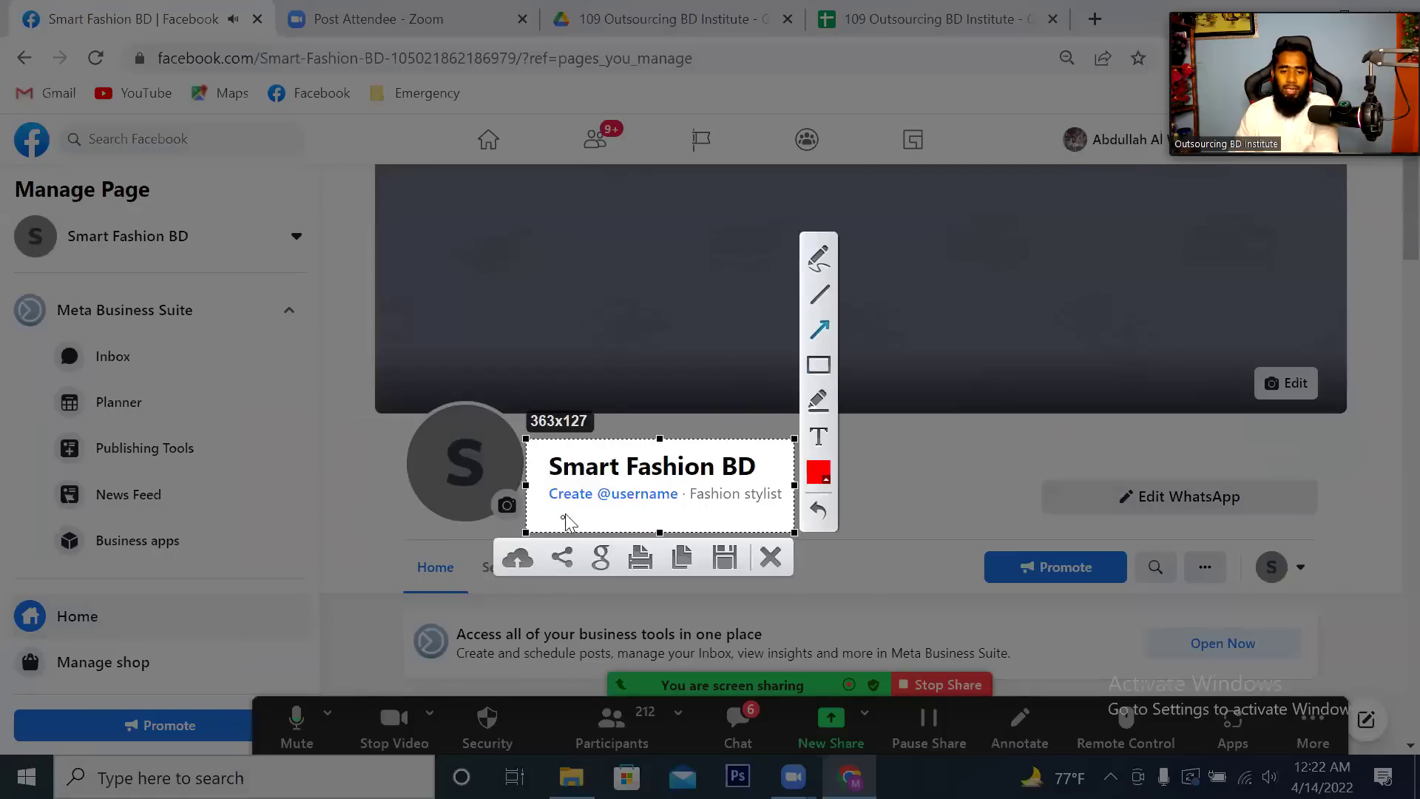
drag(541, 583, 612, 508)
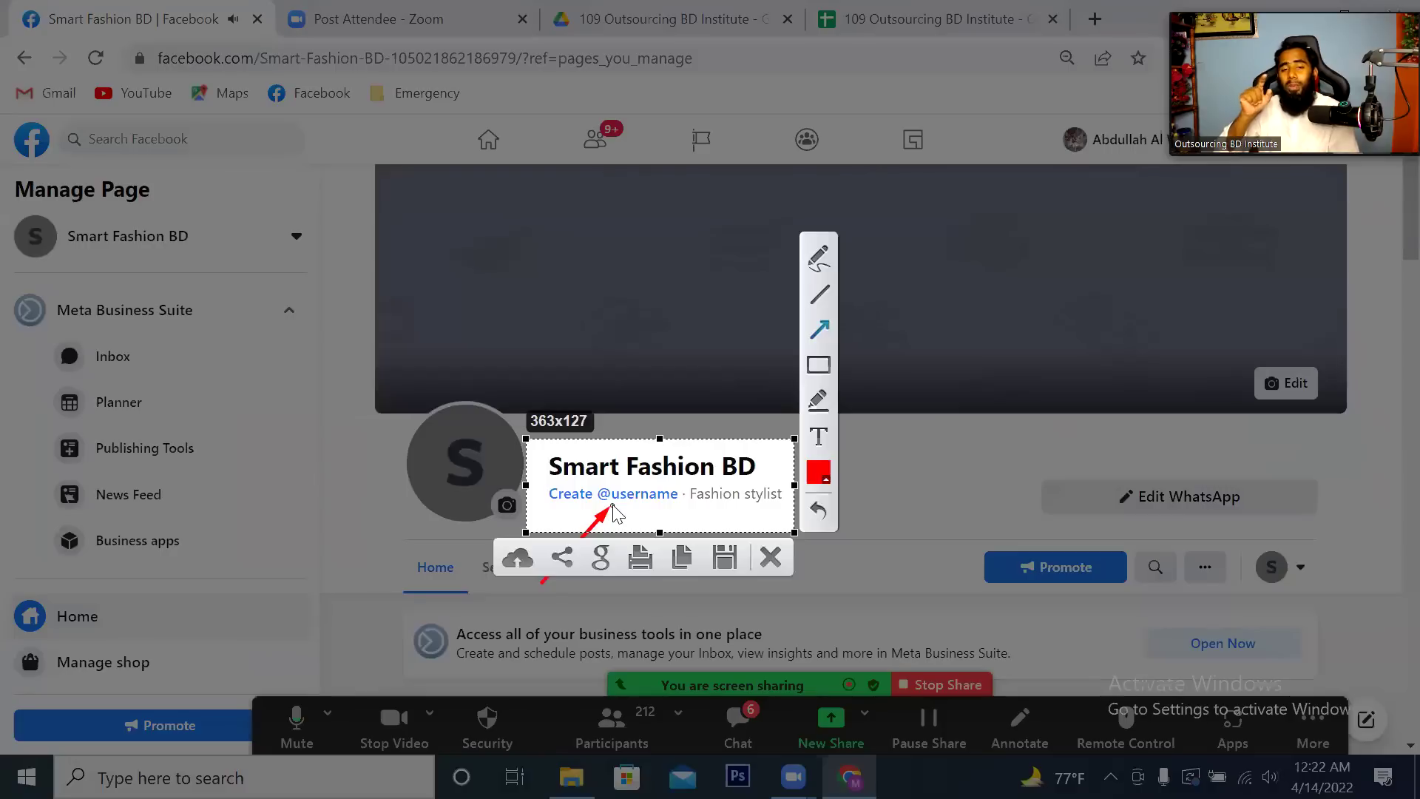
right_click(589, 452)
click(649, 600)
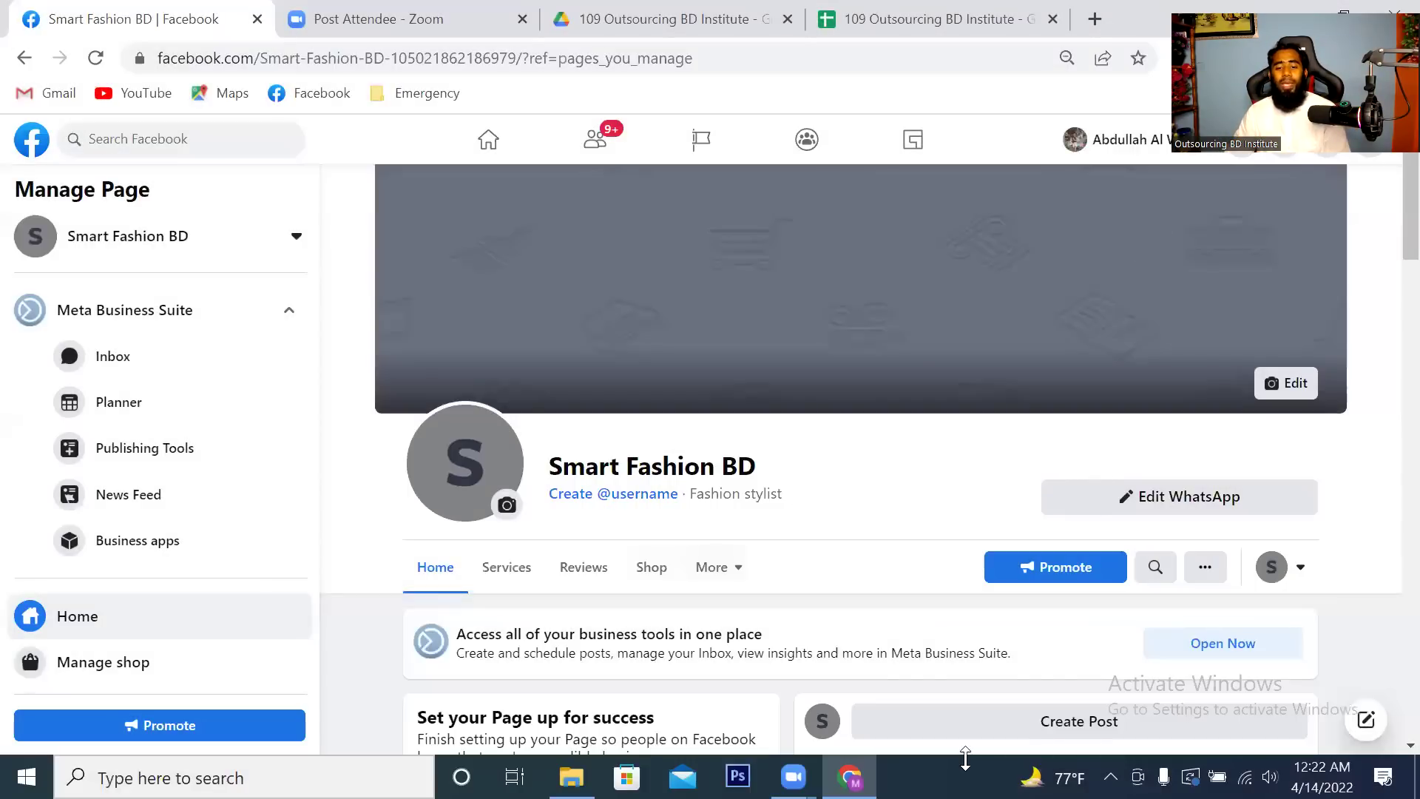
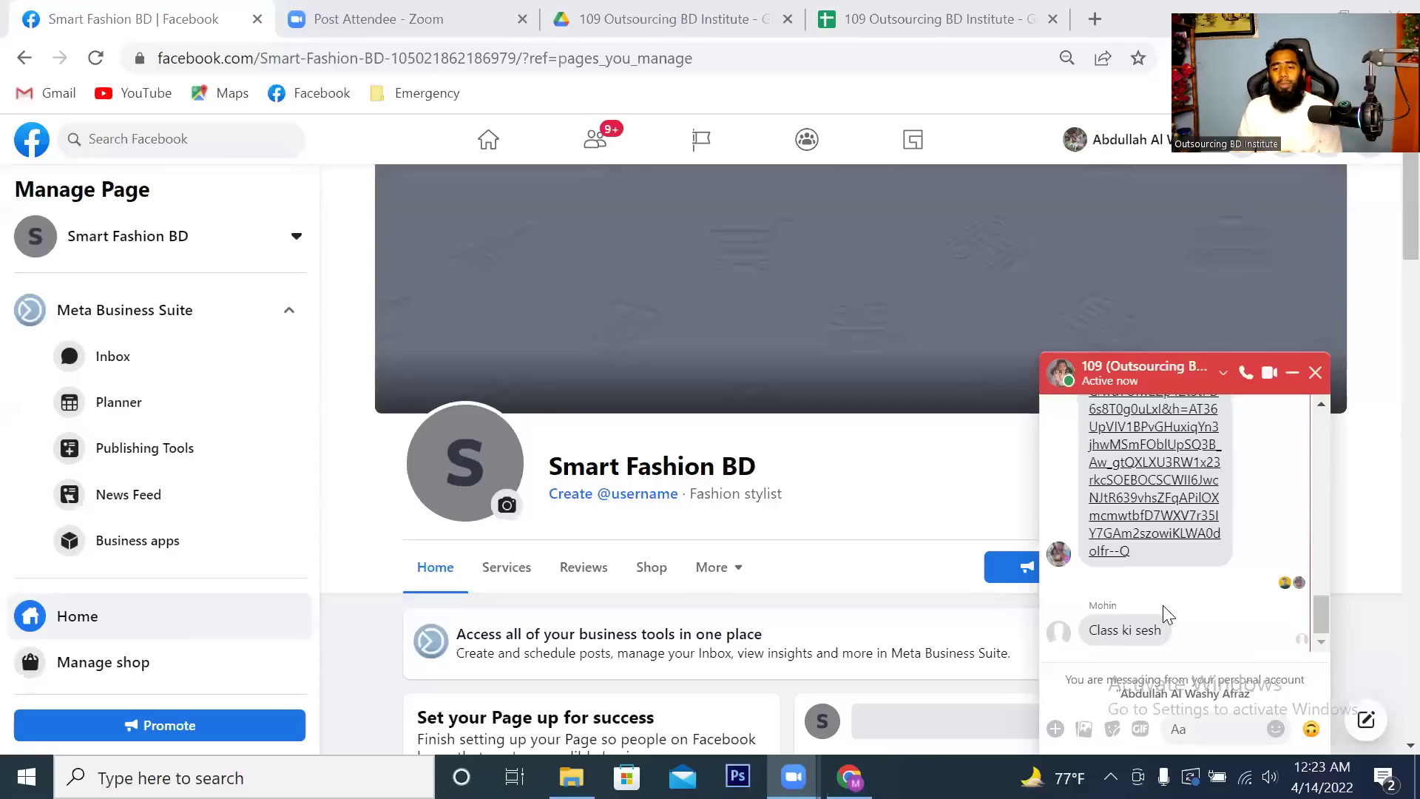
Close the Messenger chat window and select the page's web address.
click(1316, 374)
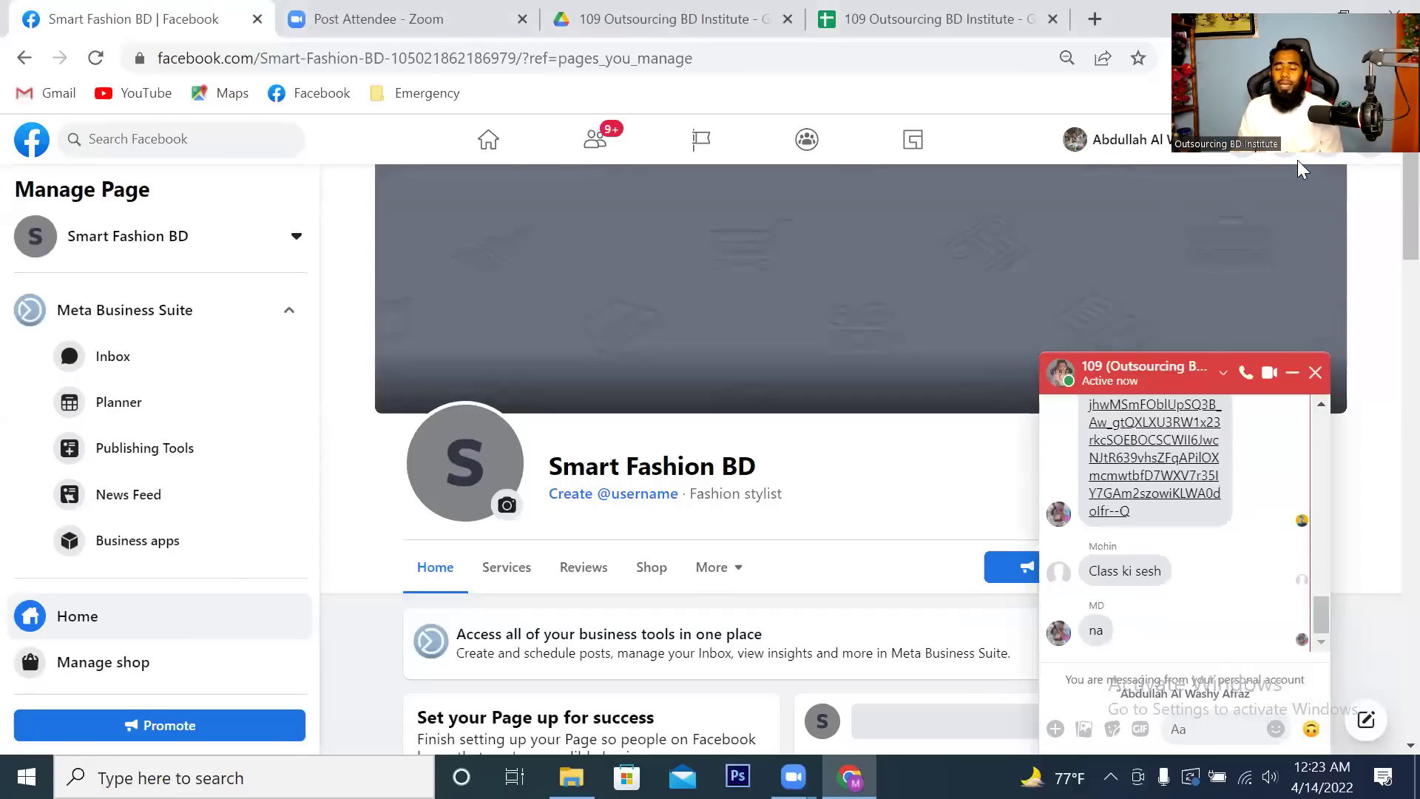
click(1314, 373)
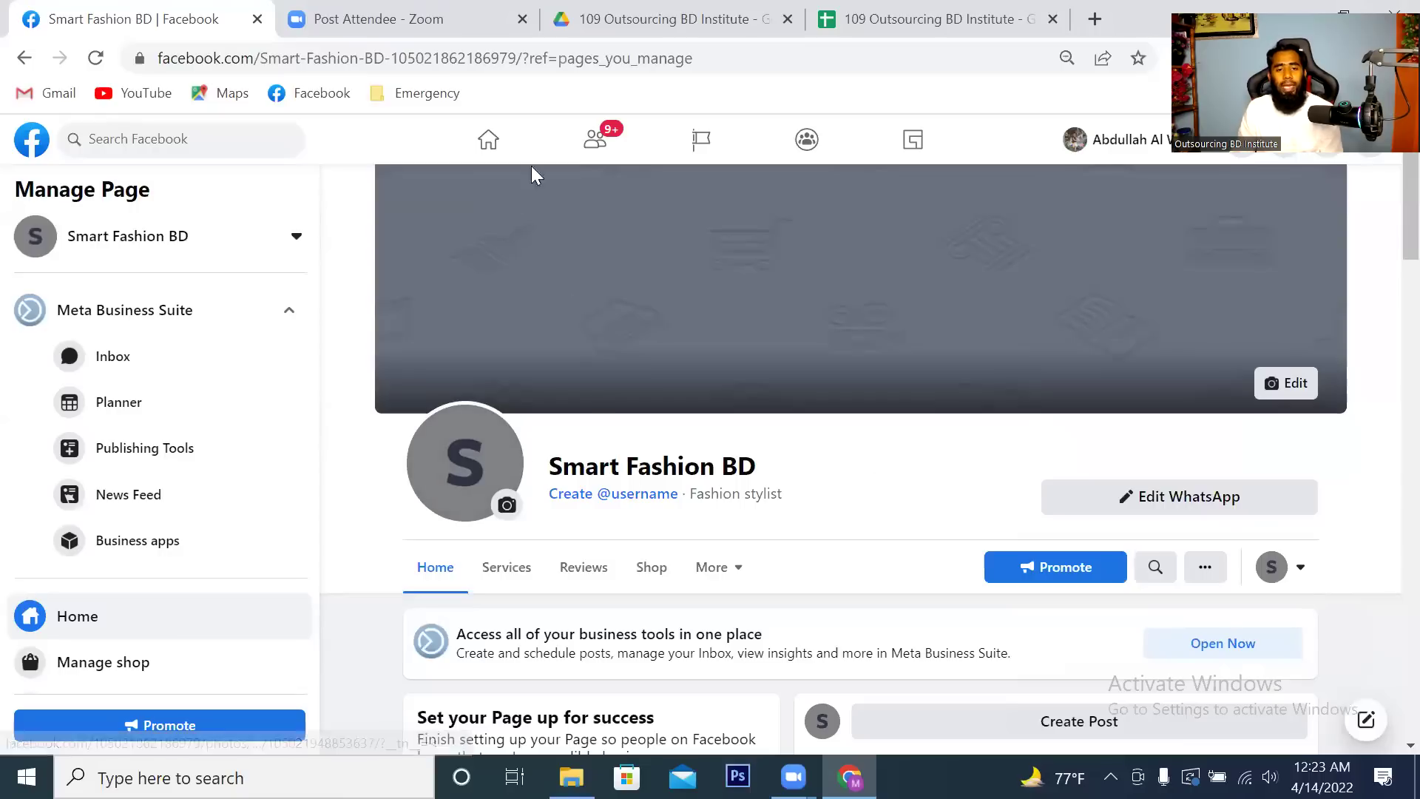
click(617, 62)
double_click(710, 57)
click(809, 50)
key(ctrl+a)
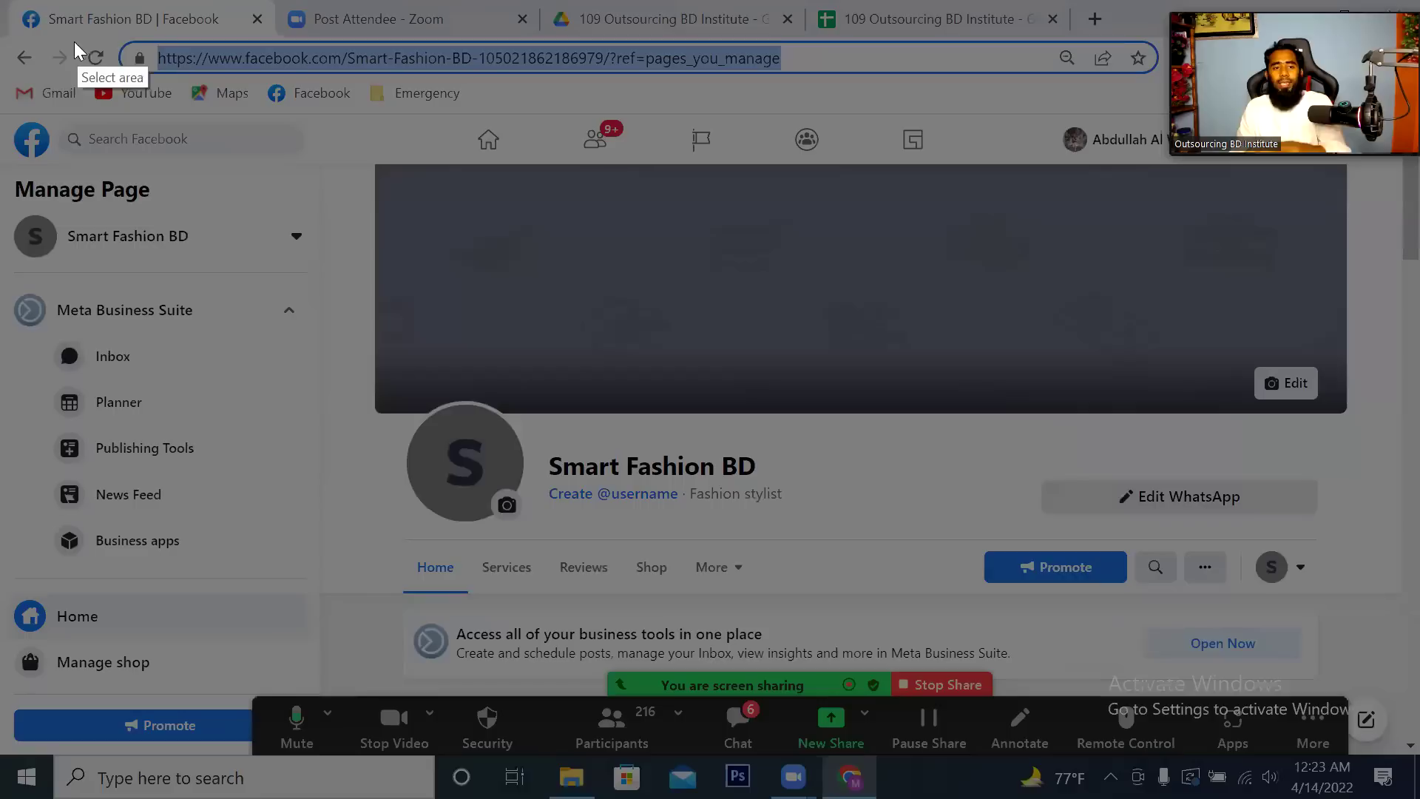
mouse_move(50, 42)
mouse_down()
mouse_move(428, 240)
mouse_move(1163, 670)
mouse_up()
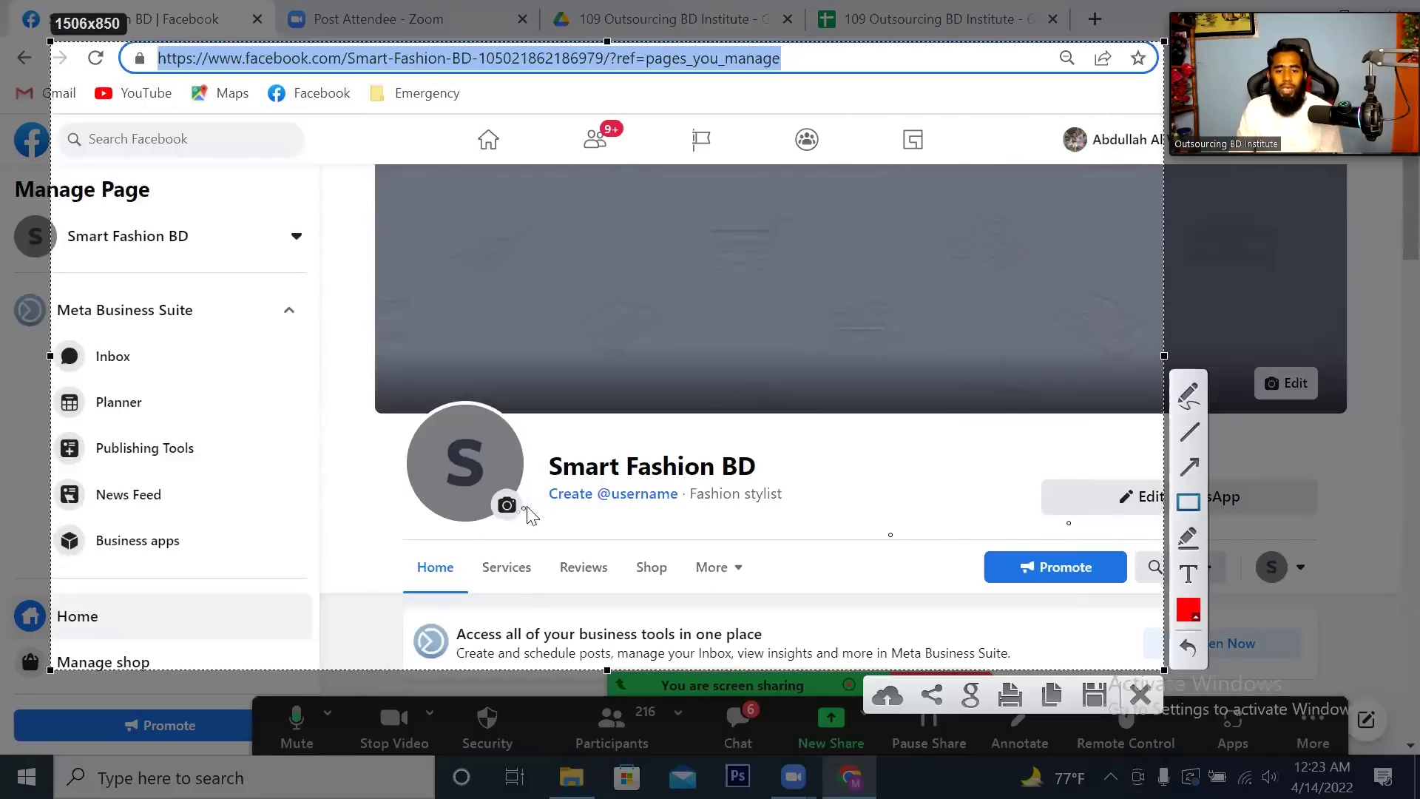
drag(545, 486, 685, 509)
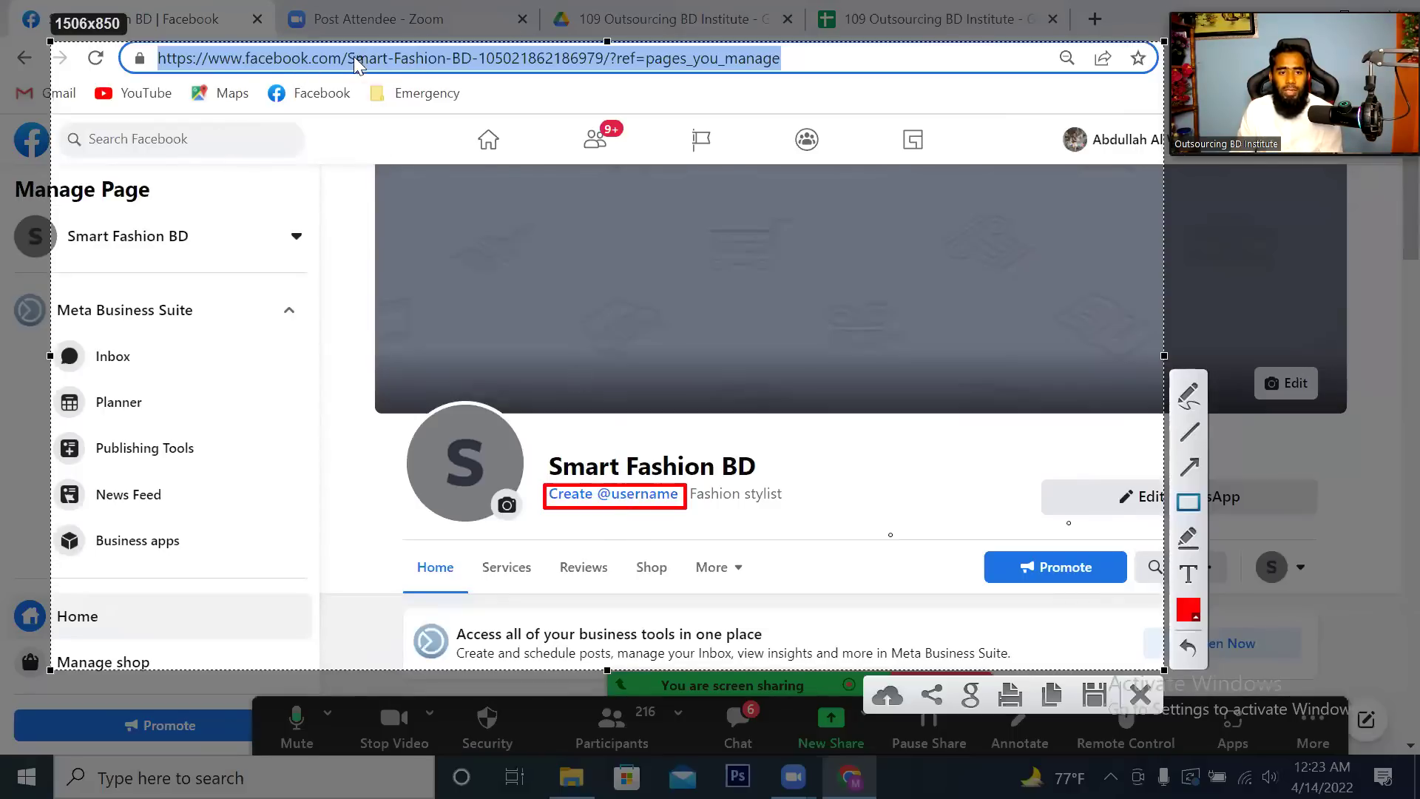
drag(444, 50, 790, 74)
drag(152, 52, 792, 75)
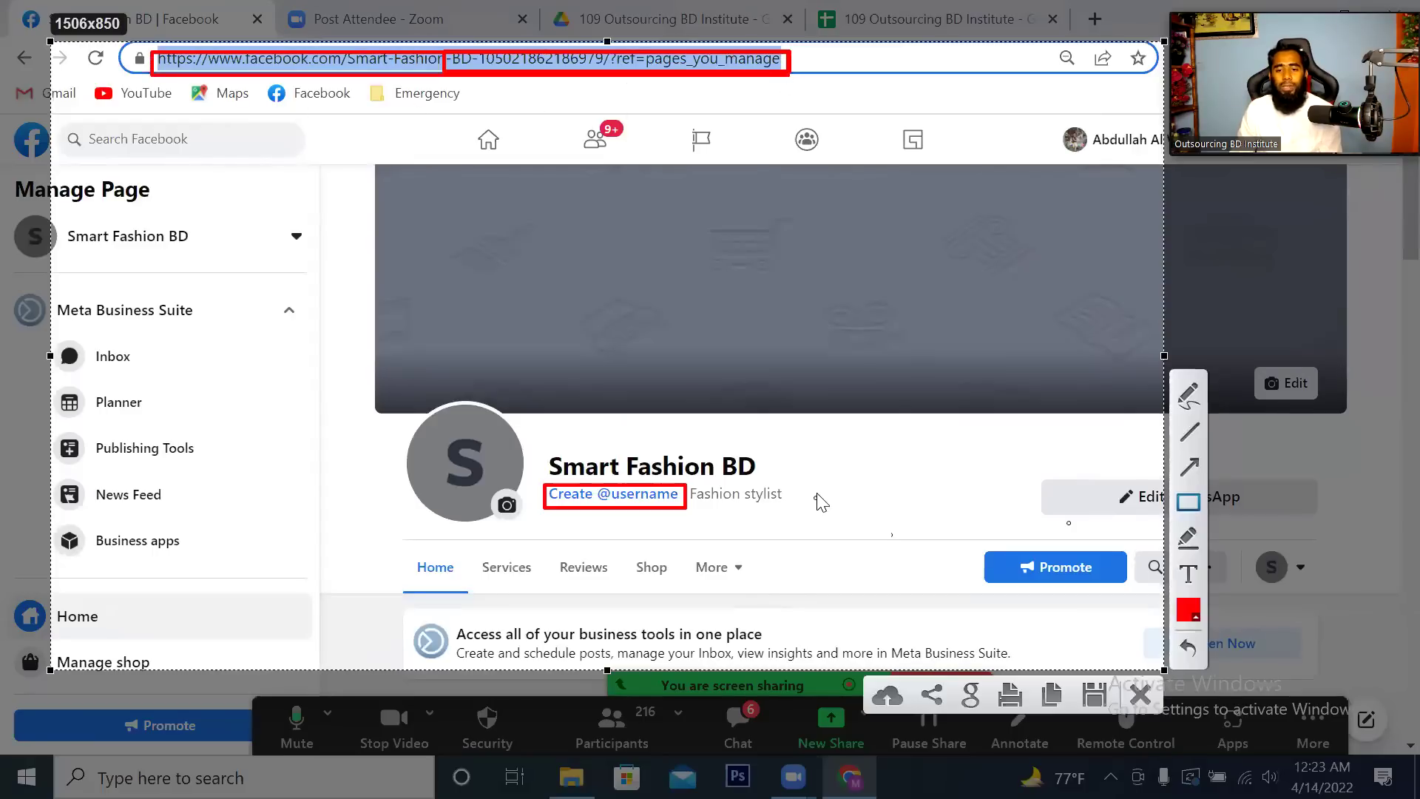
right_click(831, 466)
click(900, 625)
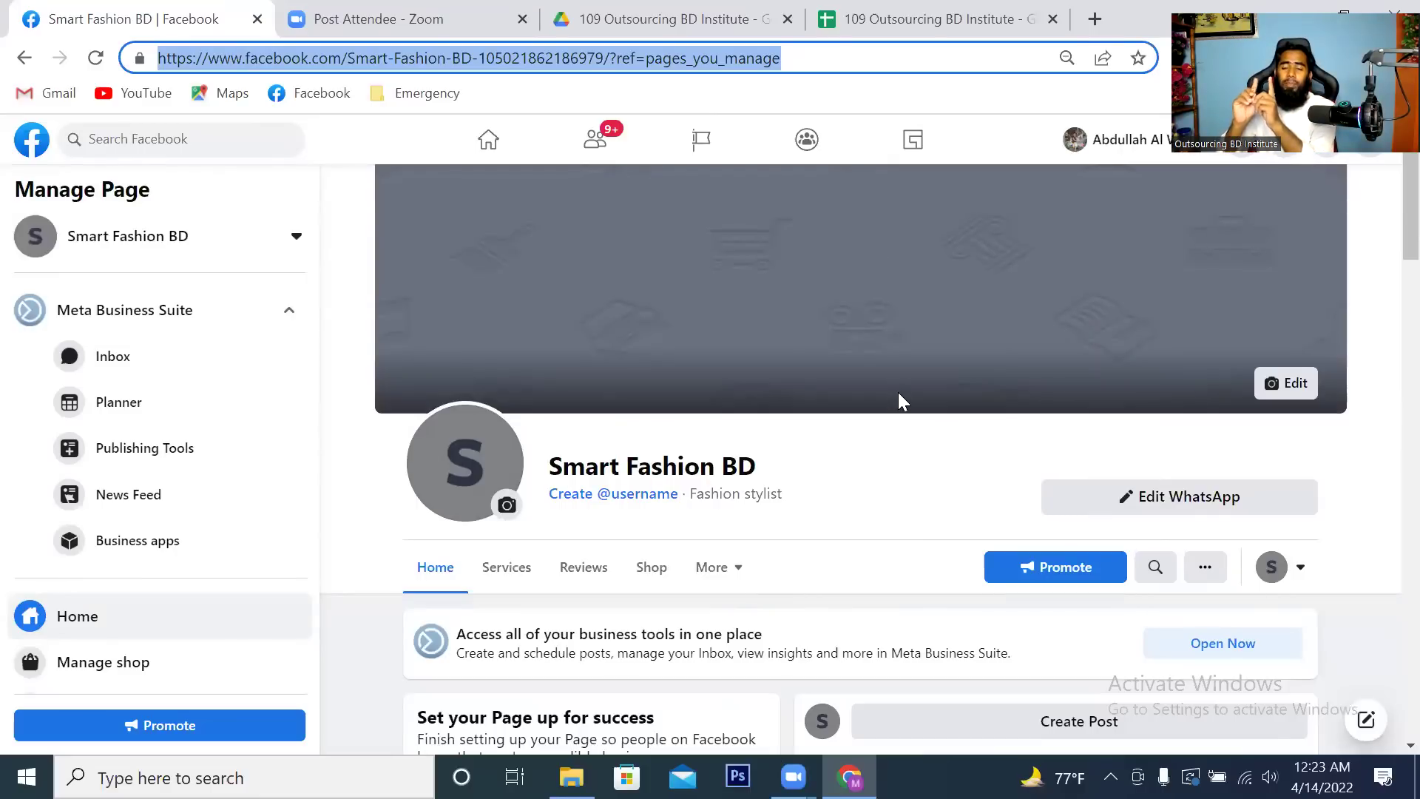
click(641, 508)
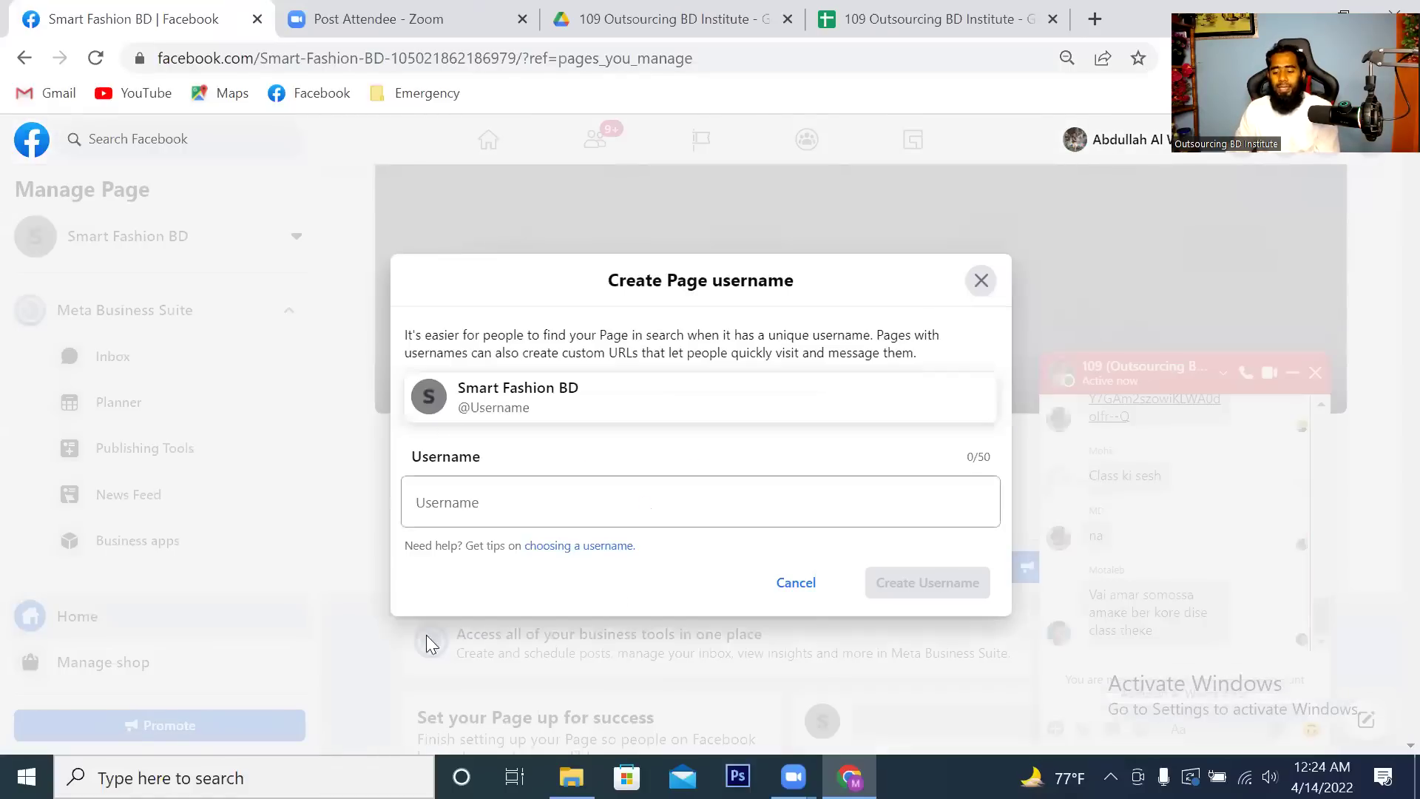
Outline the Smart Fashion BD name and username field in a screen capture, then discard it.
key(Print)
drag(396, 310, 995, 647)
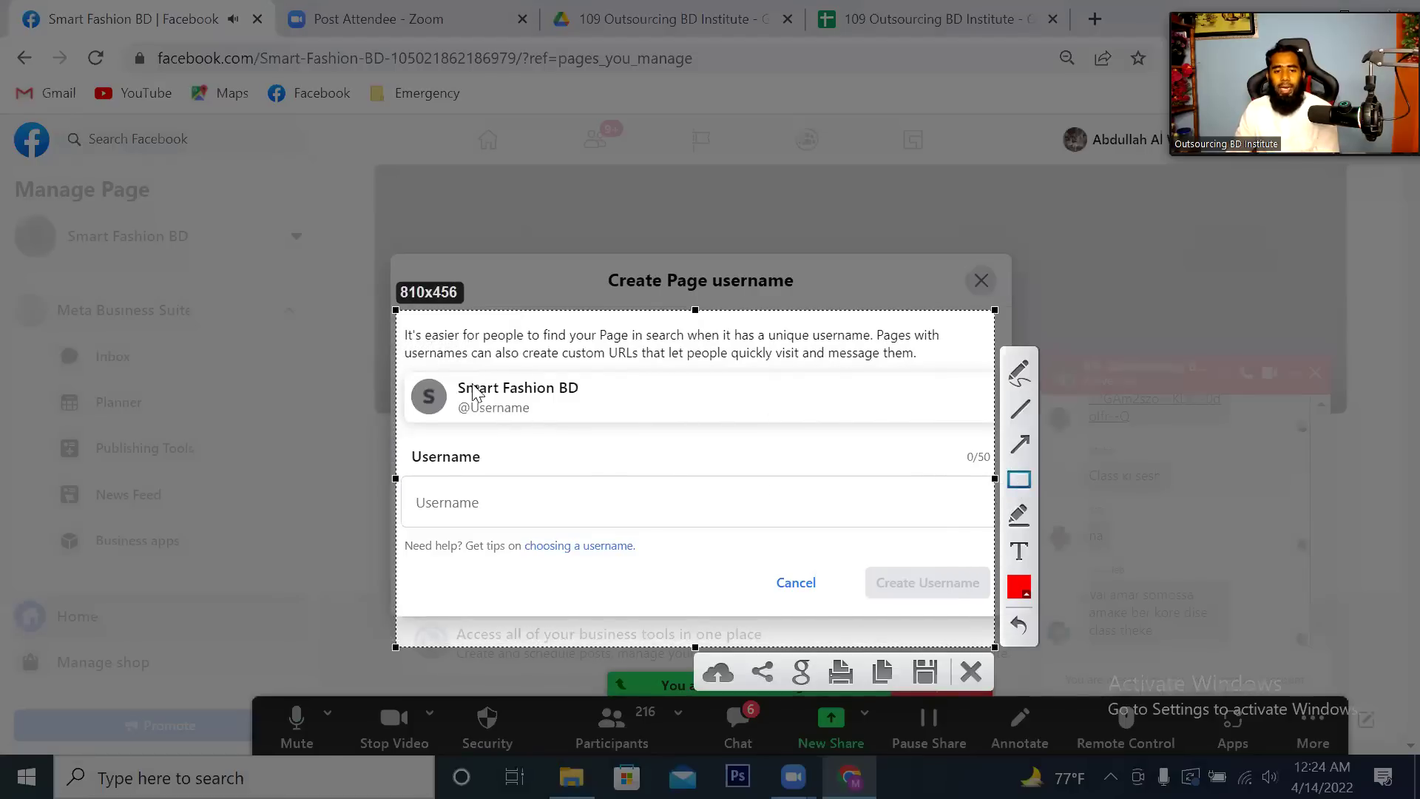
drag(448, 371, 602, 396)
drag(419, 484, 801, 524)
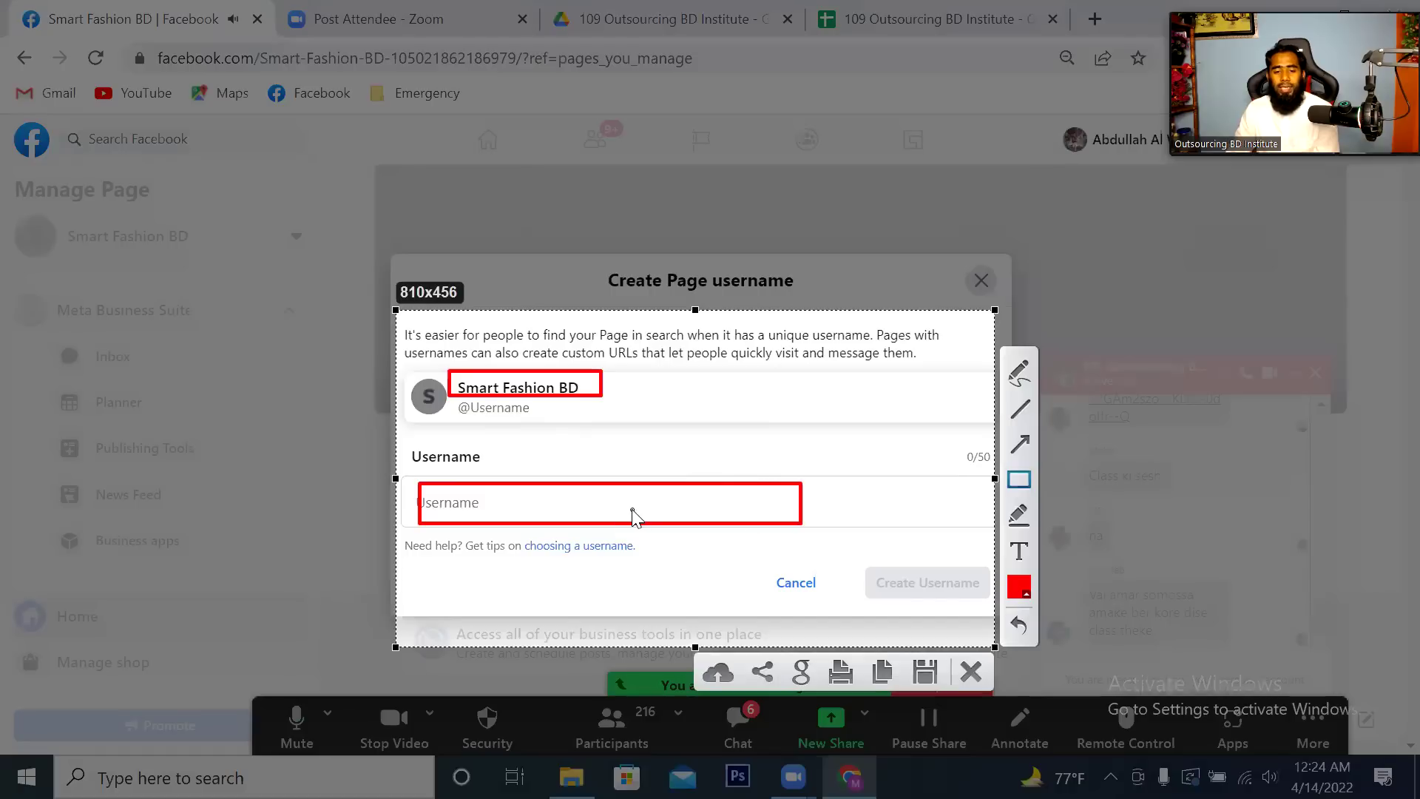
right_click(632, 510)
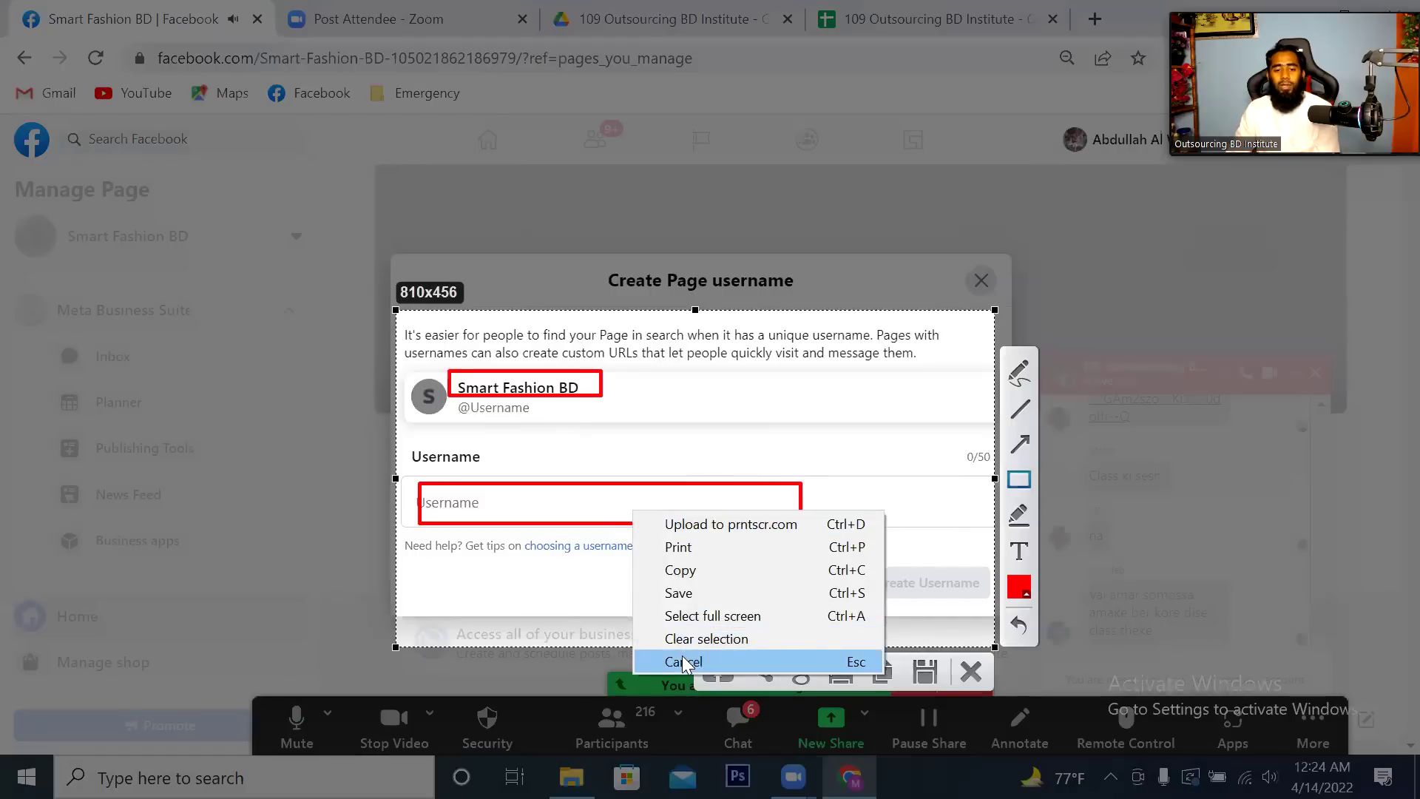
click(683, 661)
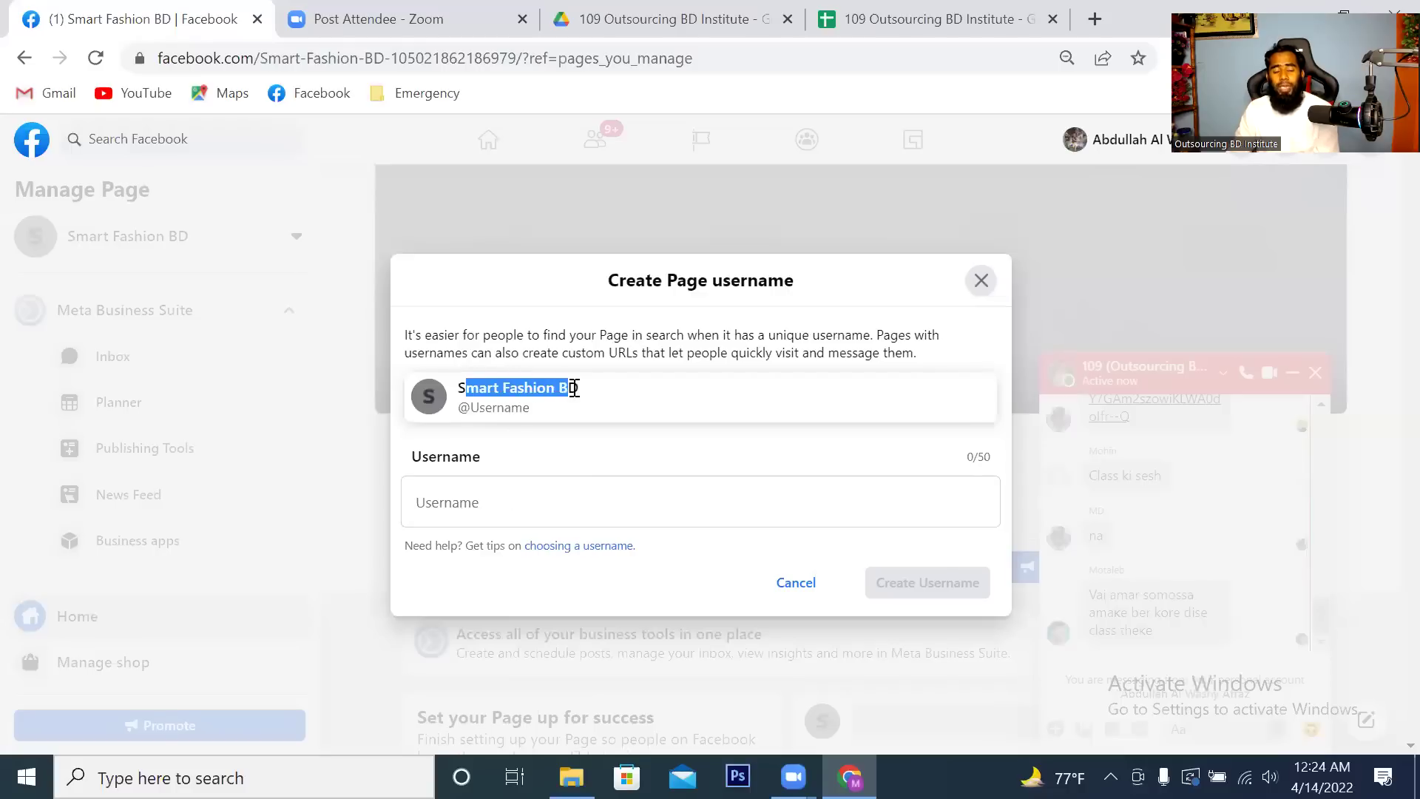
Enter smartfashionbd as the page username and check its availability.
click(541, 503)
text(smartfashionbd)
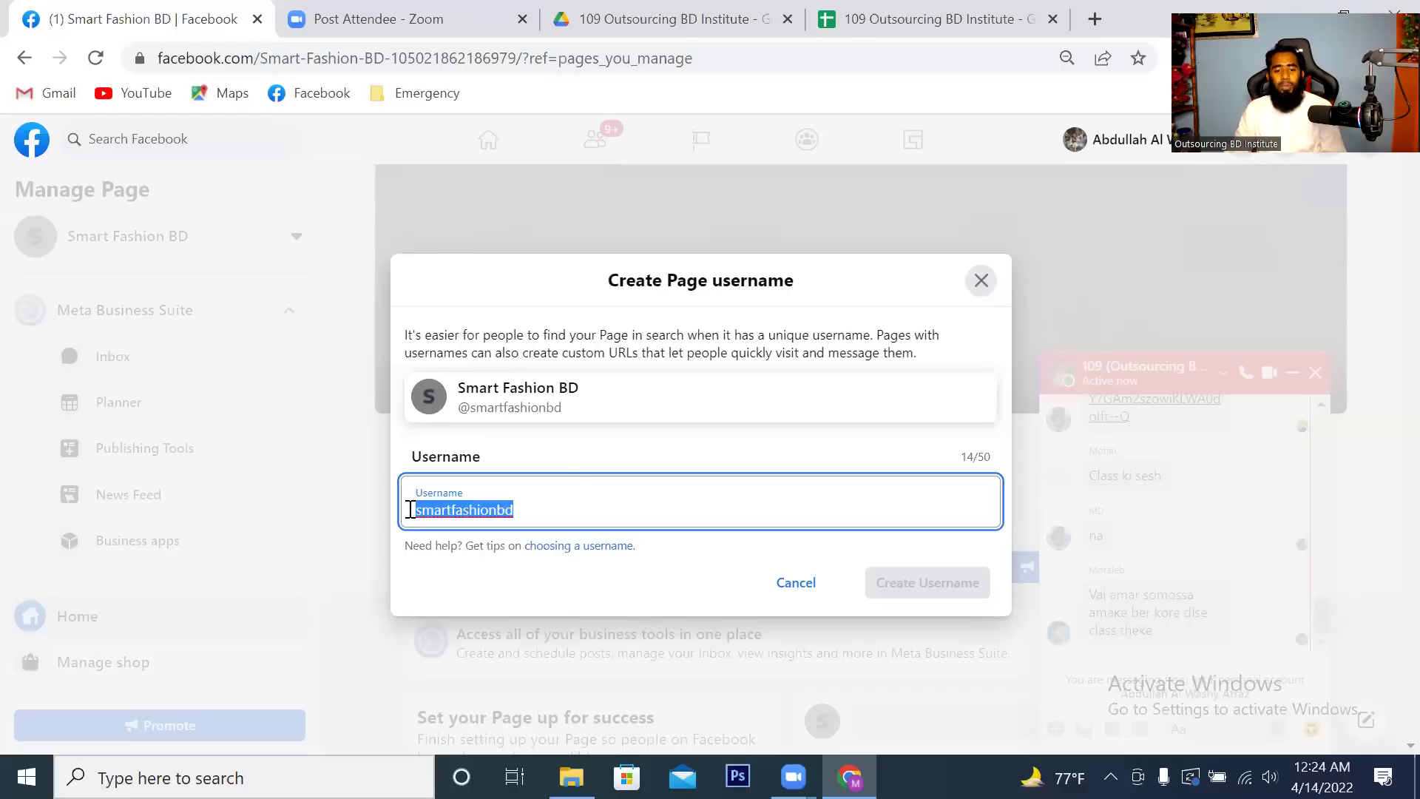
click(638, 449)
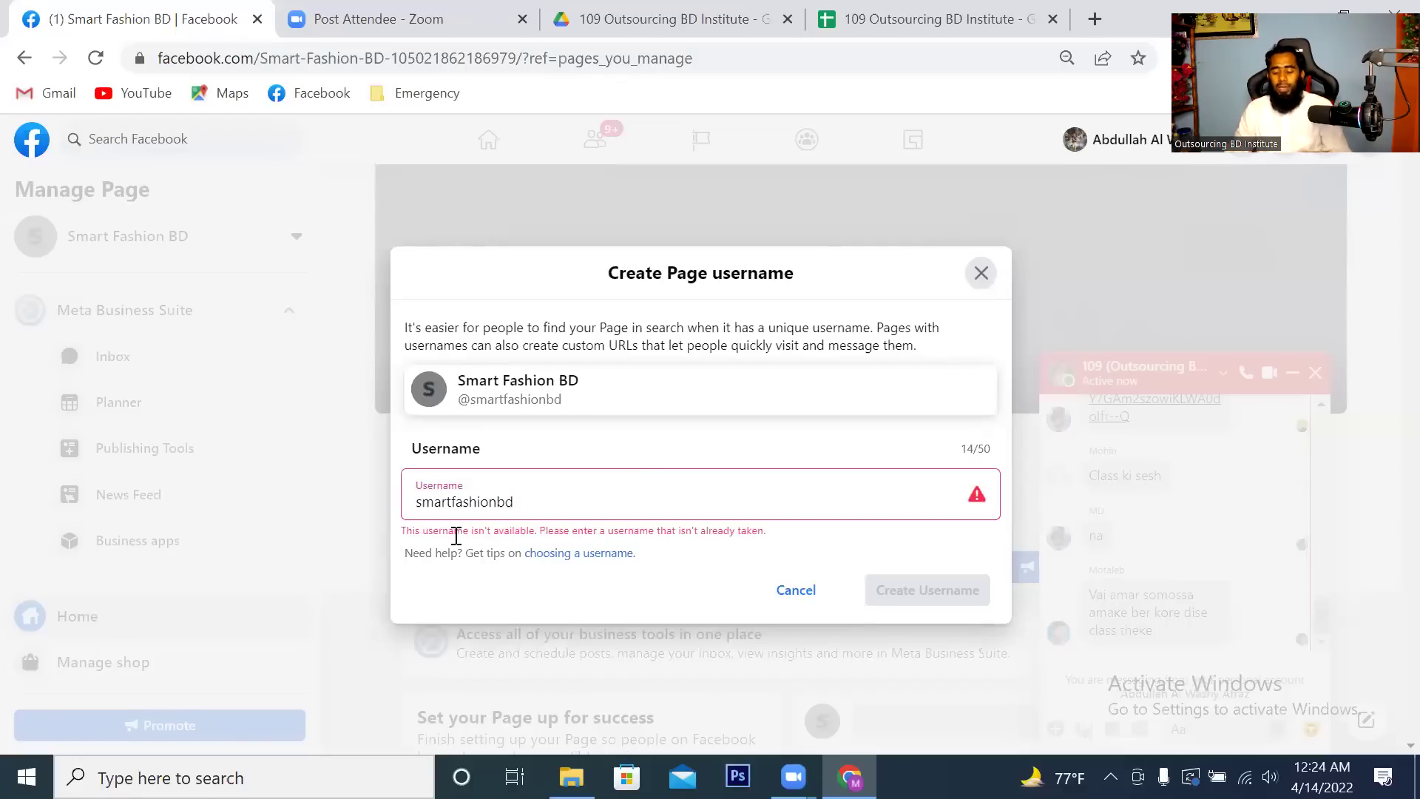
key(Print)
mouse_move(394, 231)
mouse_down()
mouse_move(656, 428)
mouse_move(1139, 708)
mouse_up()
drag(949, 474, 1007, 515)
drag(414, 476, 467, 490)
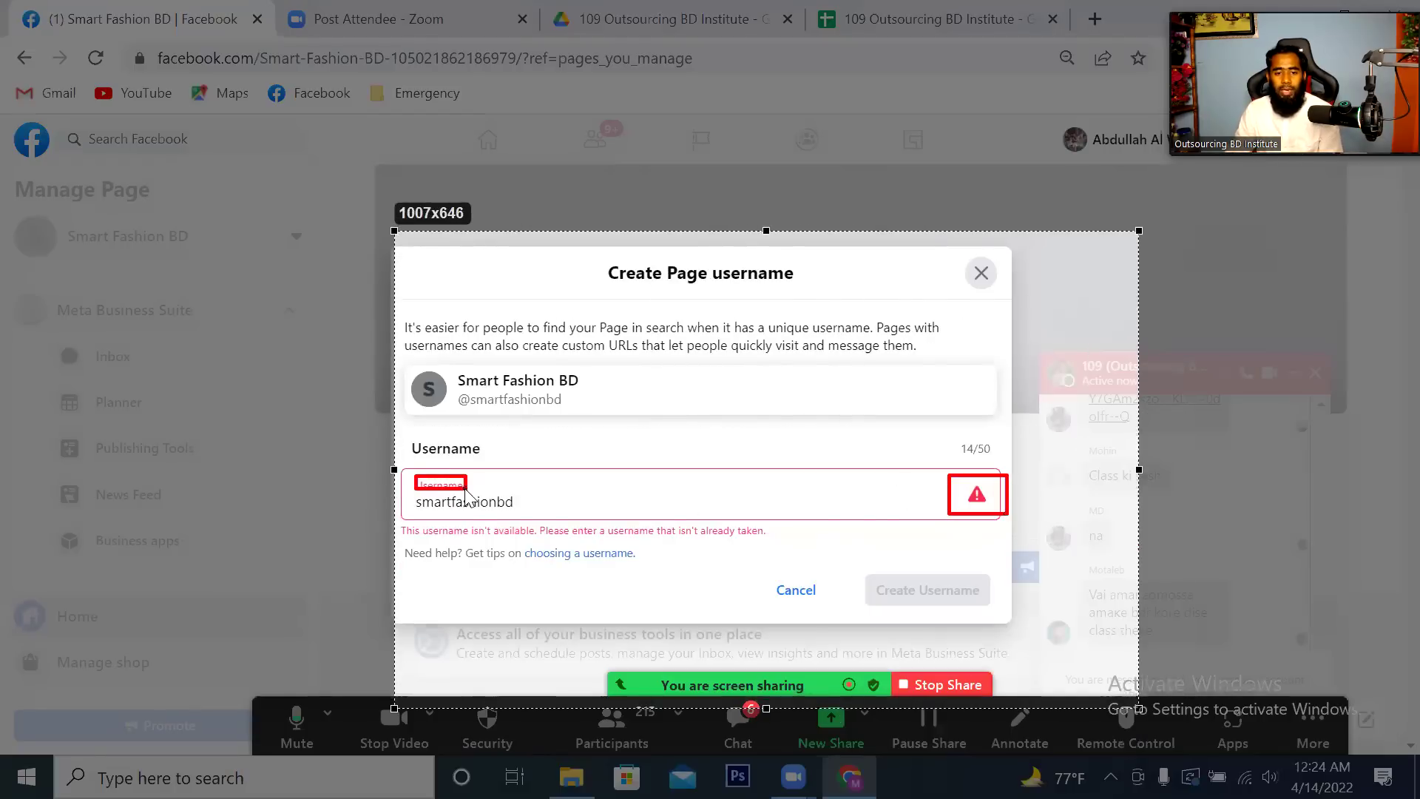
mouse_move(399, 520)
mouse_down()
mouse_move(418, 543)
mouse_move(776, 545)
mouse_up()
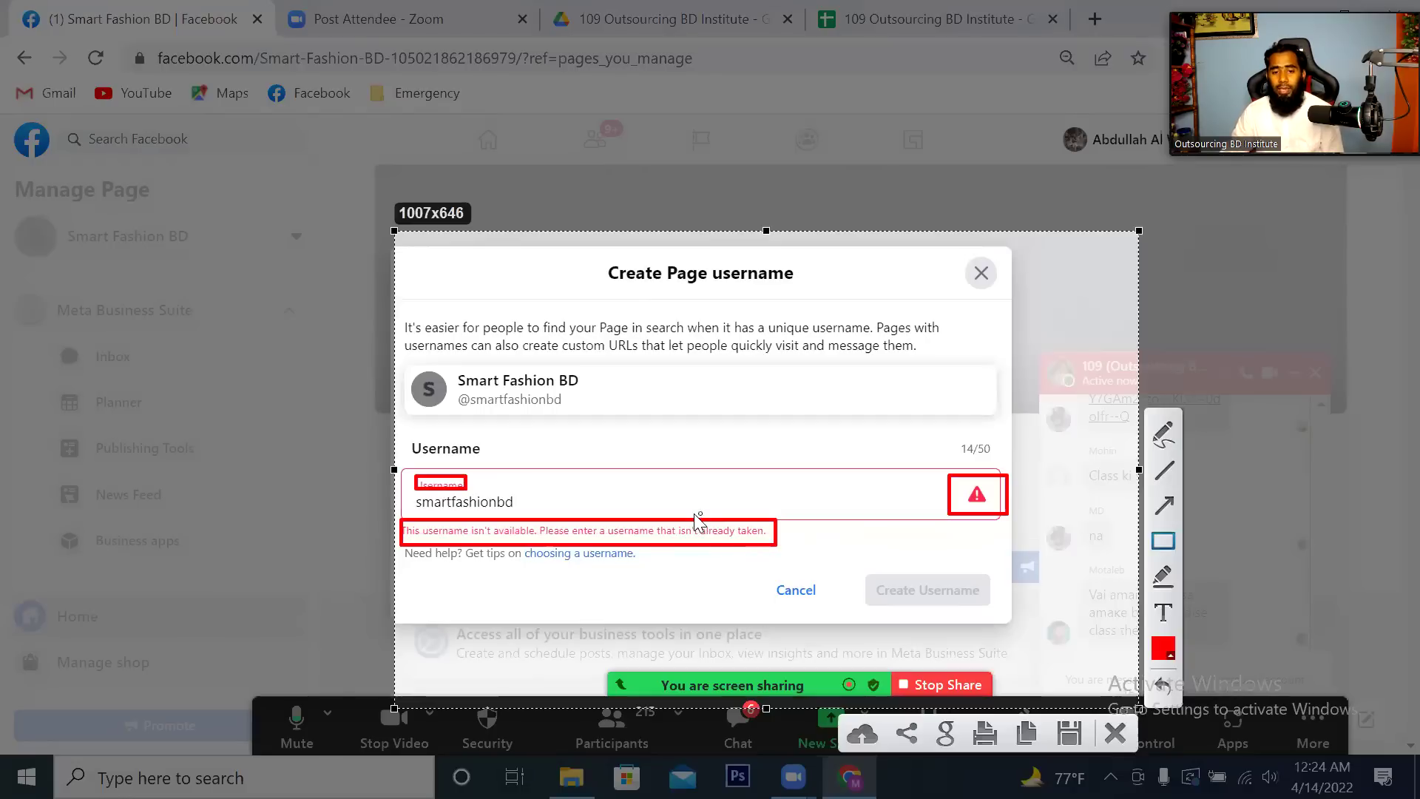
right_click(724, 427)
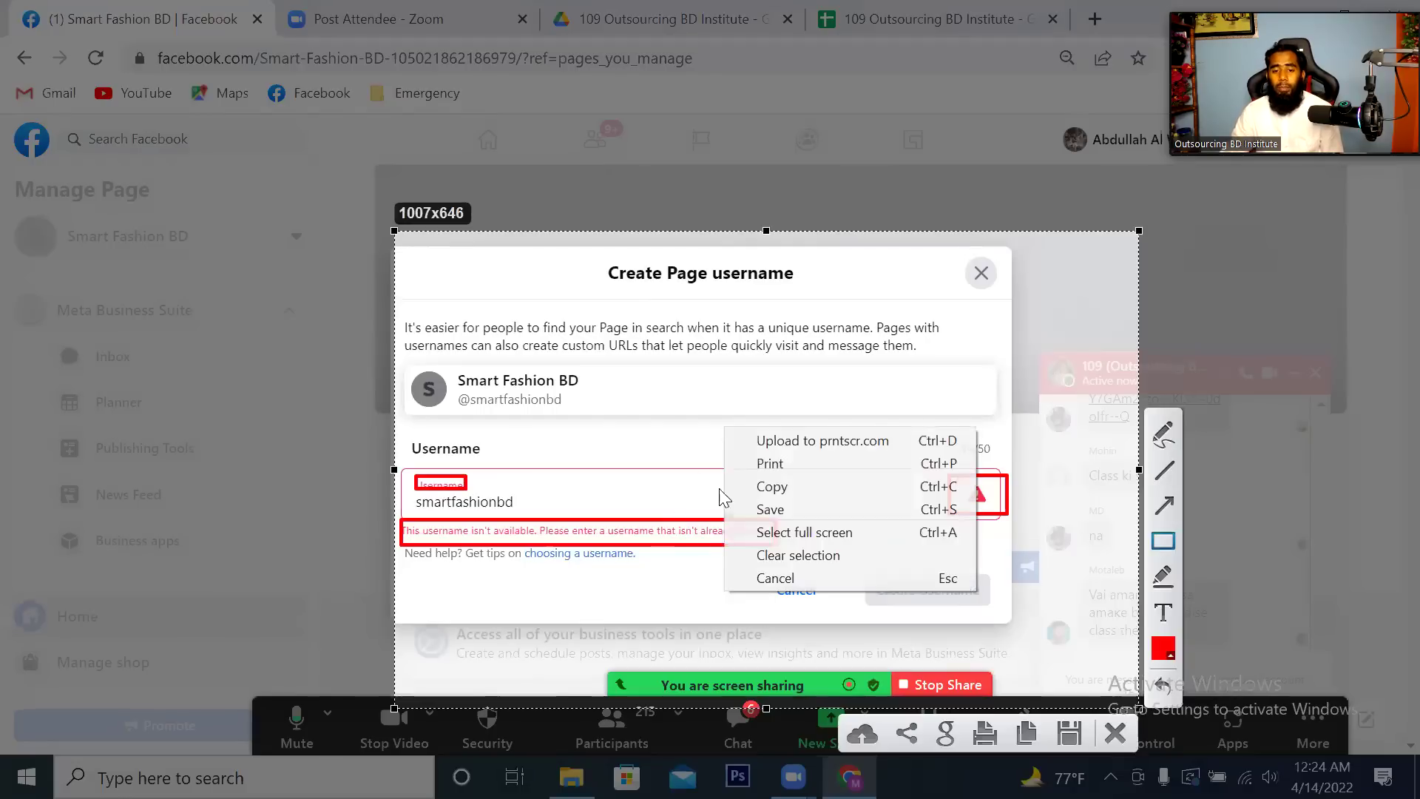
click(749, 572)
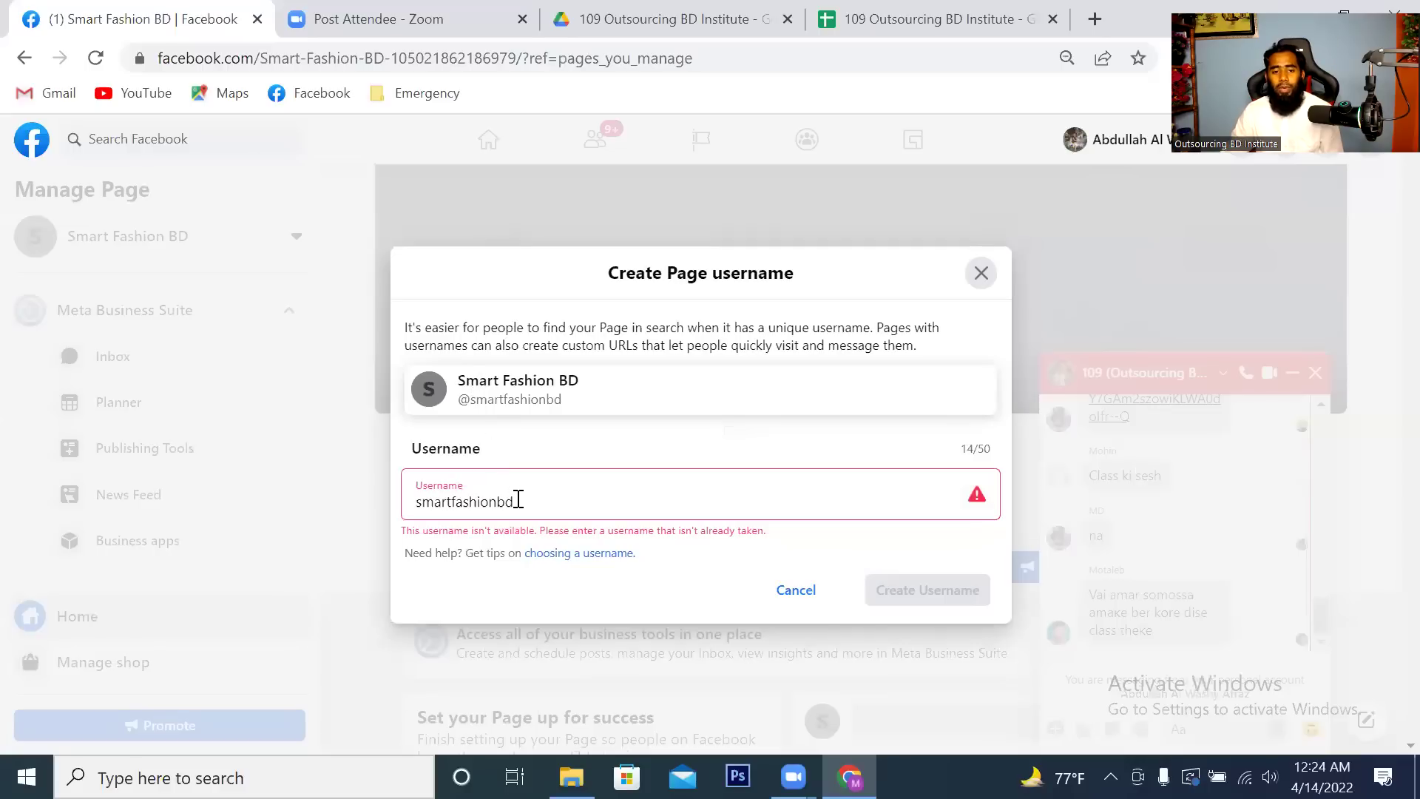
click(546, 507)
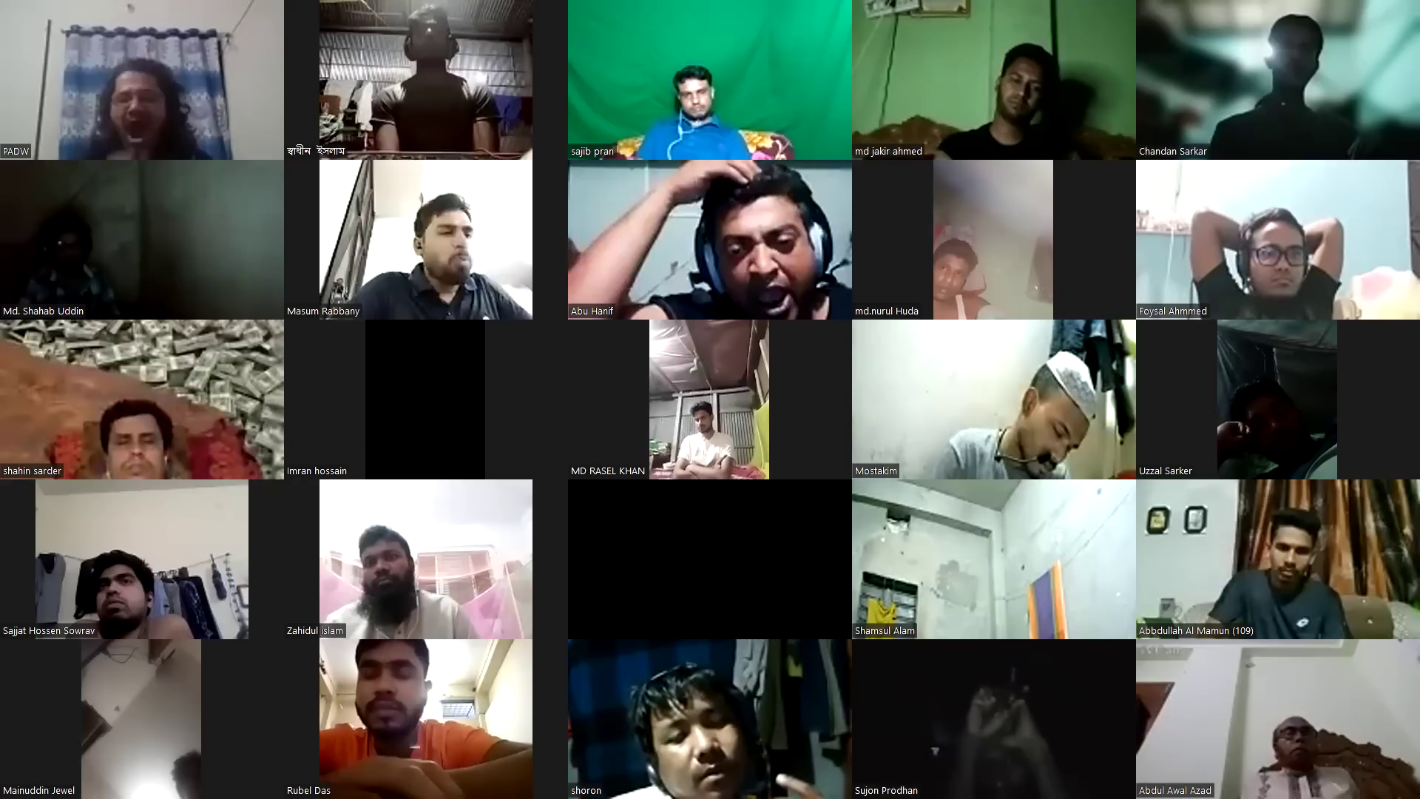
key(Page_Down)
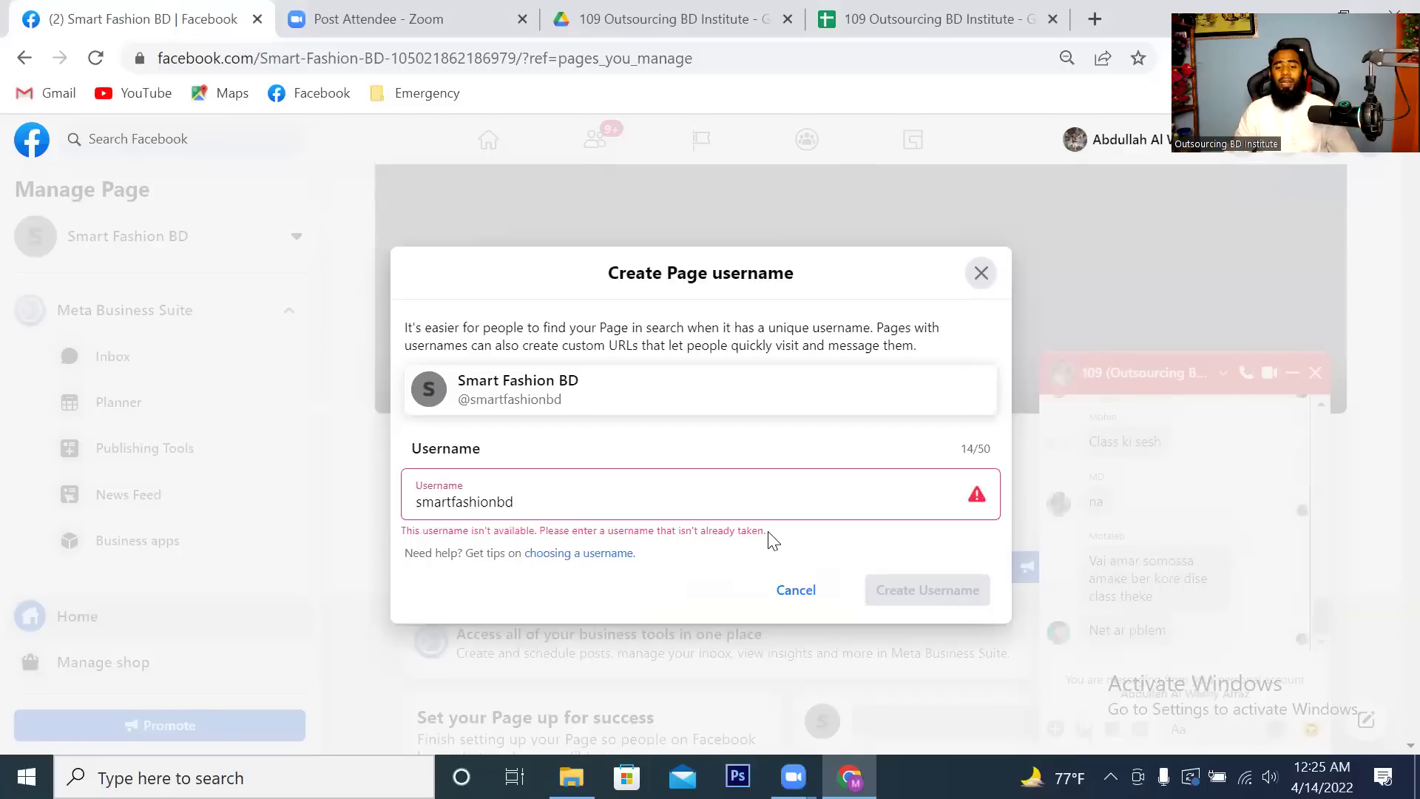
drag(766, 531, 532, 532)
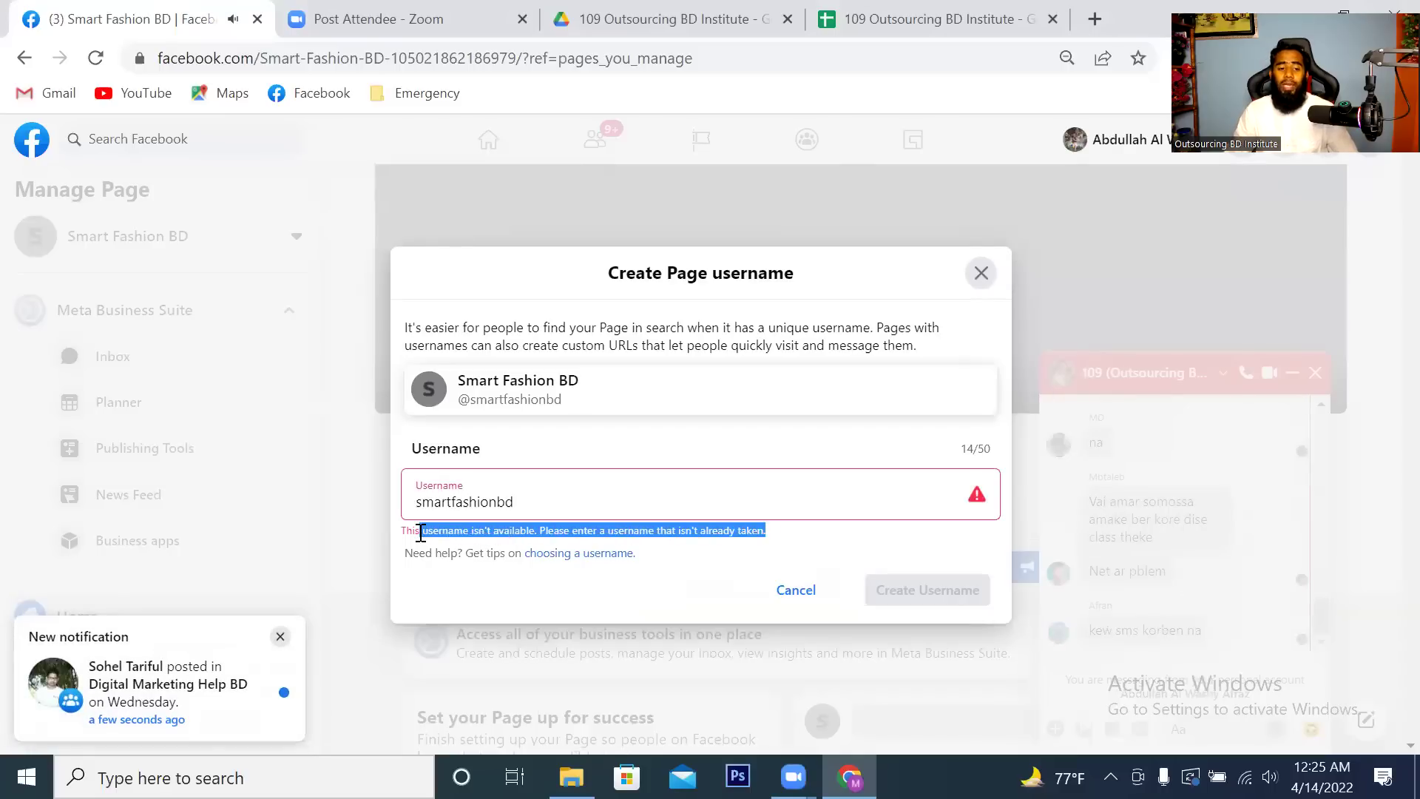
click(529, 500)
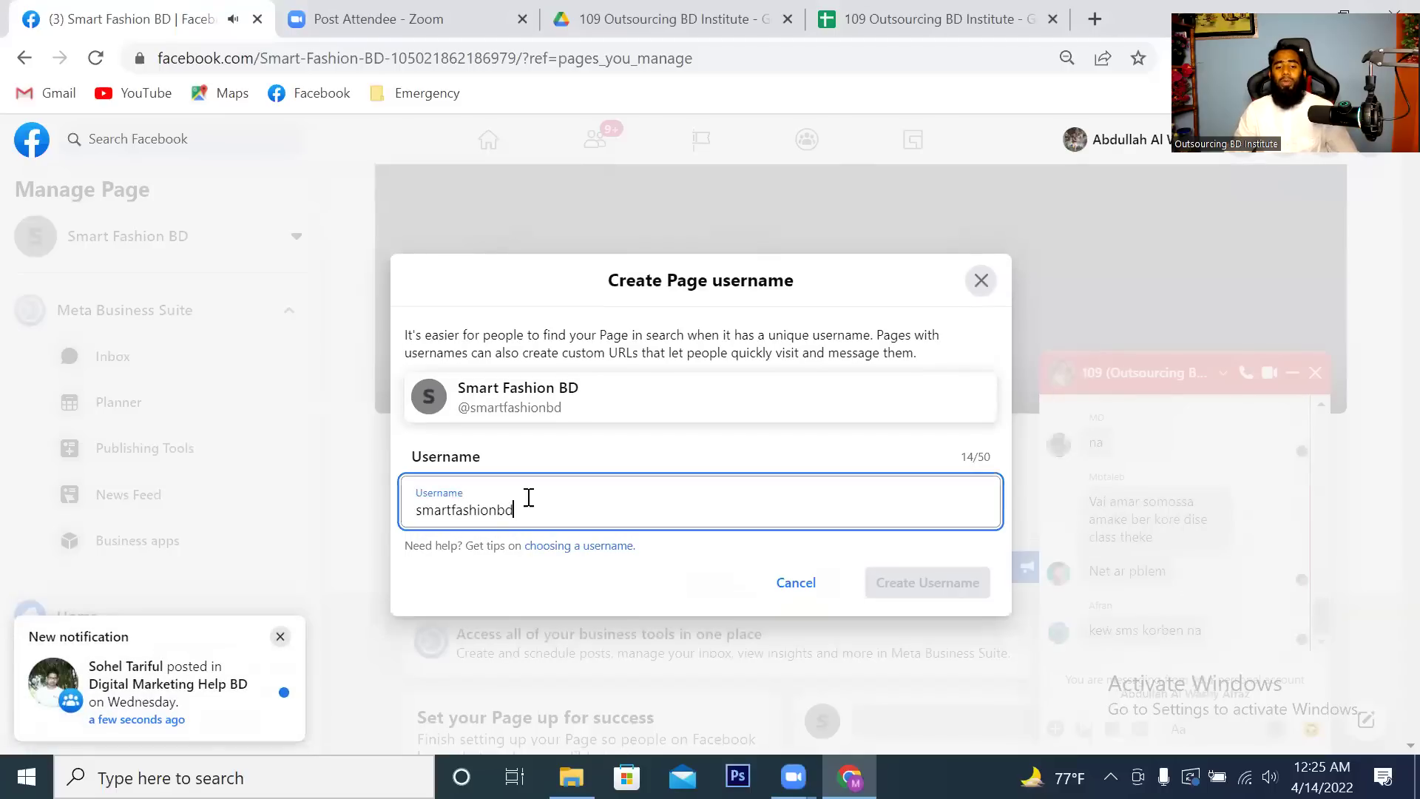
drag(443, 511, 427, 511)
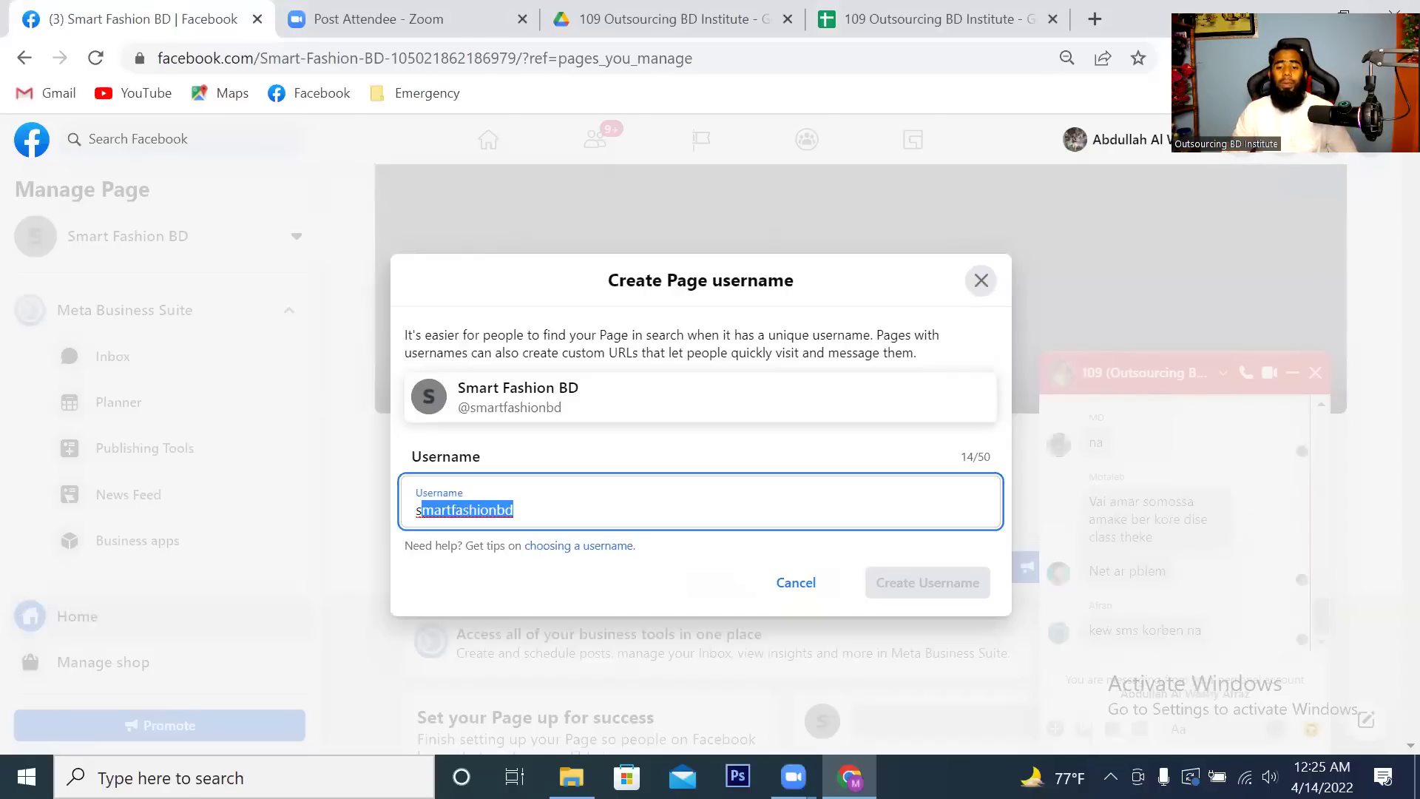
key(alt+s)
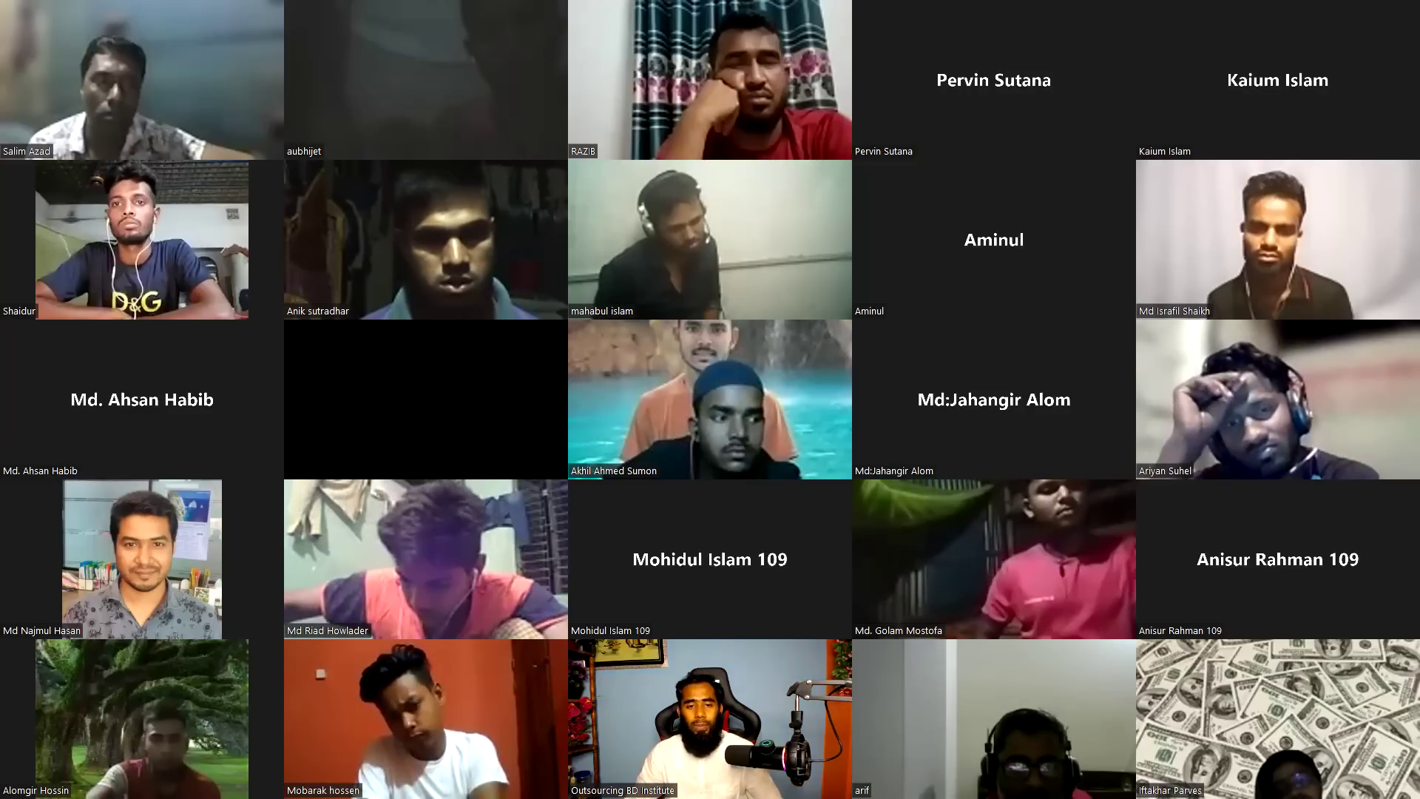
key(Page_Down)
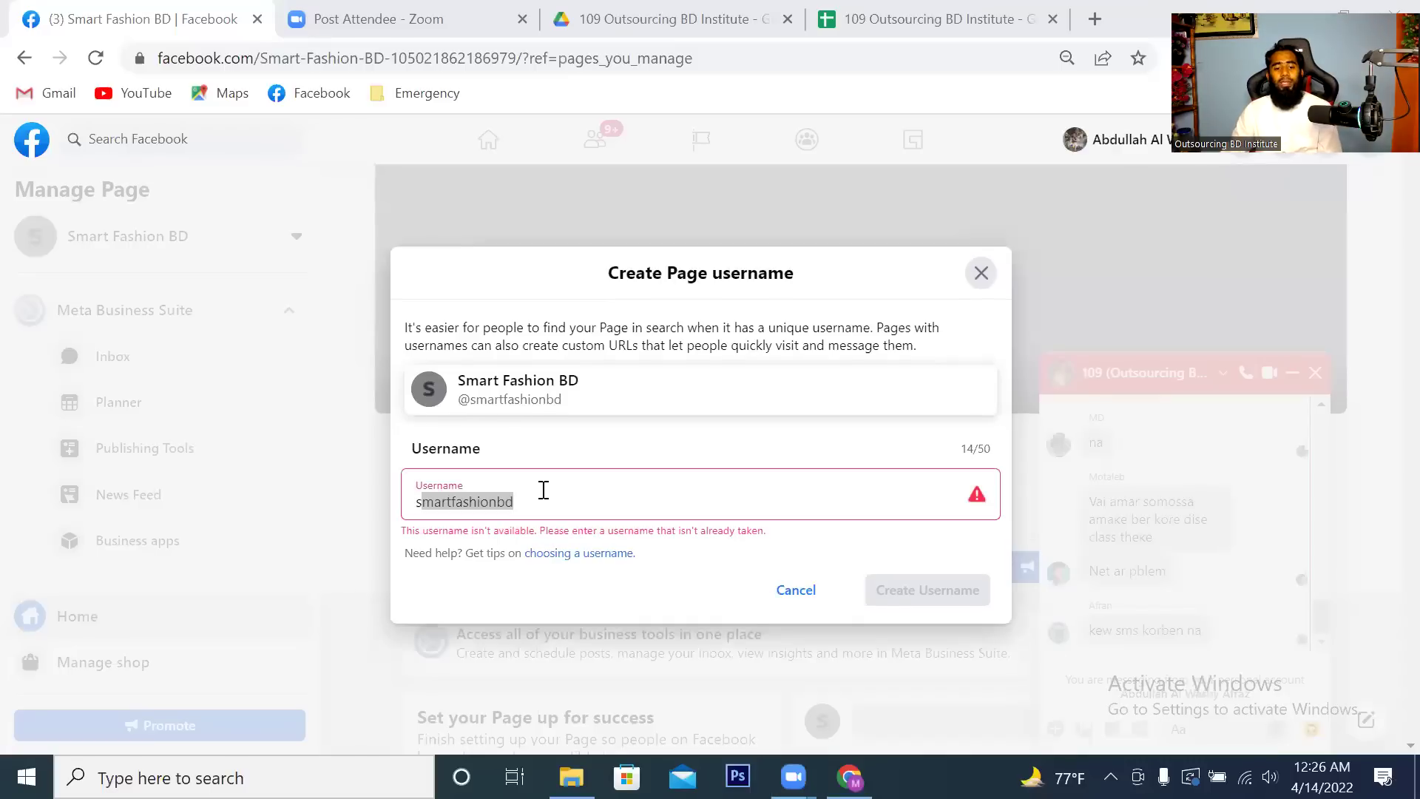
Enter smartfashionbangladesh, confirm it is available, and outline it in a screen capture.
click(542, 491)
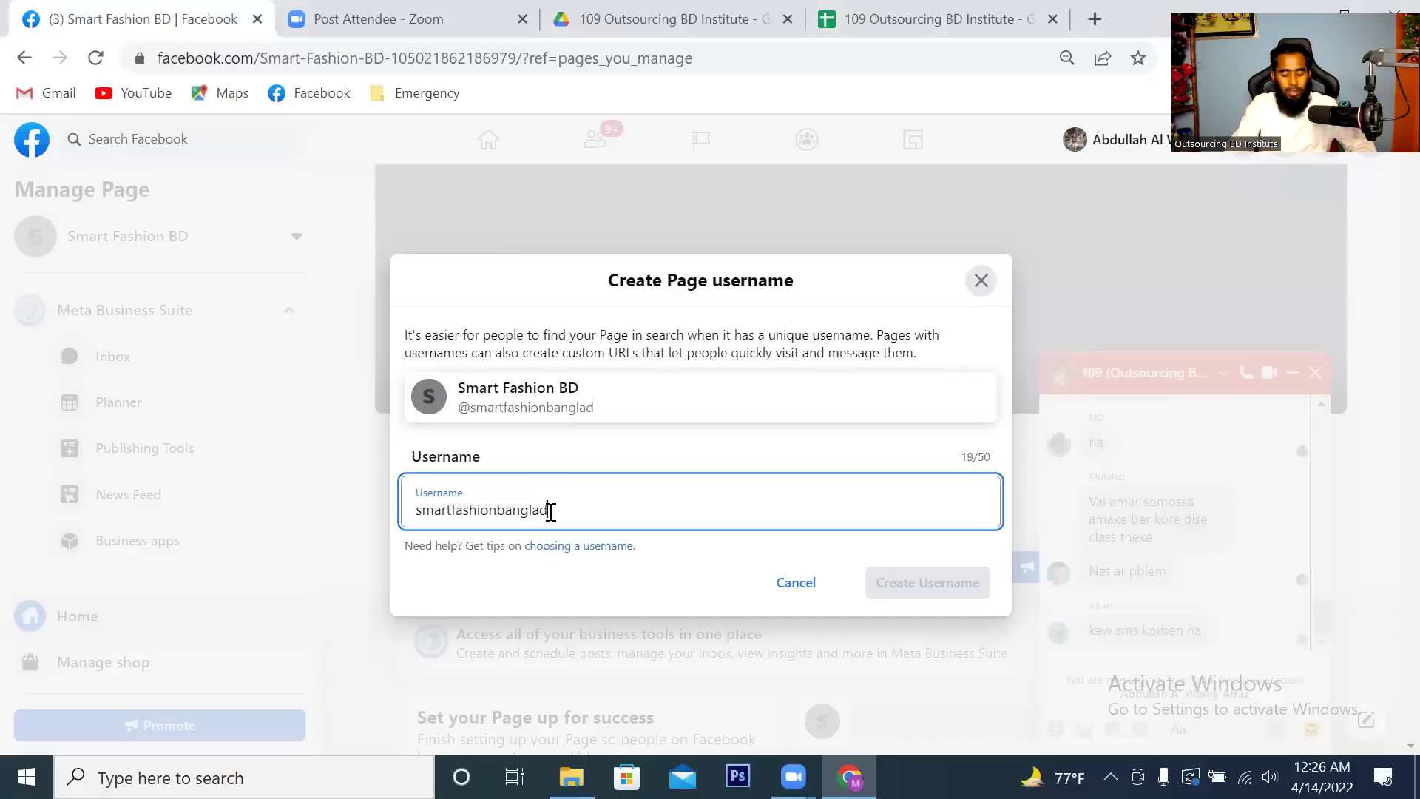
click(754, 454)
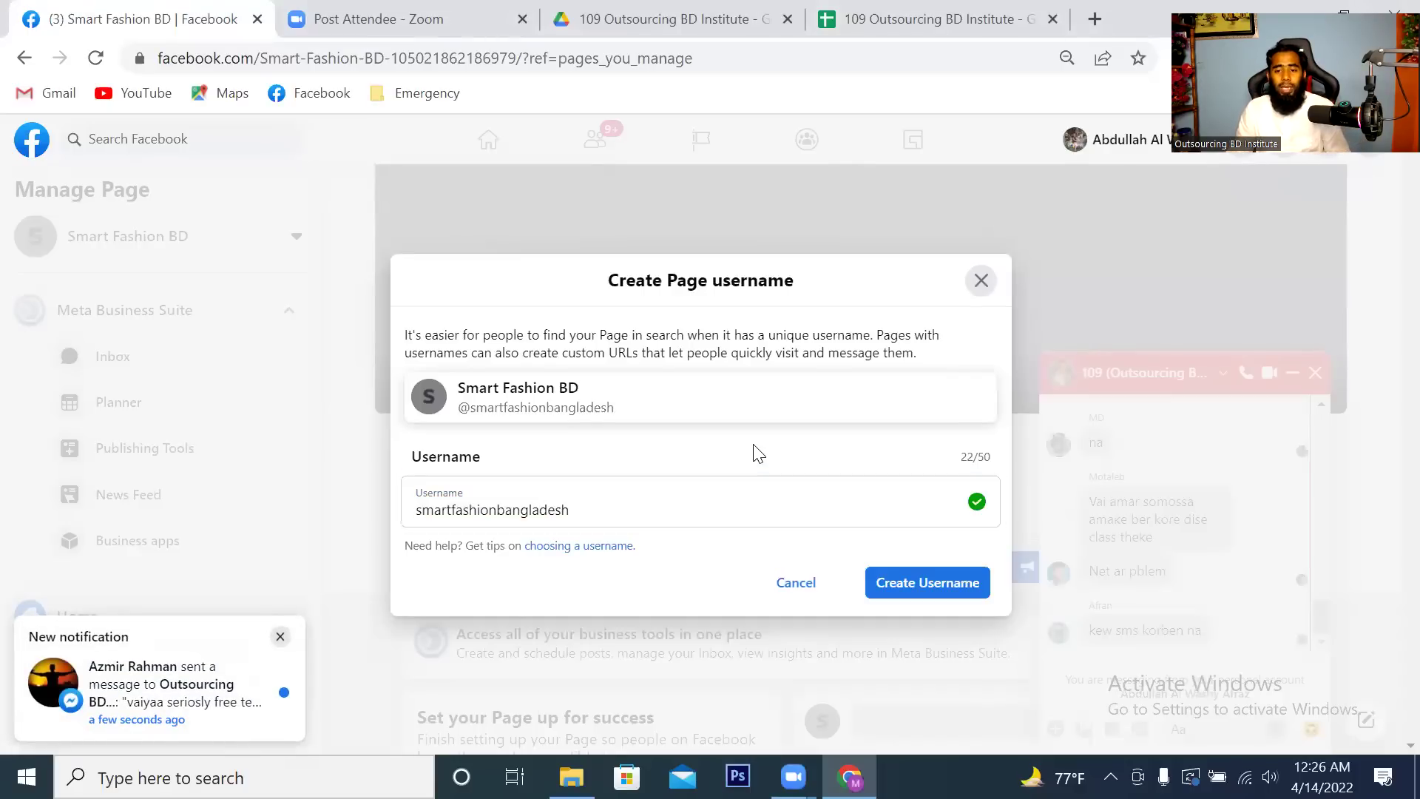
key(Print)
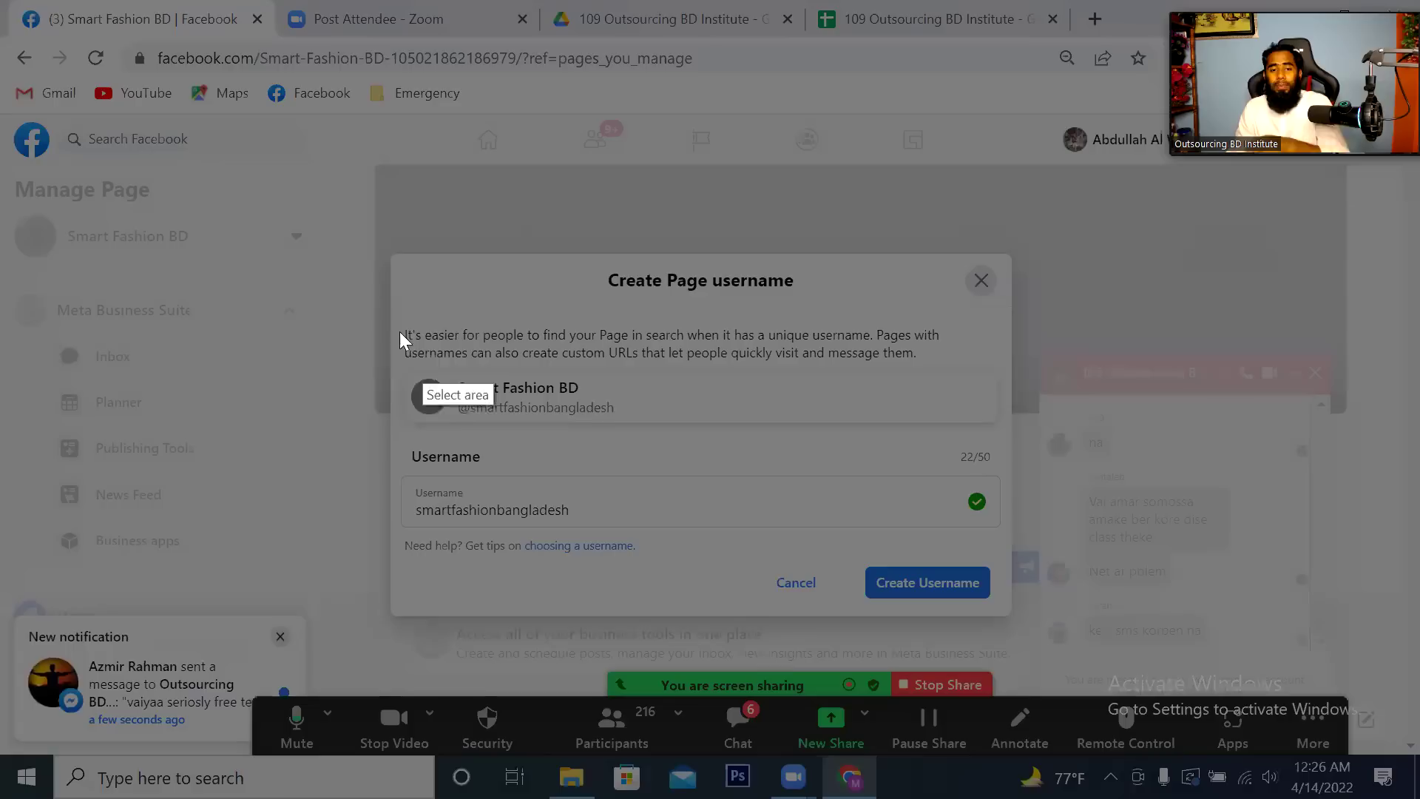
mouse_move(363, 242)
mouse_down()
mouse_move(784, 526)
mouse_move(1101, 649)
mouse_up()
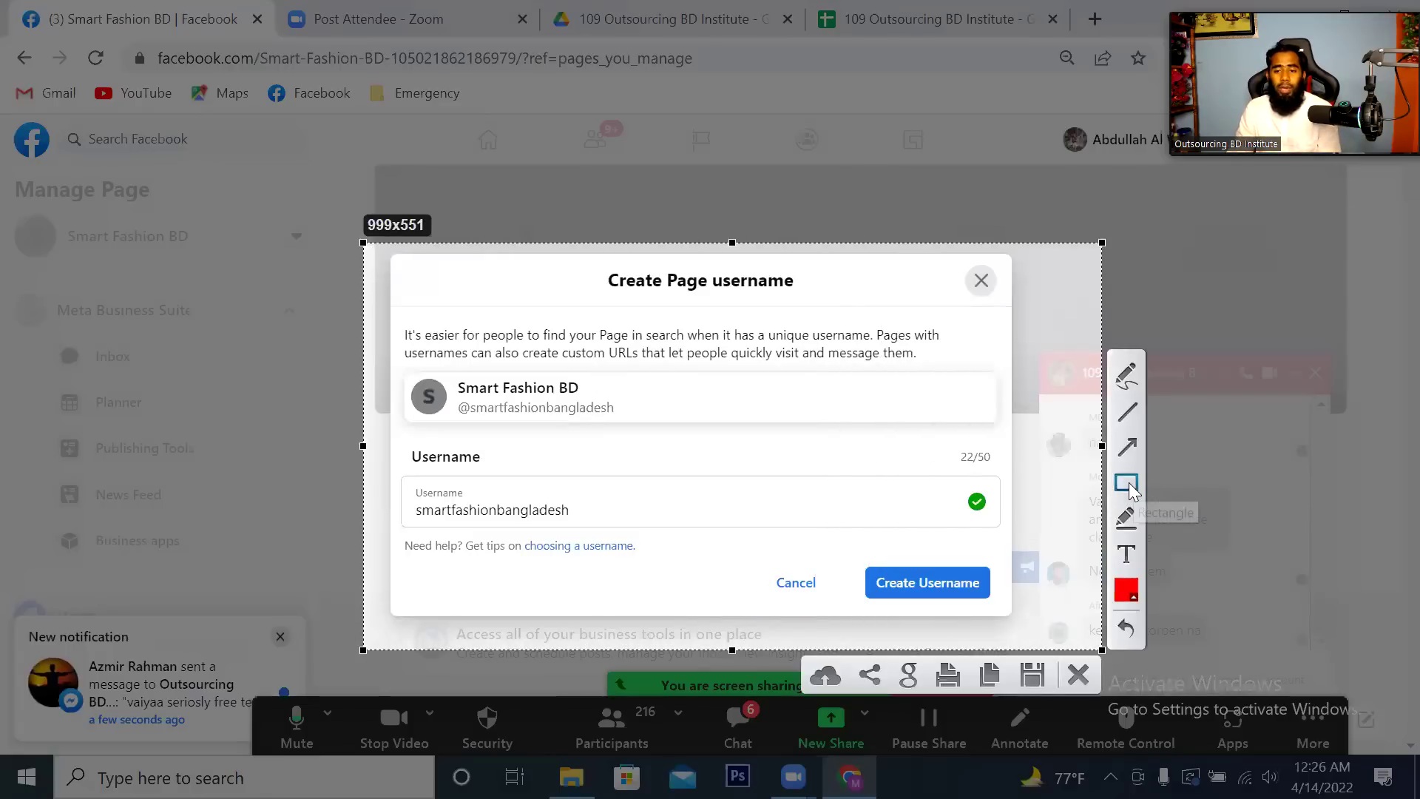
drag(403, 491, 697, 529)
drag(611, 534, 611, 534)
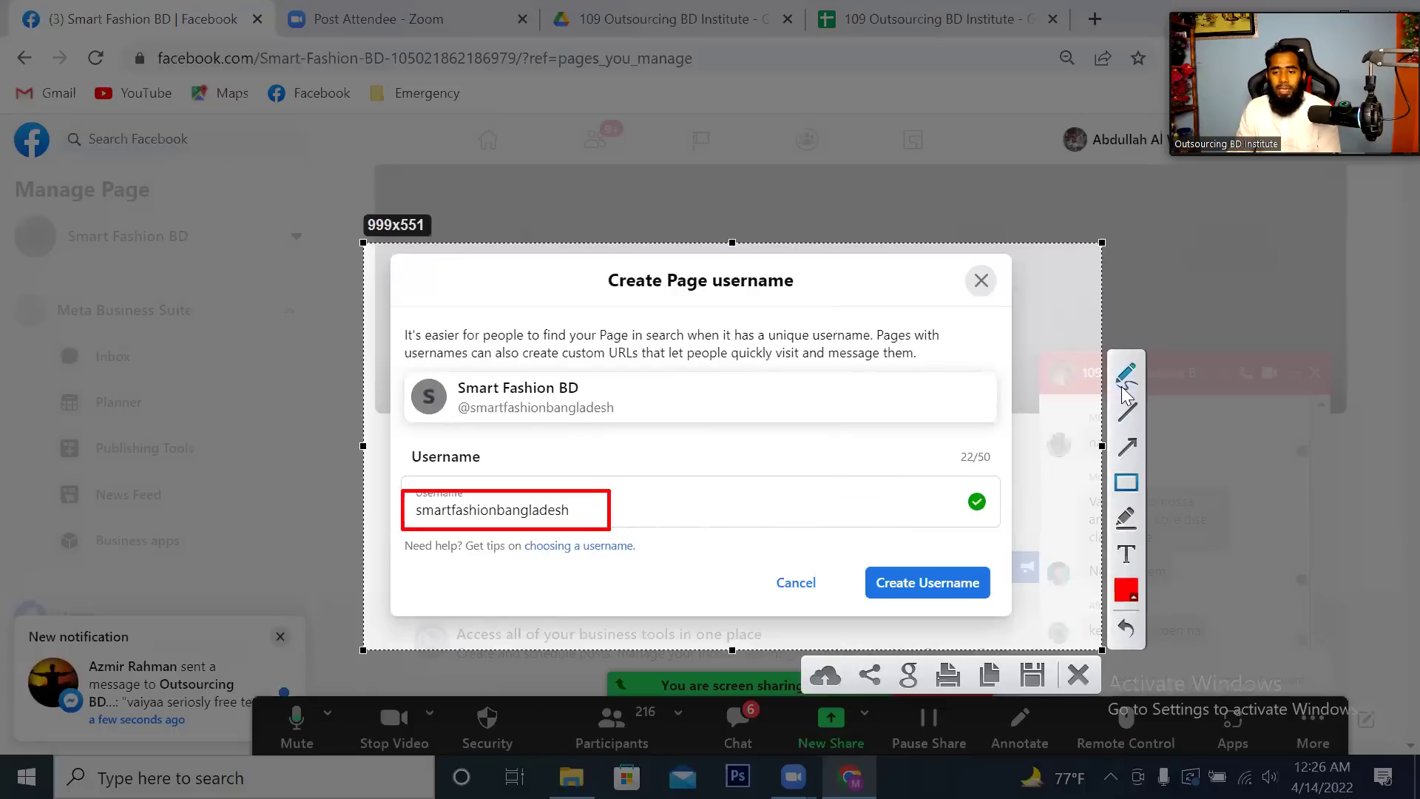
Draw arrows toward the green availability check and the create button, then discard the capture.
drag(781, 519, 870, 518)
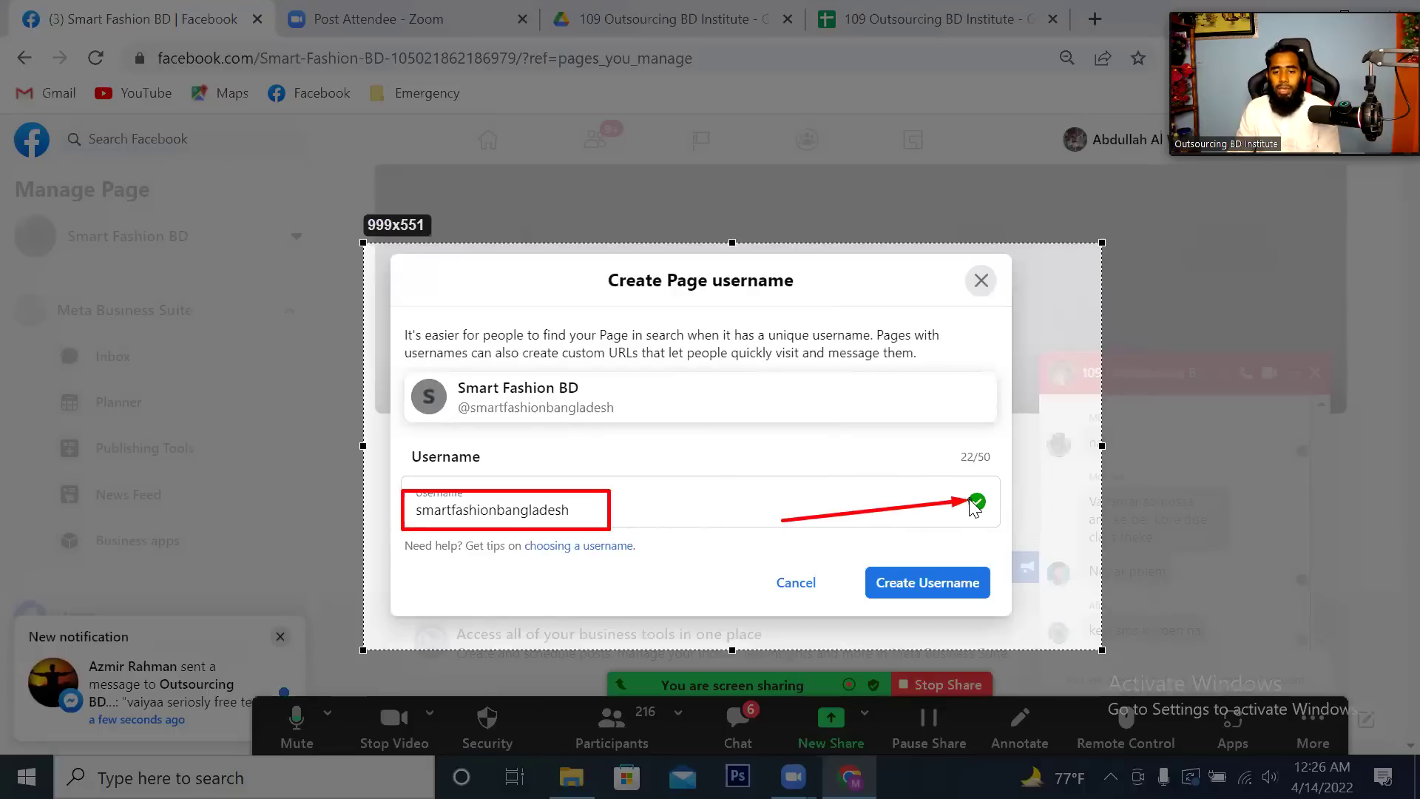
drag(970, 500, 966, 501)
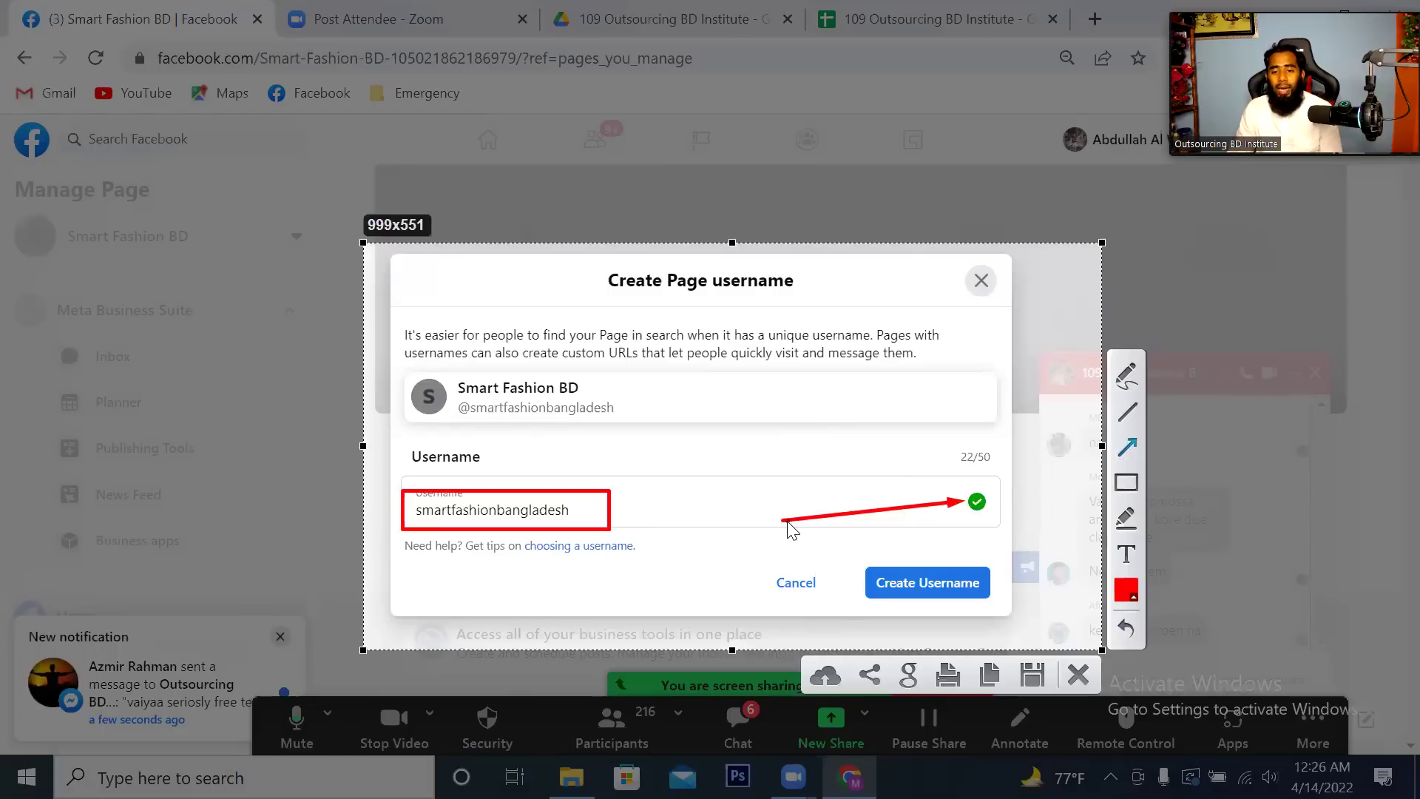
drag(787, 522, 782, 516)
drag(880, 566, 881, 567)
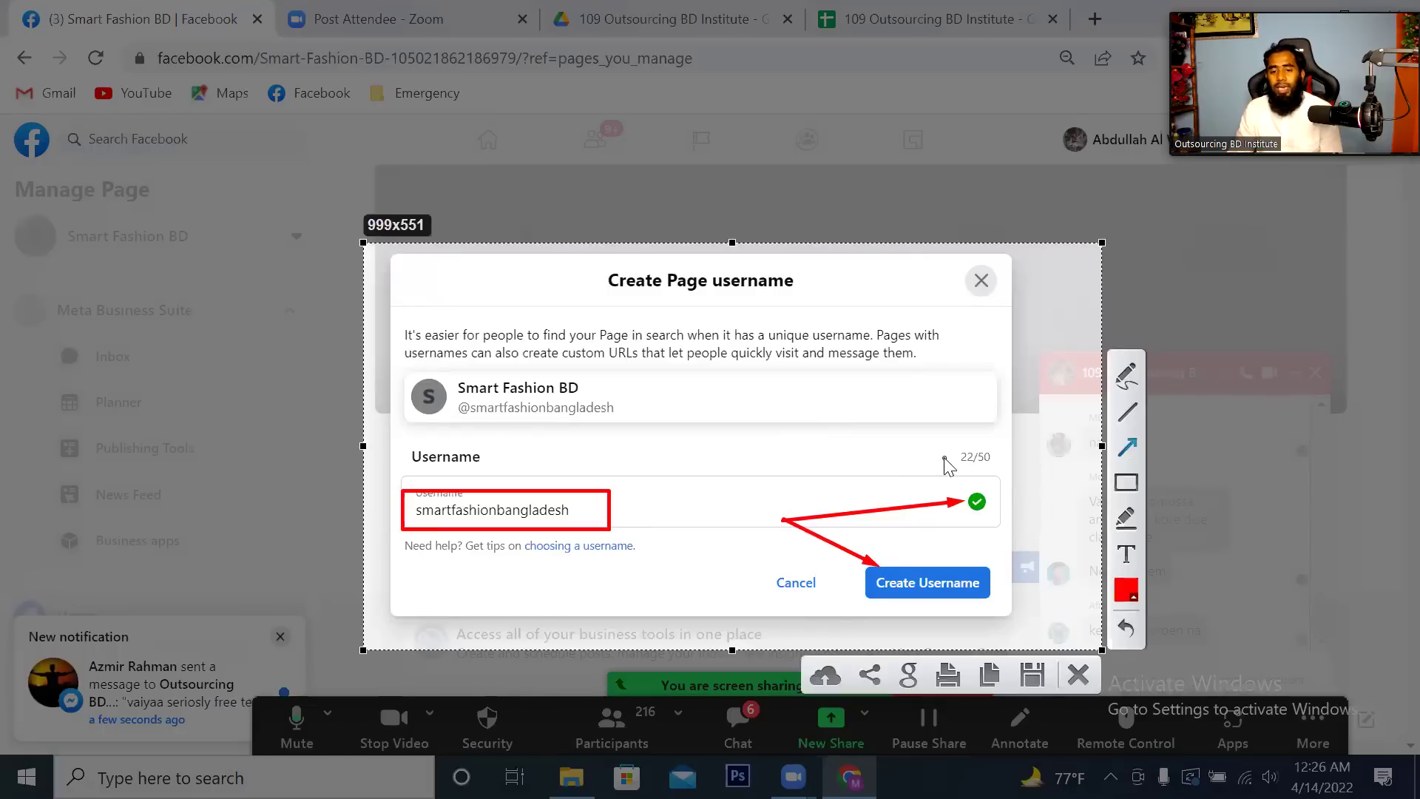
right_click(947, 460)
click(1004, 610)
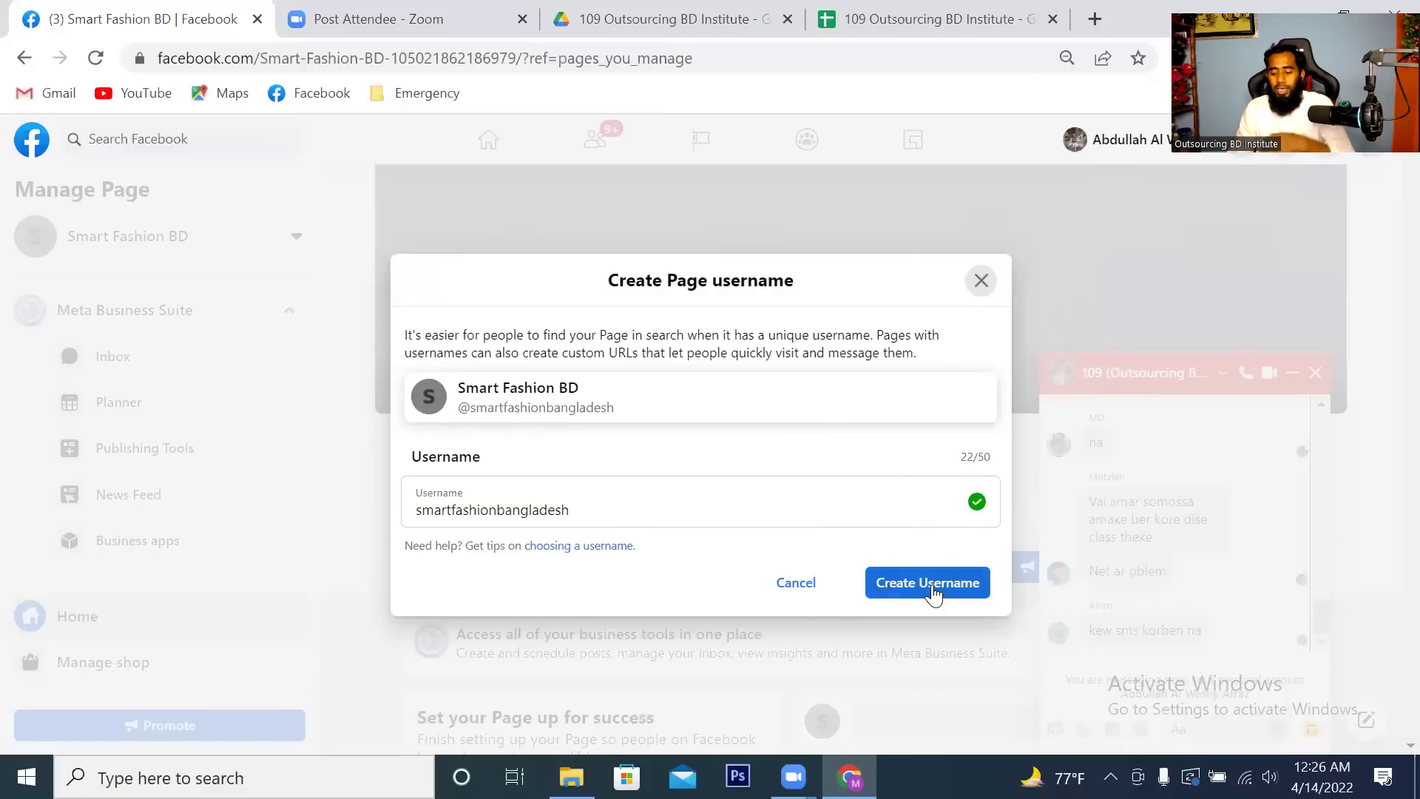
Outline the page address, username entry and create button in a browser screen capture.
key(Print)
drag(41, 46, 1177, 690)
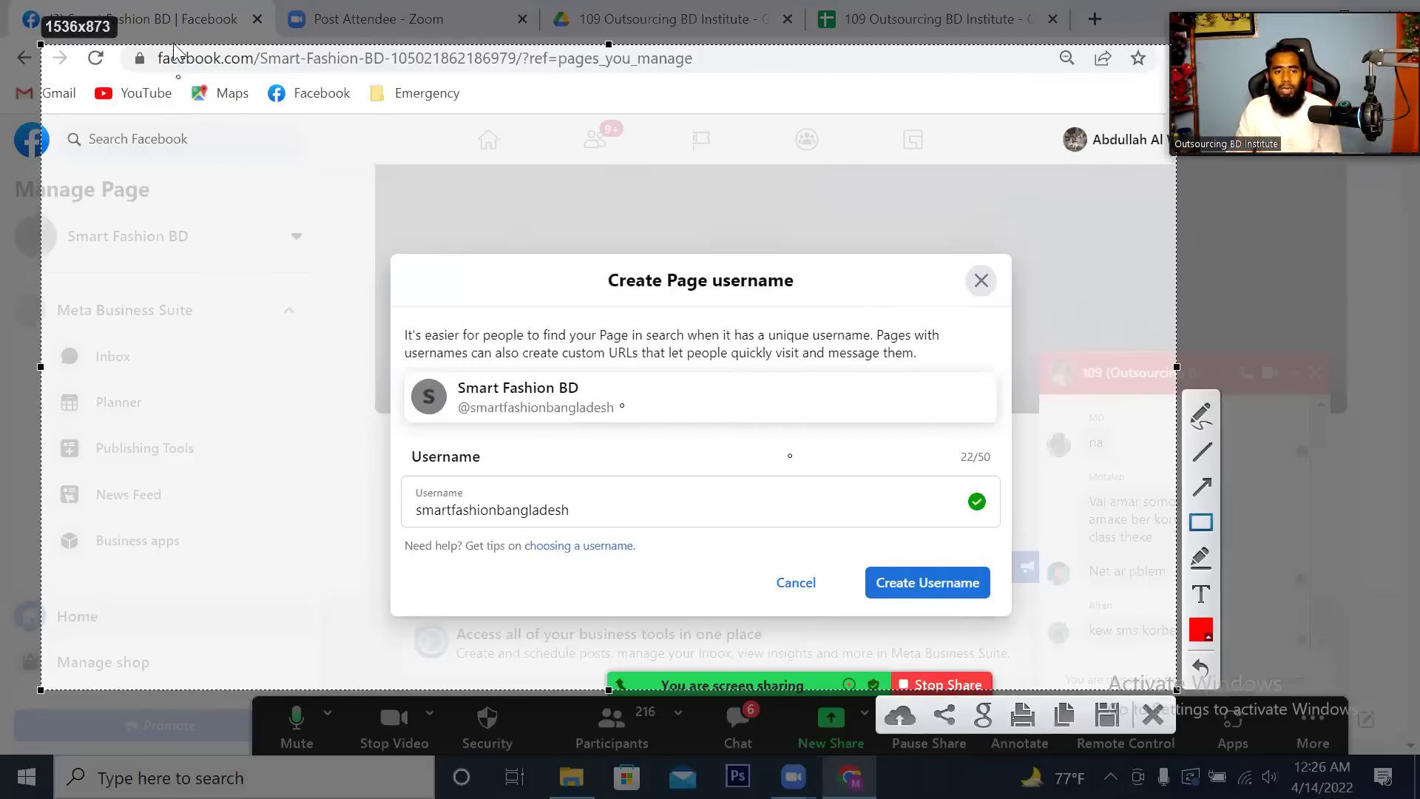
drag(147, 52, 699, 73)
drag(403, 479, 995, 527)
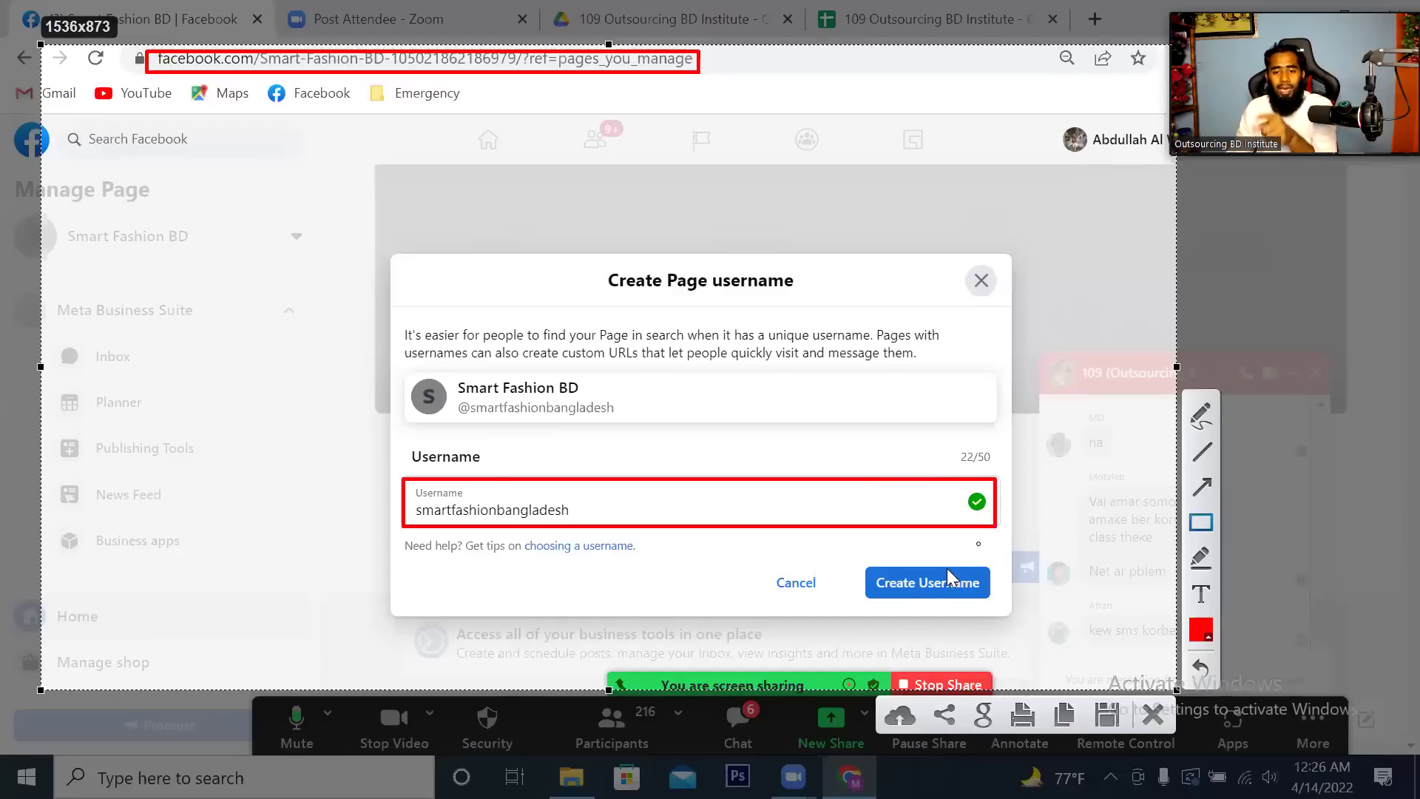
drag(847, 553, 1005, 610)
mouse_move(832, 474)
mouse_down()
mouse_move(595, 229)
mouse_move(518, 74)
mouse_up()
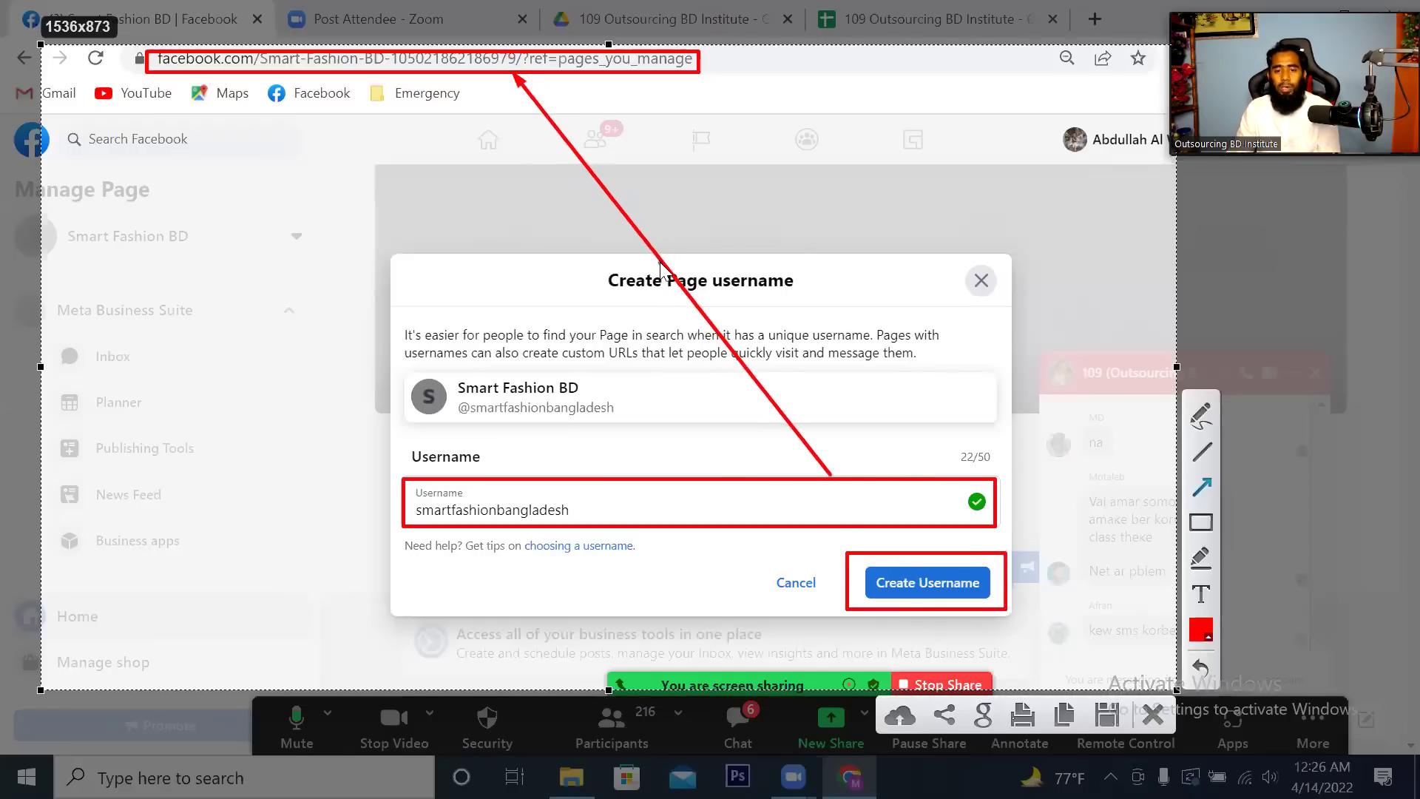
right_click(660, 270)
click(735, 418)
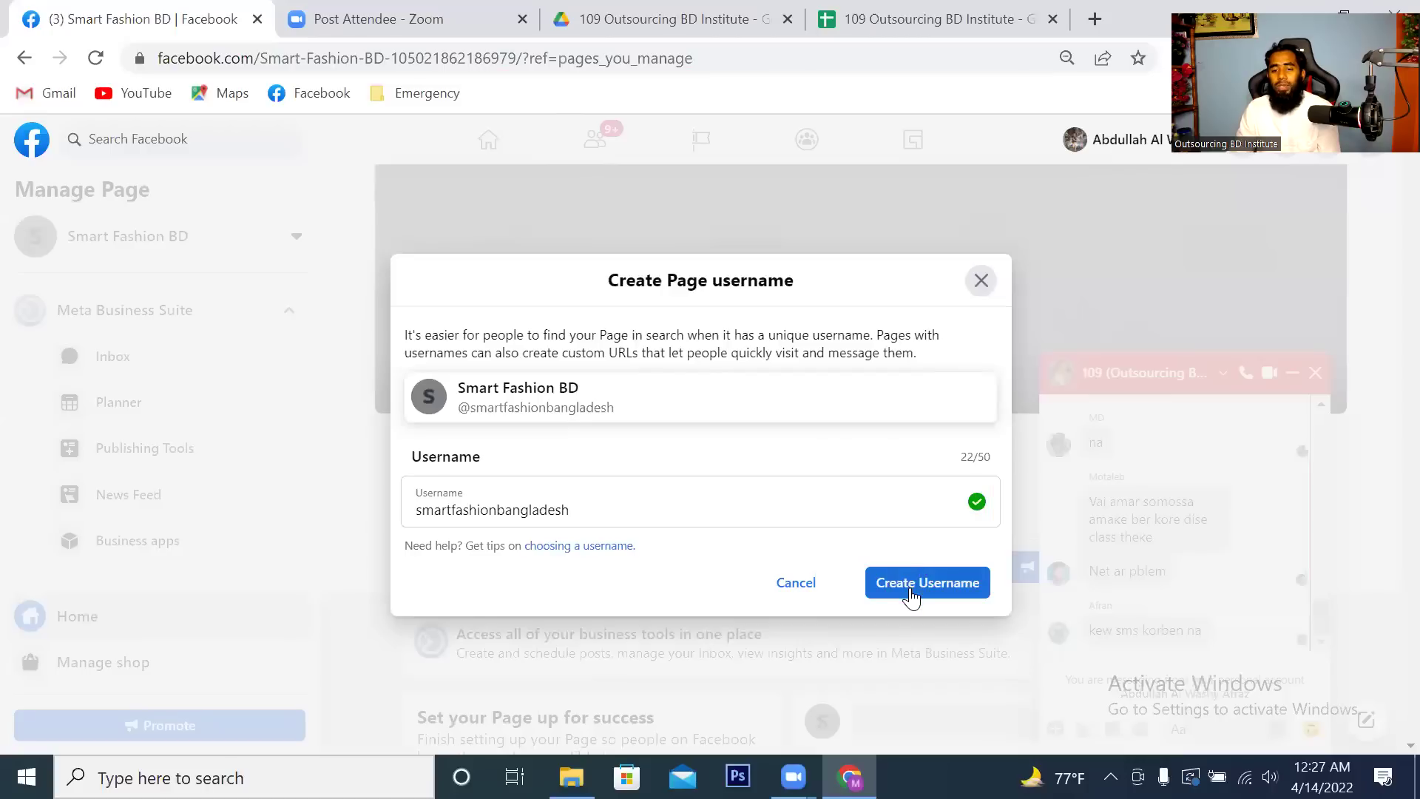
click(909, 589)
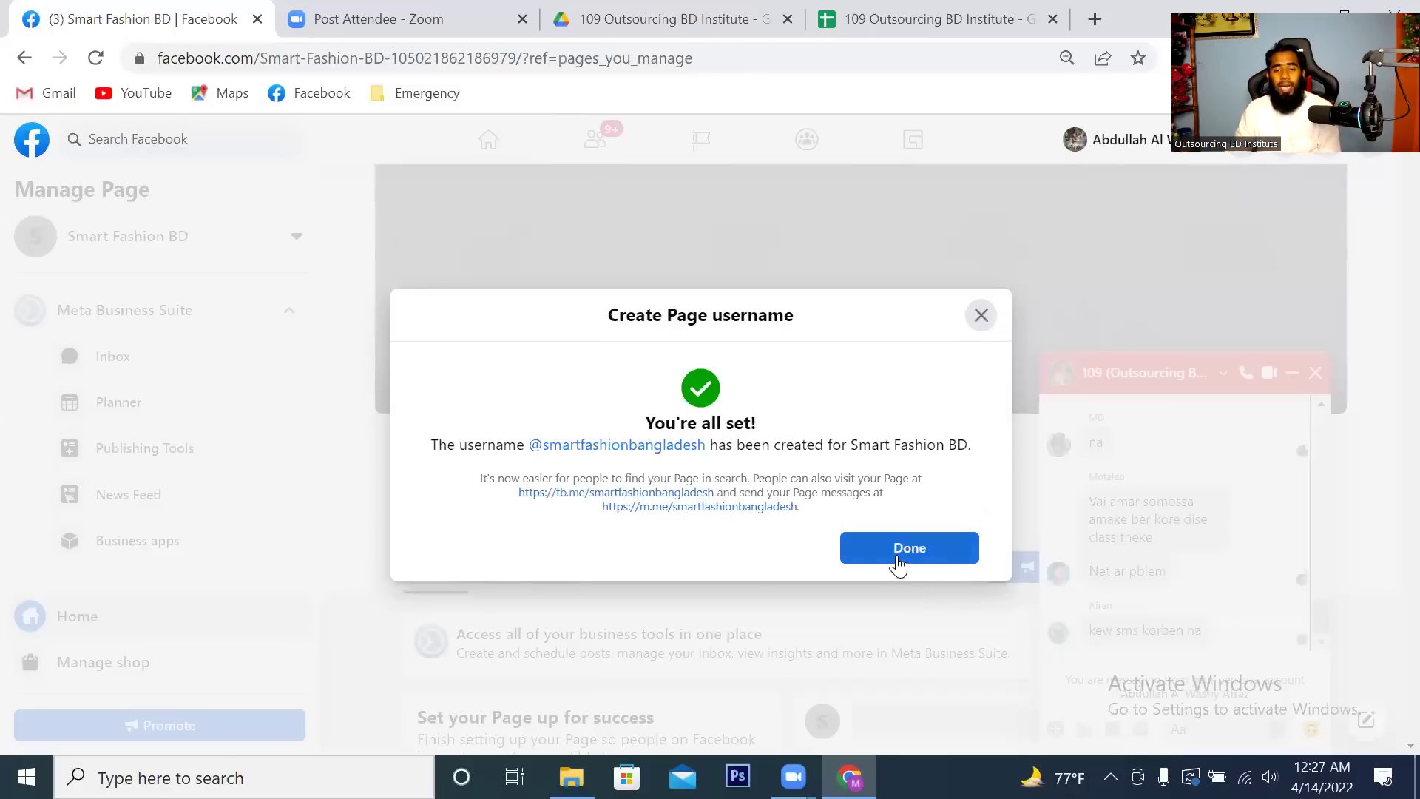
Dismiss the success confirmation and chat window, then reload the page.
click(898, 560)
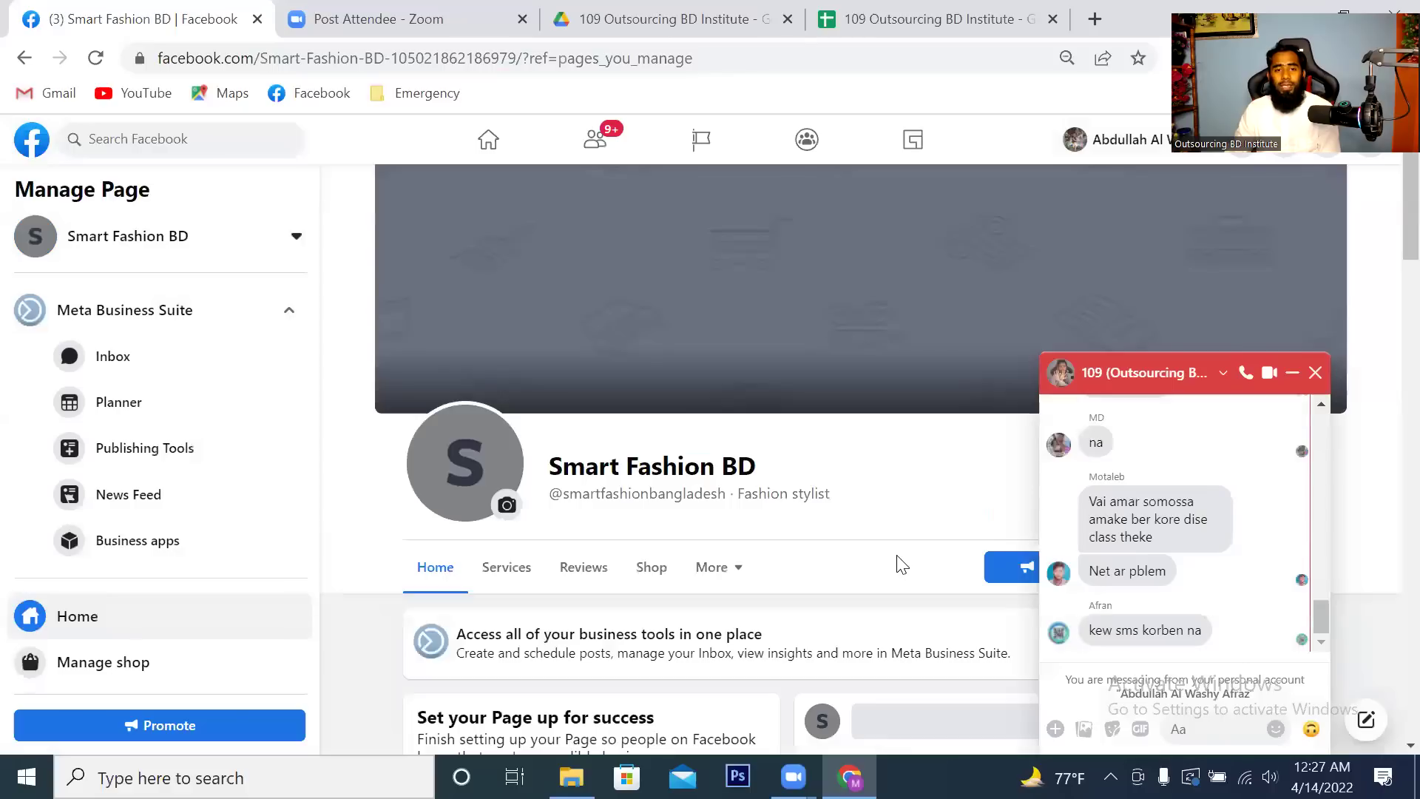
click(1316, 373)
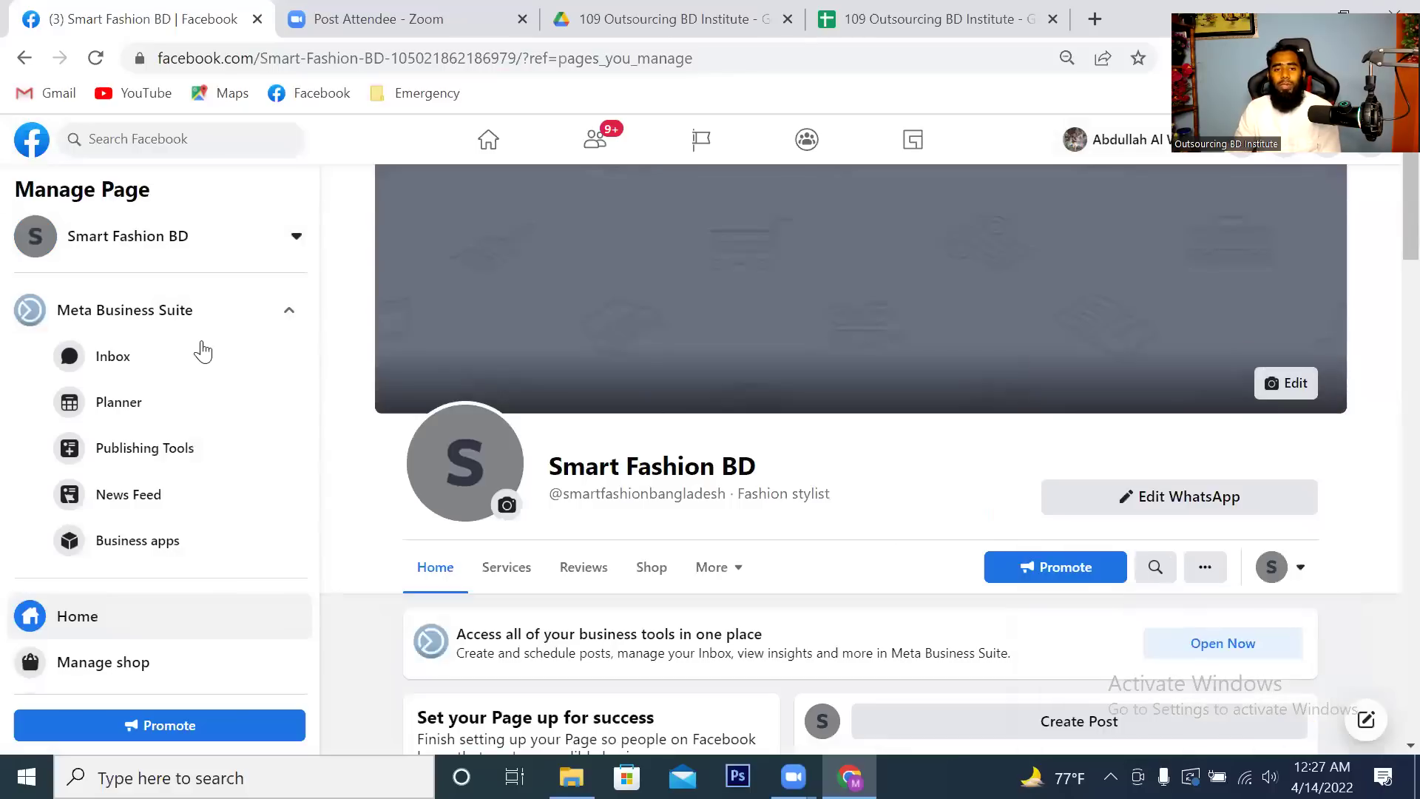
click(103, 60)
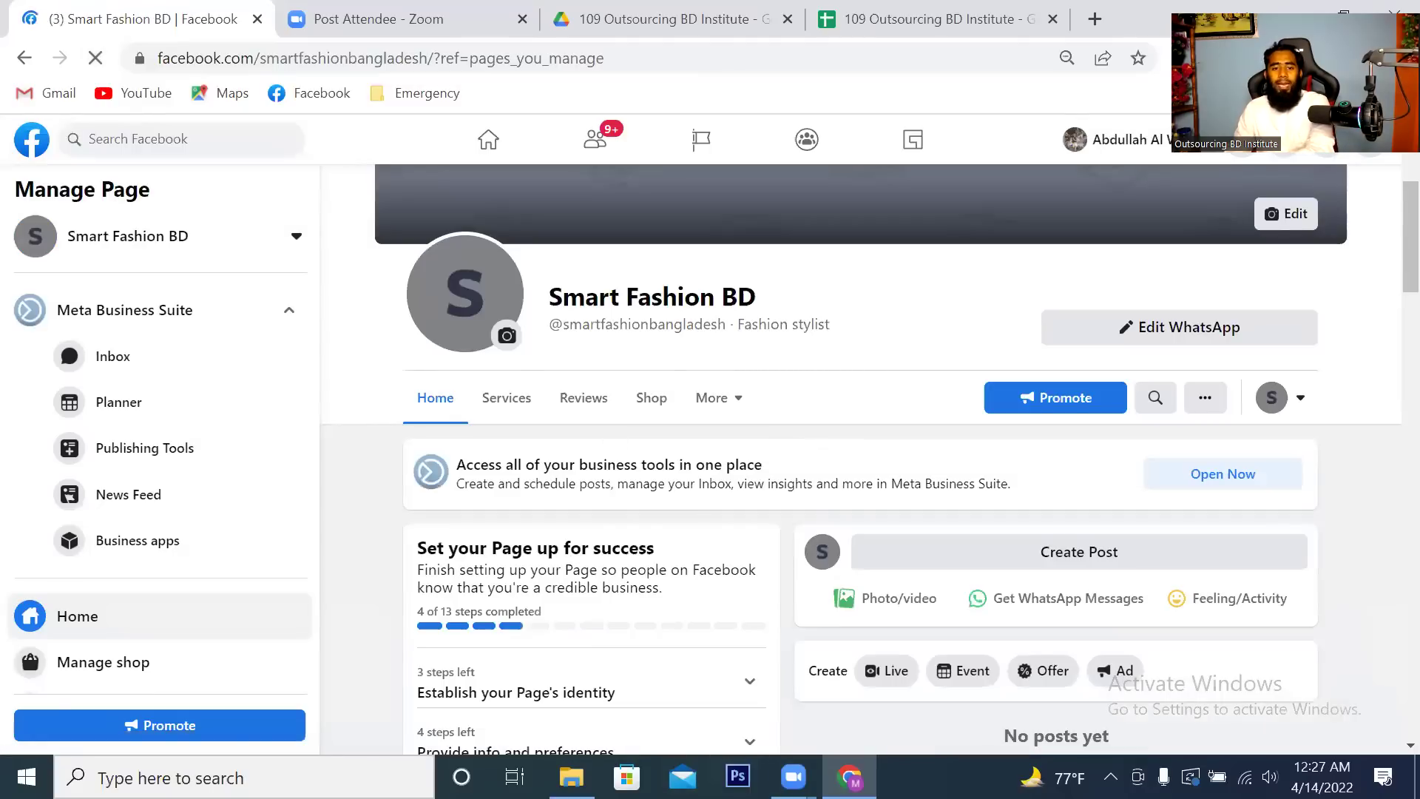
key(Print)
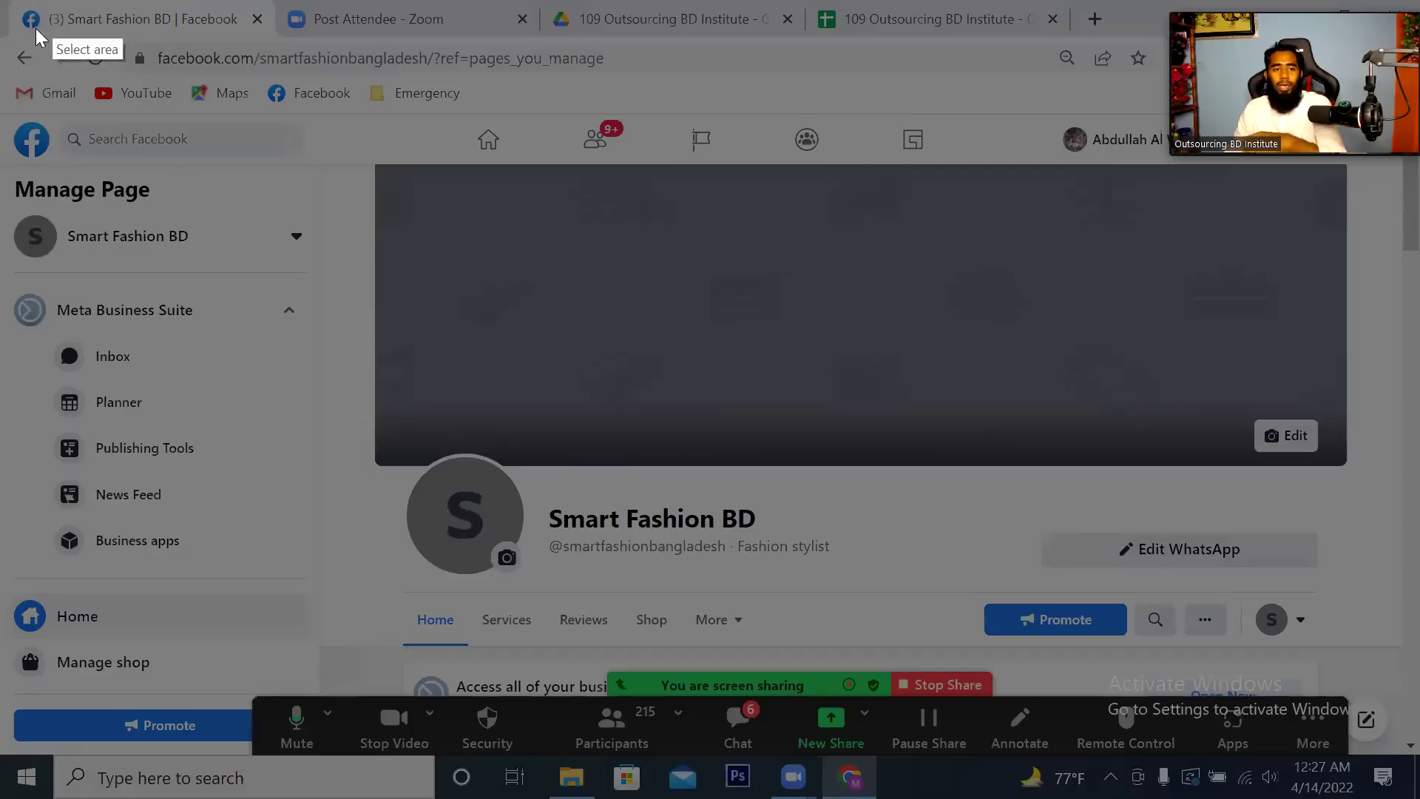
mouse_move(14, 31)
mouse_down()
mouse_move(975, 546)
mouse_move(1238, 664)
mouse_up()
mouse_move(147, 44)
mouse_down()
mouse_move(344, 77)
mouse_move(613, 74)
mouse_up()
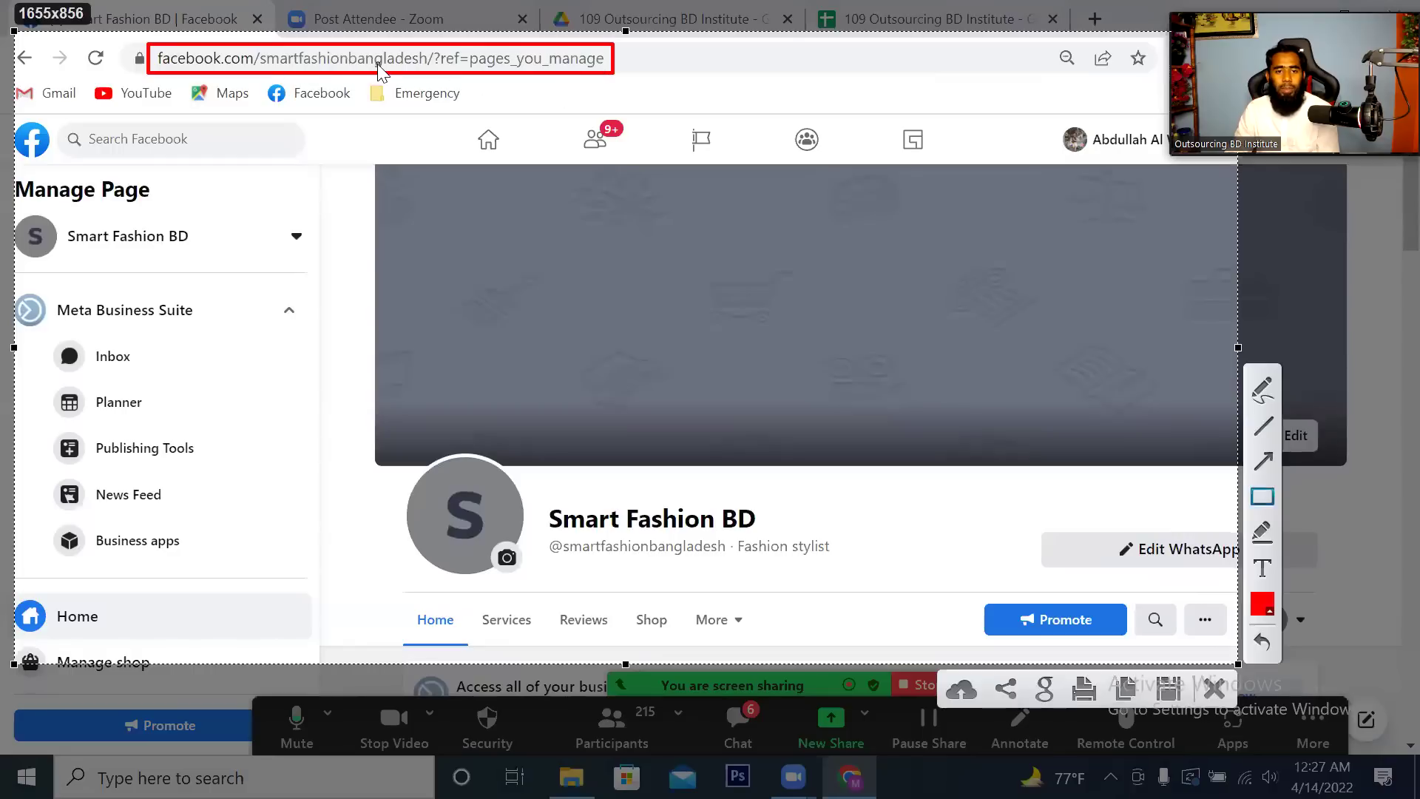
mouse_move(539, 533)
mouse_down()
mouse_move(634, 562)
mouse_move(743, 563)
mouse_move(730, 562)
mouse_up()
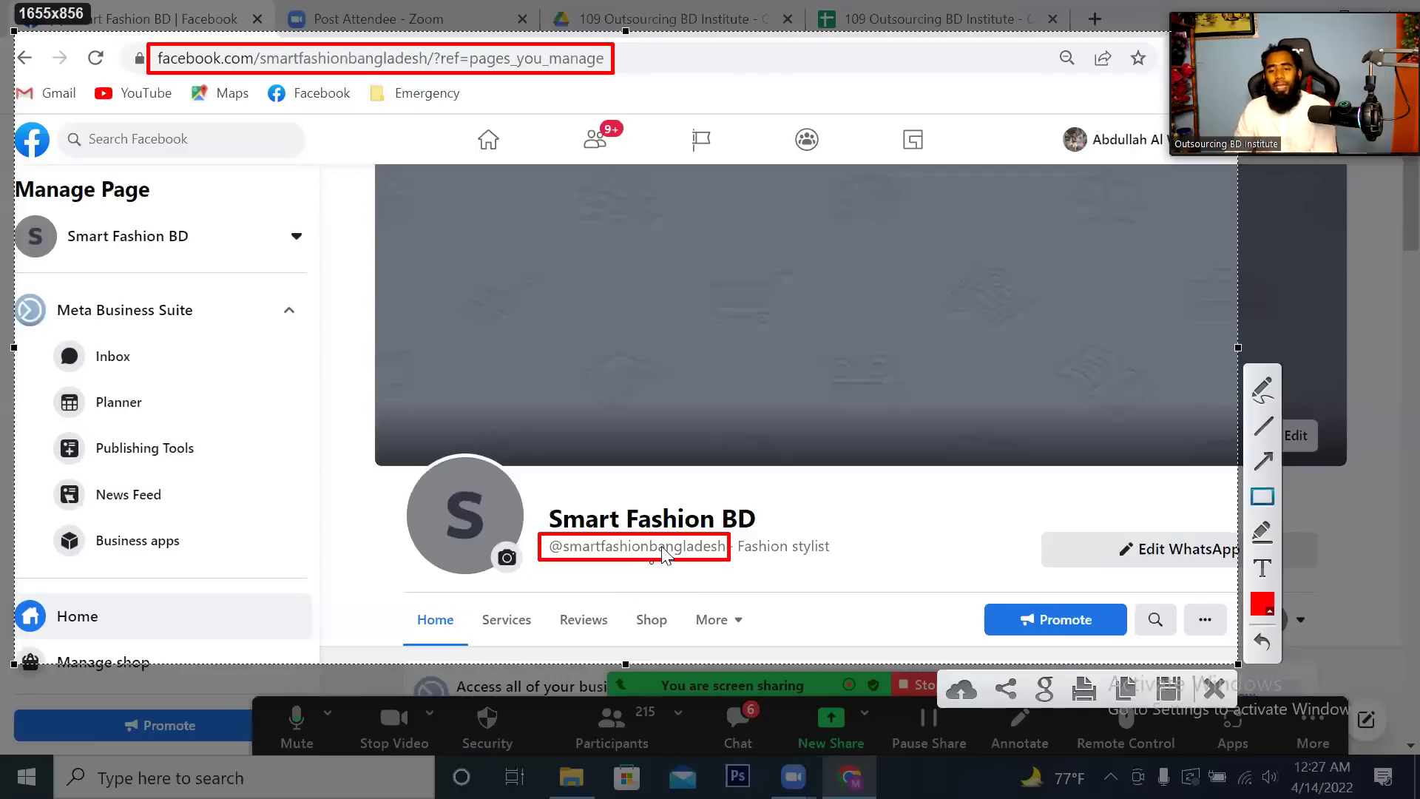
right_click(664, 540)
click(739, 692)
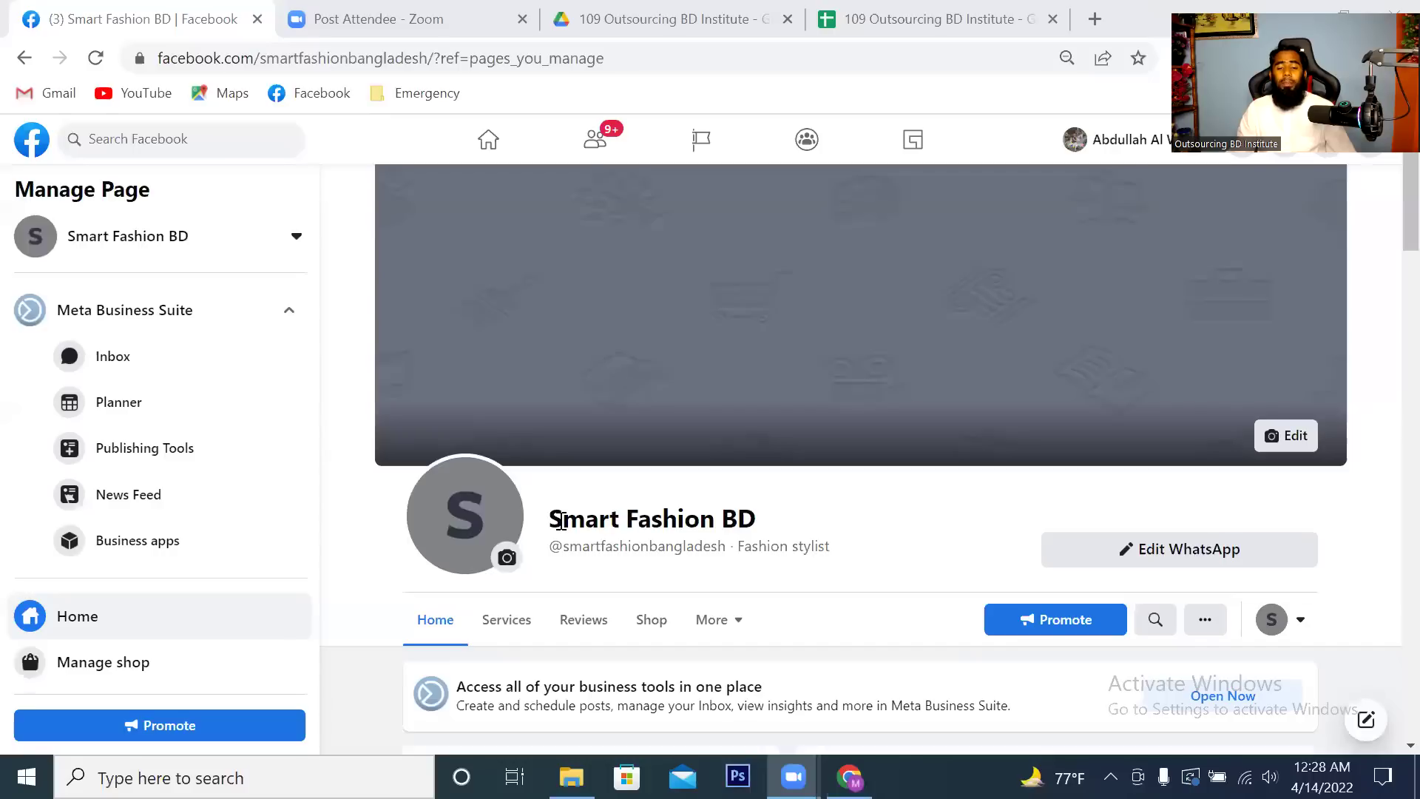
drag(561, 521, 786, 523)
drag(577, 551, 684, 562)
click(869, 551)
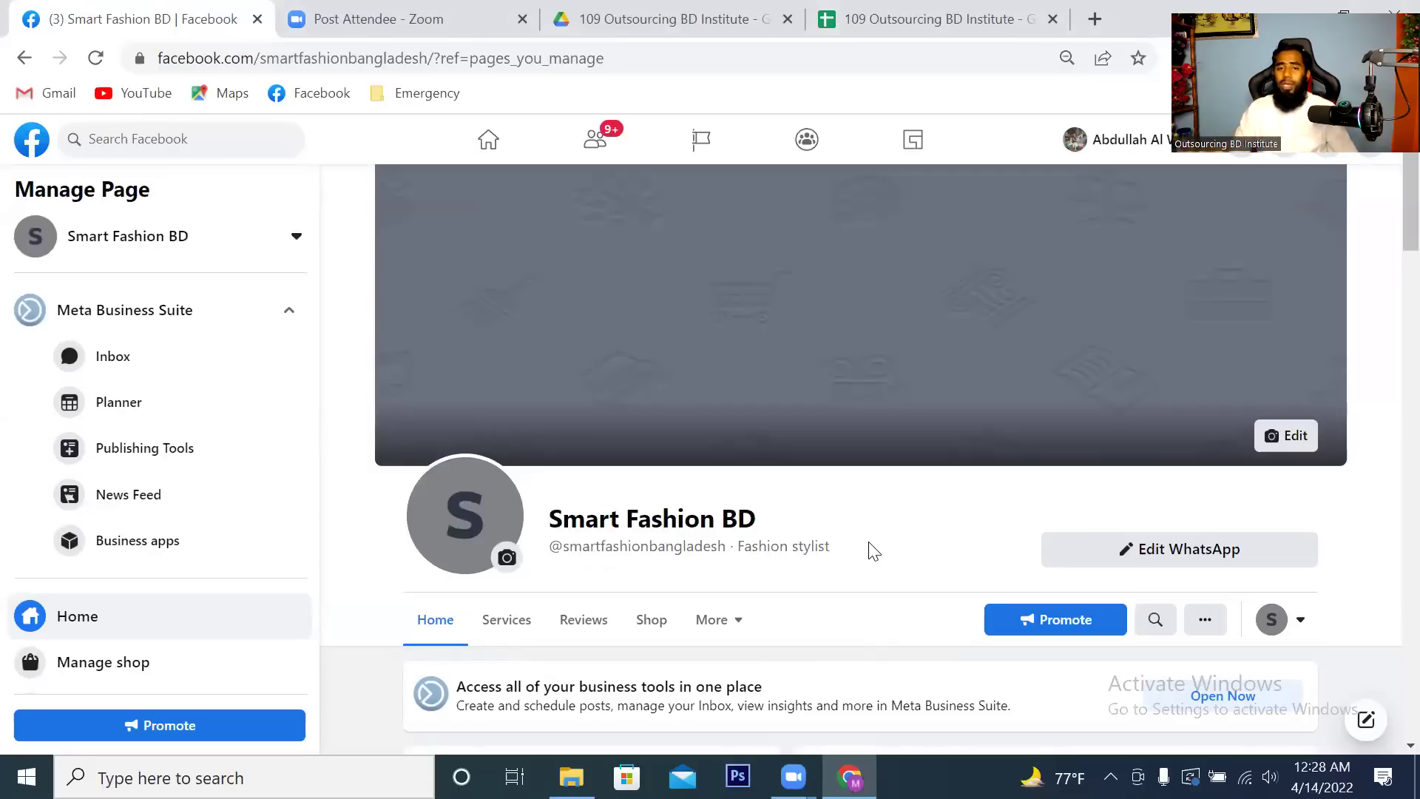
Highlight the page's username and category line, then clear the selection.
drag(549, 545, 795, 545)
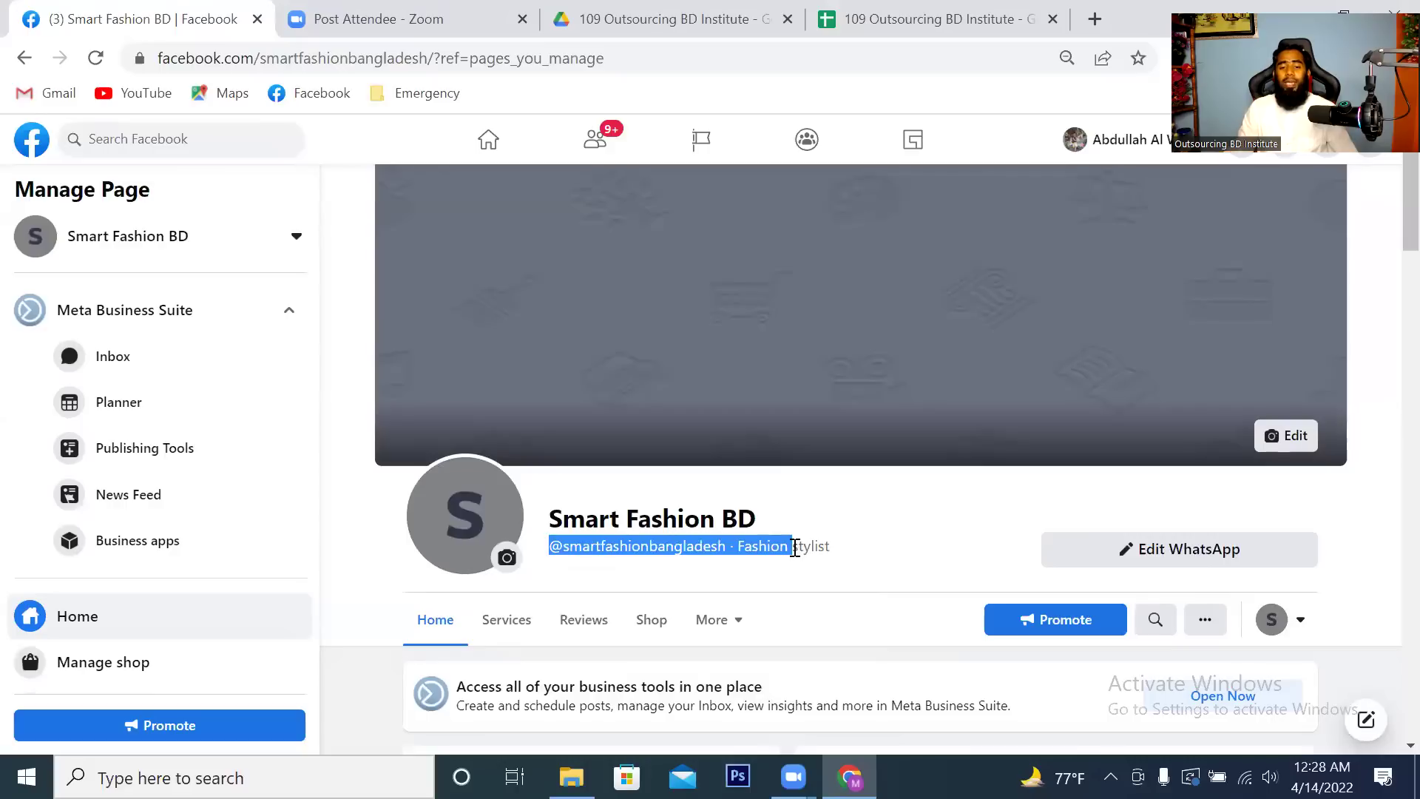
click(674, 511)
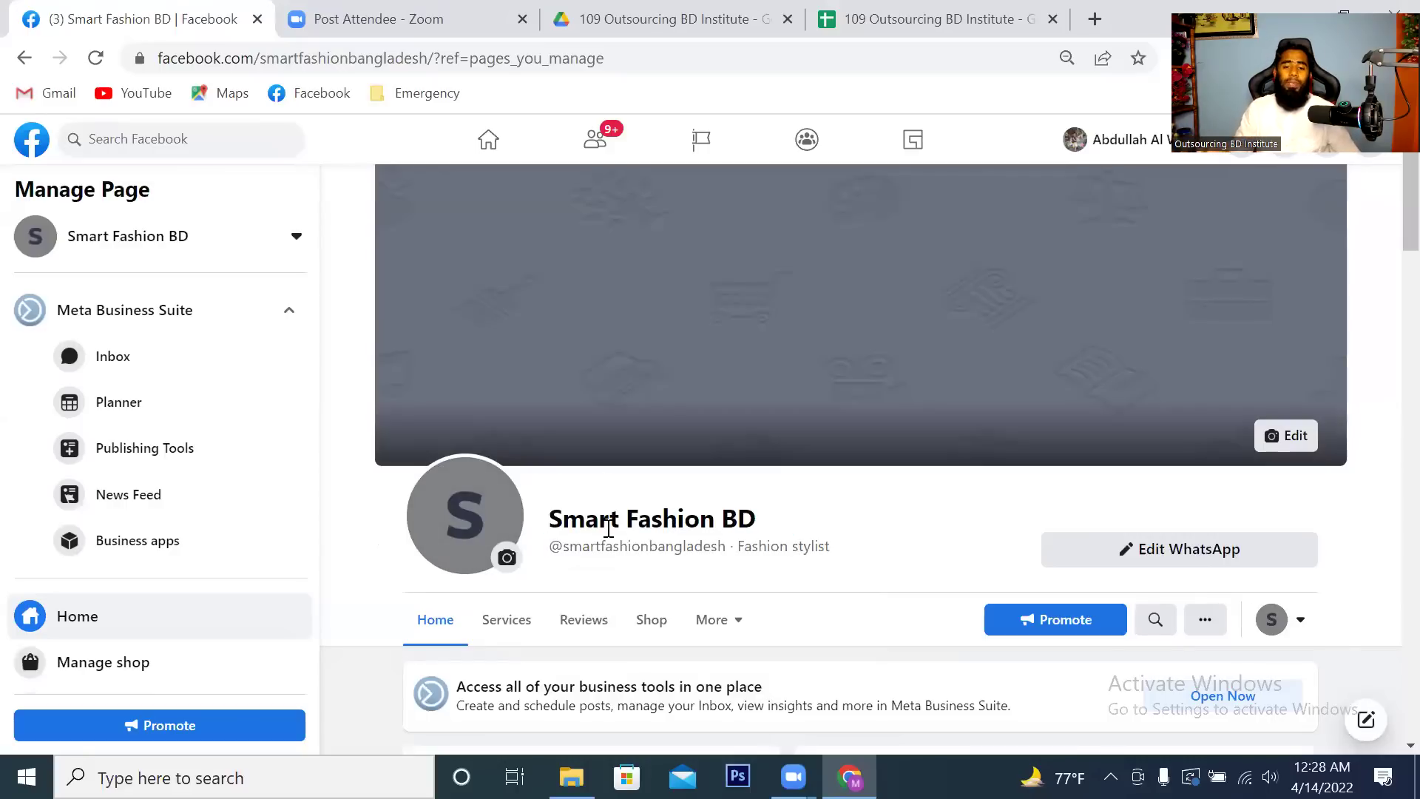
scroll(886, 449, down, 3)
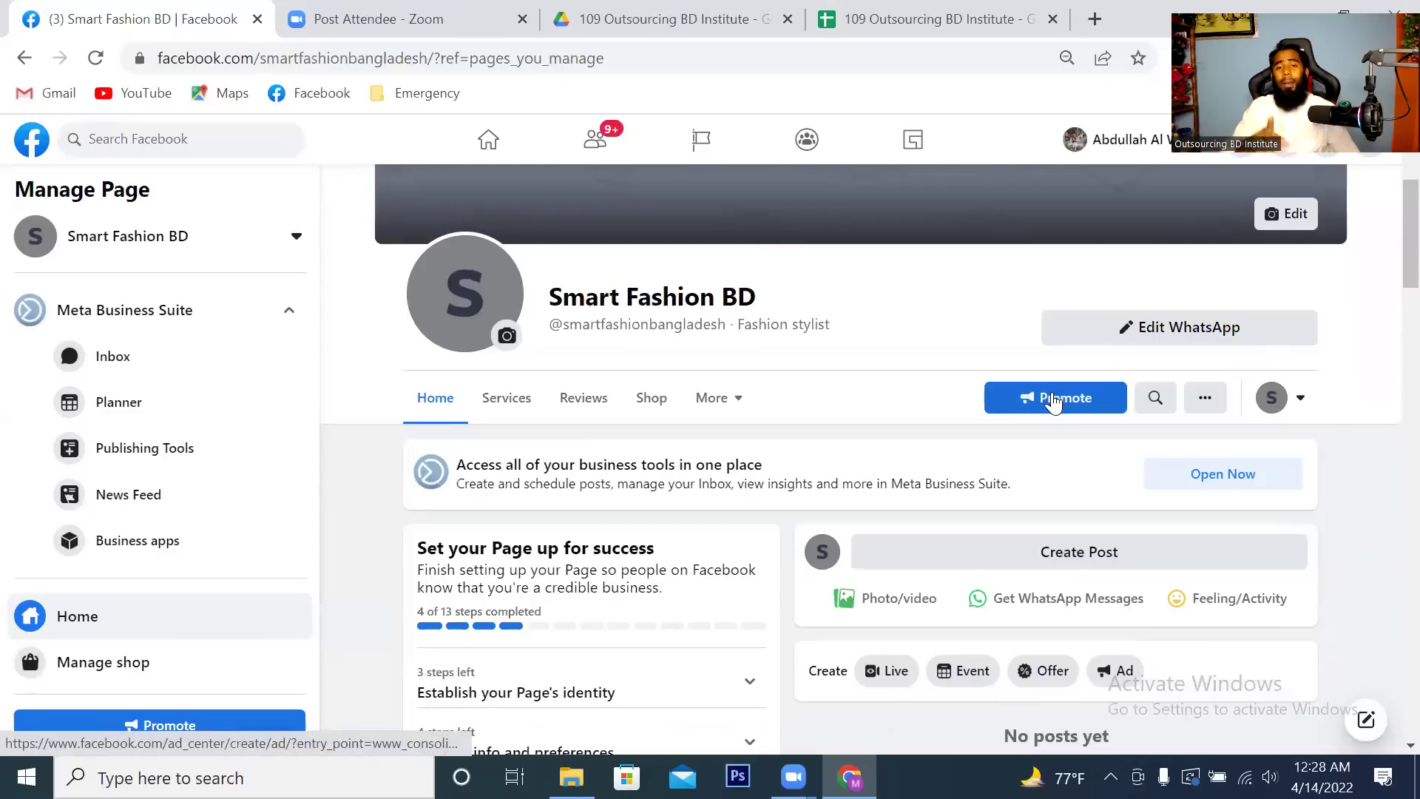
scroll(1020, 407, up, 2)
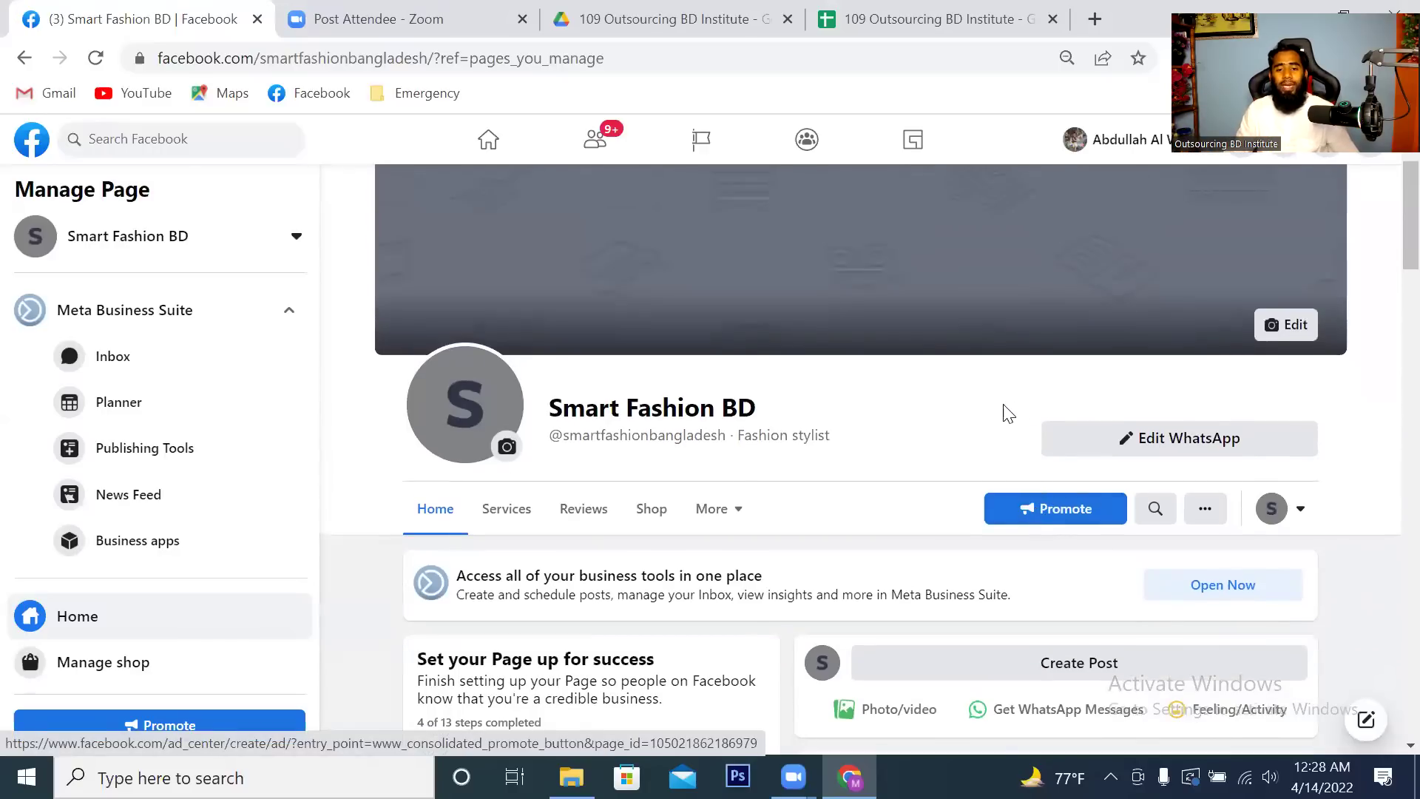
Copy the page address facebook.com/smartfashionbangladesh from the address bar.
click(469, 61)
right_click(469, 62)
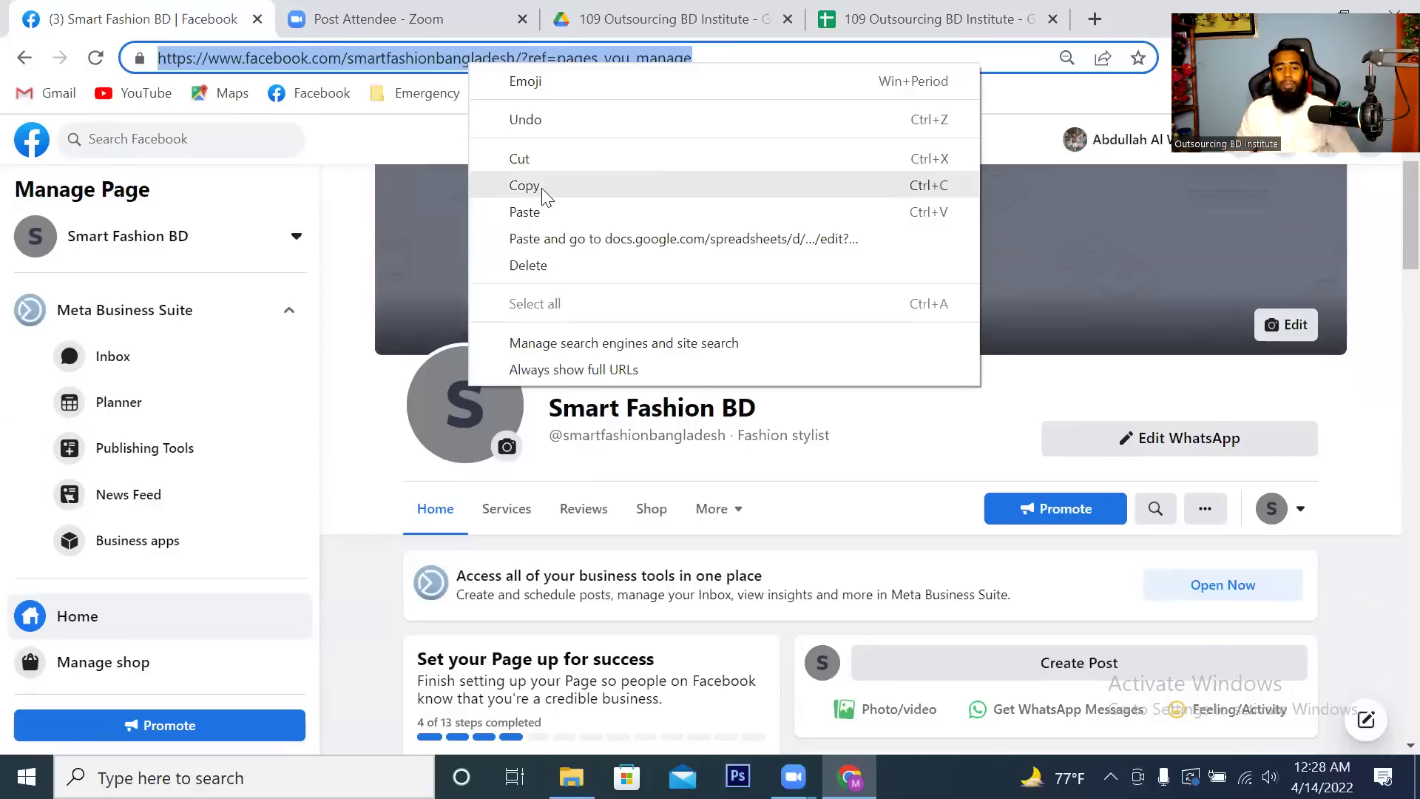
click(537, 188)
click(933, 407)
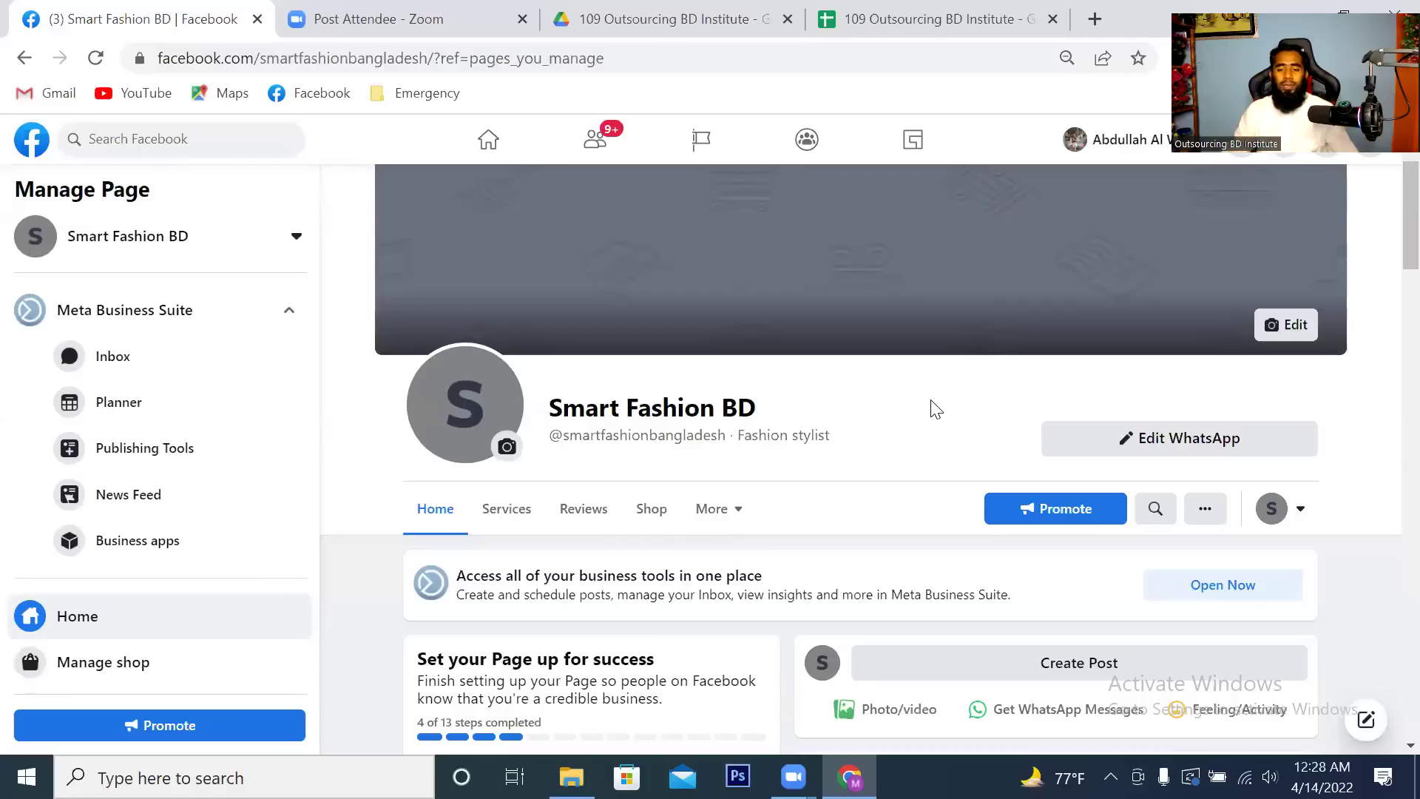
drag(582, 437, 694, 436)
click(938, 433)
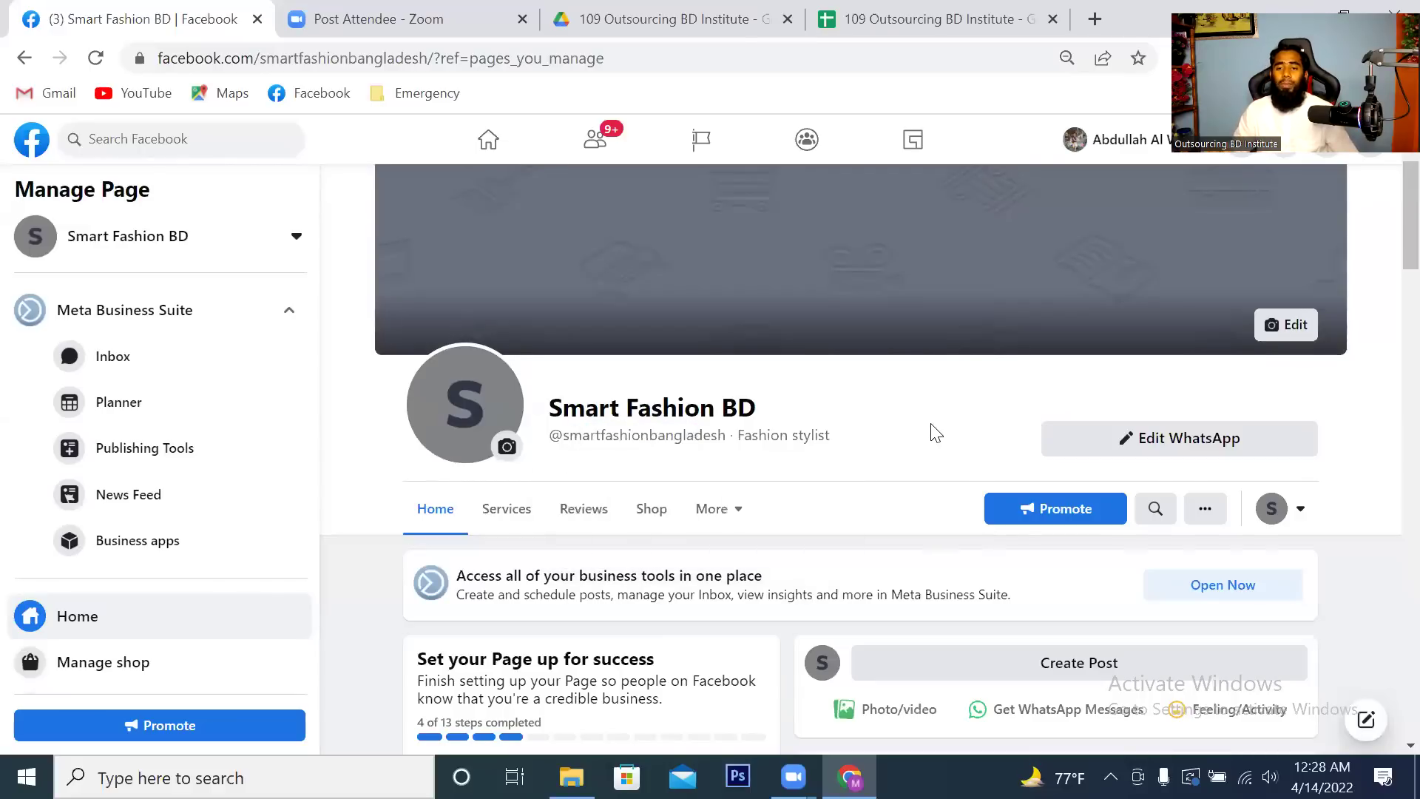
scroll(917, 444, up, 2)
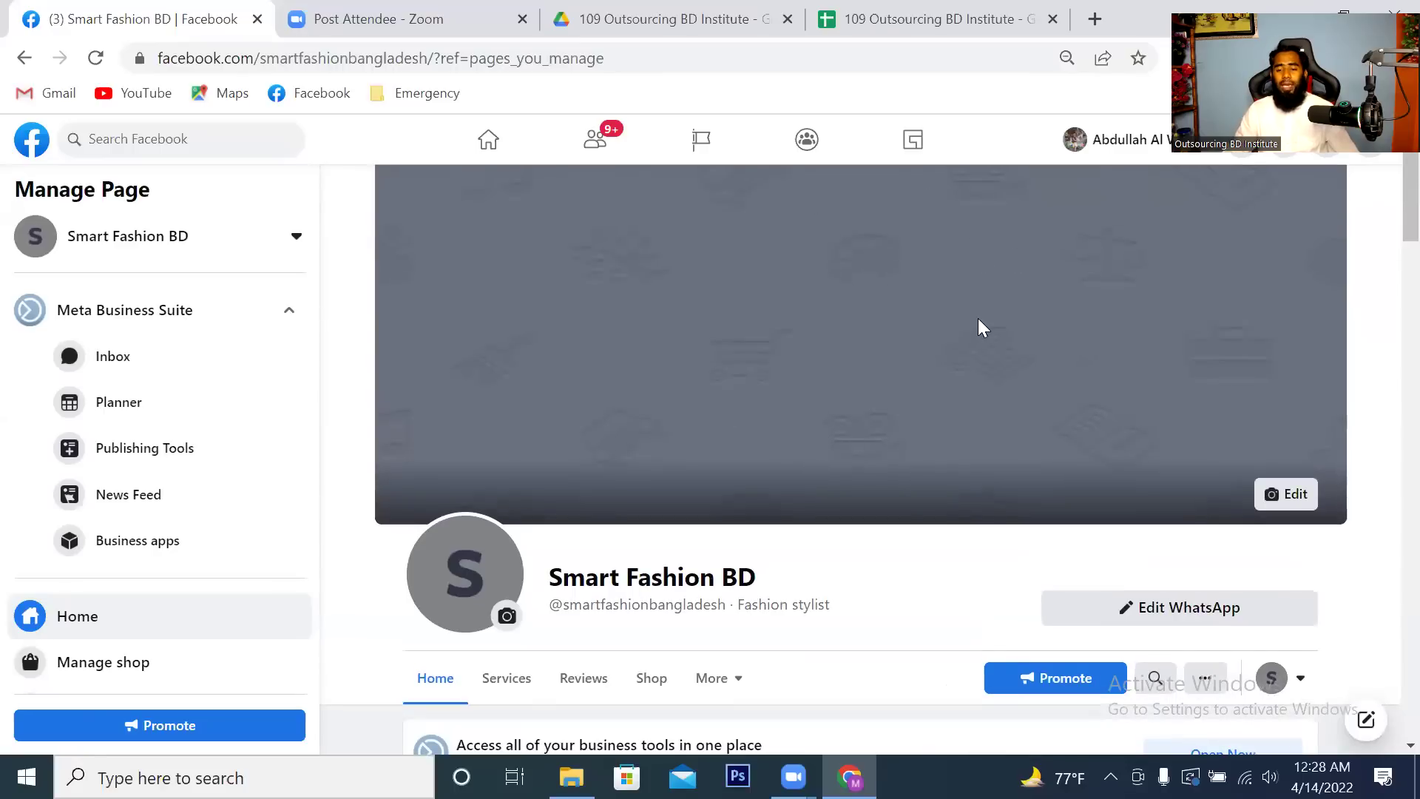
key(Print)
drag(368, 165, 1346, 536)
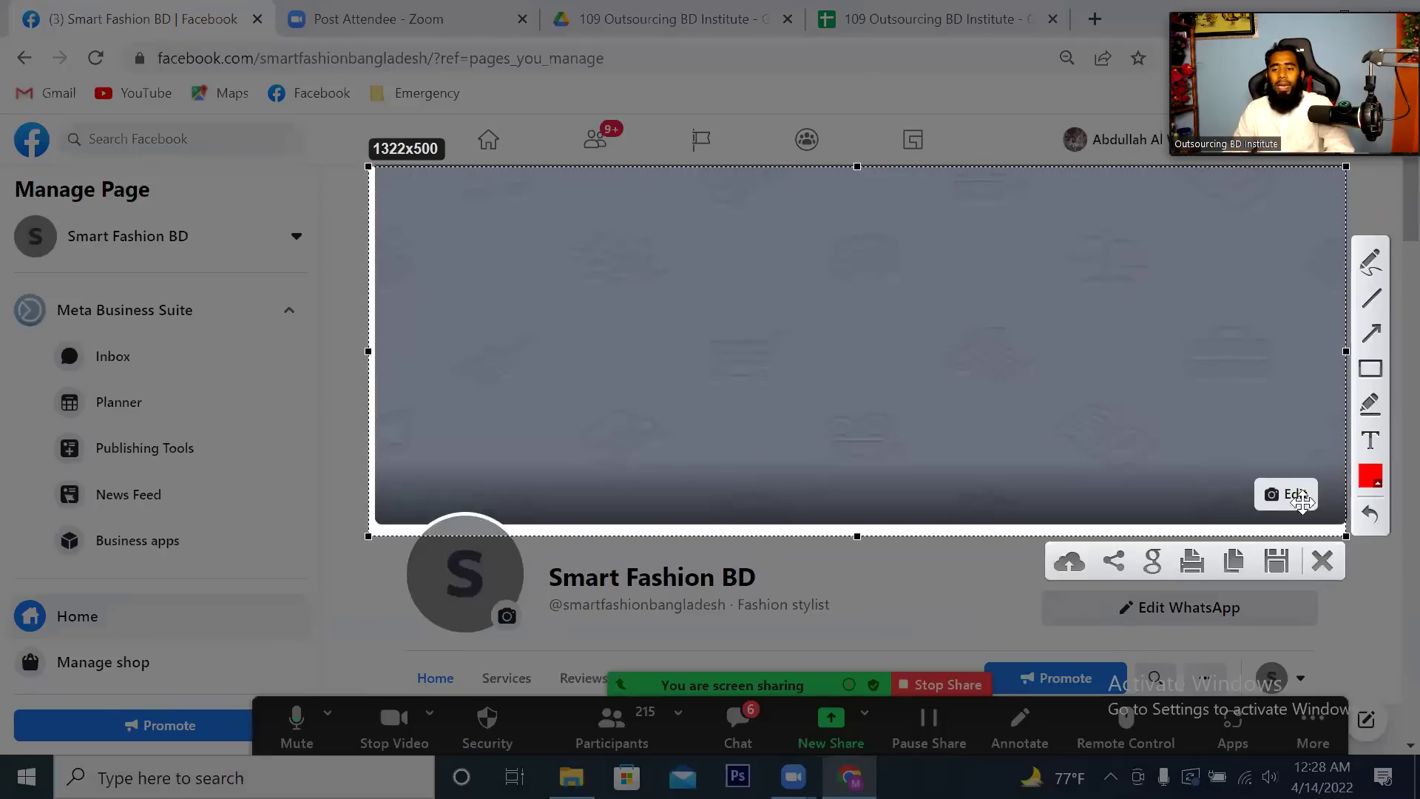
right_click(1205, 379)
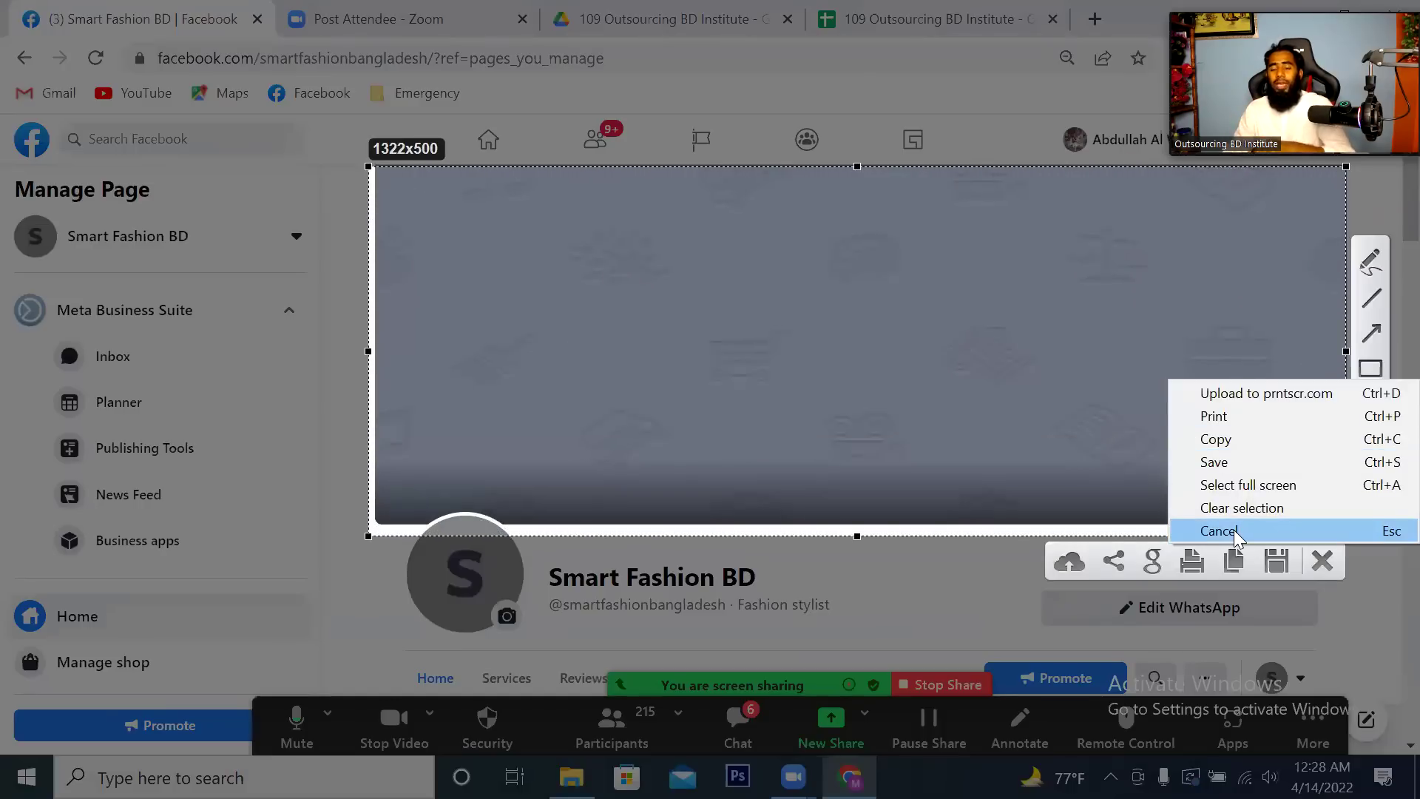
click(1233, 530)
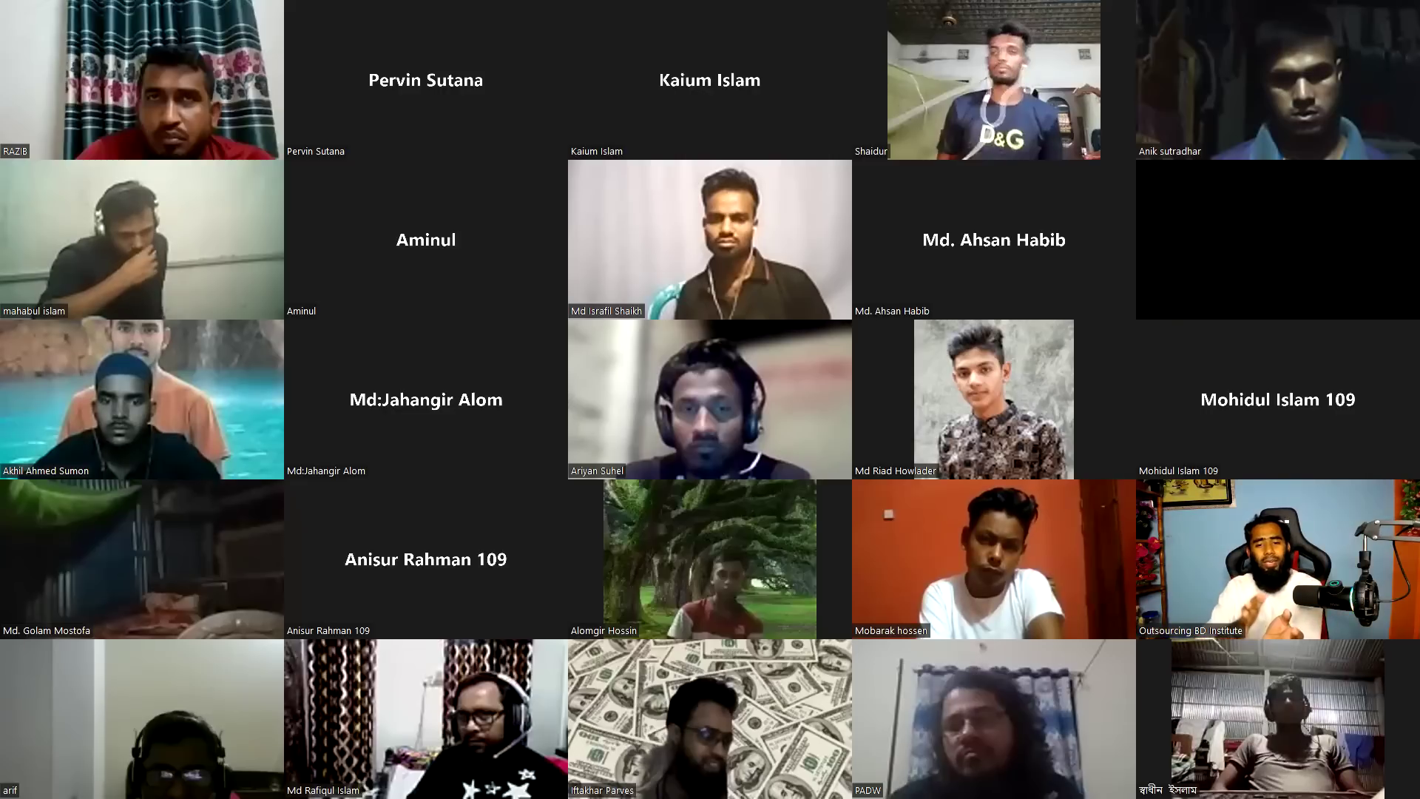
key(Page_Down)
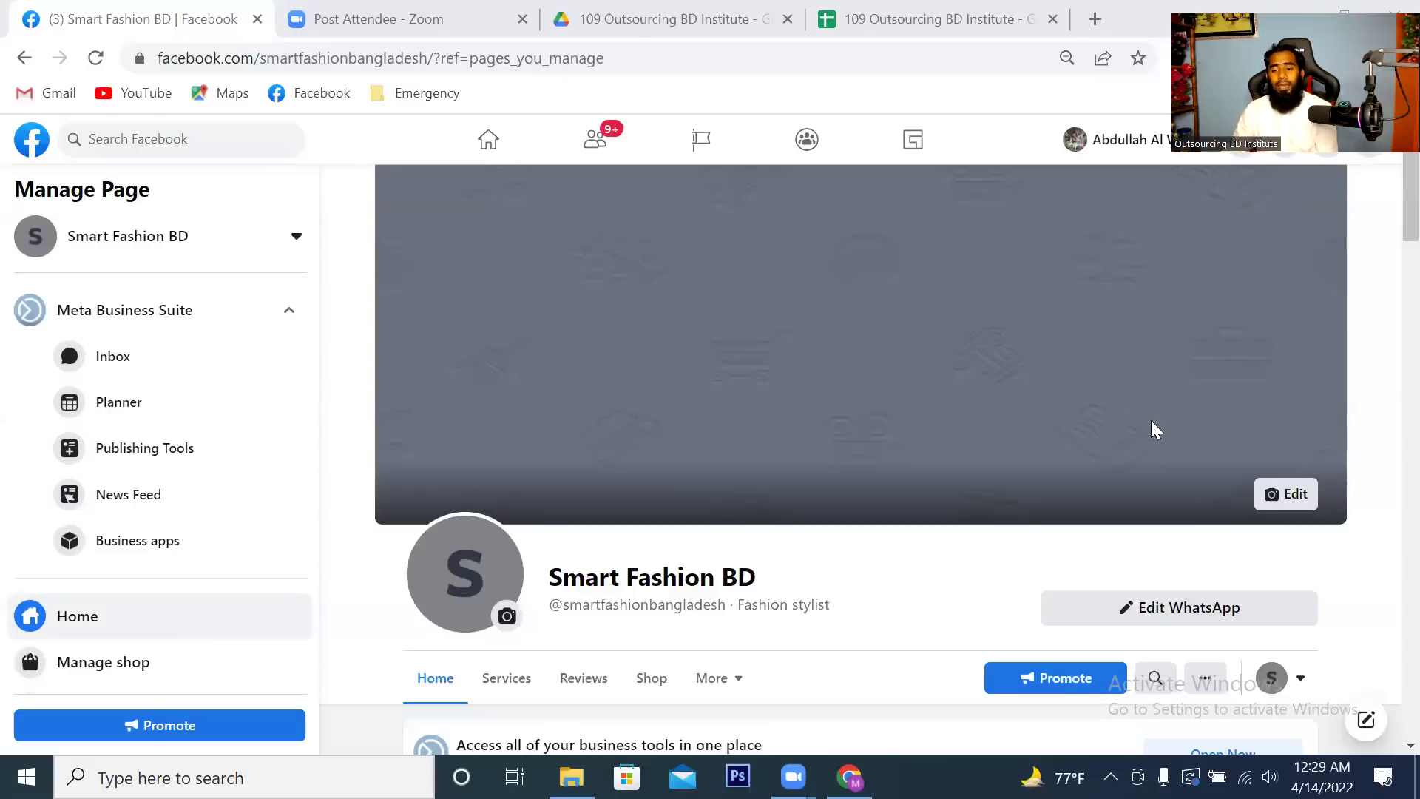
Browse existing page photos for a cover without choosing one, then start a cover slideshow instead.
click(1287, 496)
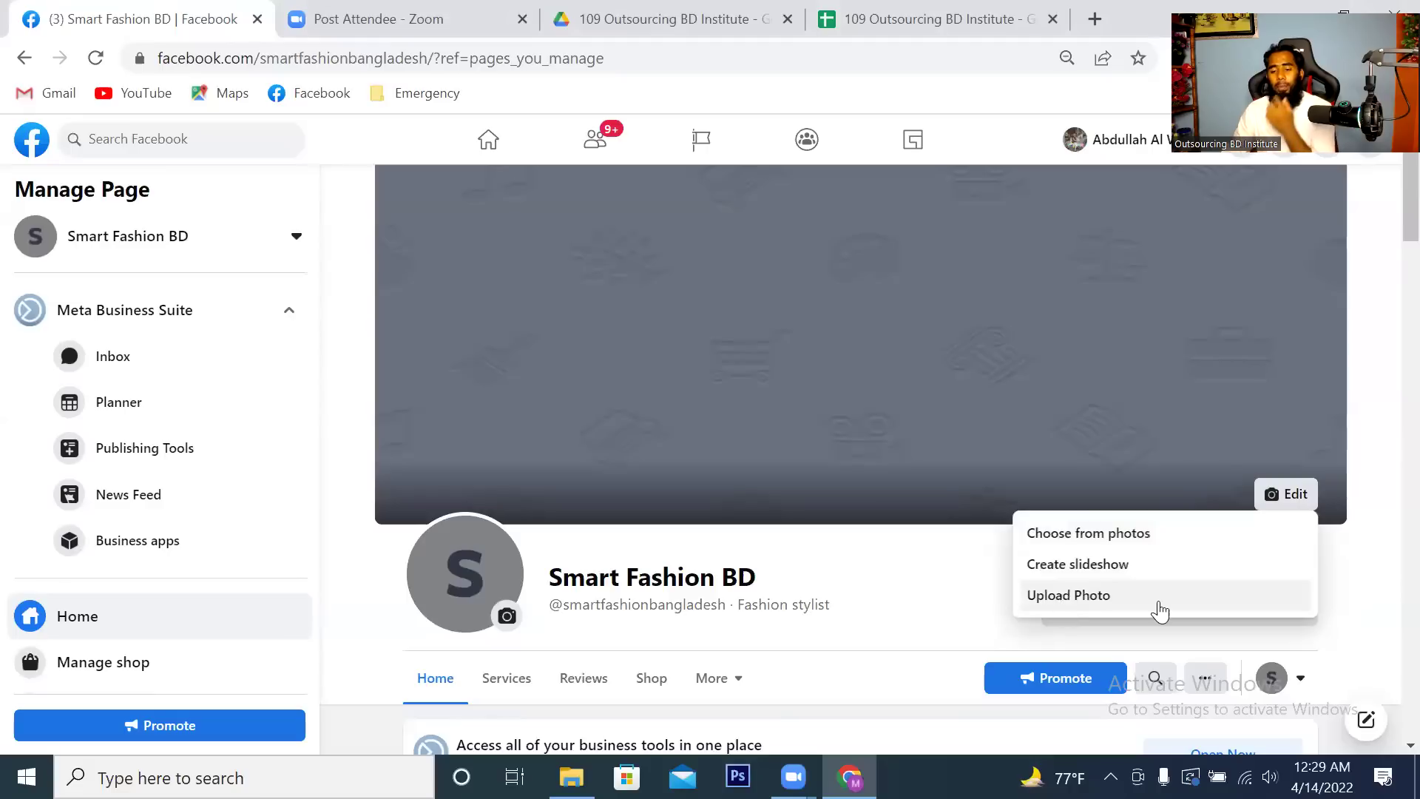
click(1103, 533)
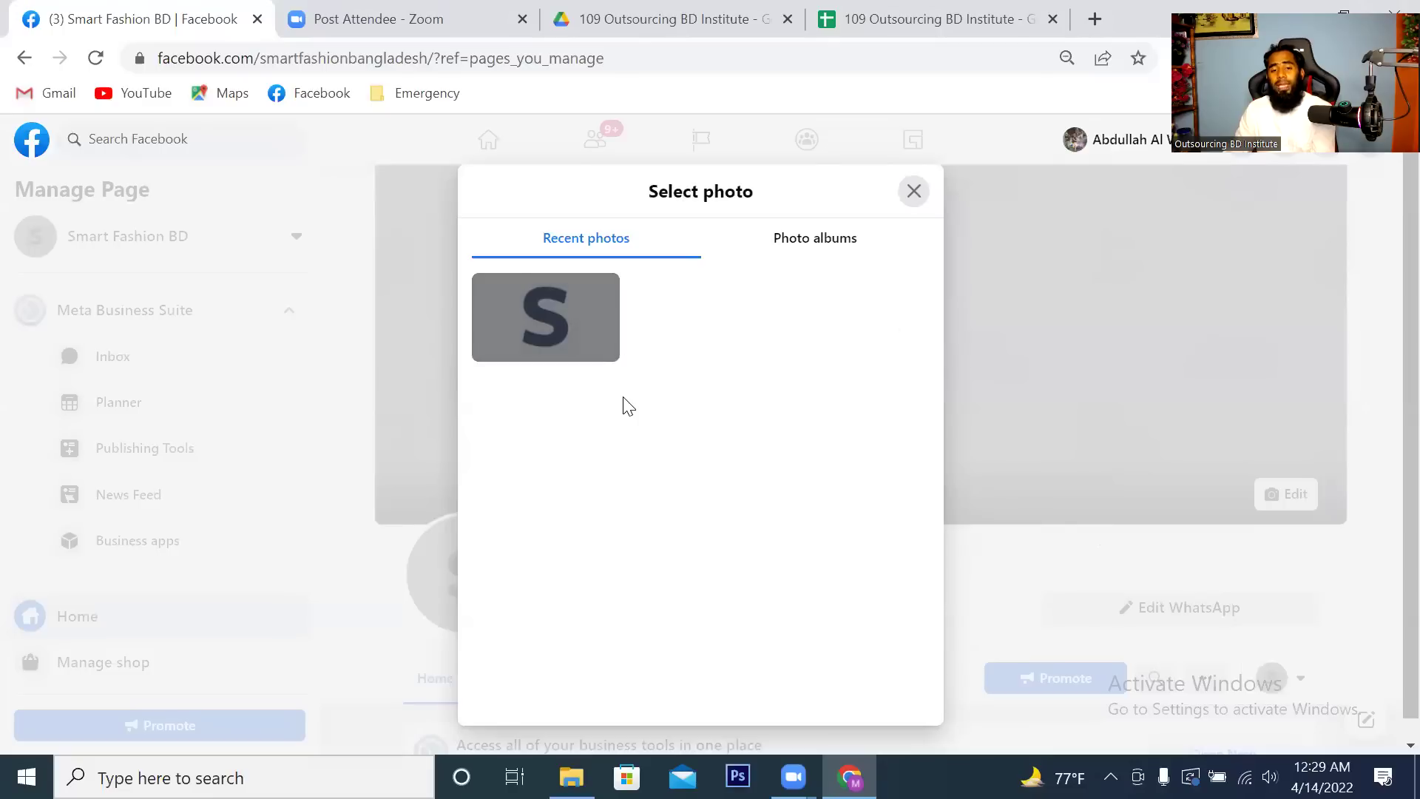
click(815, 236)
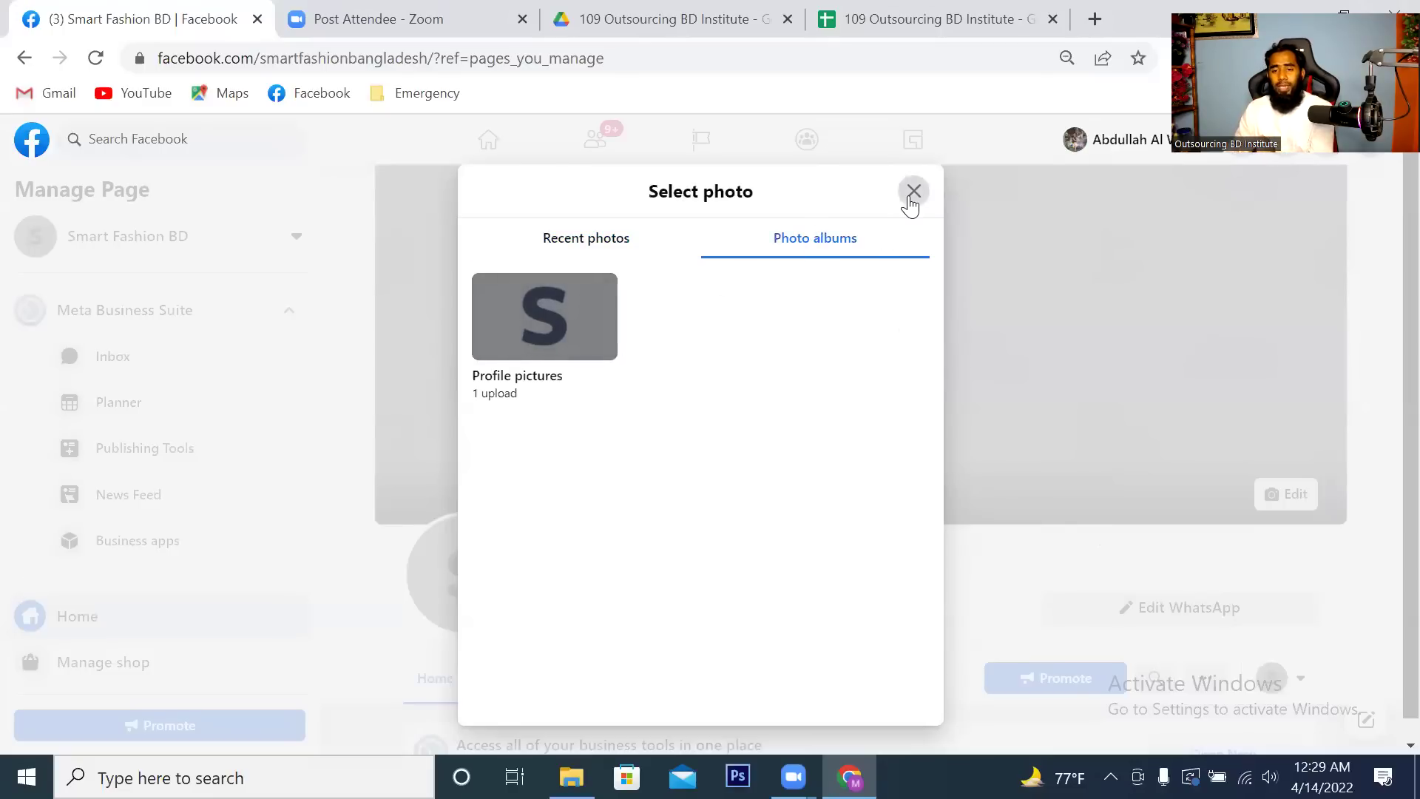
click(911, 196)
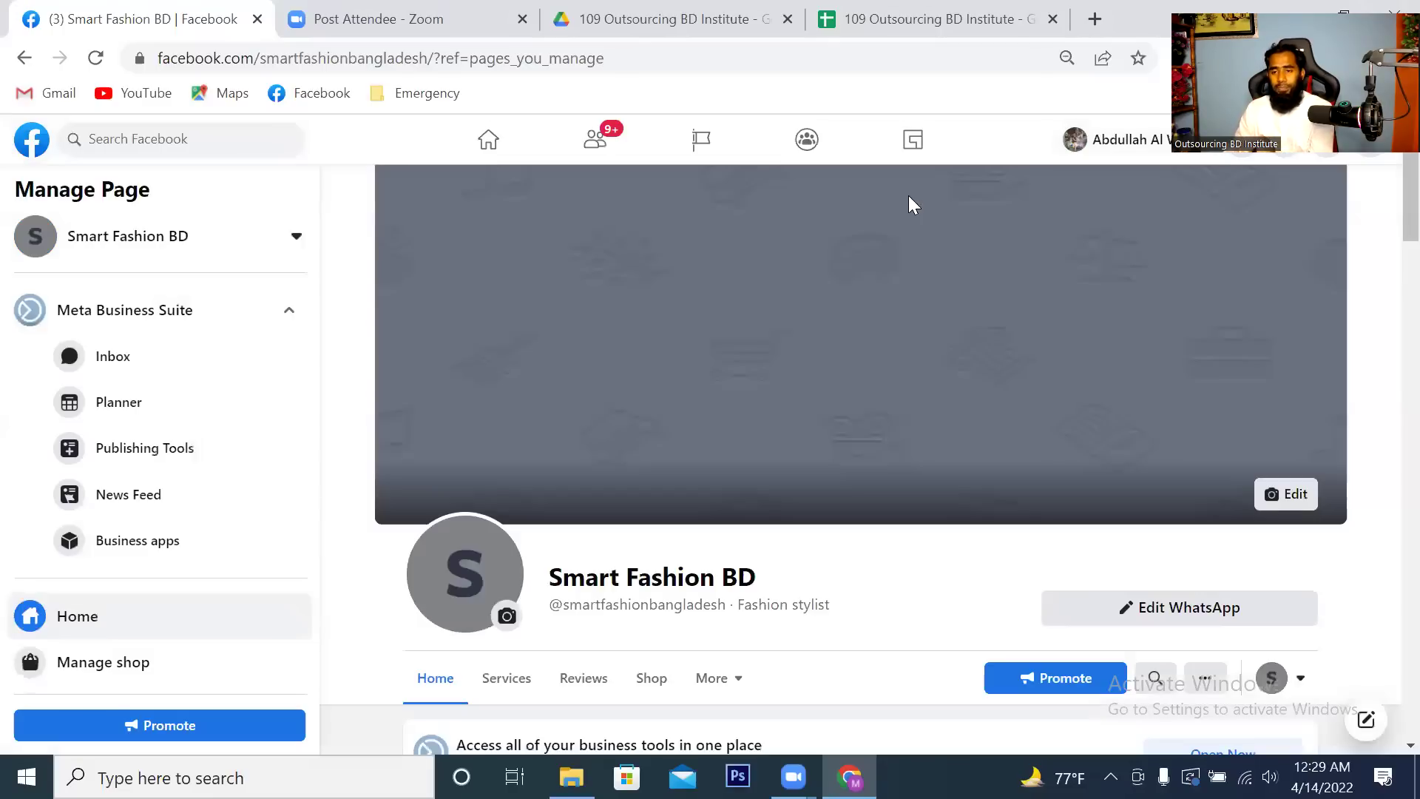
click(1287, 494)
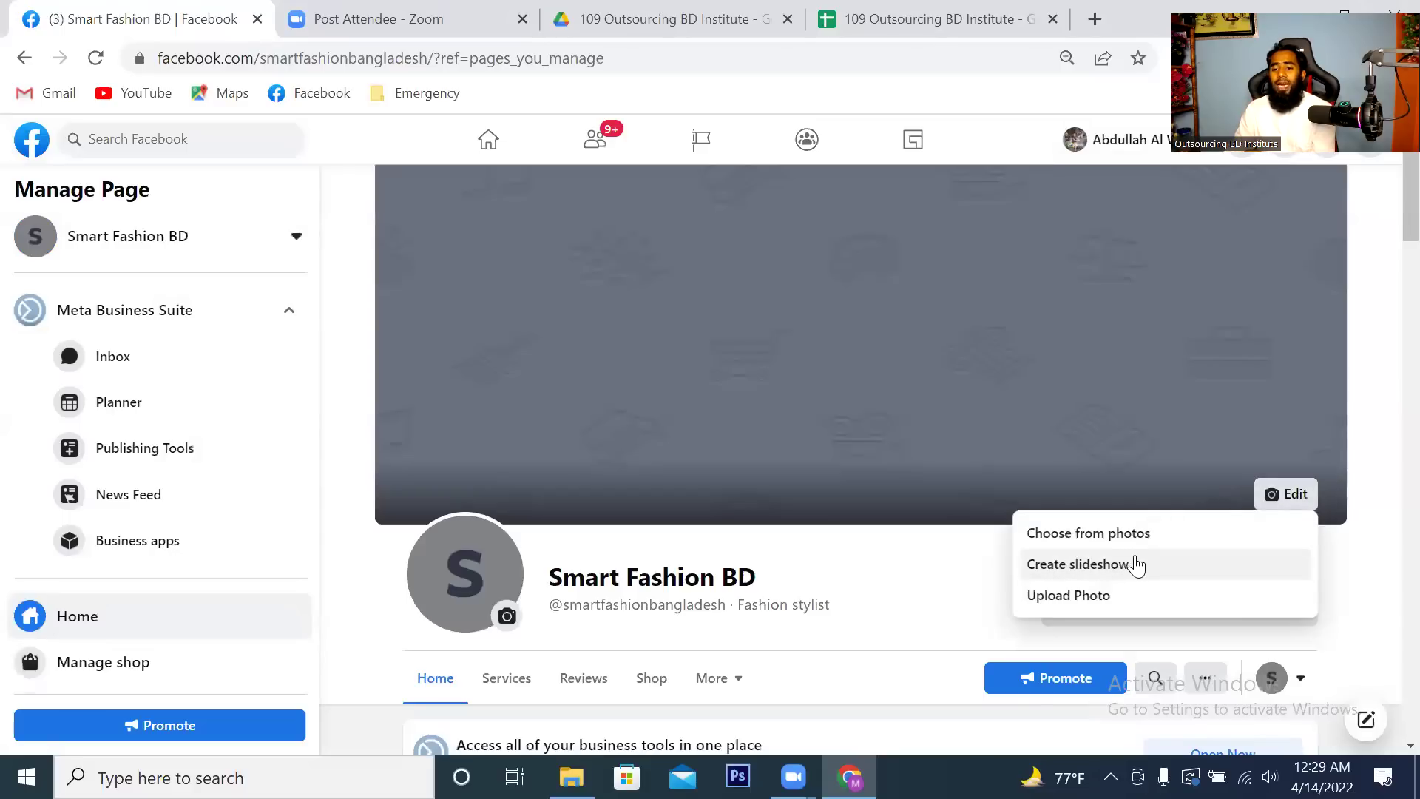
click(1077, 564)
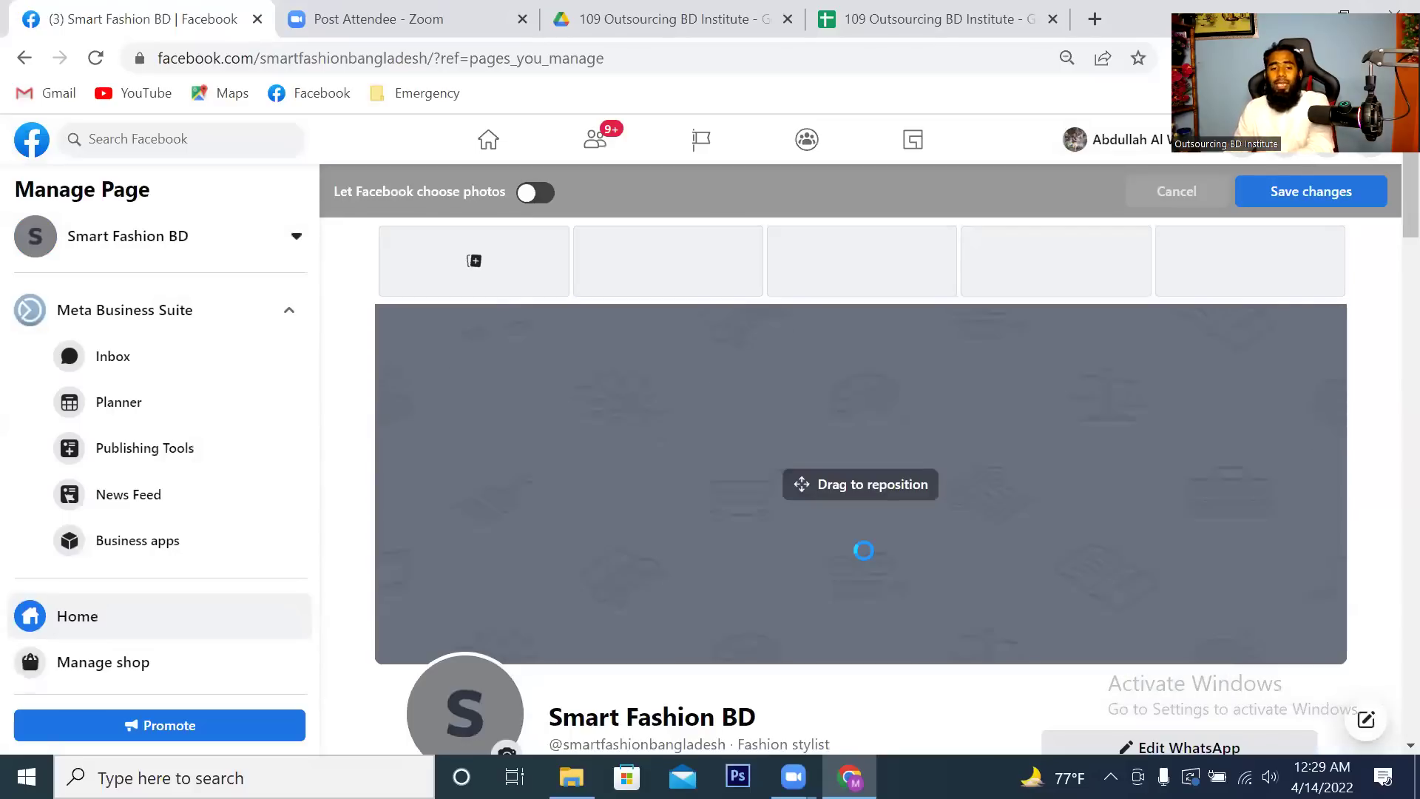
key(Print)
drag(1346, 697, 1417, 708)
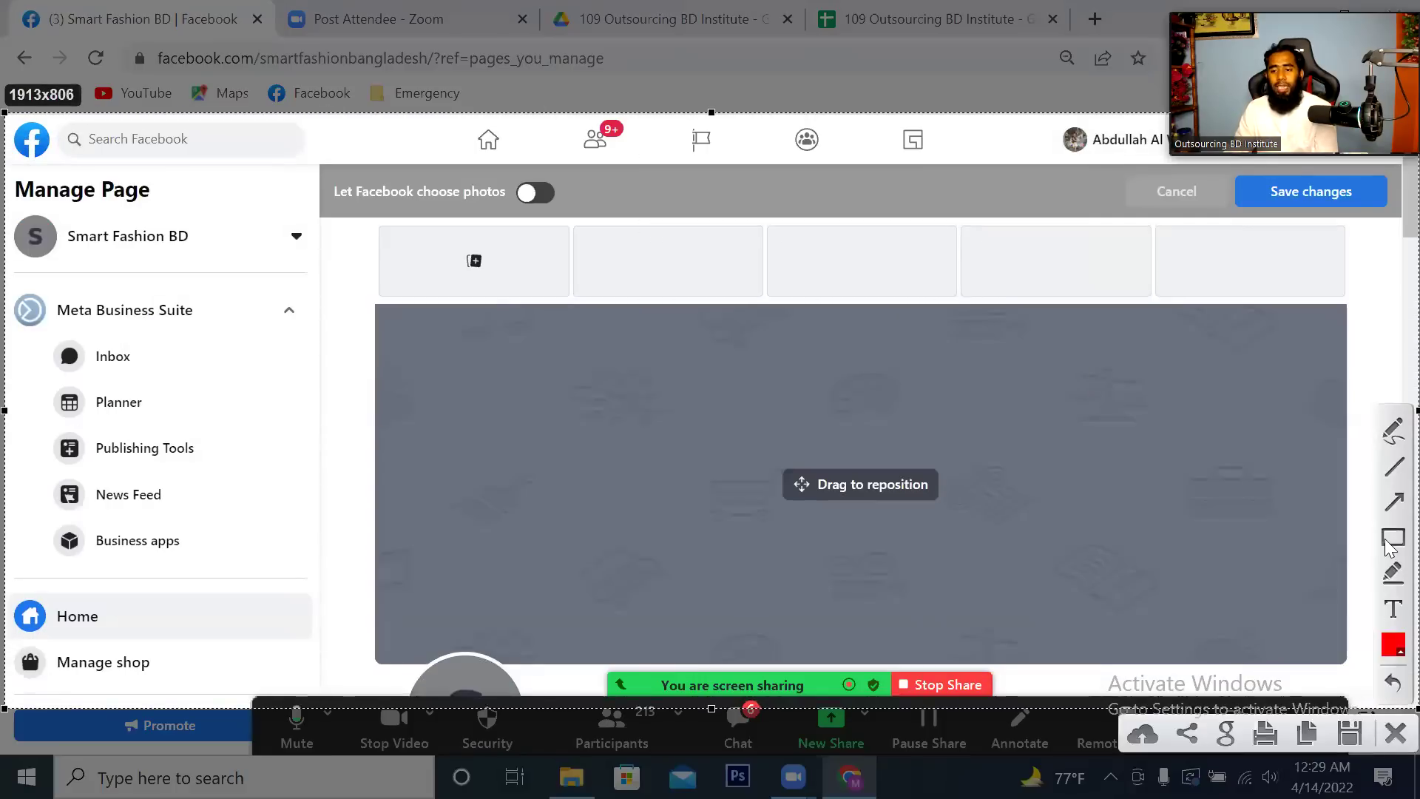
drag(372, 222, 548, 288)
drag(579, 225, 738, 298)
drag(806, 224, 929, 301)
drag(999, 218, 1069, 287)
drag(1171, 221, 1334, 294)
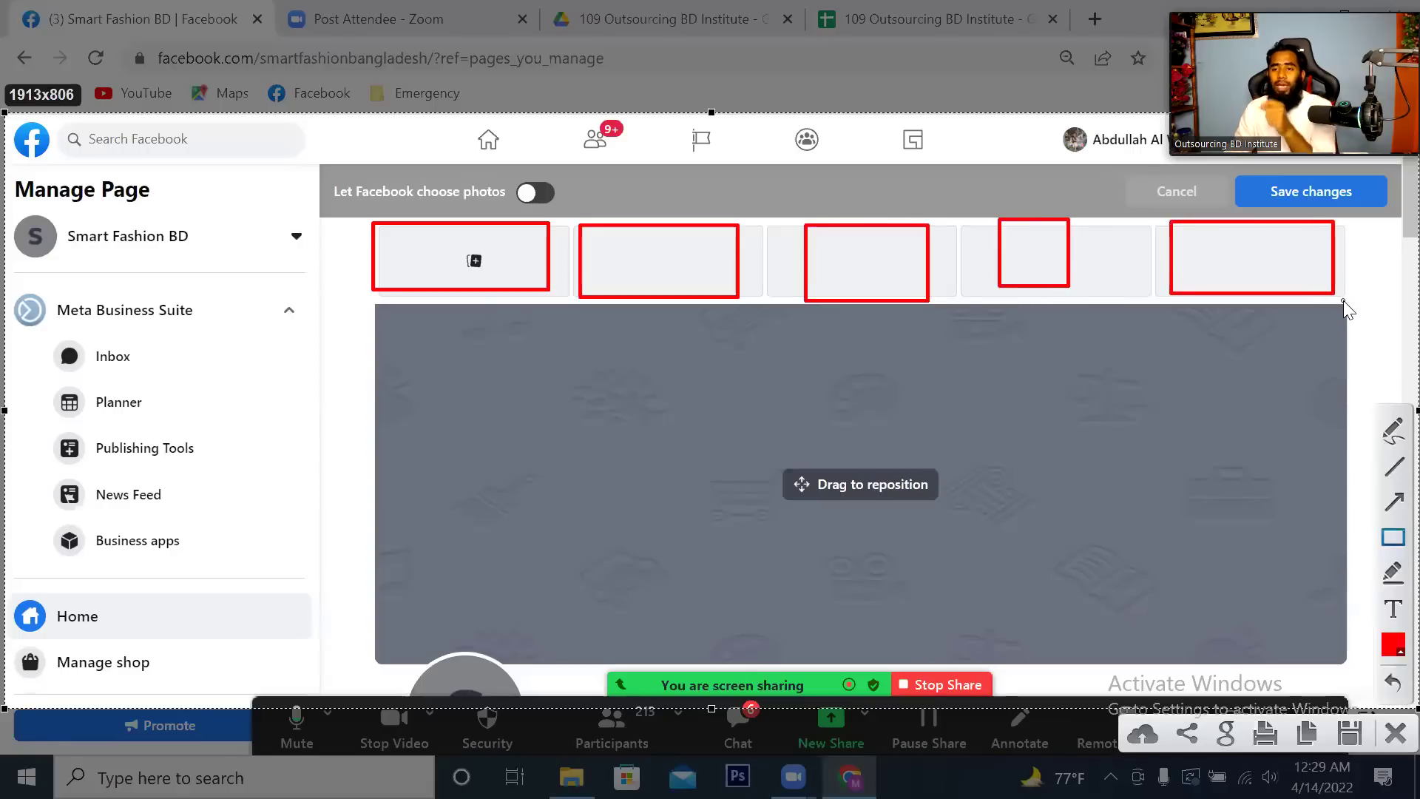
right_click(1261, 368)
click(1242, 519)
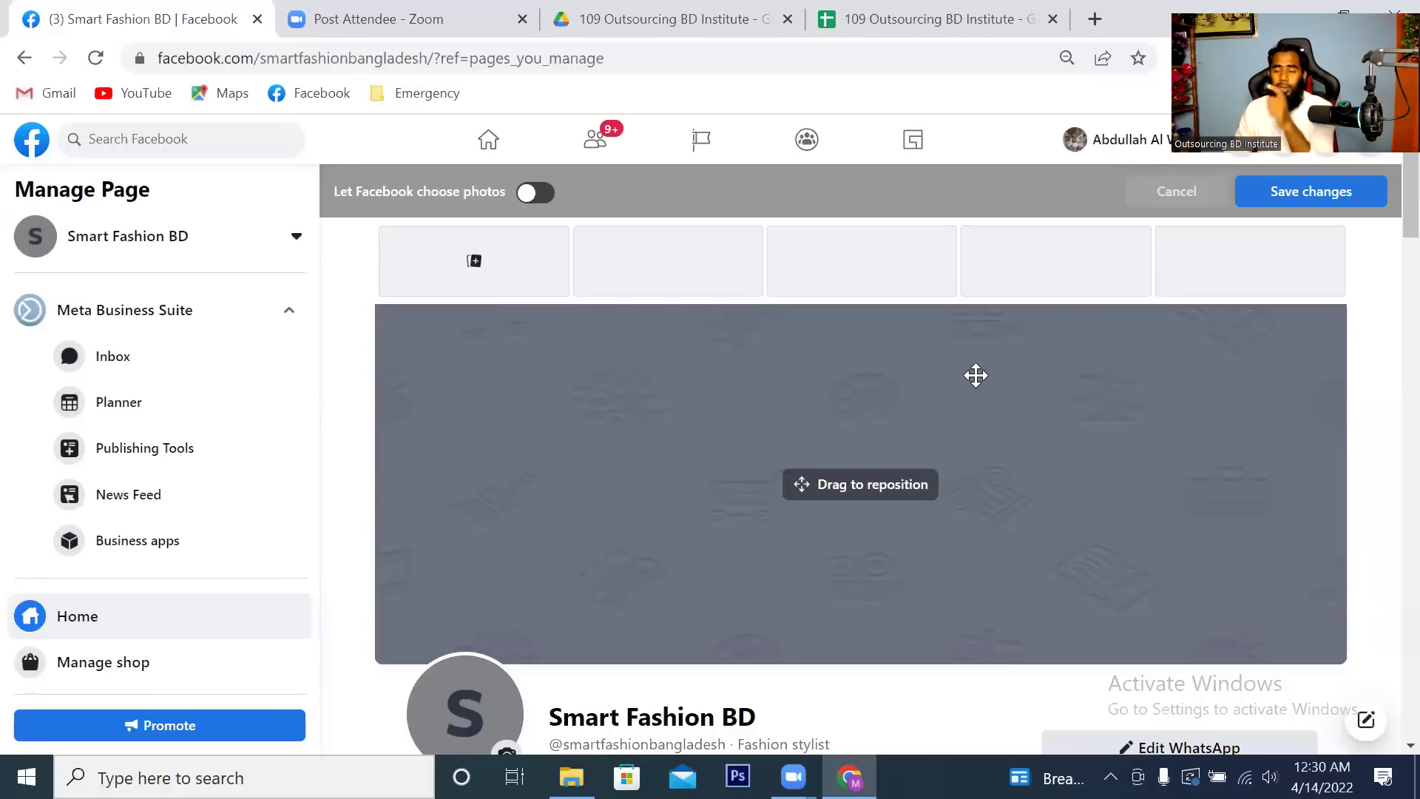
scroll(814, 492, down, 2)
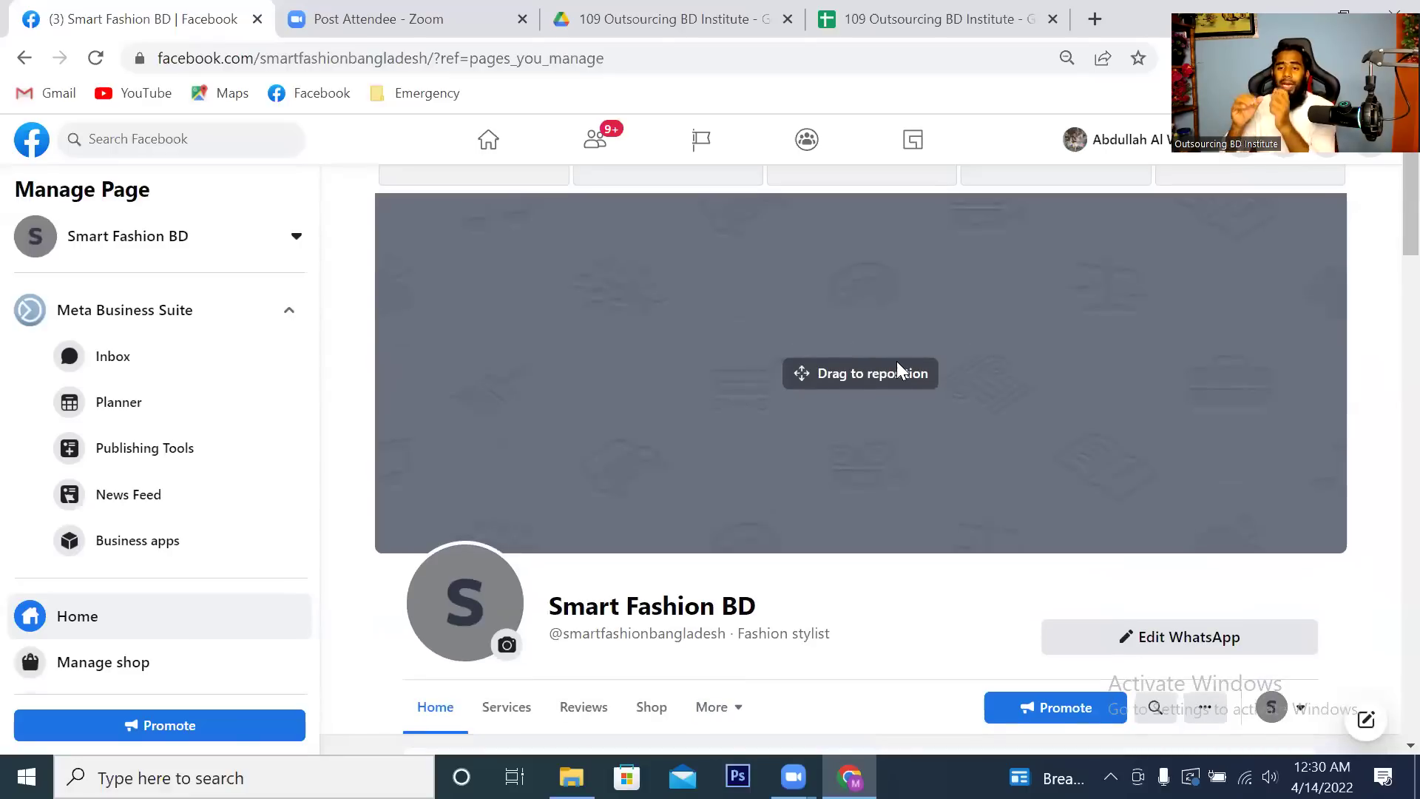
scroll(766, 380, up, 2)
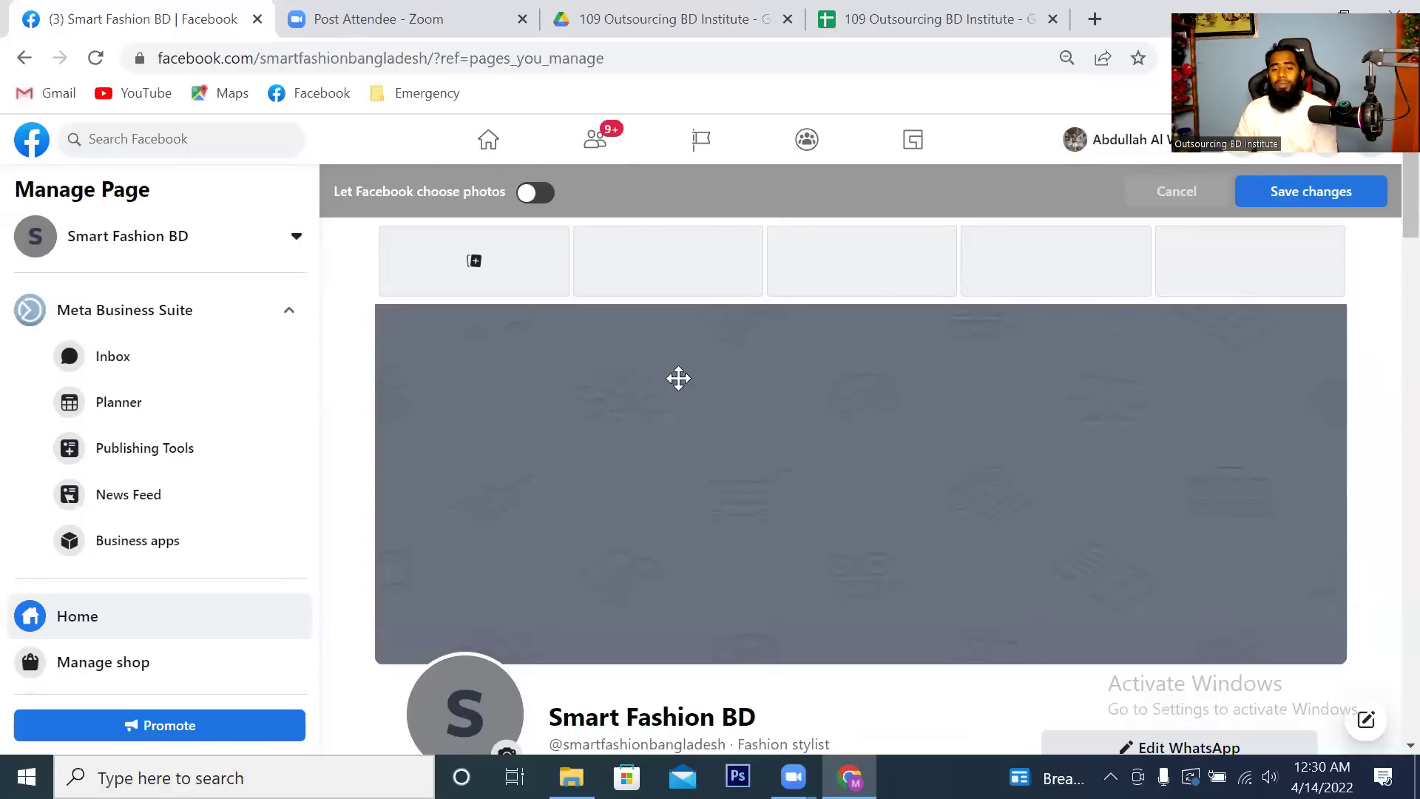
scroll(751, 496, down, 2)
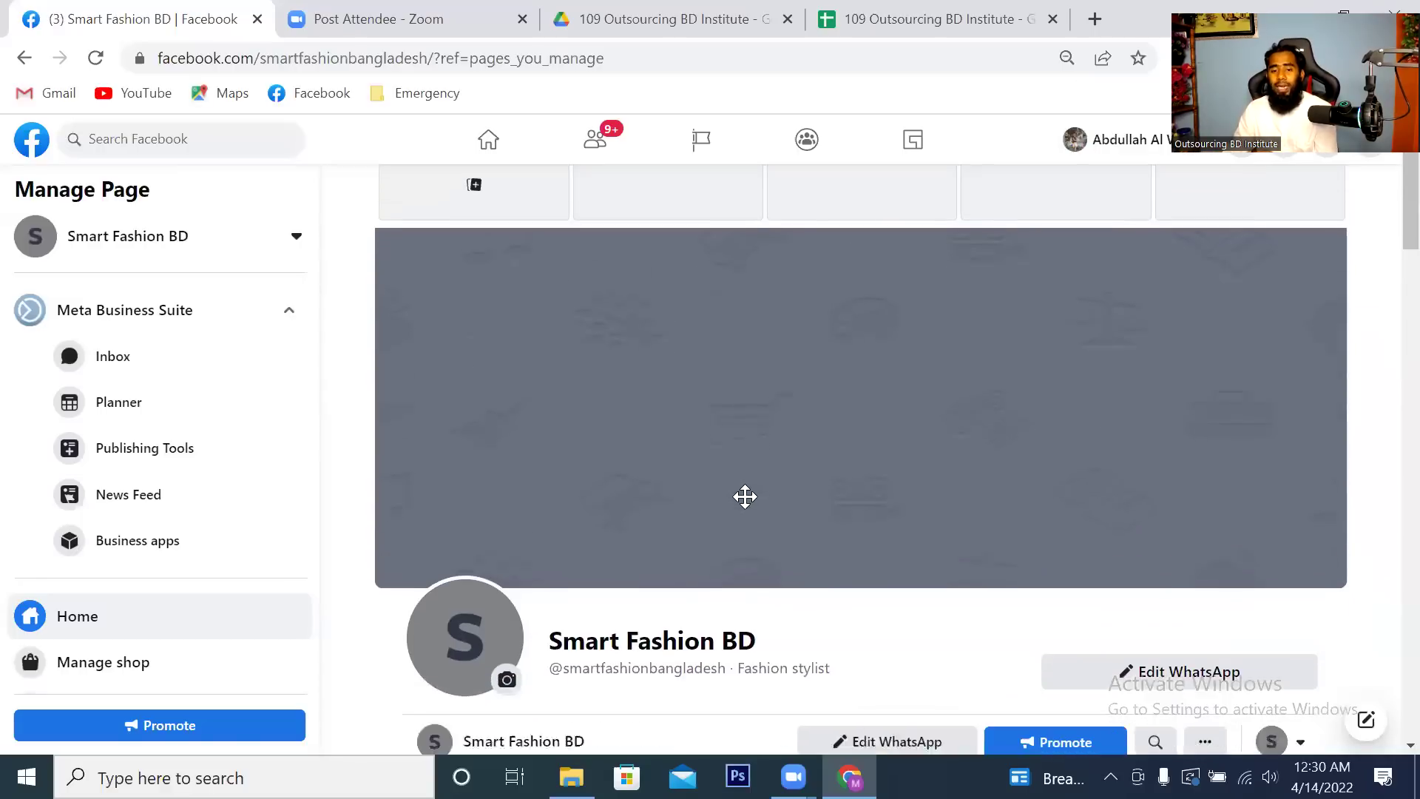
key(Print)
drag(345, 187, 1362, 552)
drag(430, 564, 380, 656)
mouse_move(375, 180)
mouse_down()
mouse_move(1385, 592)
mouse_move(1355, 540)
mouse_up()
mouse_move(393, 551)
mouse_down()
mouse_move(459, 619)
mouse_move(526, 650)
mouse_up()
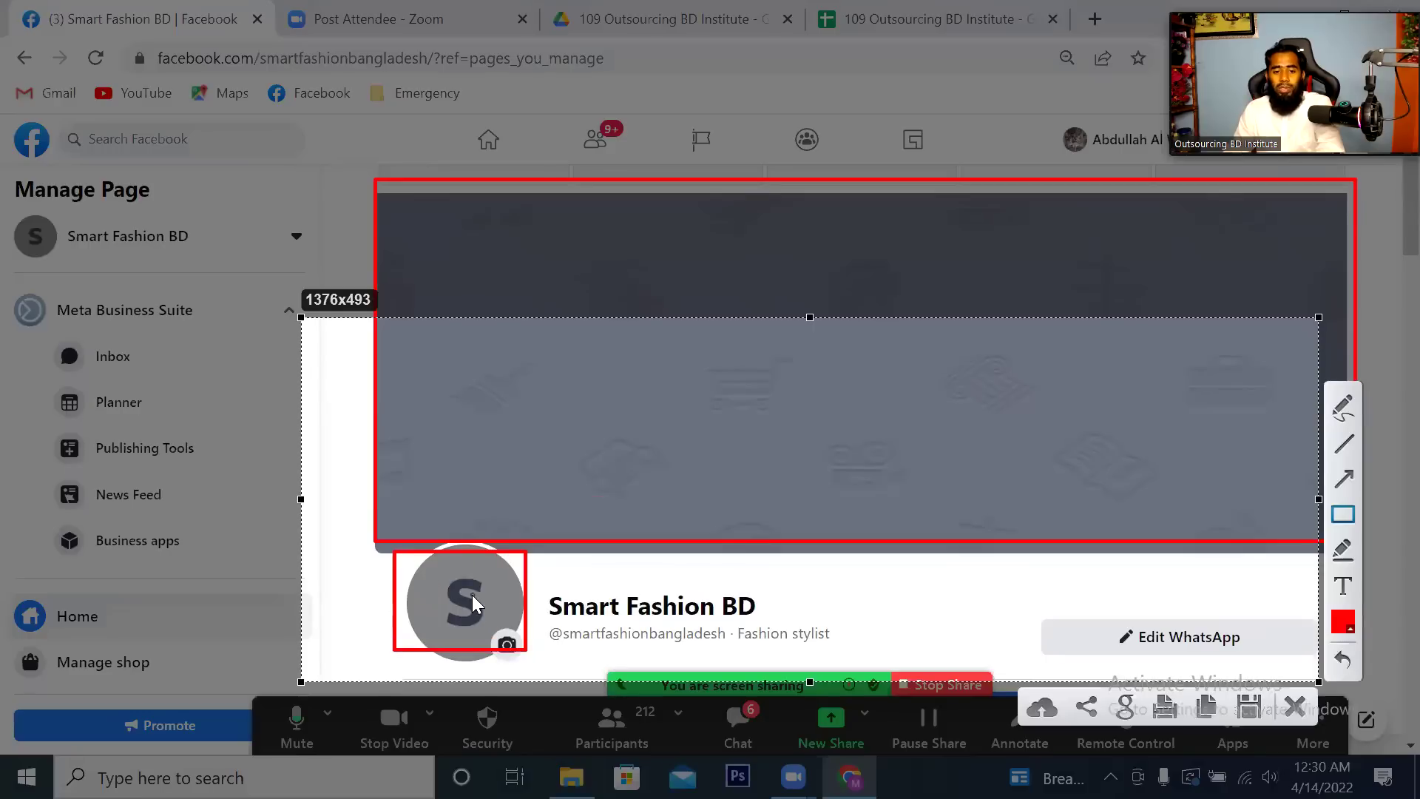
right_click(569, 315)
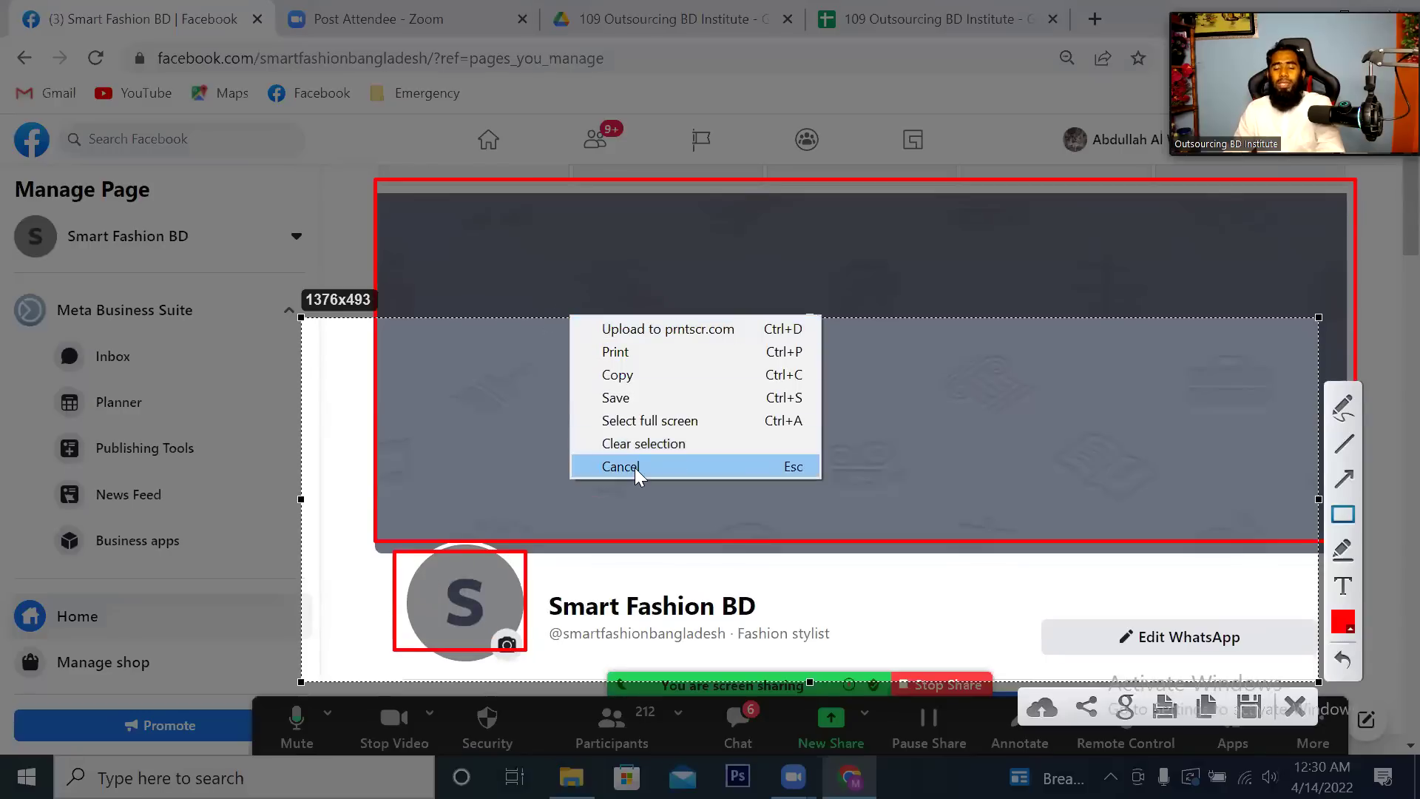
click(635, 468)
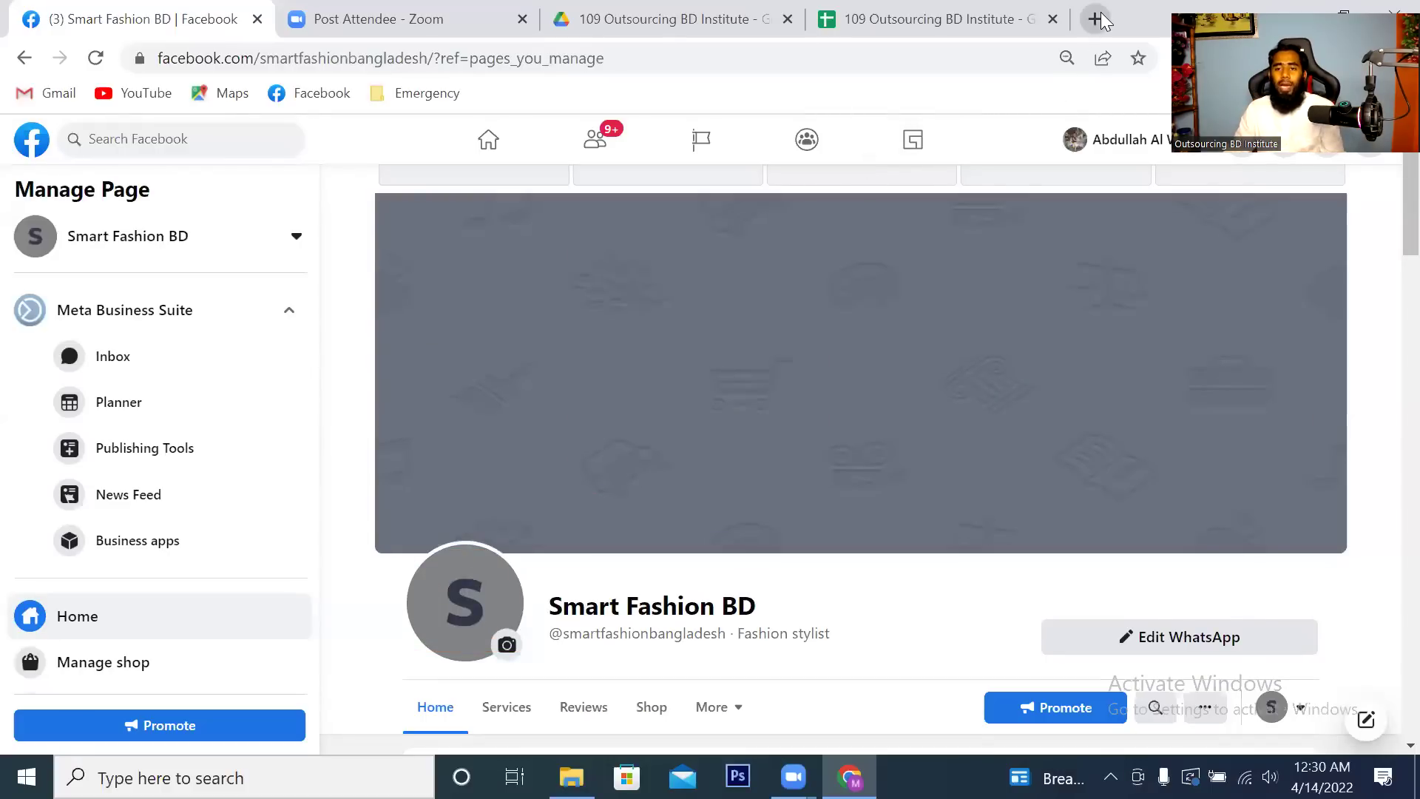
click(1094, 19)
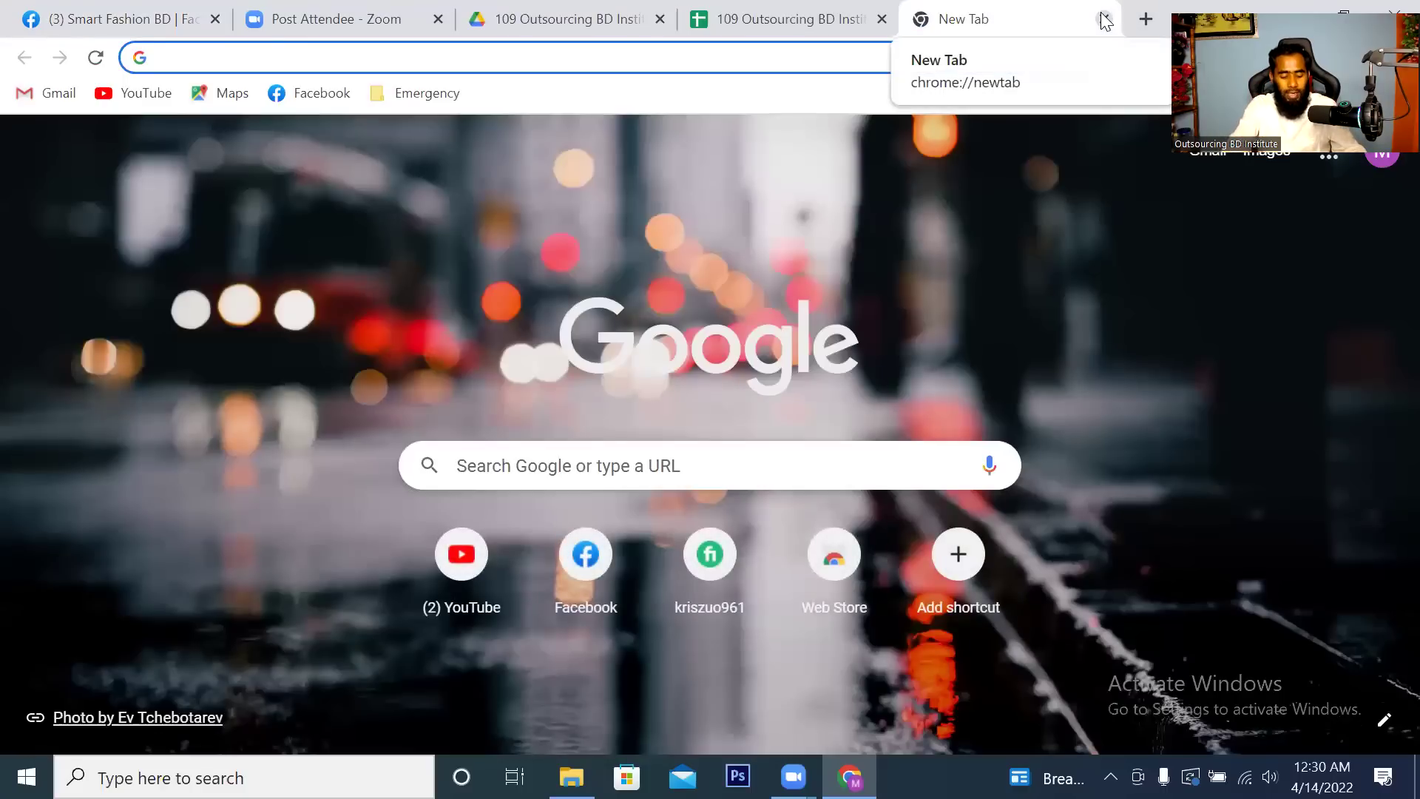
Search Google for 'facebook banner' and highlight the cover photo dimensions in the snippet.
text(face)
text(book banner)
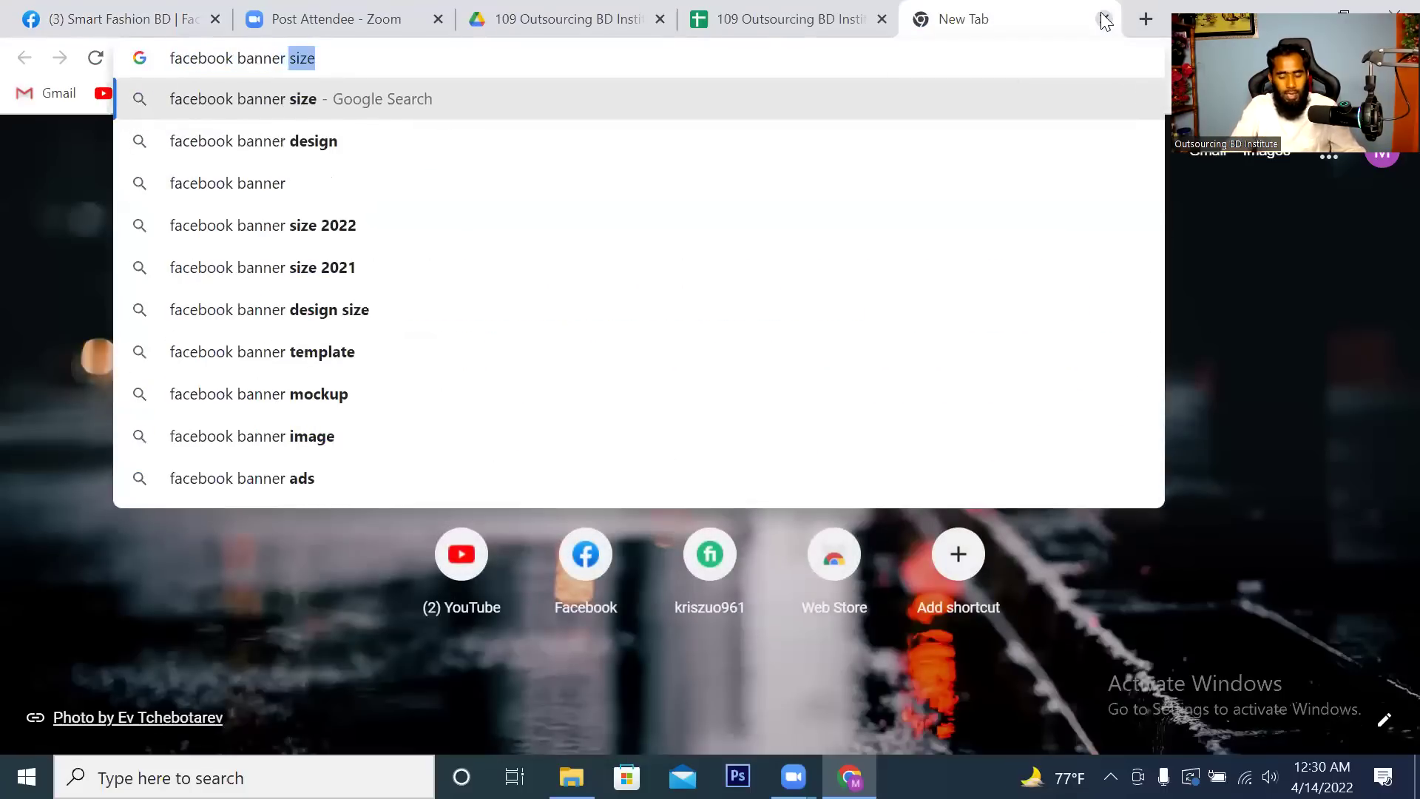
key(Return)
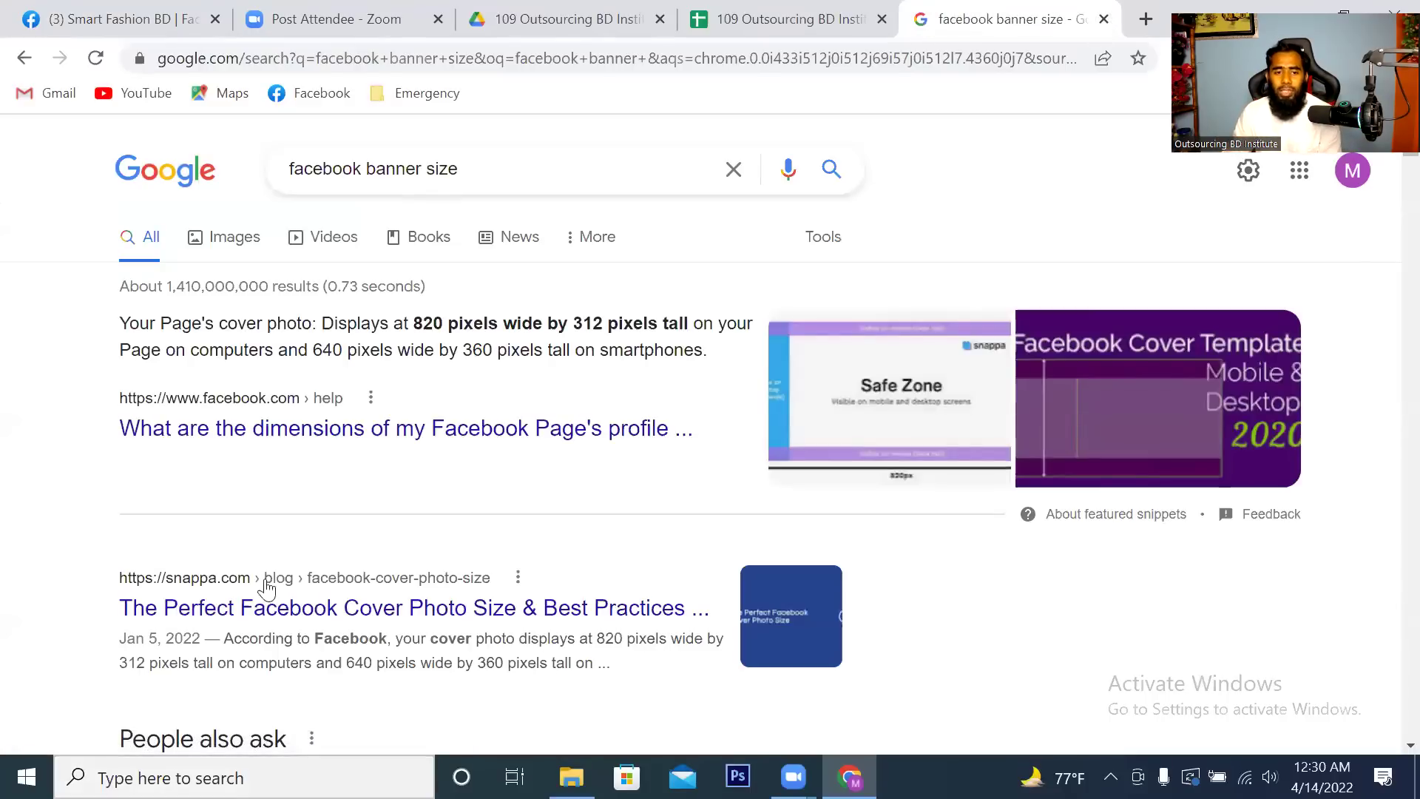
drag(132, 322, 660, 319)
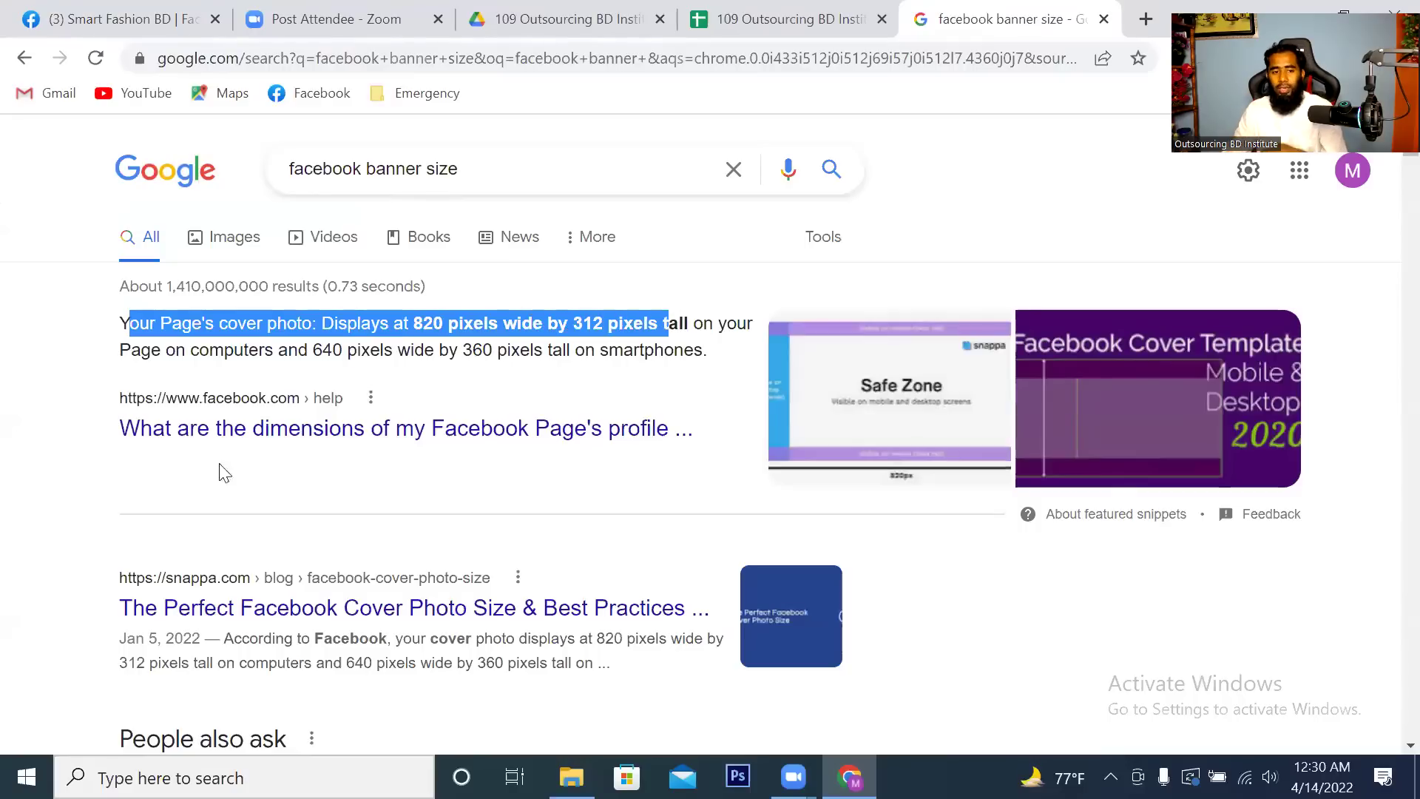
click(27, 437)
Mark the cover template's width and height with arrows in a capture, then discard it.
key(Print)
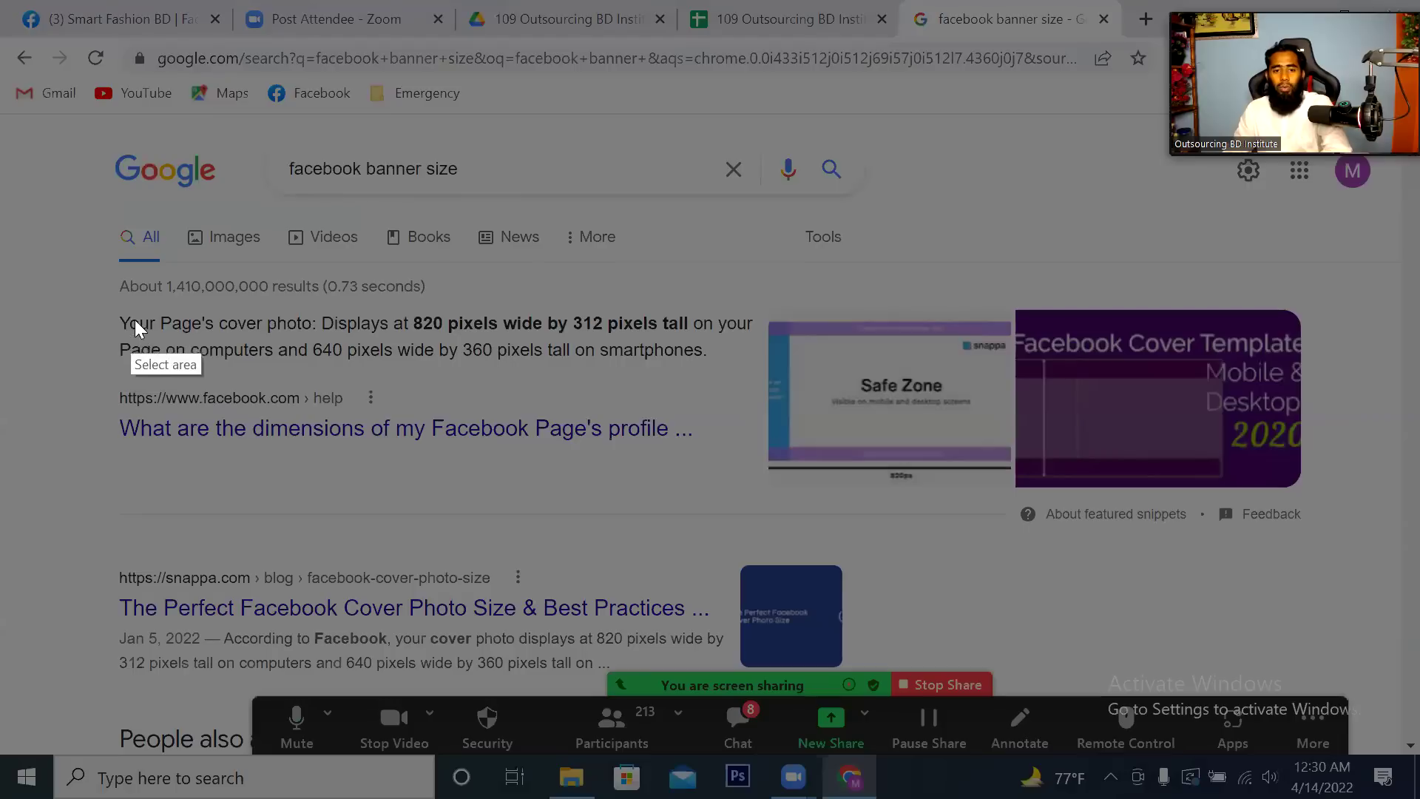
drag(1011, 309, 1094, 360)
drag(1213, 403, 1391, 475)
drag(1032, 365, 1338, 365)
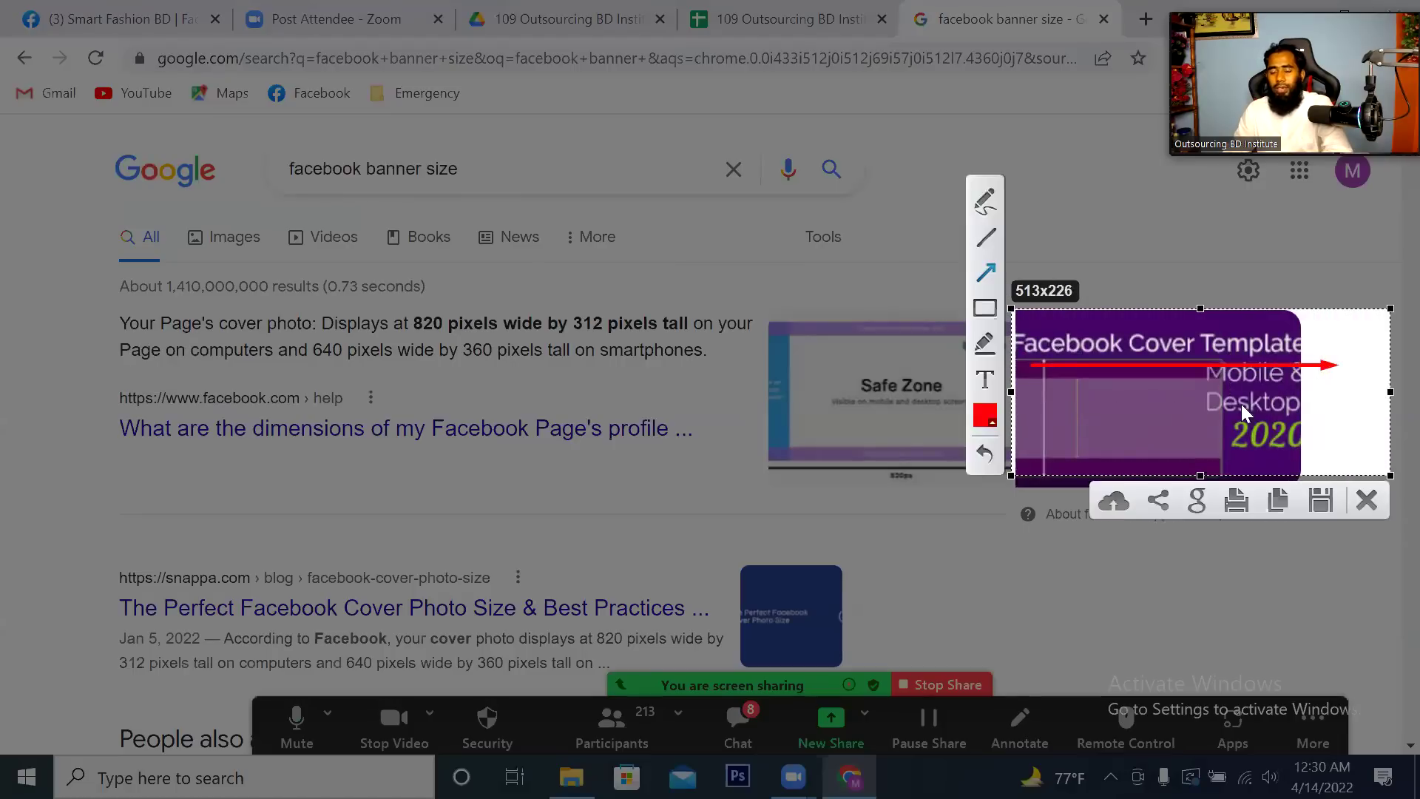
right_click(554, 281)
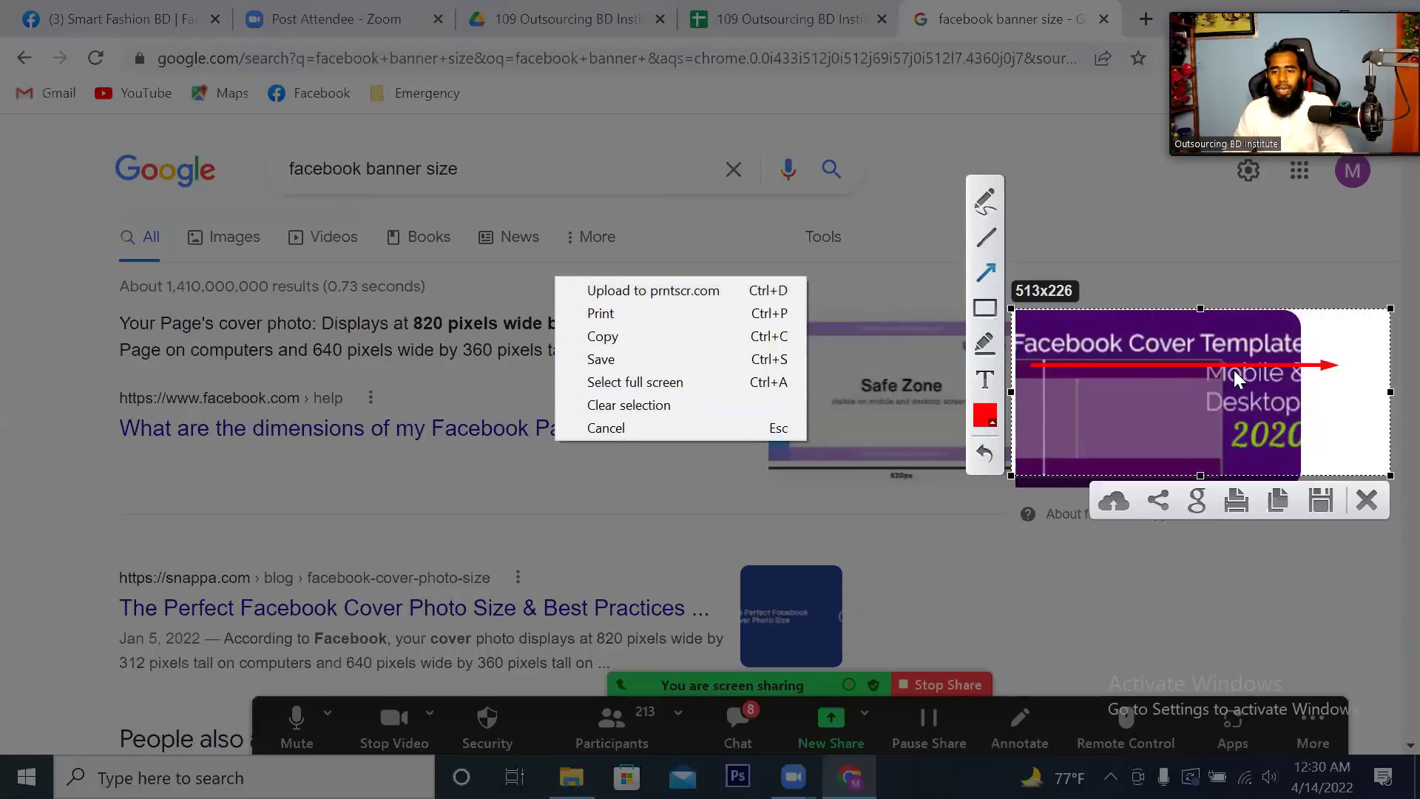
drag(1283, 312, 1288, 479)
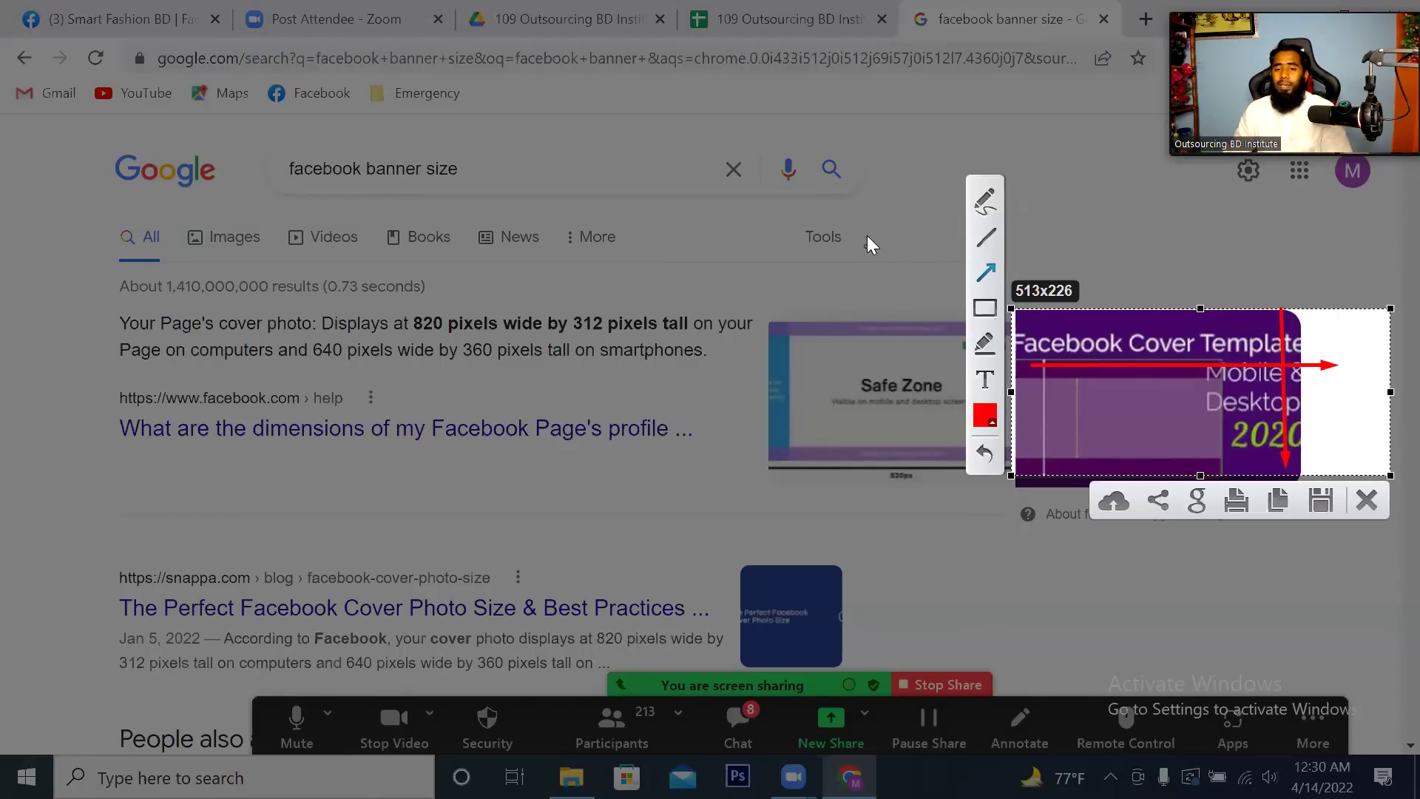
right_click(882, 219)
click(920, 368)
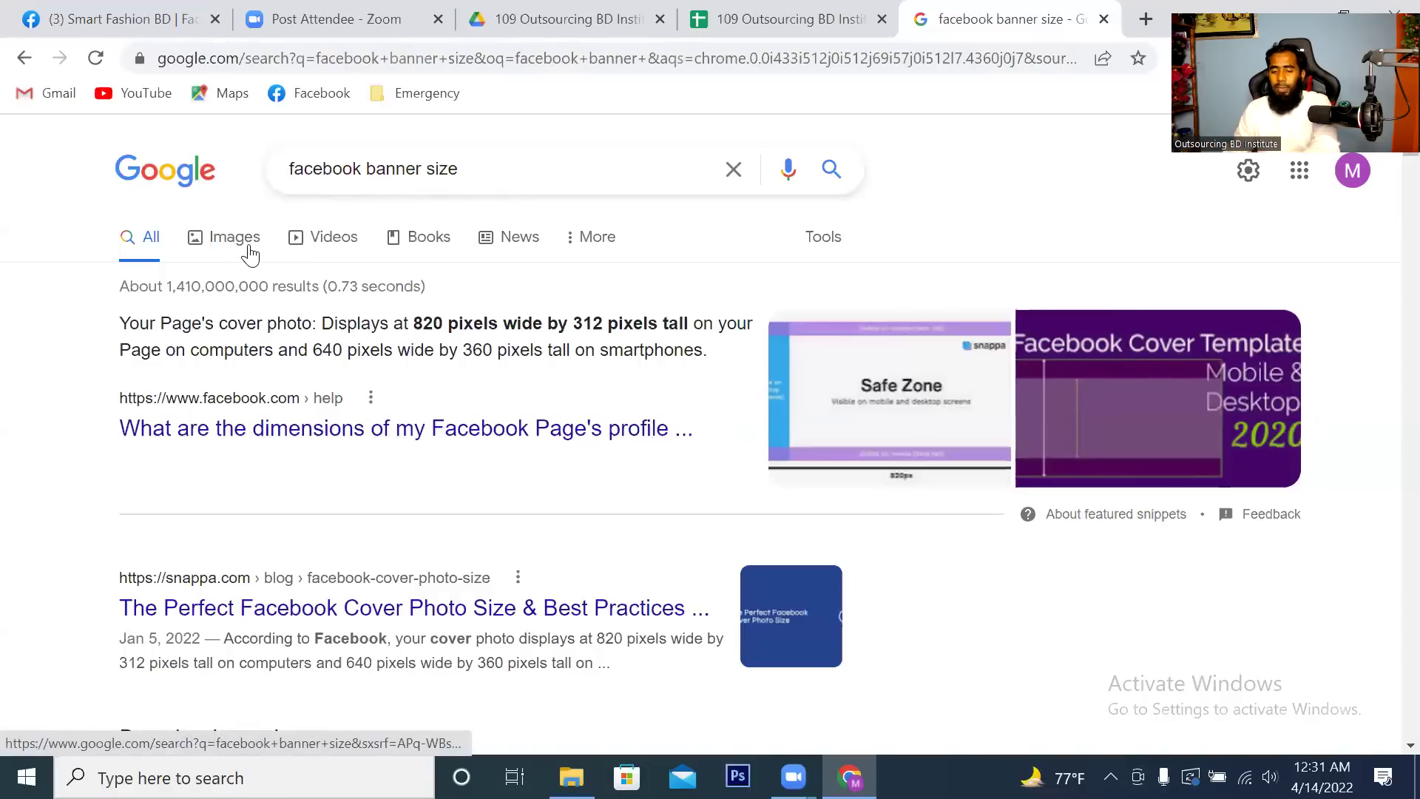
Switch to image results and preview the Cover Photo Size Helper image.
click(88, 274)
click(226, 249)
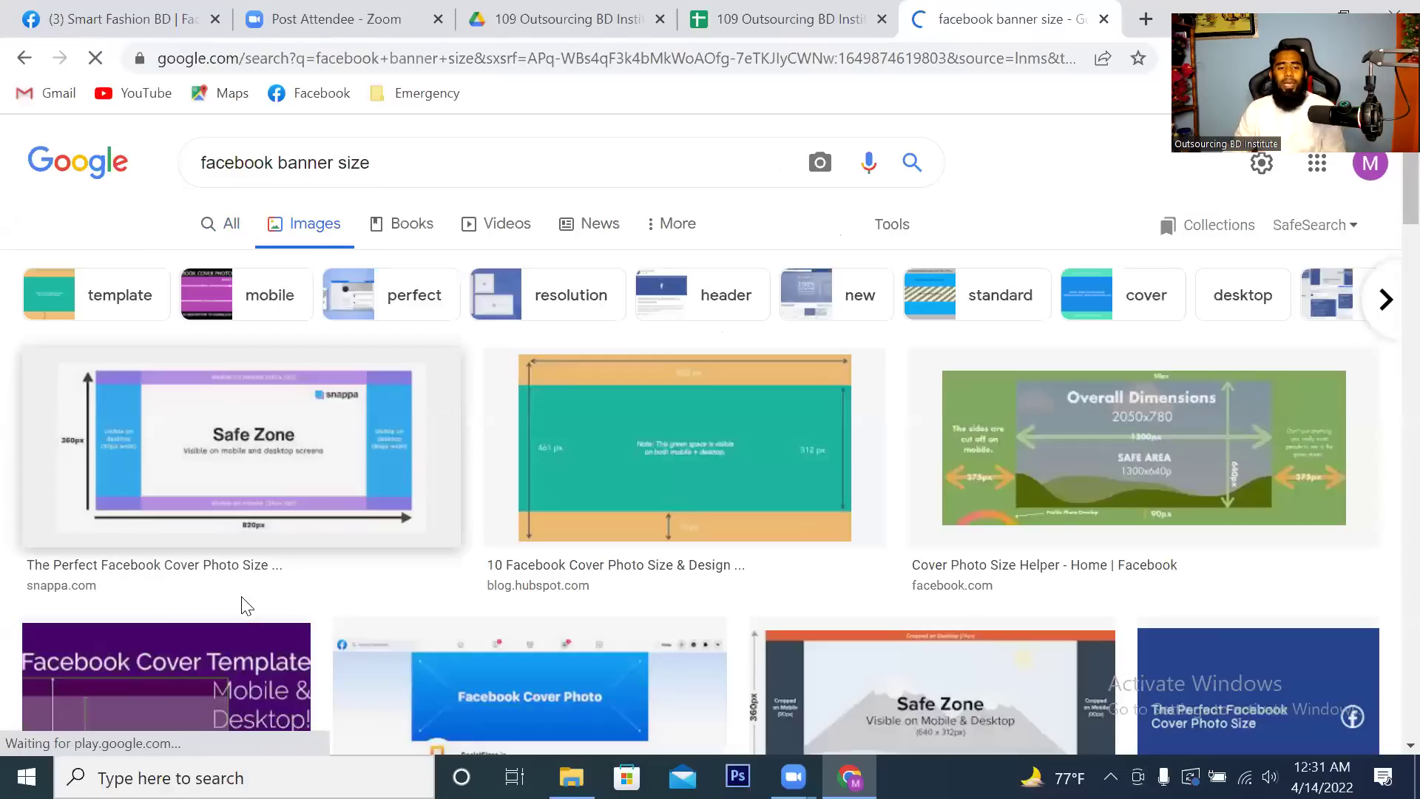
scroll(660, 479, down, 2)
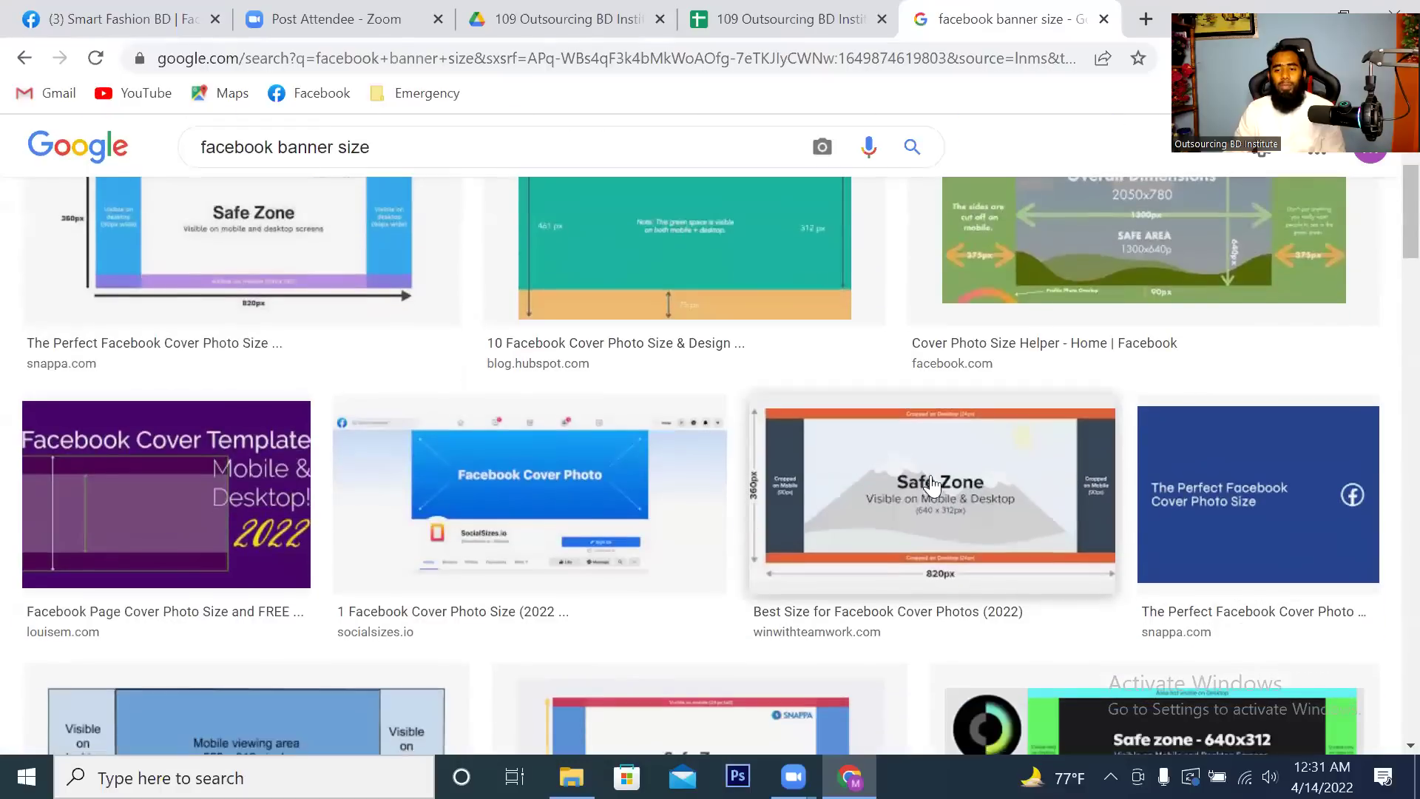
scroll(968, 450, up, 1)
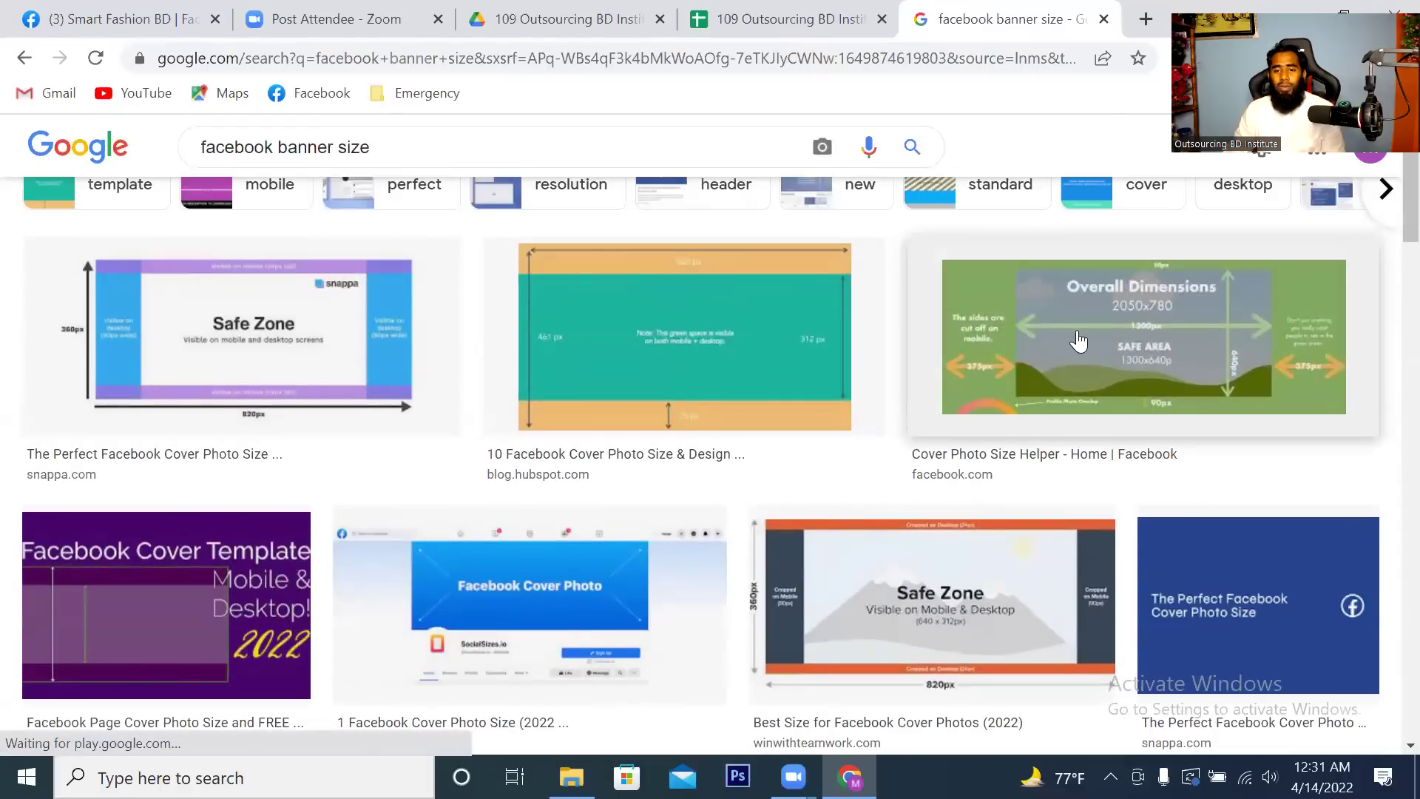
click(1010, 335)
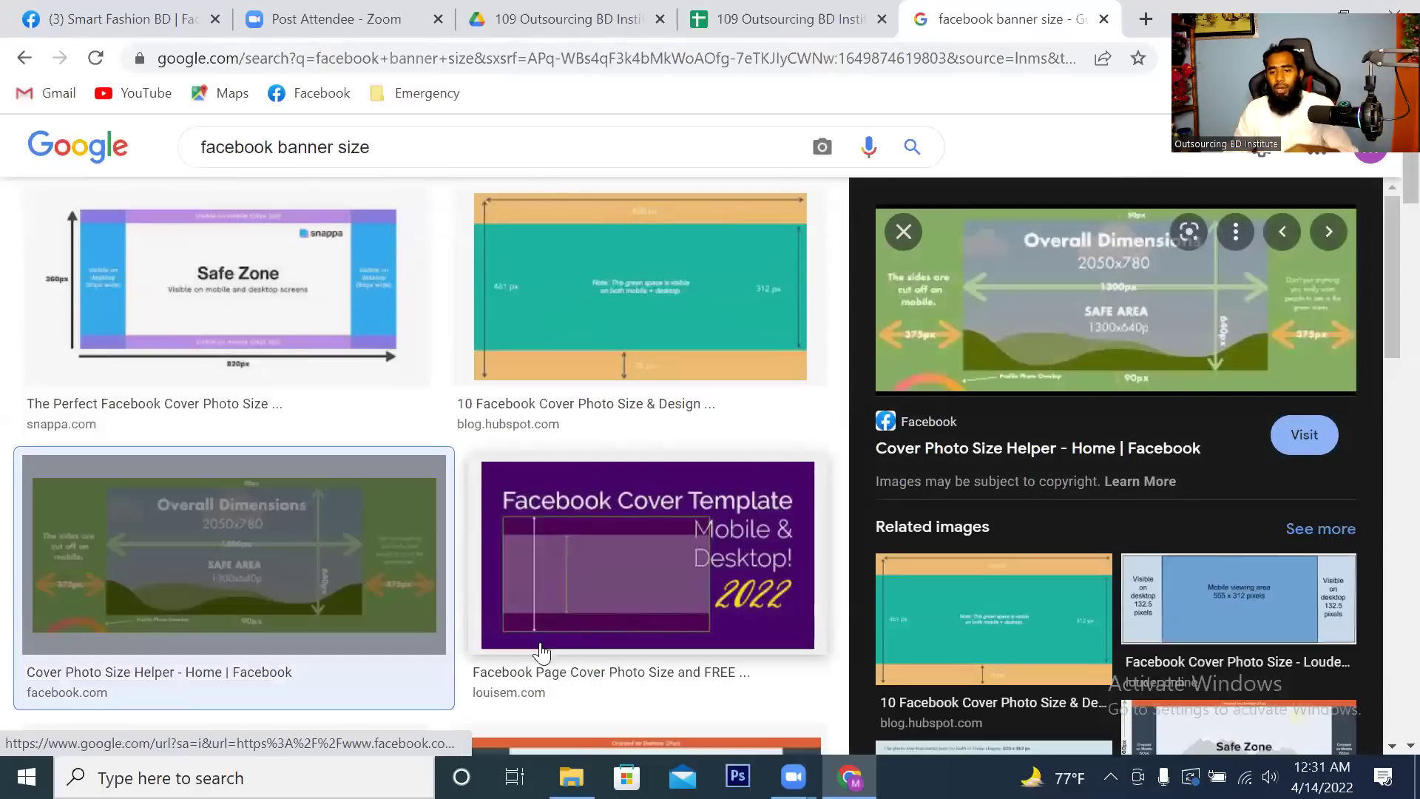
Mark the size diagram's width and height with arrows in a capture, then cancel it.
key(Print)
drag(905, 198, 1355, 387)
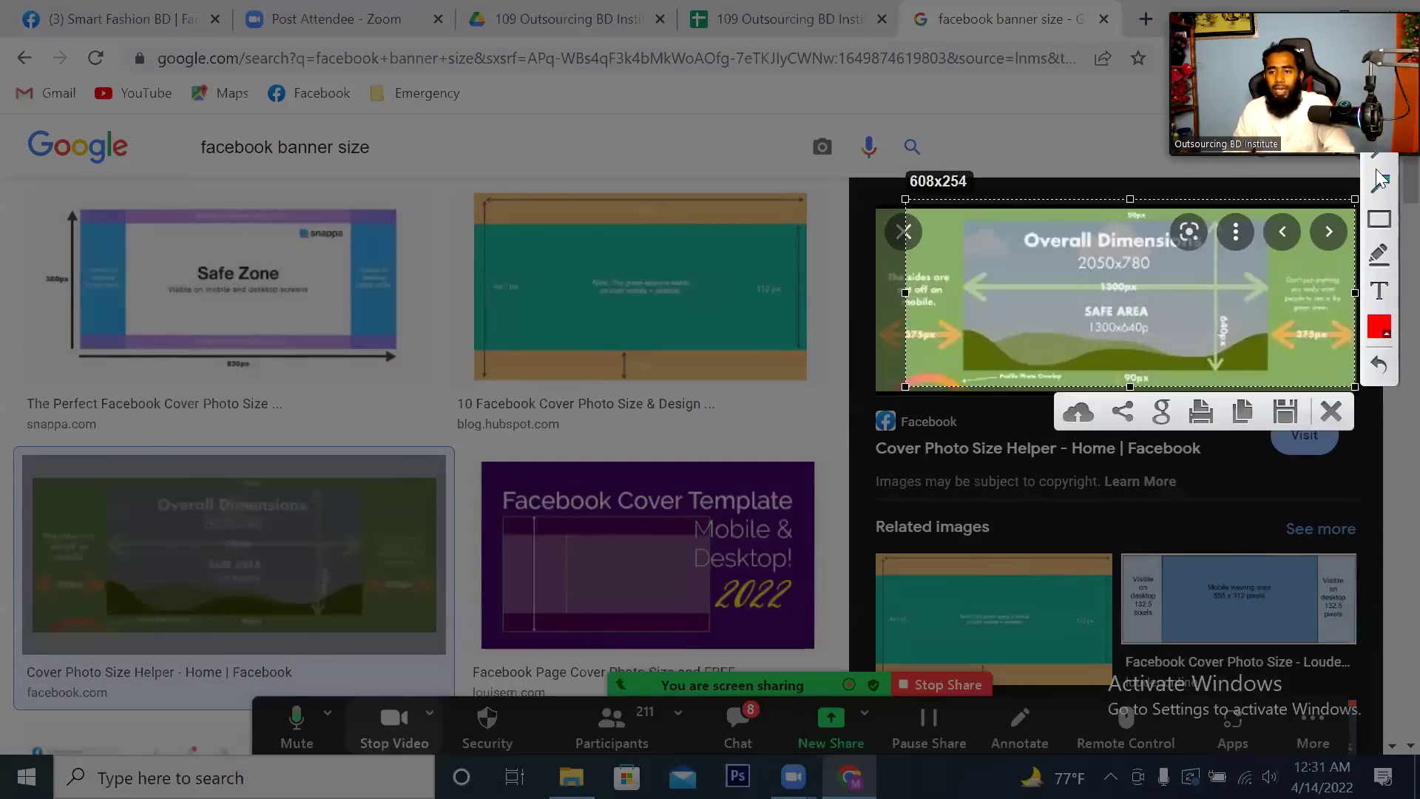
drag(967, 286, 1231, 287)
drag(1213, 227, 1222, 365)
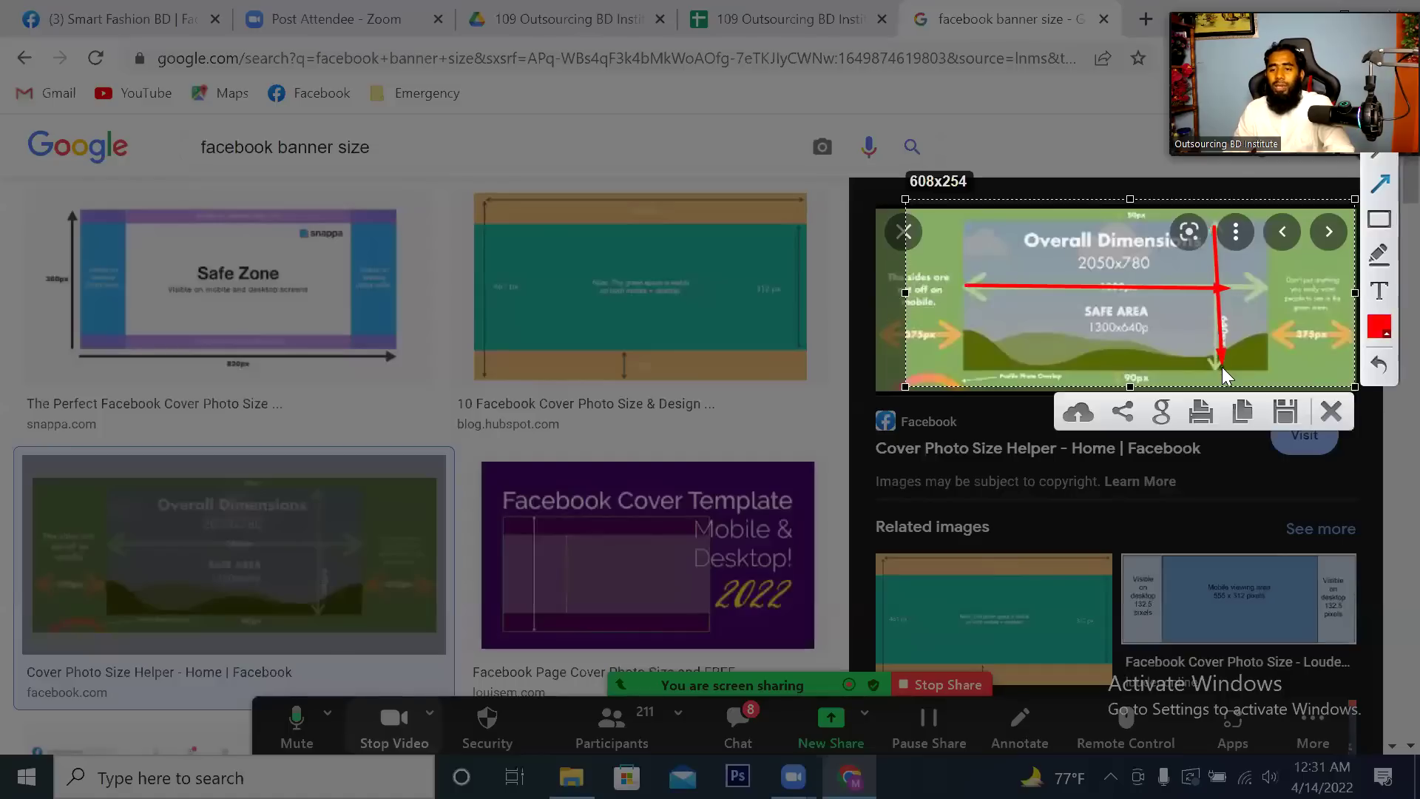
right_click(1027, 271)
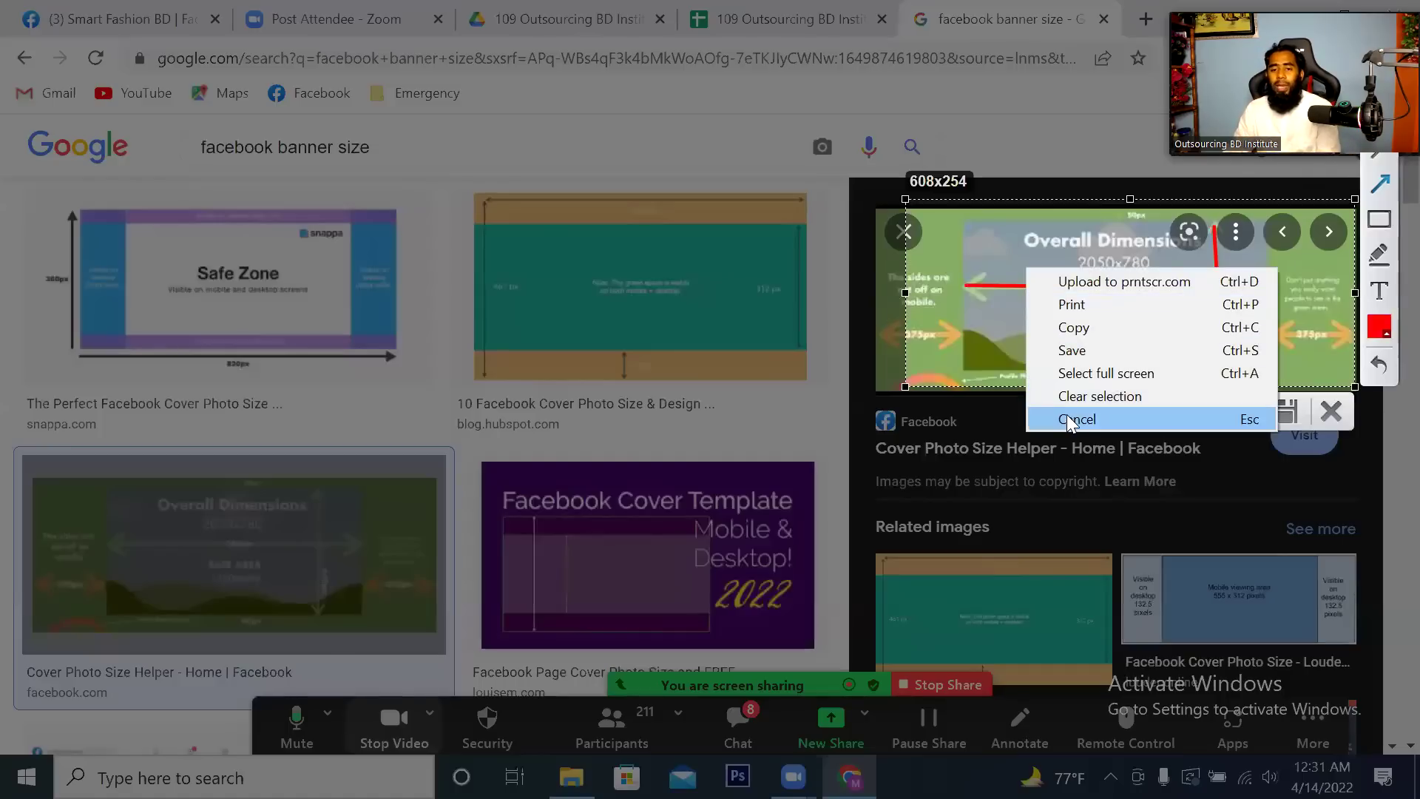
click(1068, 419)
scroll(196, 340, up, 3)
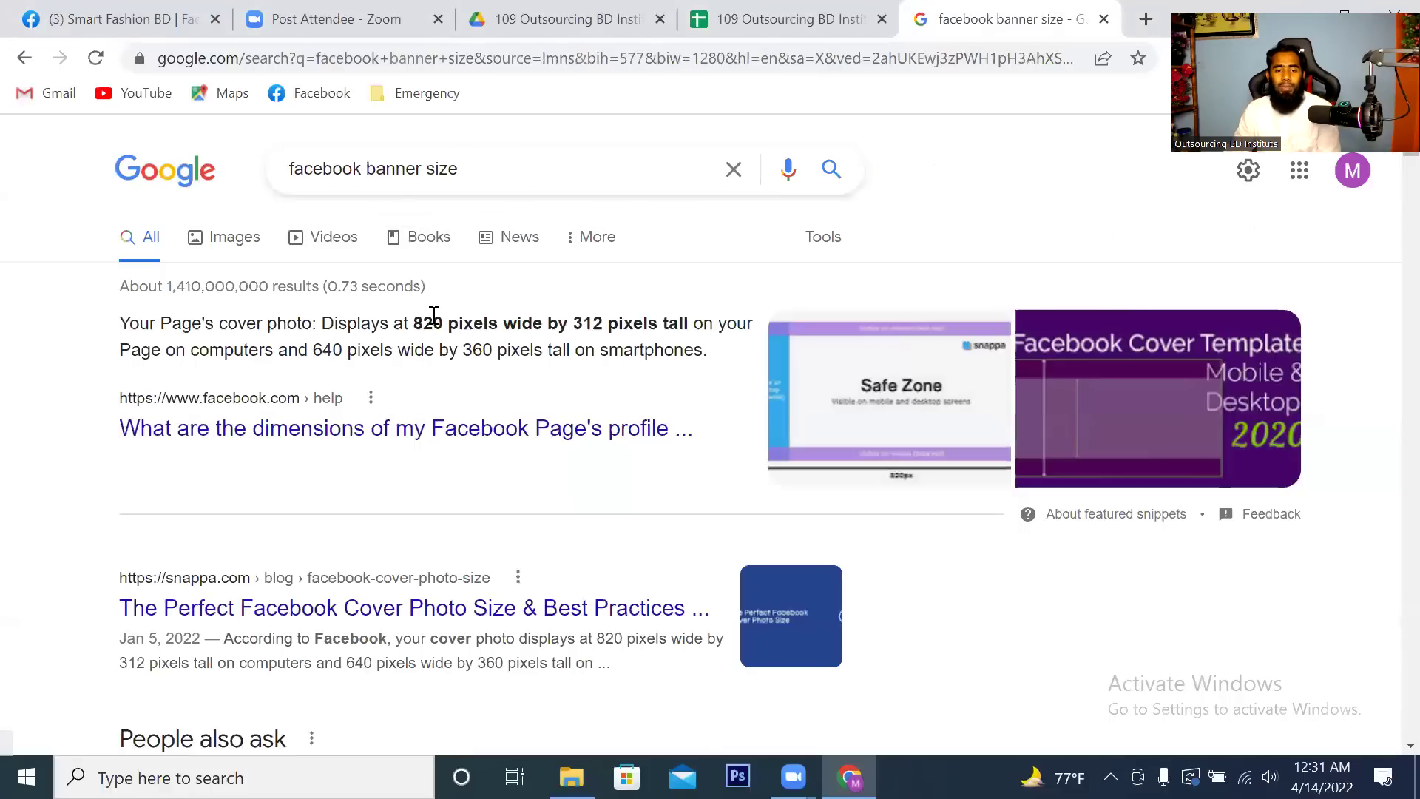
Highlight the 820 × 312 pixel cover size in the Google answer snippet.
drag(414, 324, 631, 321)
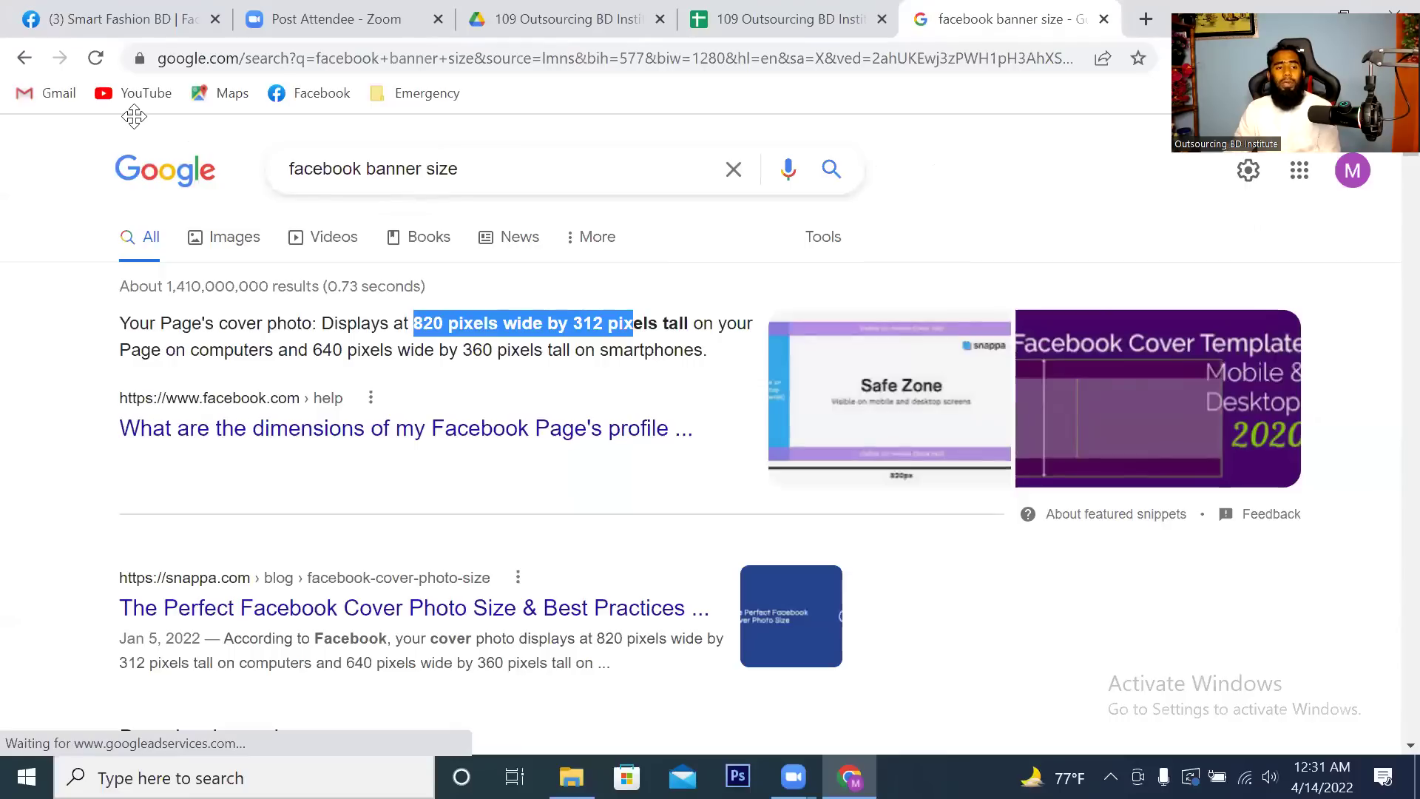
drag(134, 116, 345, 260)
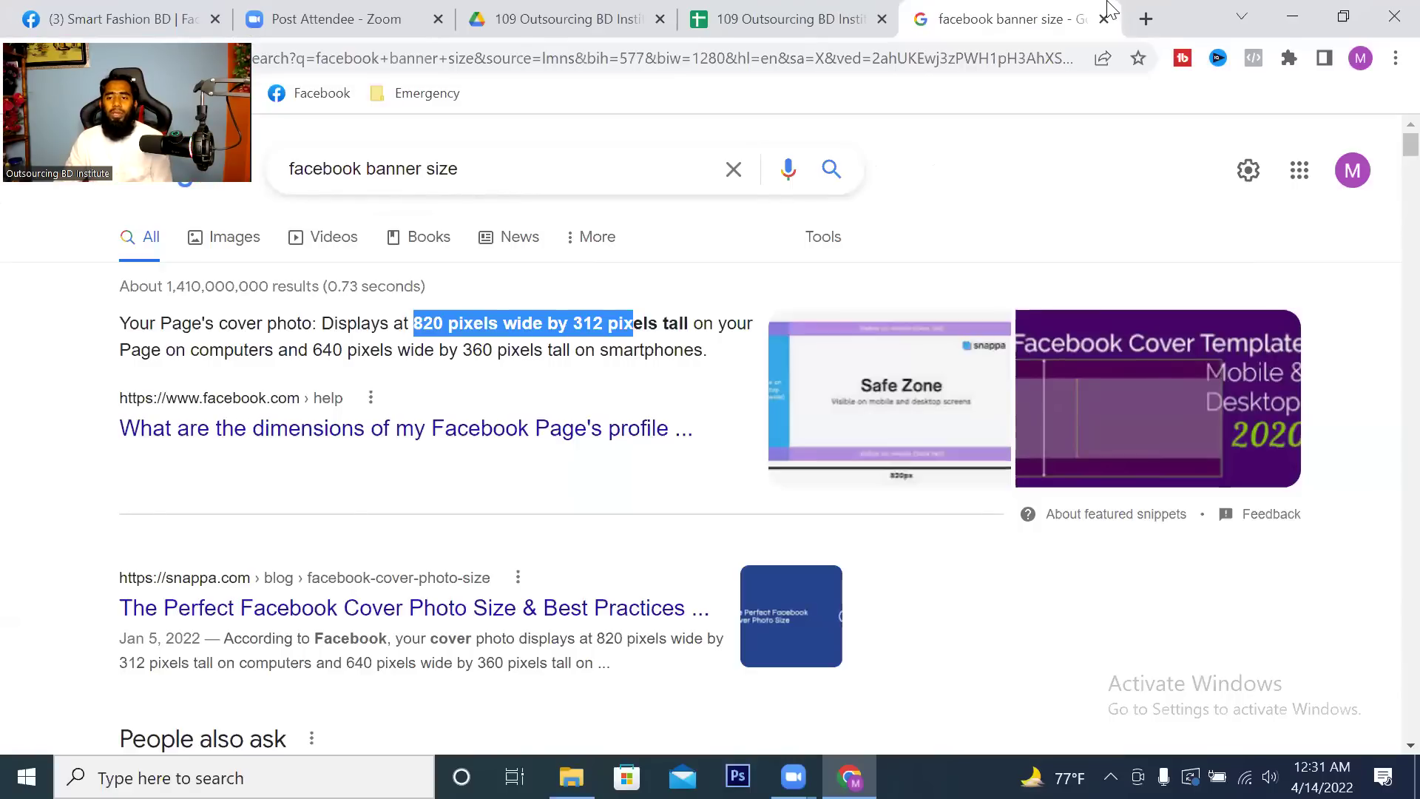
click(1145, 19)
Search Google for 'freepik' and open the Freepik website from the results.
text(freep)
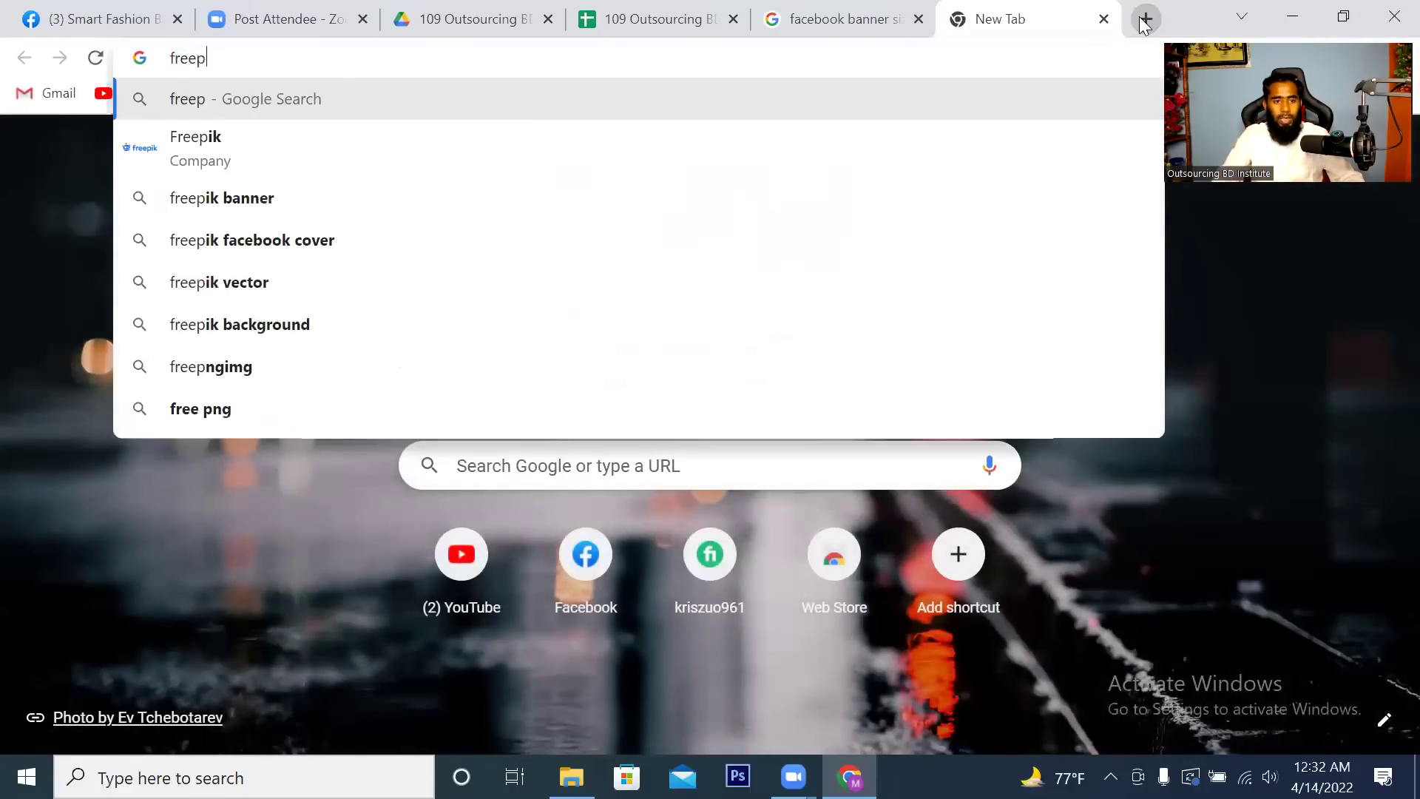
text(ik)
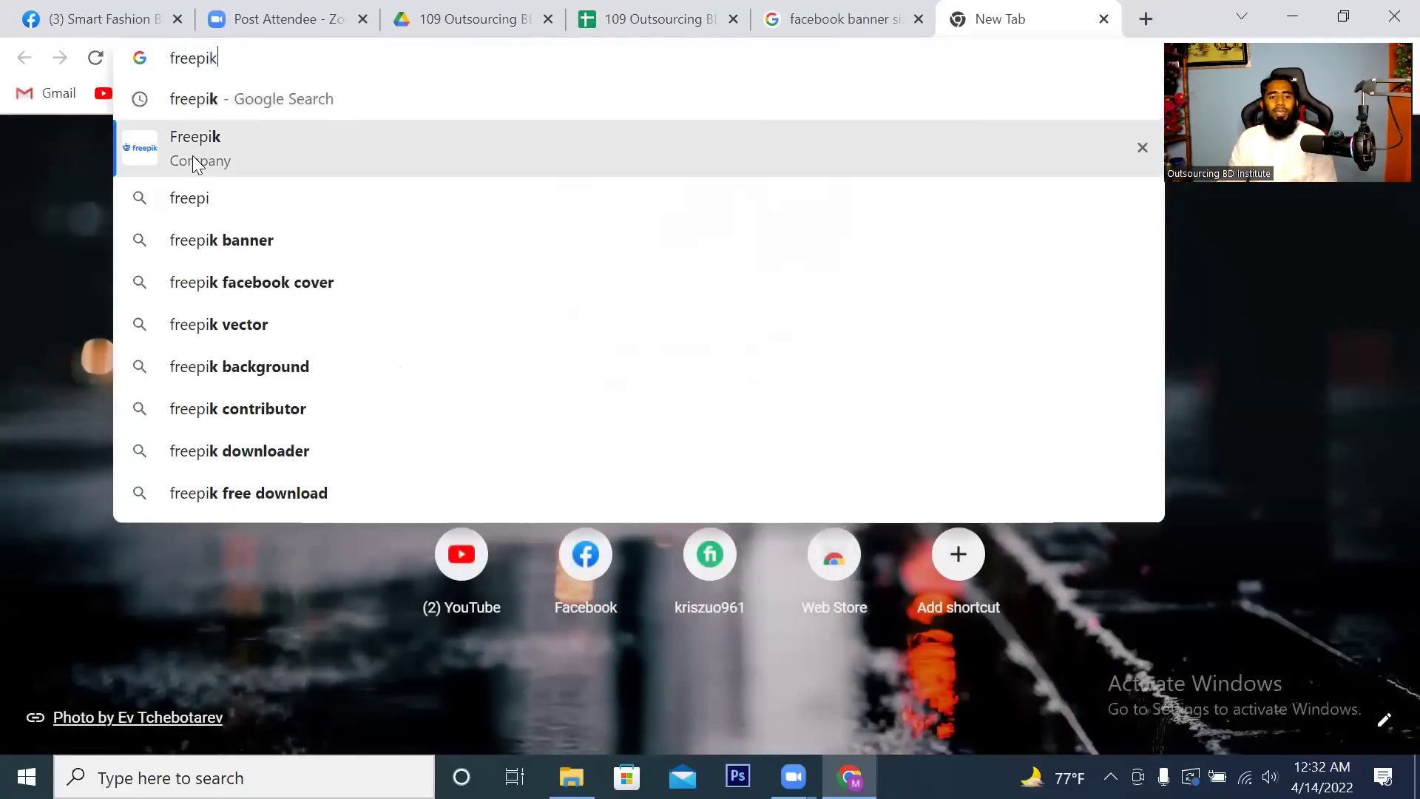
click(194, 163)
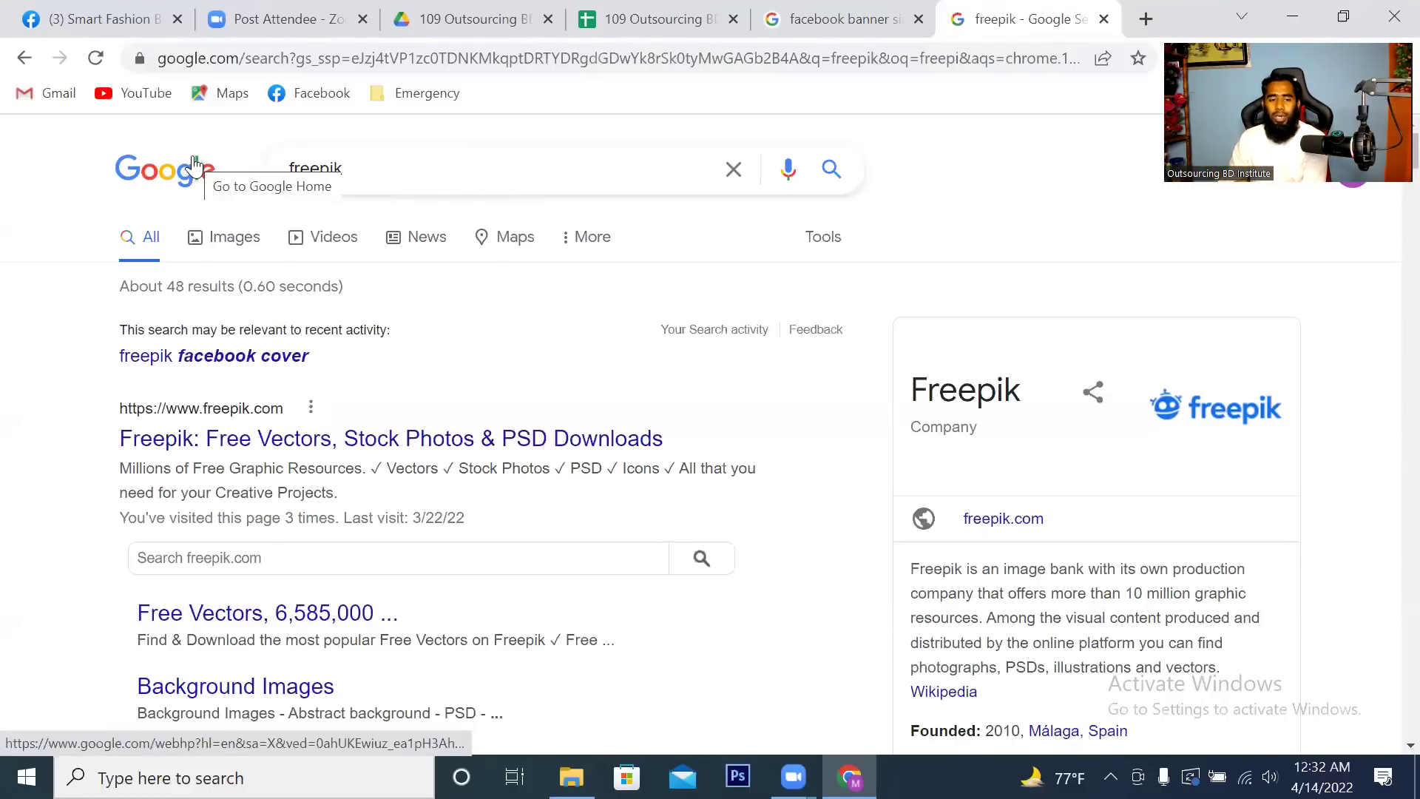
scroll(181, 440, down, 1)
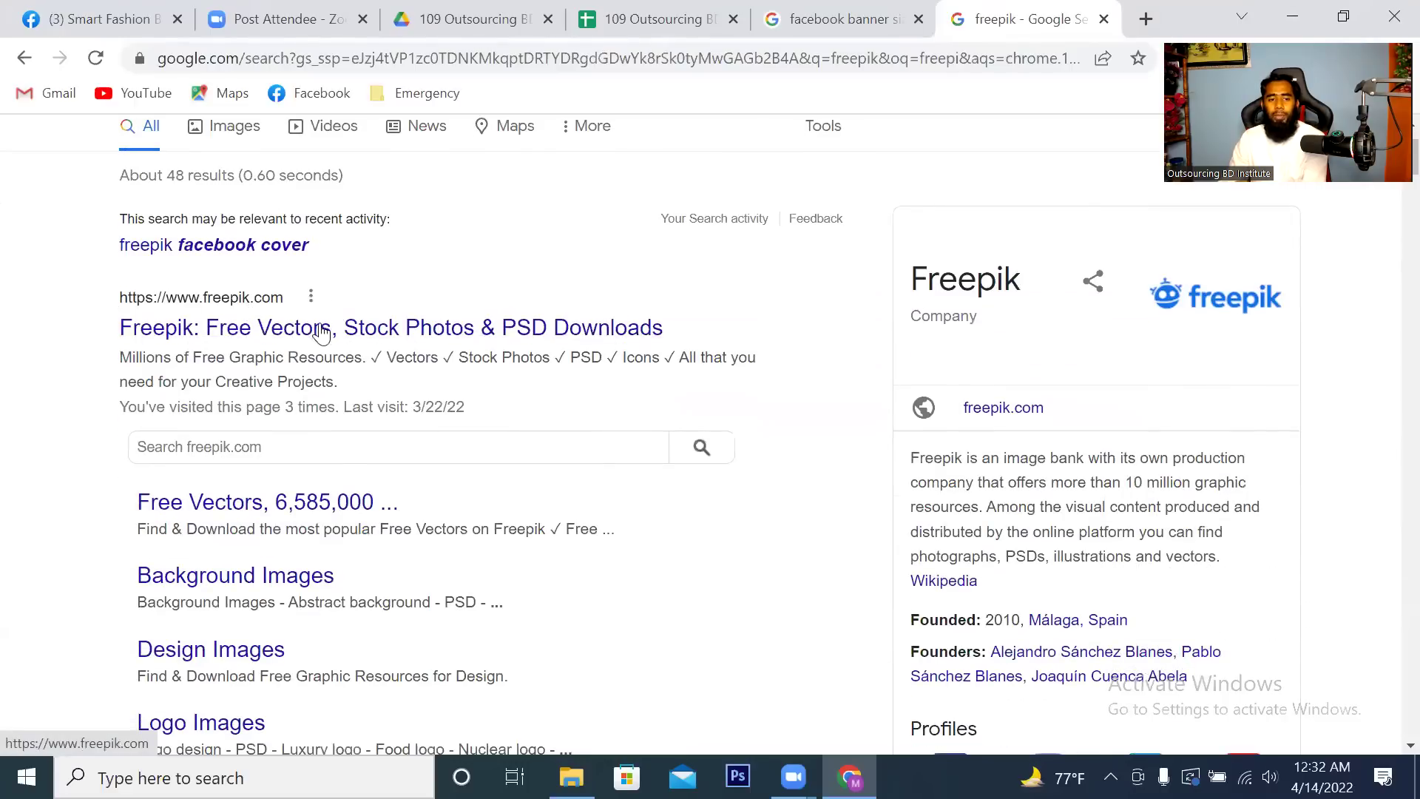
click(231, 334)
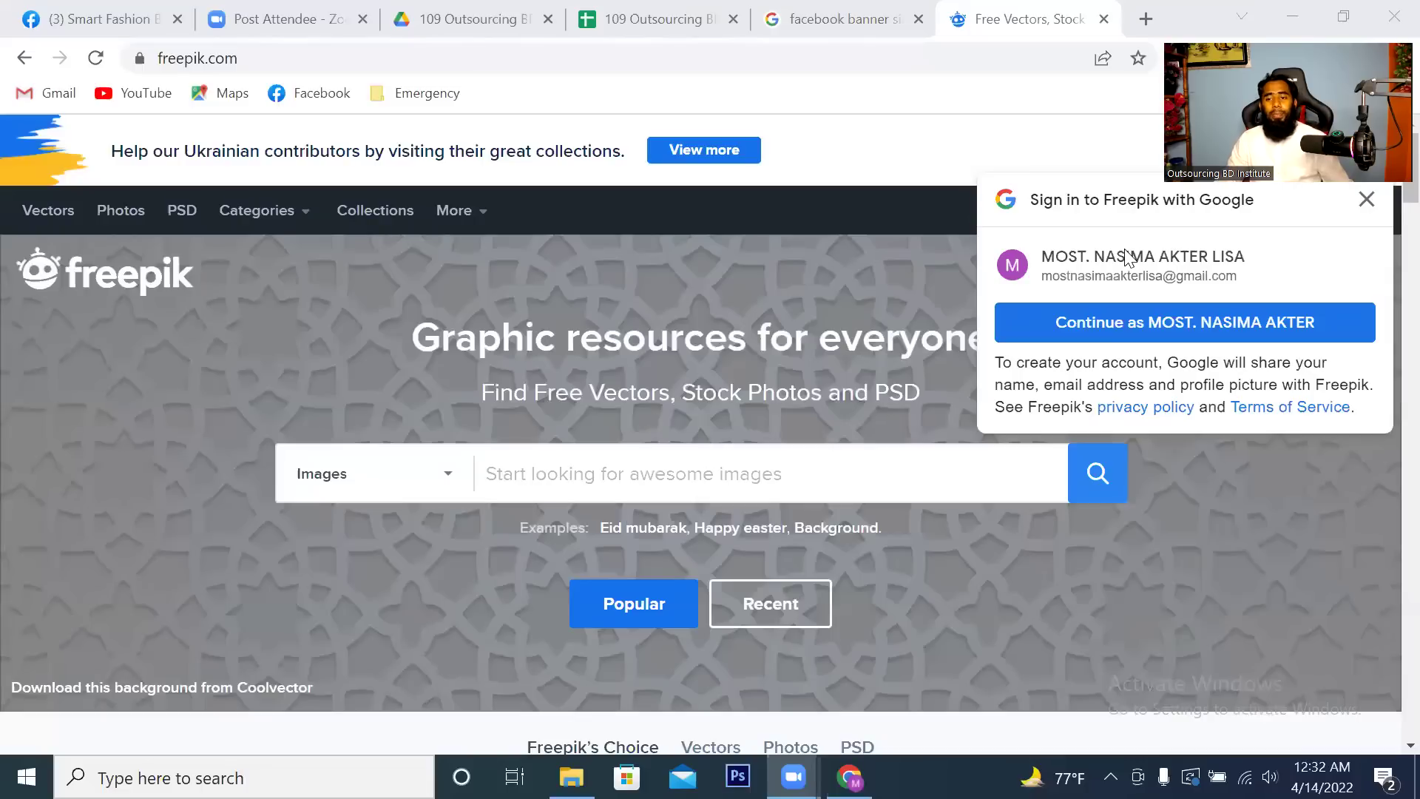
Dismiss the Freepik sign-in prompt and box the search field in a discarded screen capture.
click(1365, 199)
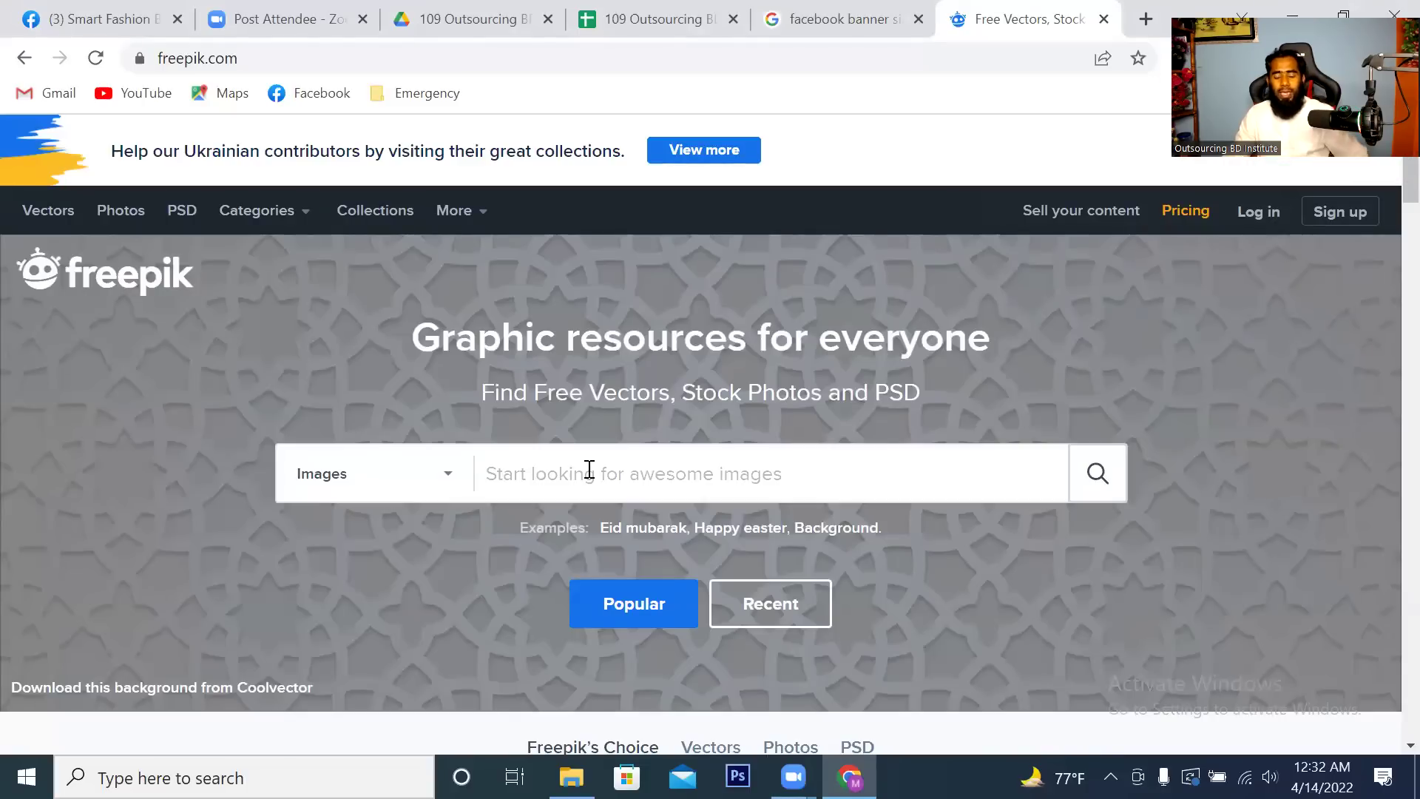
key(Print)
mouse_move(6, 236)
mouse_down()
mouse_move(434, 393)
mouse_move(1340, 643)
mouse_up()
drag(442, 448, 1049, 507)
right_click(945, 485)
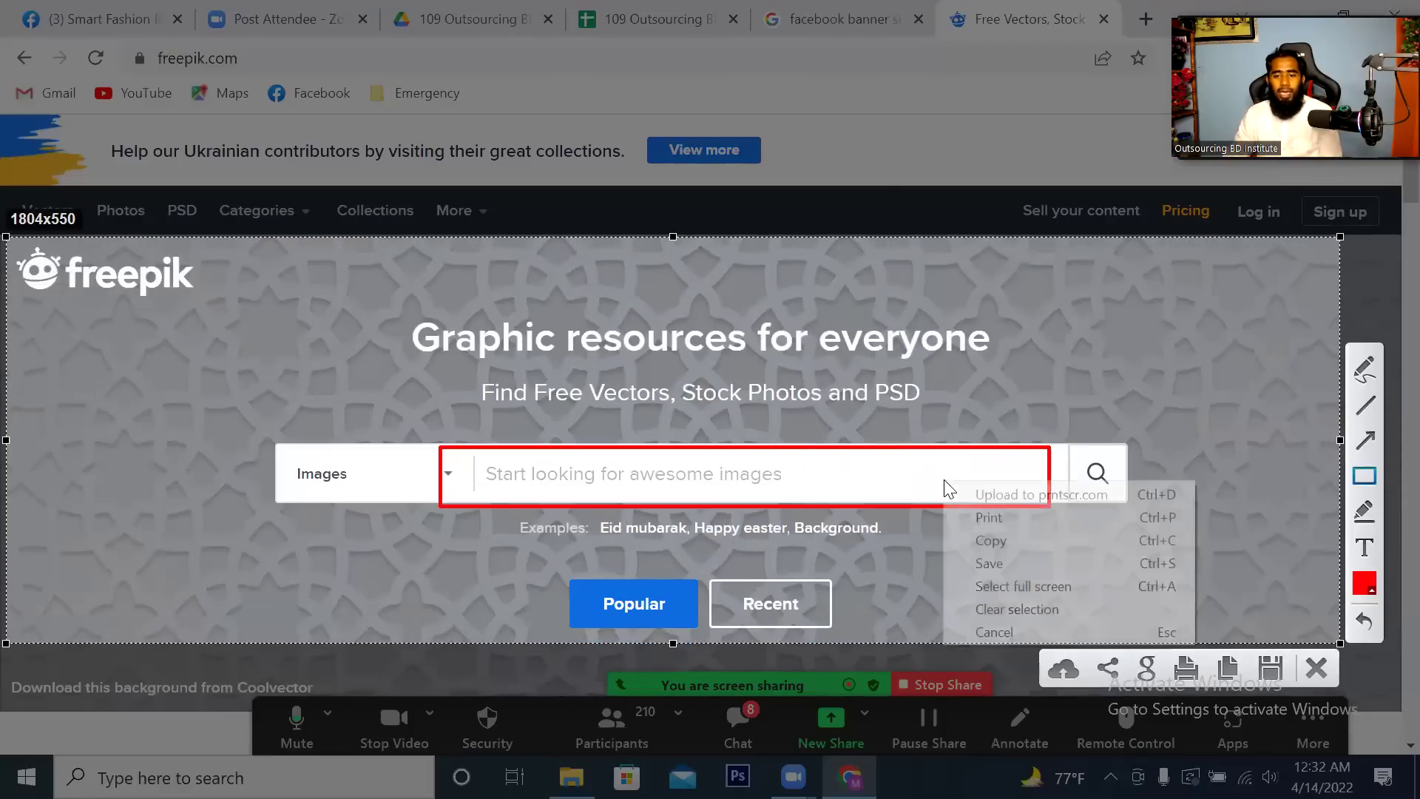
click(1004, 621)
Search Freepik for 'facebook banner'.
click(814, 486)
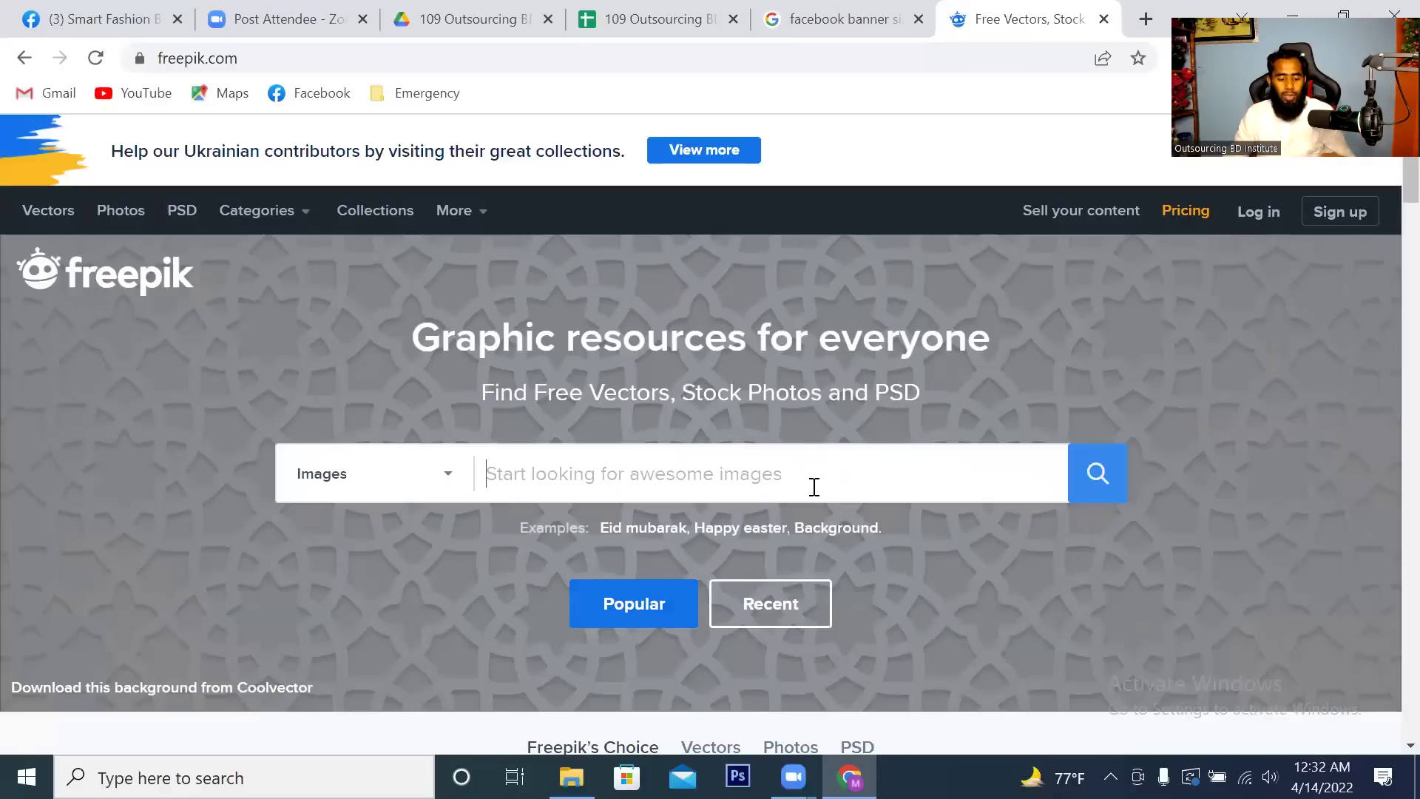
text(fa)
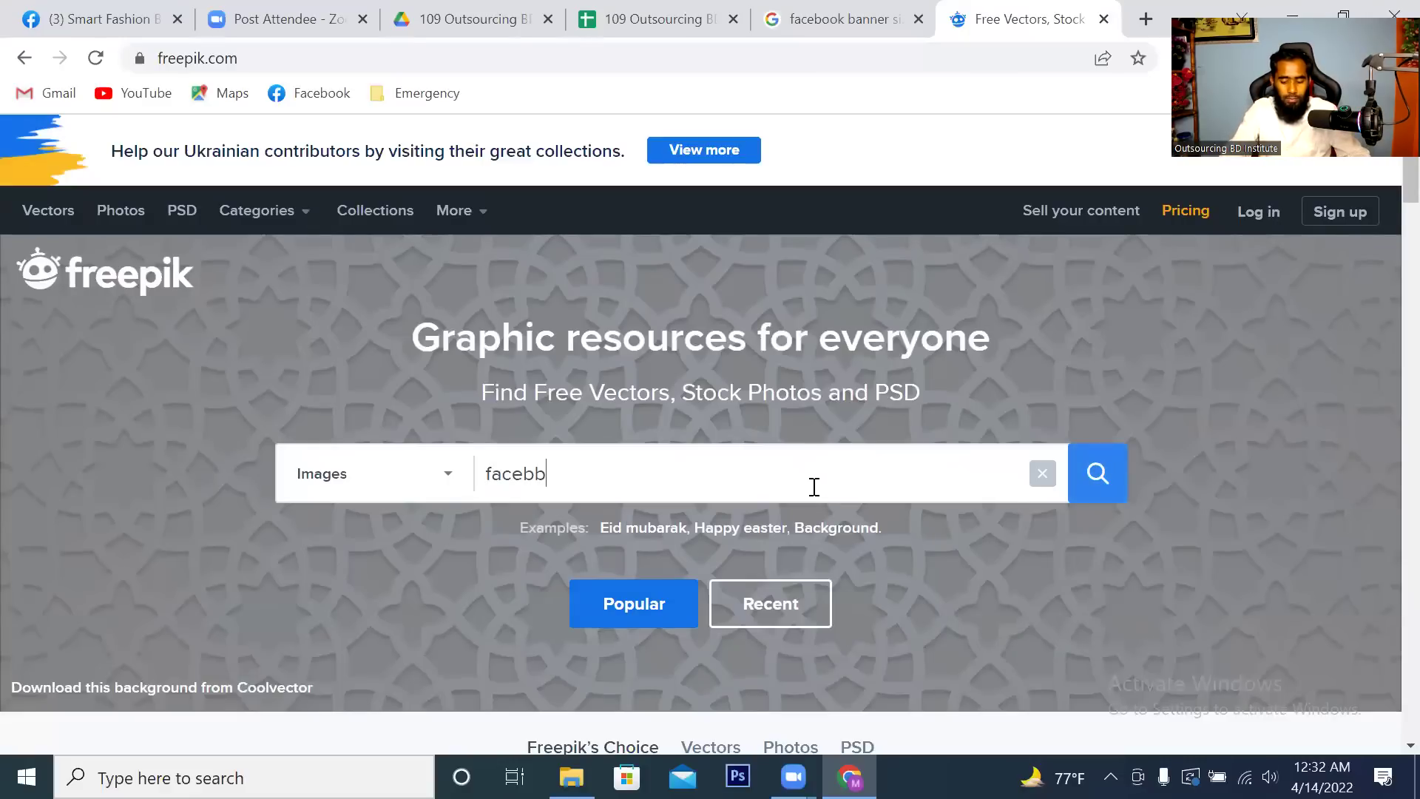
text(cebook banne)
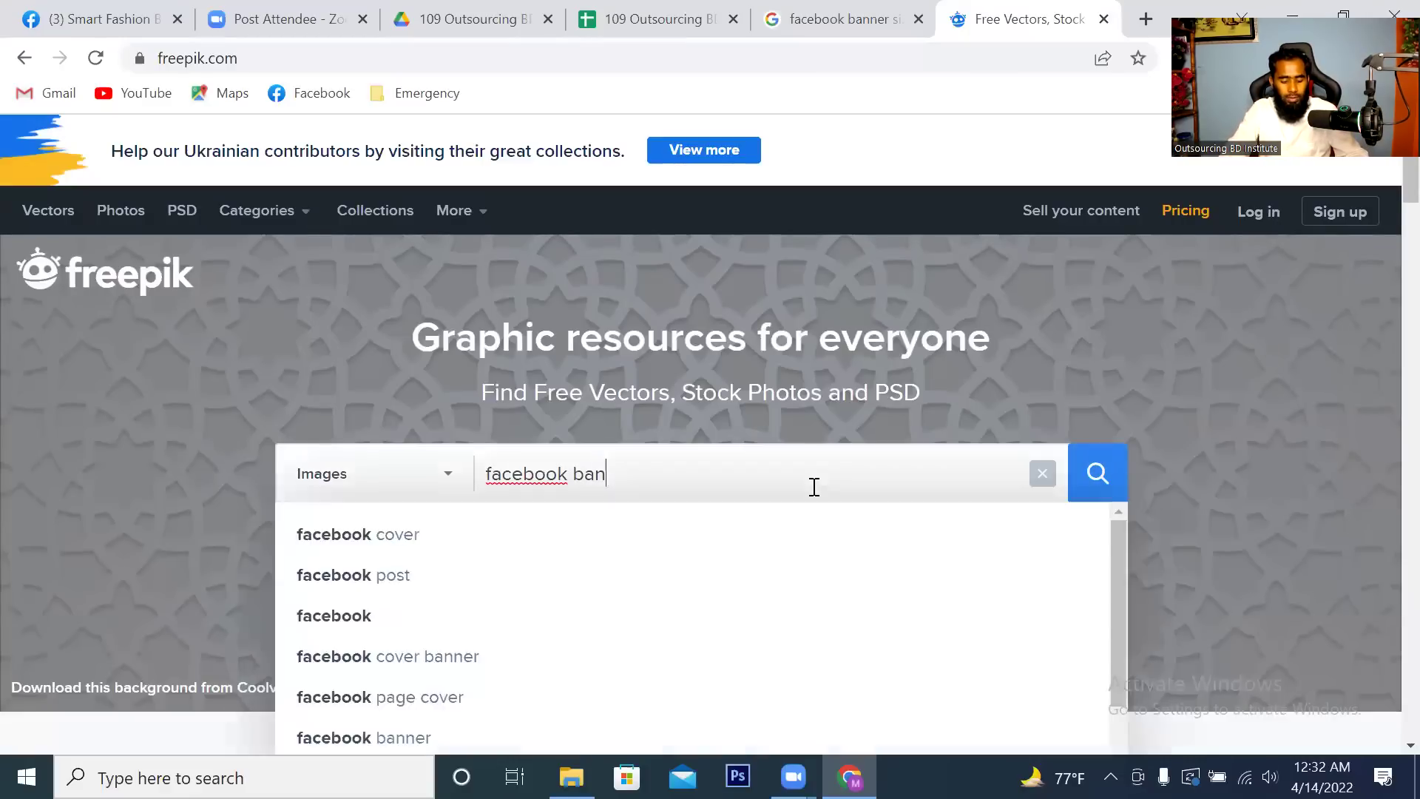
key(Return)
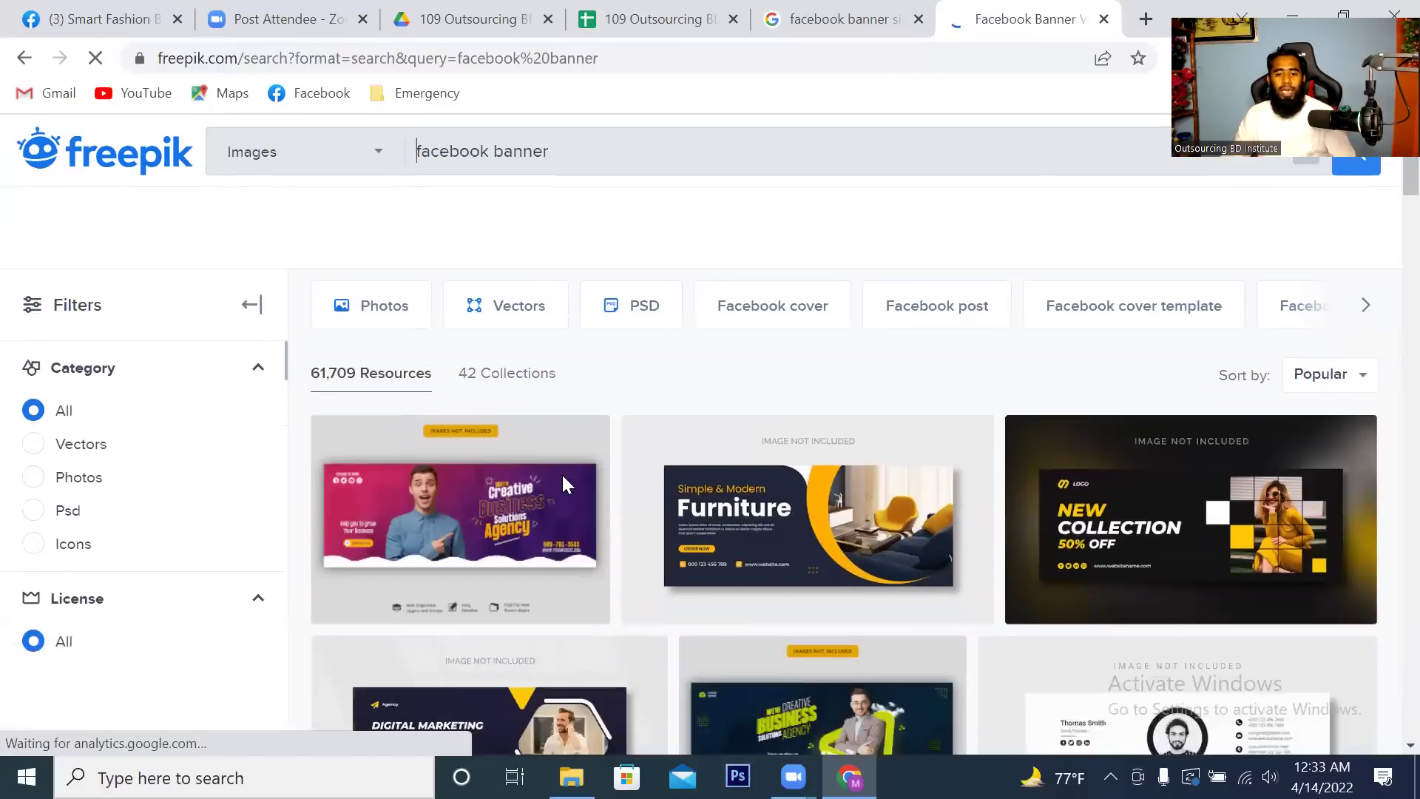
scroll(561, 472, down, 3)
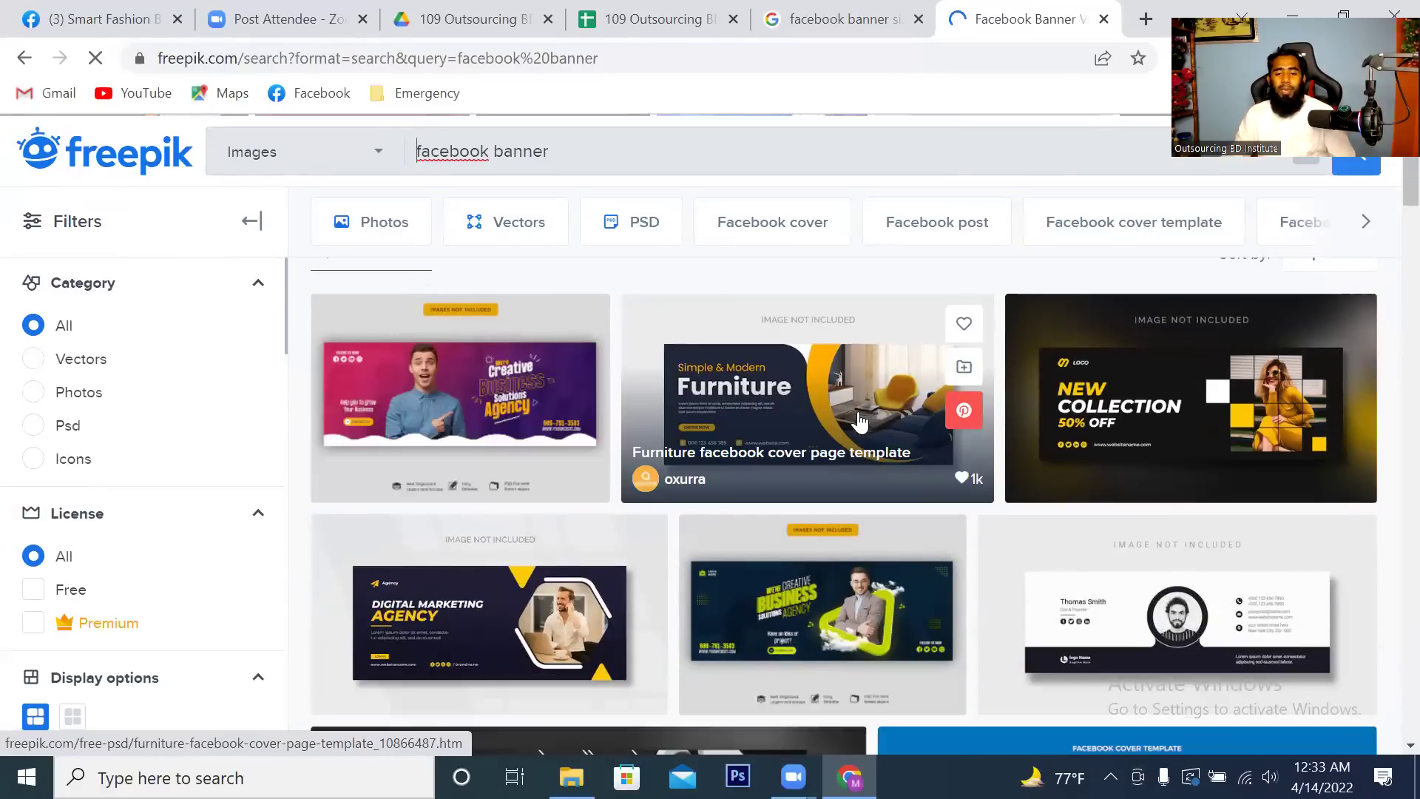
scroll(608, 469, down, 2)
scroll(610, 473, up, 3)
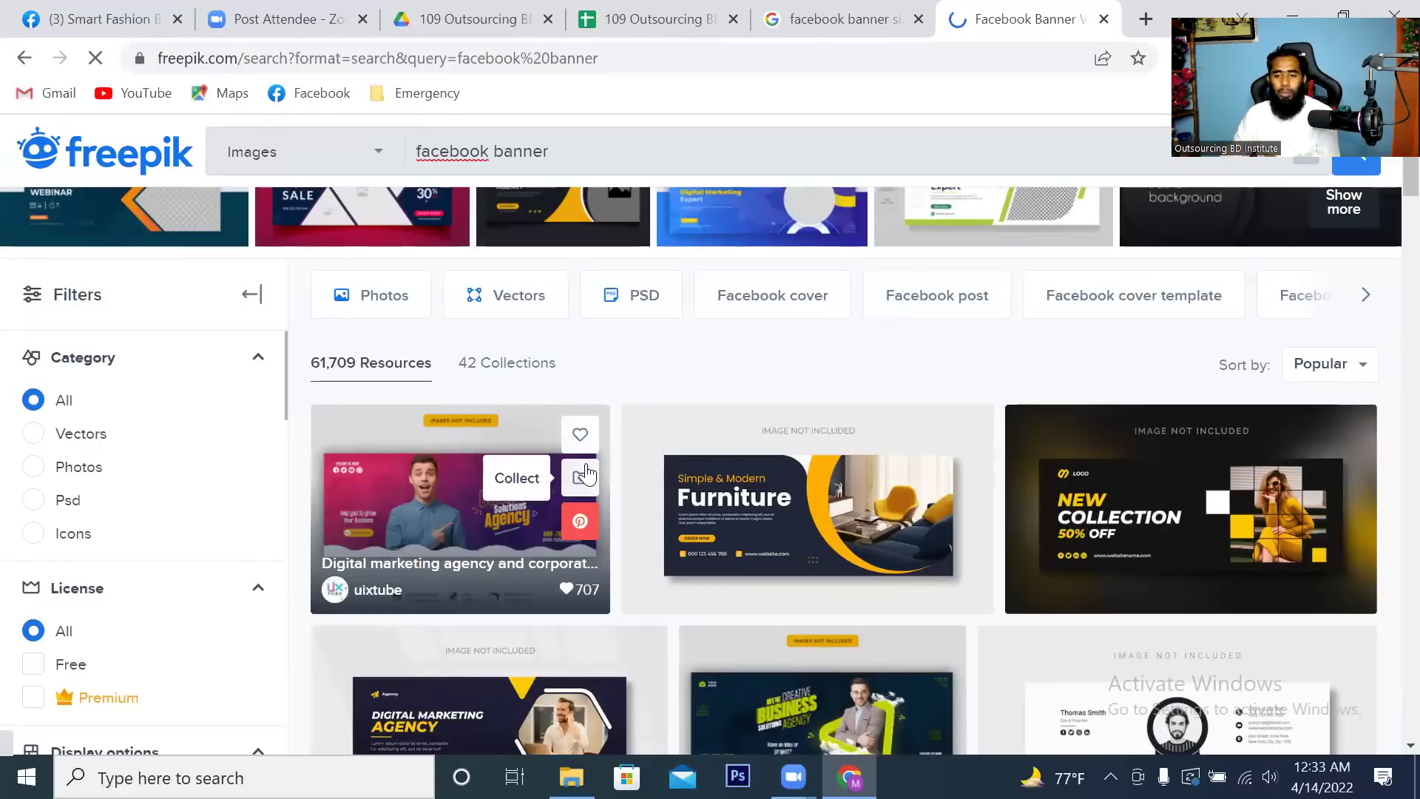
scroll(585, 473, down, 1)
key(Print)
drag(0, 113, 1004, 733)
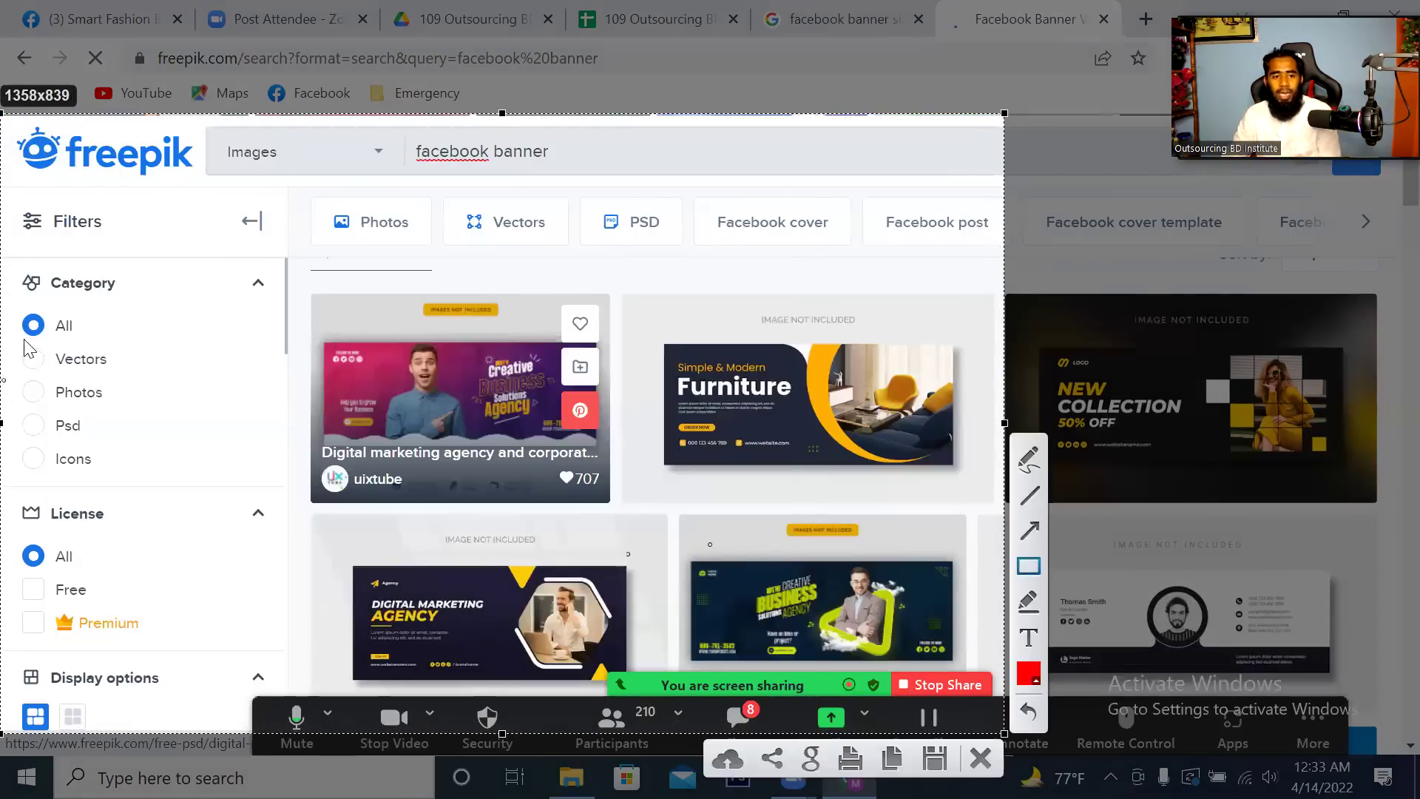
mouse_move(5, 271)
mouse_down()
mouse_move(253, 469)
mouse_move(294, 706)
mouse_up()
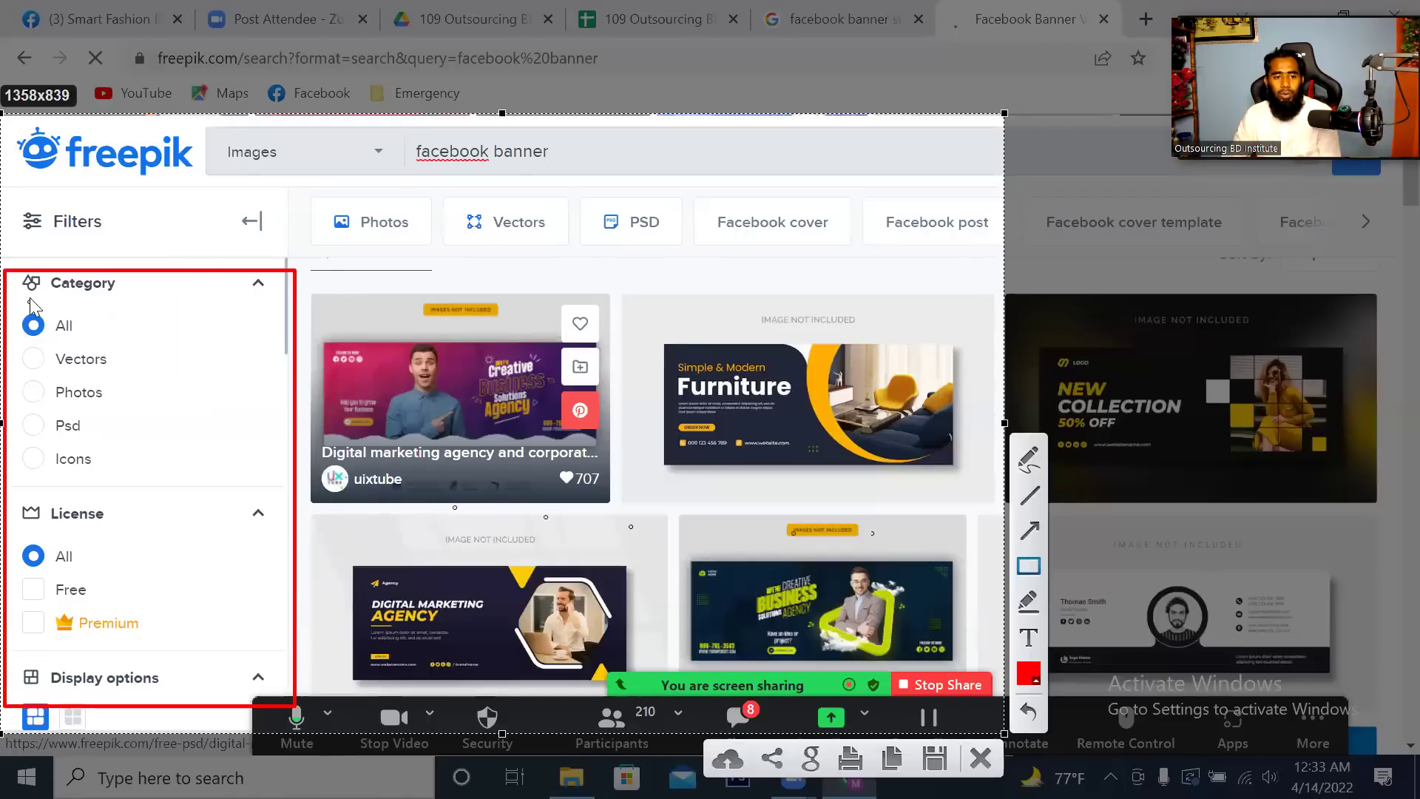
drag(59, 272, 129, 292)
drag(19, 317, 135, 362)
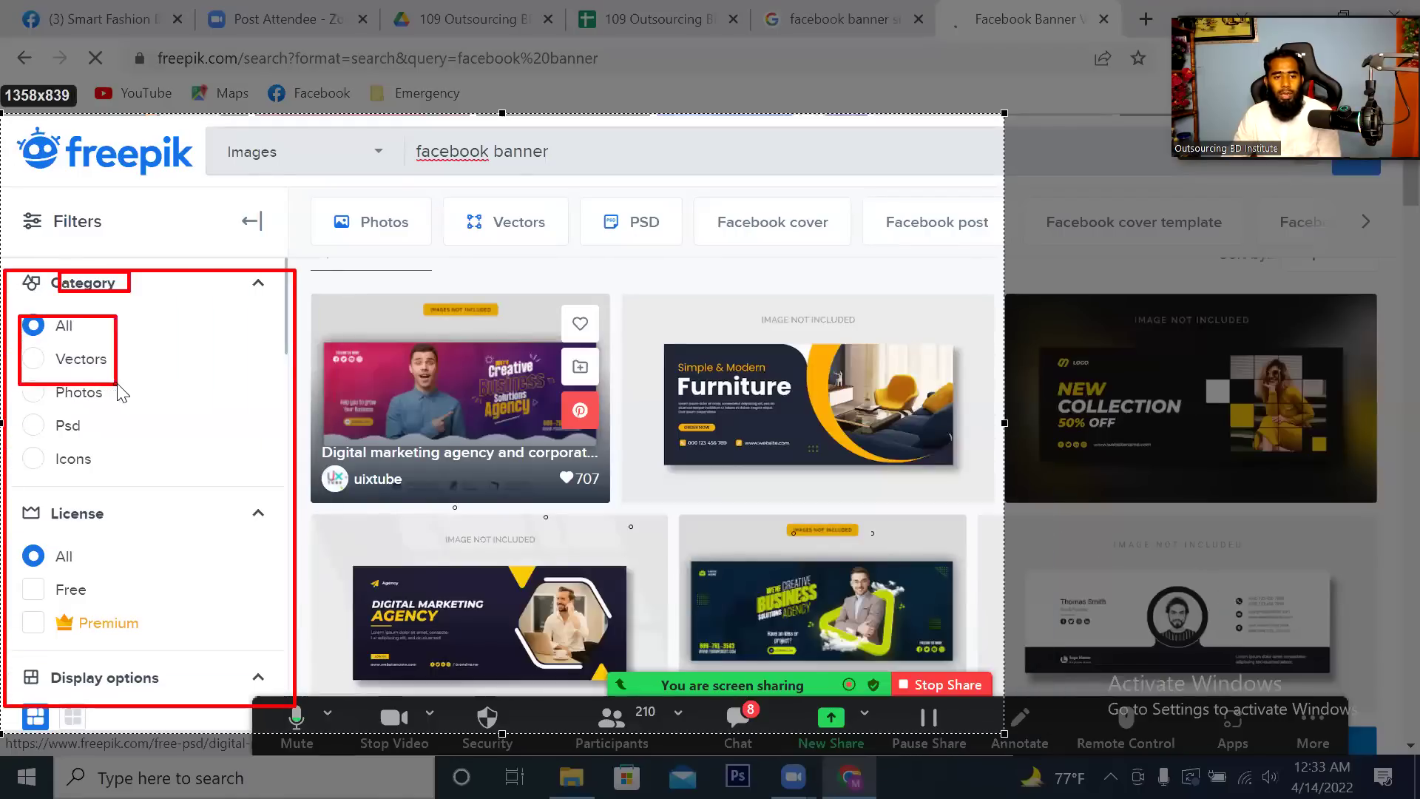
drag(35, 378, 142, 396)
drag(13, 406, 126, 436)
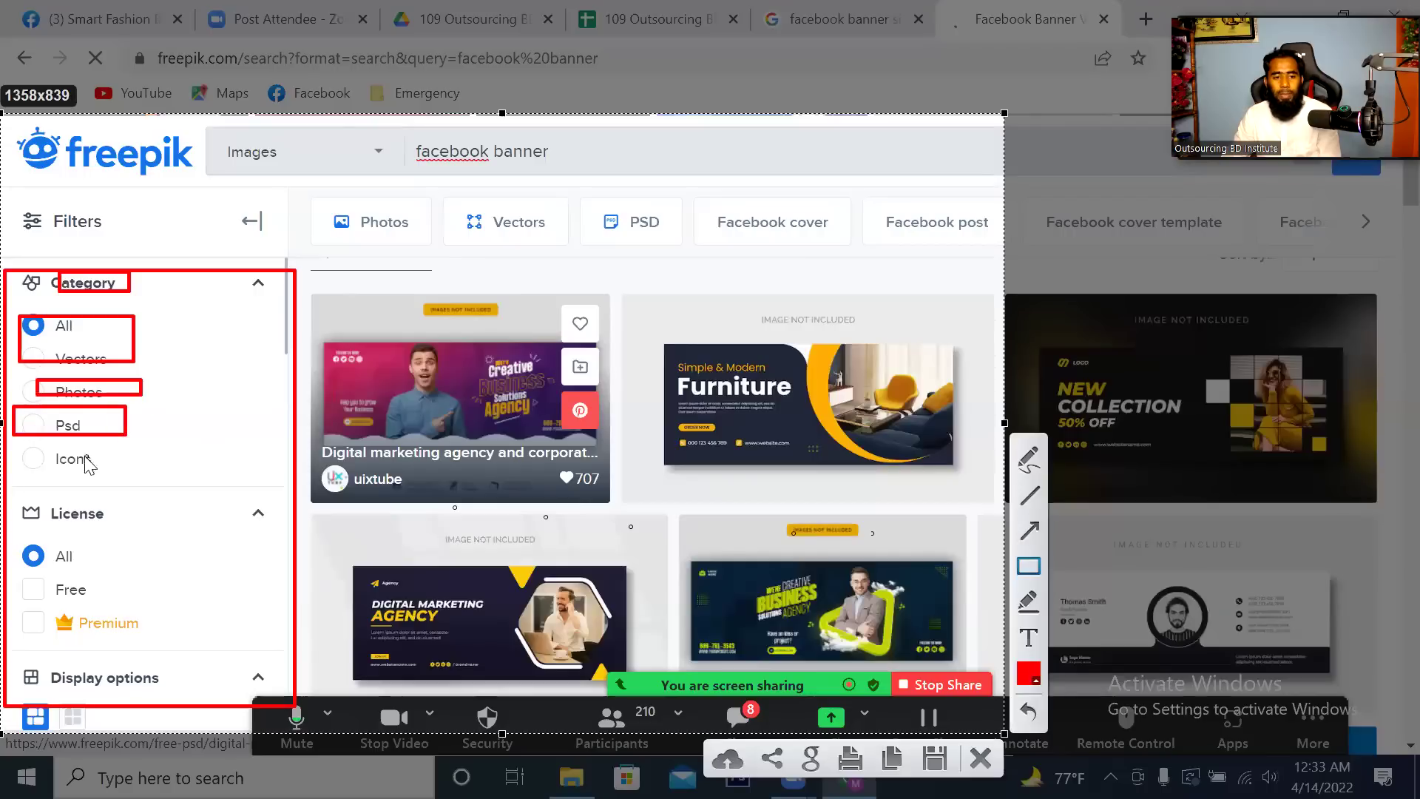
drag(28, 444, 111, 460)
mouse_move(6, 486)
mouse_down()
mouse_move(107, 526)
mouse_move(256, 635)
mouse_move(293, 695)
mouse_move(283, 675)
mouse_up()
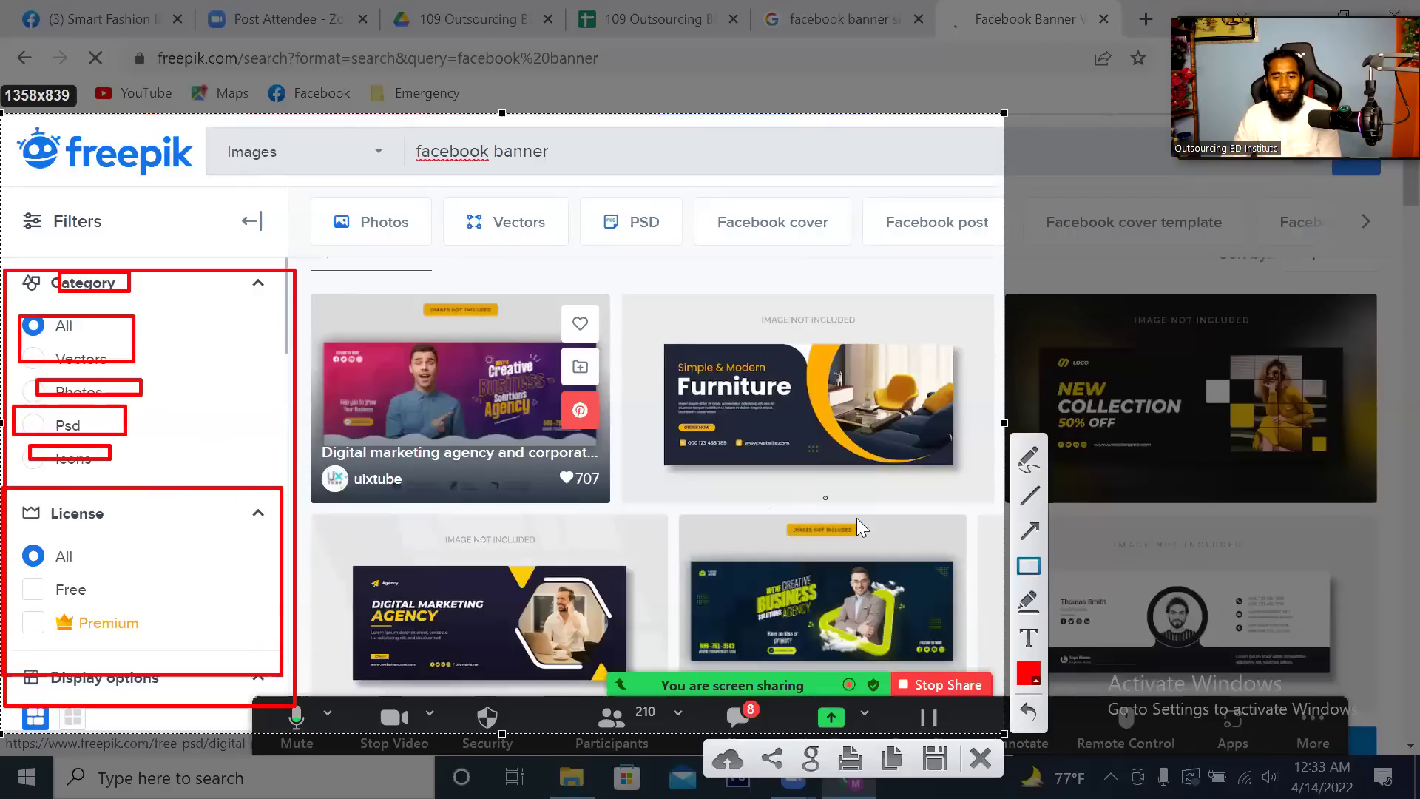
drag(35, 612, 149, 638)
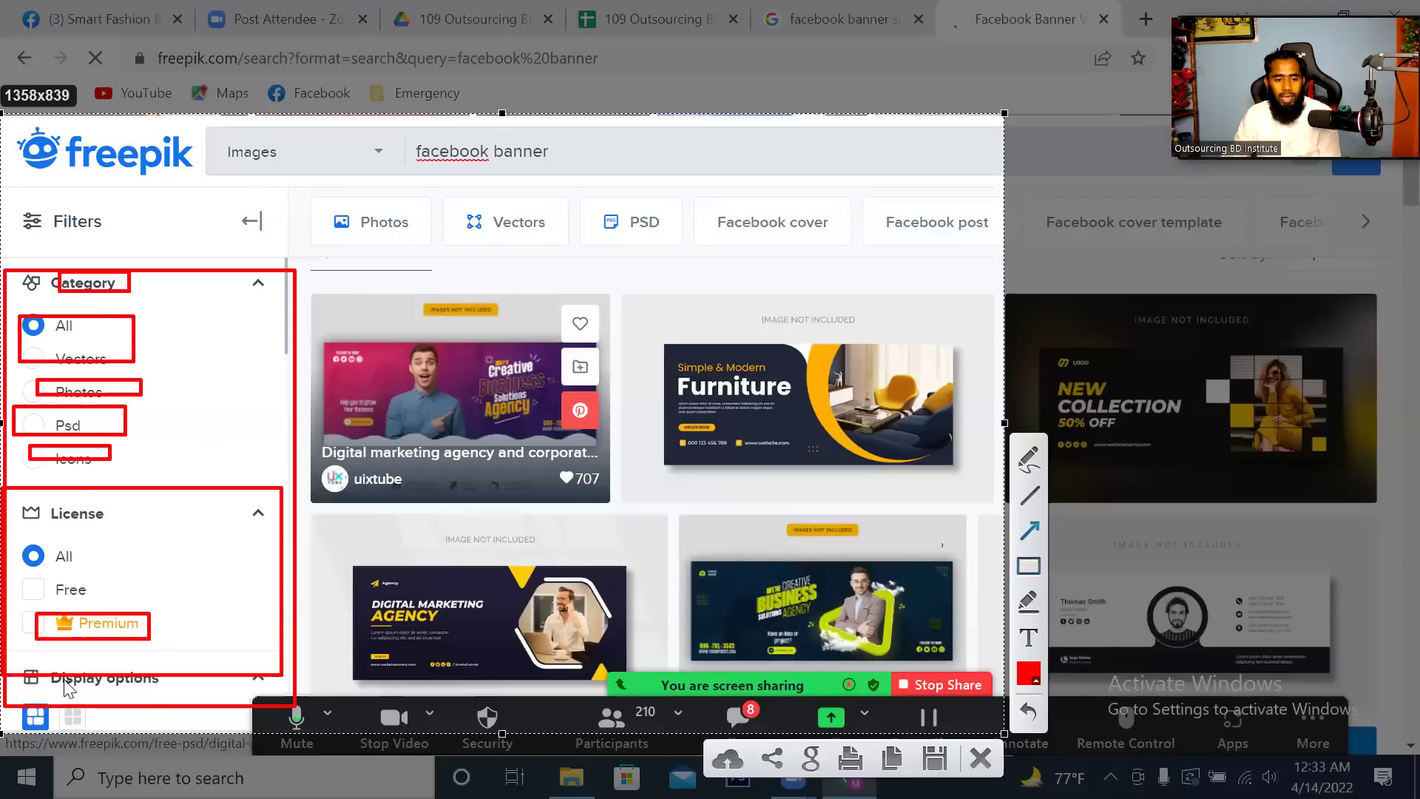
key(ctrl+c)
drag(65, 633, 65, 633)
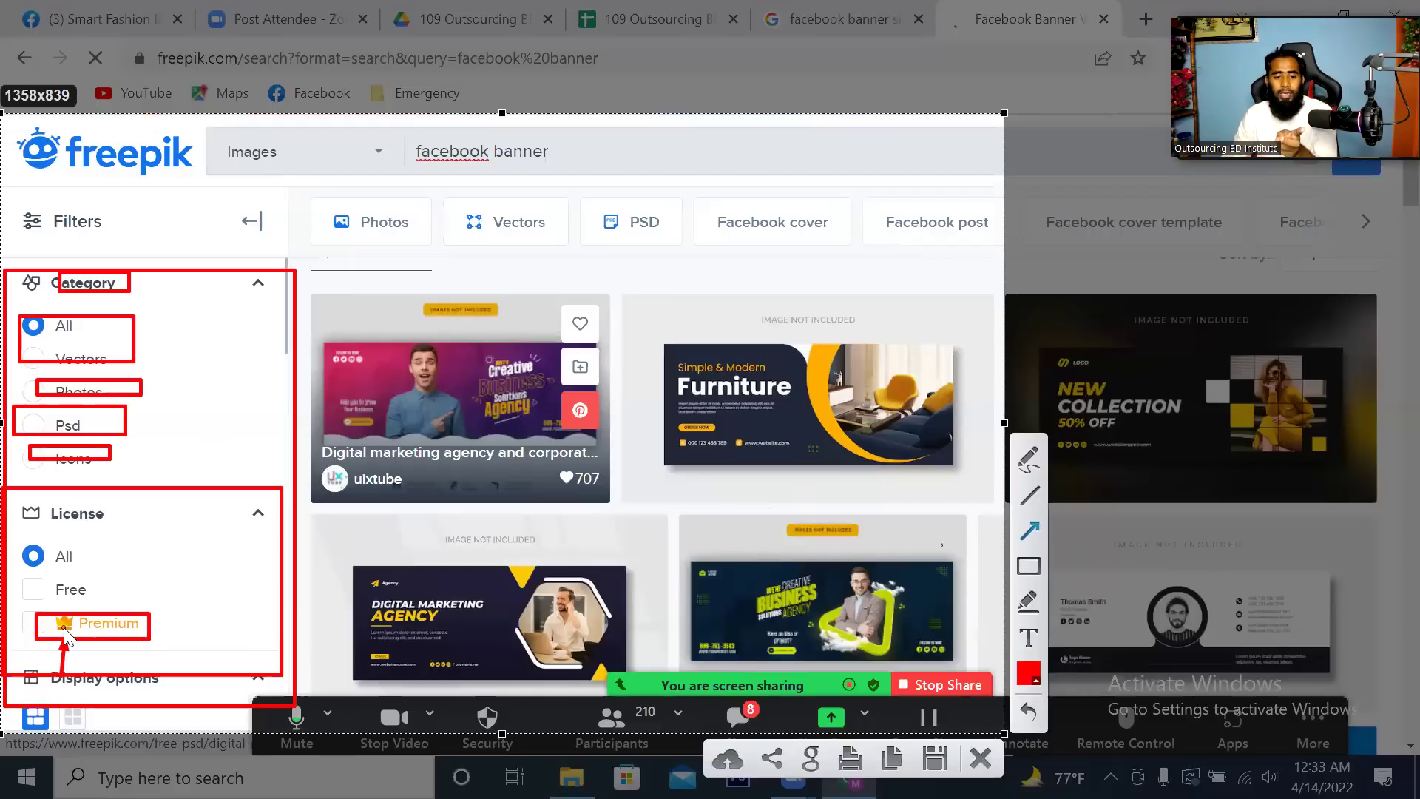
right_click(275, 468)
click(343, 618)
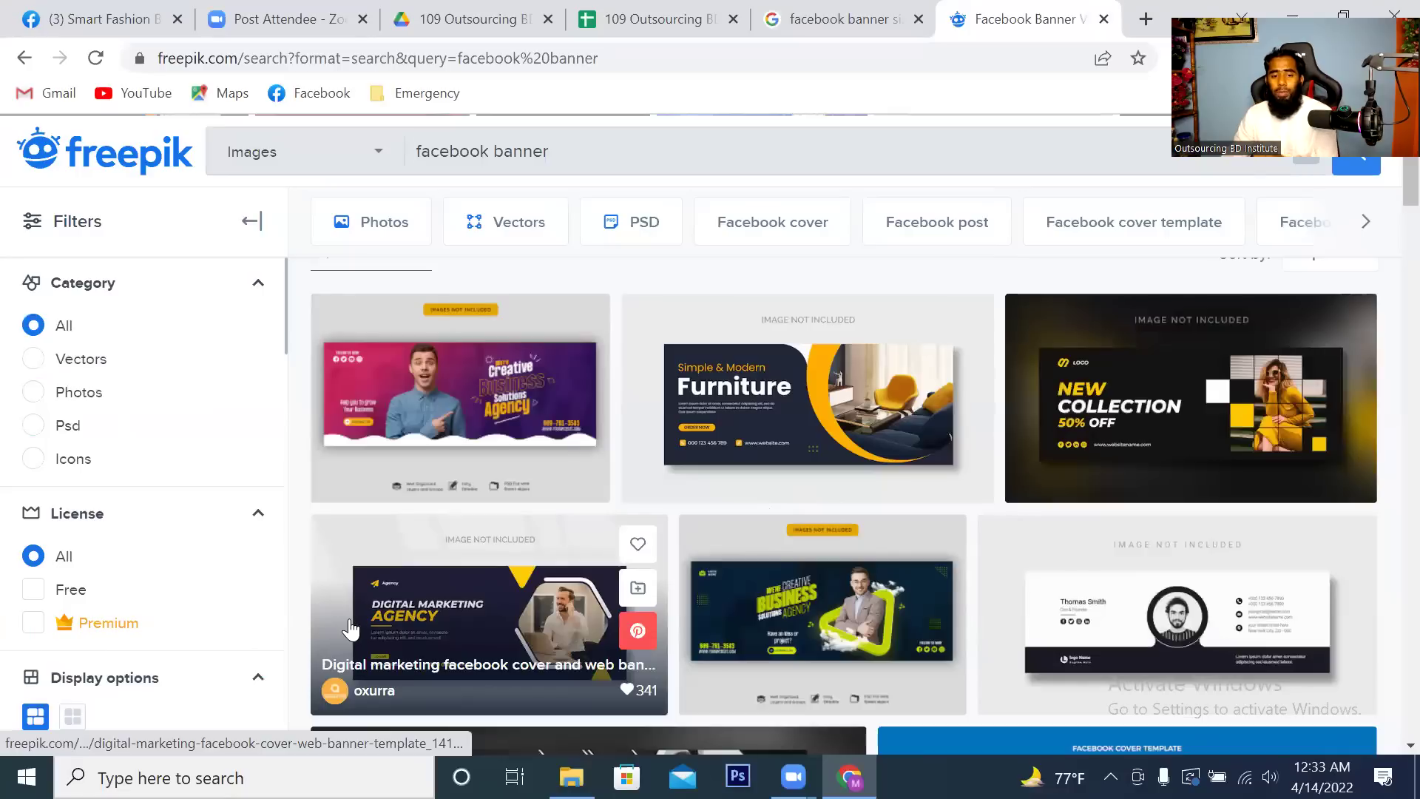
Scroll the banner results, boxing a business banner's premium crown in a discarded screen capture.
scroll(190, 545, down, 2)
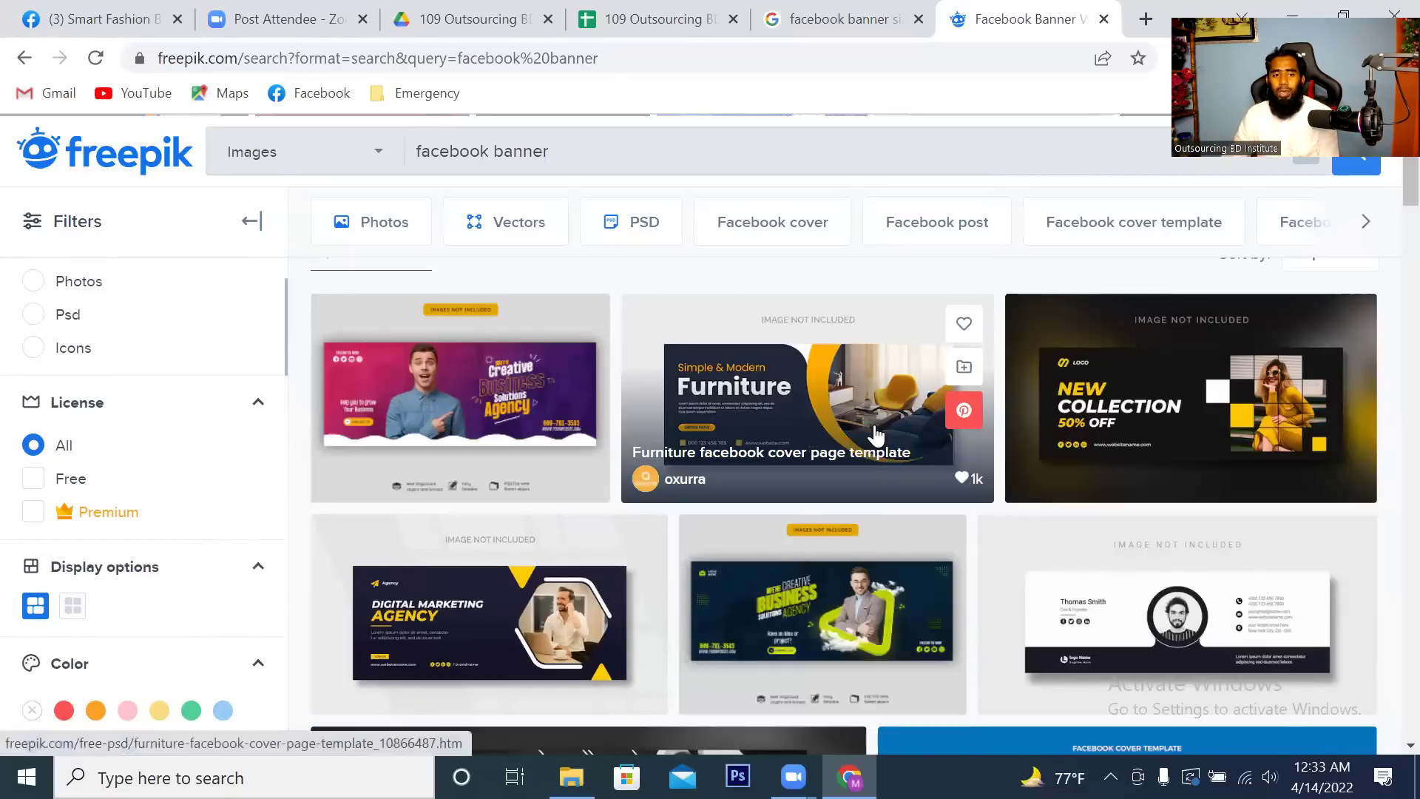
scroll(871, 437, down, 6)
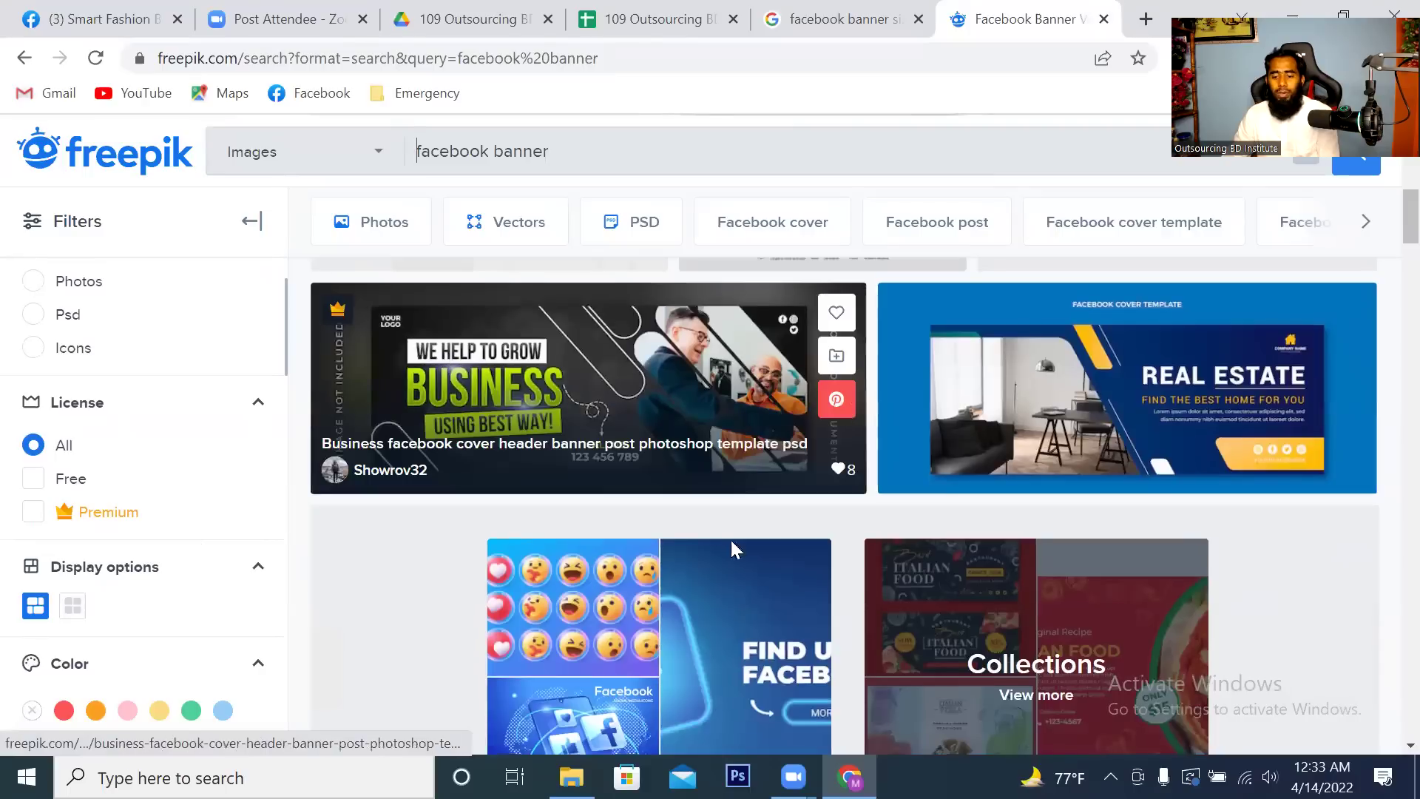
key(Print)
drag(298, 275, 1418, 527)
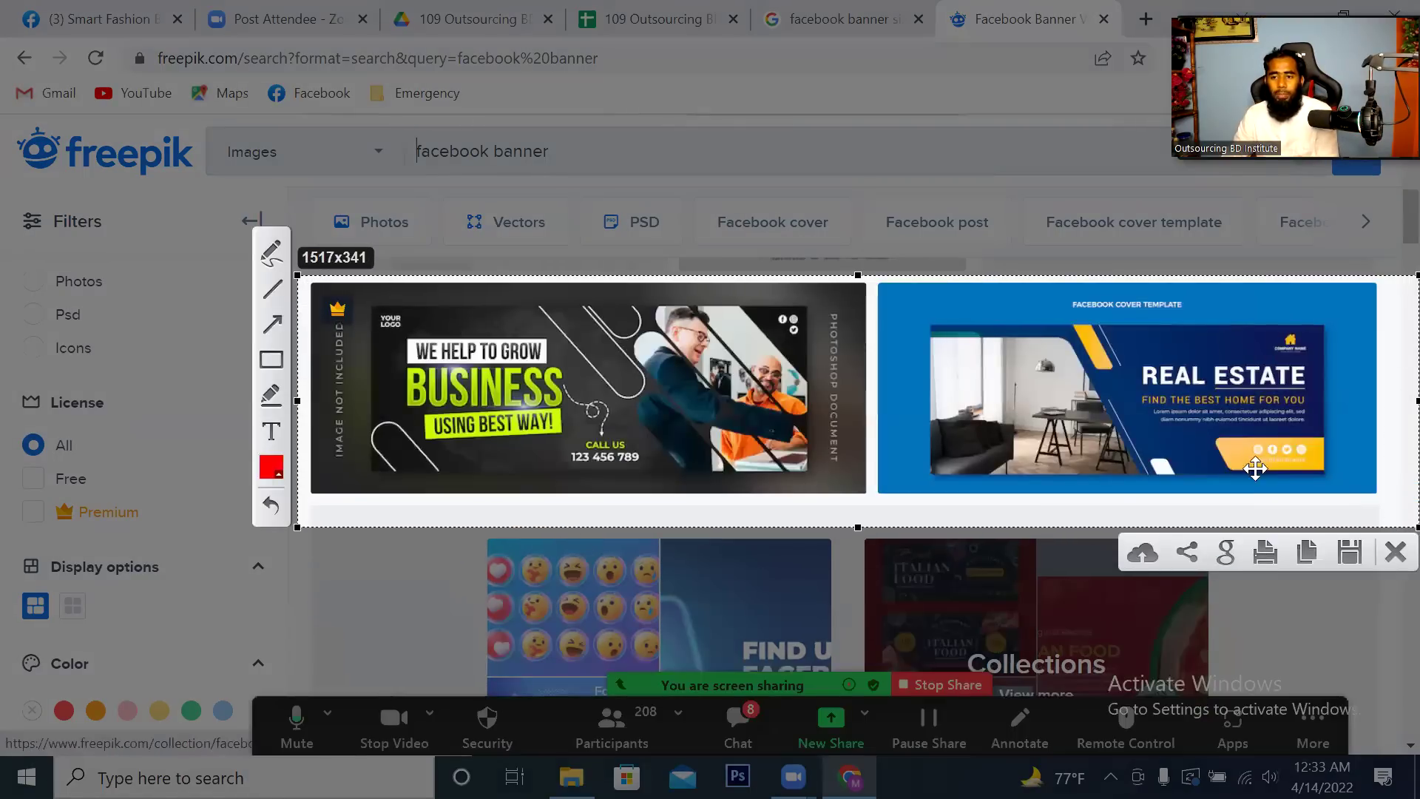
mouse_move(306, 285)
mouse_down()
mouse_move(469, 381)
mouse_move(924, 513)
mouse_up()
drag(322, 297, 362, 323)
right_click(368, 332)
click(430, 474)
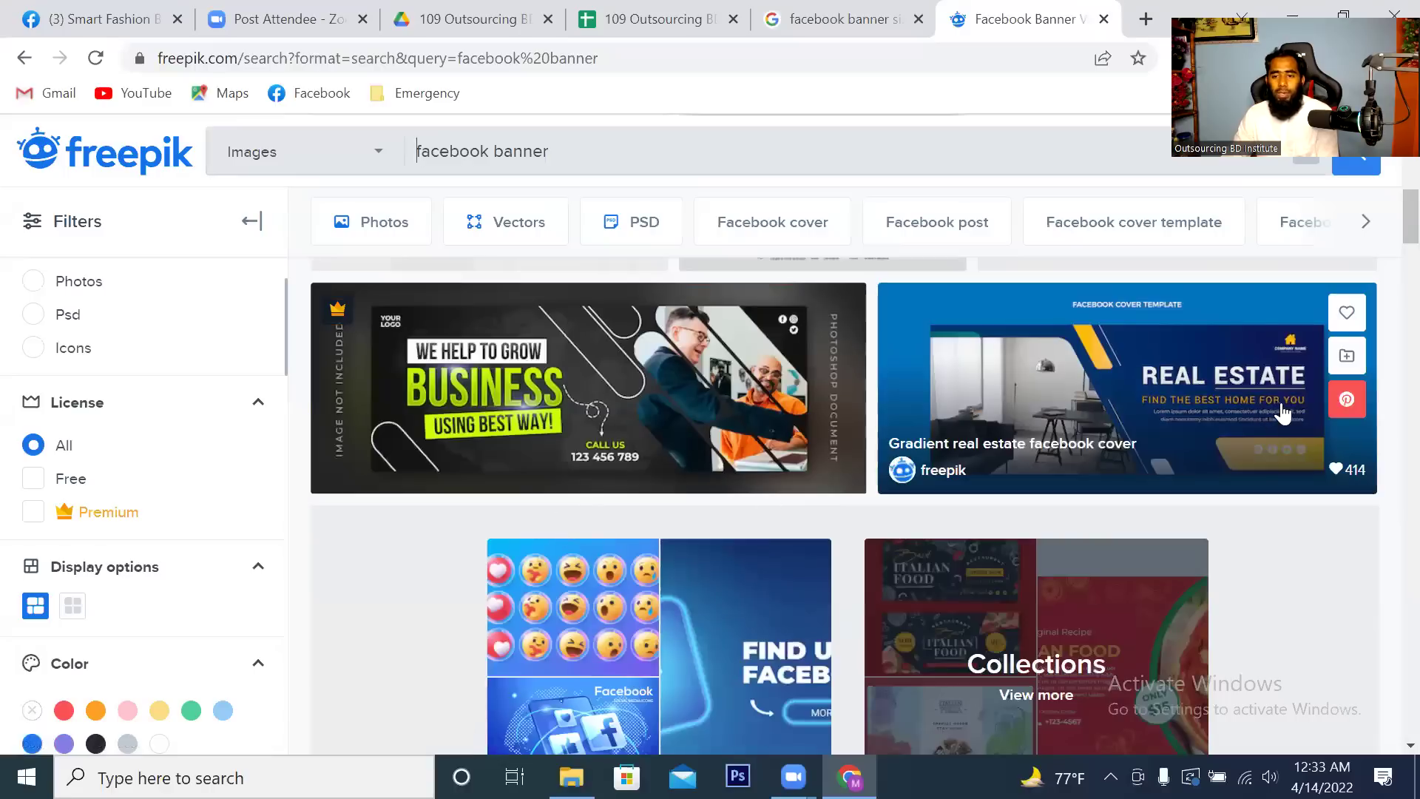
scroll(1272, 377, down, 6)
scroll(1268, 400, down, 1)
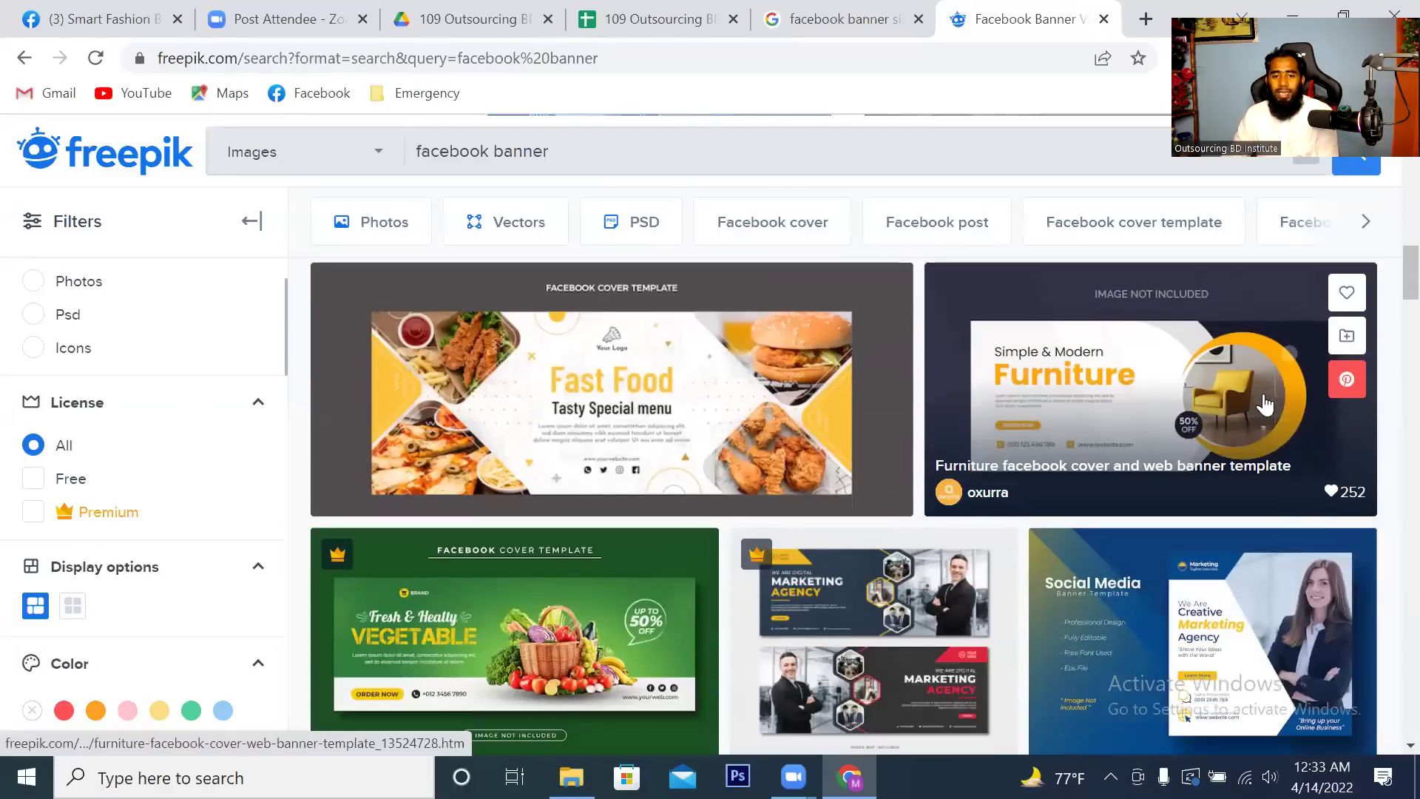
scroll(673, 429, down, 11)
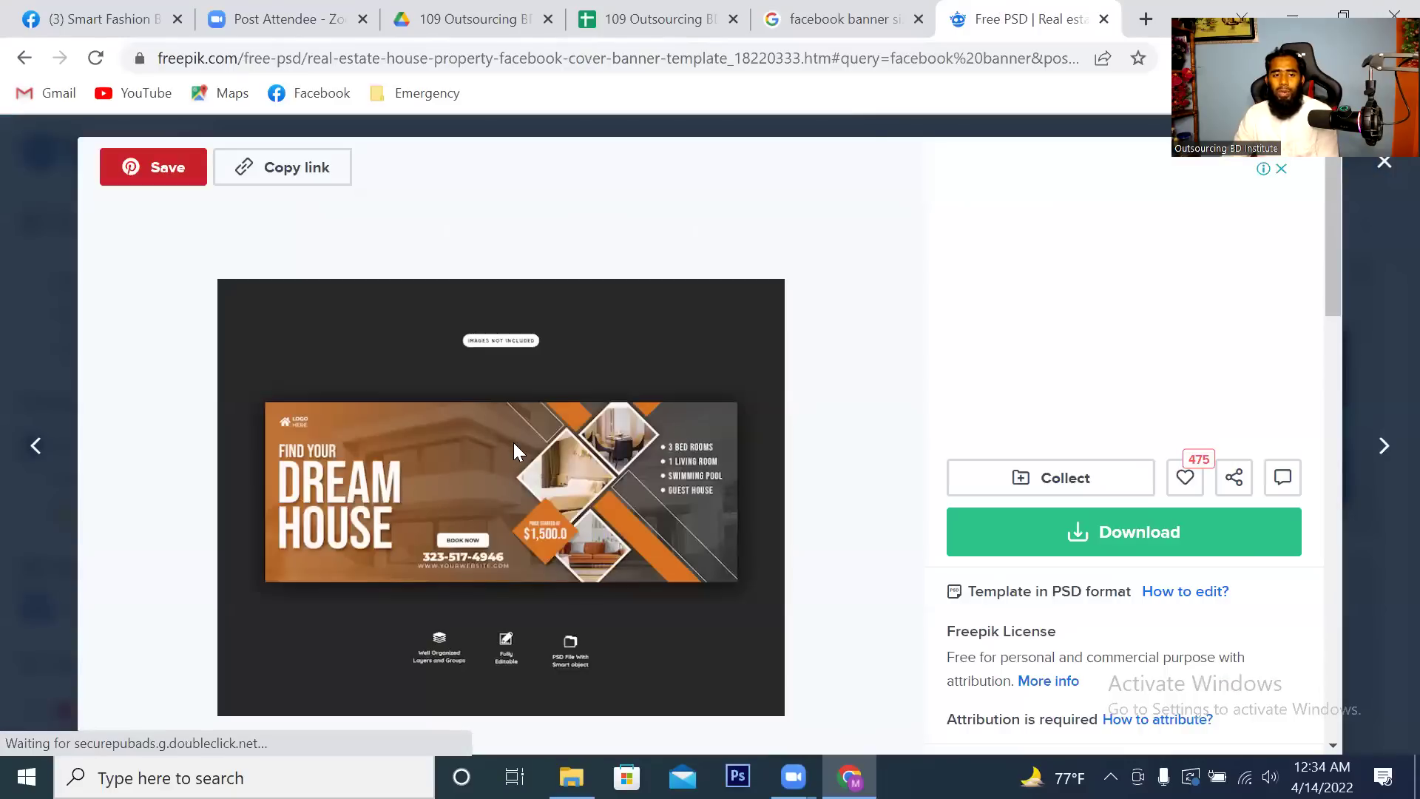
Free-download the real estate house cover template zip and view it in the Downloads folder.
scroll(665, 440, down, 1)
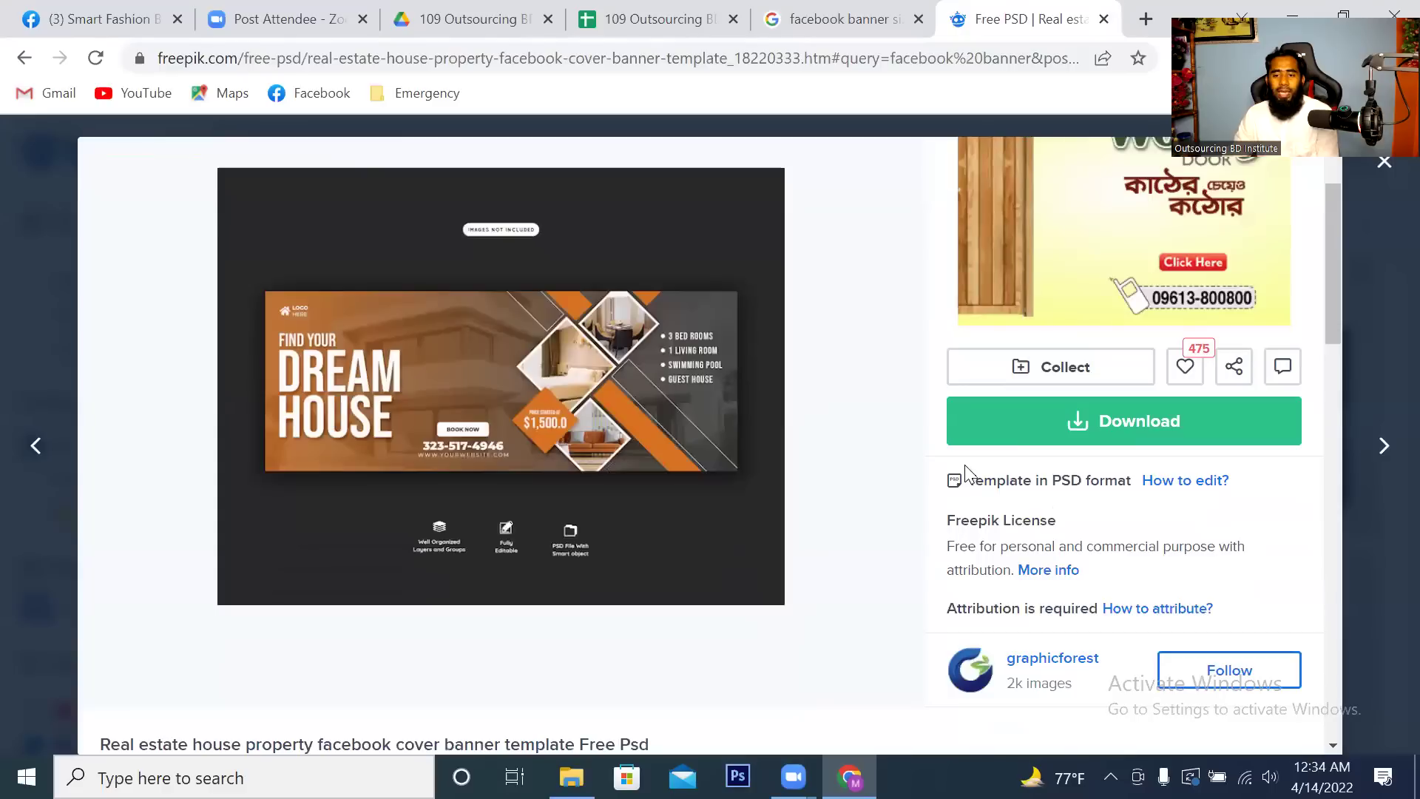
click(1085, 425)
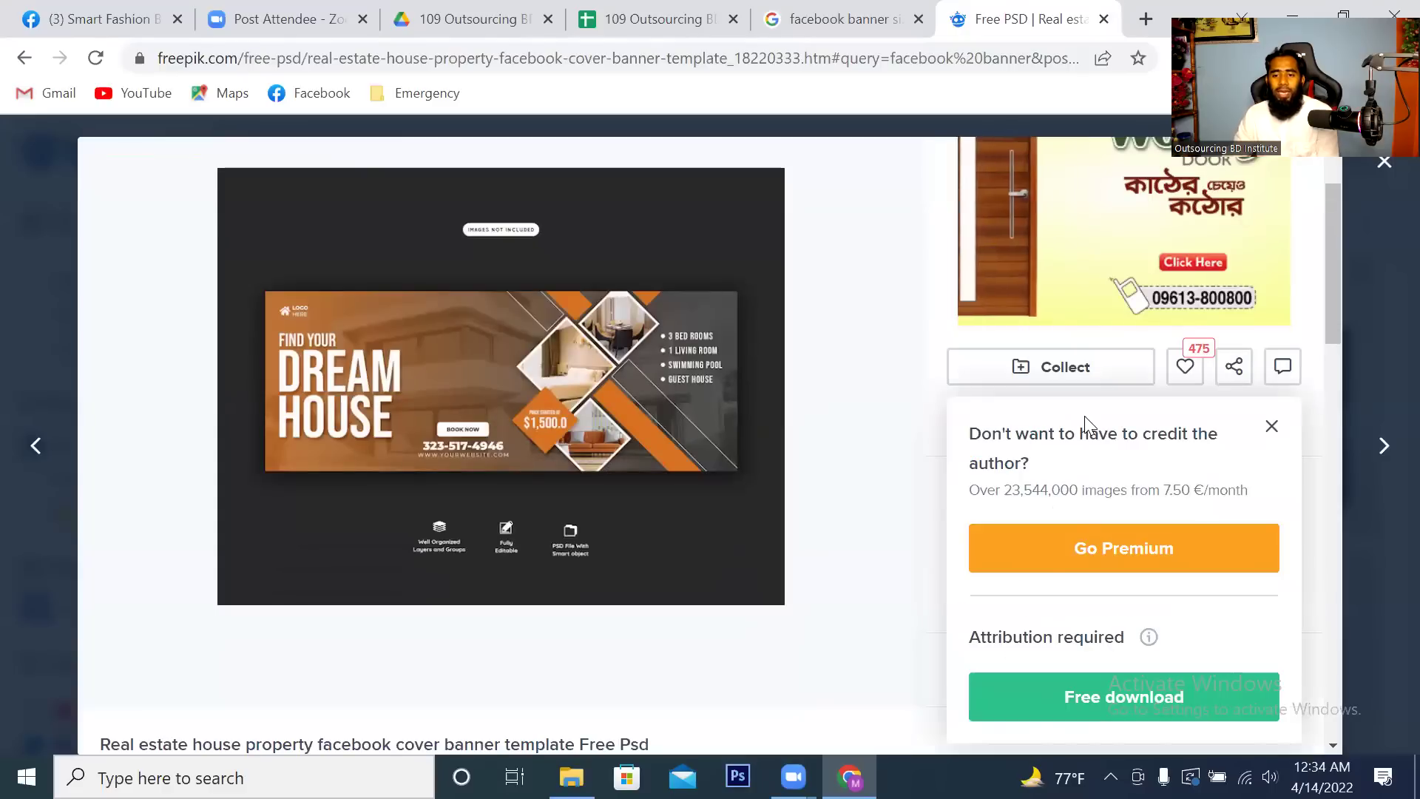
scroll(1124, 547, down, 3)
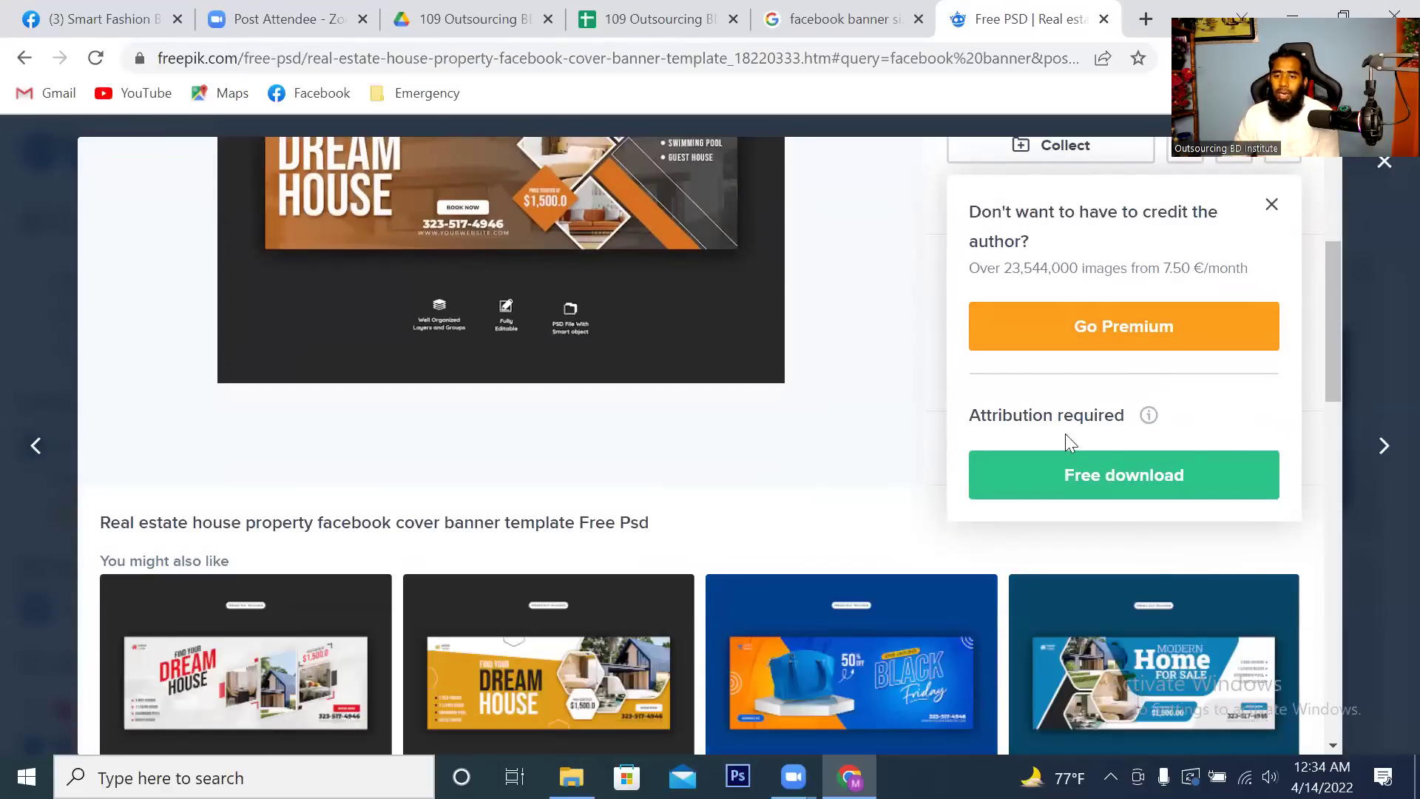
click(1124, 476)
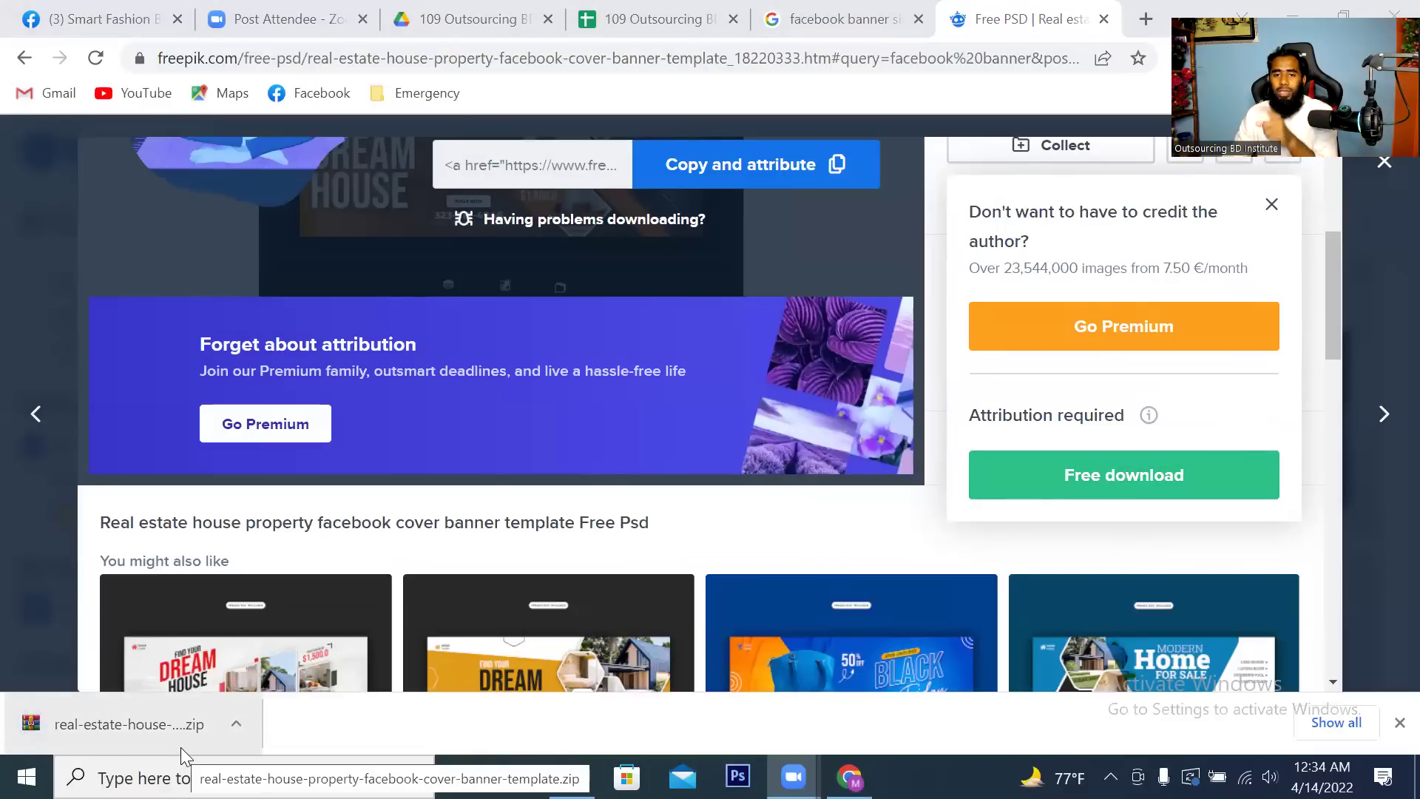
click(57, 722)
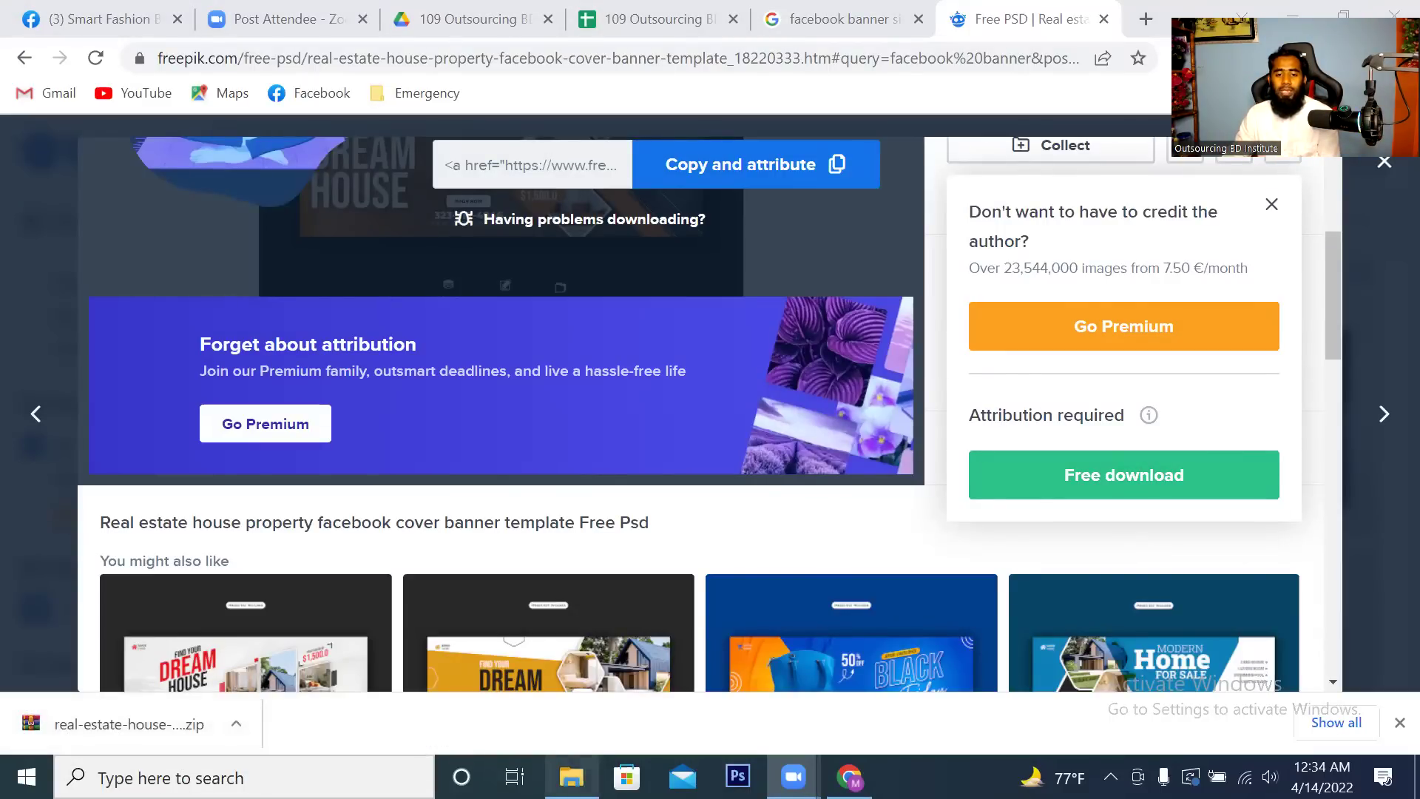
click(103, 282)
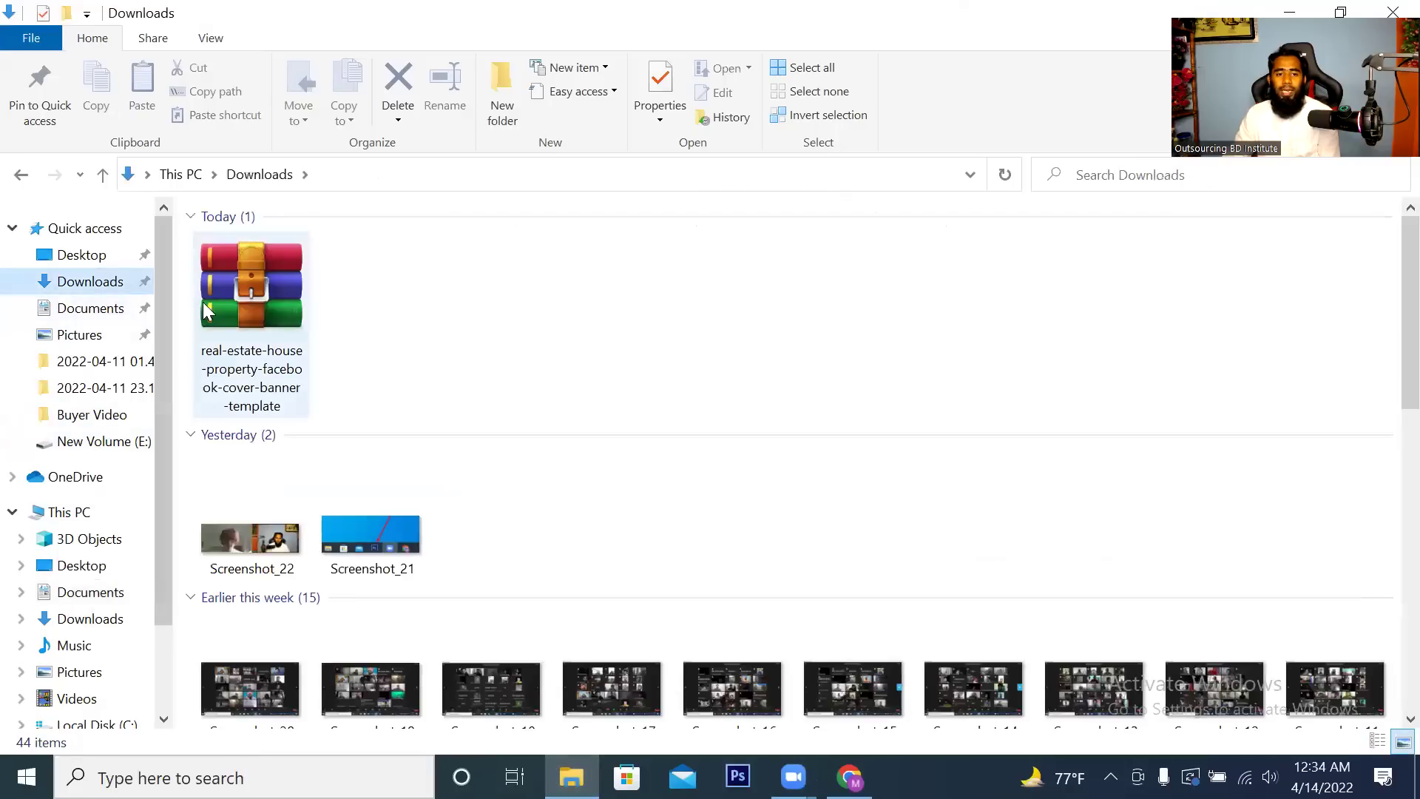
Extract the downloaded template zip into a new folder in Downloads.
drag(455, 296, 244, 286)
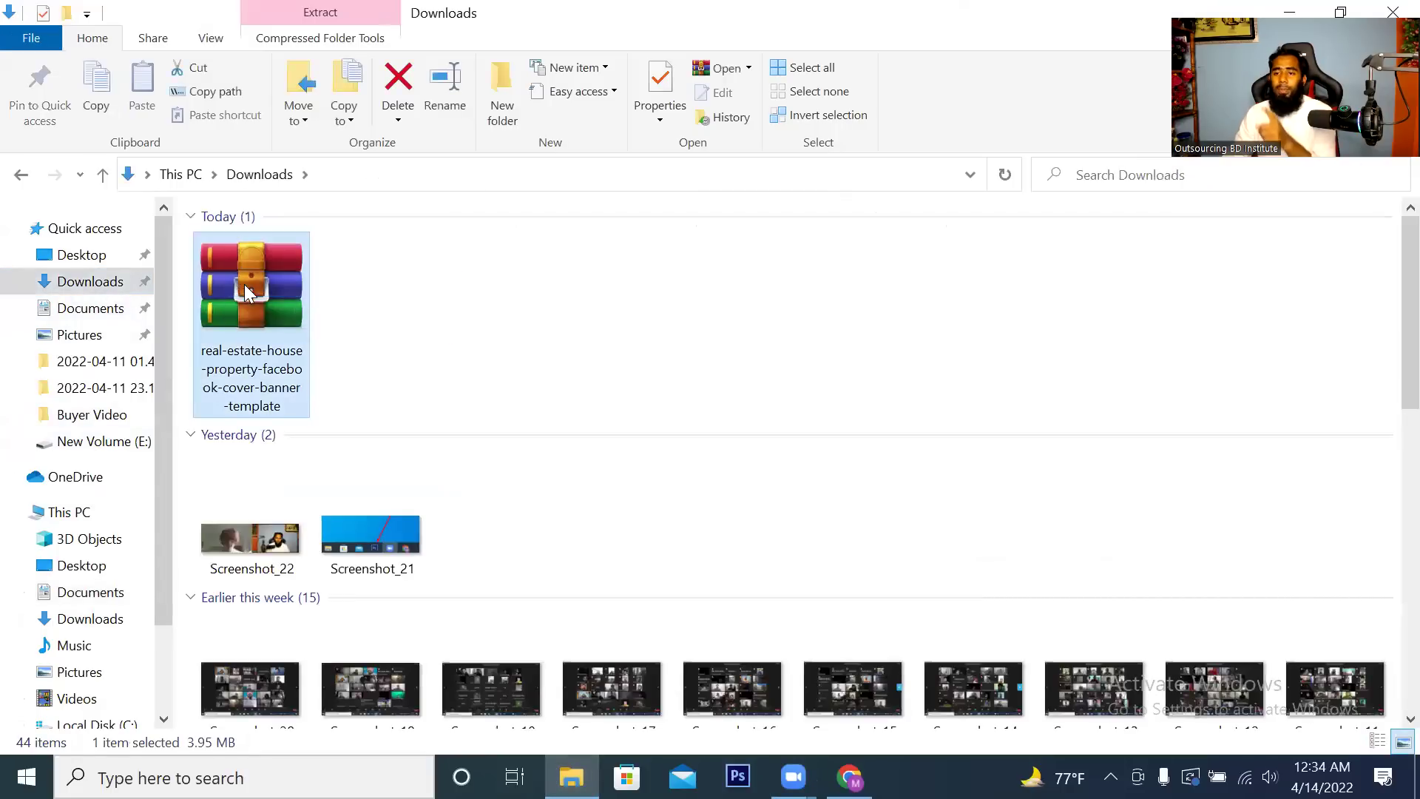
click(438, 295)
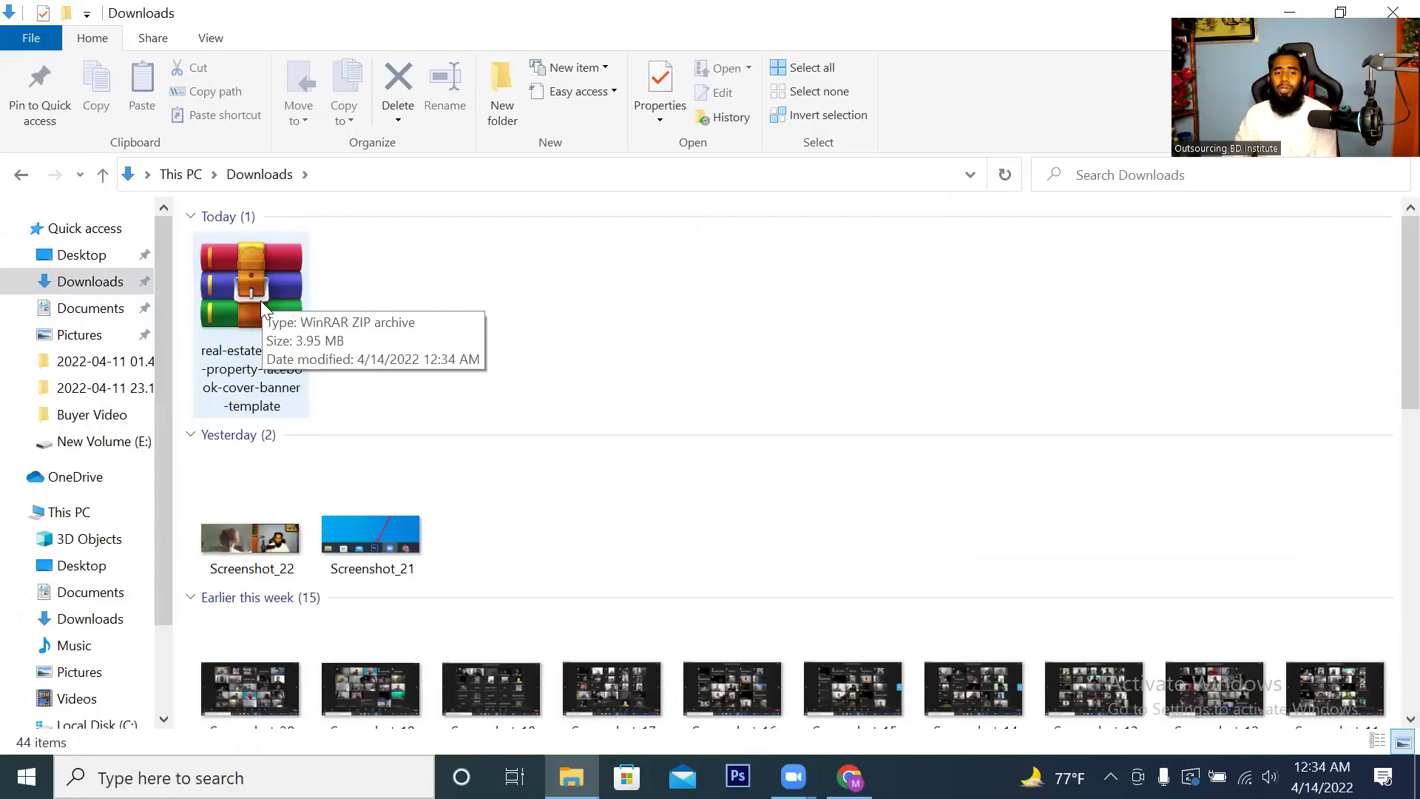
click(251, 288)
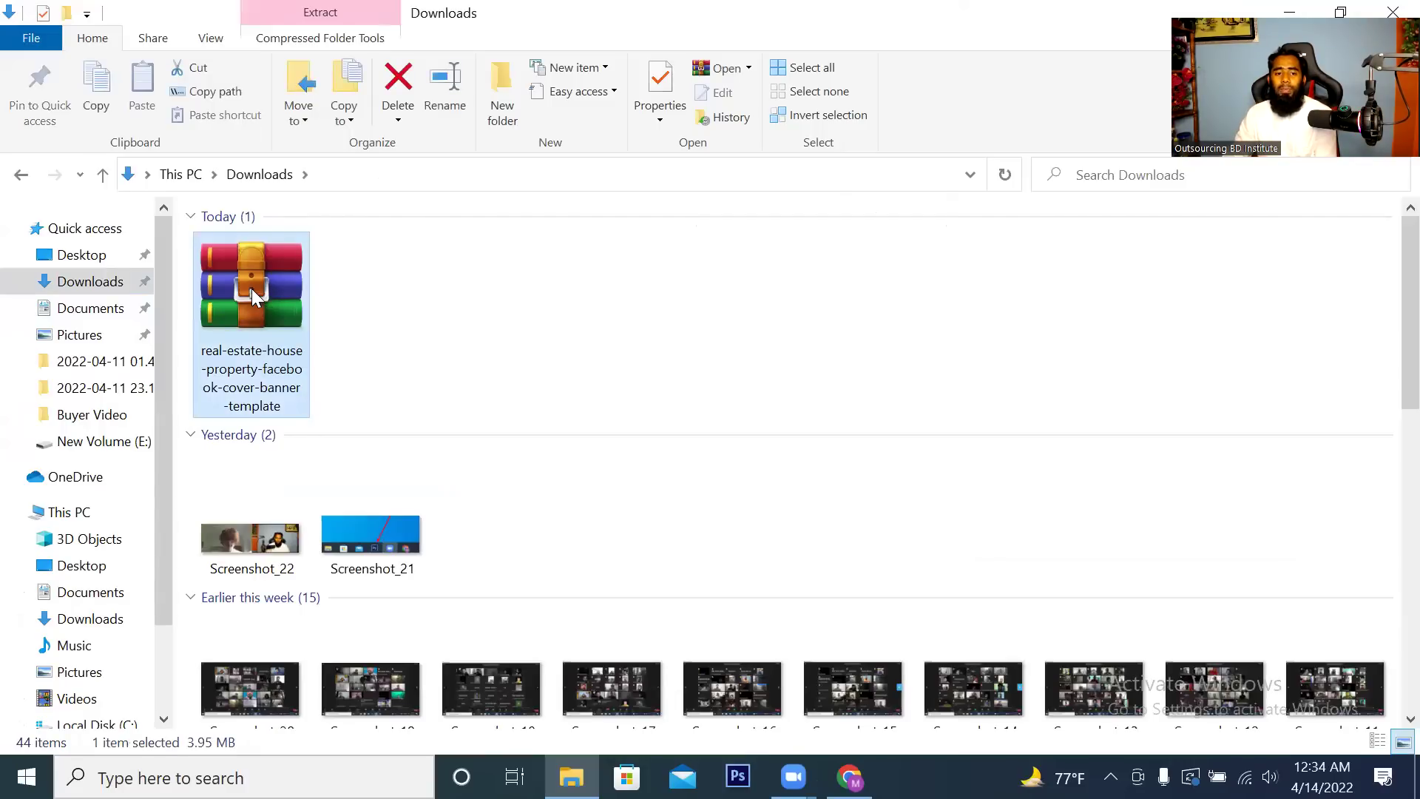
right_click(251, 288)
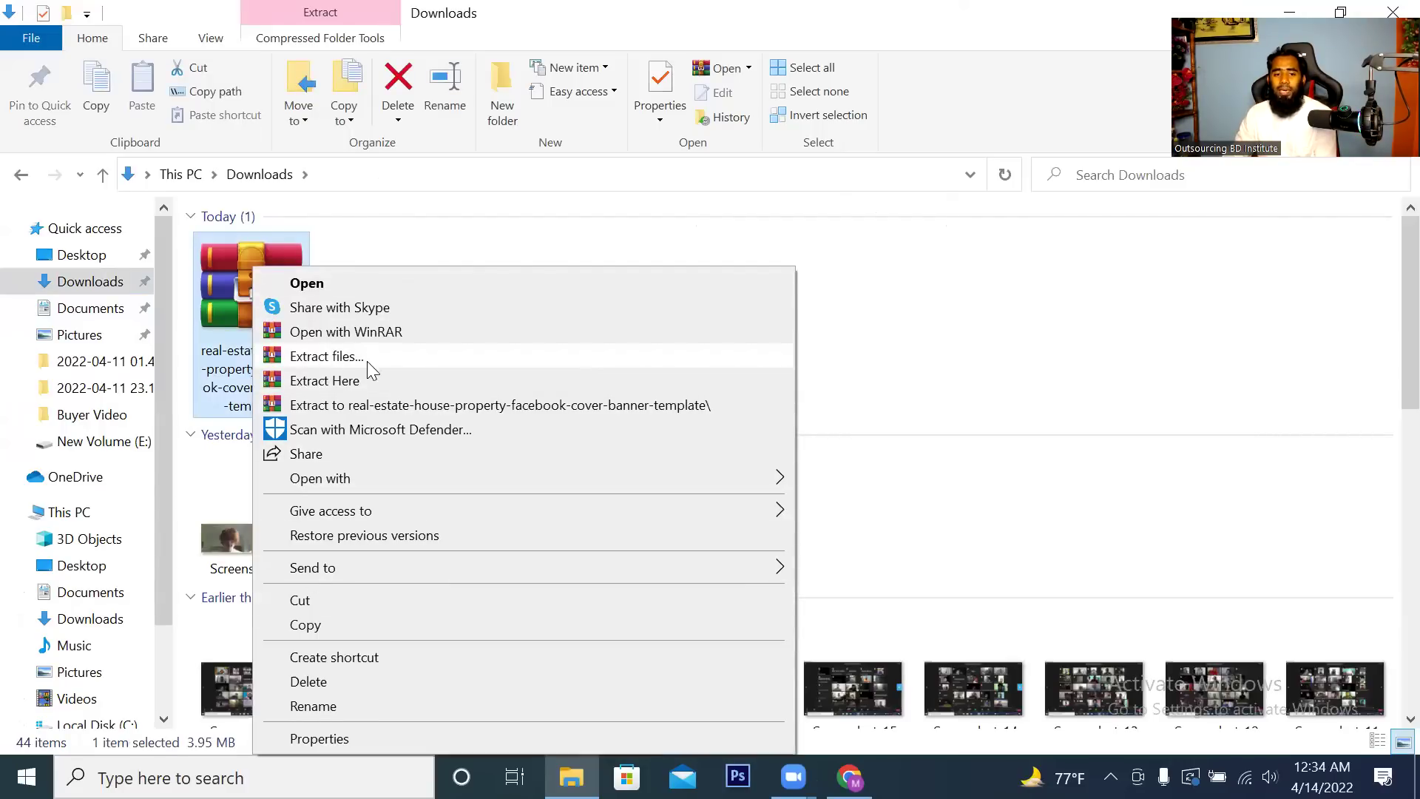
click(345, 361)
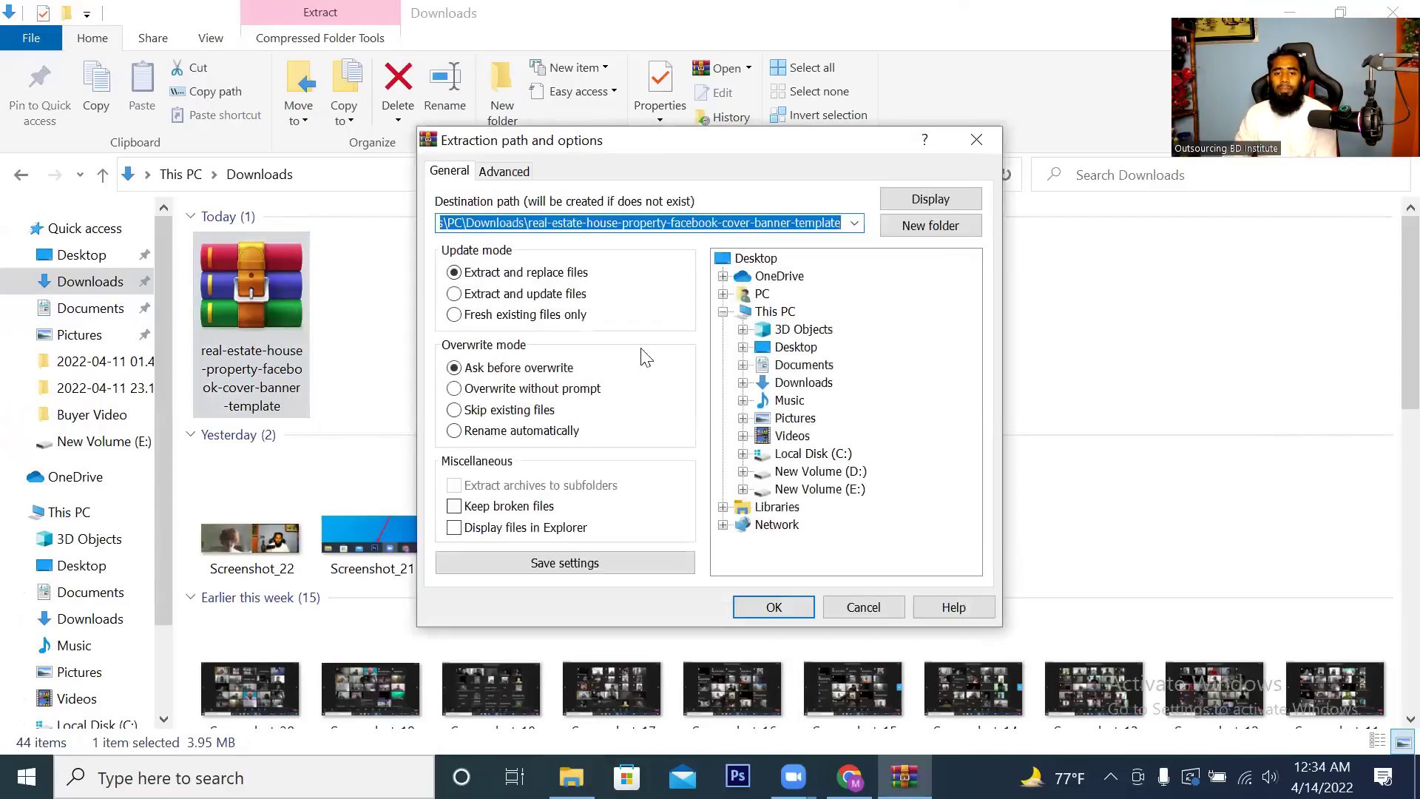
click(755, 611)
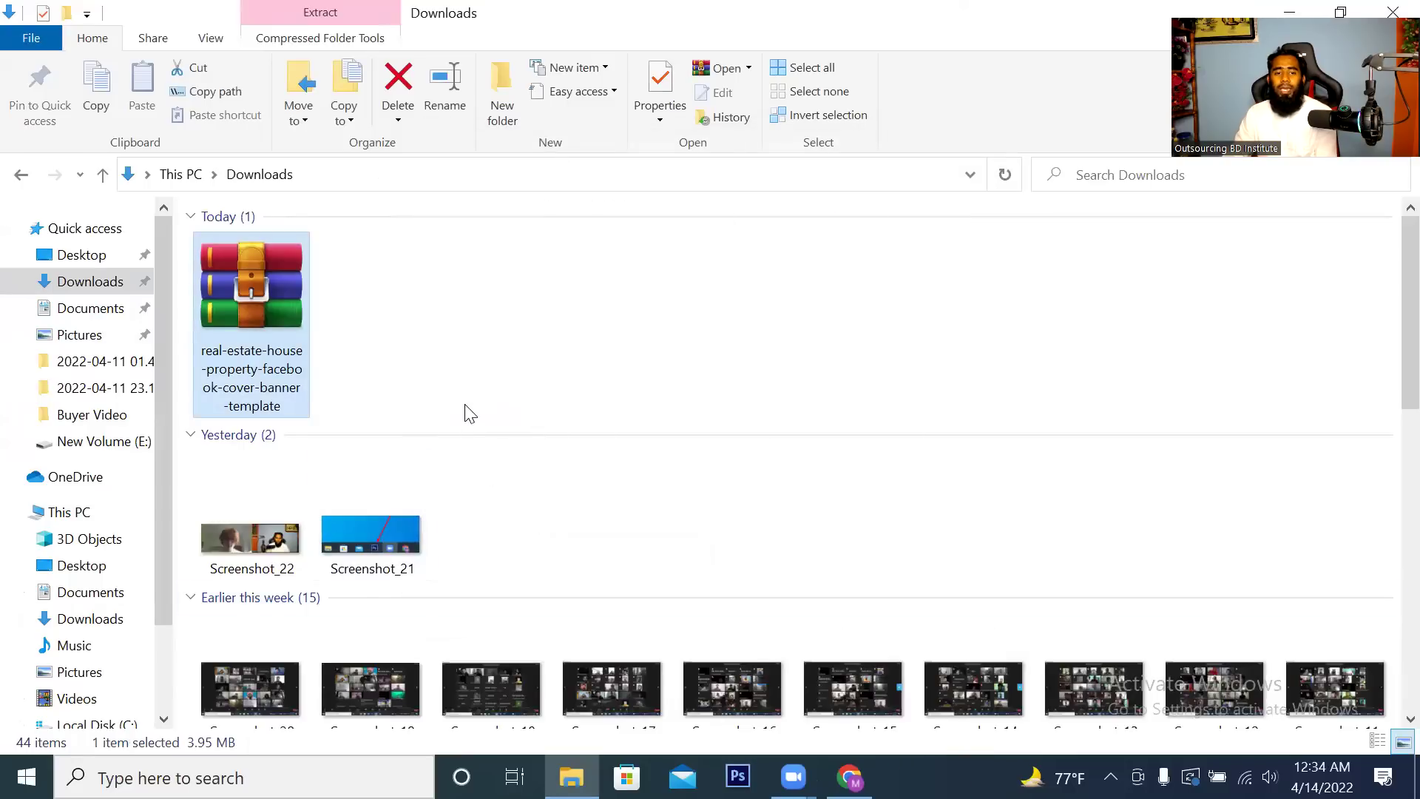
Cut the Real-Estate-Facebook-Cover-Banner-15 image from the extracted folder and paste it on the Desktop.
click(491, 326)
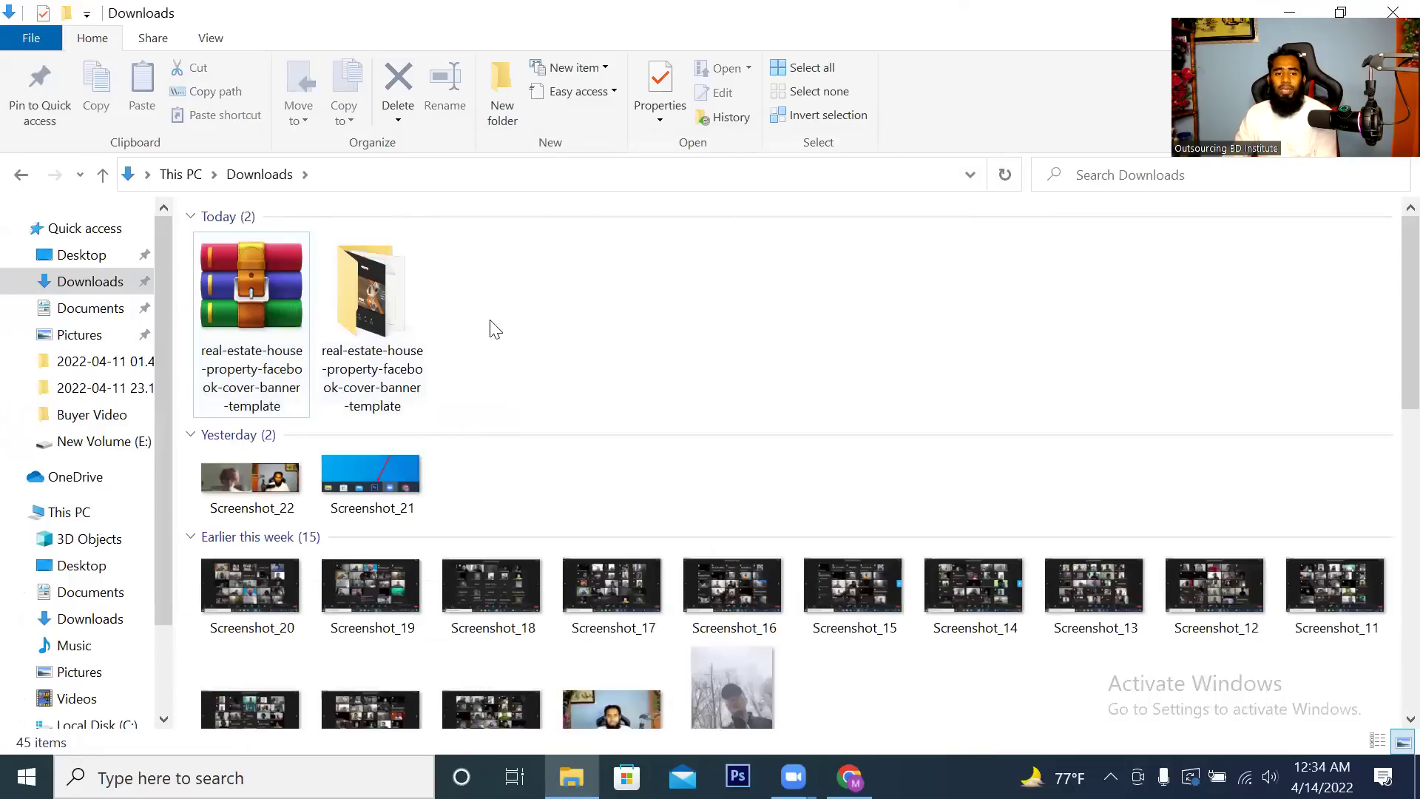
double_click(378, 318)
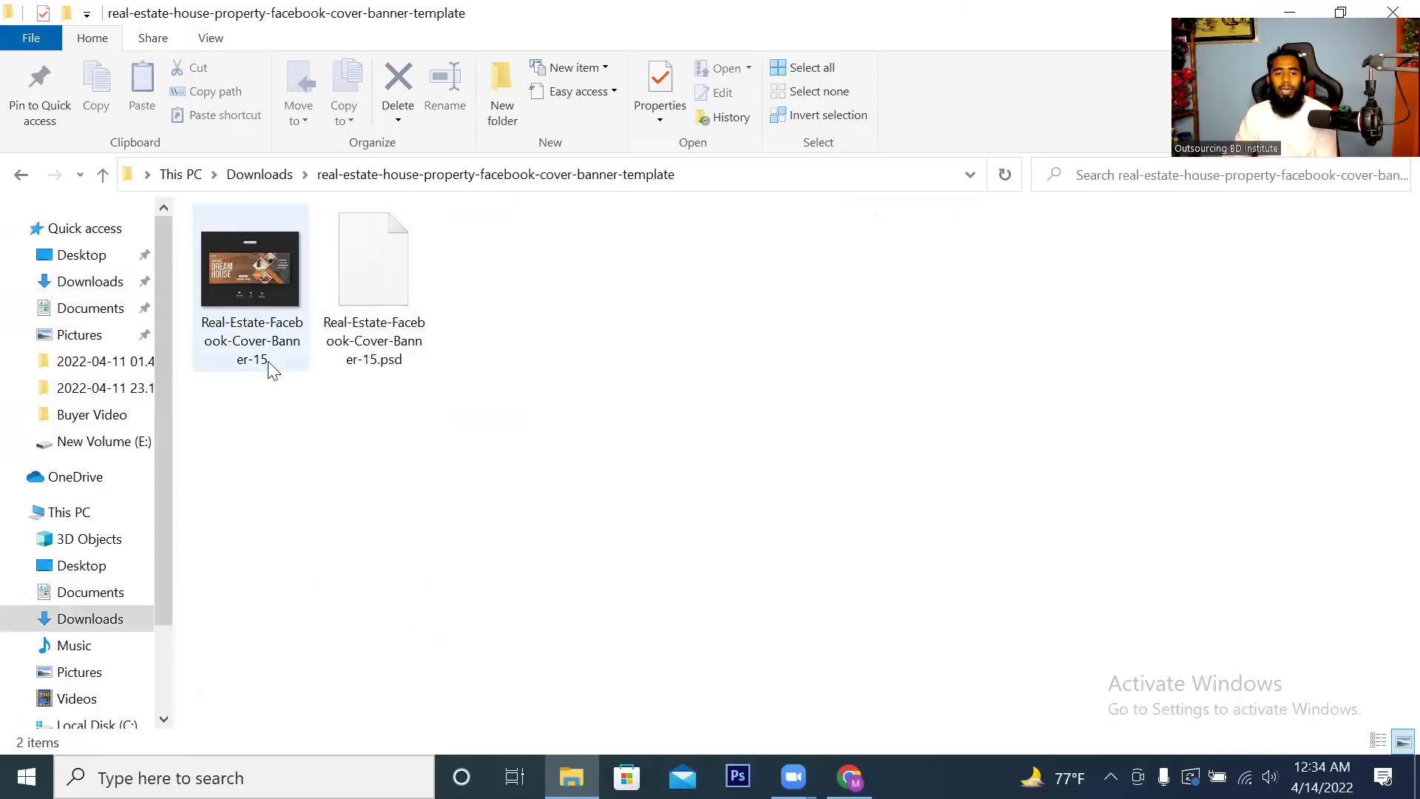
click(282, 275)
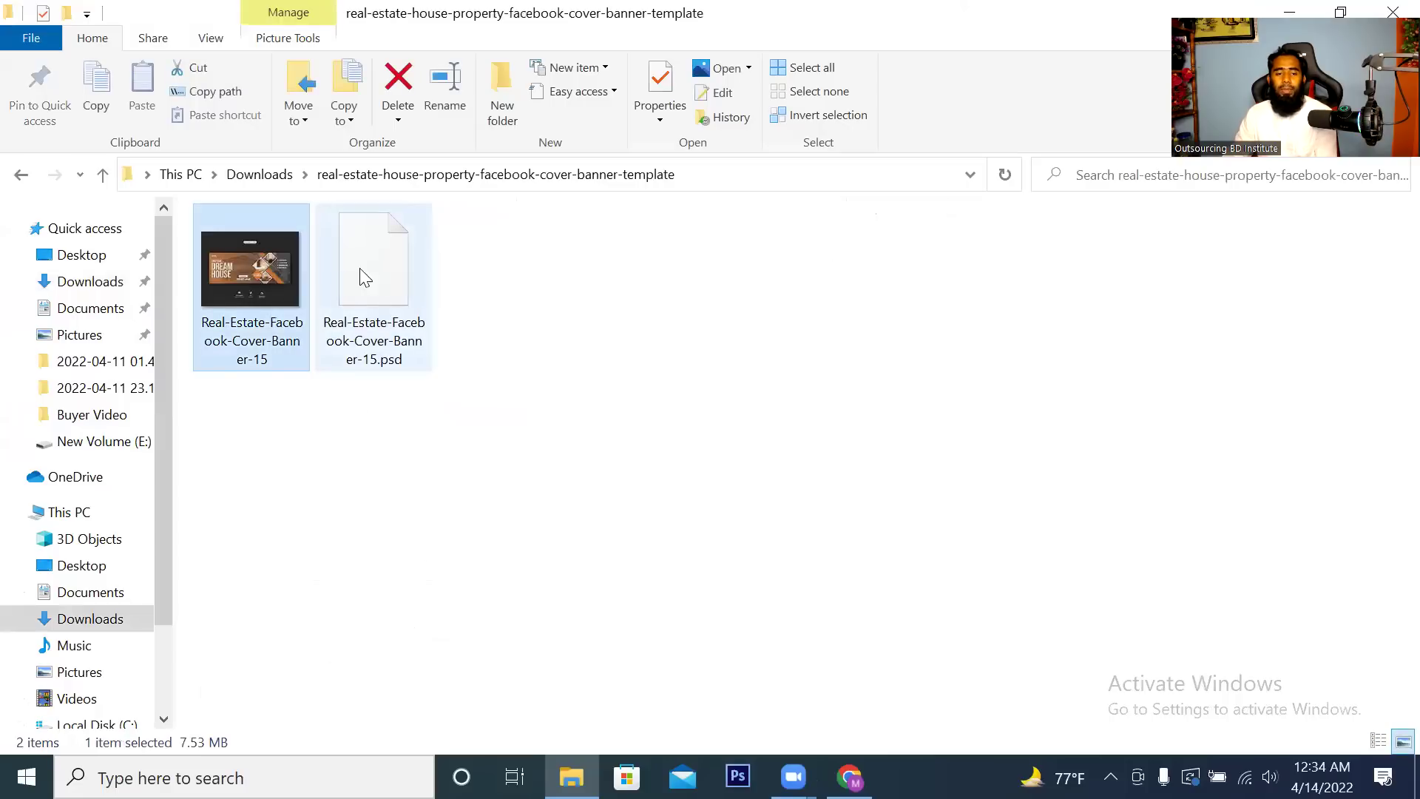
click(388, 260)
click(235, 280)
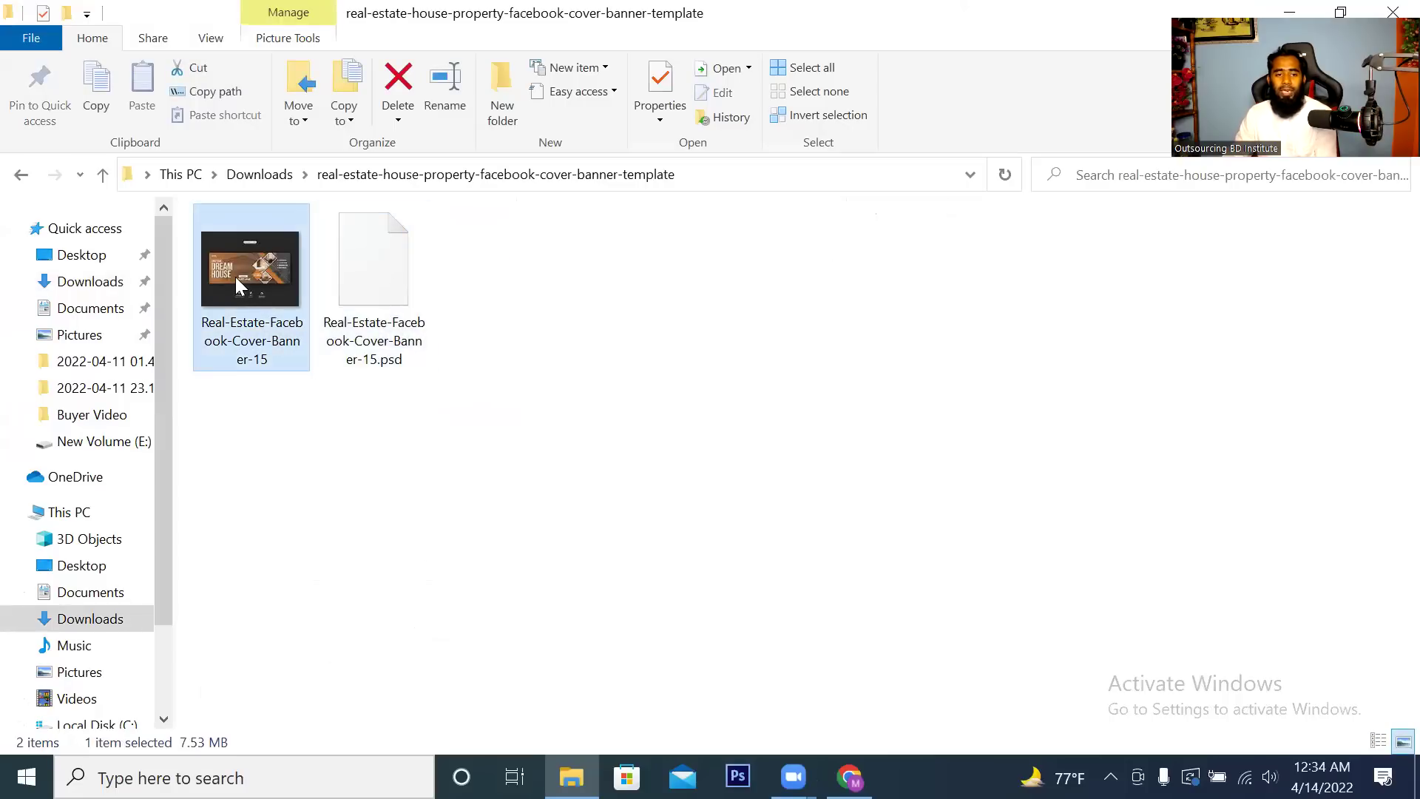
right_click(246, 284)
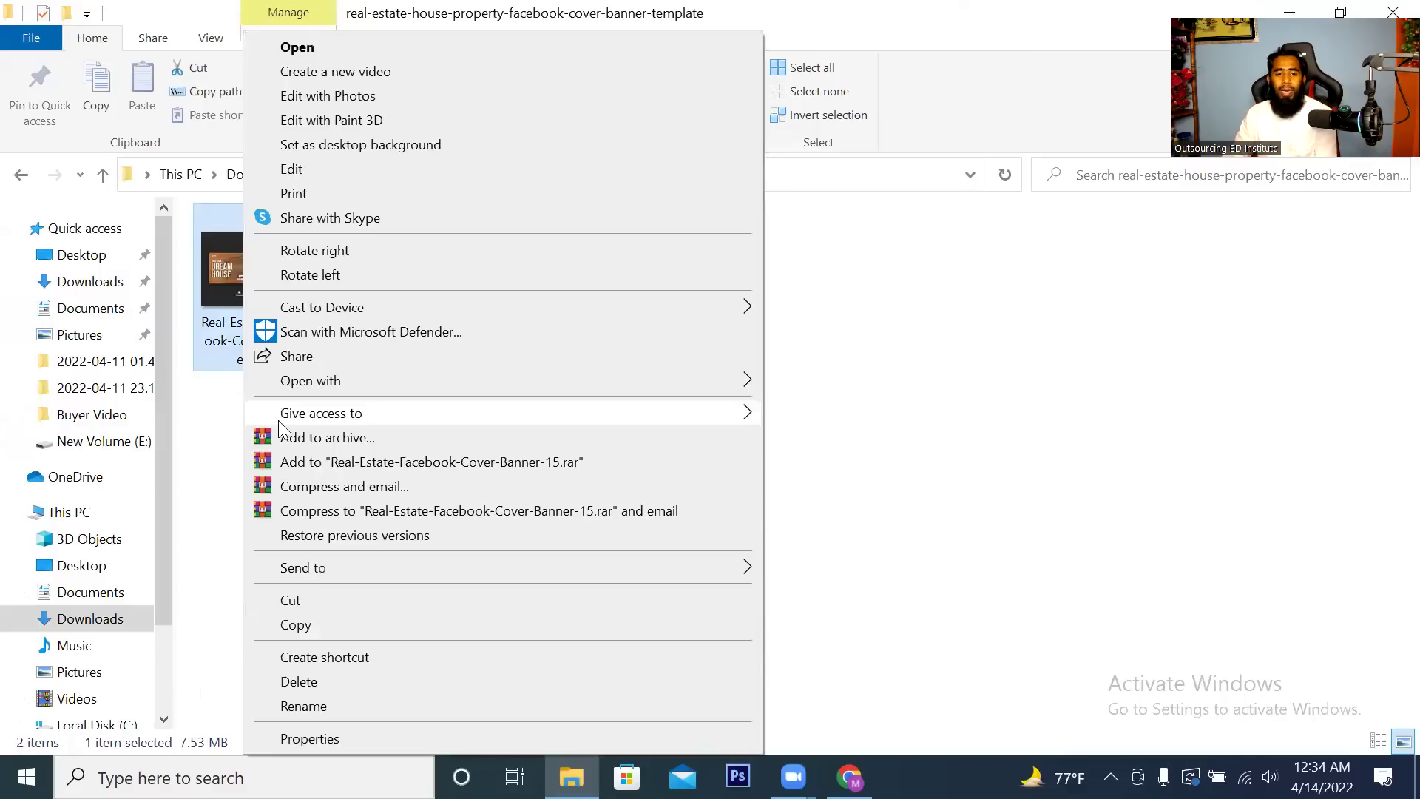
click(304, 602)
click(122, 260)
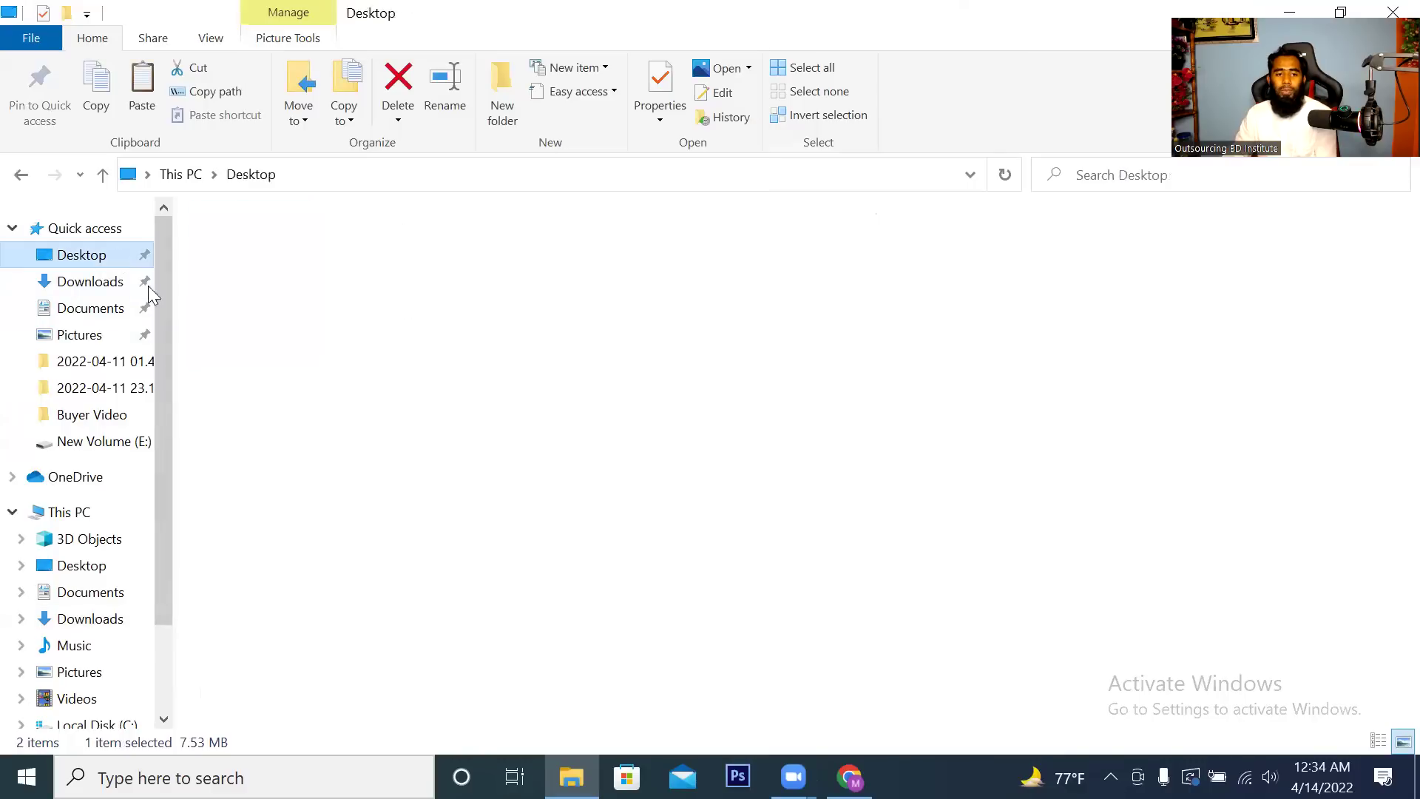
right_click(543, 444)
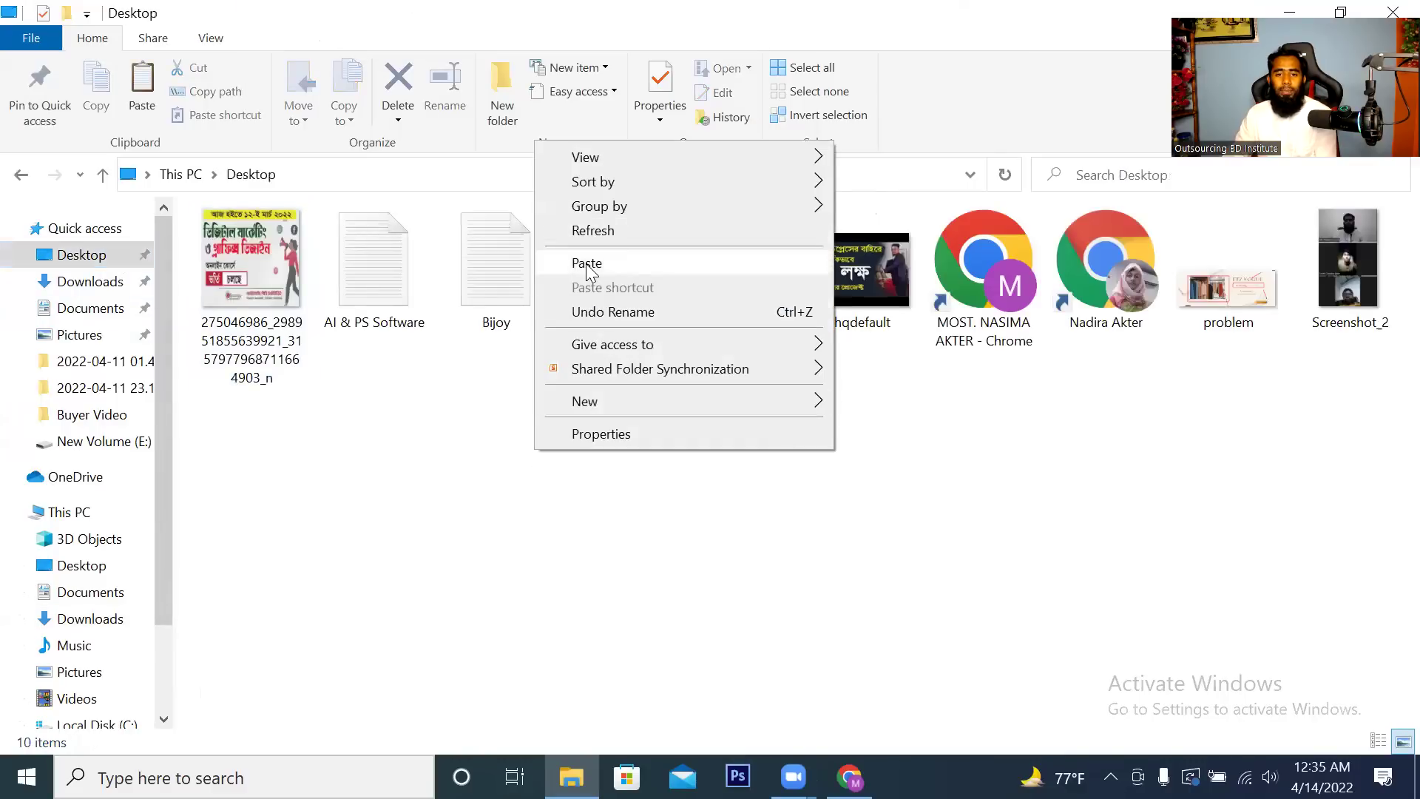
click(589, 264)
click(667, 479)
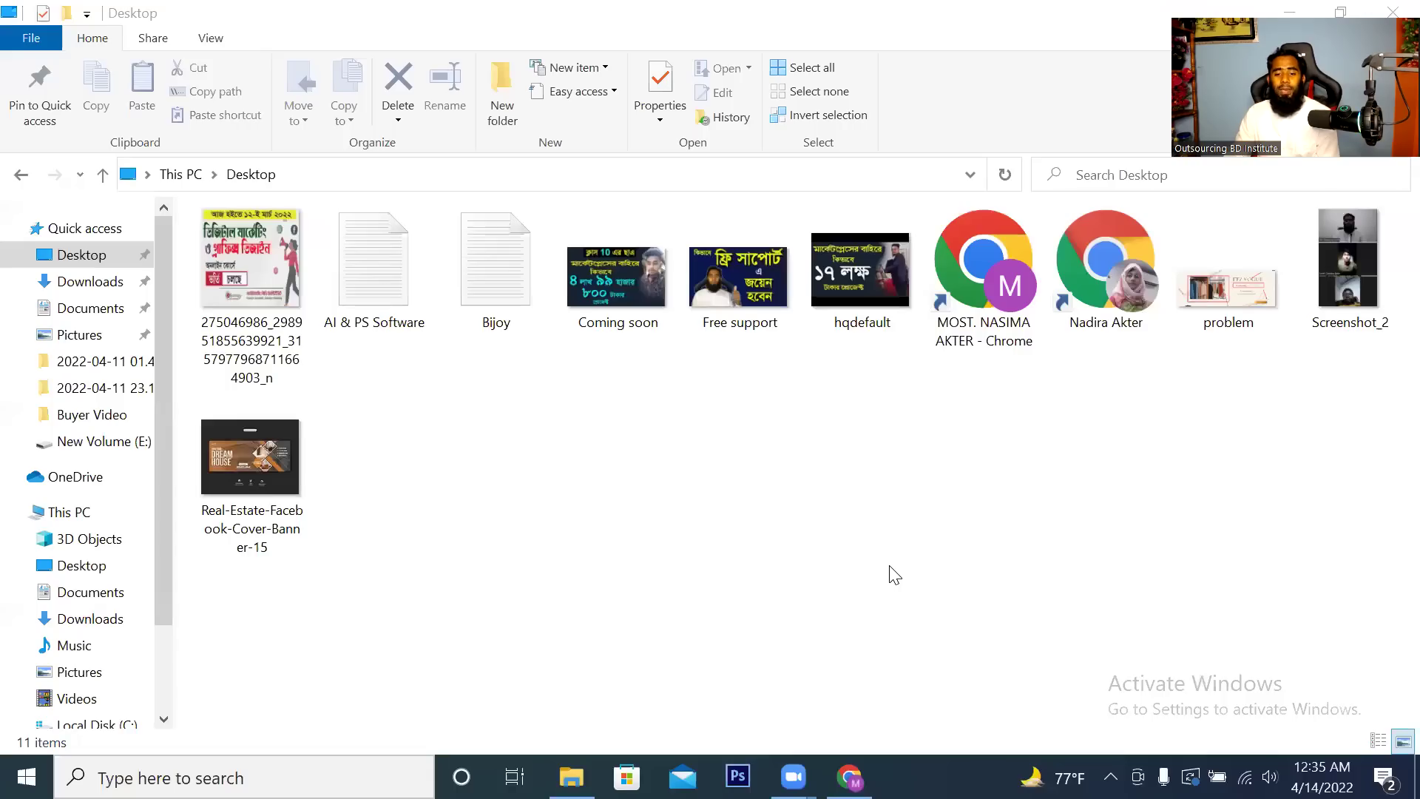
Back in Chrome, go Home > Pages > Smart Fashion BD and open the cover Edit options.
click(849, 776)
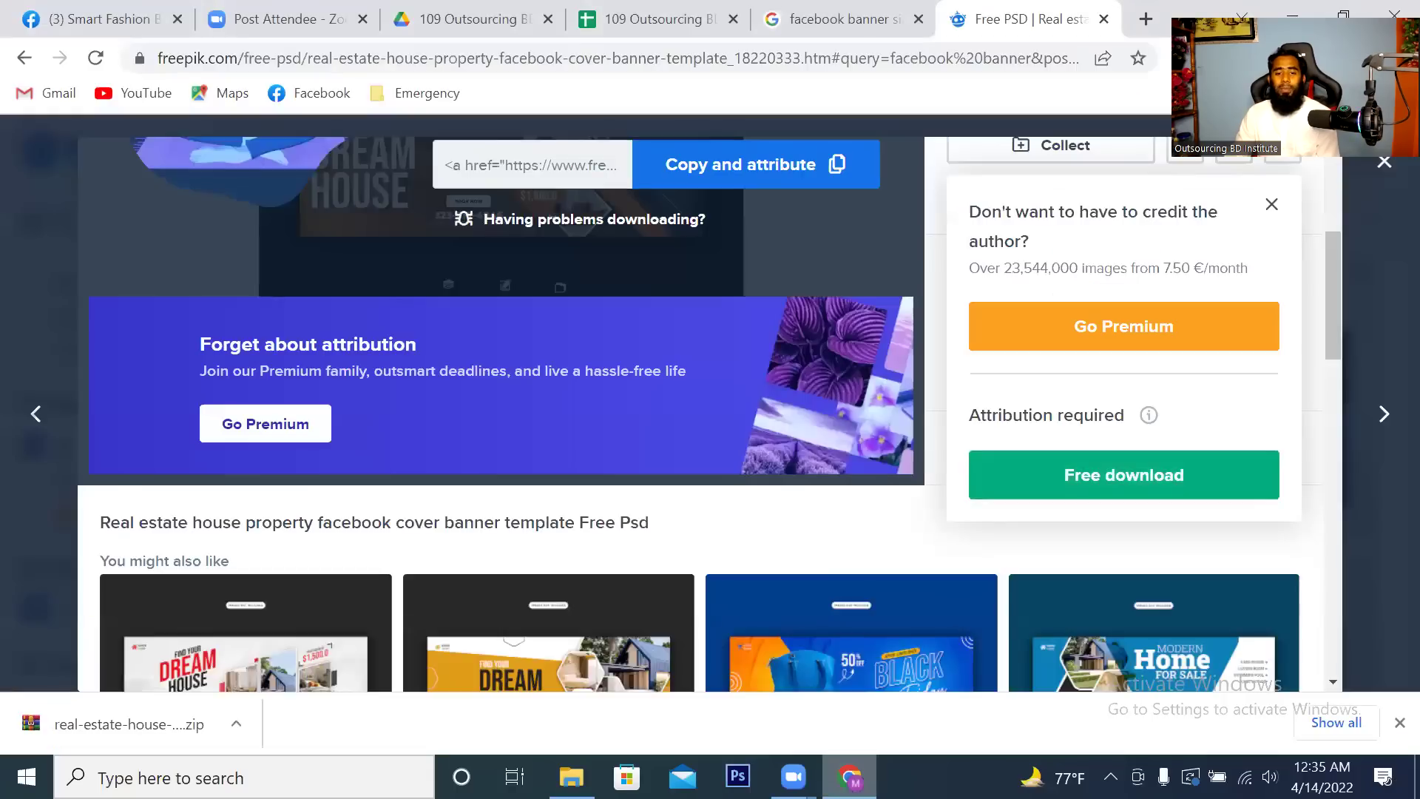
click(114, 22)
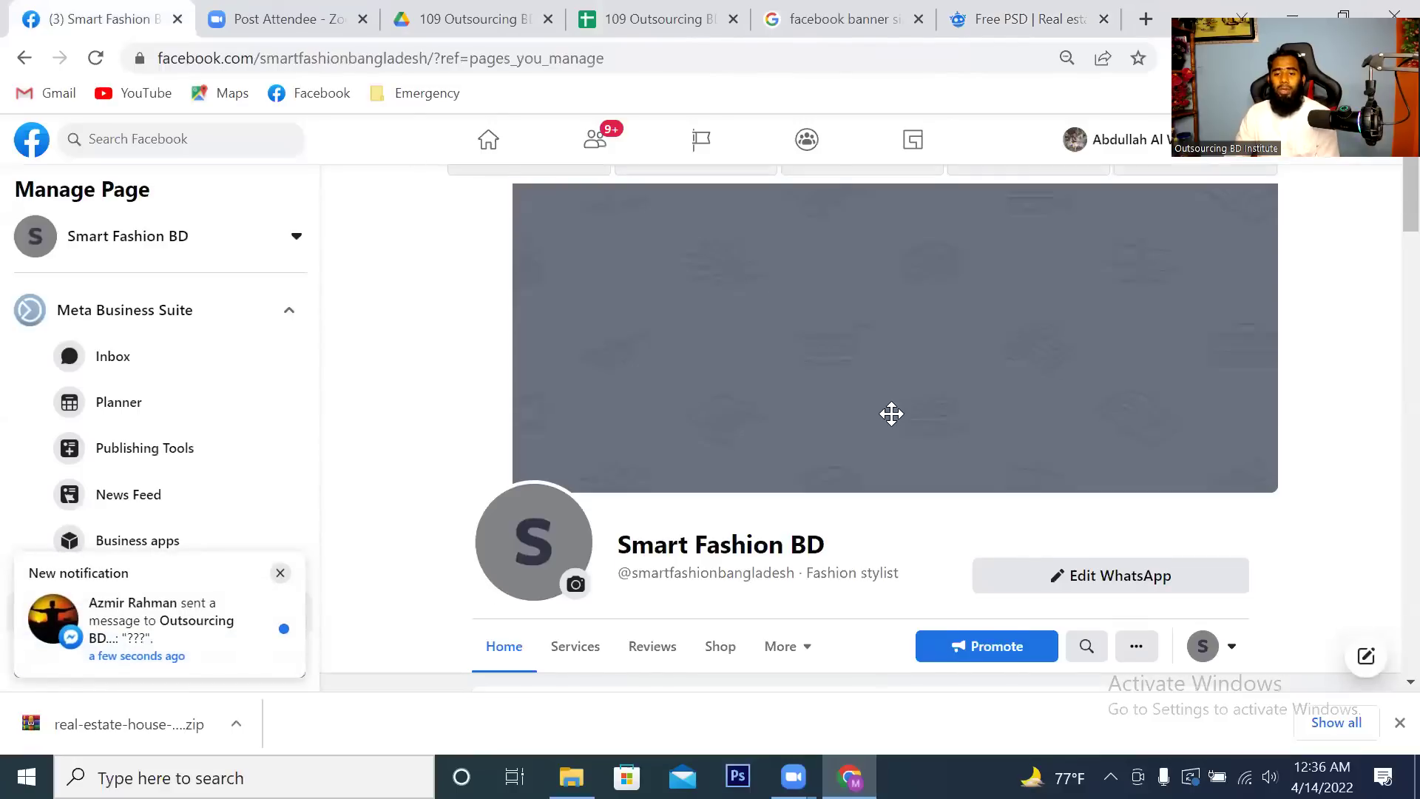
scroll(891, 413, up, 1)
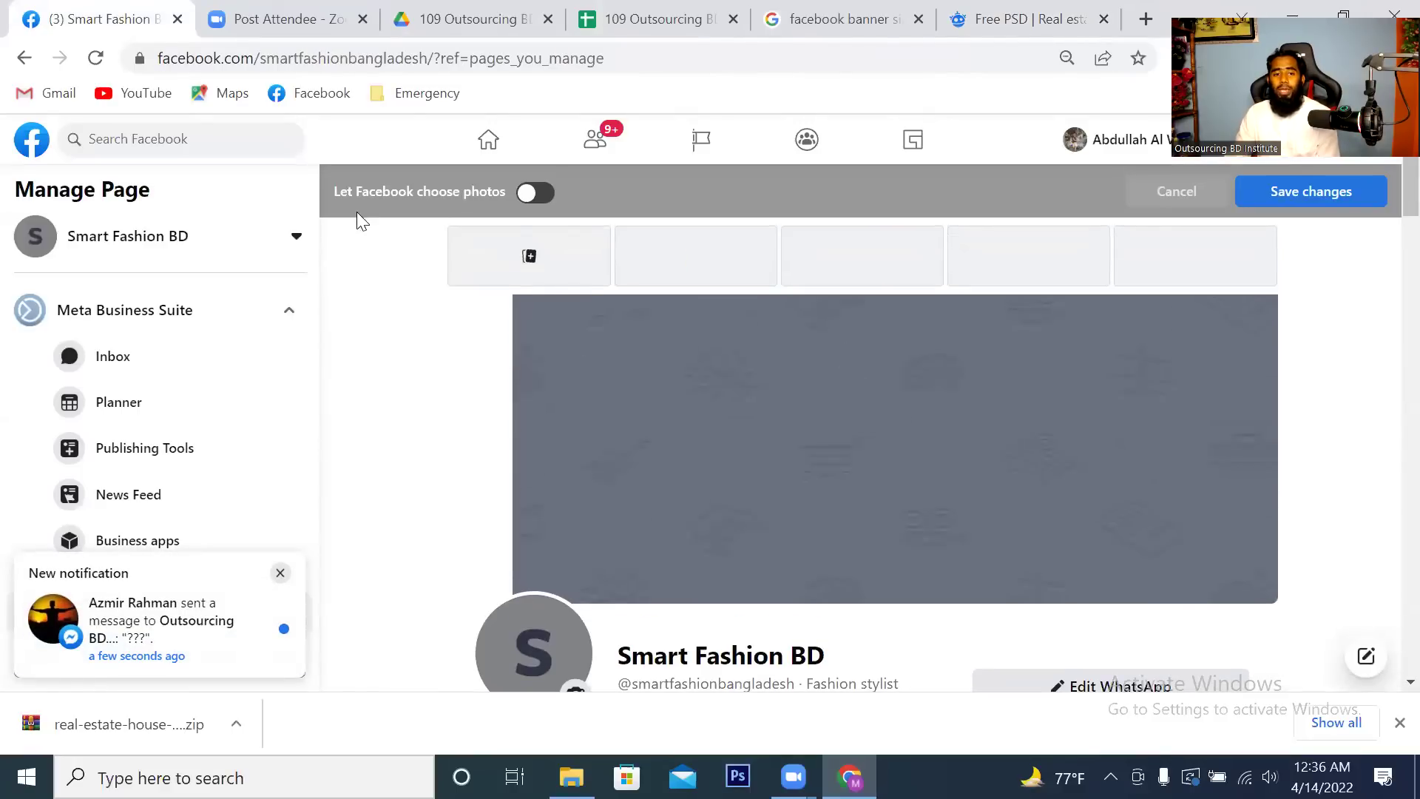
click(490, 142)
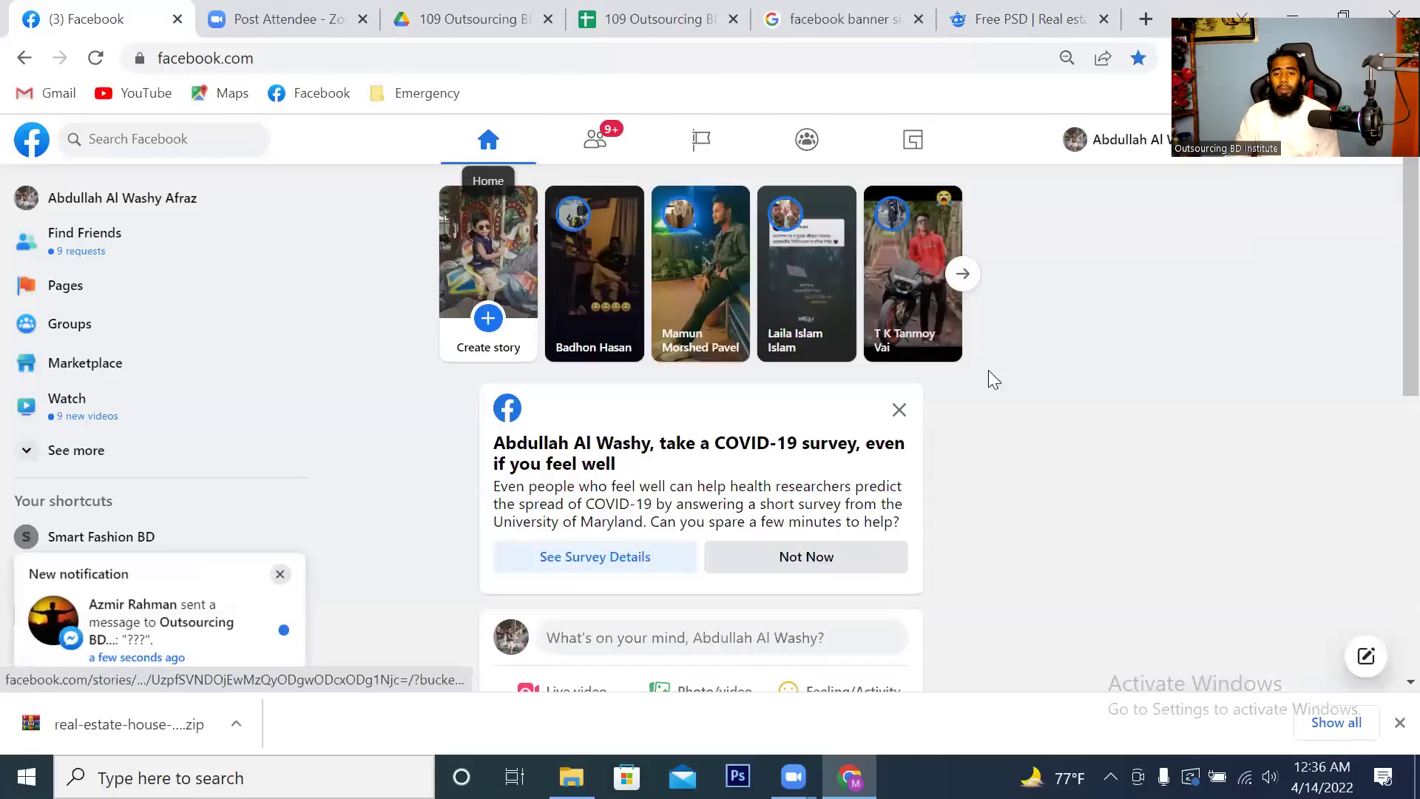
click(87, 287)
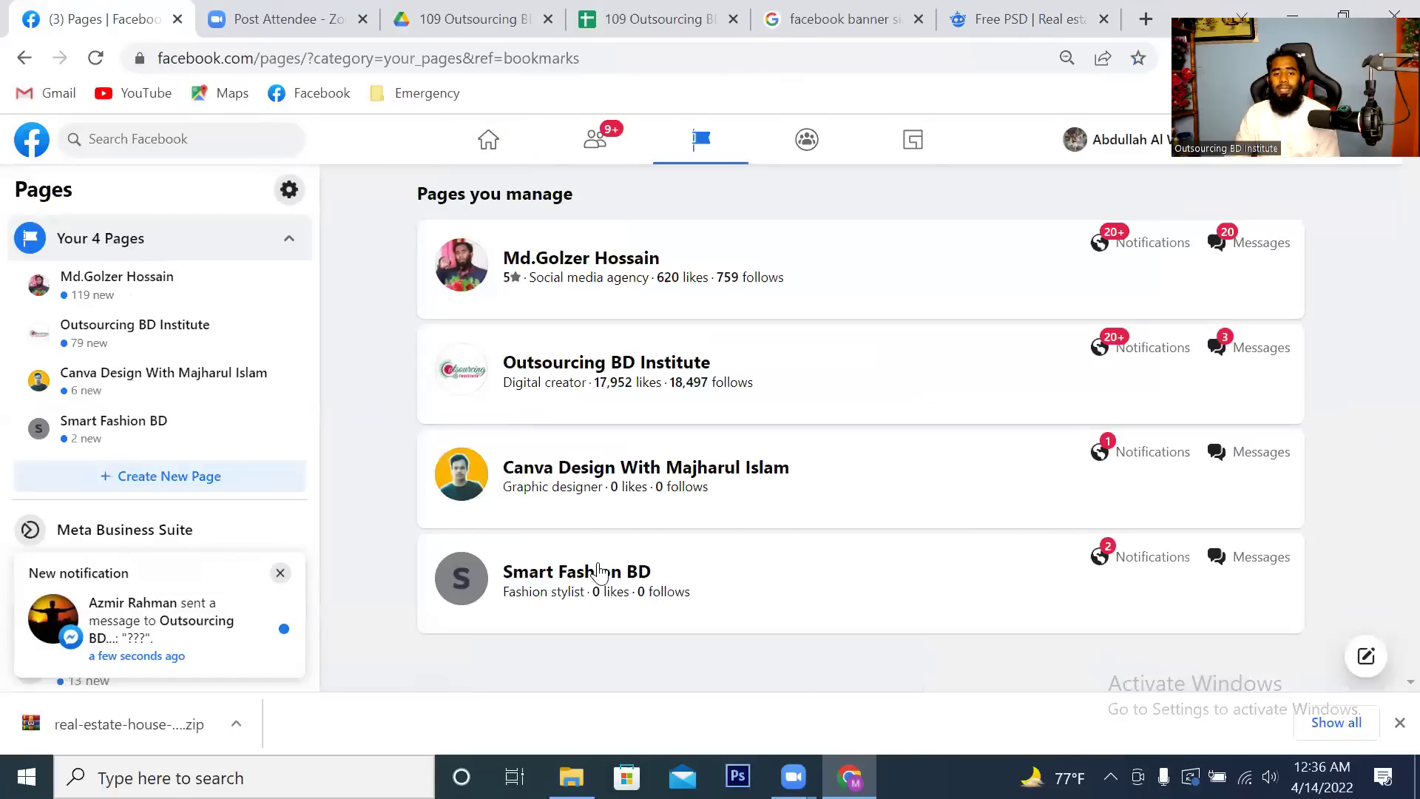
click(599, 571)
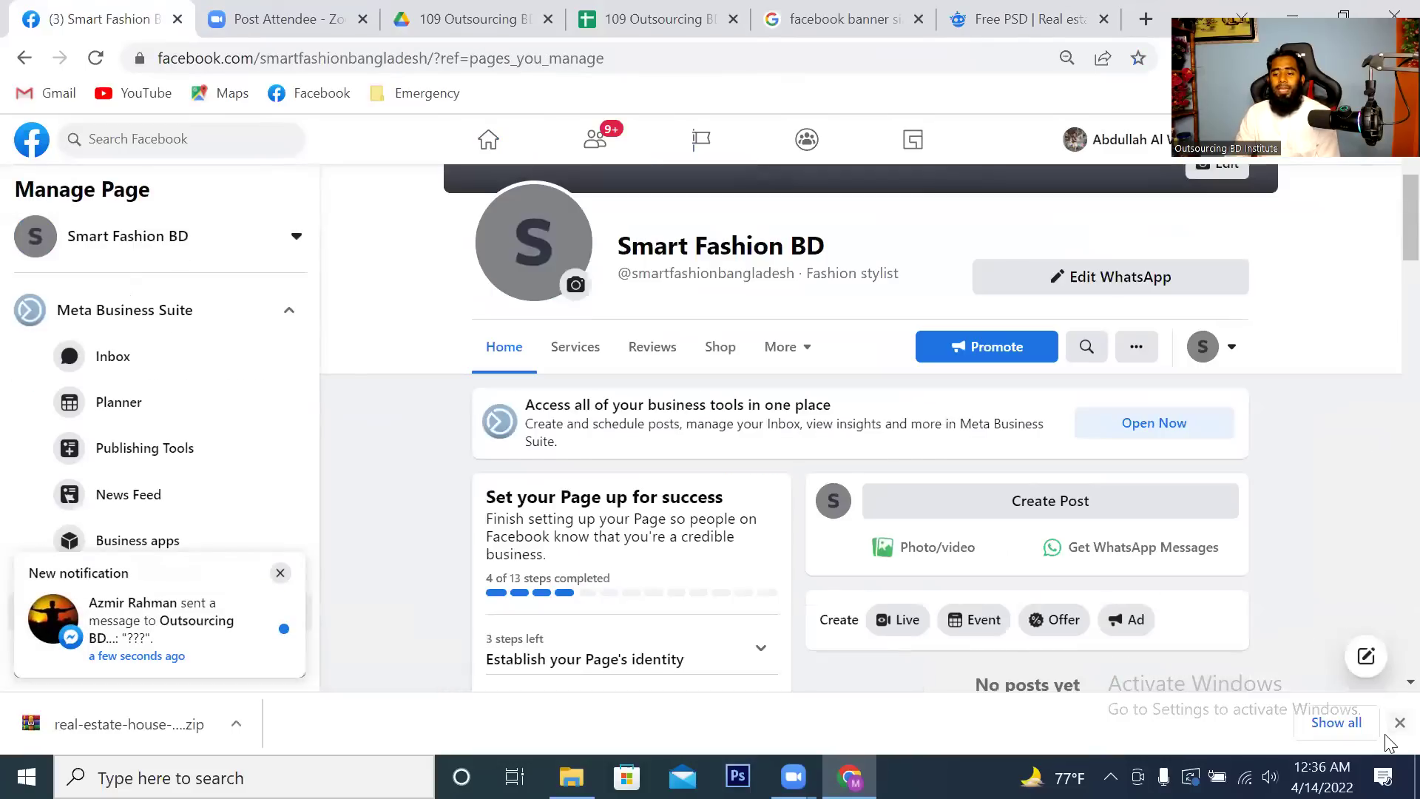
scroll(1035, 369, up, 3)
click(1217, 386)
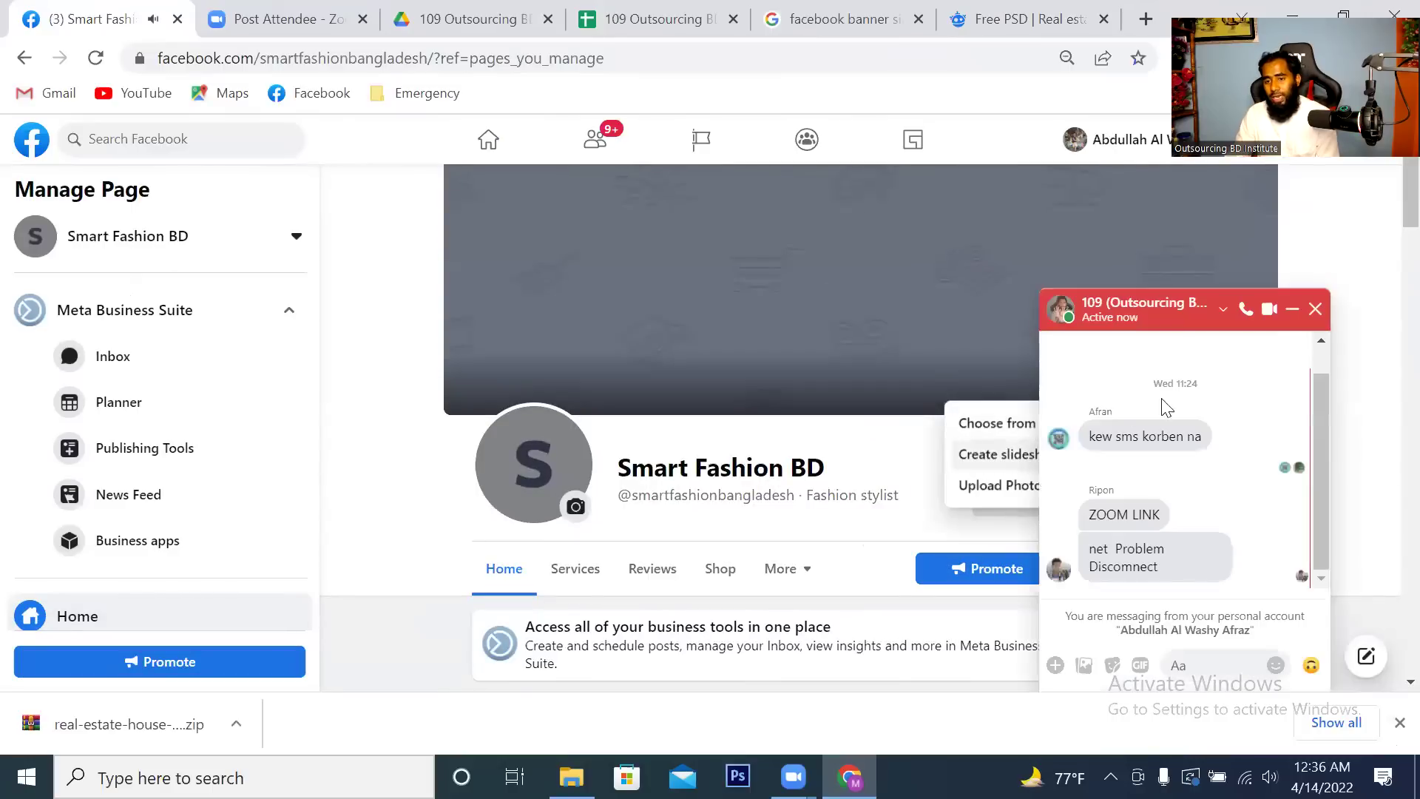
Close the Messenger chat and start a cover photo slideshow.
click(1309, 309)
click(1217, 386)
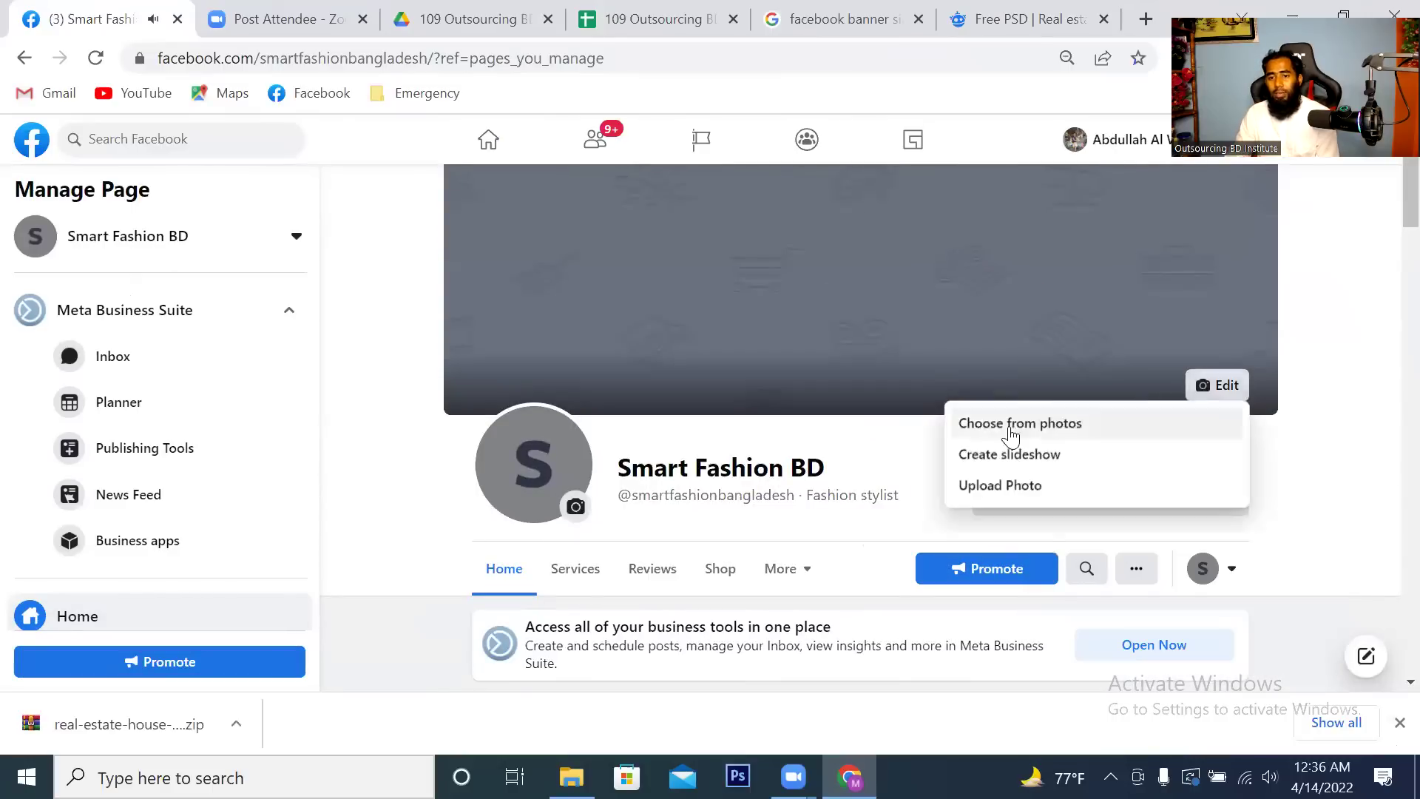
click(980, 453)
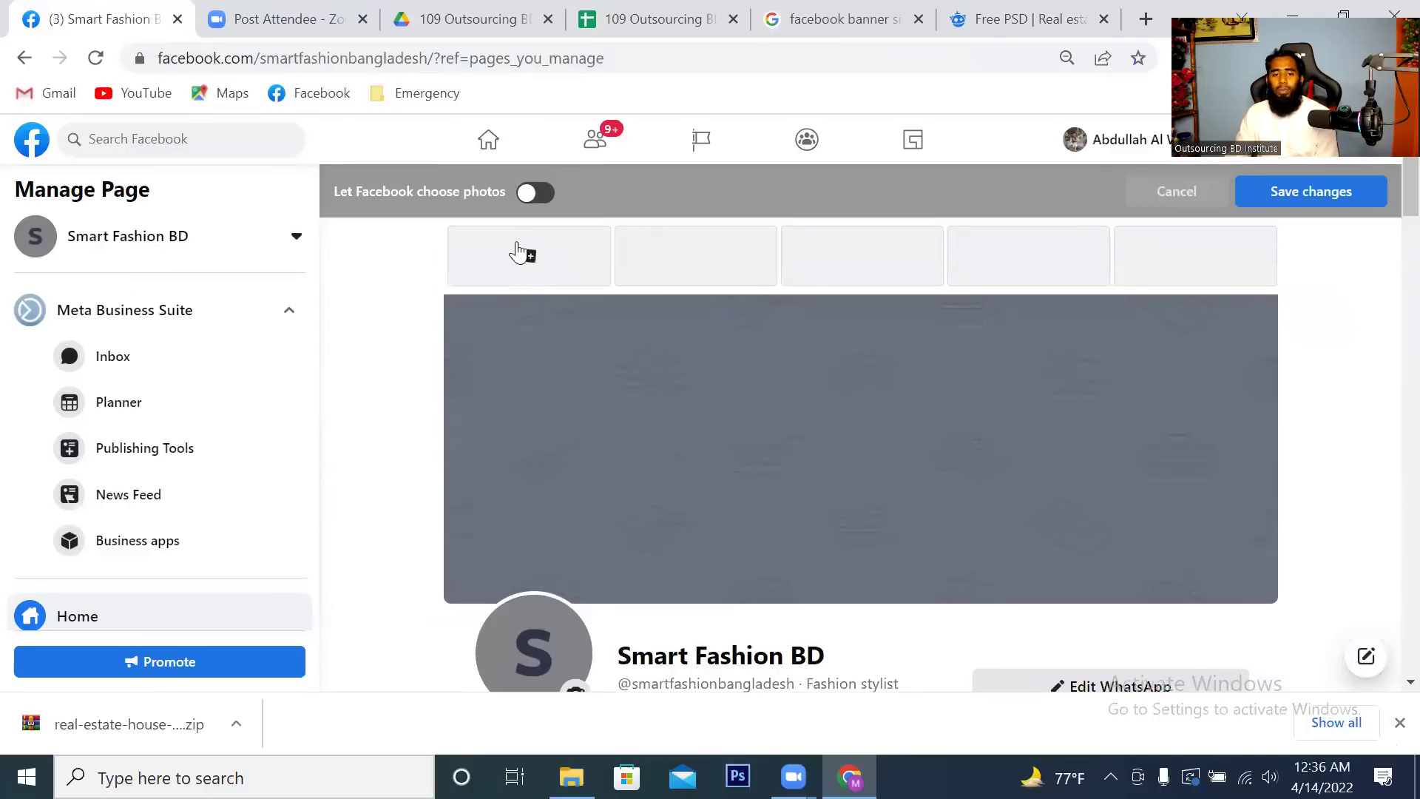
Upload Real-Estate-Facebook-Cover-Banner-15 from the Desktop into the first slot, then close the chat.
click(525, 254)
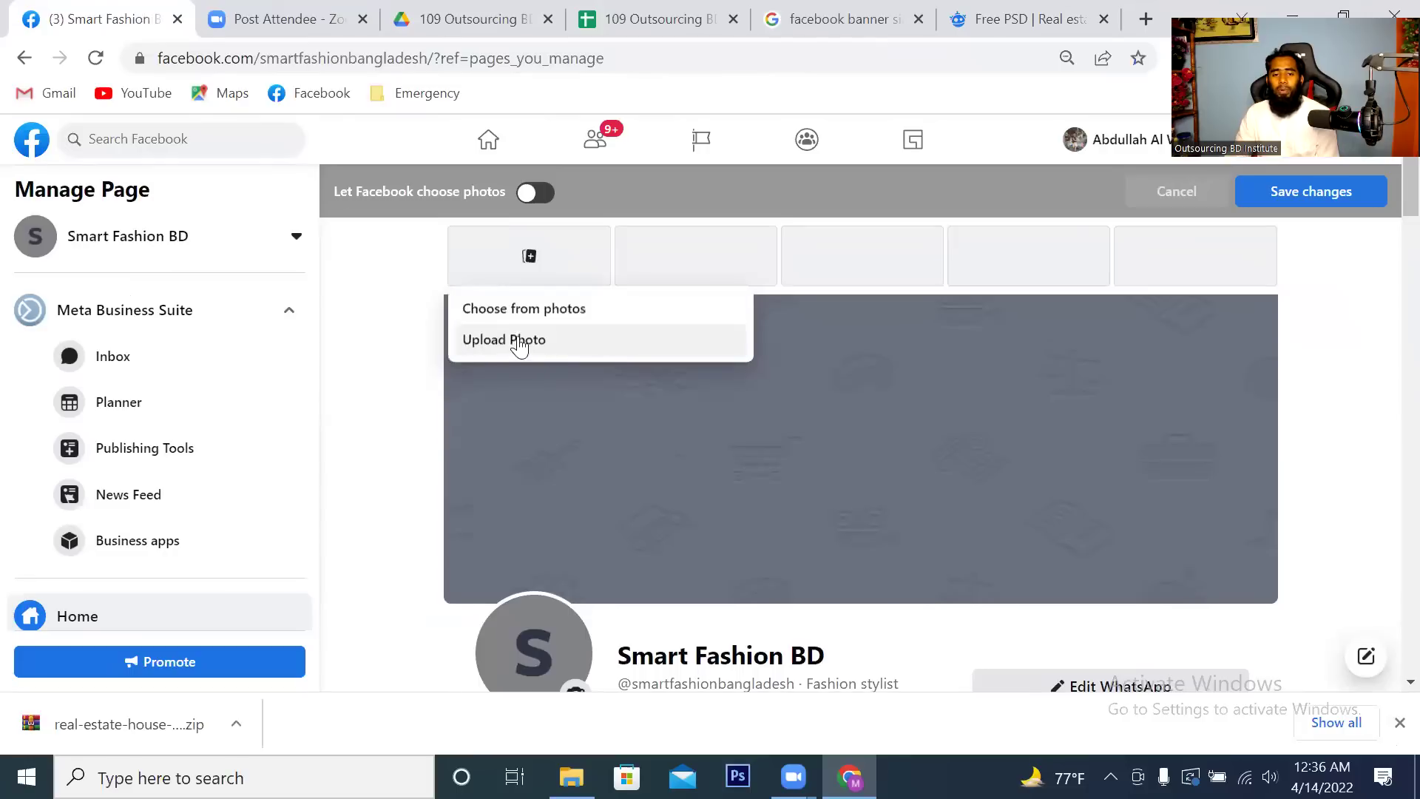
click(479, 337)
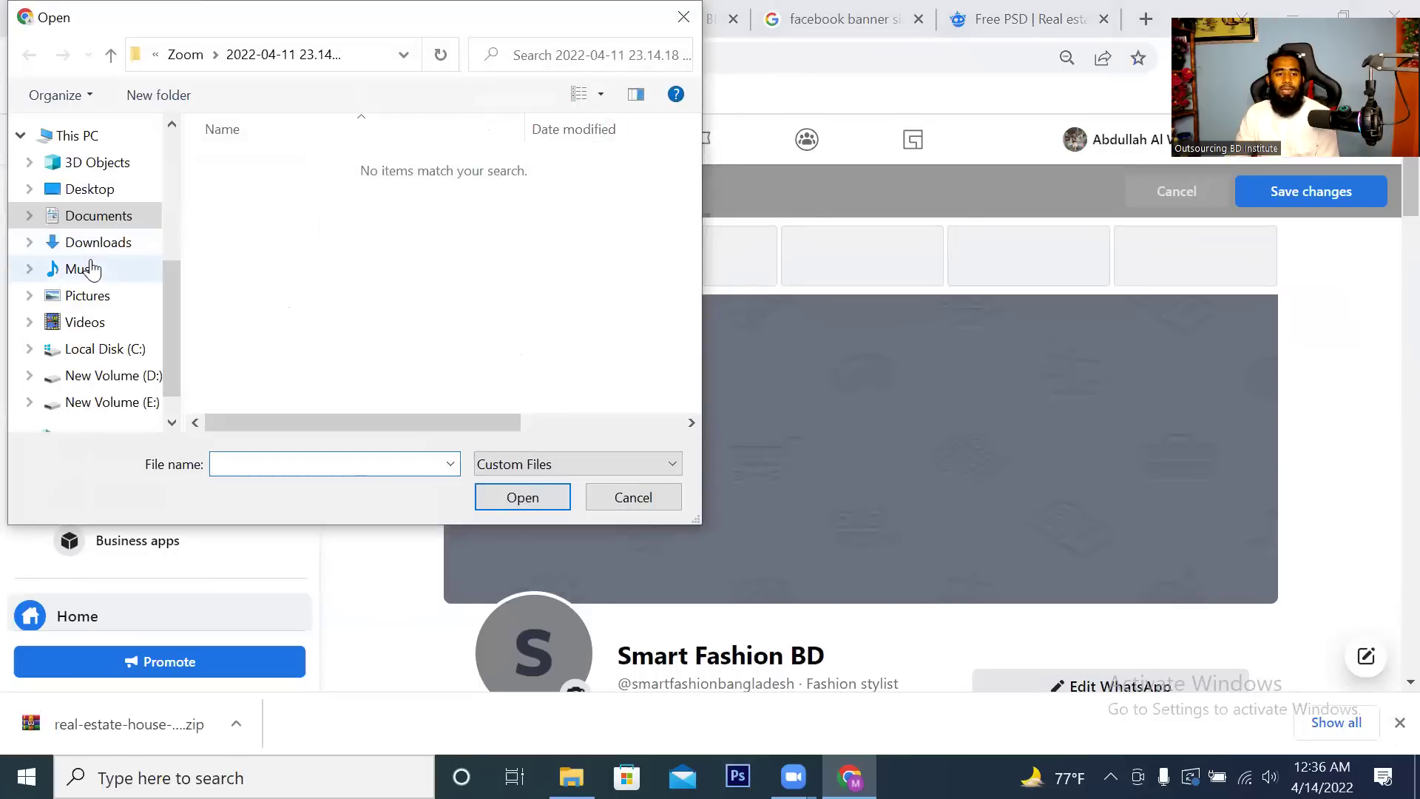
scroll(103, 311, down, 1)
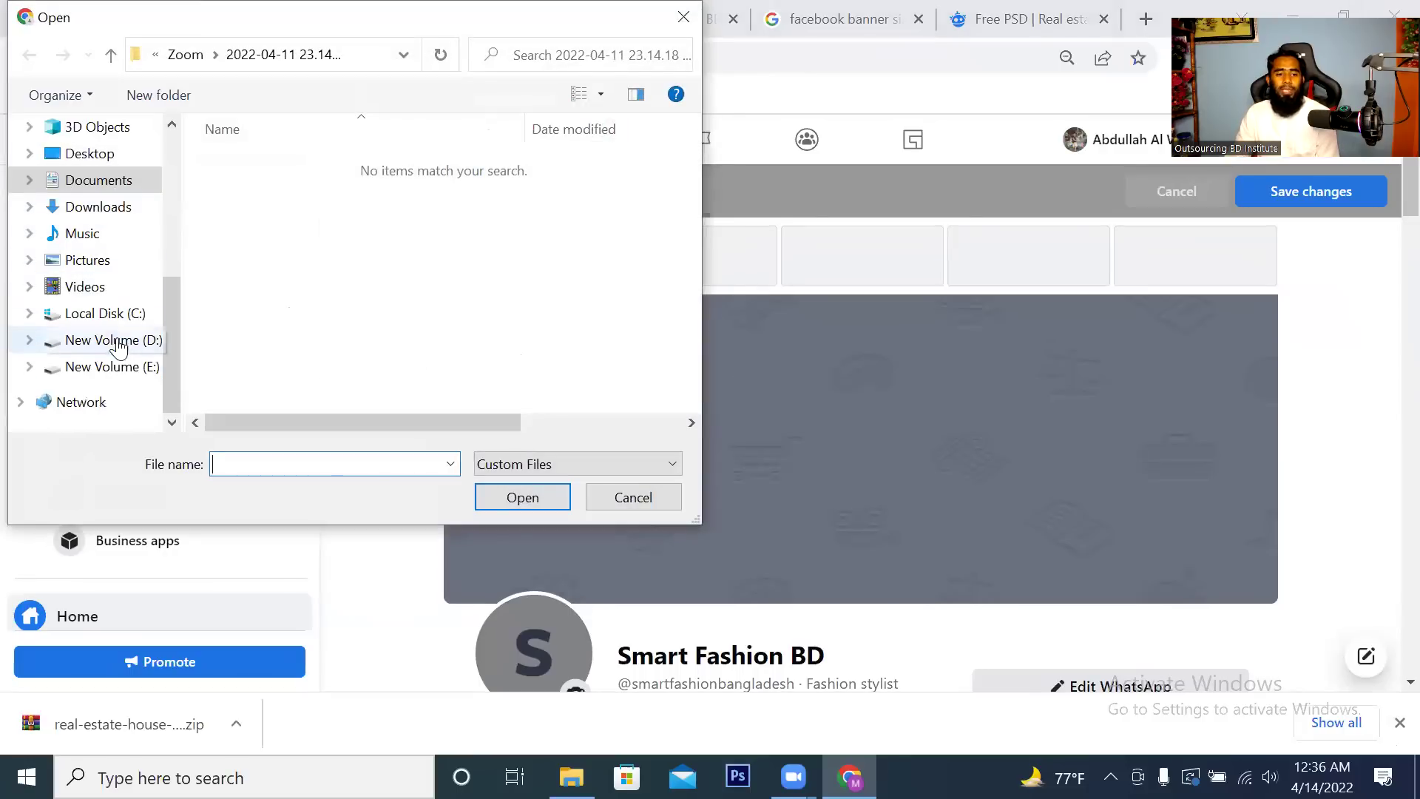
click(93, 156)
scroll(443, 311, down, 1)
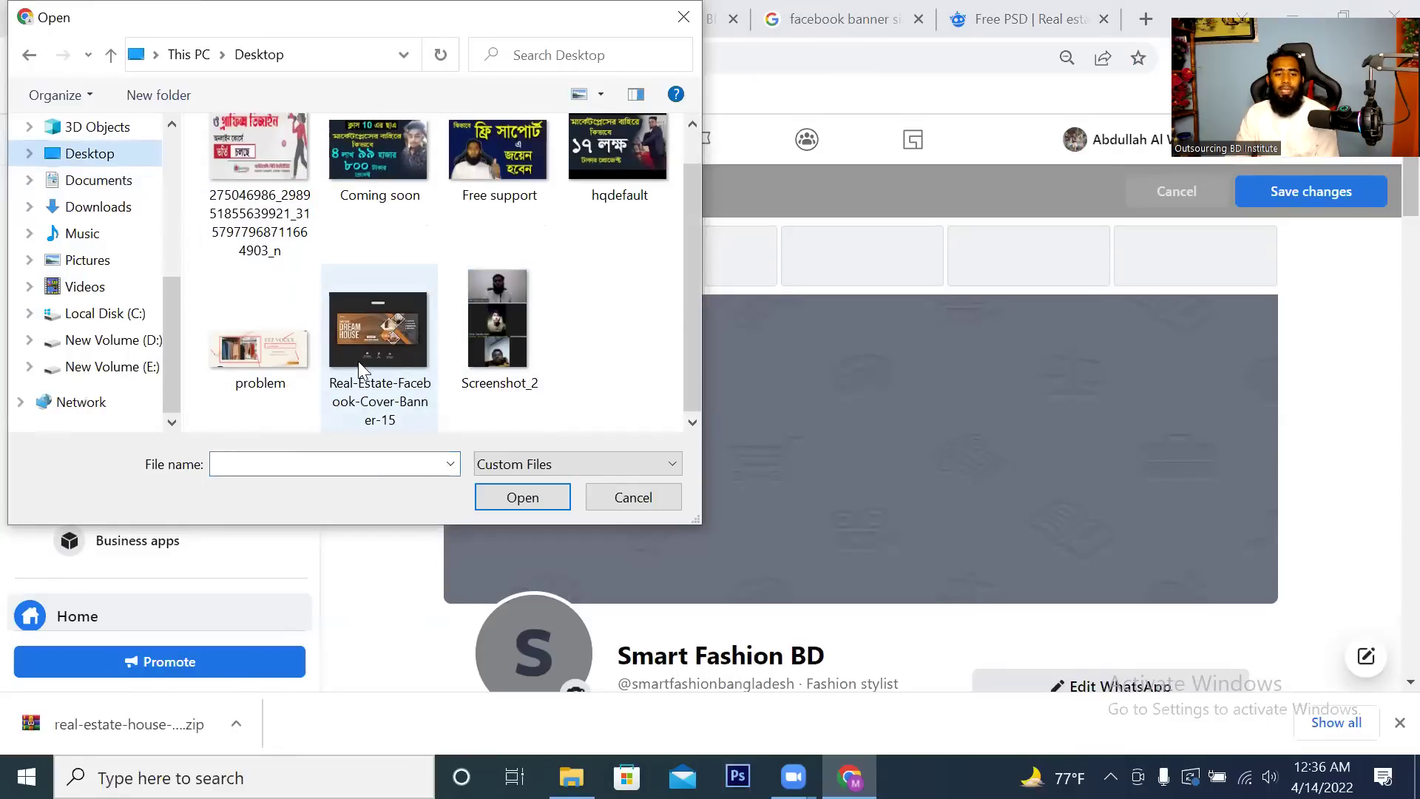
click(354, 347)
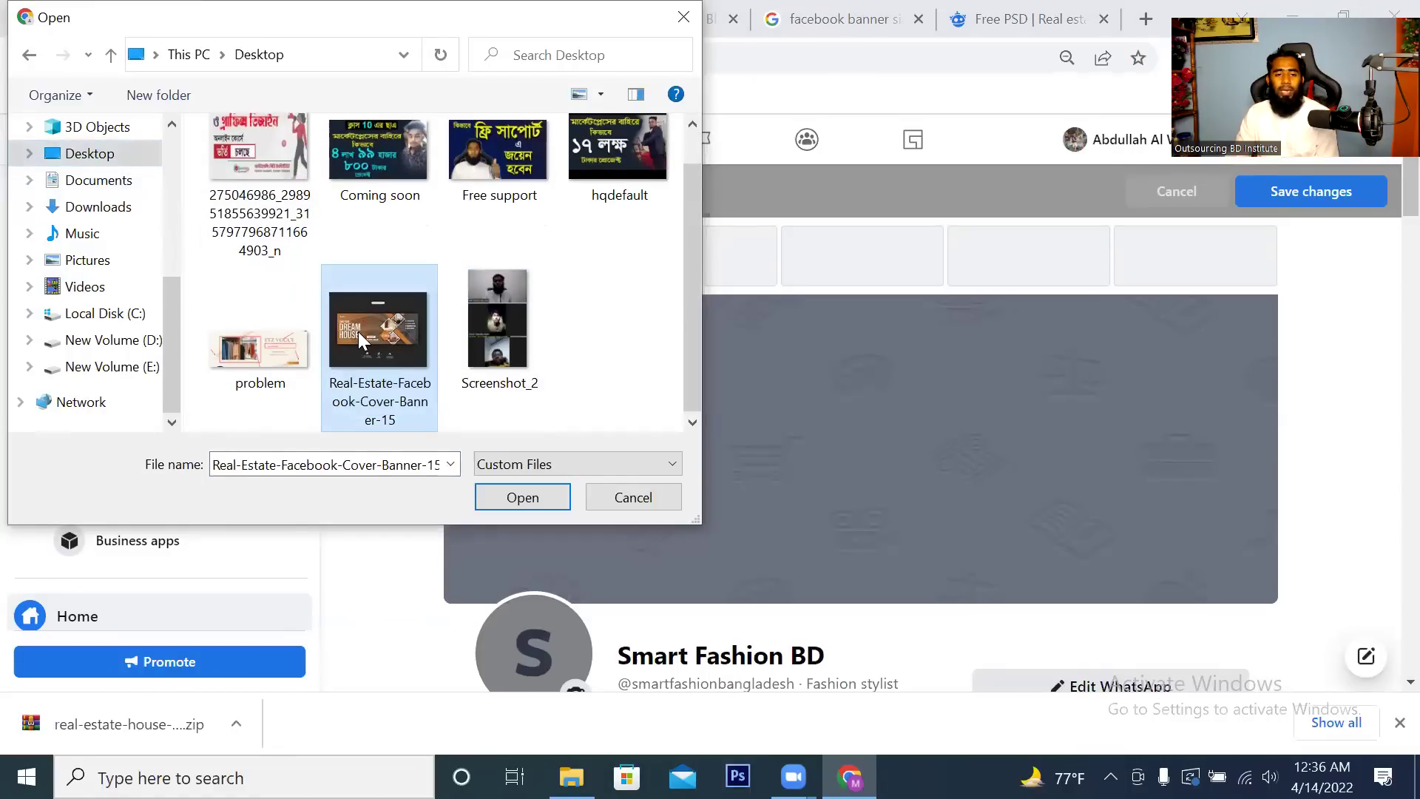
click(500, 494)
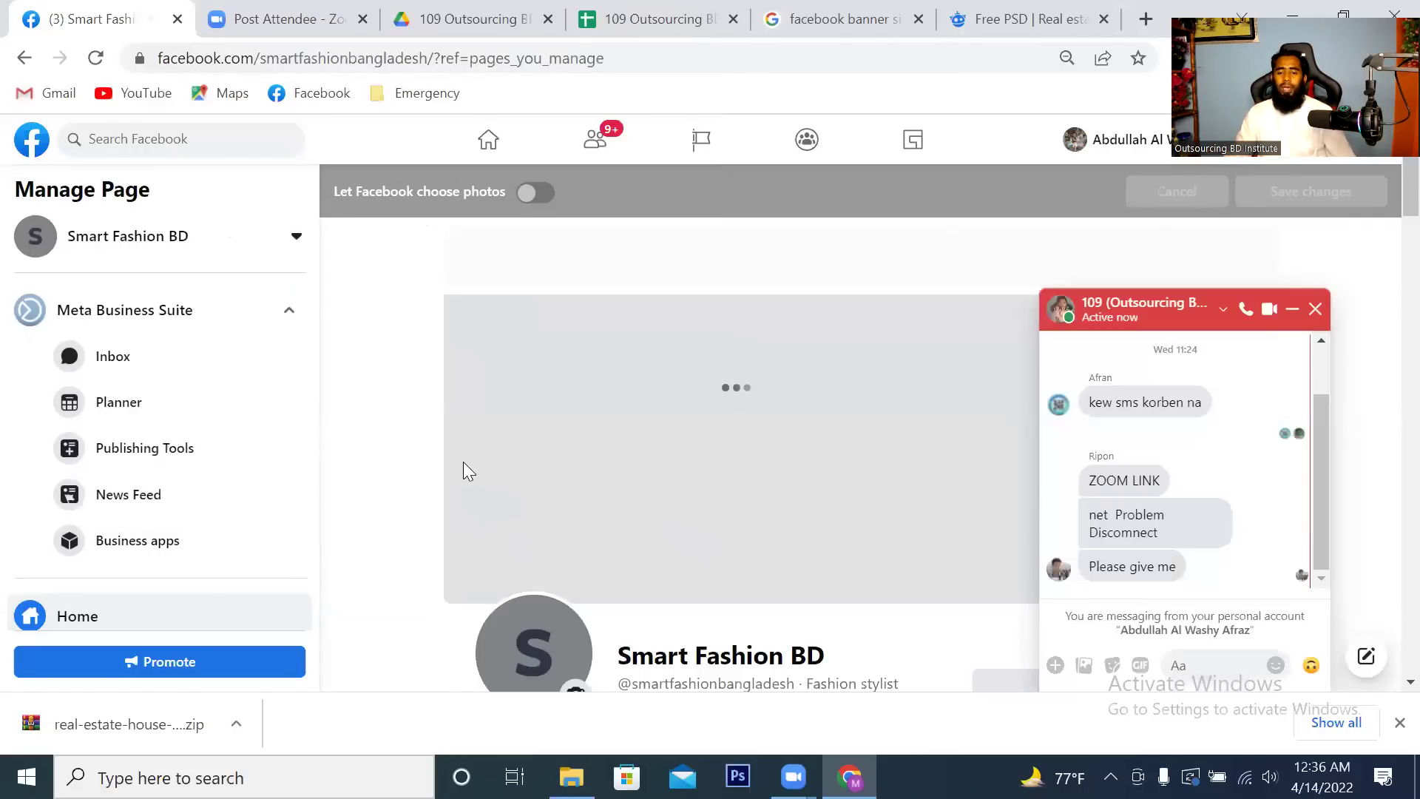
click(1315, 308)
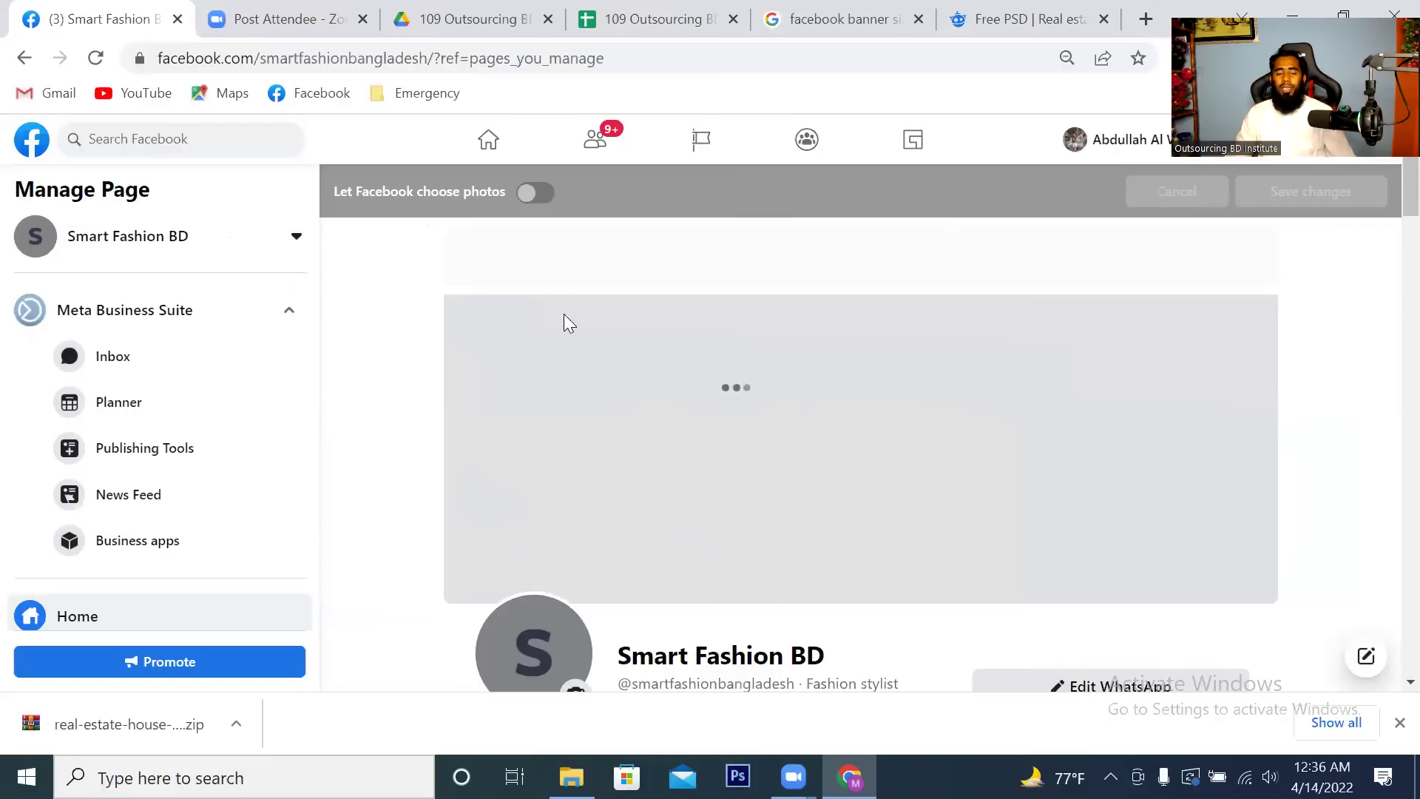
scroll(749, 411, down, 3)
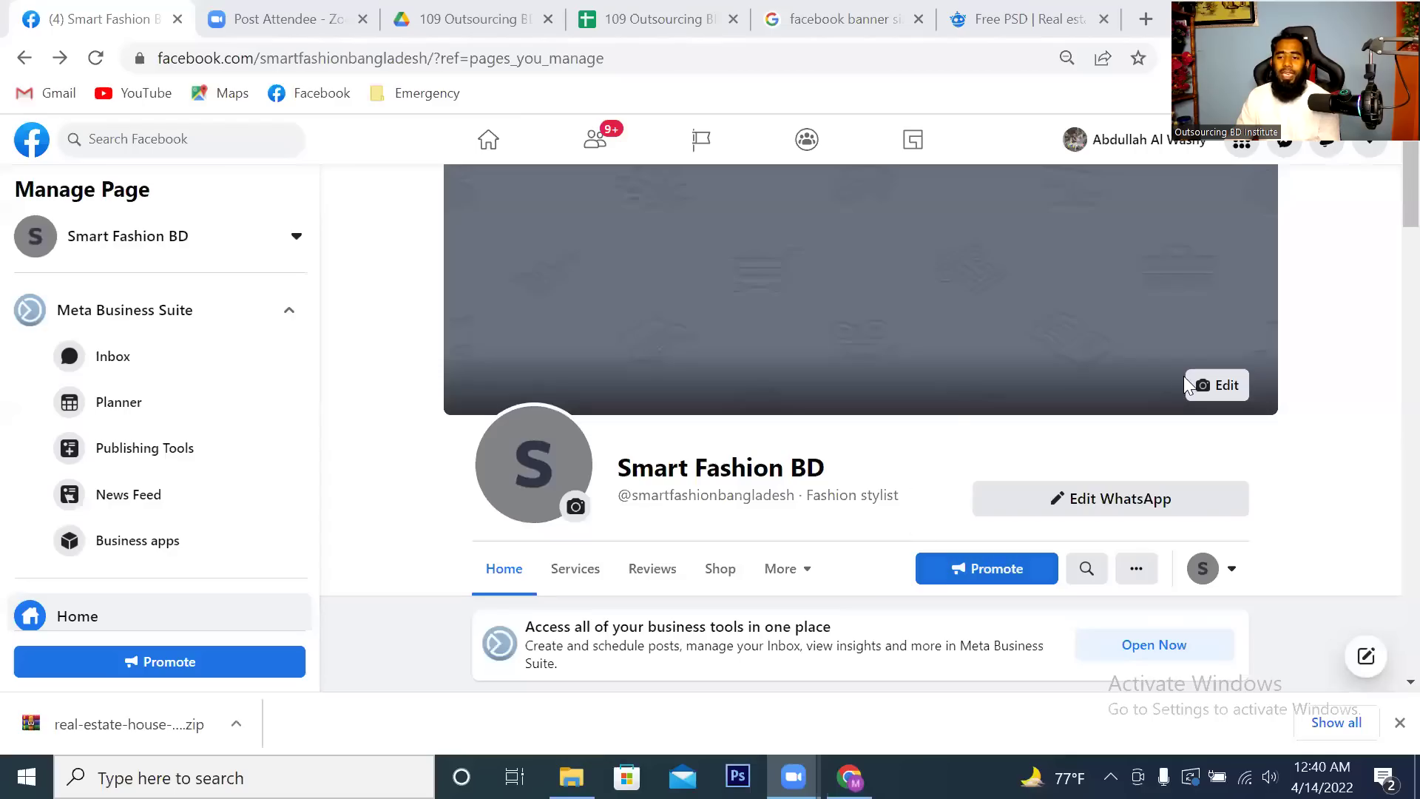
Create a new cover slideshow and upload the ggg image from the Desktop into its first slot.
click(1213, 385)
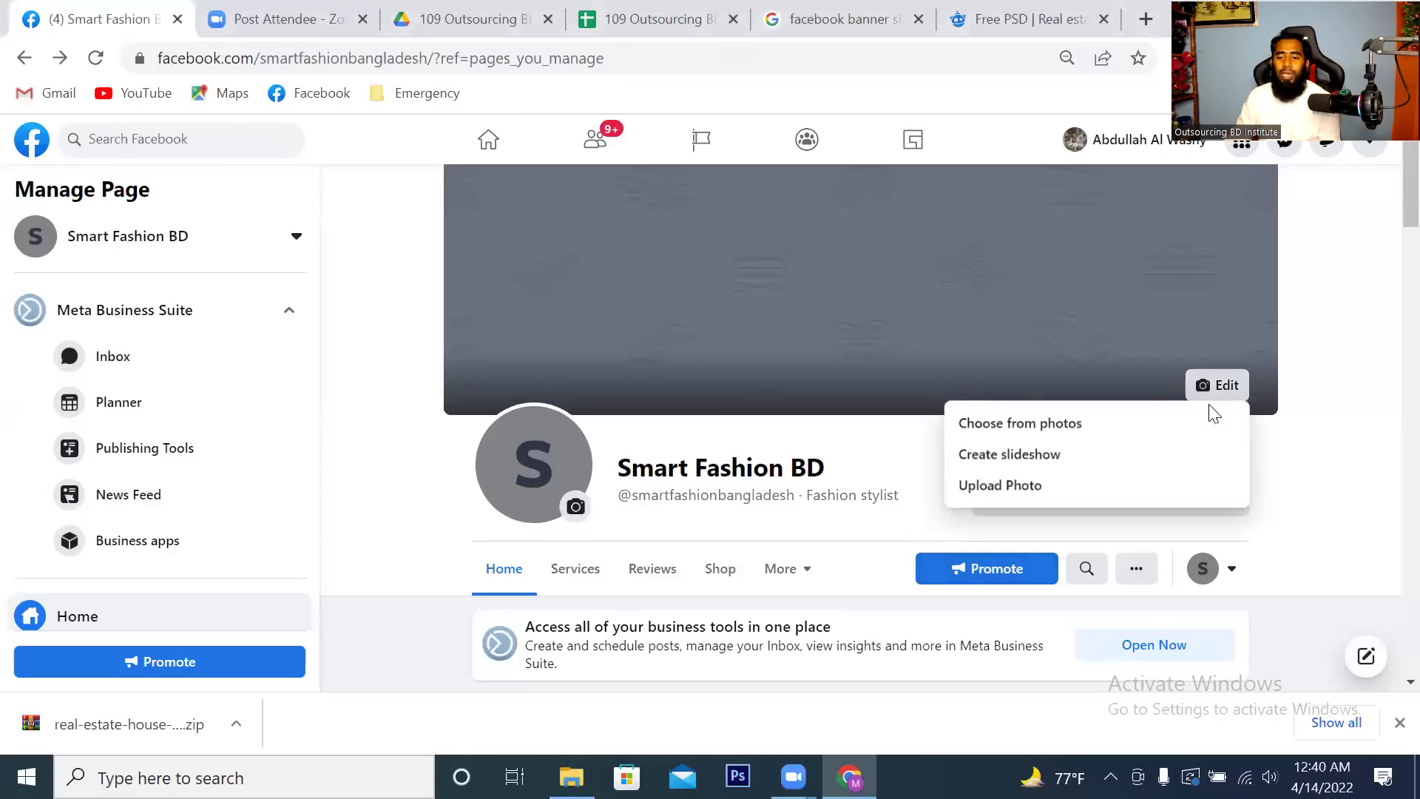
click(995, 456)
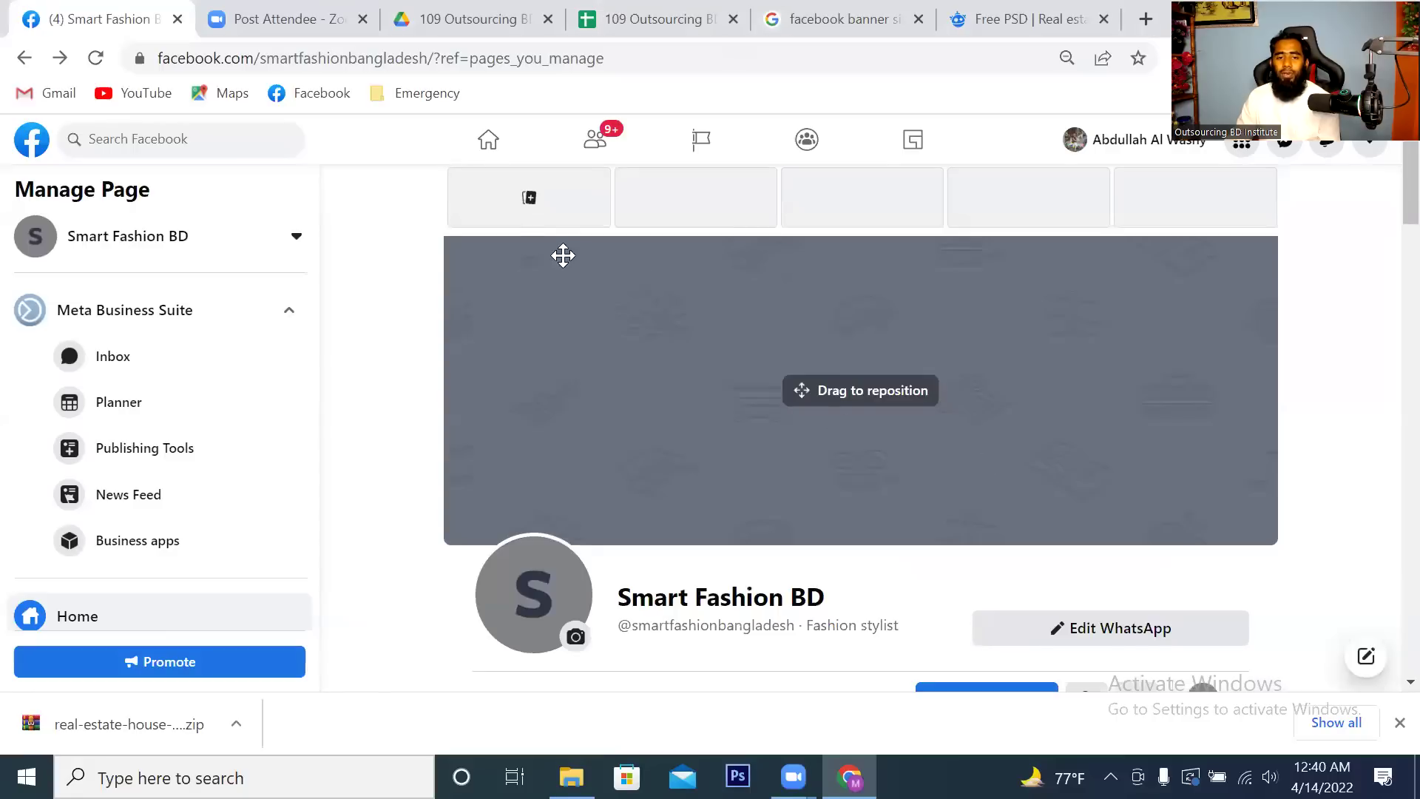
click(531, 209)
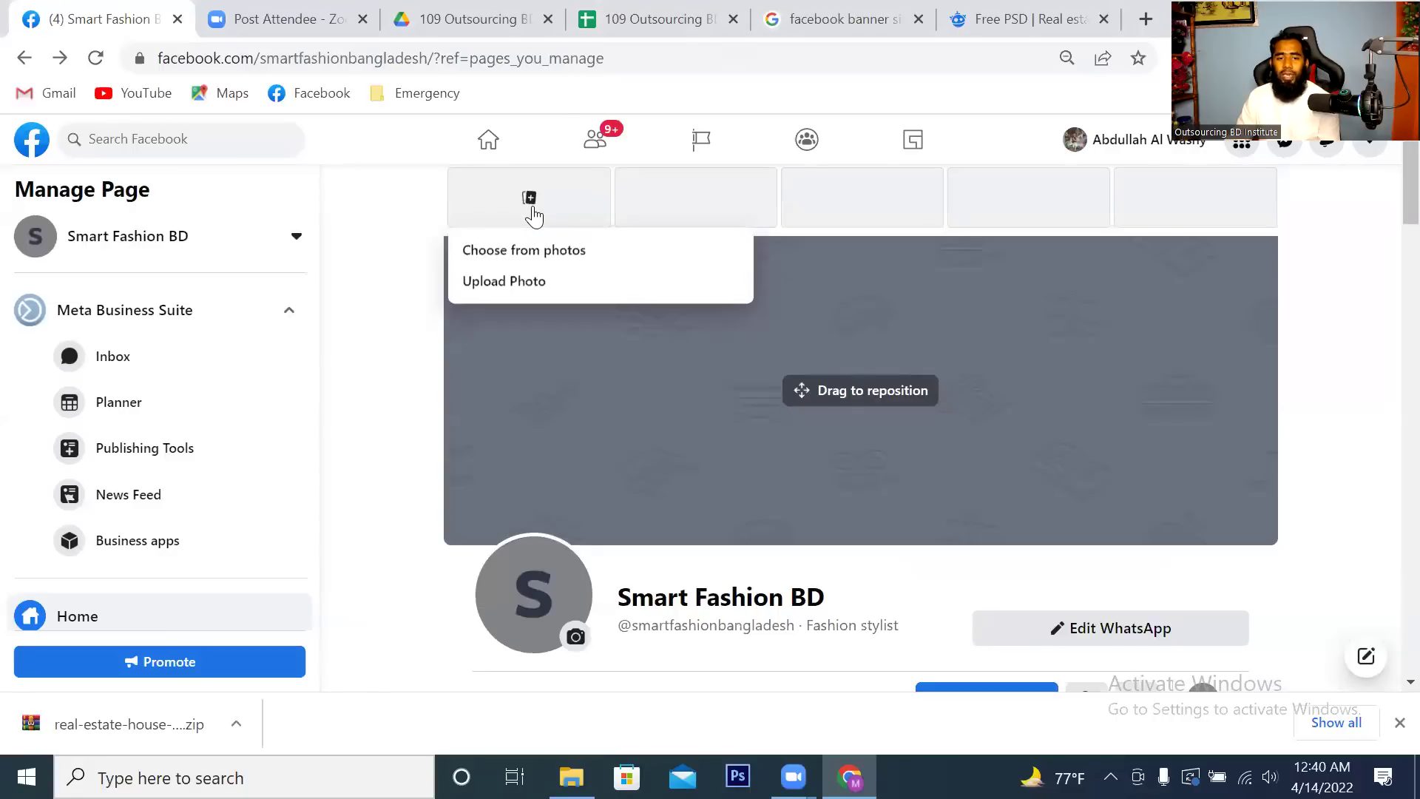
click(521, 278)
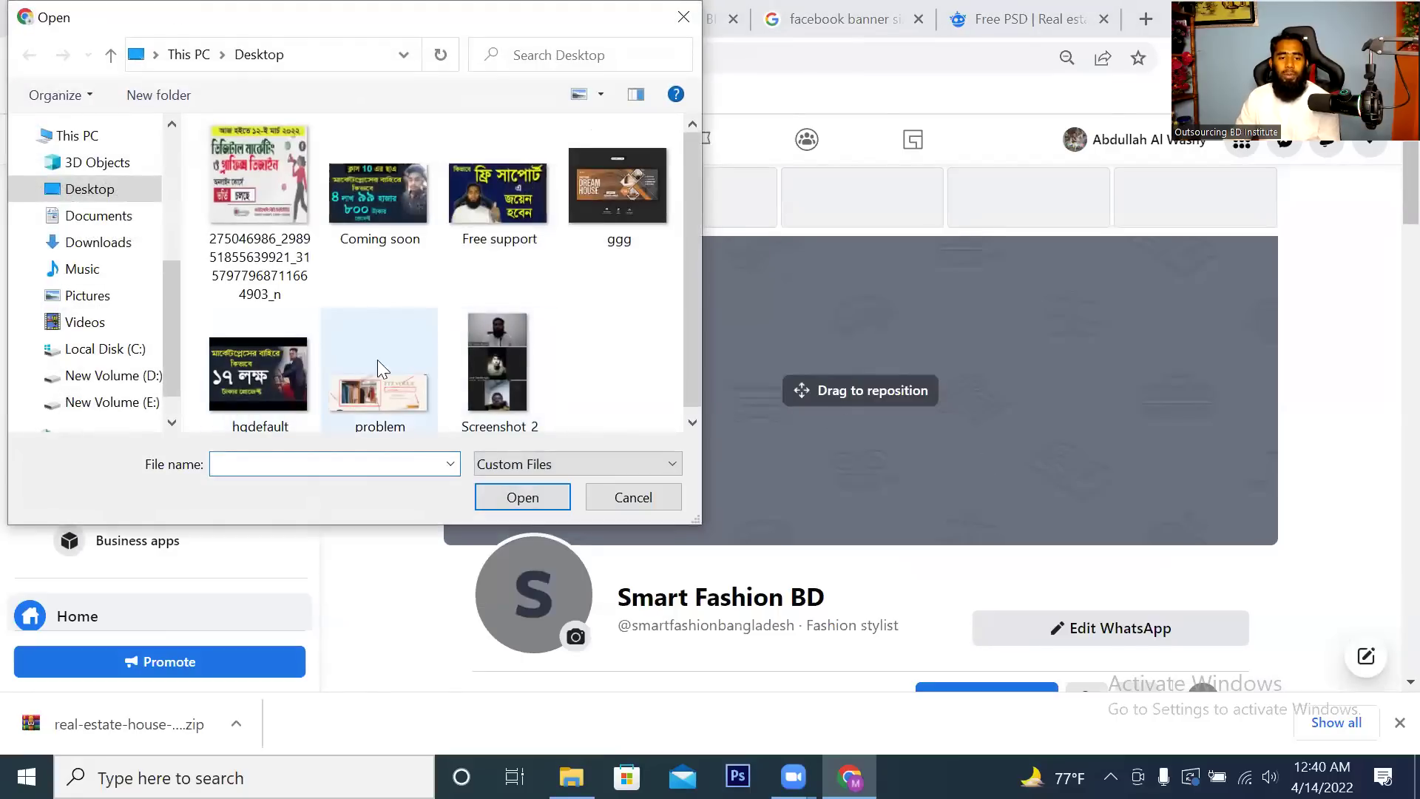
click(629, 185)
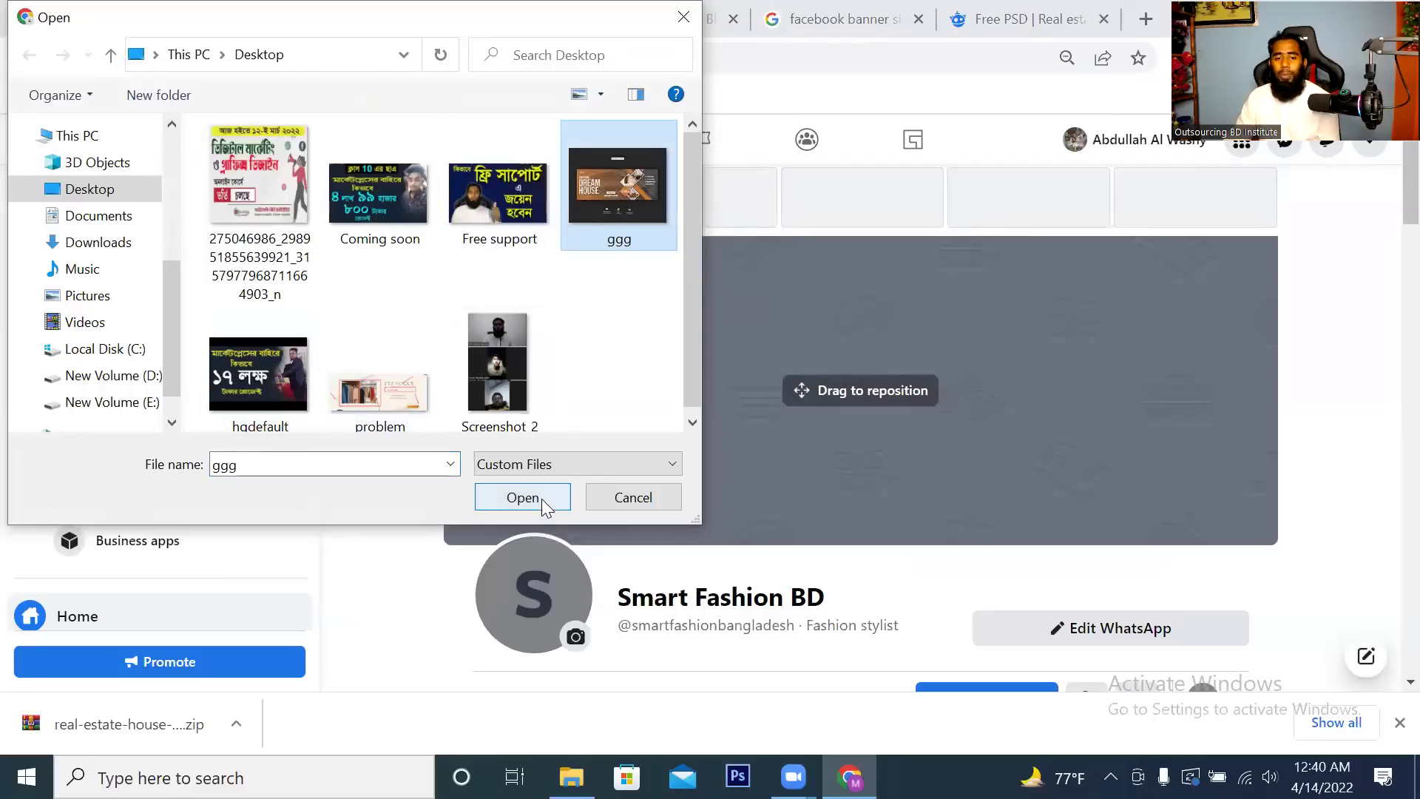
click(542, 498)
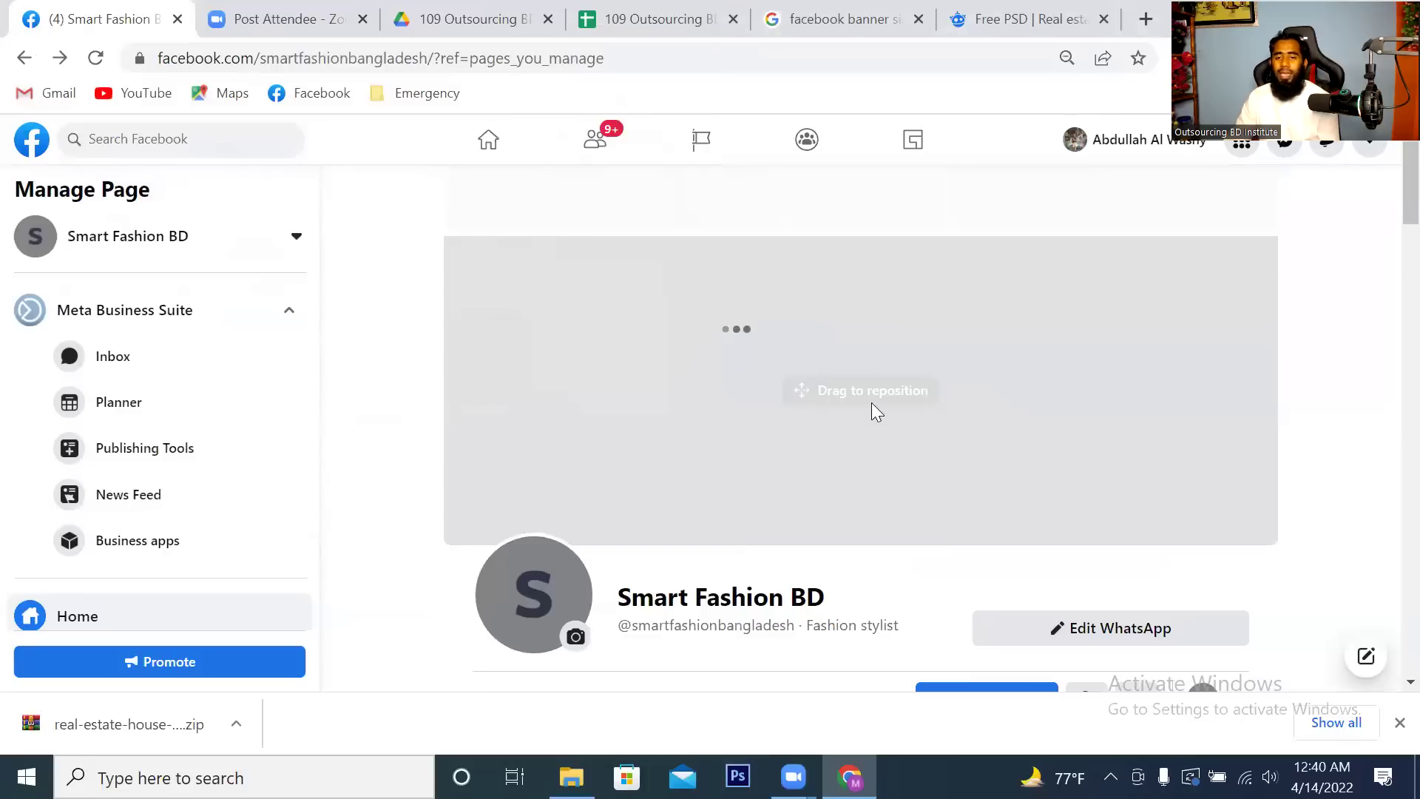
Switch to the Desktop folder in File Explorer and open ggg with Paint.
click(492, 148)
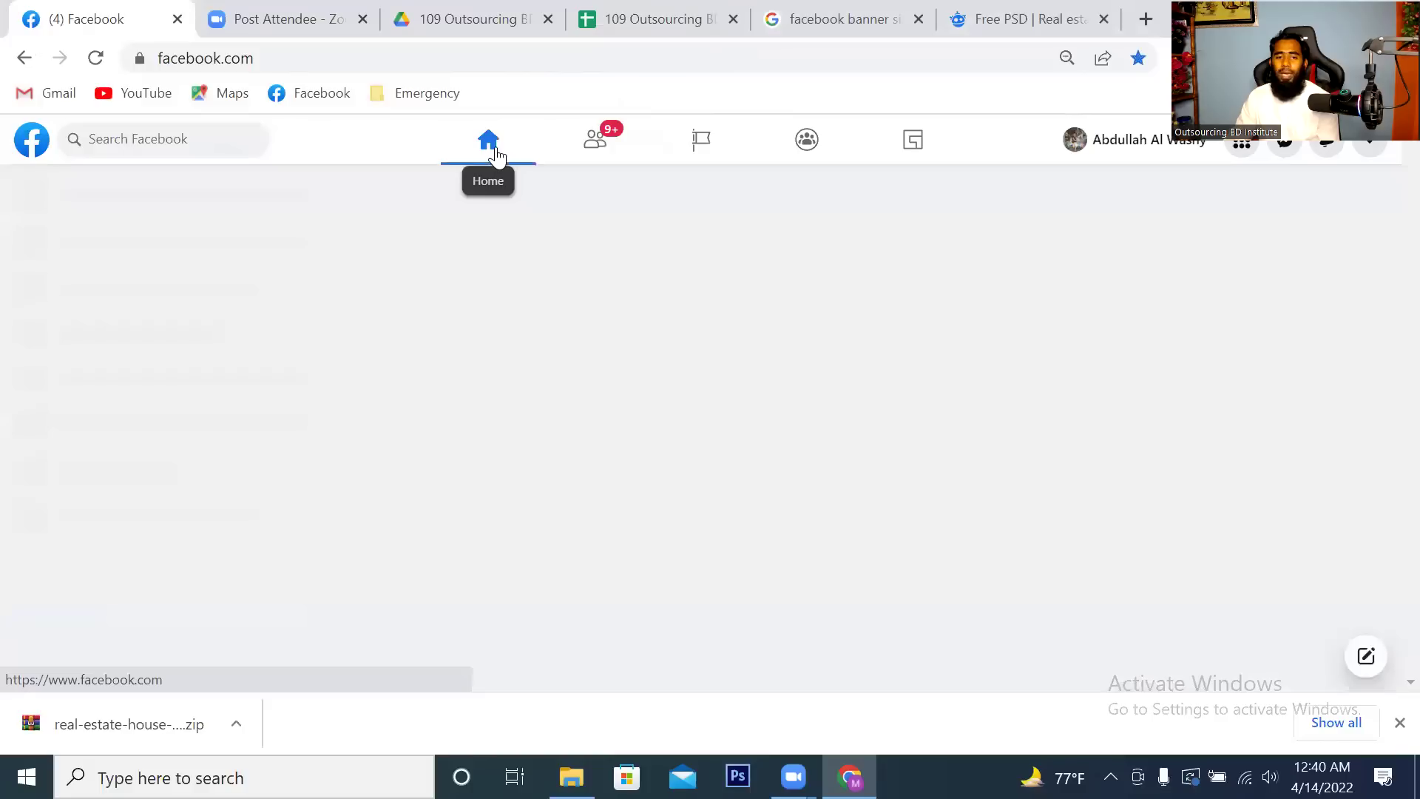
key(alt+Tab)
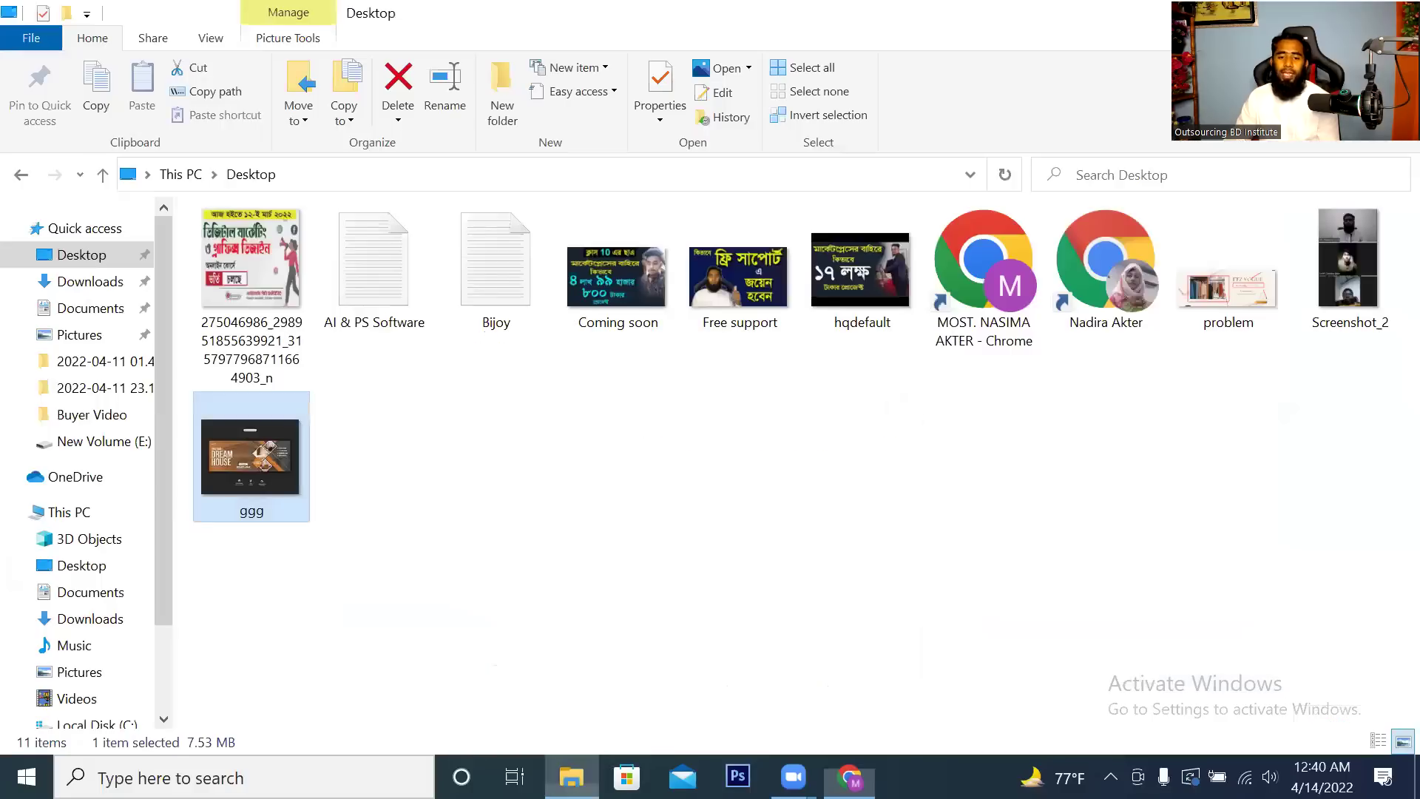
drag(288, 464, 325, 477)
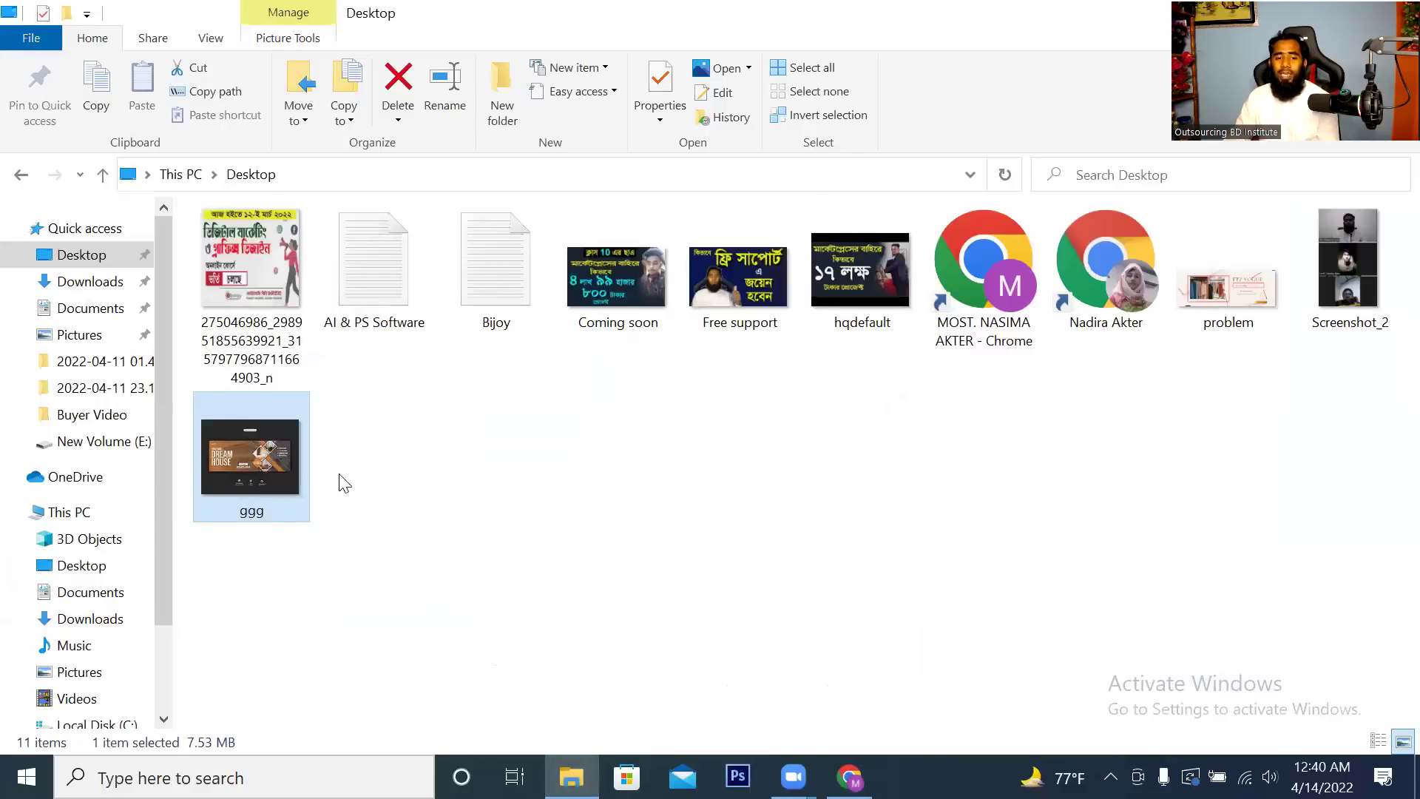
click(415, 460)
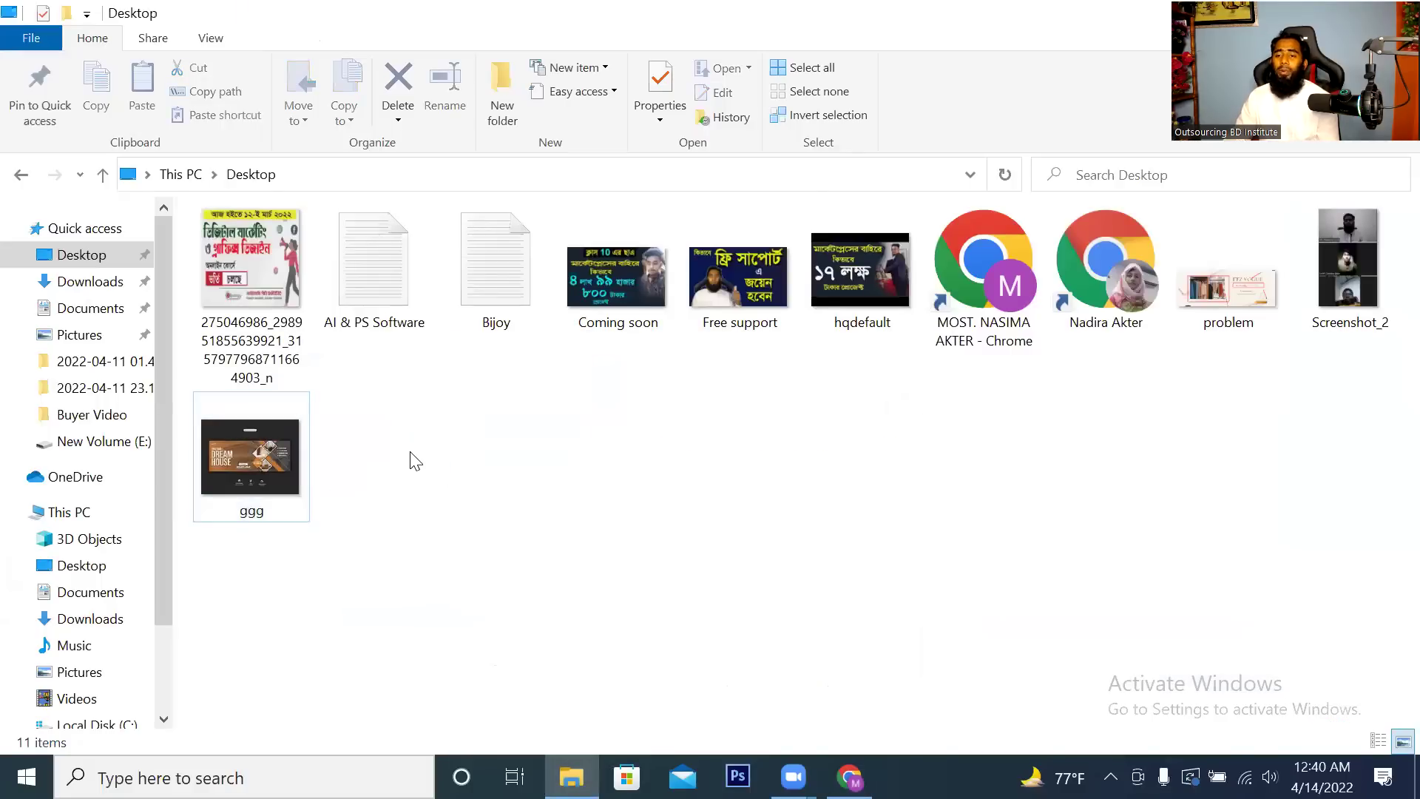
right_click(255, 447)
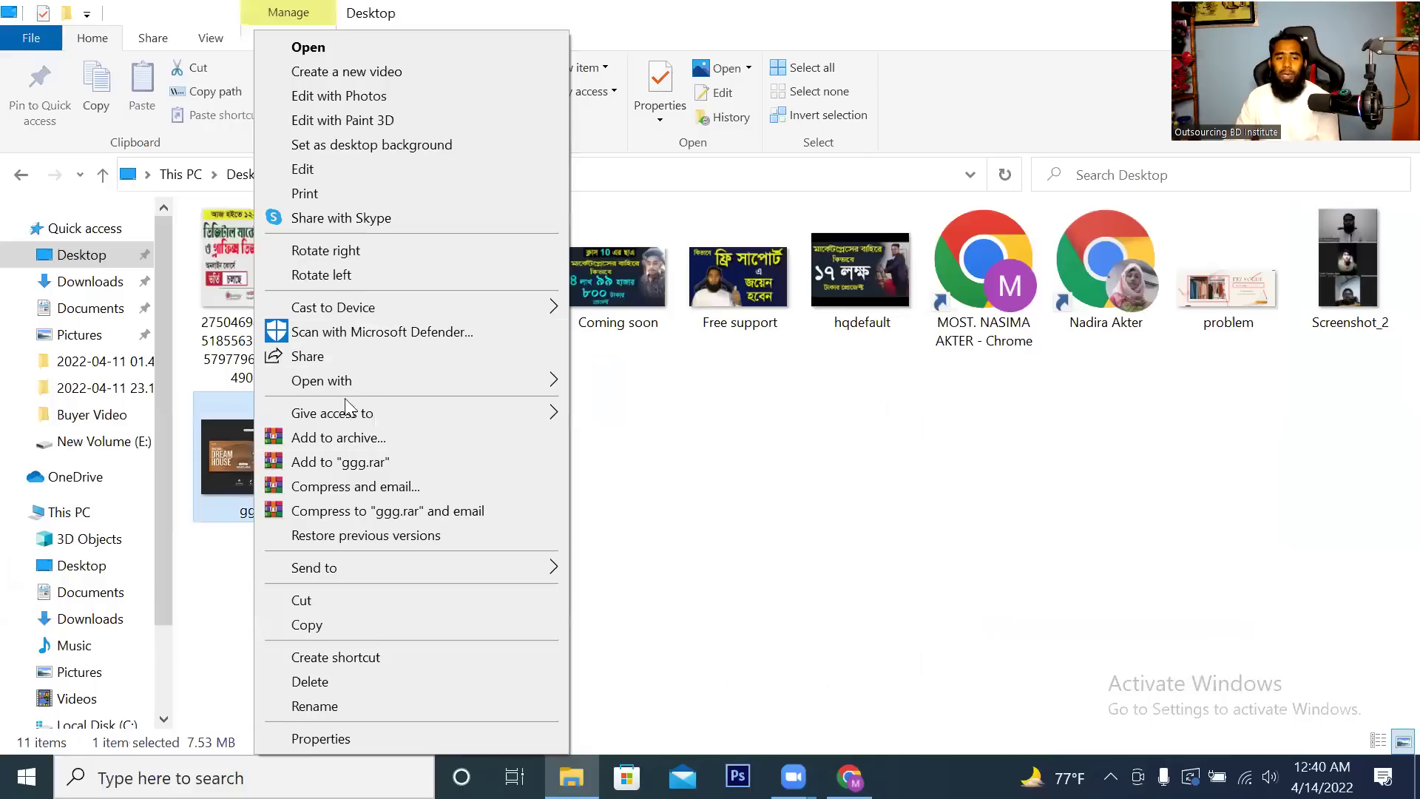
mouse_move(436, 379)
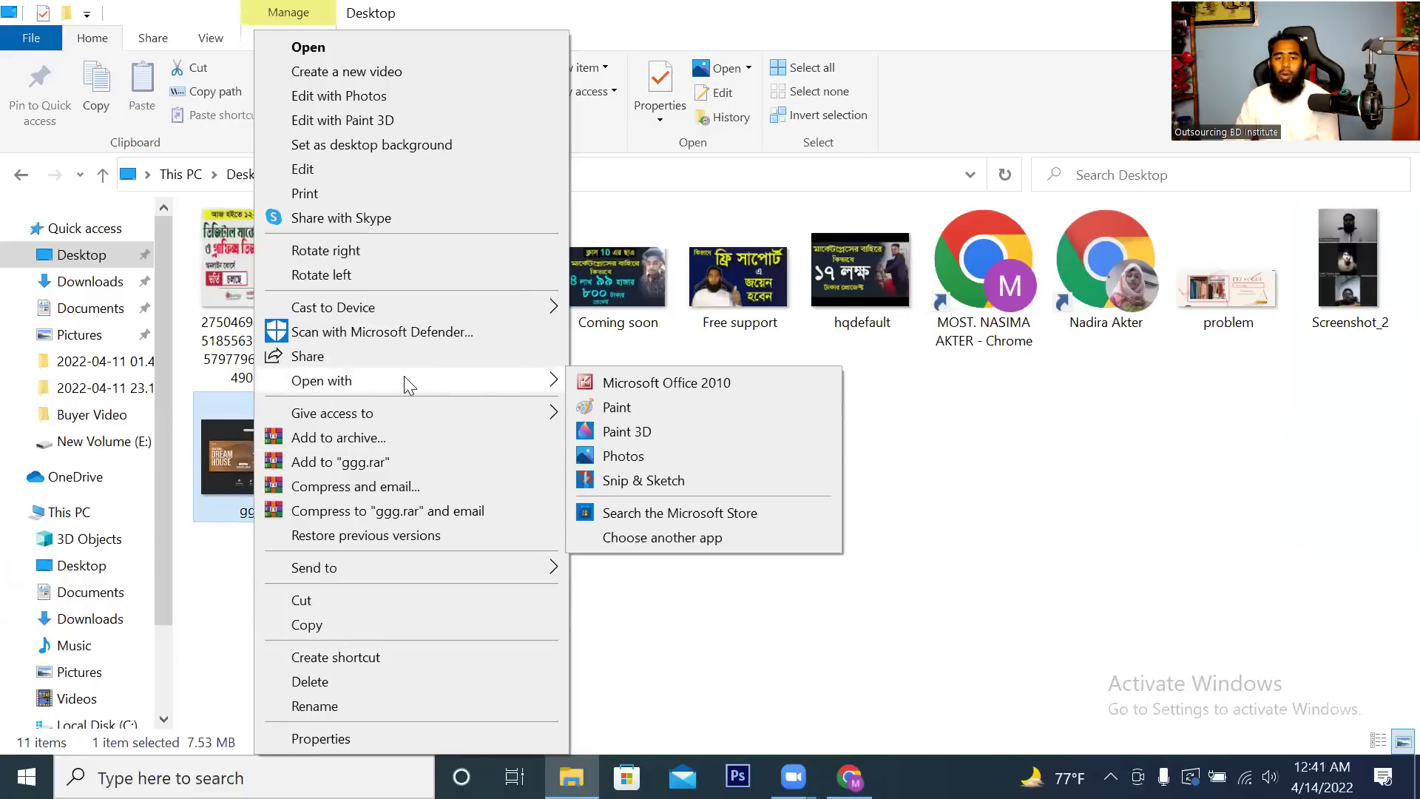
click(611, 409)
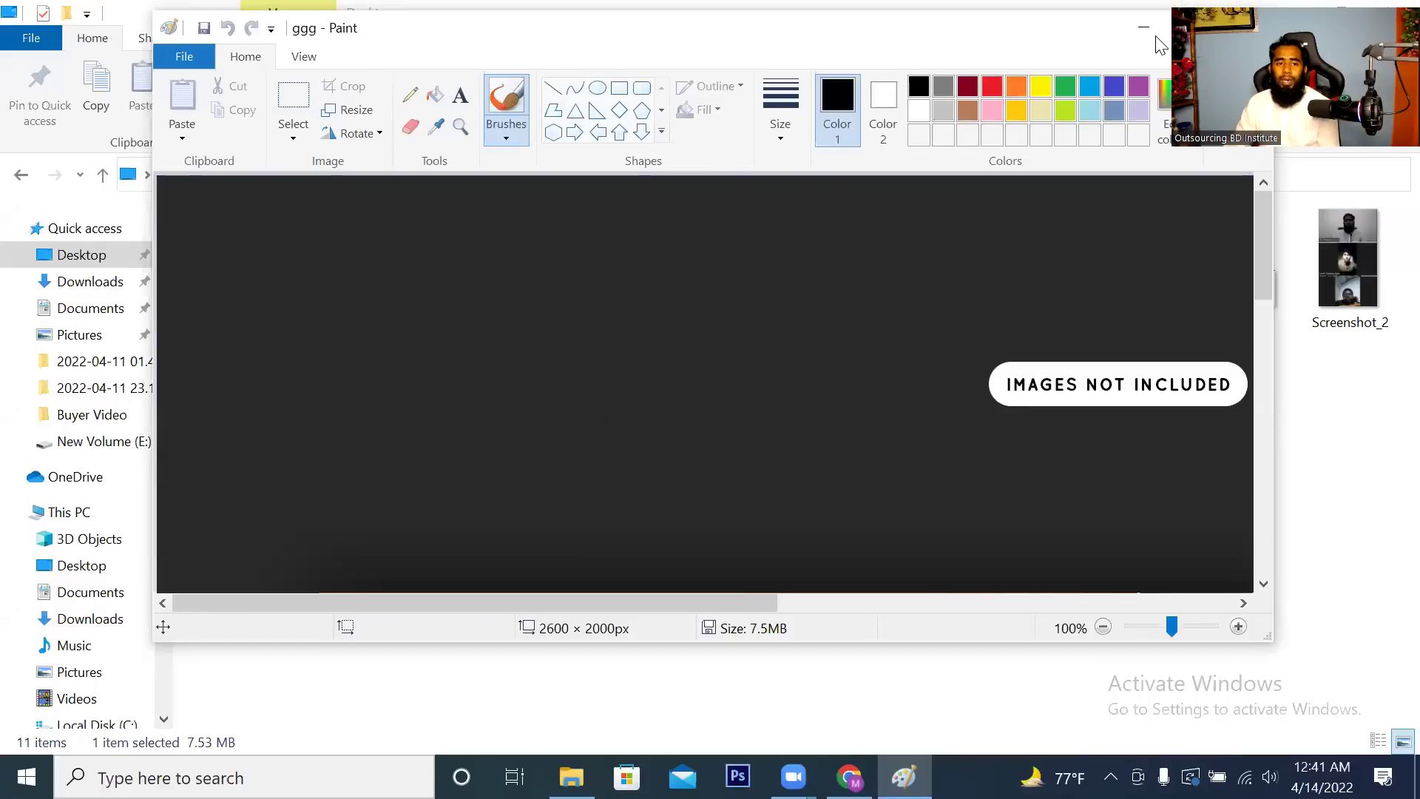
In Resize and Skew, switch to pixels and try width values 4000, 1 and 820.
click(354, 109)
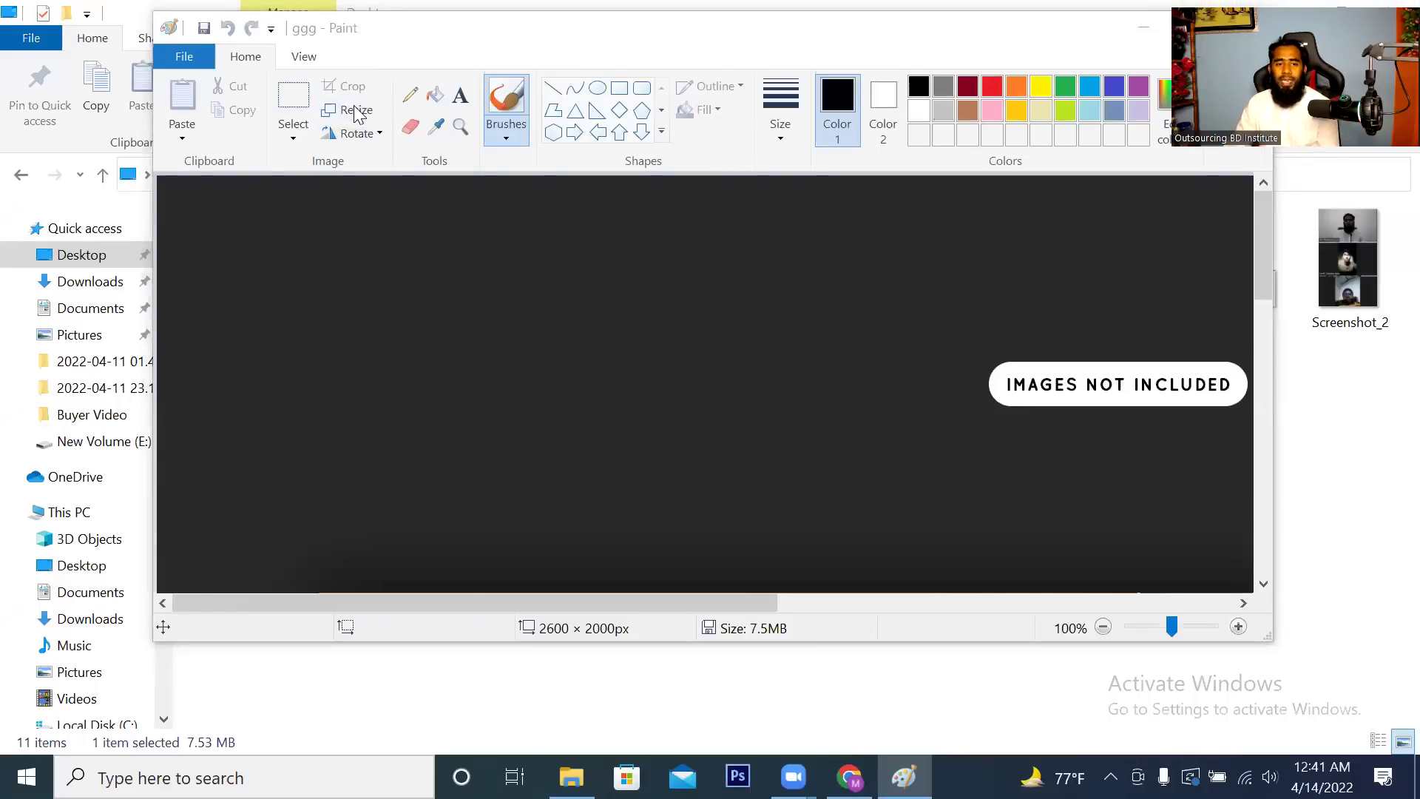
click(386, 208)
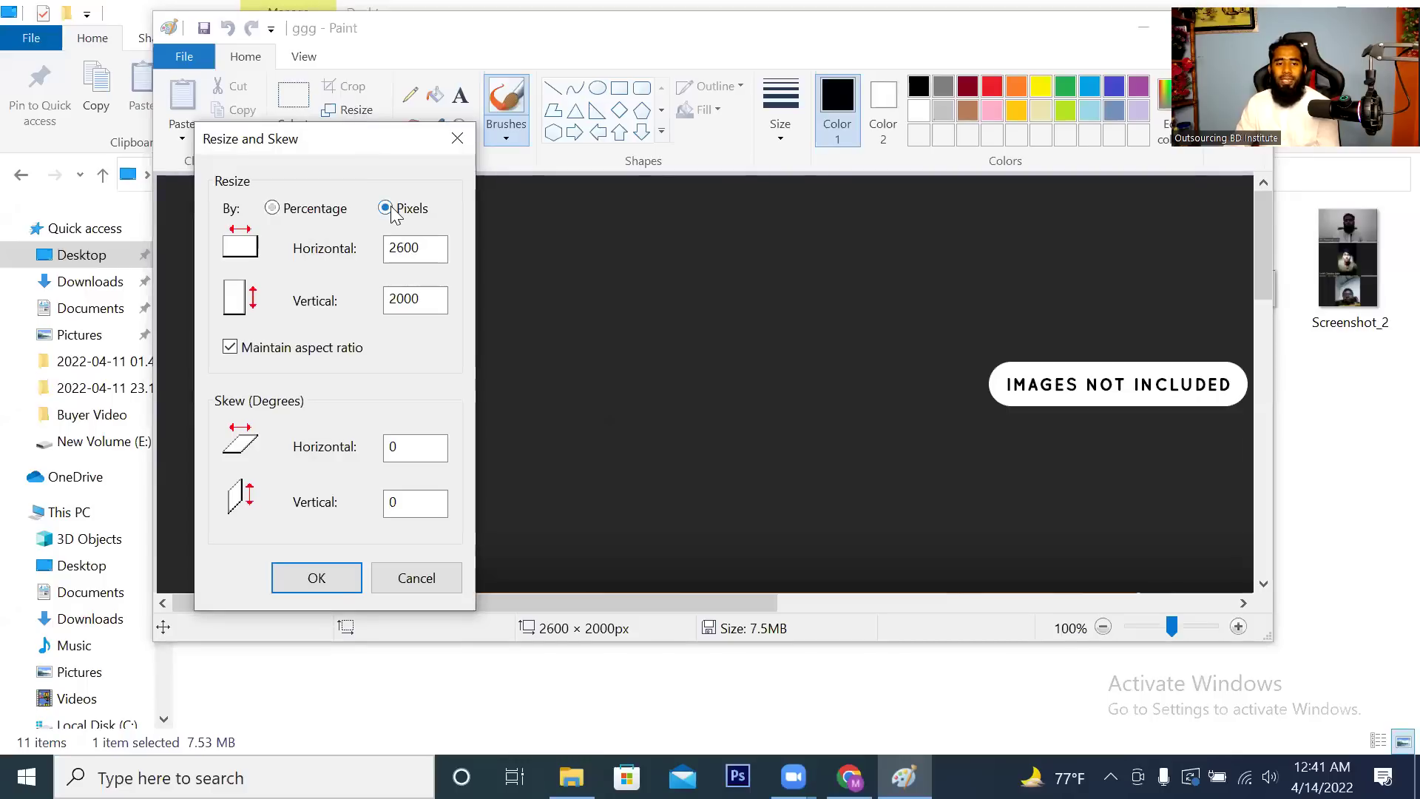
double_click(434, 246)
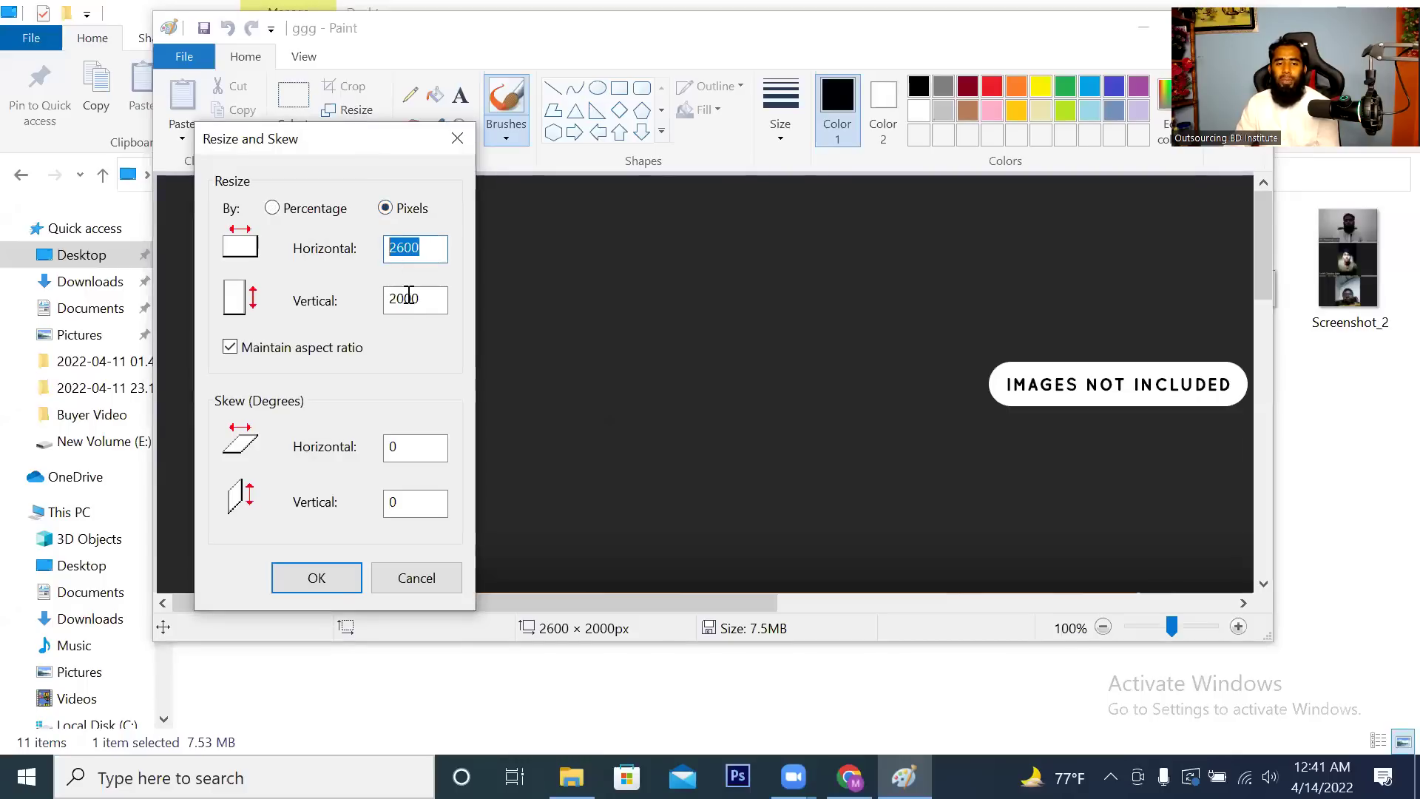
drag(435, 298, 357, 293)
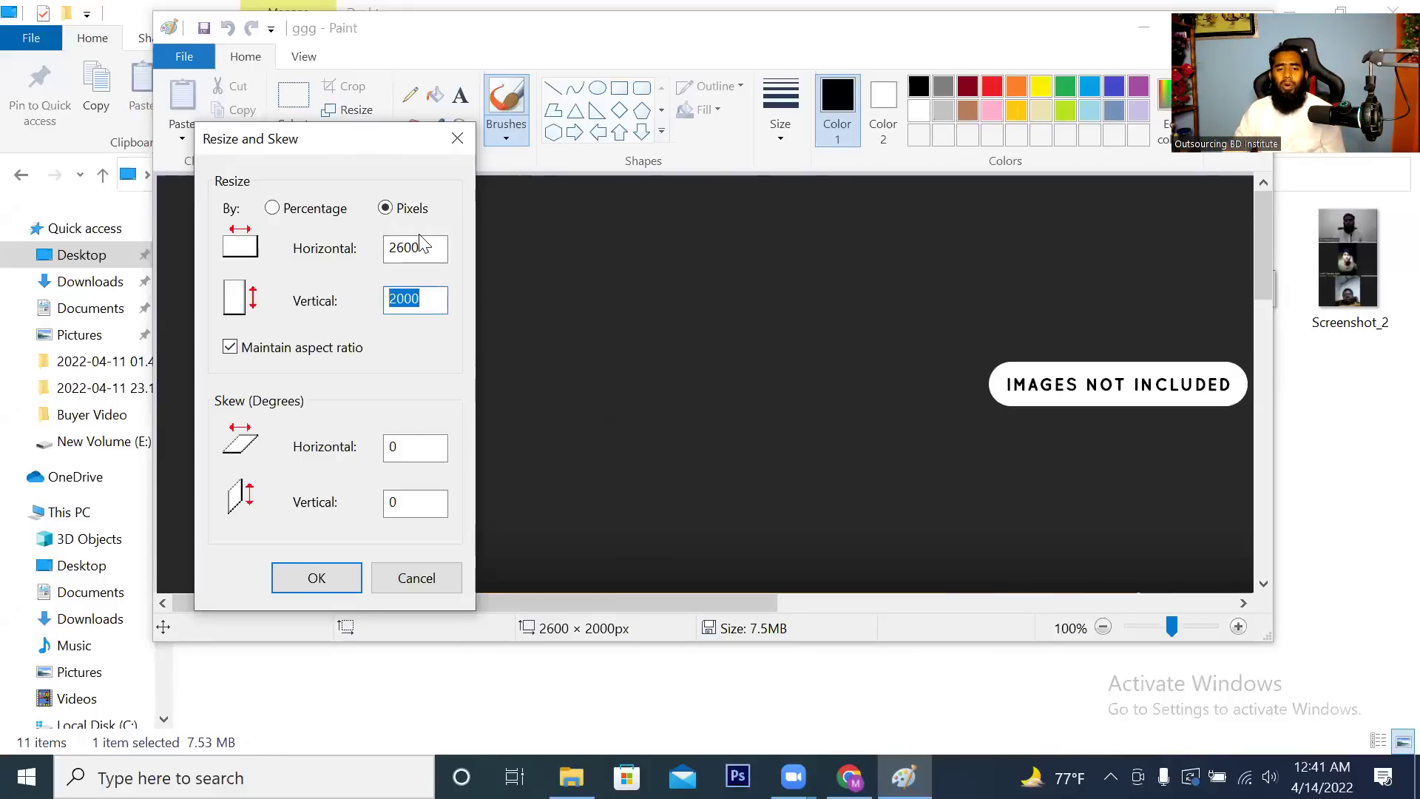
drag(434, 247, 367, 255)
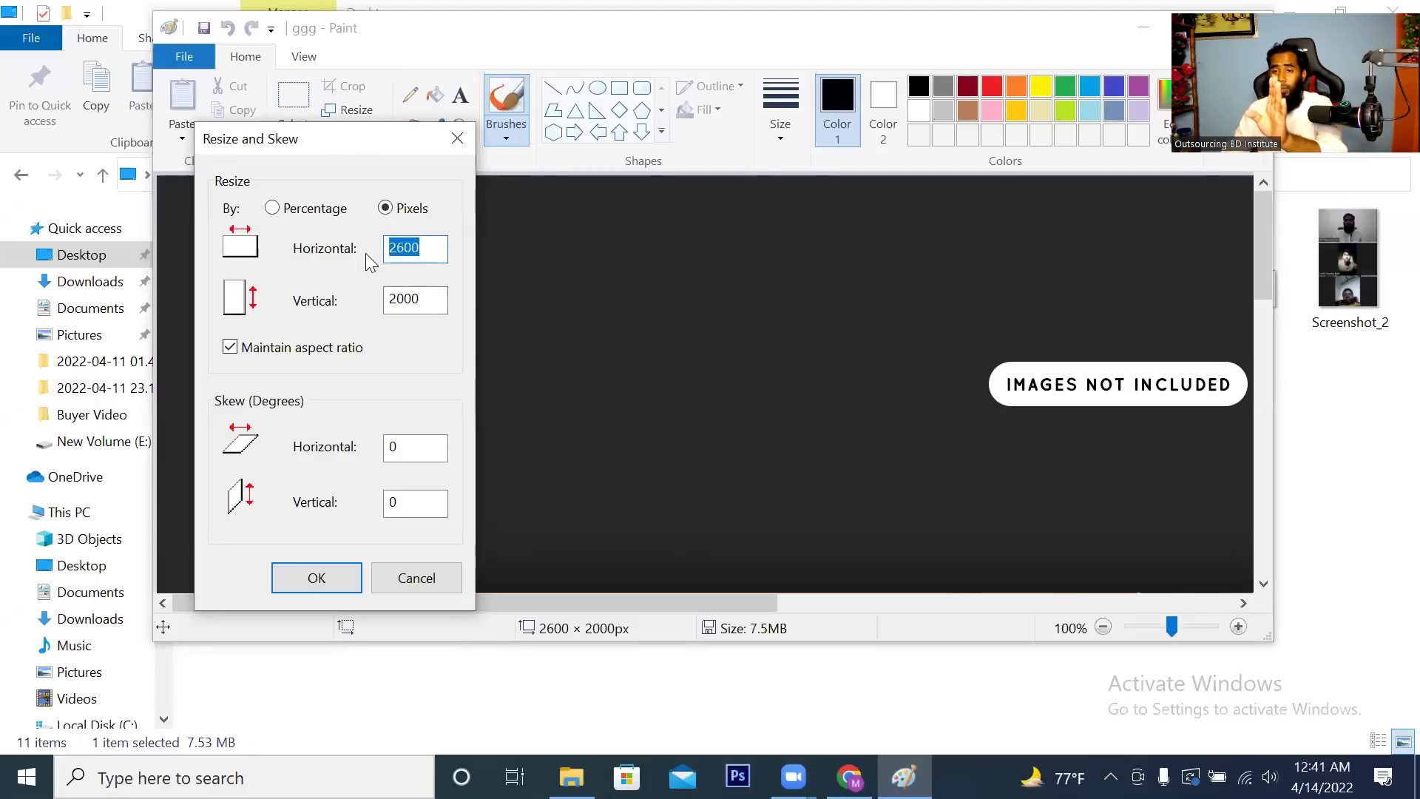
text(4000)
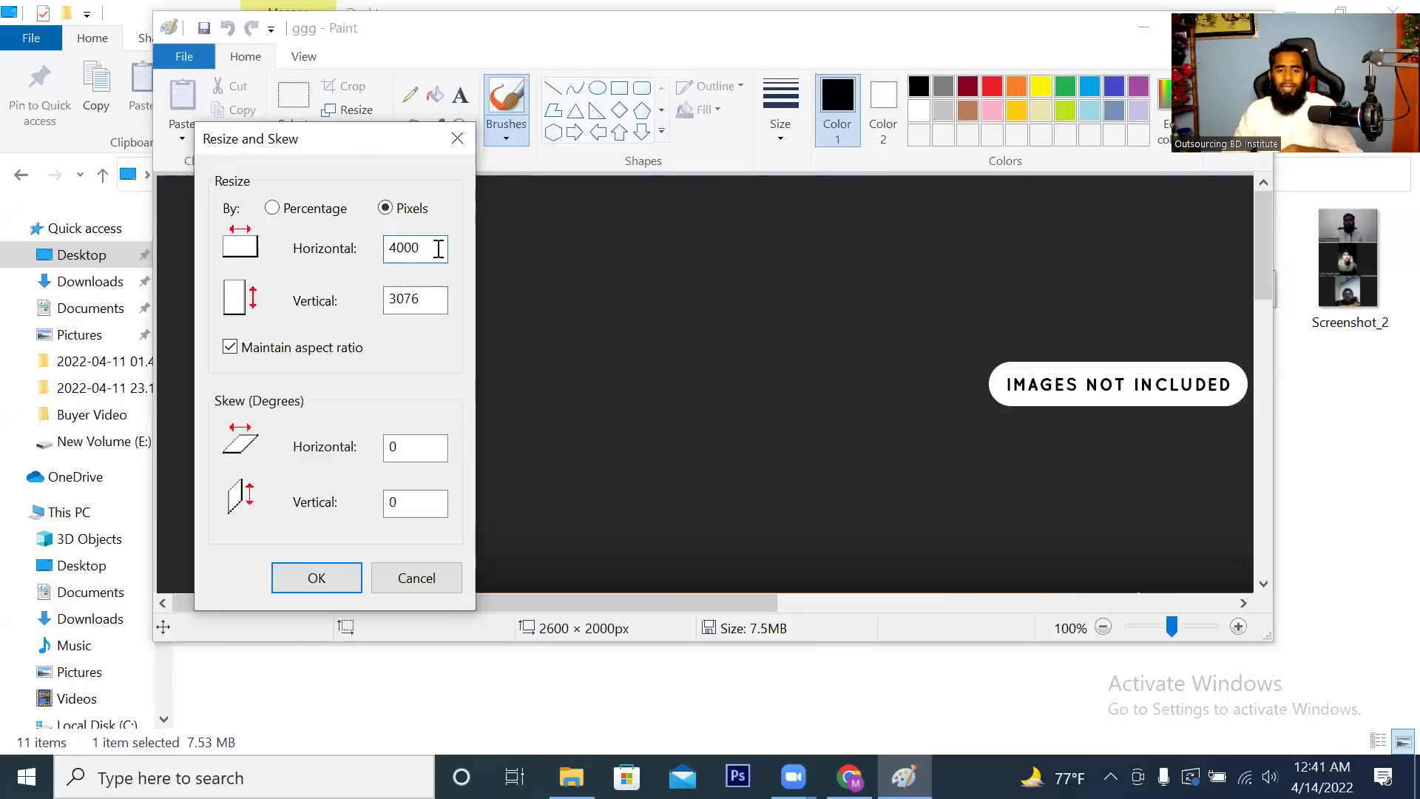
drag(438, 248, 314, 250)
text(1000)
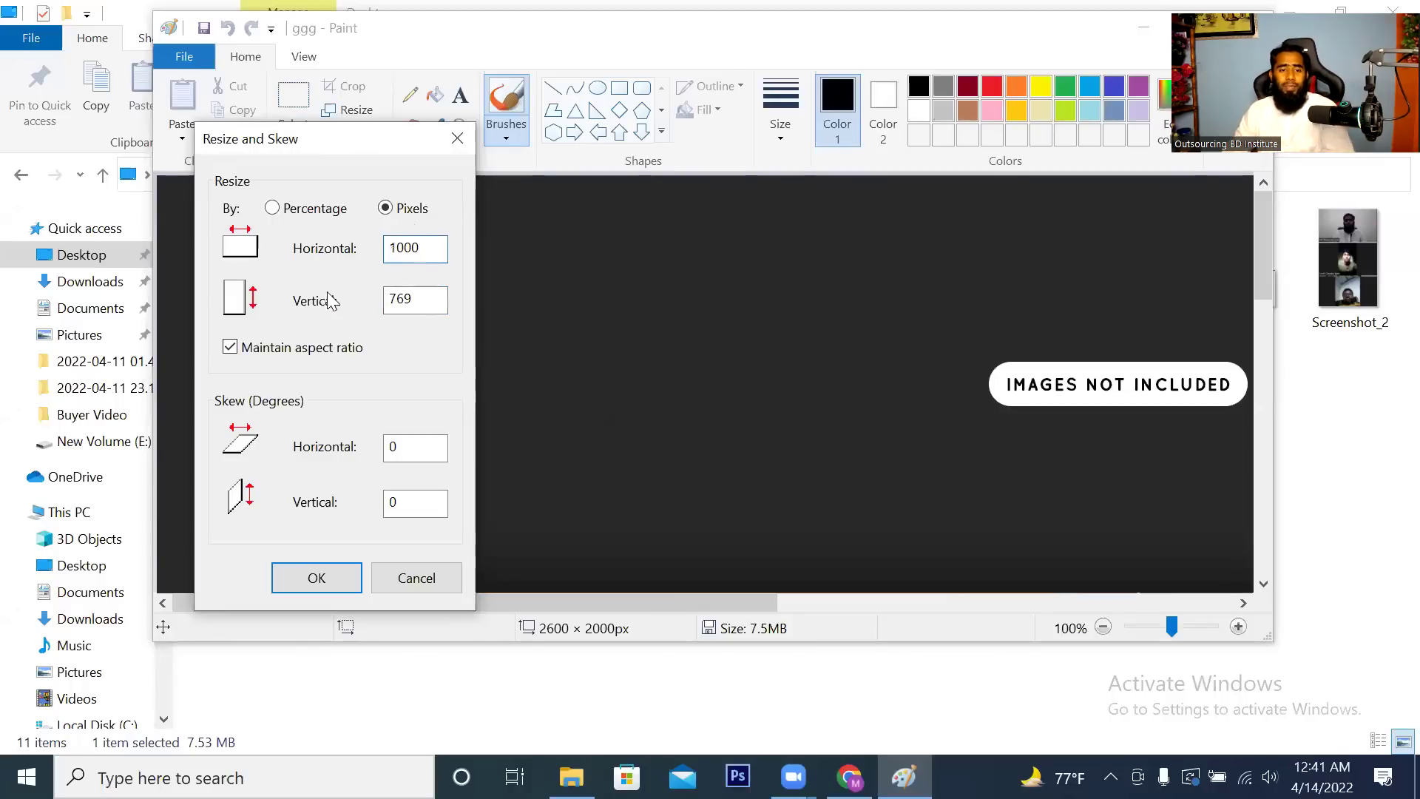
drag(426, 295, 355, 294)
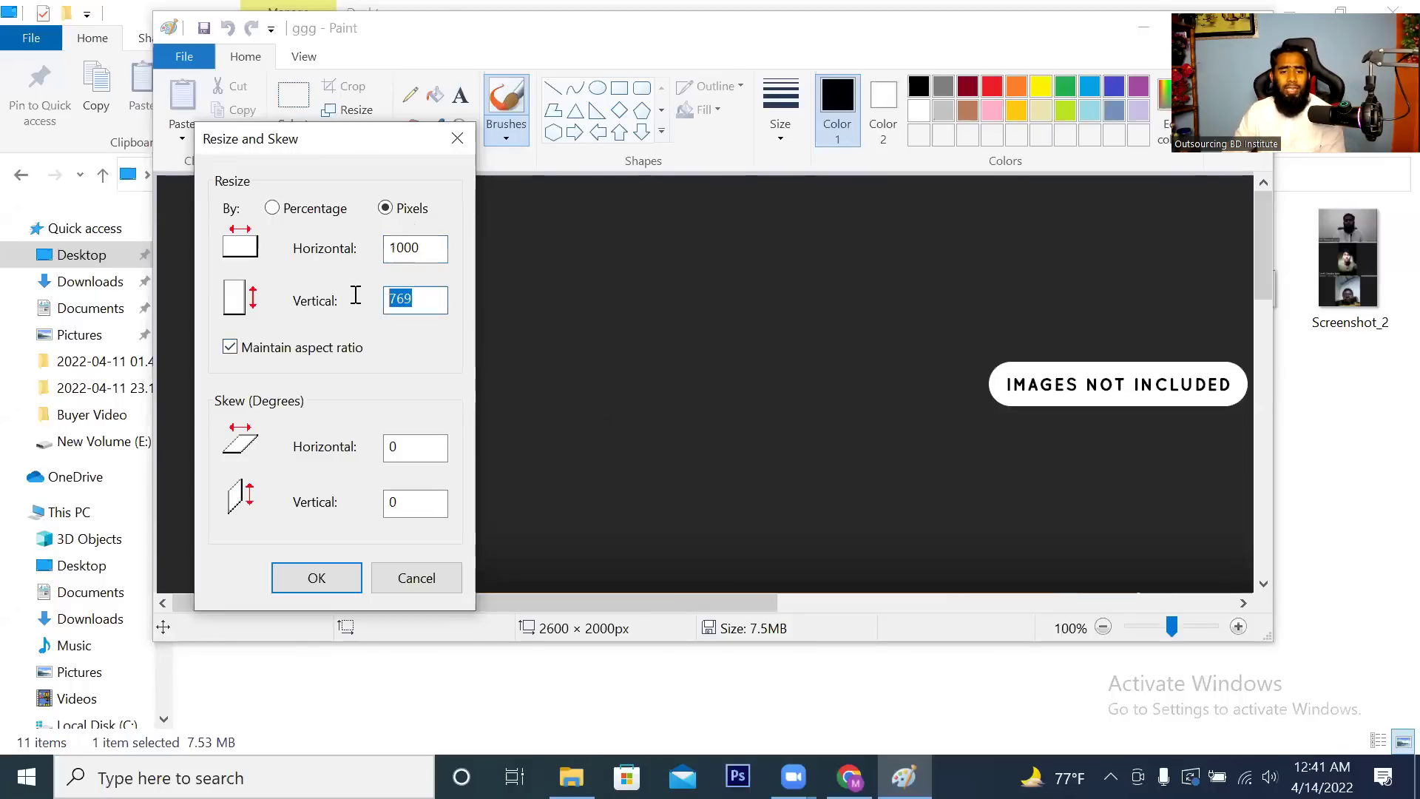
drag(436, 249, 377, 253)
text(820)
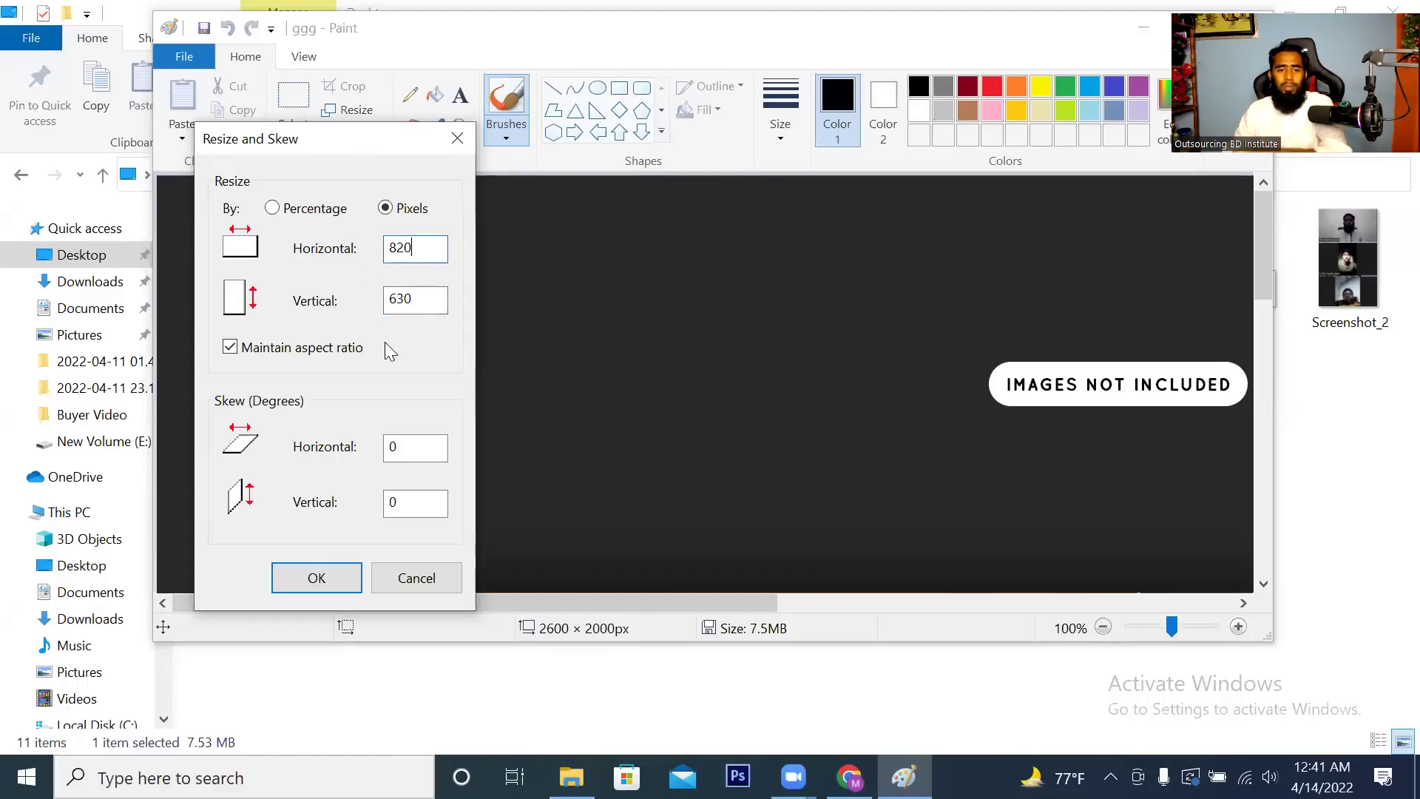
drag(439, 303, 381, 296)
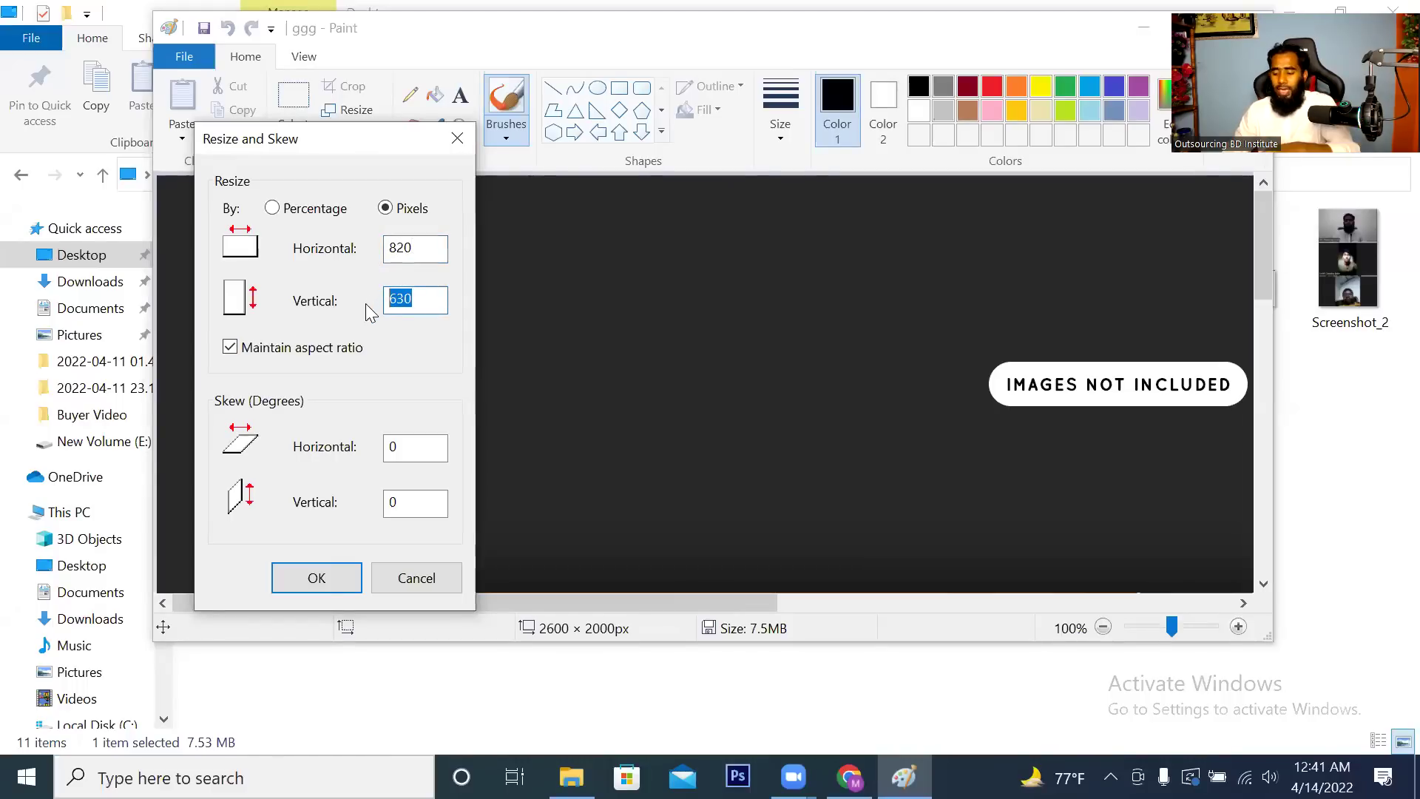
Outline the width and height fields in a discarded capture, then set width to 1000.
key(Print)
drag(174, 111, 953, 598)
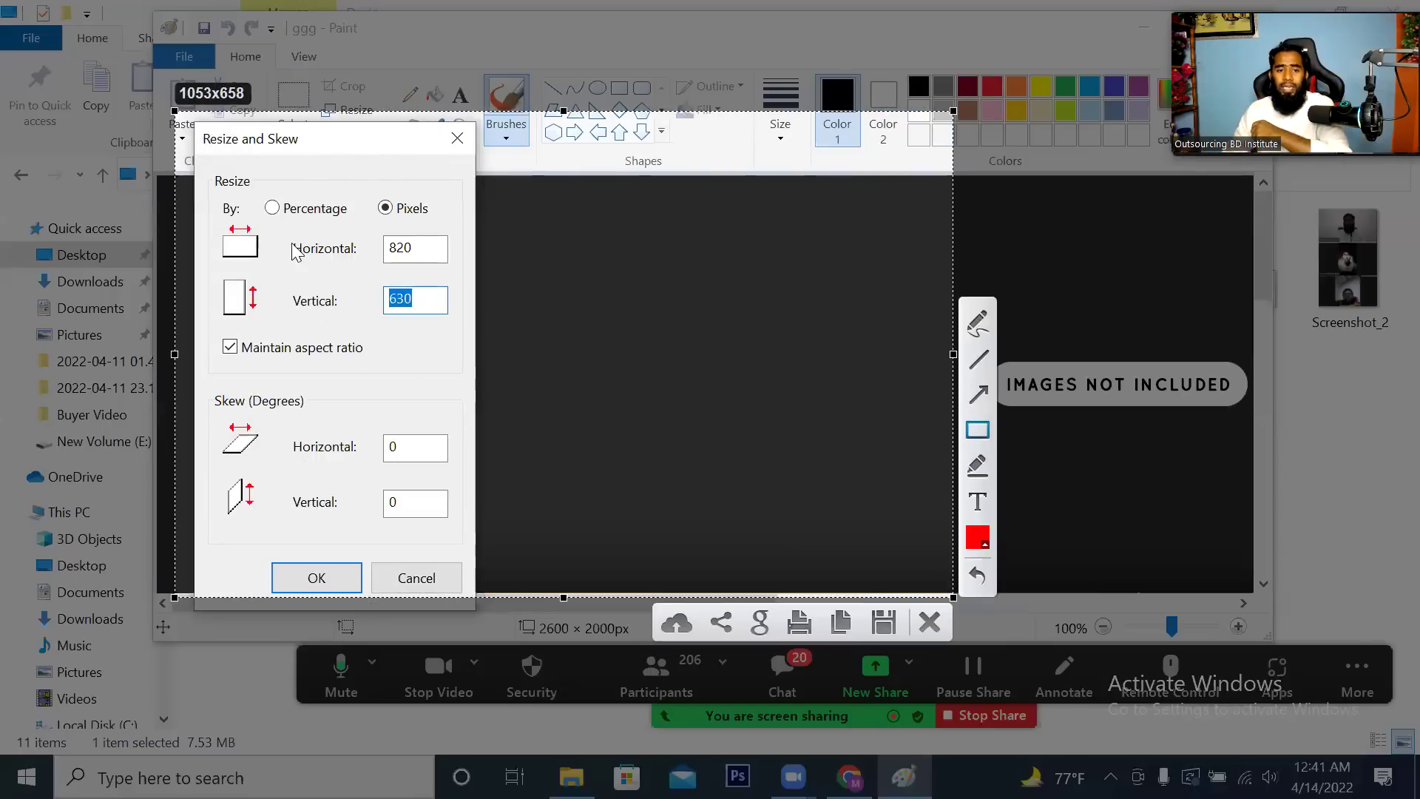
drag(370, 226, 497, 272)
drag(381, 283, 474, 334)
right_click(336, 342)
click(401, 488)
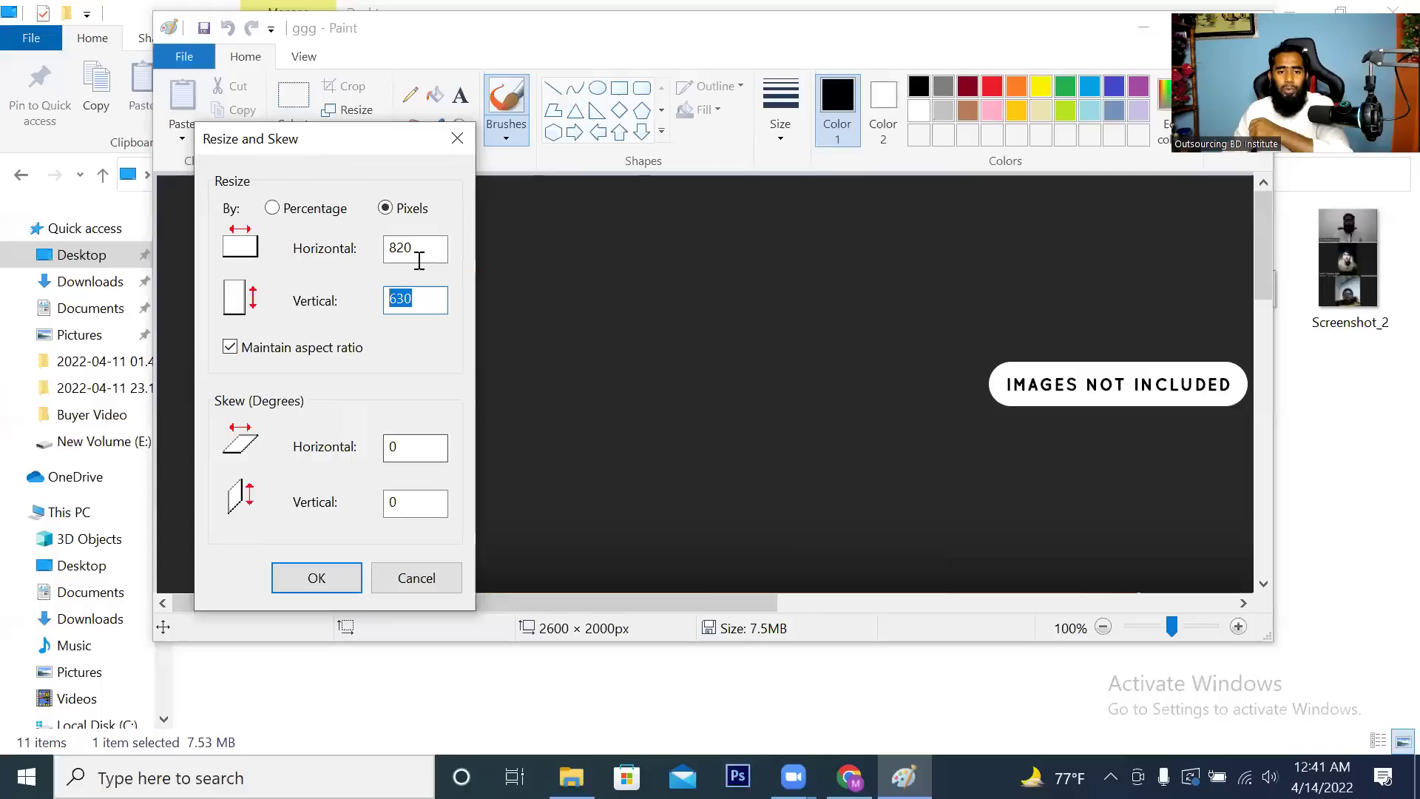
double_click(390, 255)
text(1000)
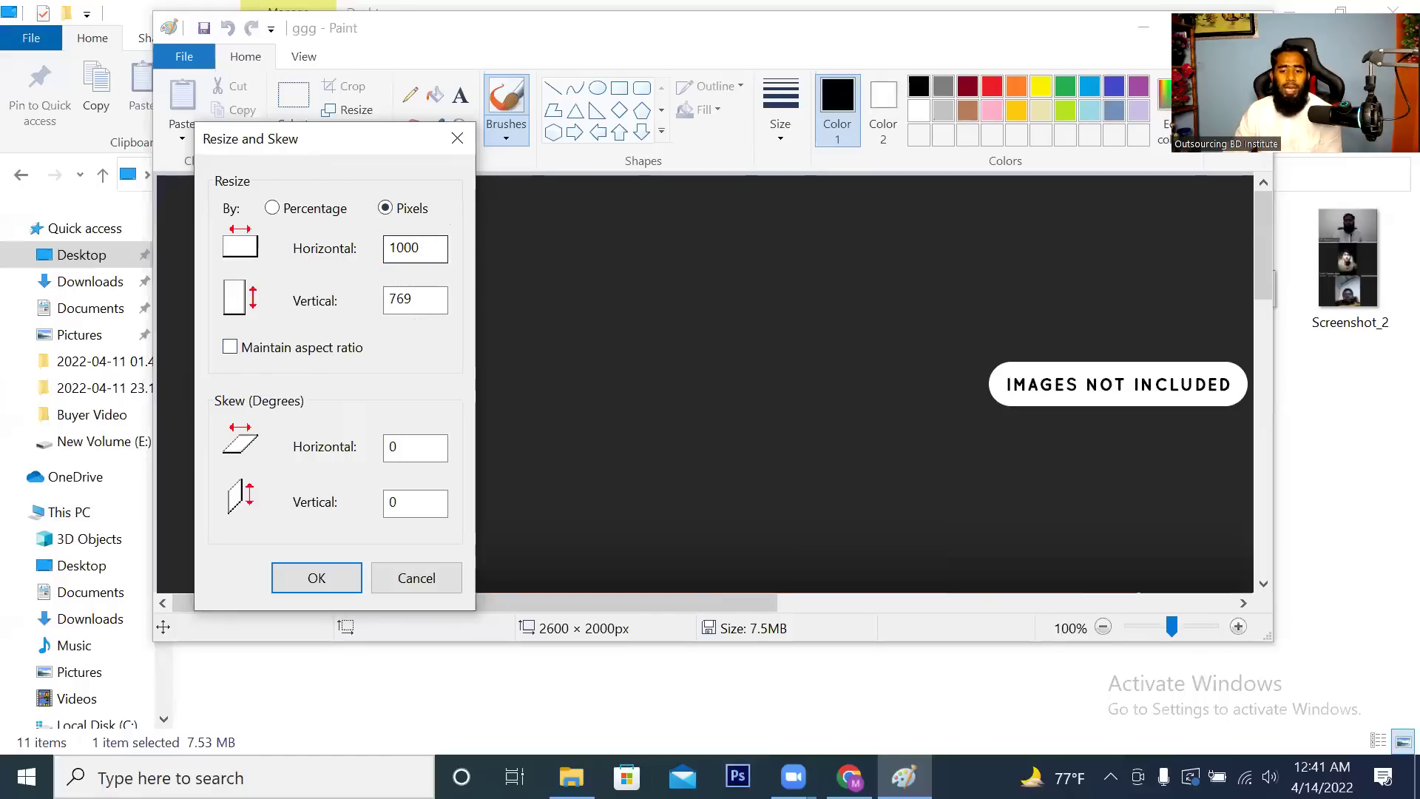
Check Facebook's 820 × 312 cover size in the Google results, then return to Paint.
click(849, 776)
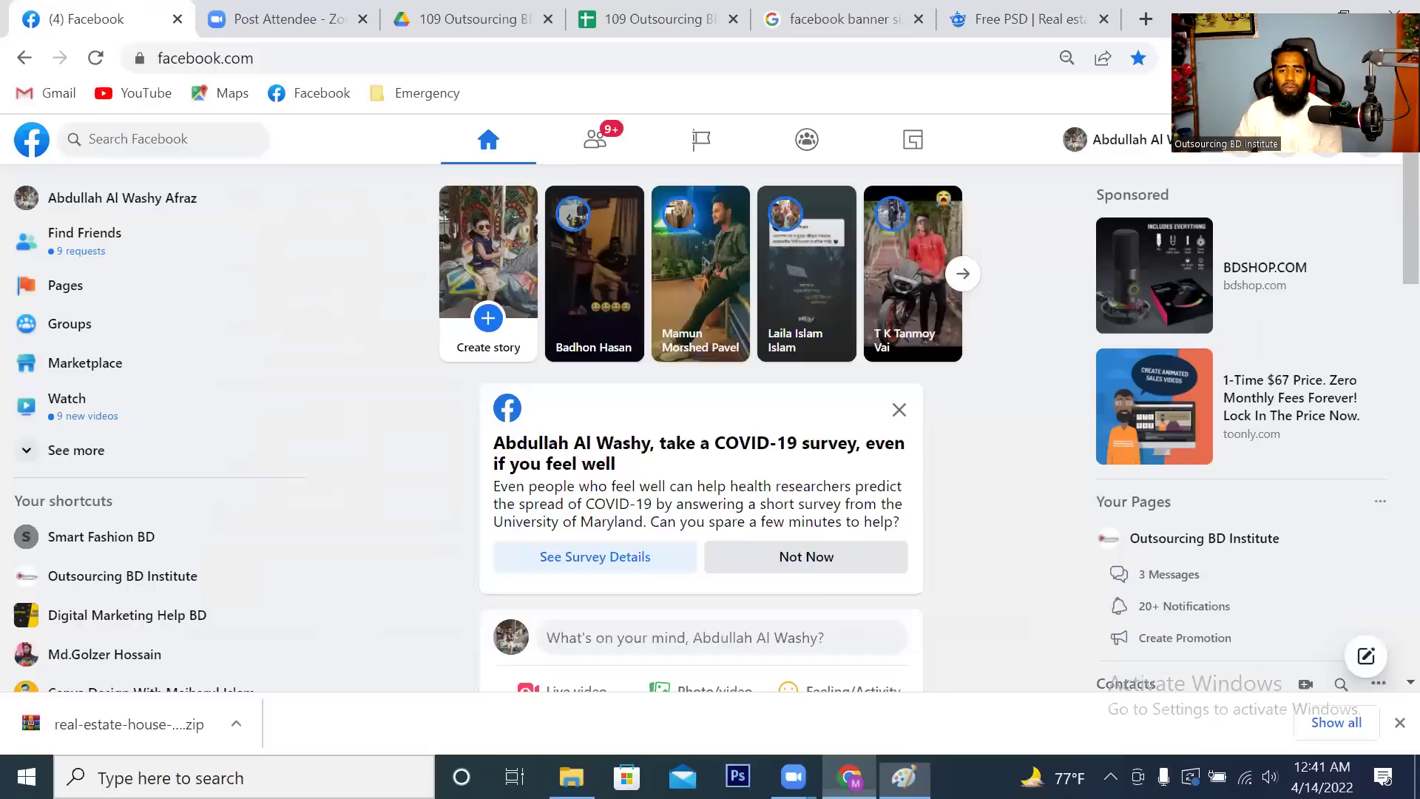
click(850, 19)
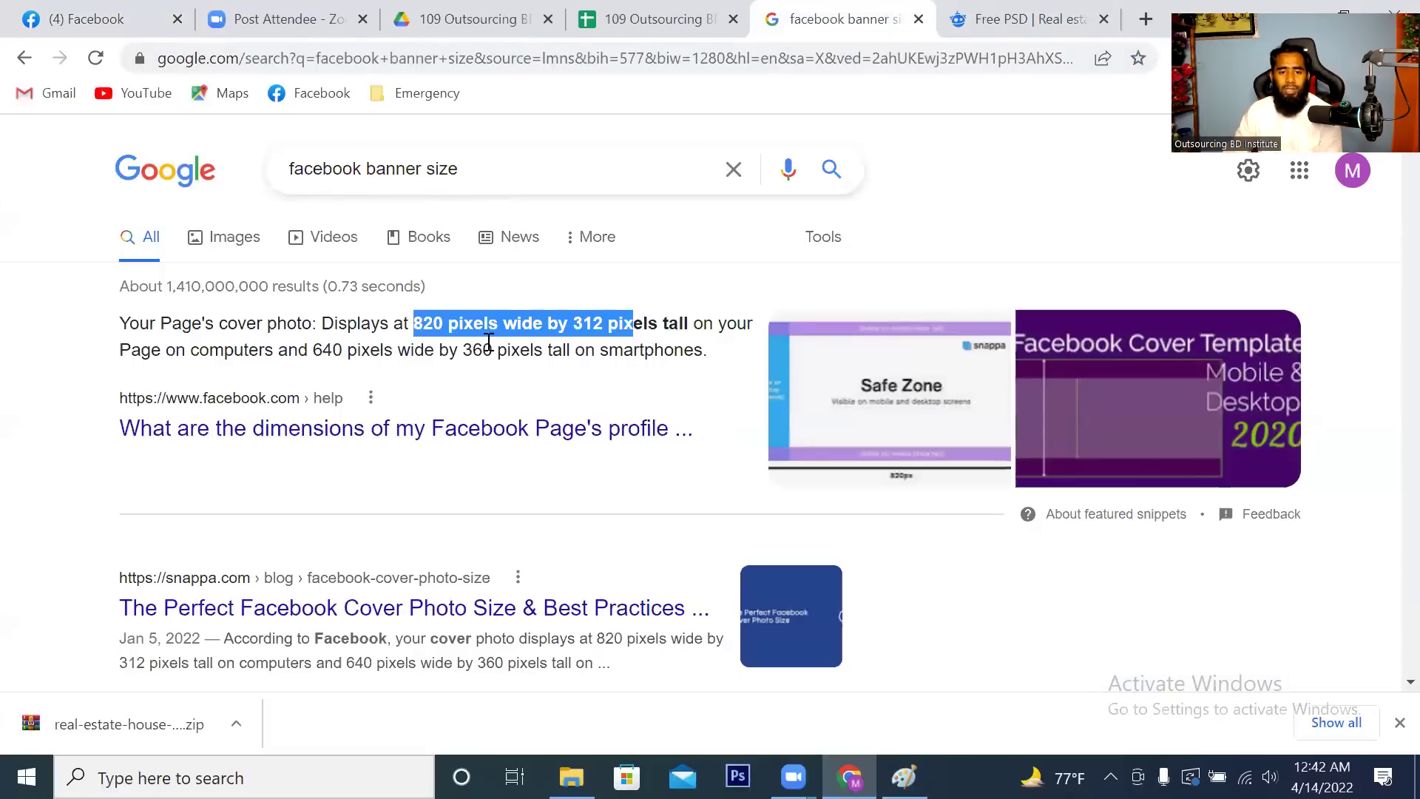
click(584, 324)
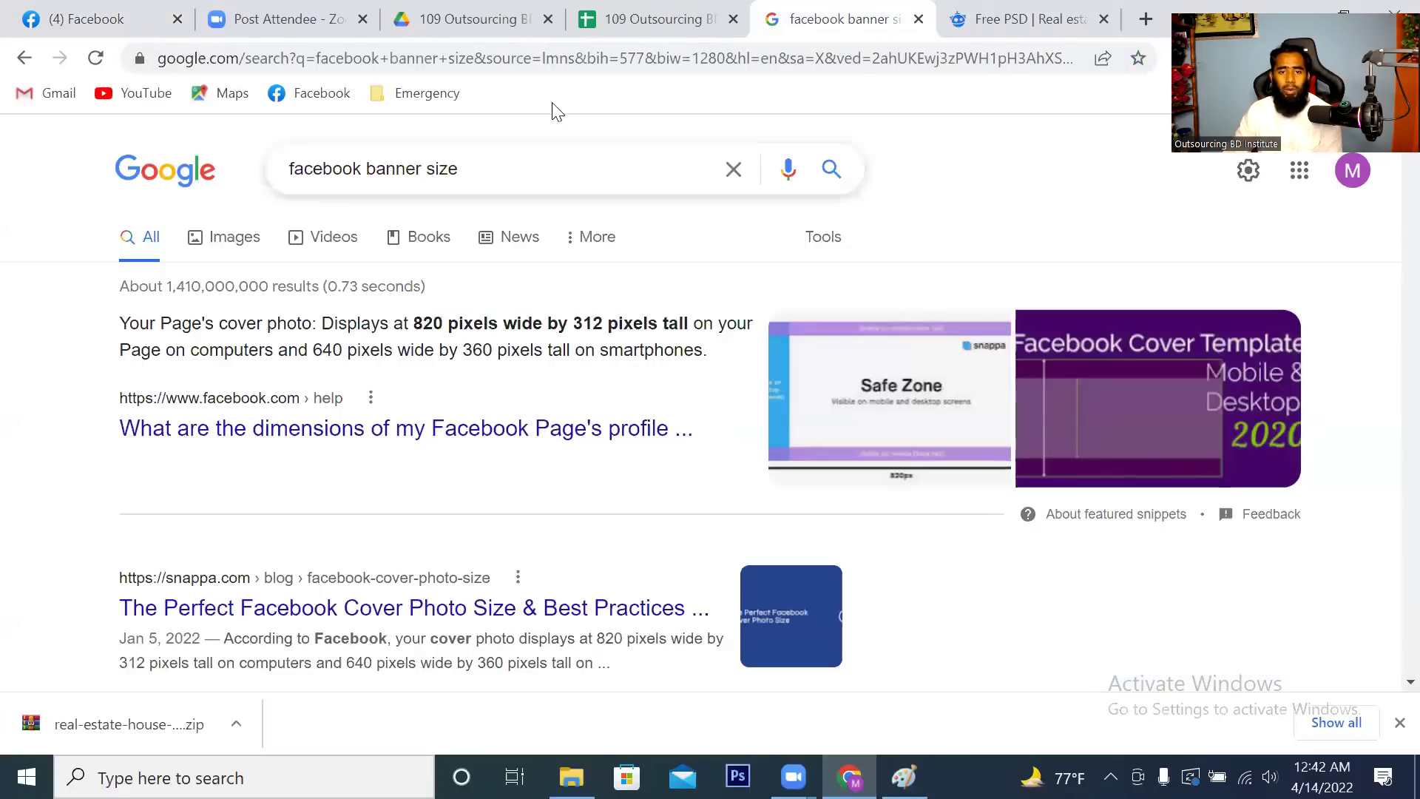
key(alt+Tab)
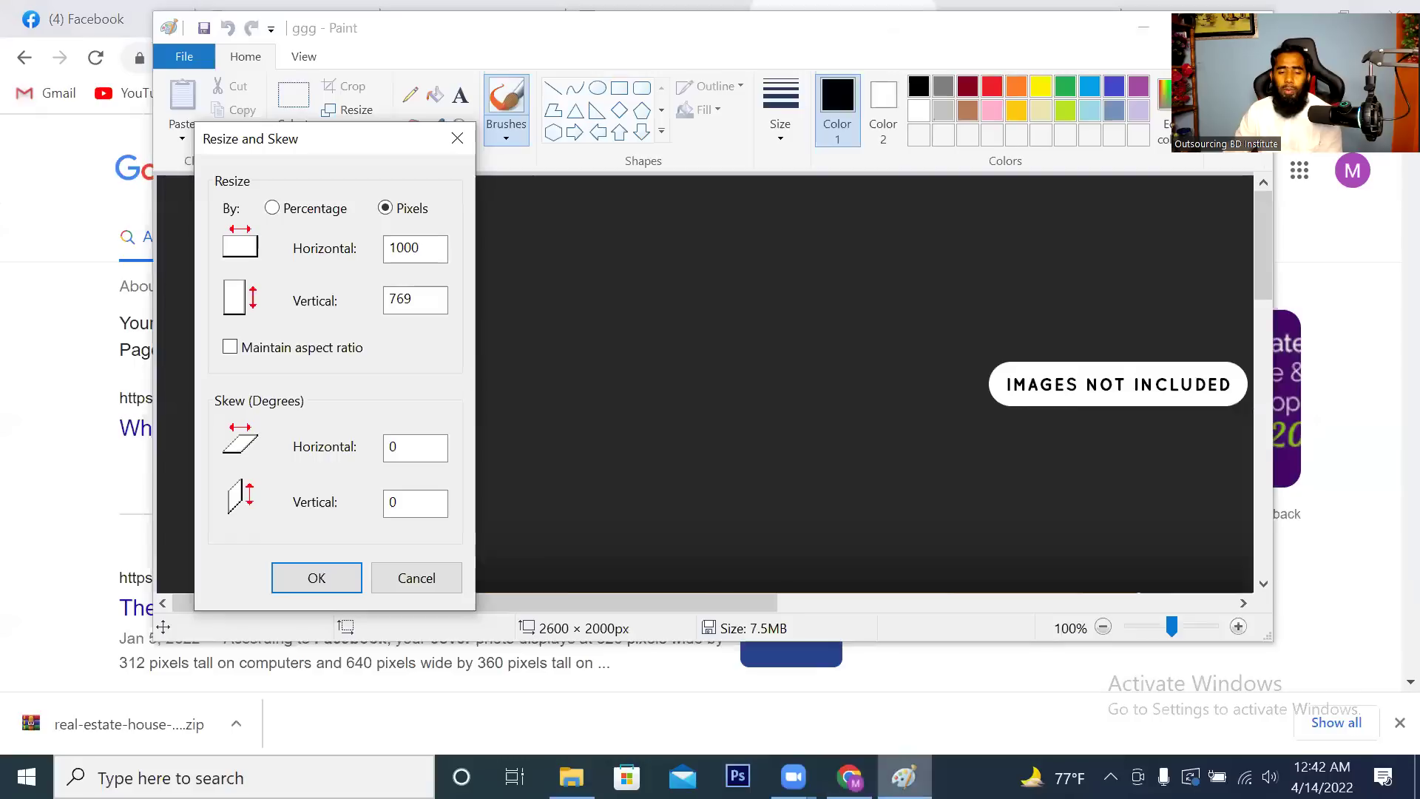
Resize the banner image in Paint to 820 × 312 pixels.
drag(431, 250, 355, 248)
text(820)
double_click(415, 299)
text(312)
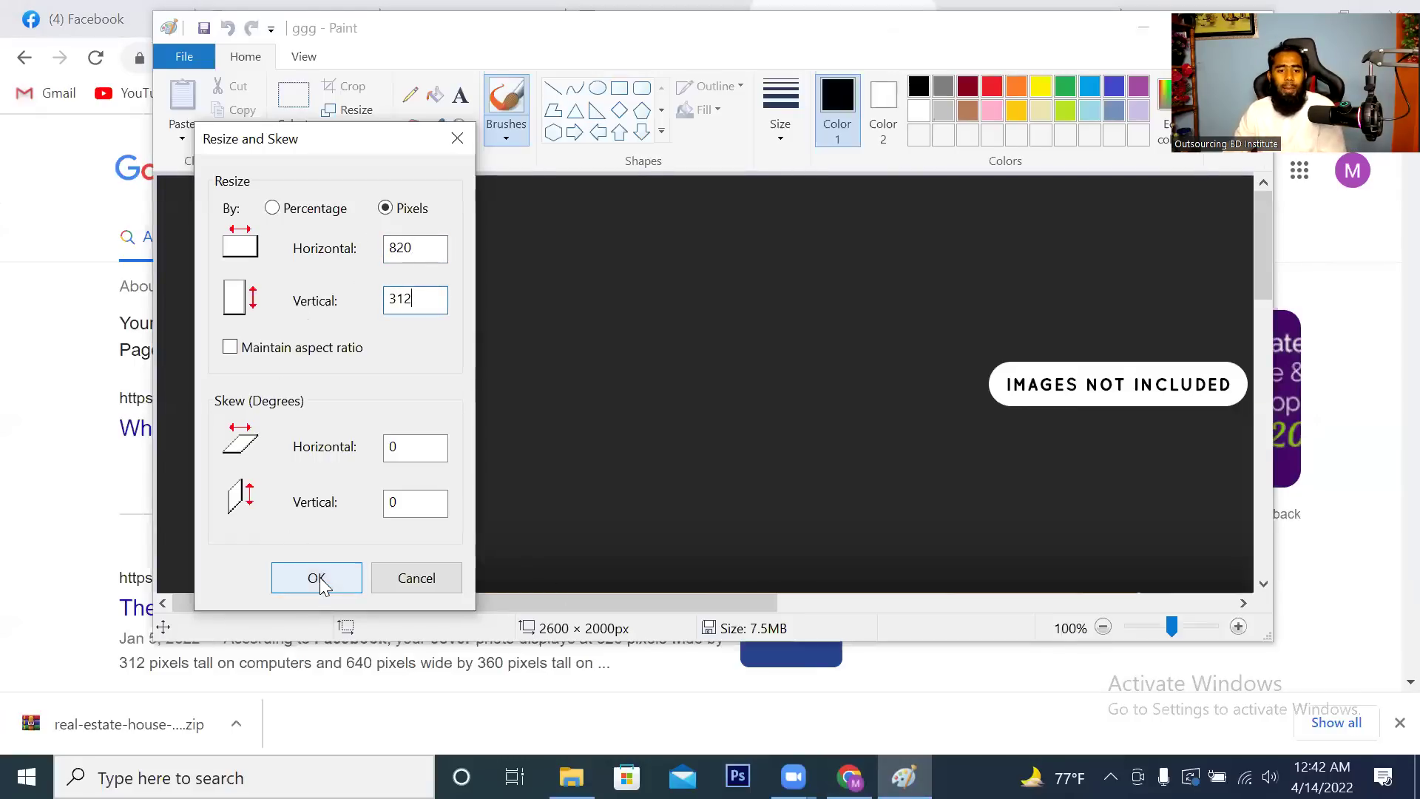
click(318, 579)
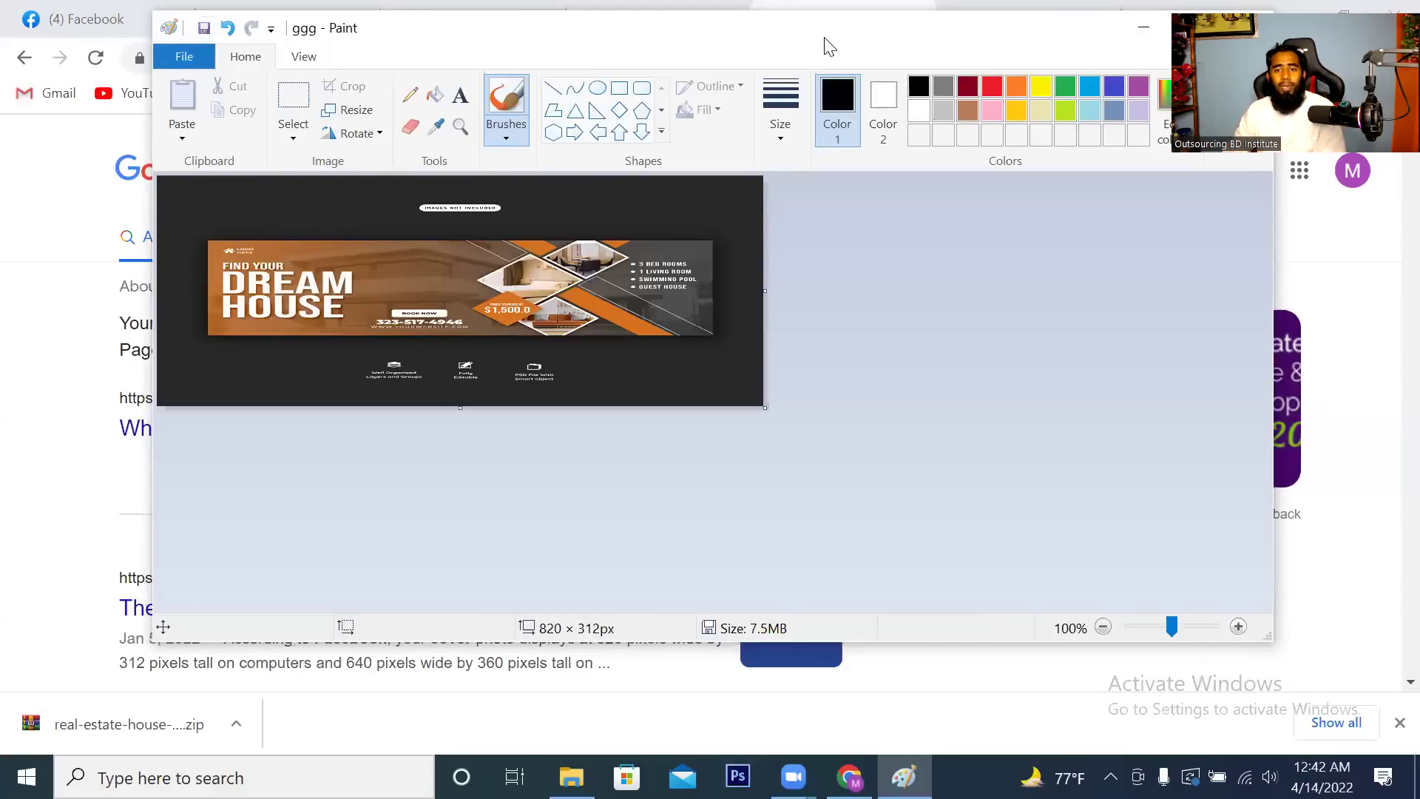
Close Paint, saving the resized image over ggg.jpg.
drag(827, 45, 983, 15)
click(1002, 40)
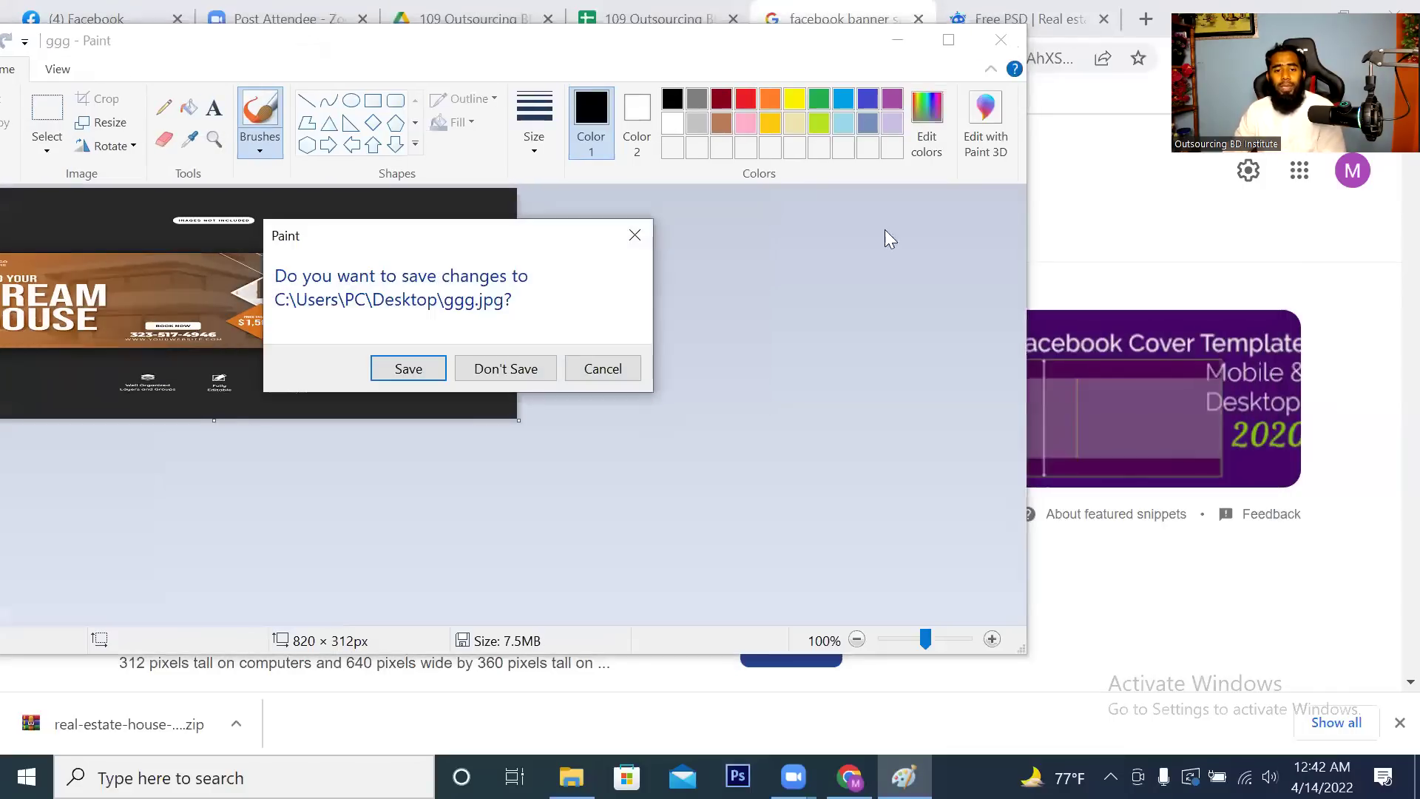
click(381, 368)
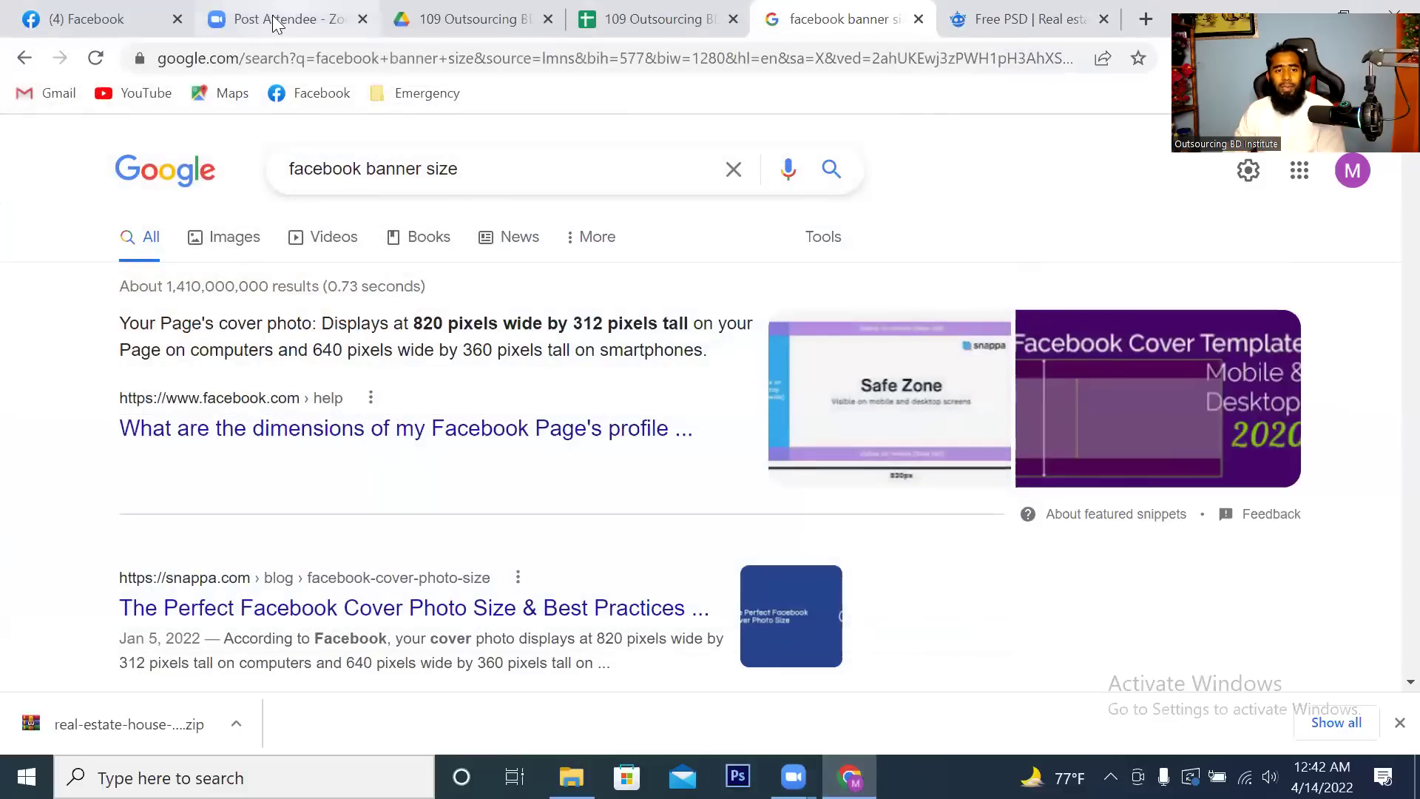
Open the Smart Fashion BD page from Pages and start a cover slideshow.
click(96, 19)
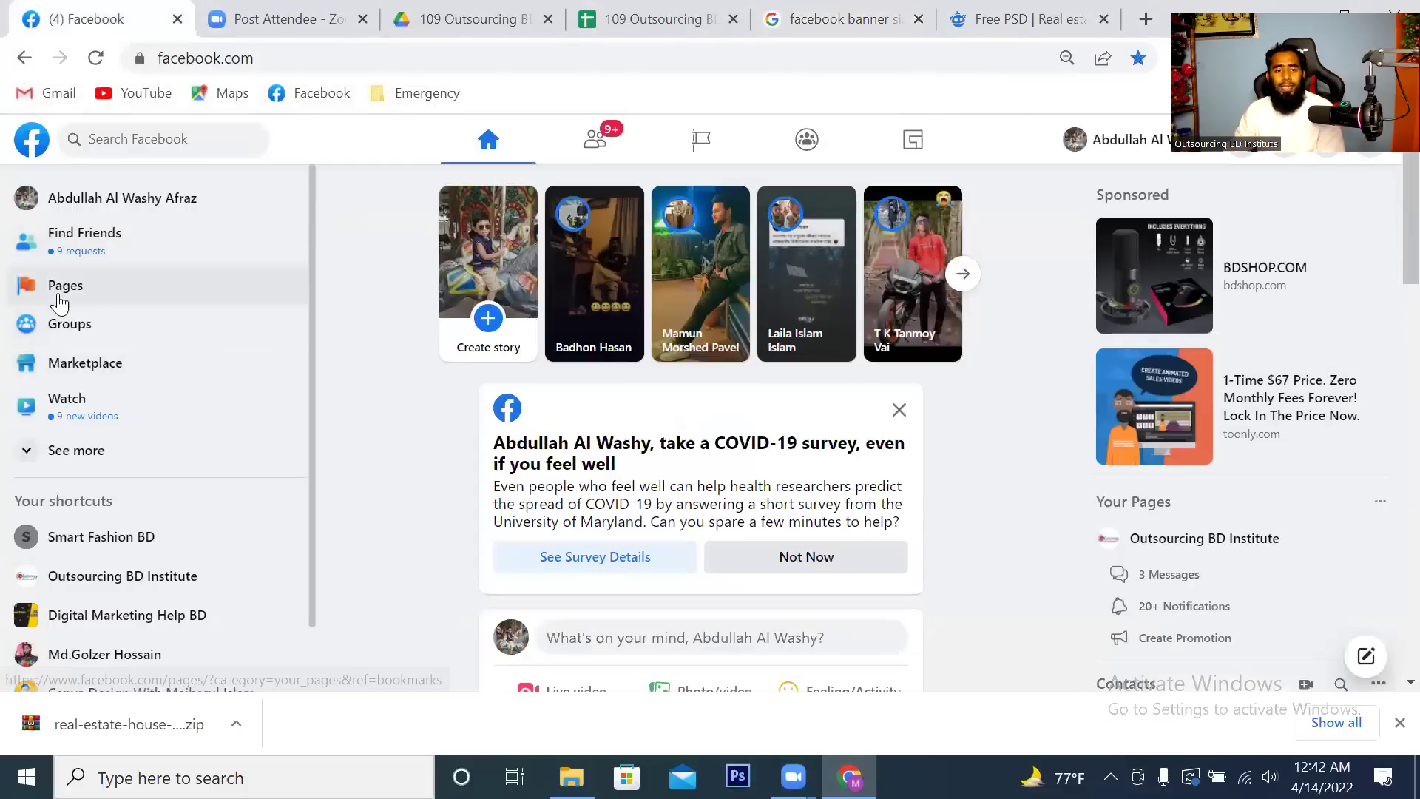
click(56, 292)
click(590, 573)
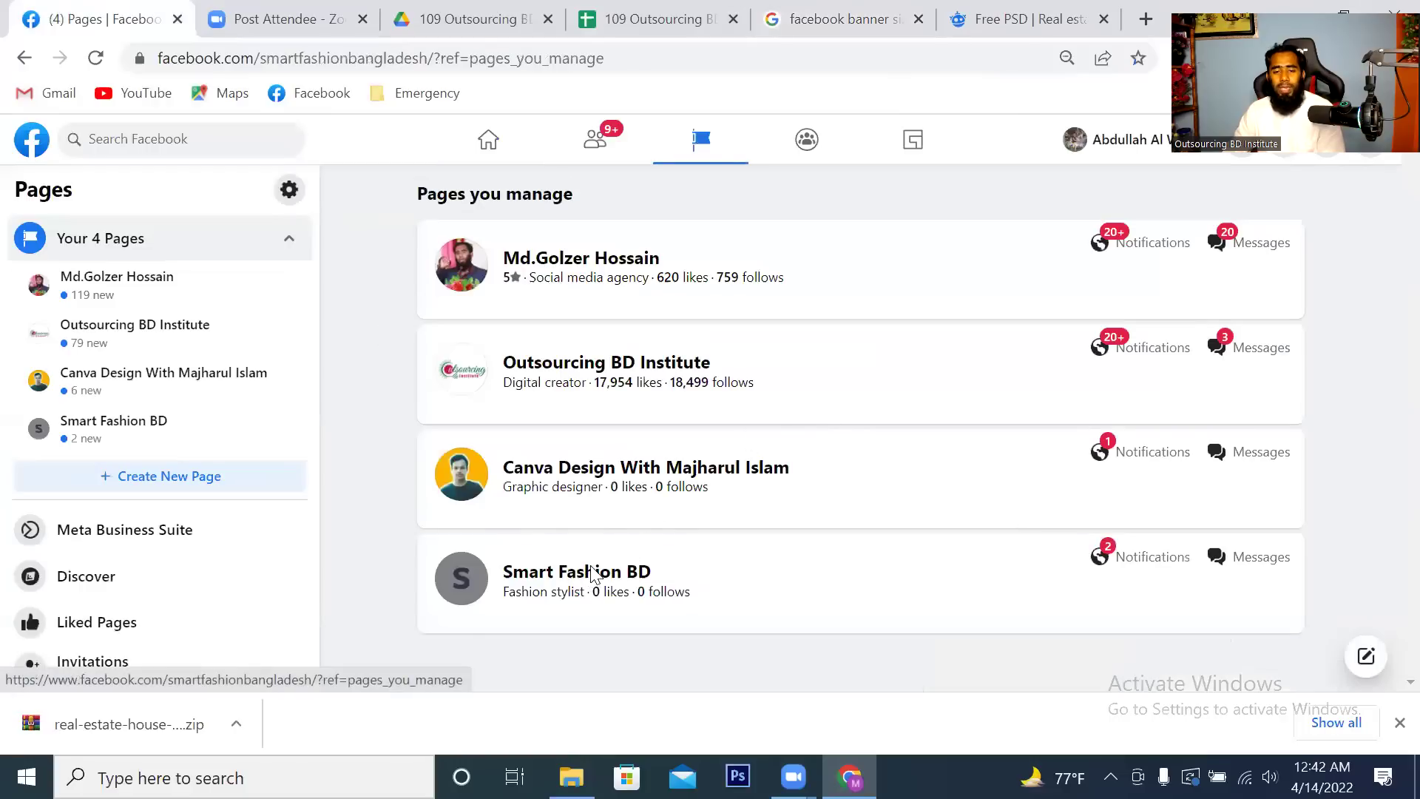
click(1221, 276)
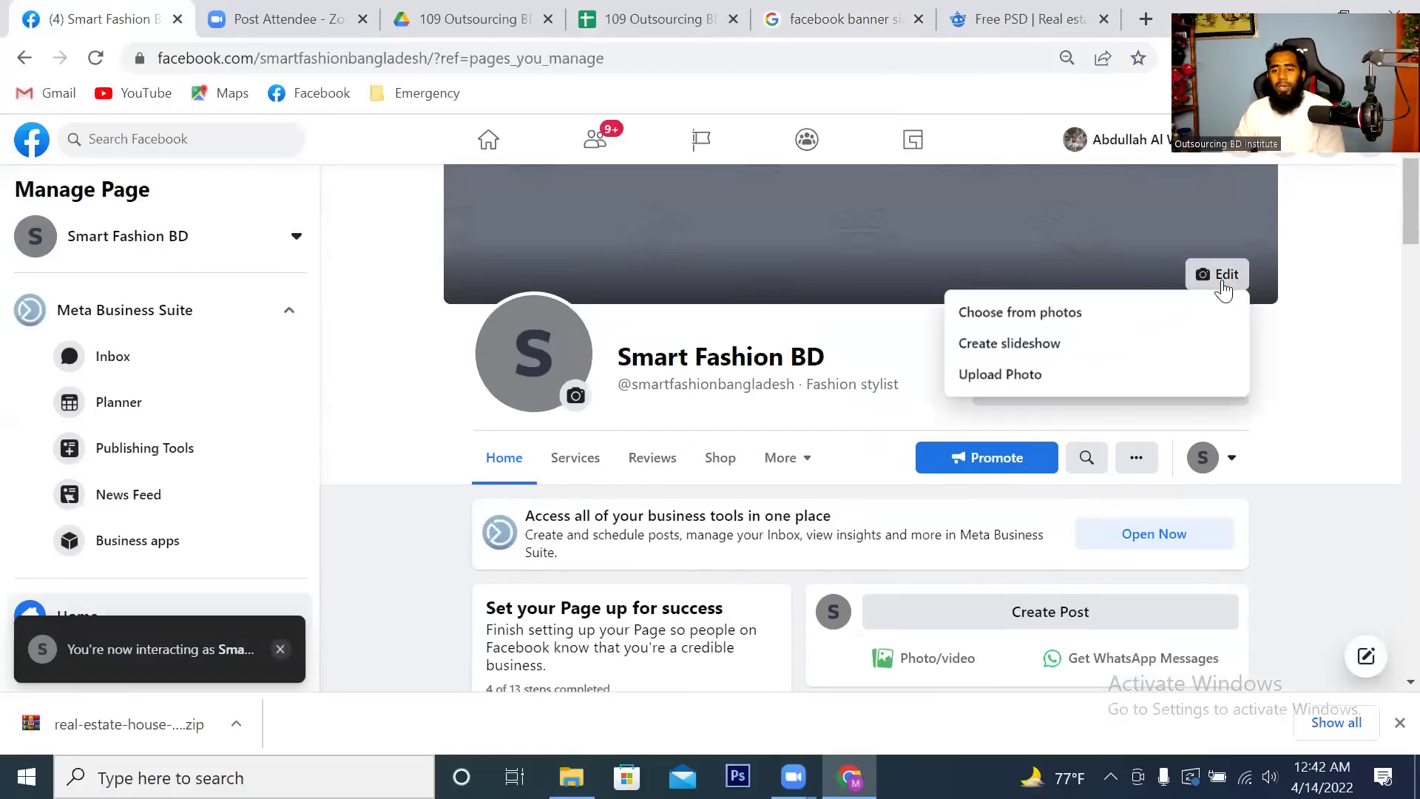
click(993, 349)
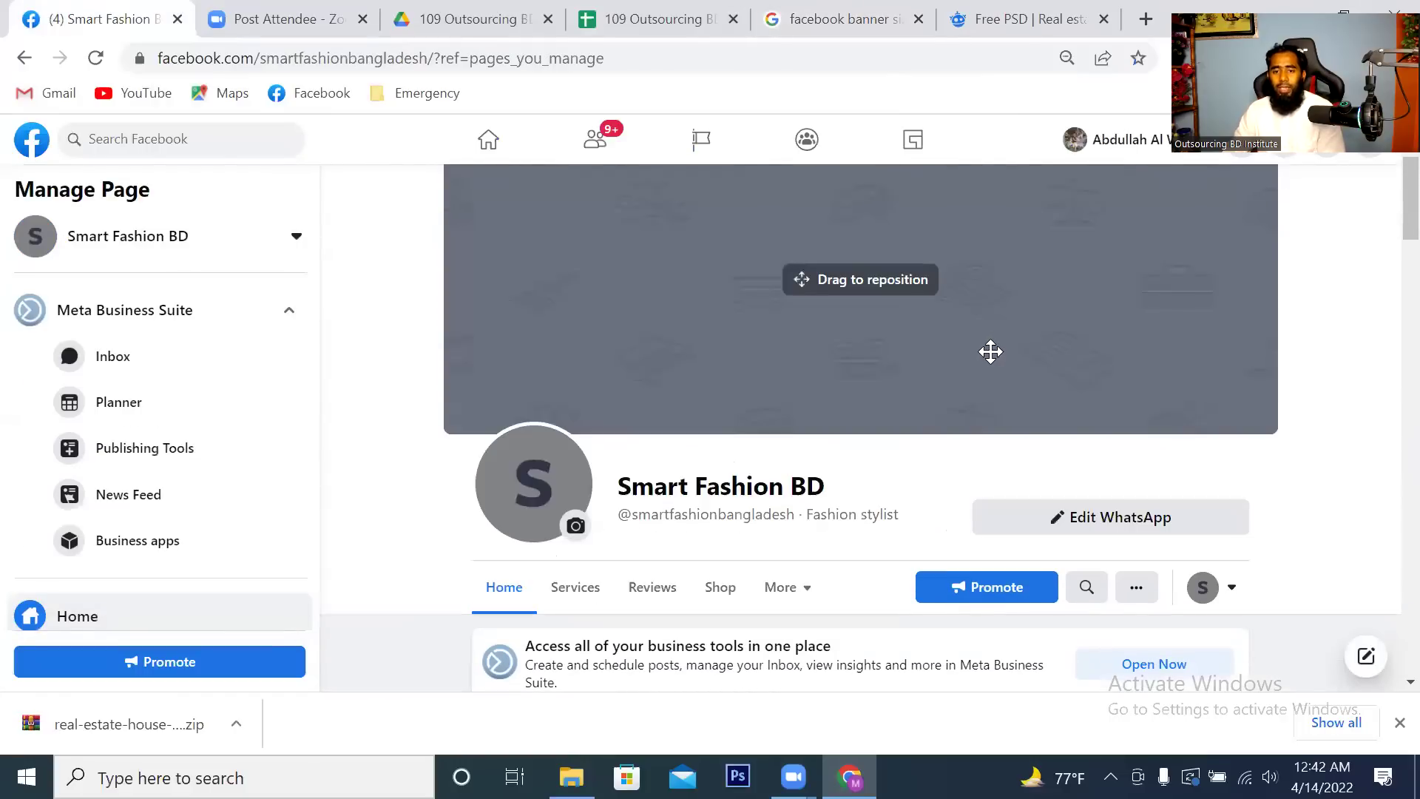
Upload the ggg image into the first slideshow slot.
click(524, 260)
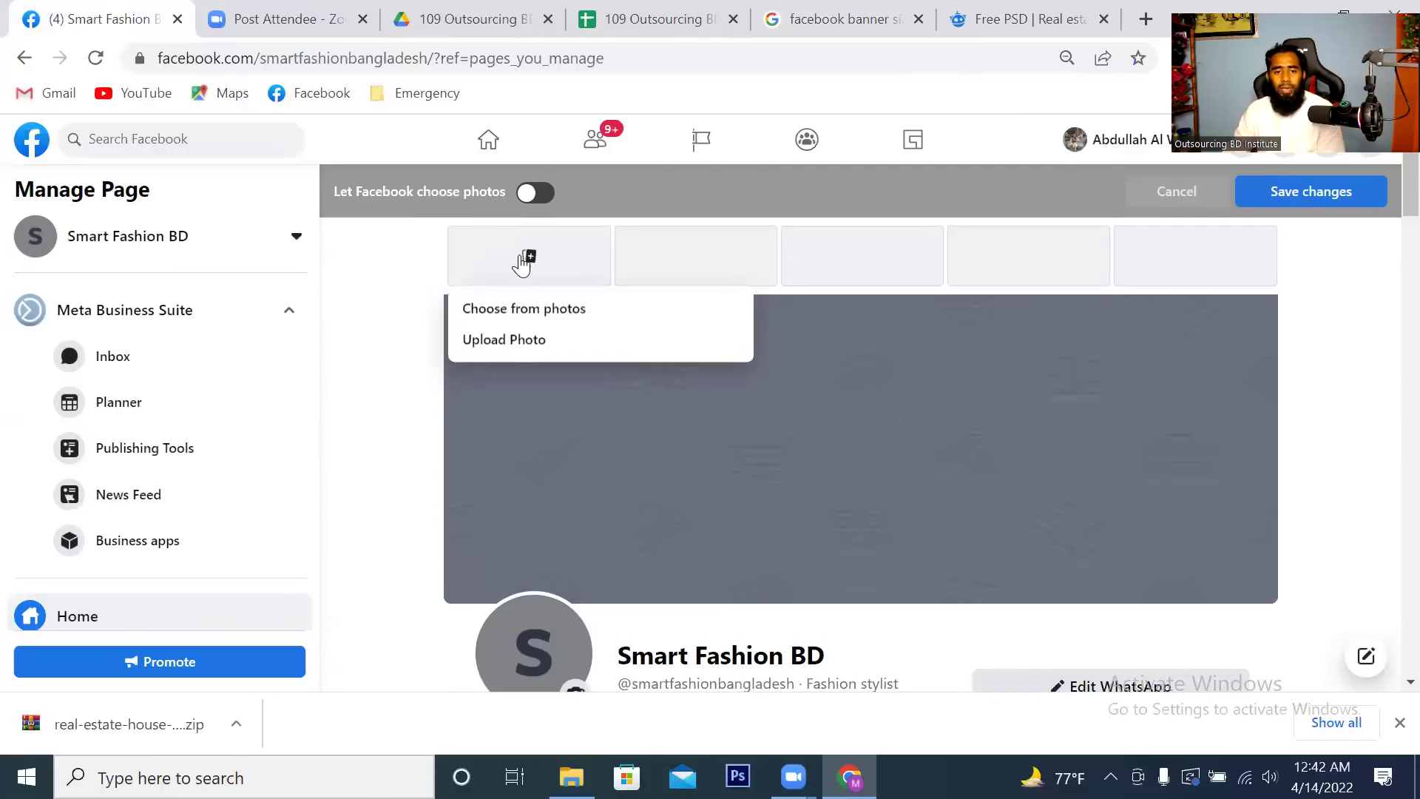
click(516, 342)
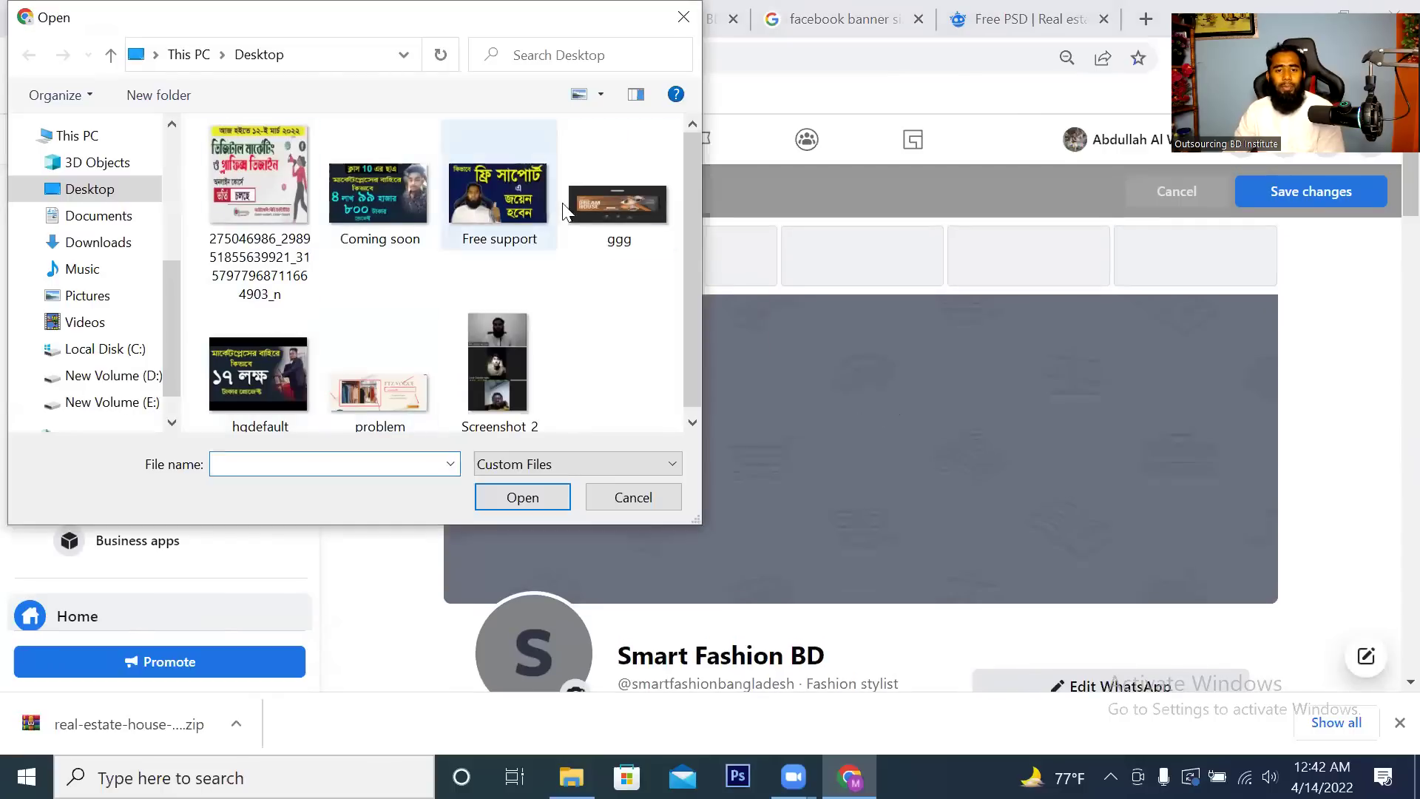
click(591, 207)
click(522, 497)
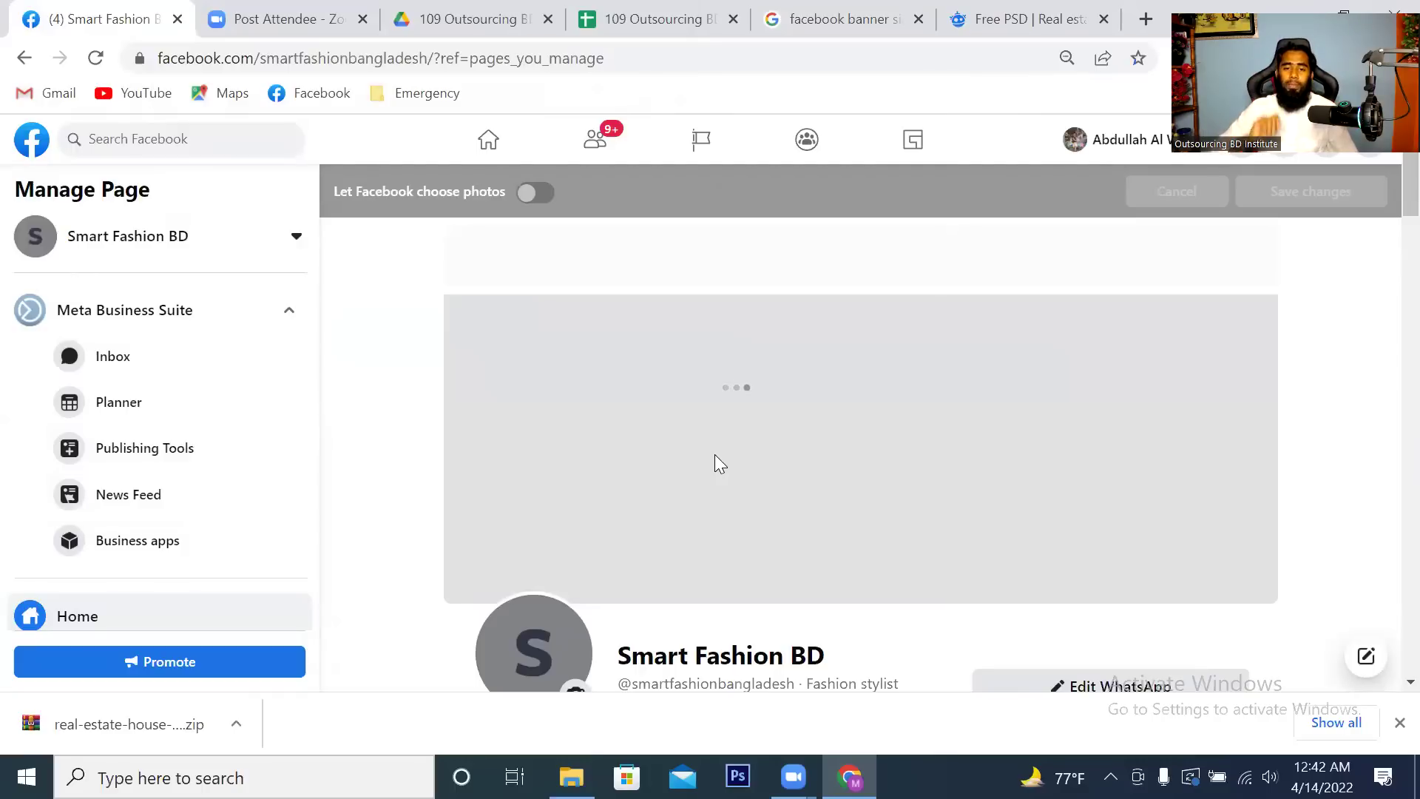
Reload the page and start a new cover slideshow again.
click(92, 62)
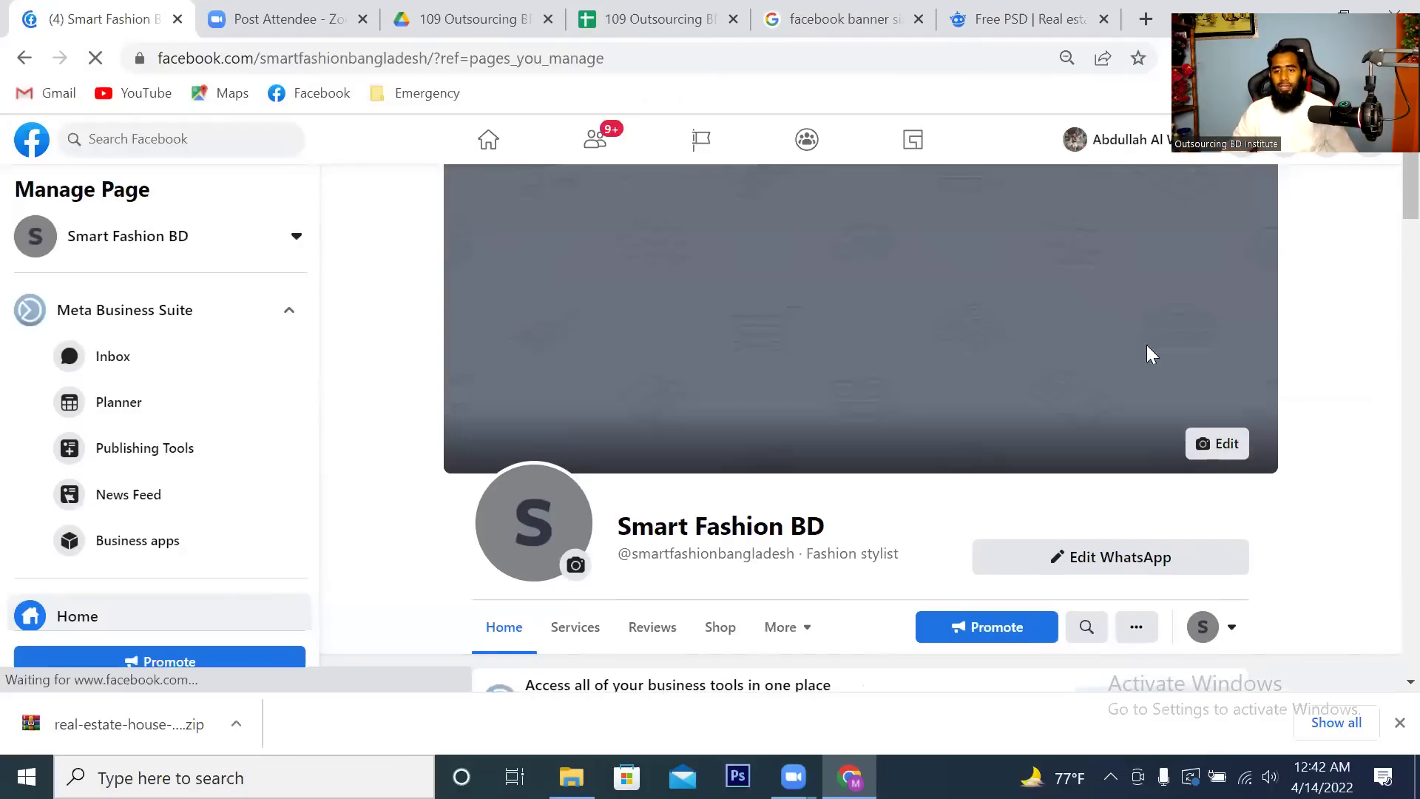
click(1217, 444)
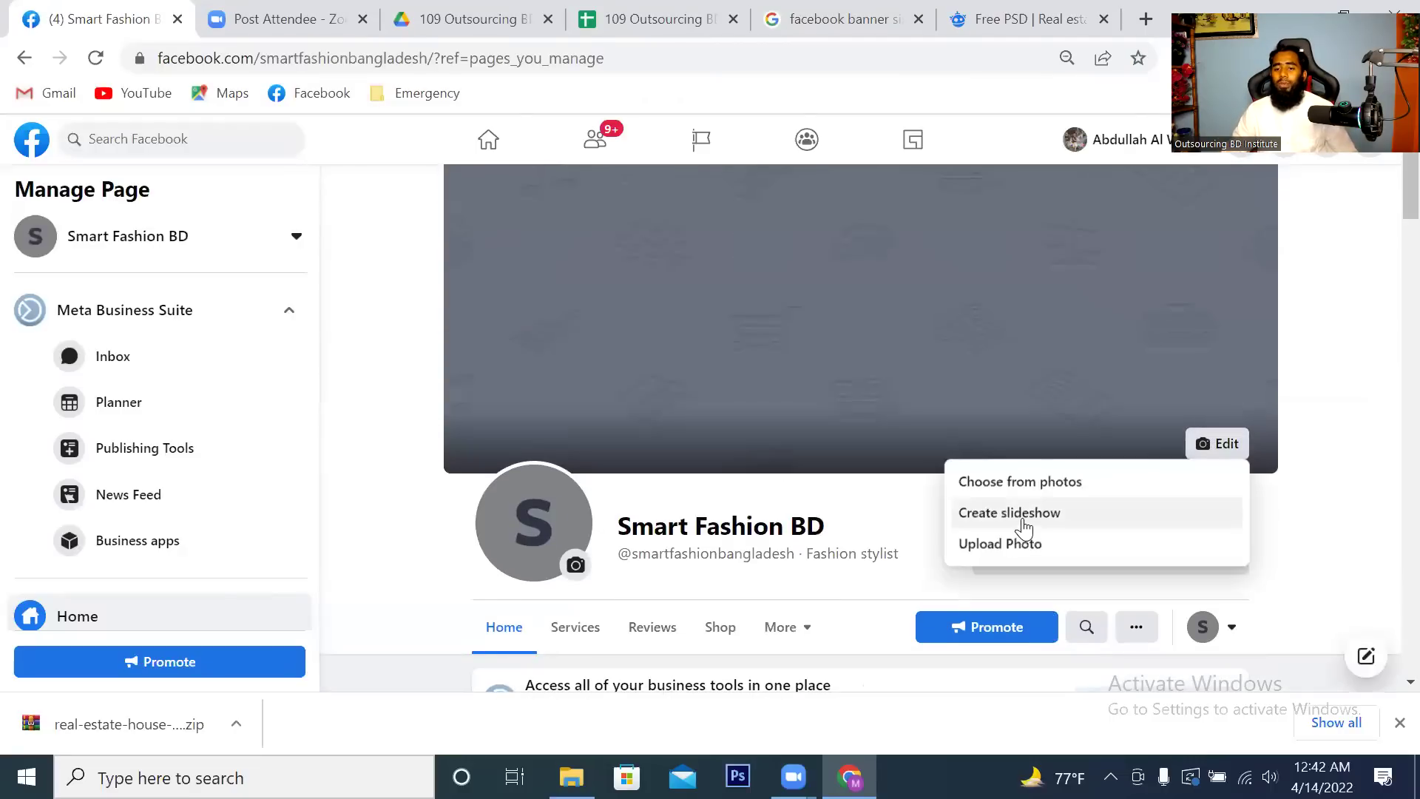
click(1023, 528)
Upload hqdefault as the first slide and lower it to show its headline.
click(526, 259)
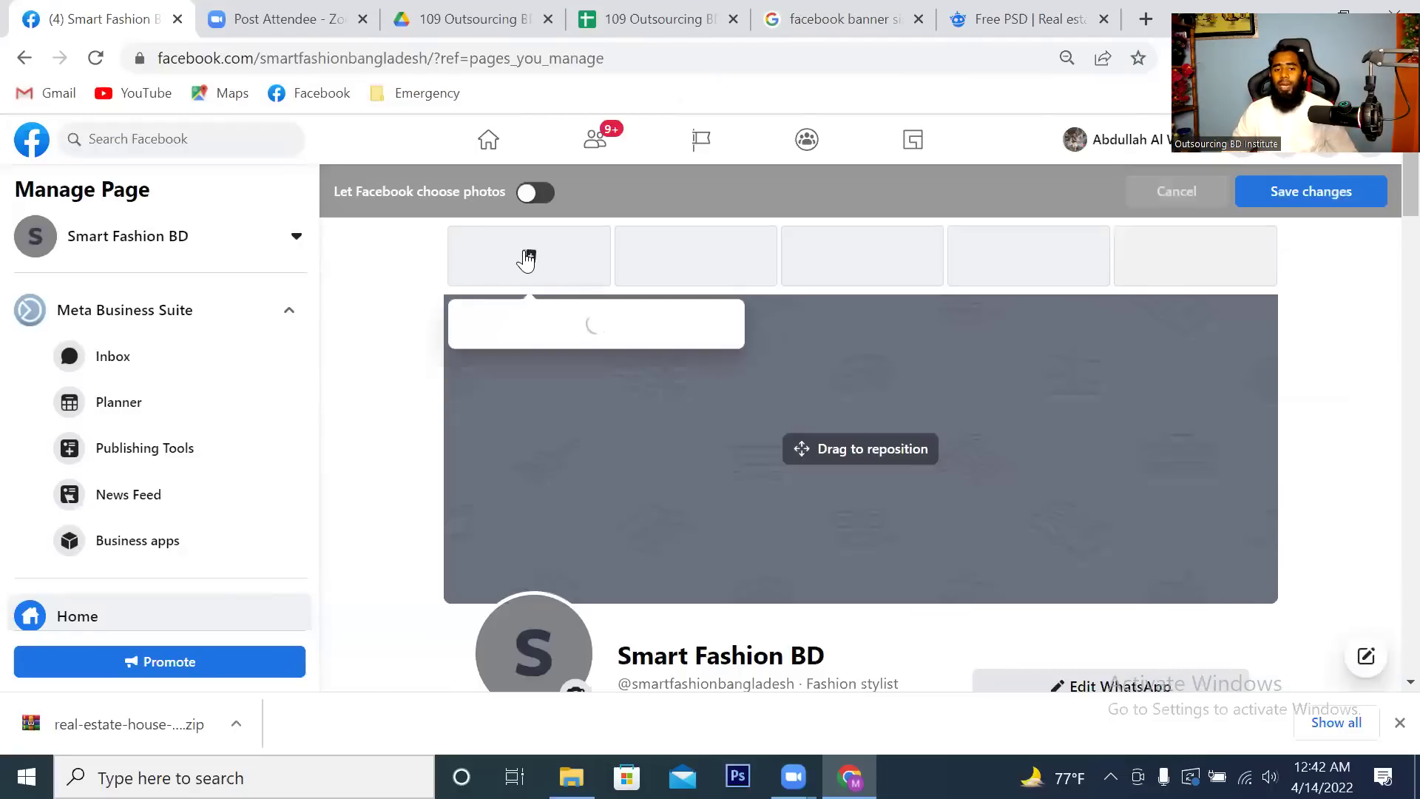
click(520, 345)
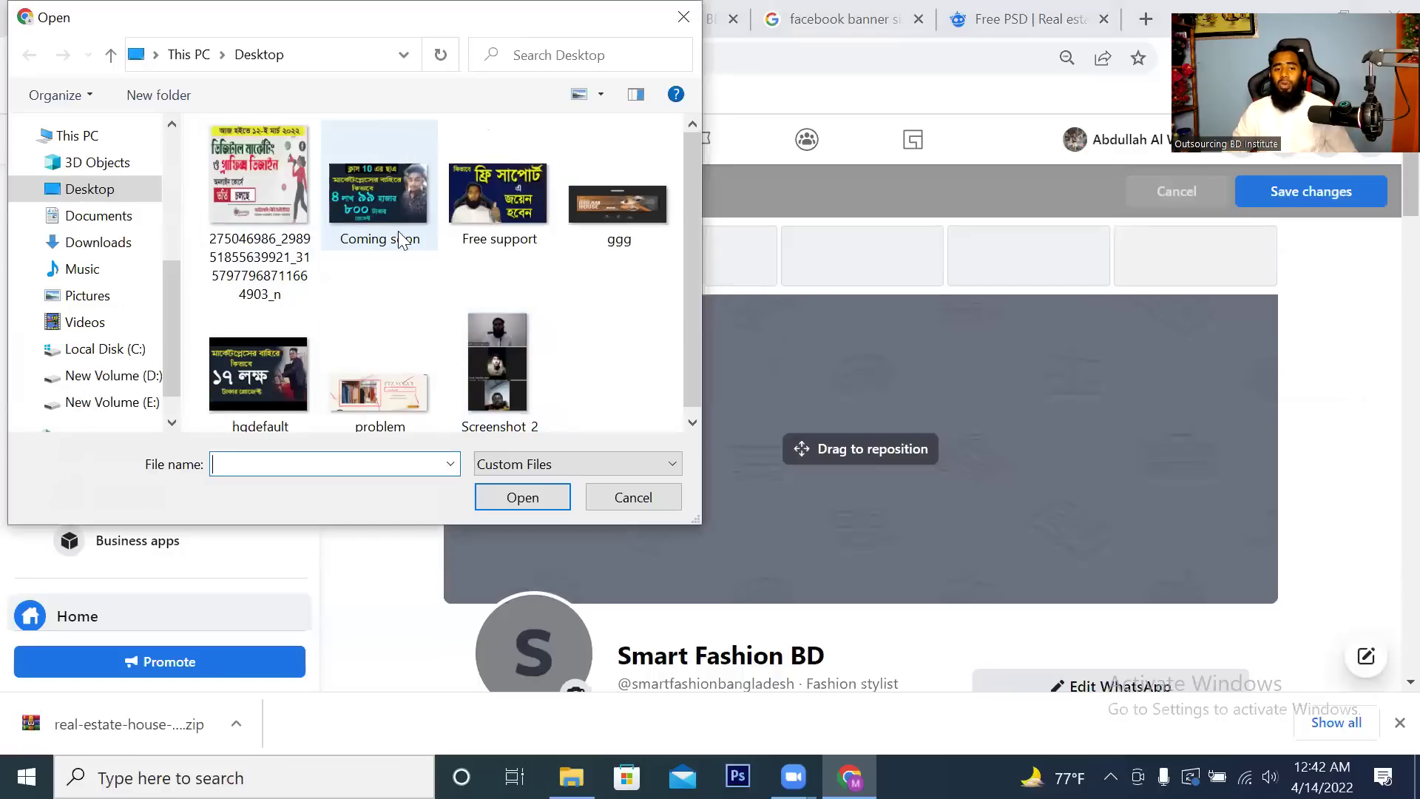
click(258, 373)
click(516, 501)
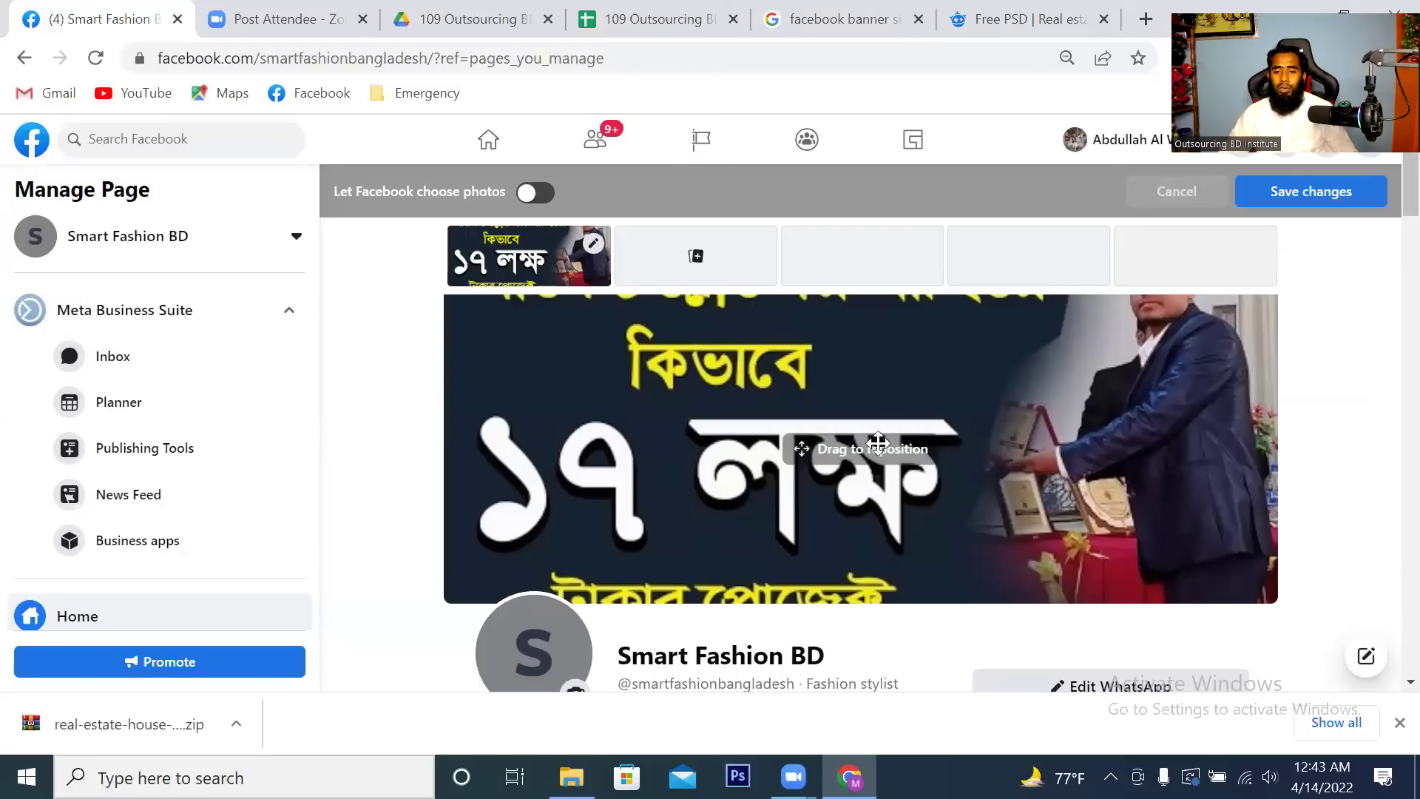
drag(890, 377, 894, 437)
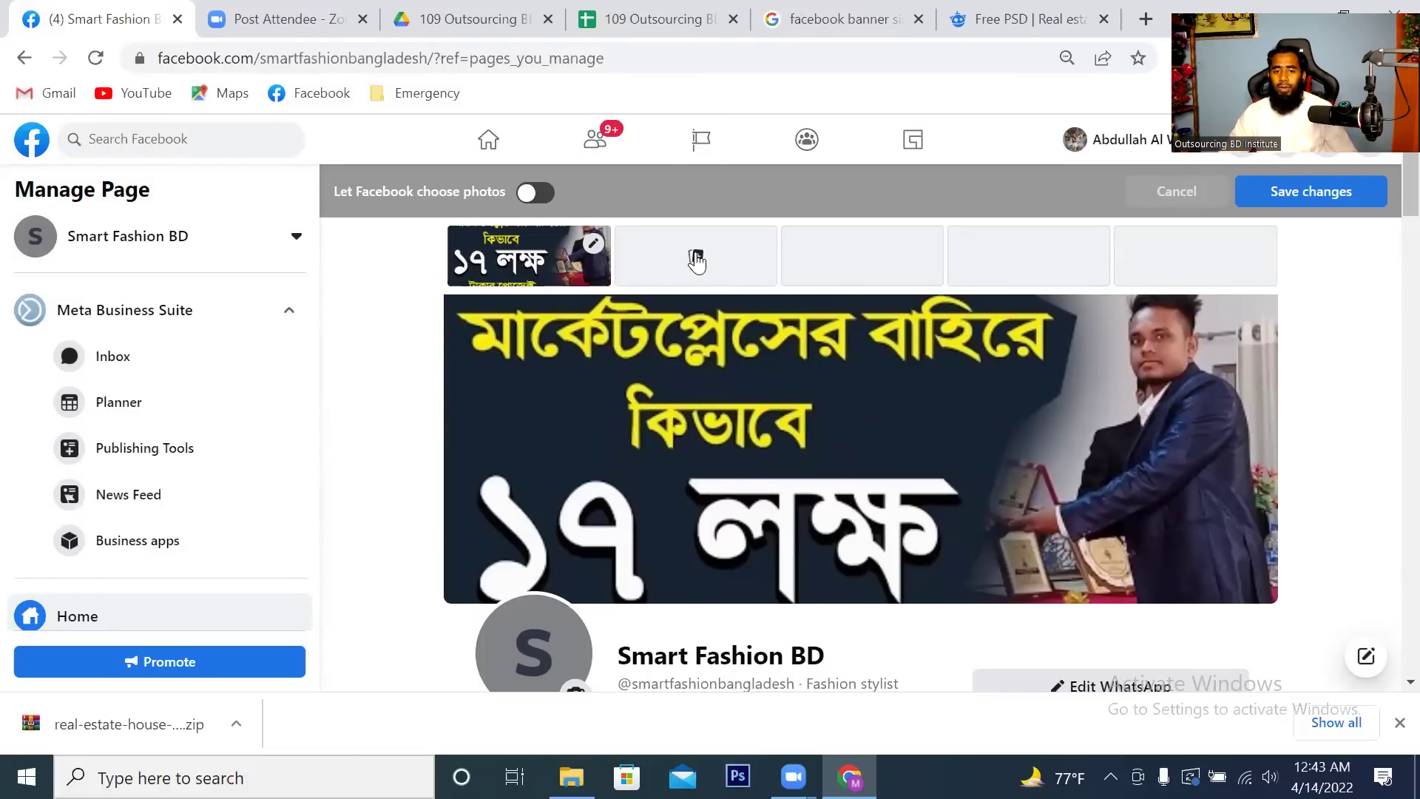
Upload the Coming soon image as the second slide and reposition it.
click(696, 261)
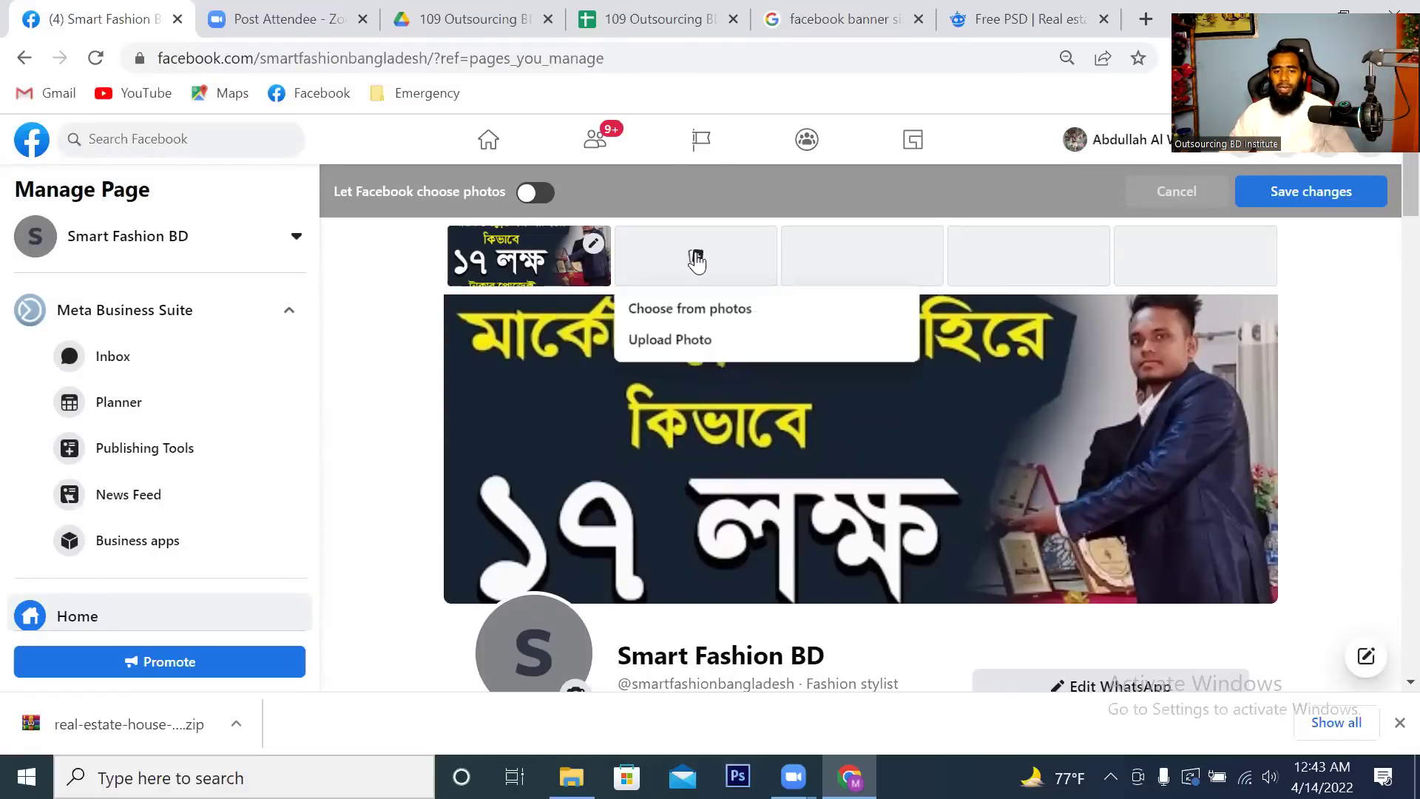
click(693, 337)
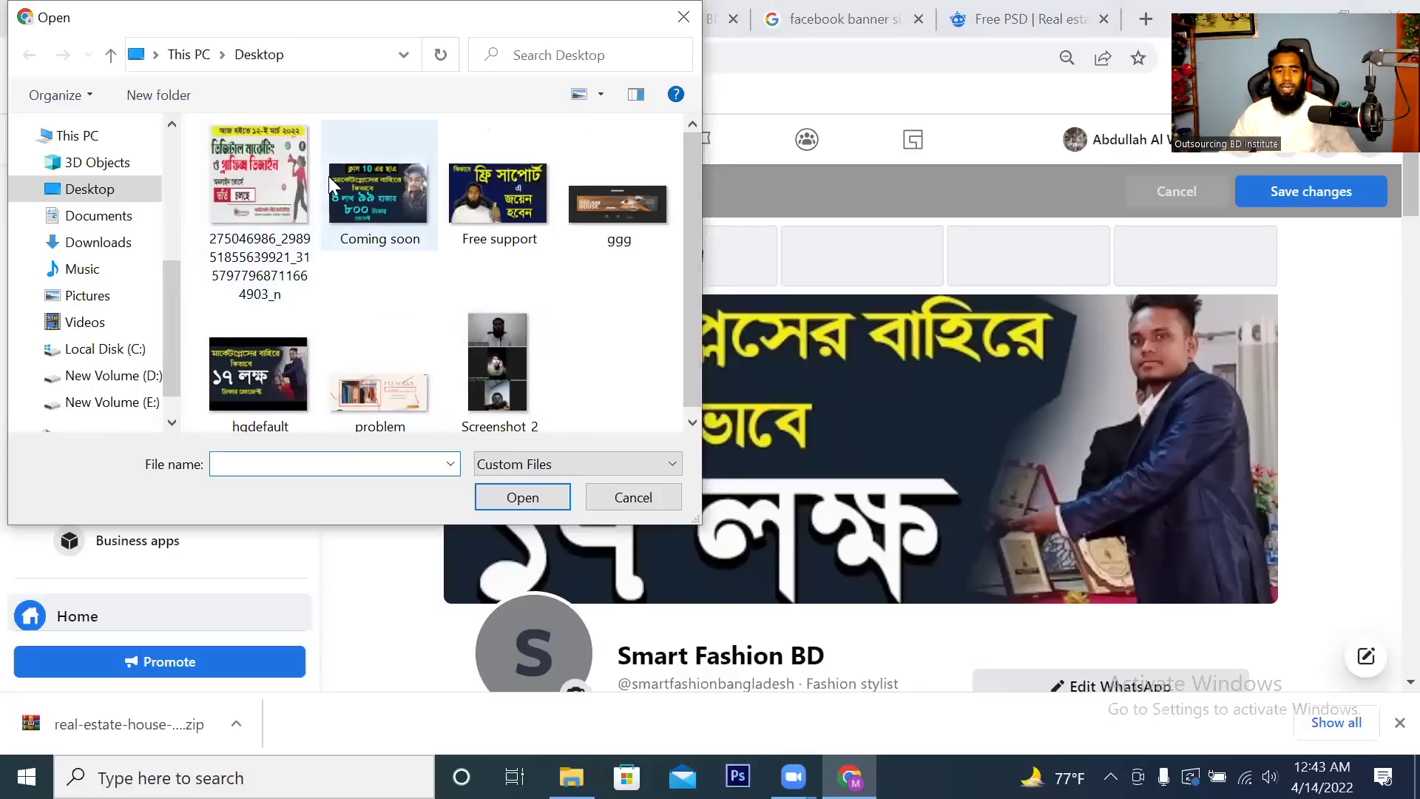
click(371, 208)
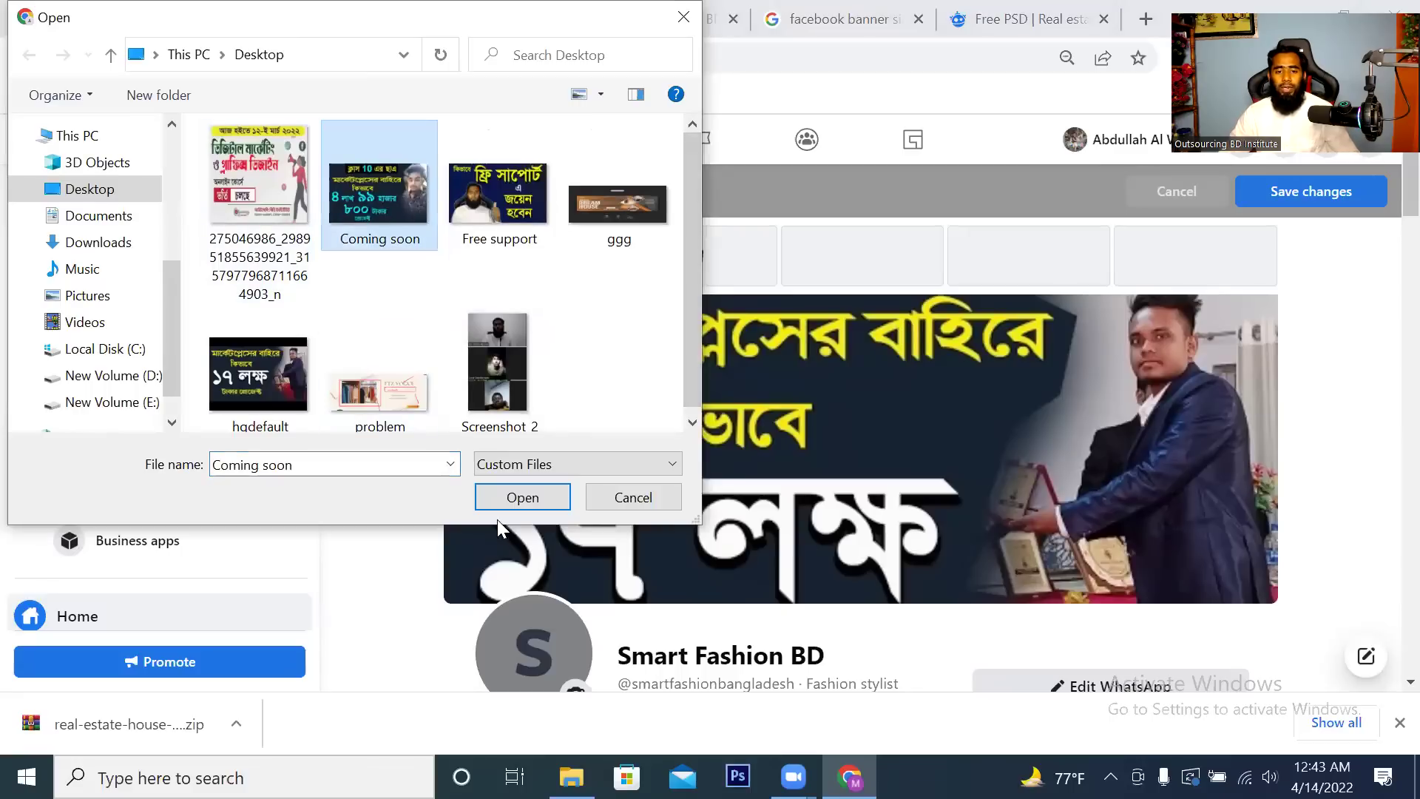
click(521, 497)
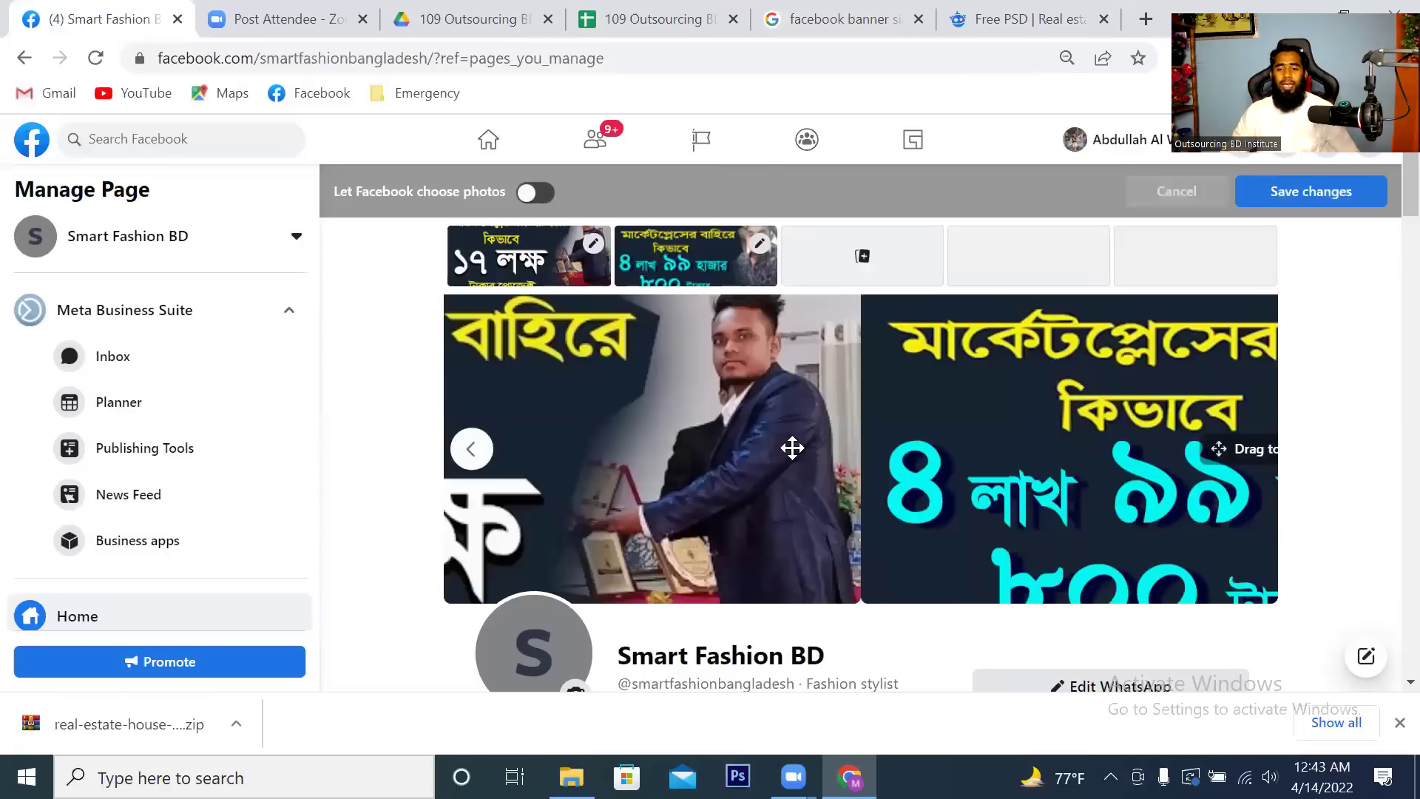
drag(1002, 469, 1013, 550)
mouse_move(1063, 427)
mouse_down()
mouse_move(1062, 466)
mouse_move(1062, 399)
mouse_up()
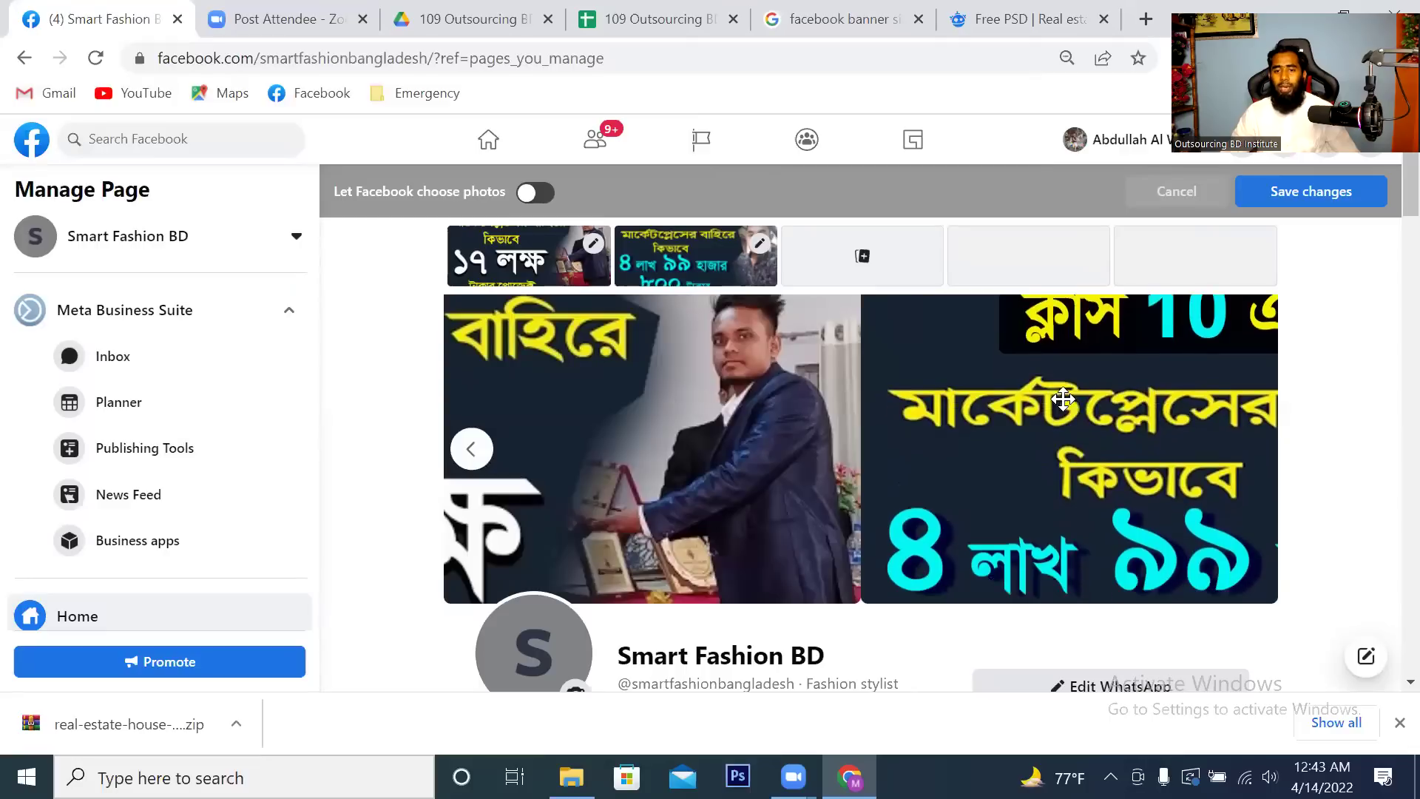
Add a desktop image as the third slide and the problem image as the fourth.
click(858, 266)
click(843, 336)
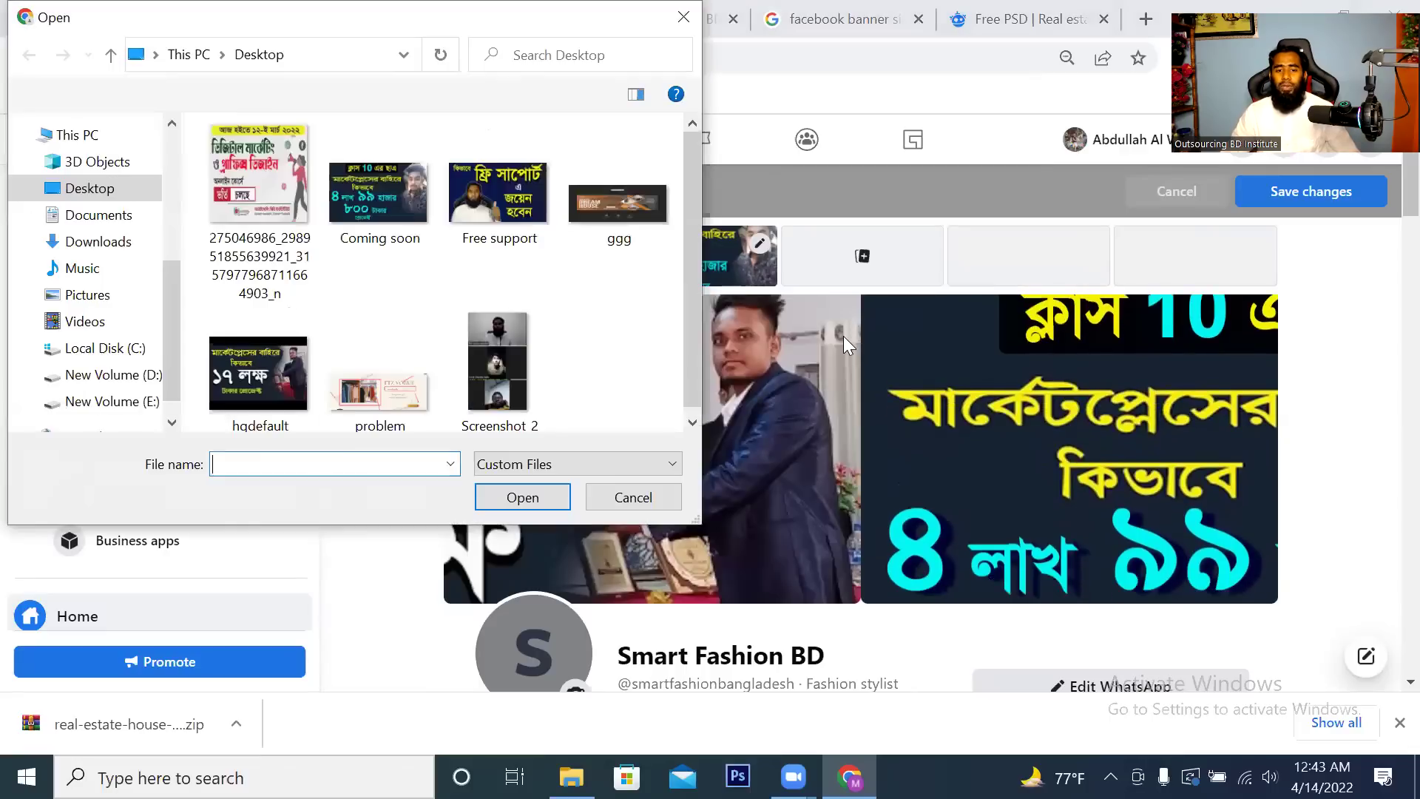
click(270, 160)
click(541, 499)
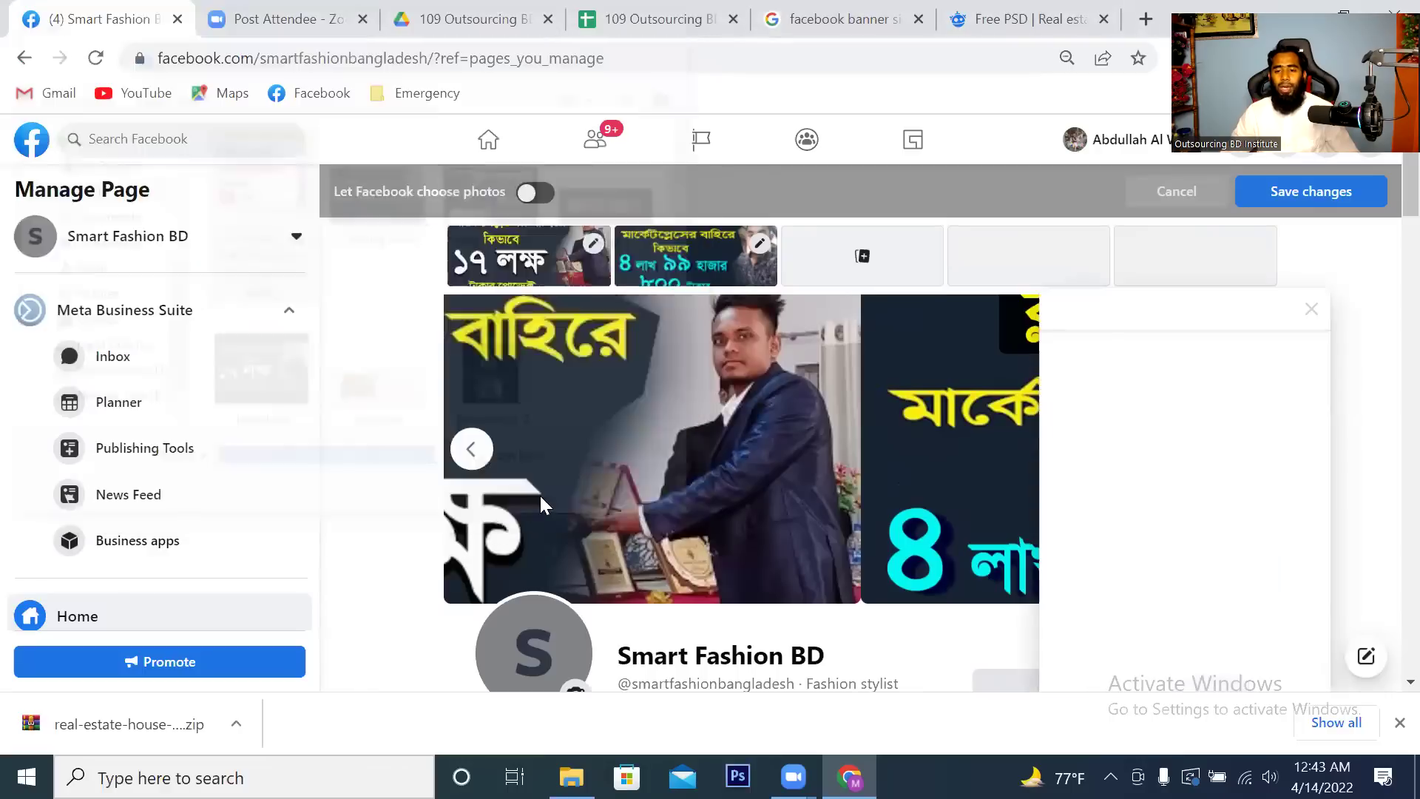
click(1314, 310)
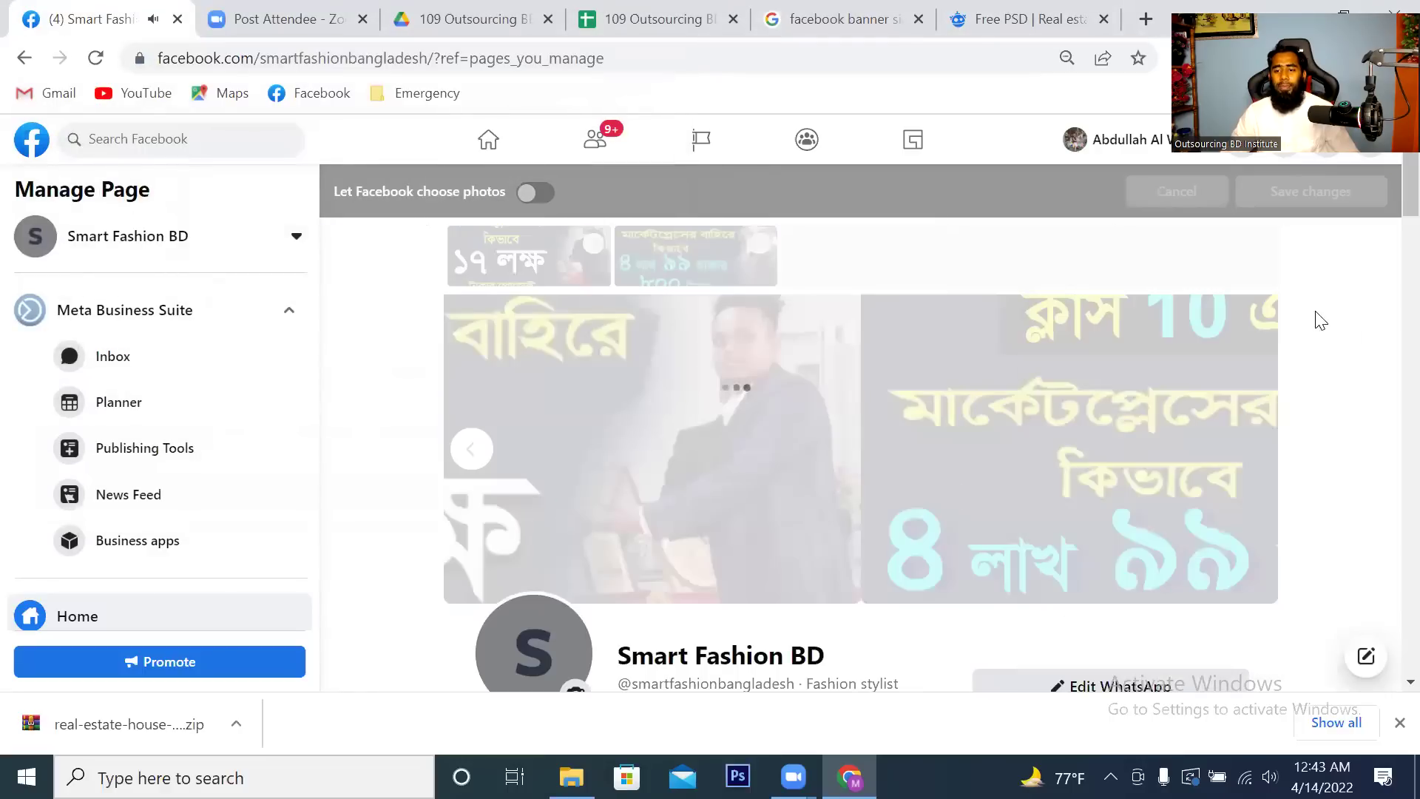
drag(1030, 459, 1058, 355)
click(1029, 258)
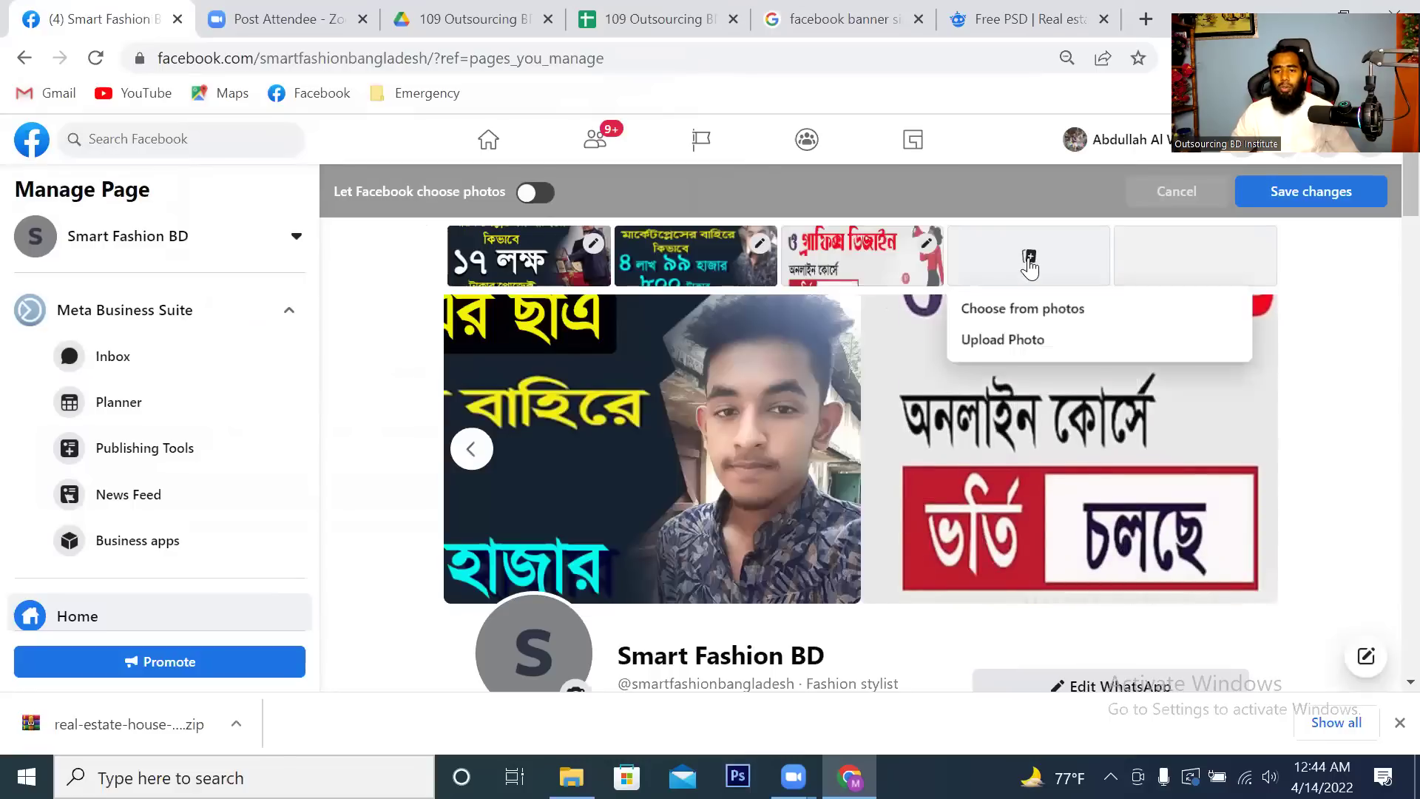
click(1028, 345)
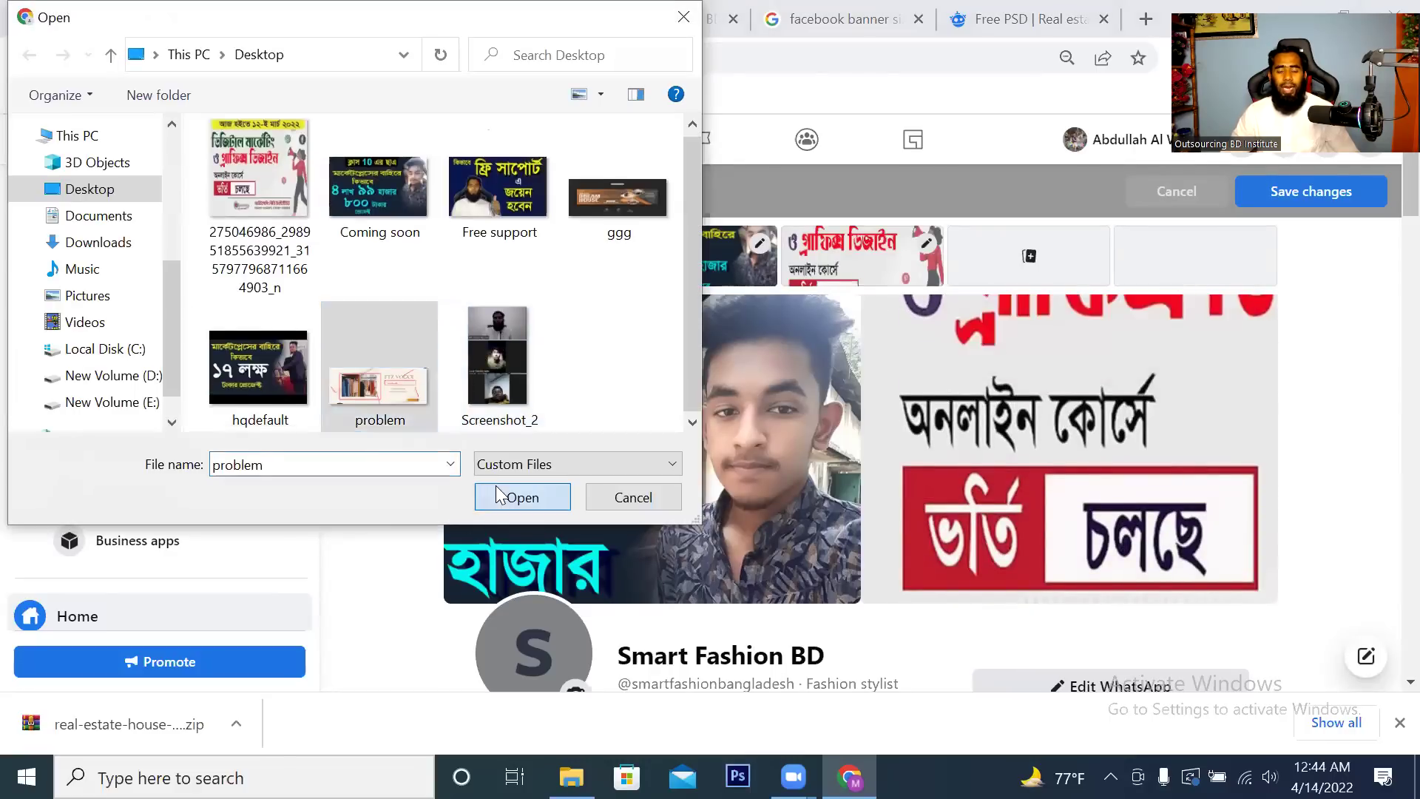
click(525, 496)
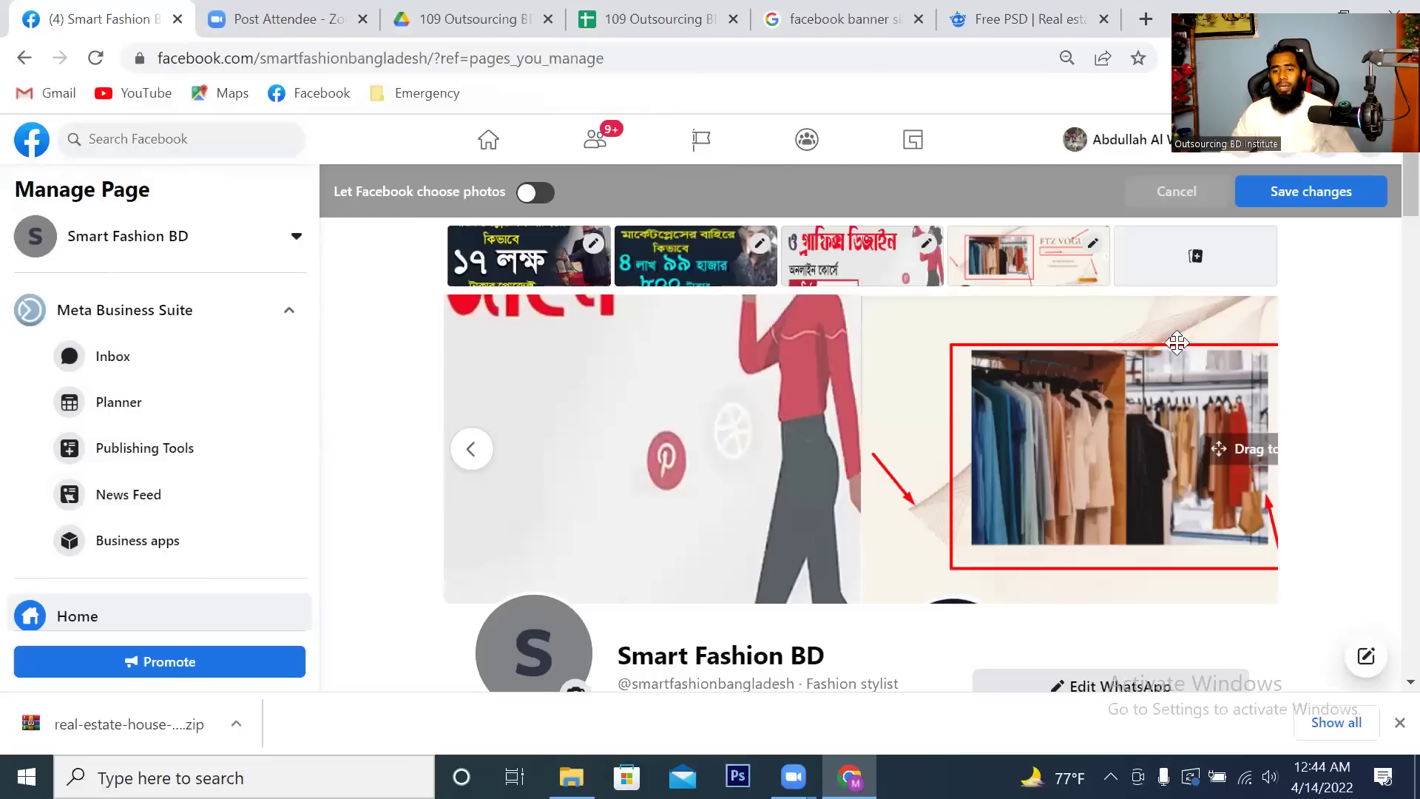
Add hqdefault as the fifth slide and save the cover slideshow.
click(1192, 273)
click(1173, 342)
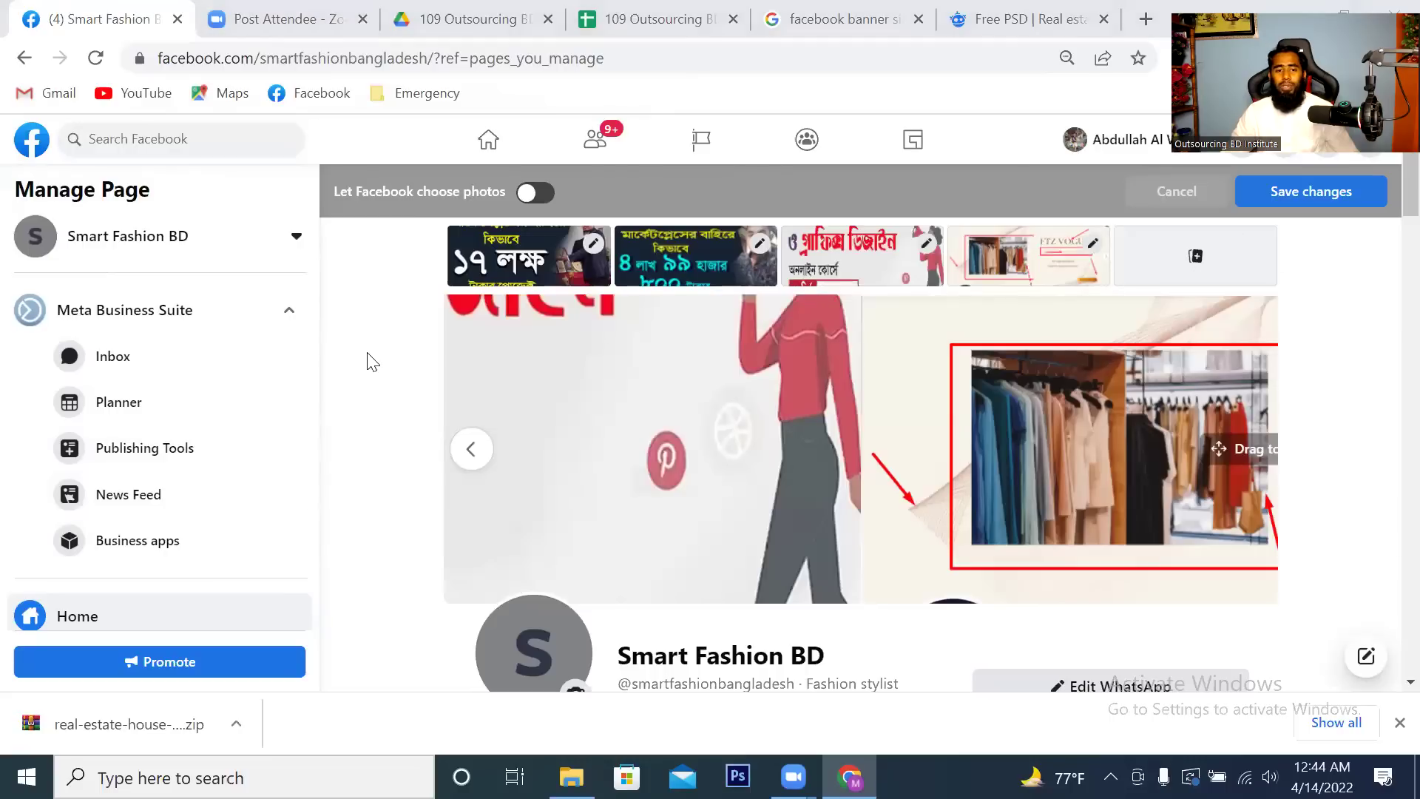
click(245, 326)
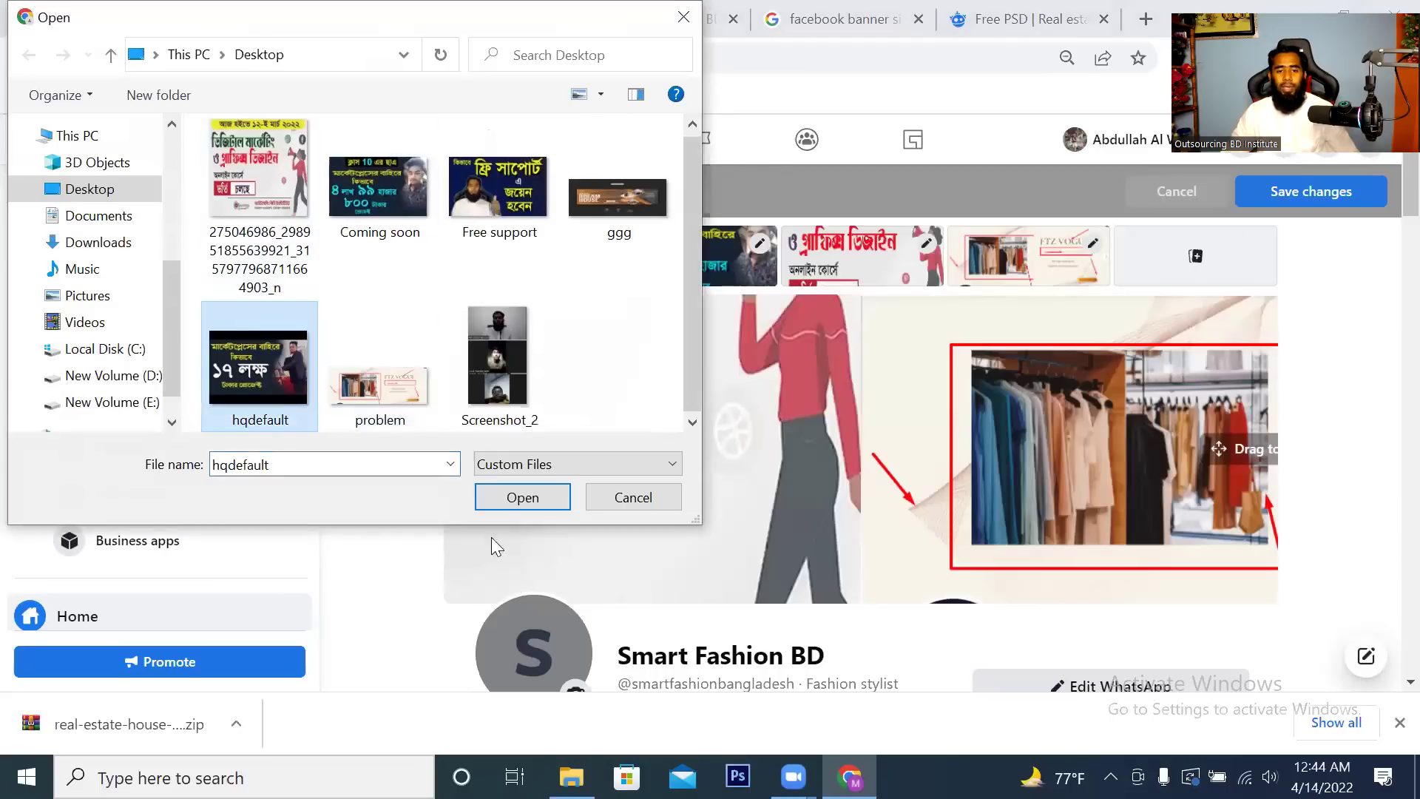
click(521, 496)
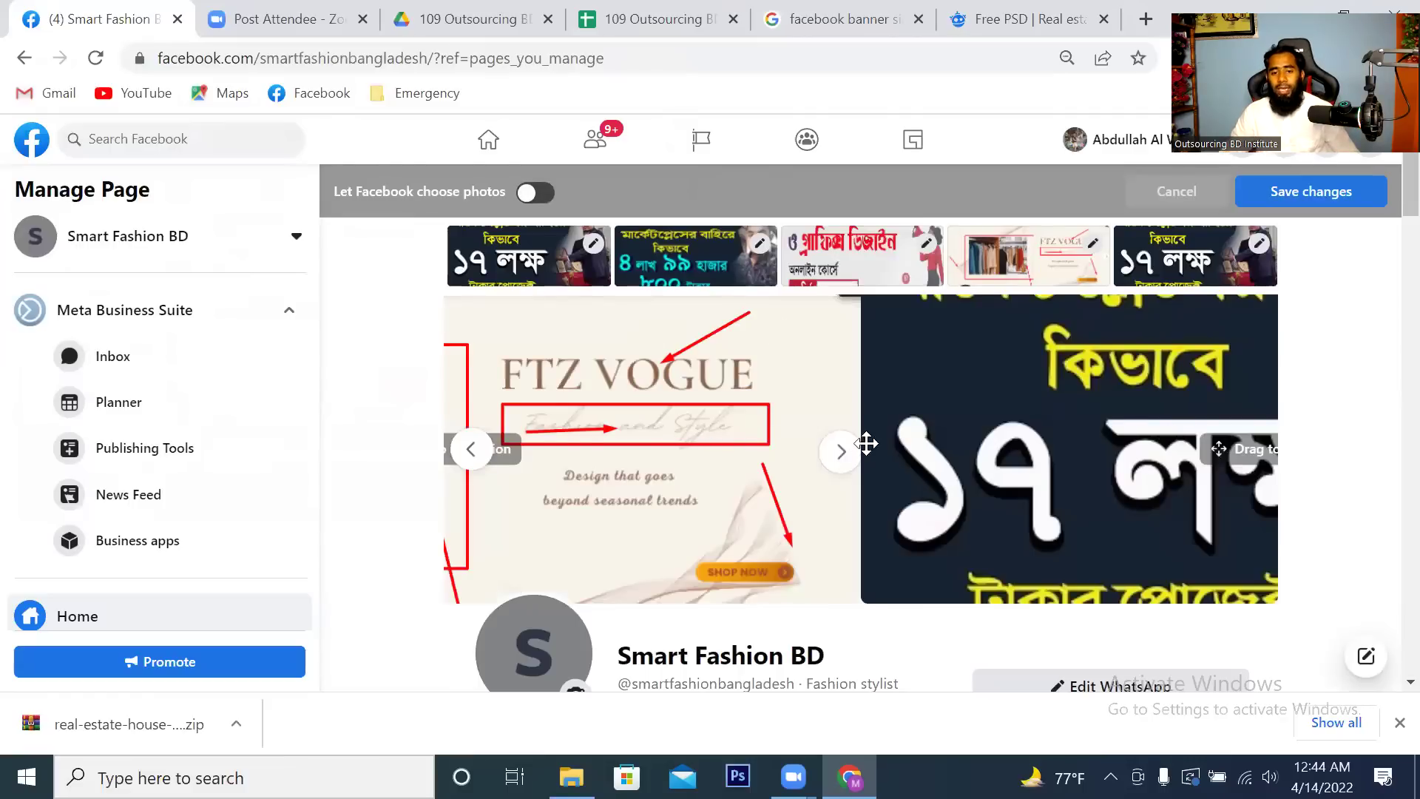
click(1305, 201)
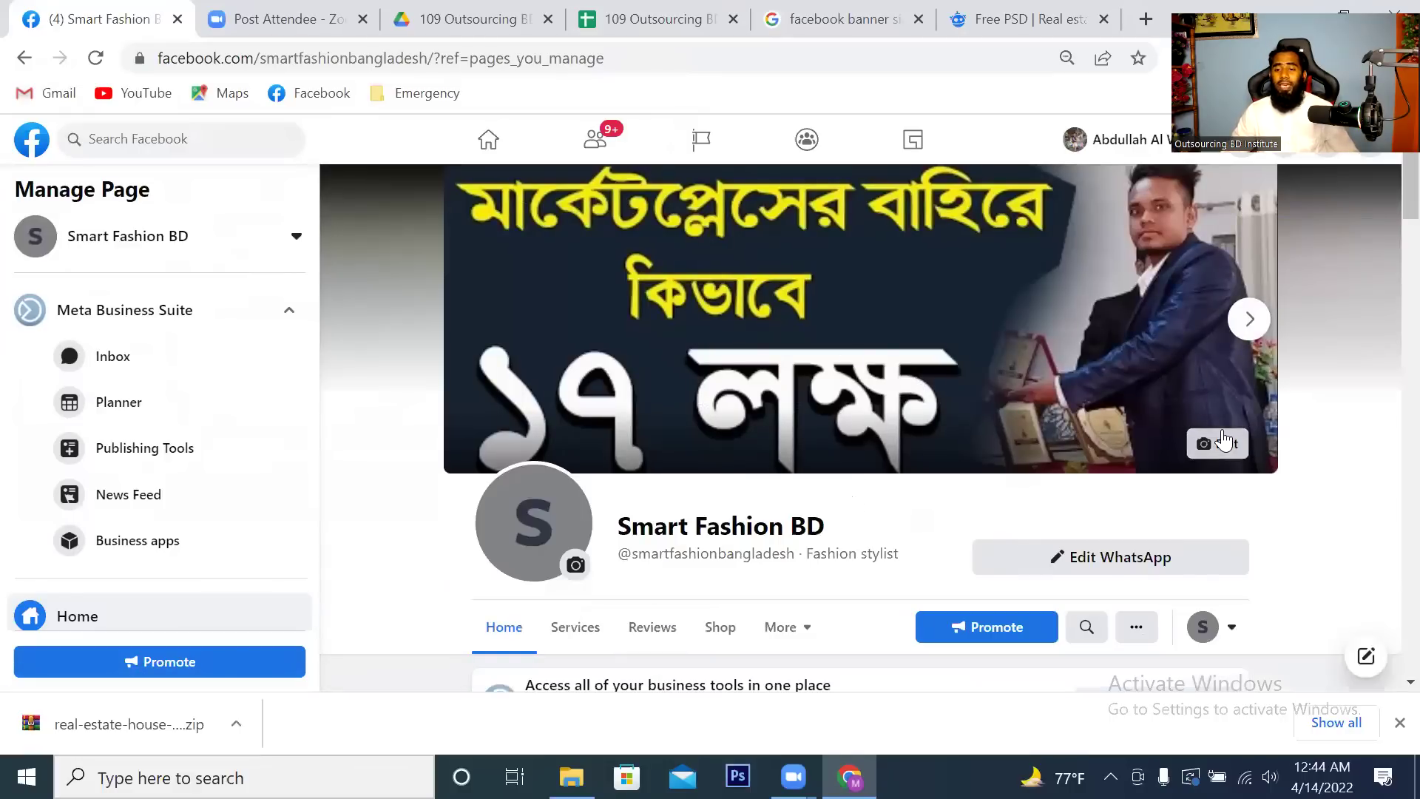
click(1218, 444)
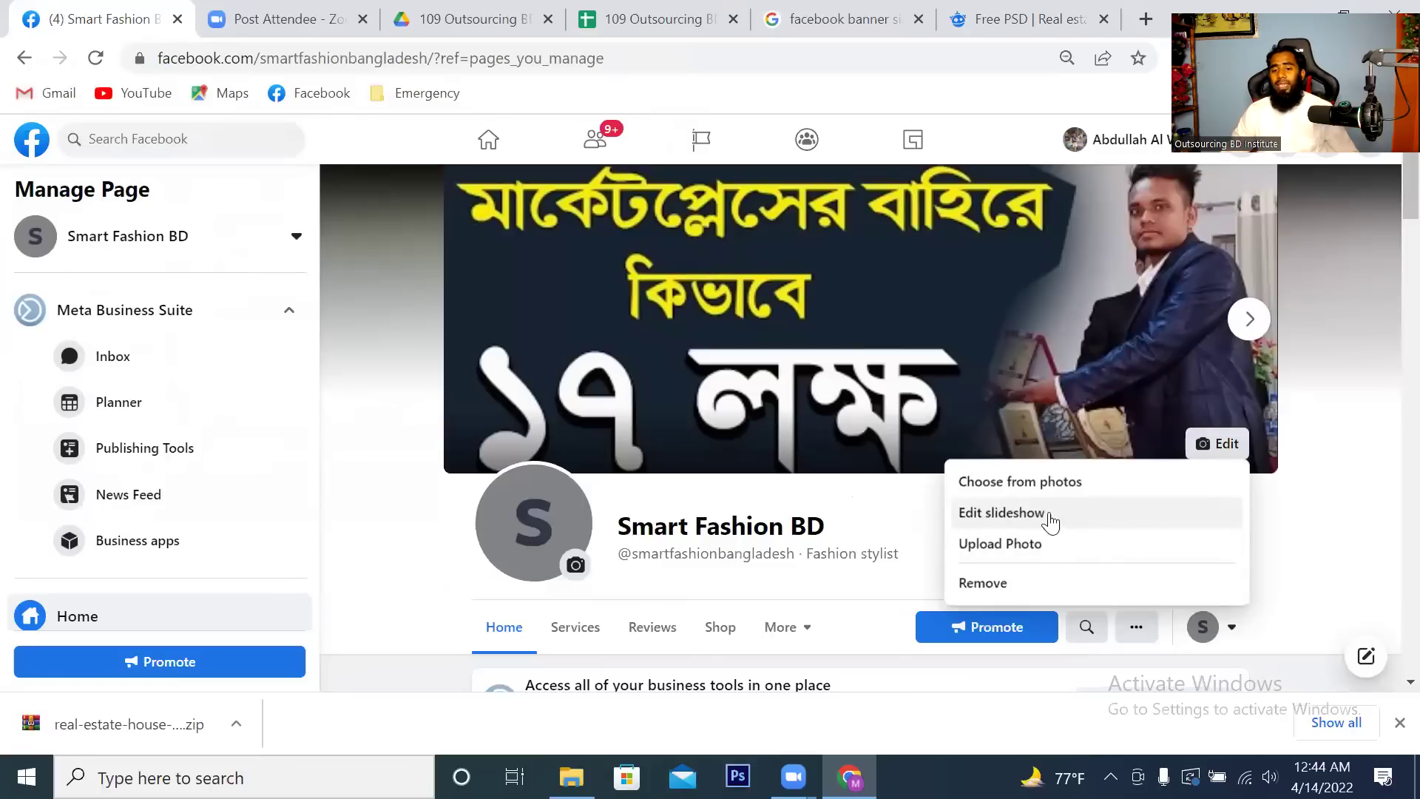
click(1325, 510)
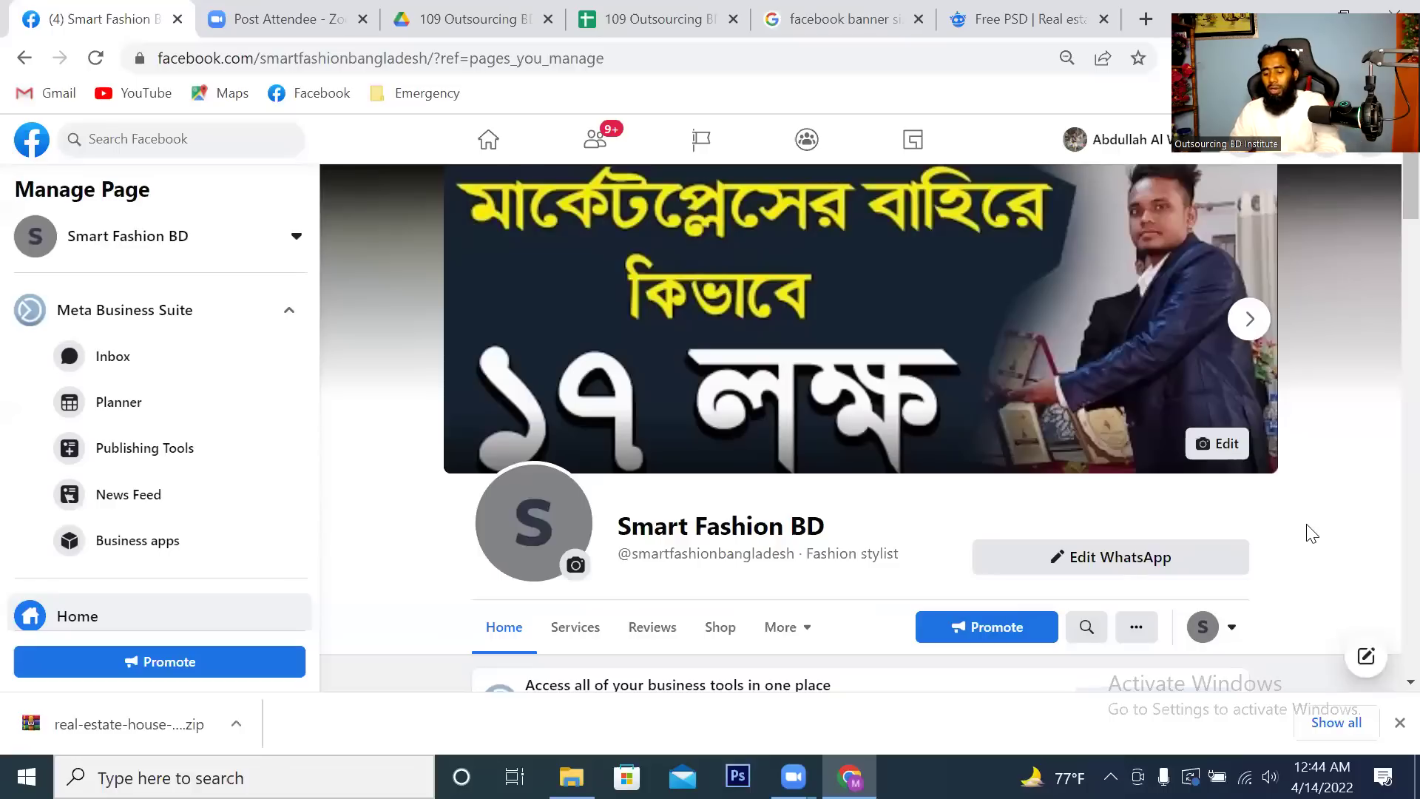
key(Print)
drag(0, 0, 1360, 751)
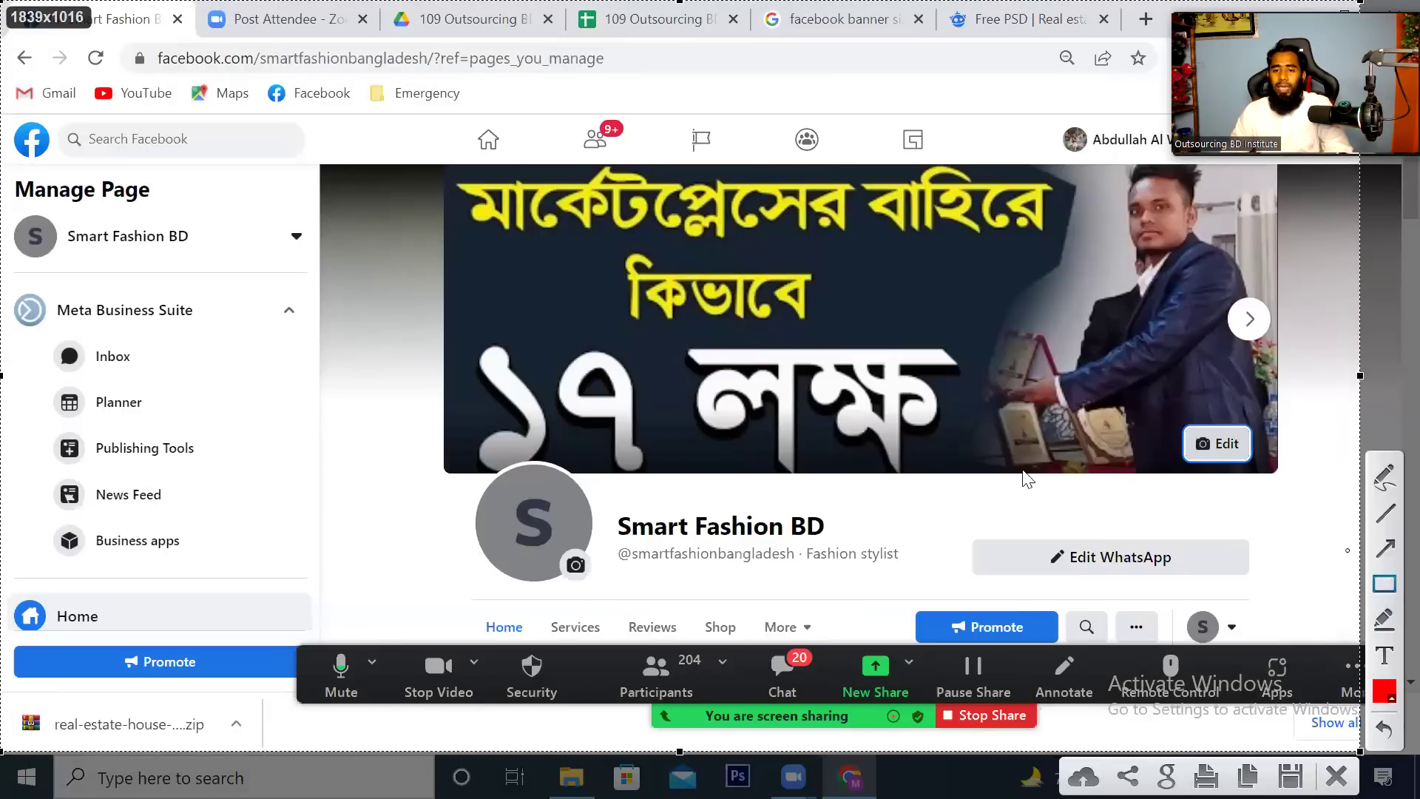
mouse_move(443, 167)
mouse_down()
mouse_move(966, 405)
mouse_move(1276, 472)
mouse_up()
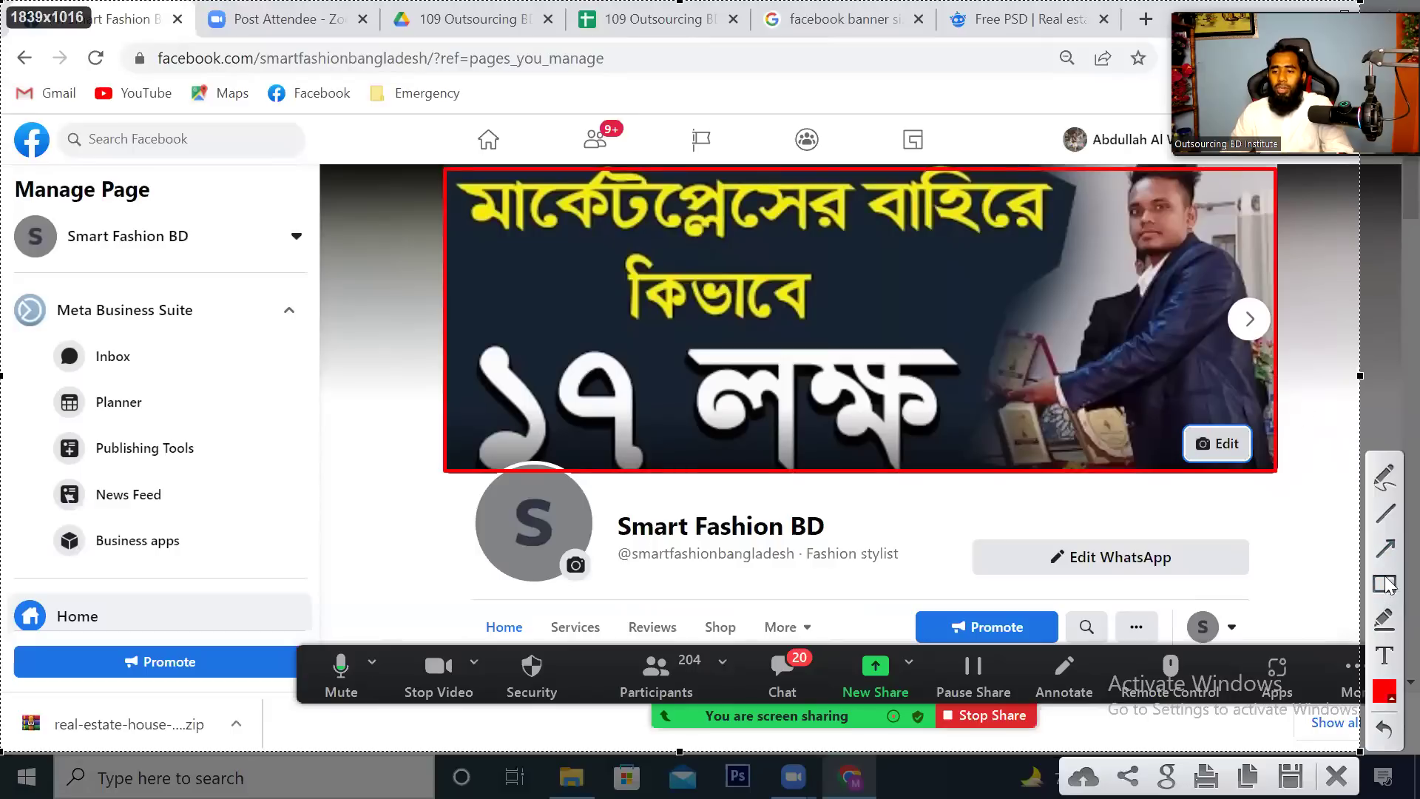
drag(1251, 275, 1229, 283)
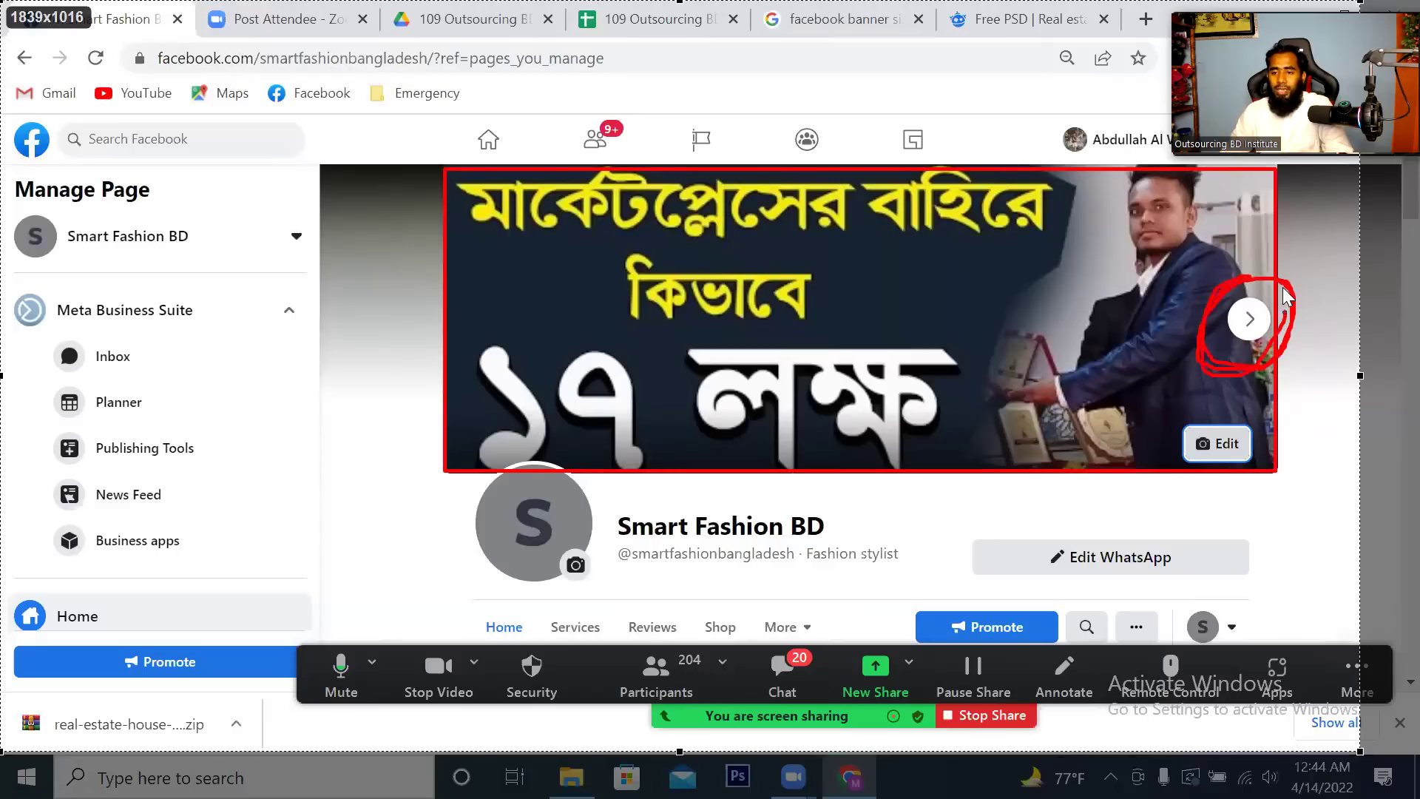
right_click(1136, 288)
click(1190, 436)
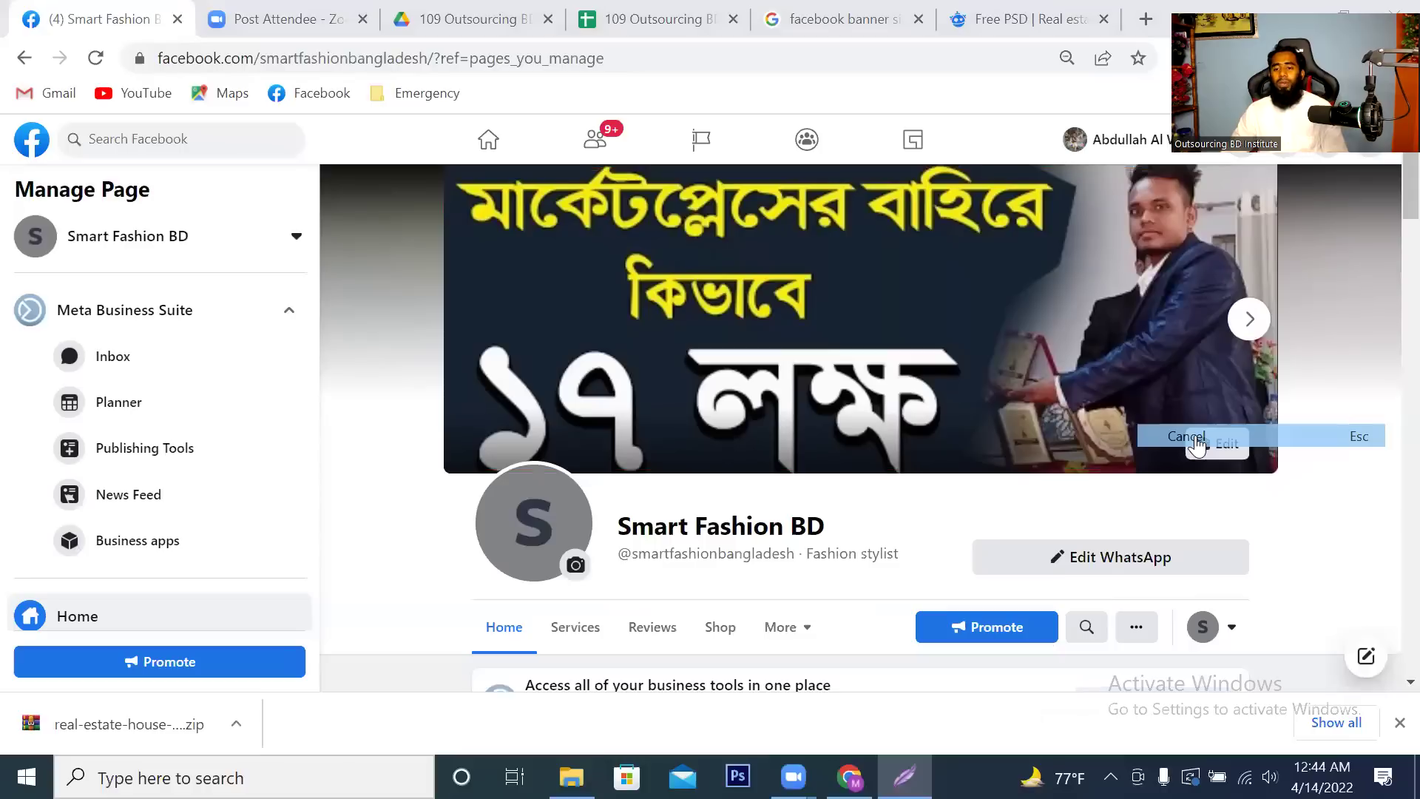
click(1247, 321)
click(1249, 319)
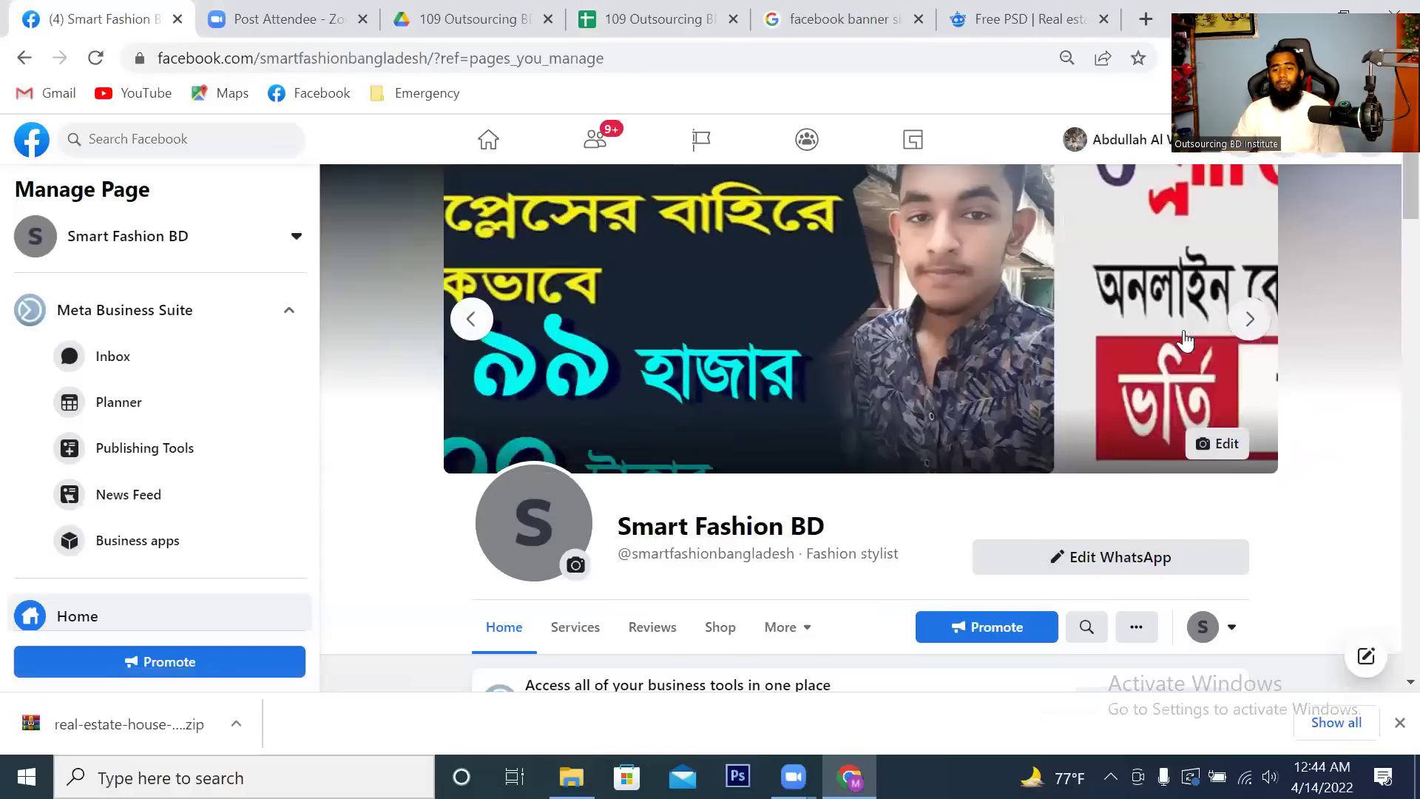
click(1250, 320)
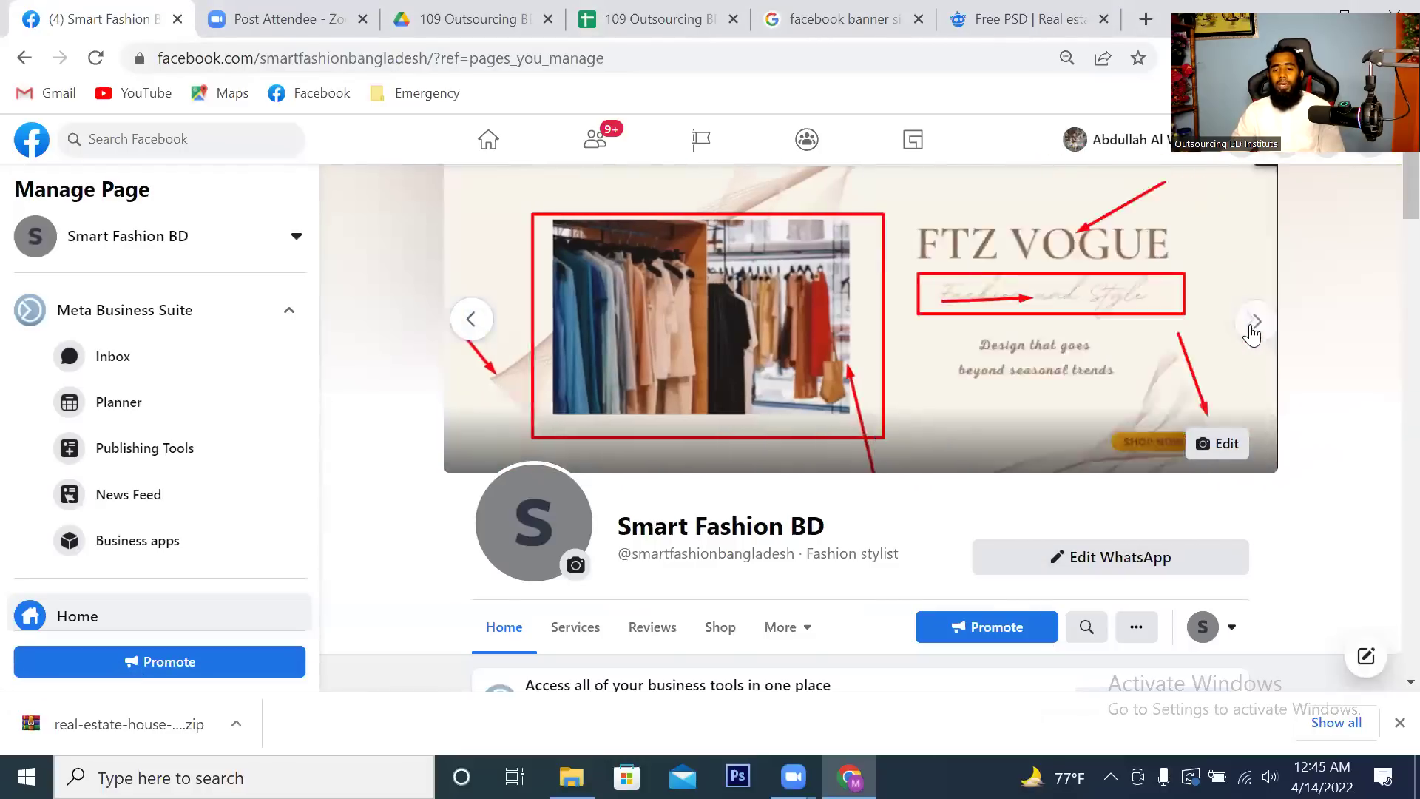
click(1250, 325)
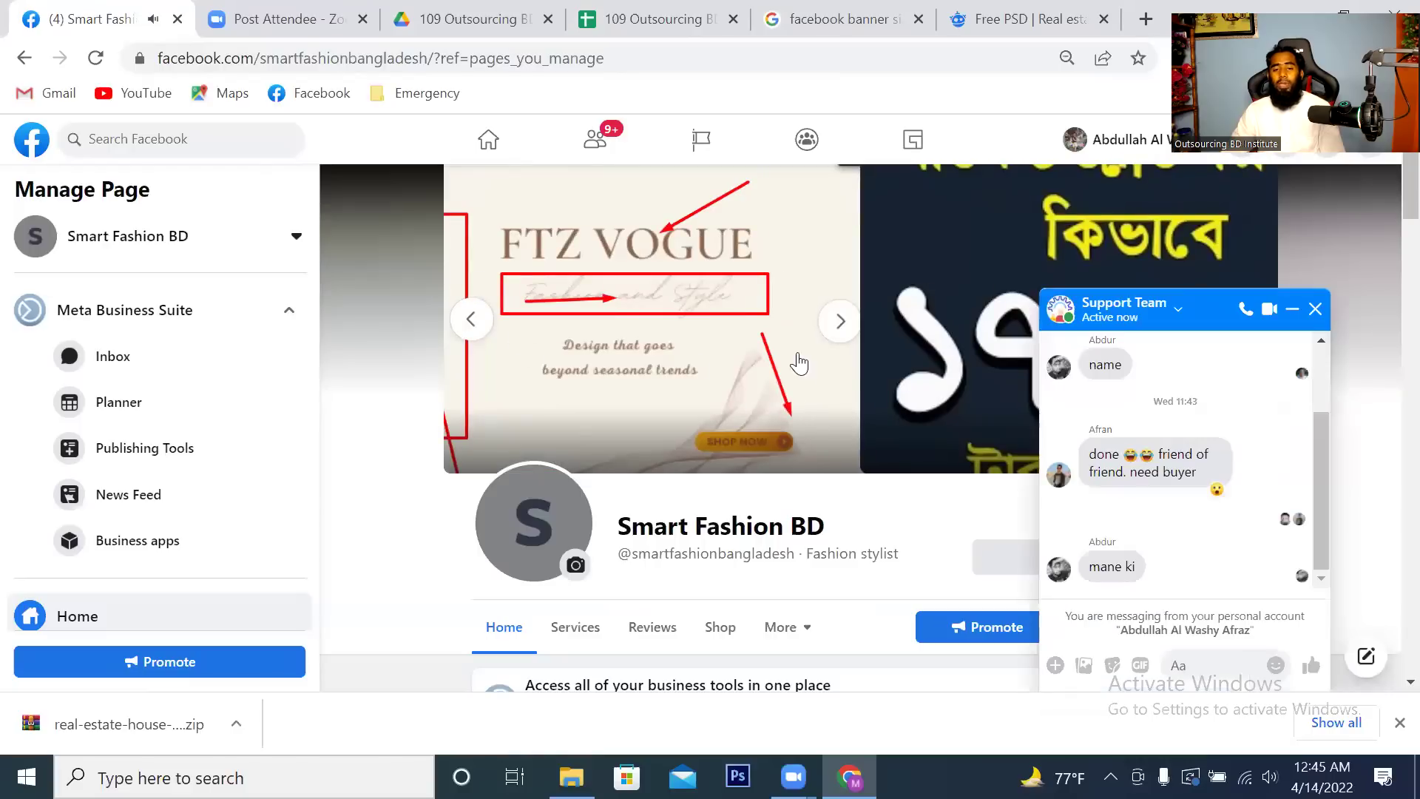
click(1315, 309)
click(837, 321)
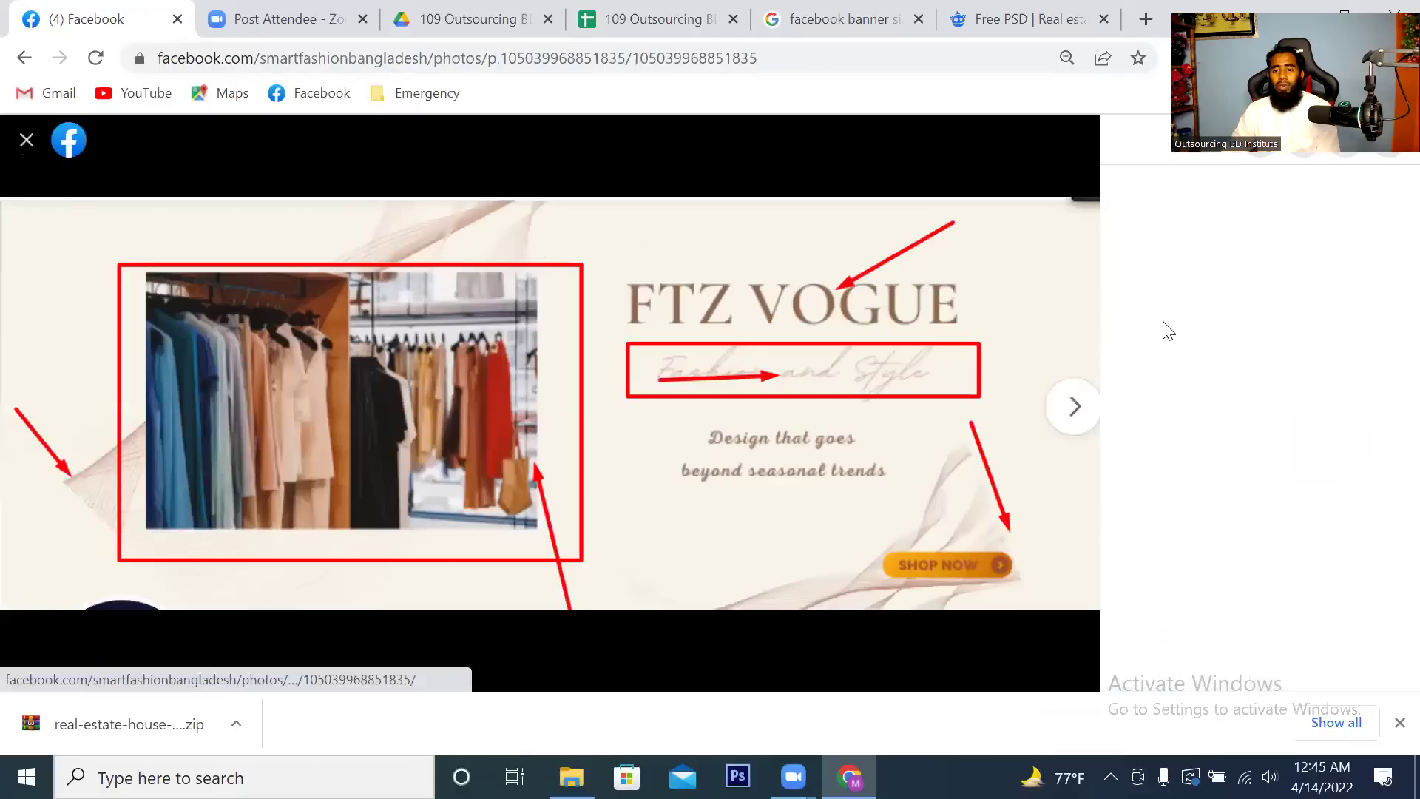
click(30, 140)
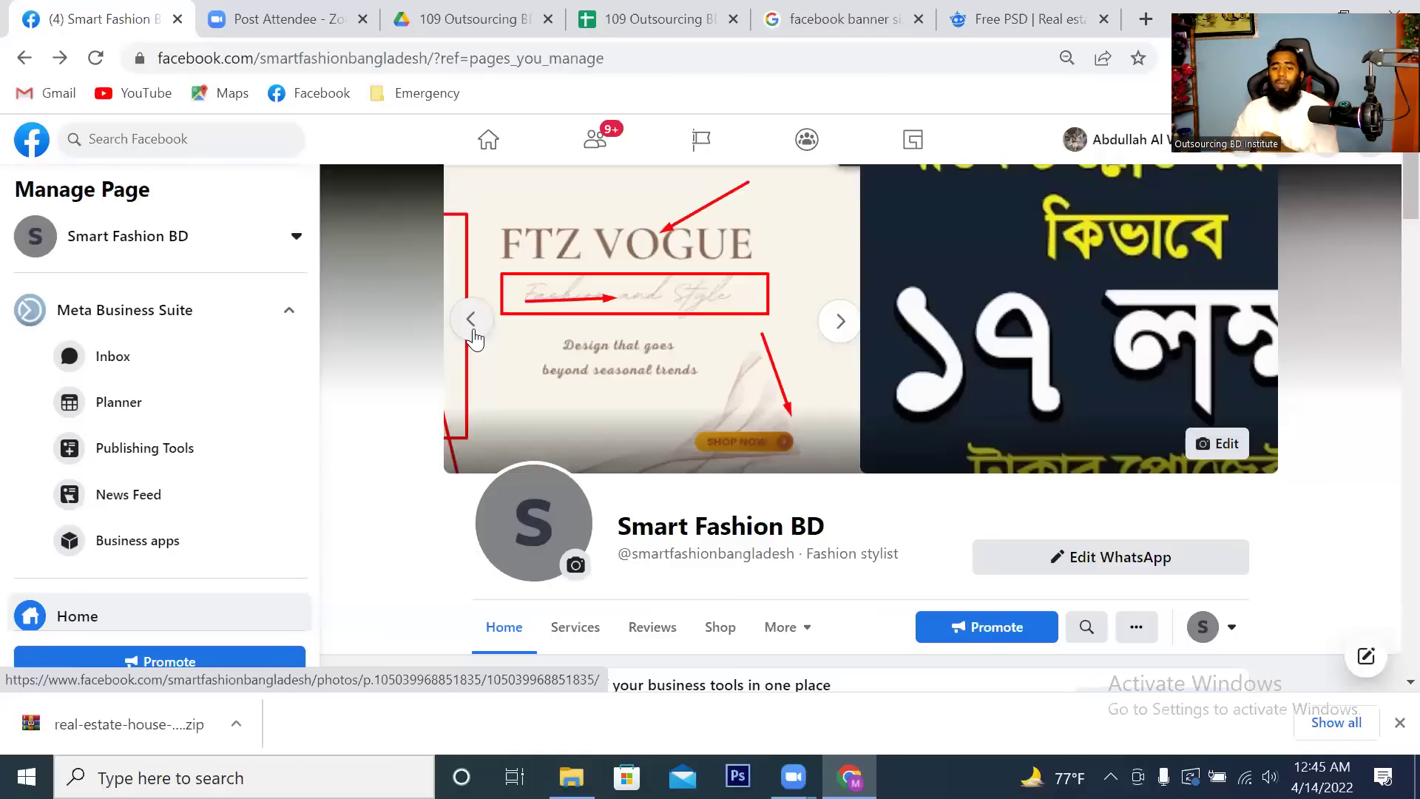
click(787, 368)
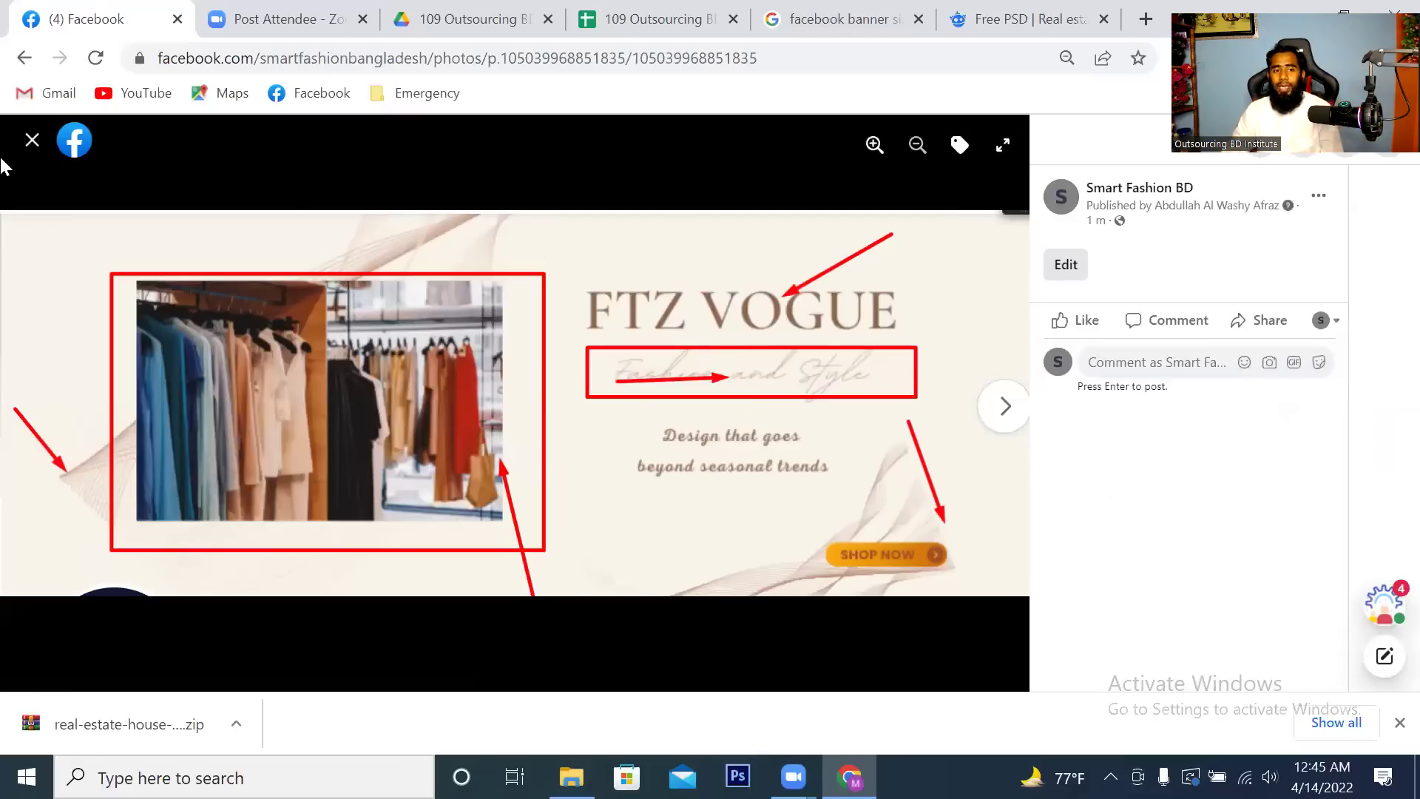
click(32, 140)
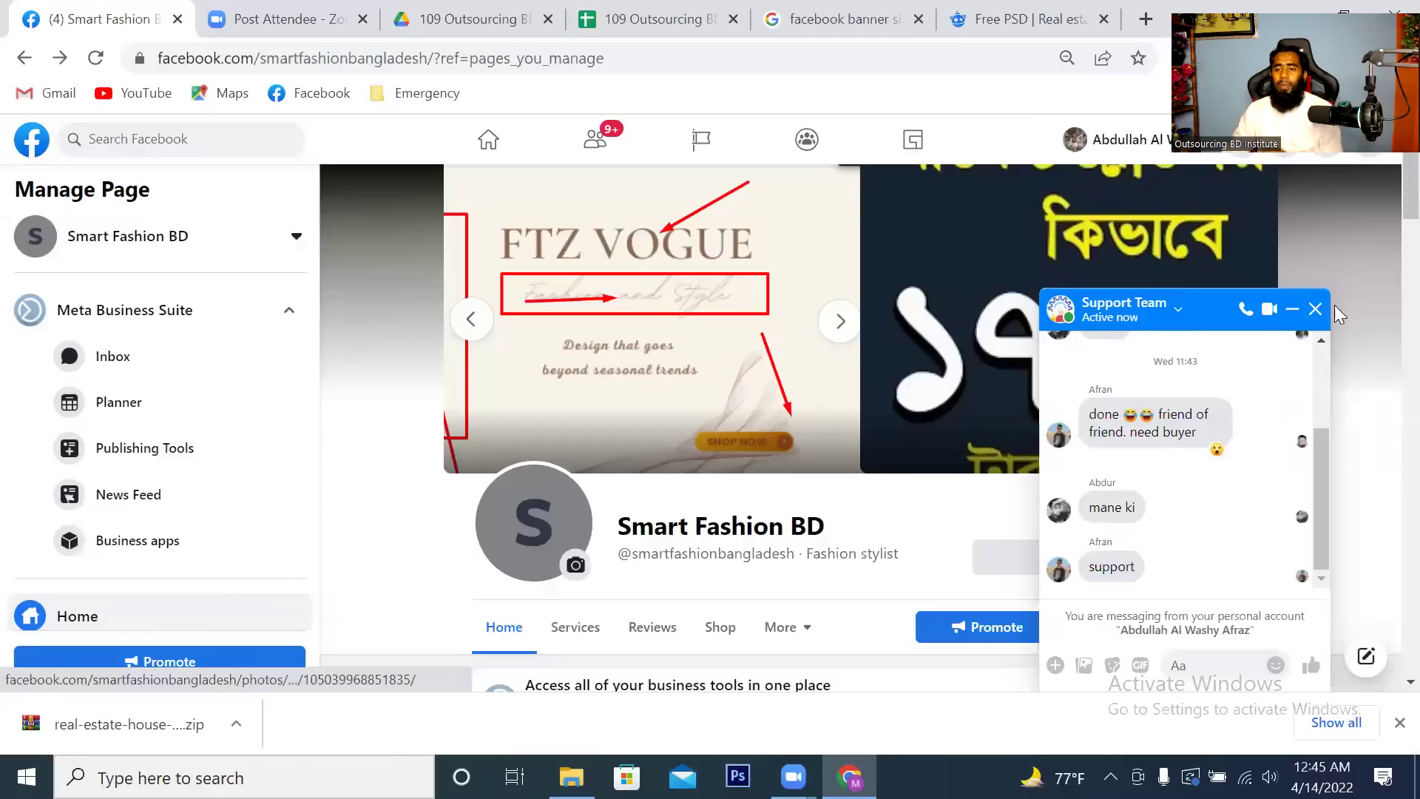
click(1314, 309)
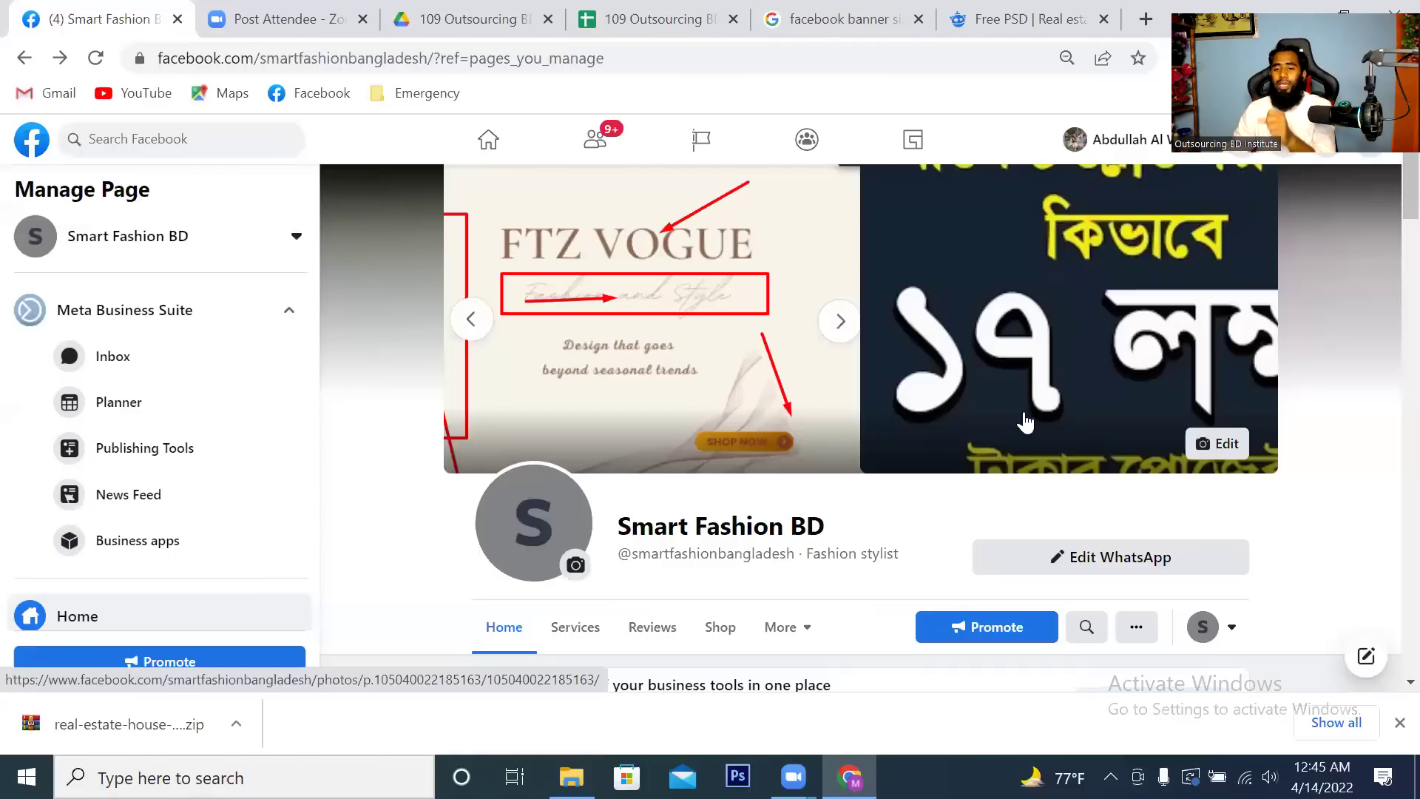
Remove the Smart Fashion BD slideshow cover and reload to confirm the cover is blank.
click(1216, 444)
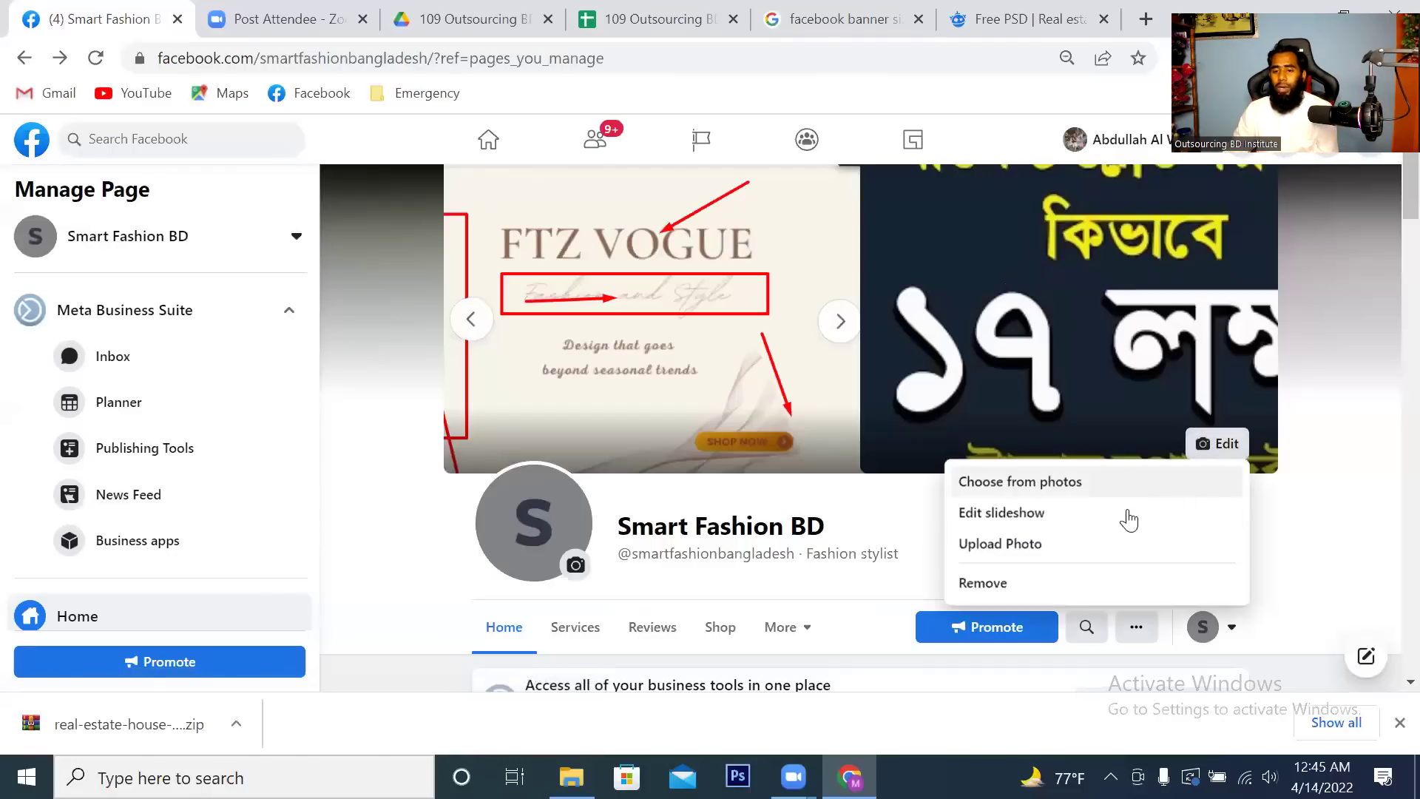
click(1340, 426)
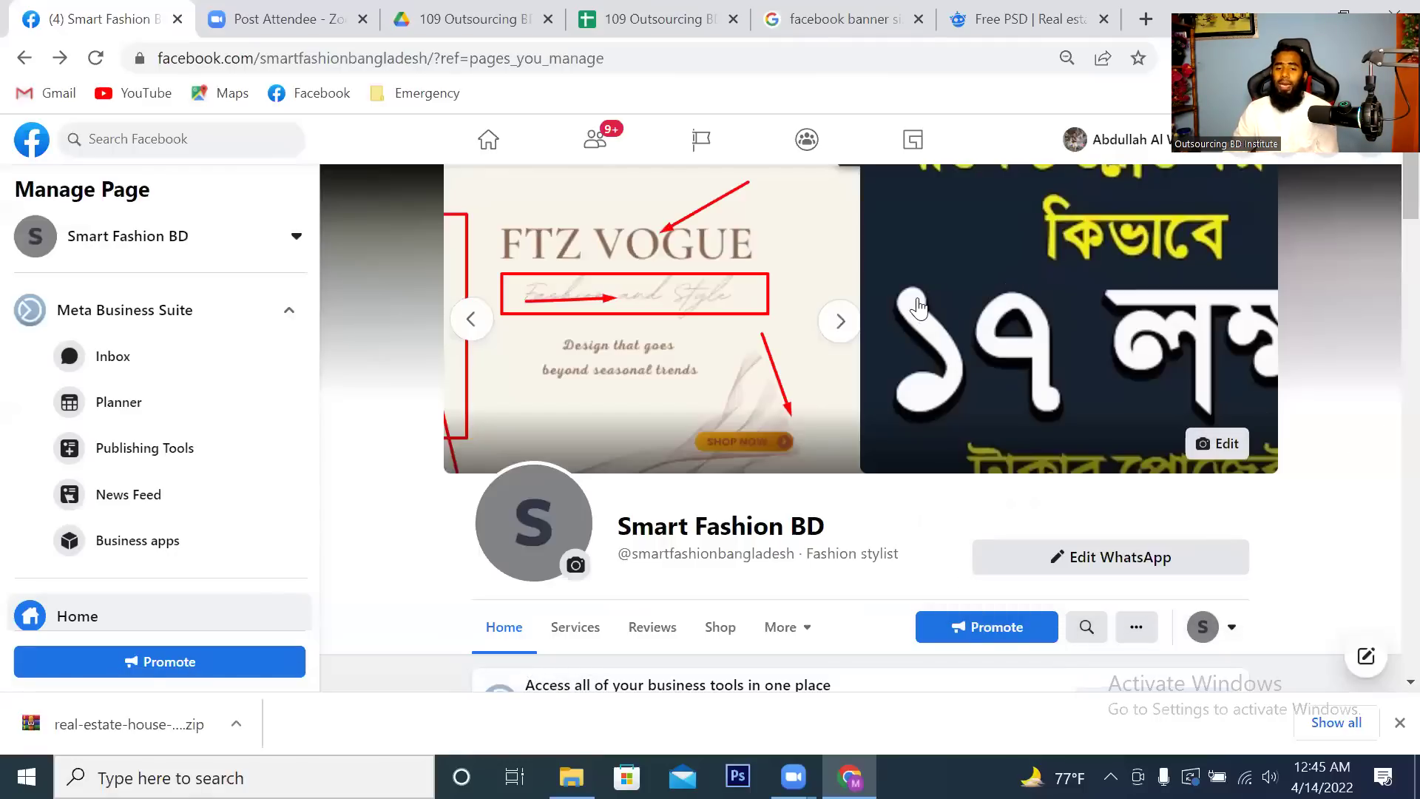
click(1205, 444)
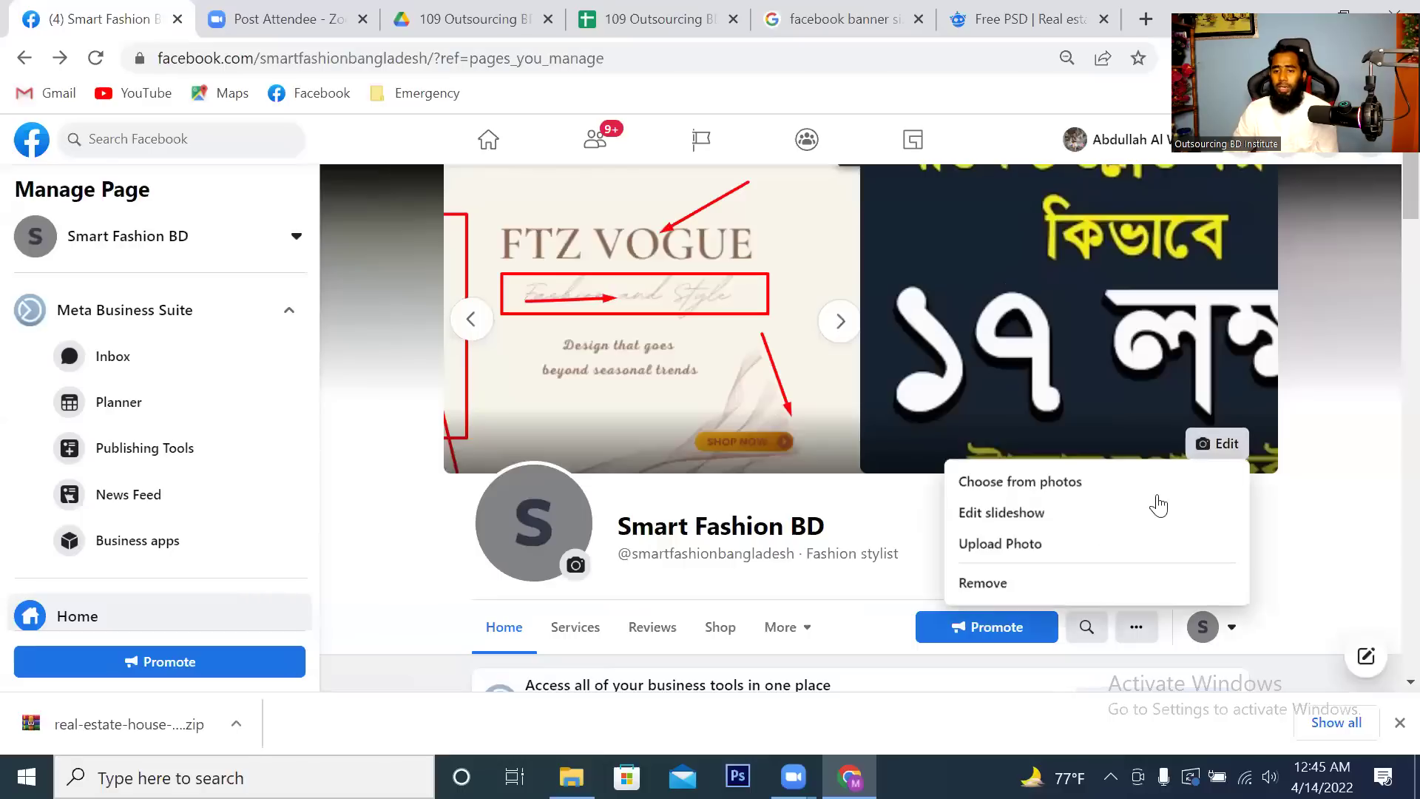
click(982, 583)
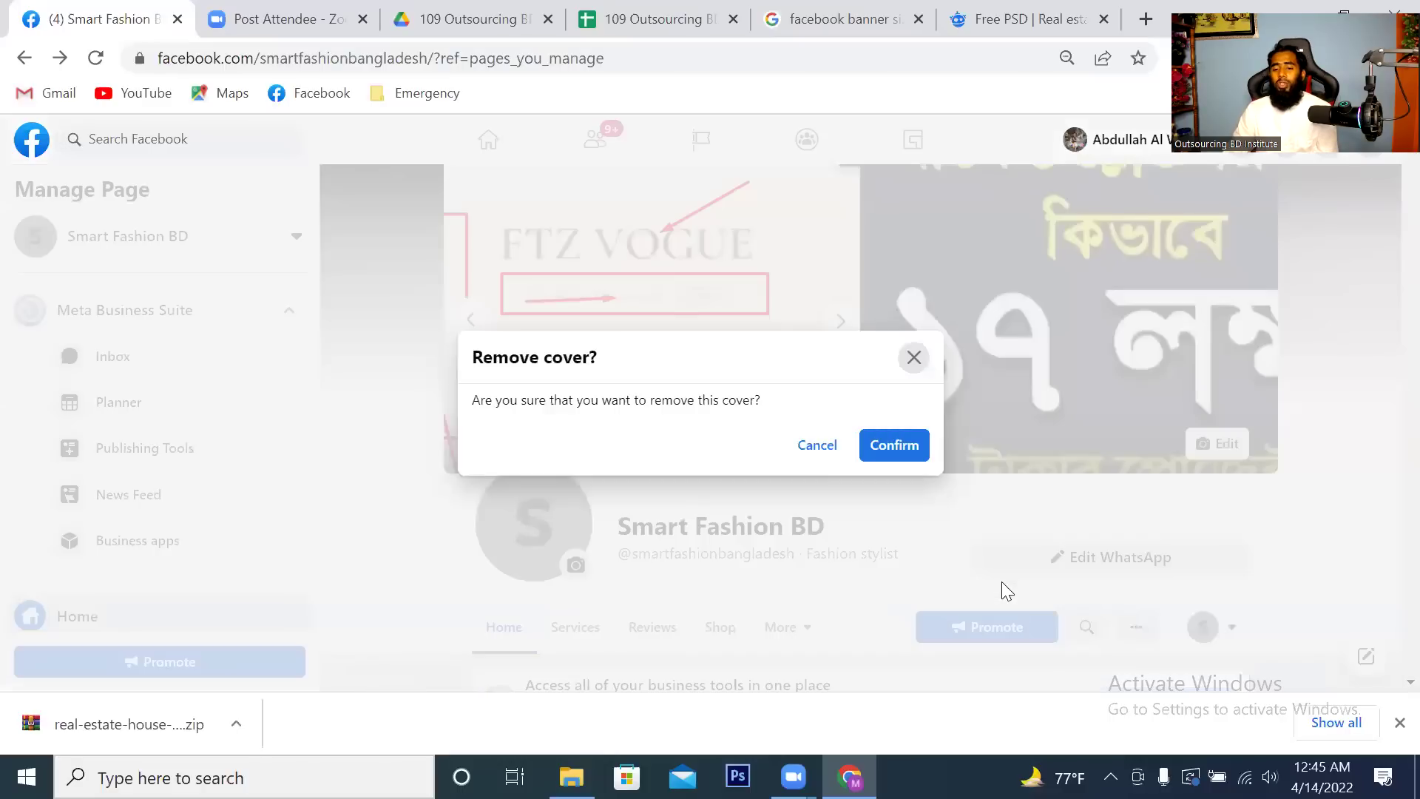
click(890, 450)
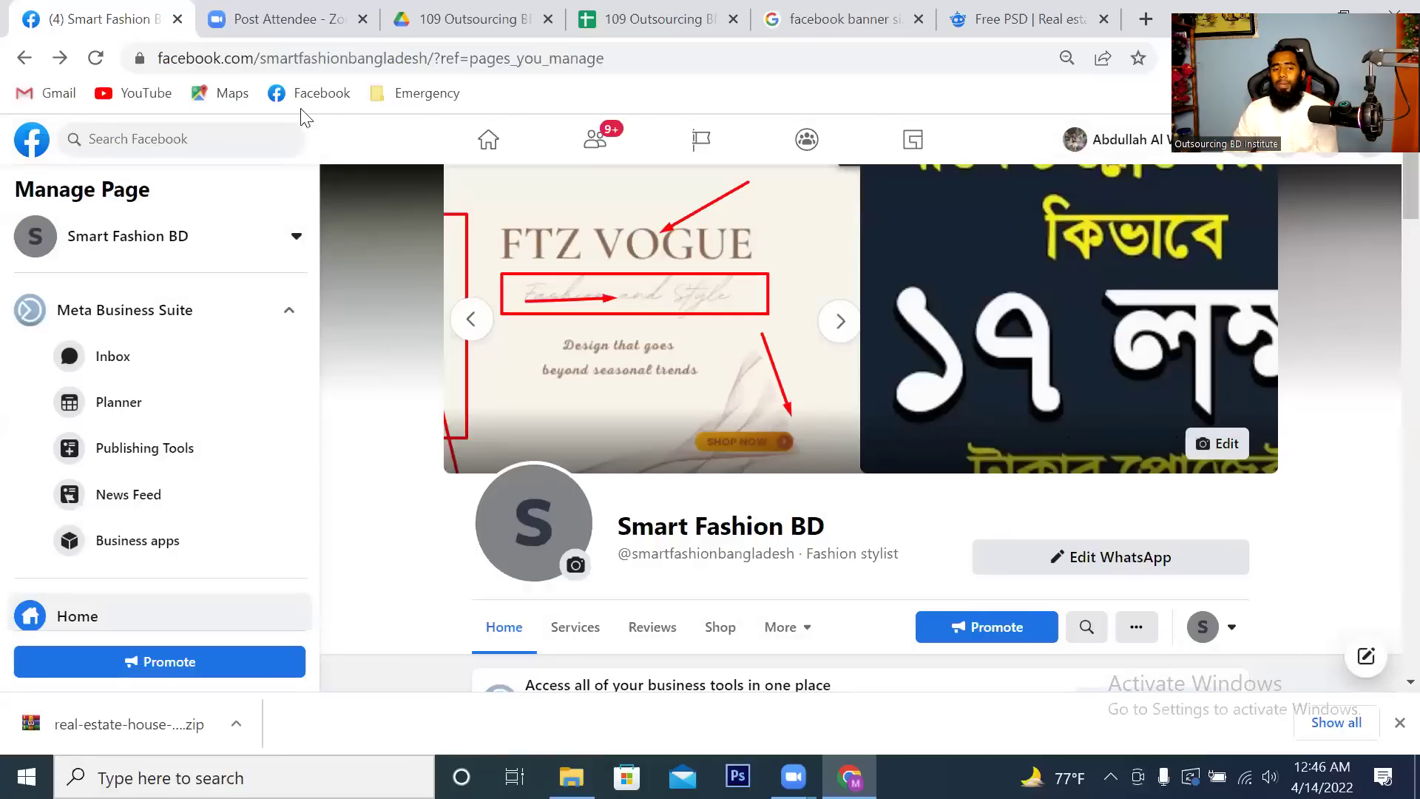
click(96, 56)
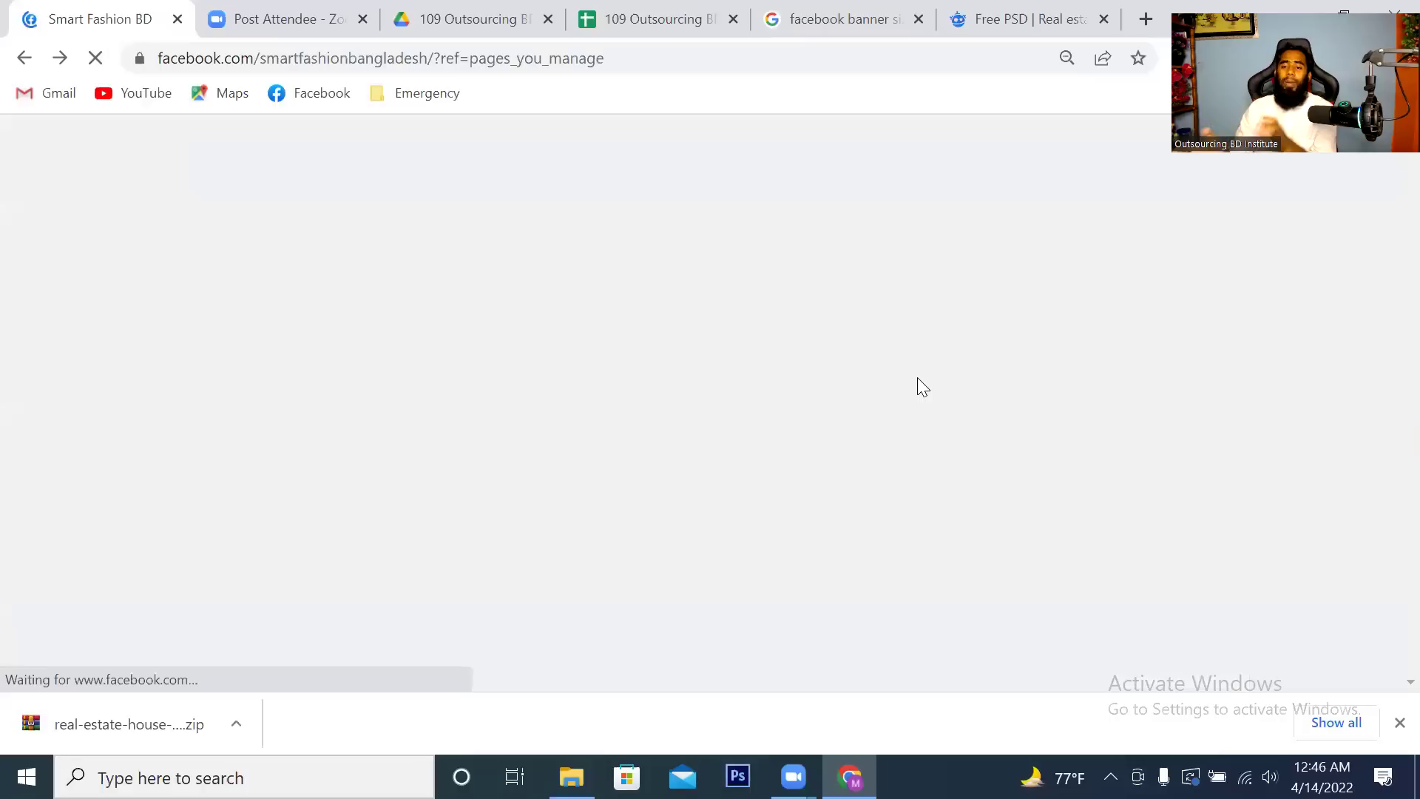
scroll(1046, 485, up, 4)
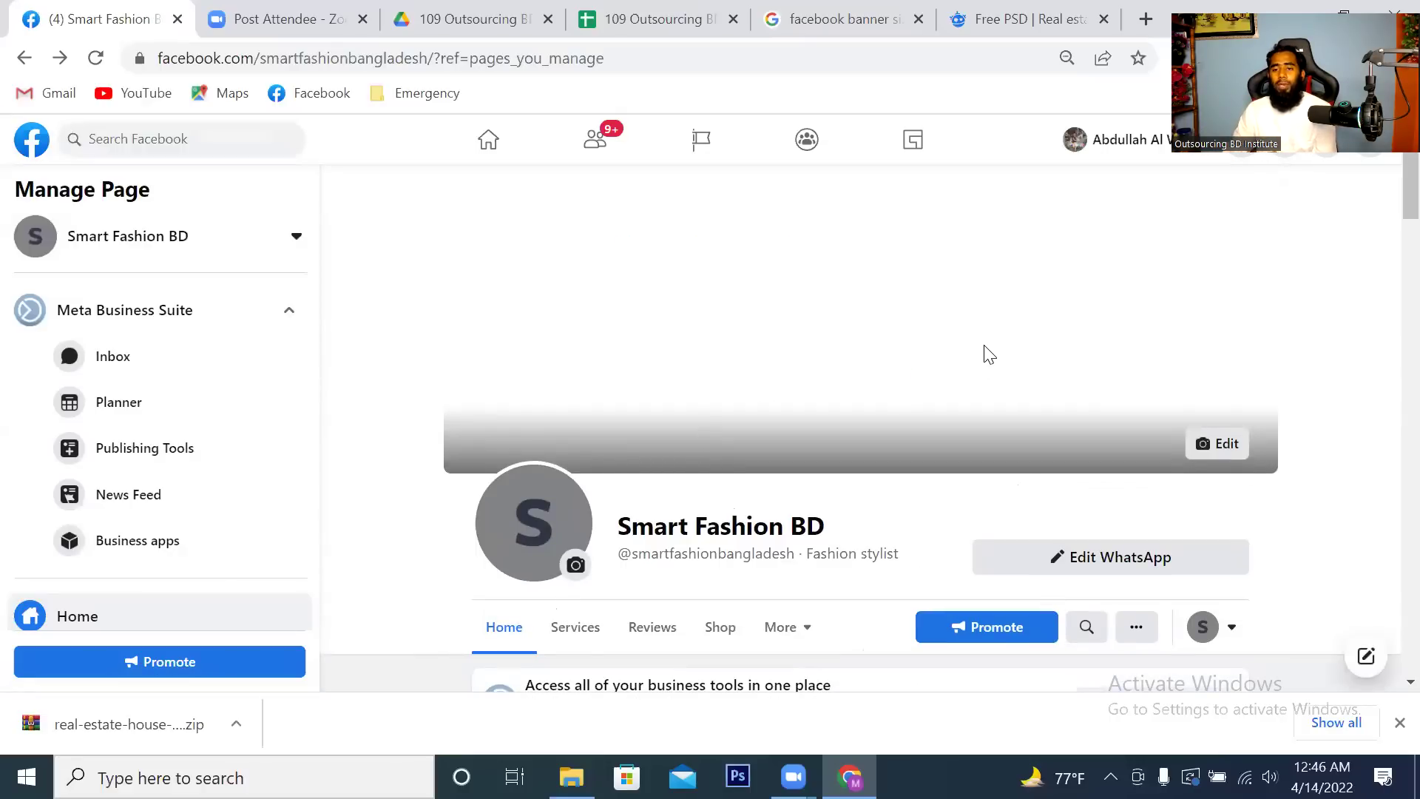
Upload hqdefault as the new cover photo, position it to frame the headline, and save.
click(1218, 451)
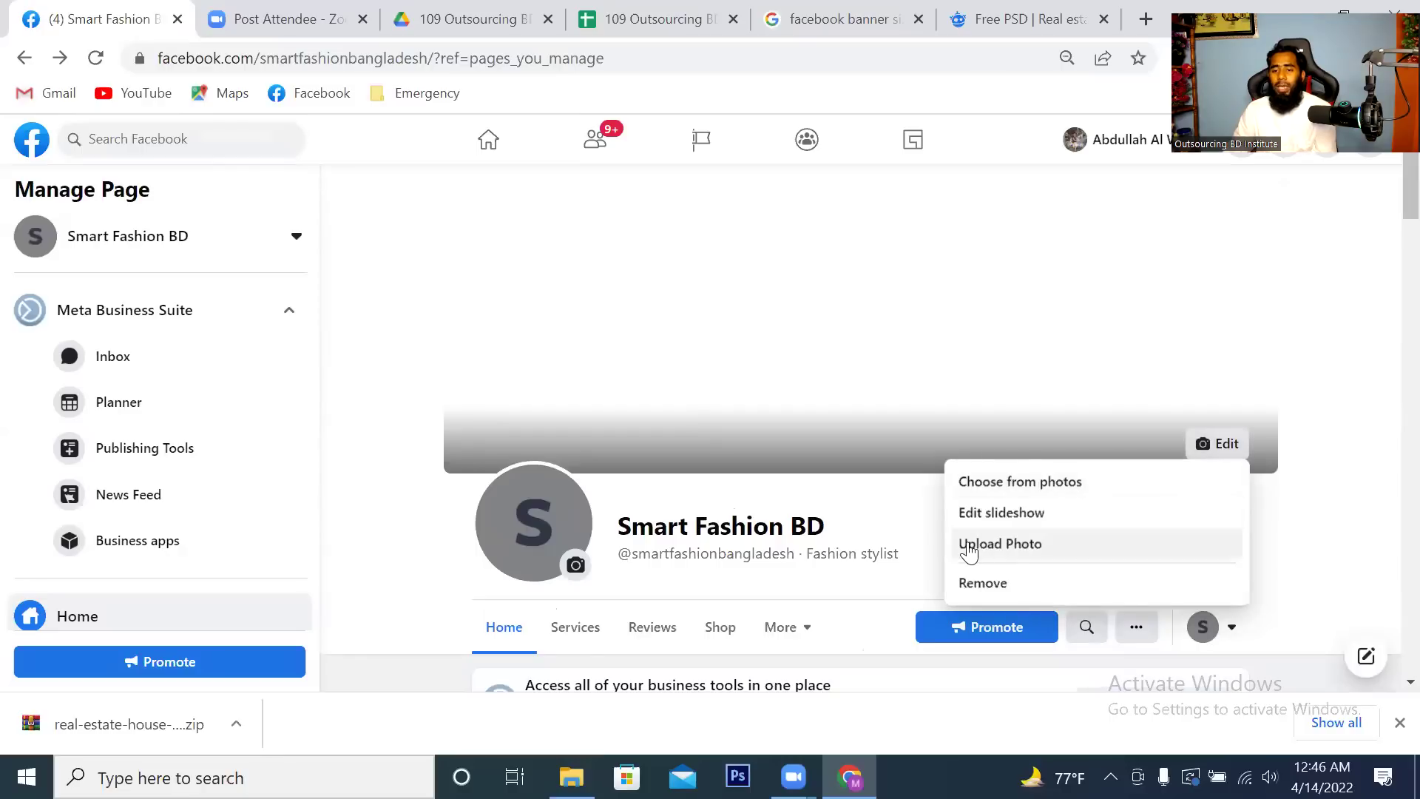
click(1010, 544)
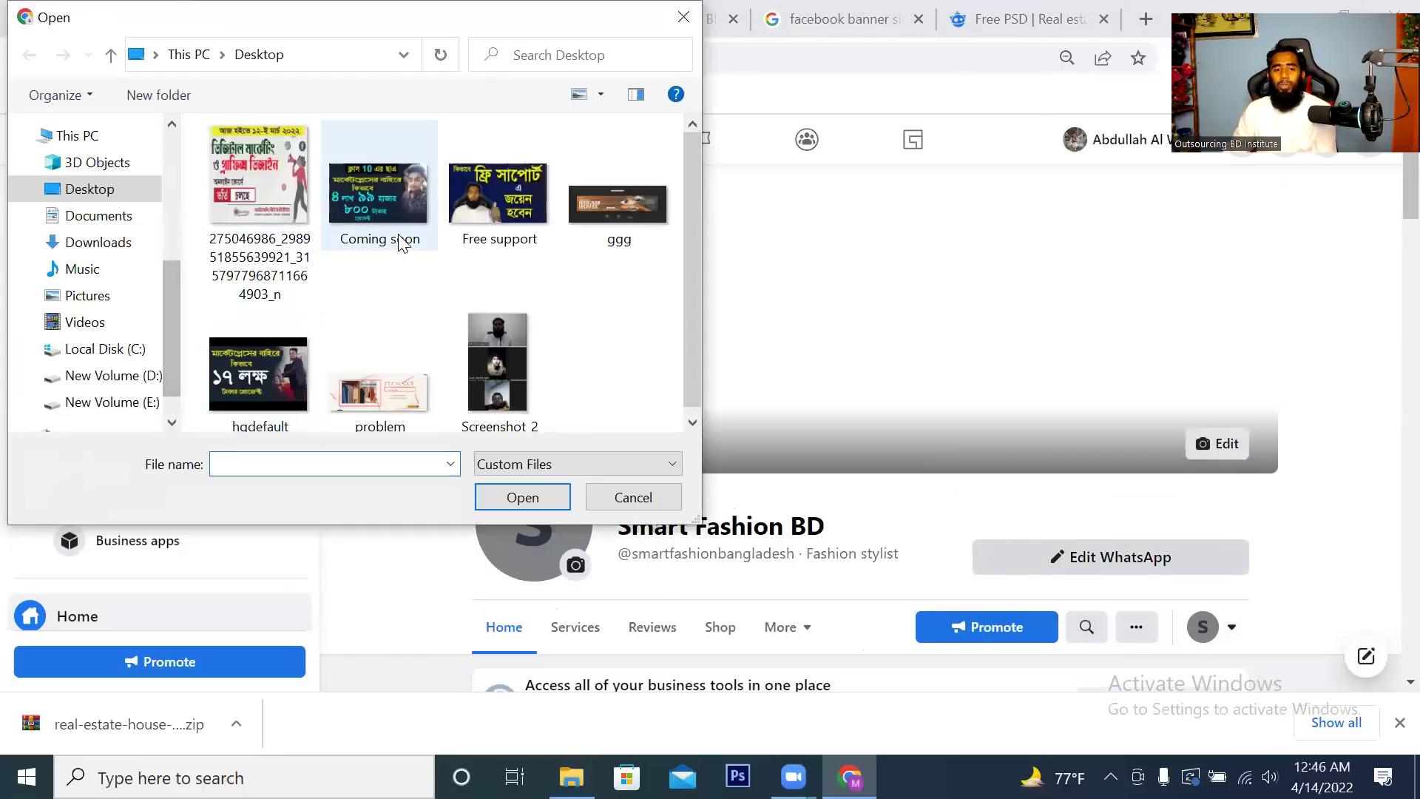
click(263, 361)
click(522, 497)
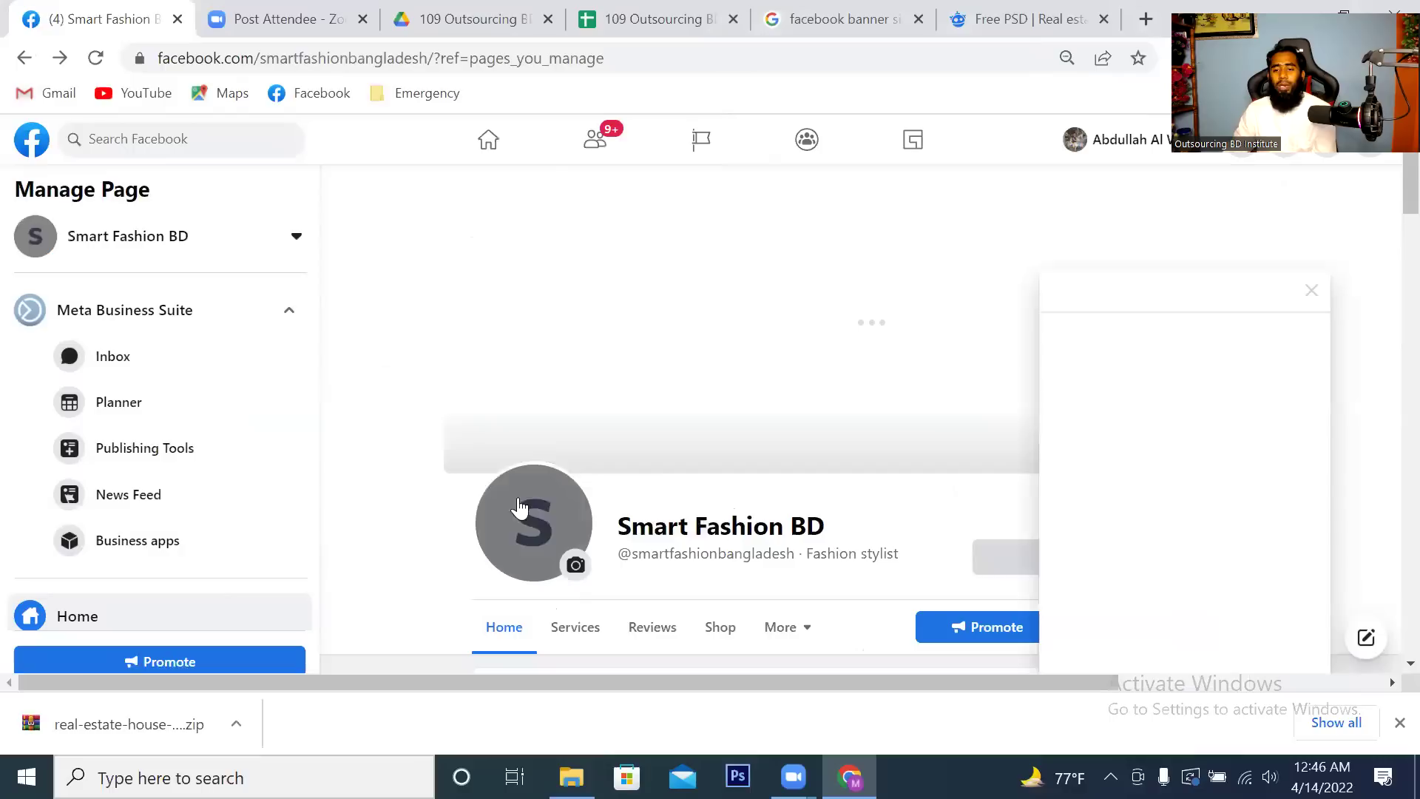
click(1315, 291)
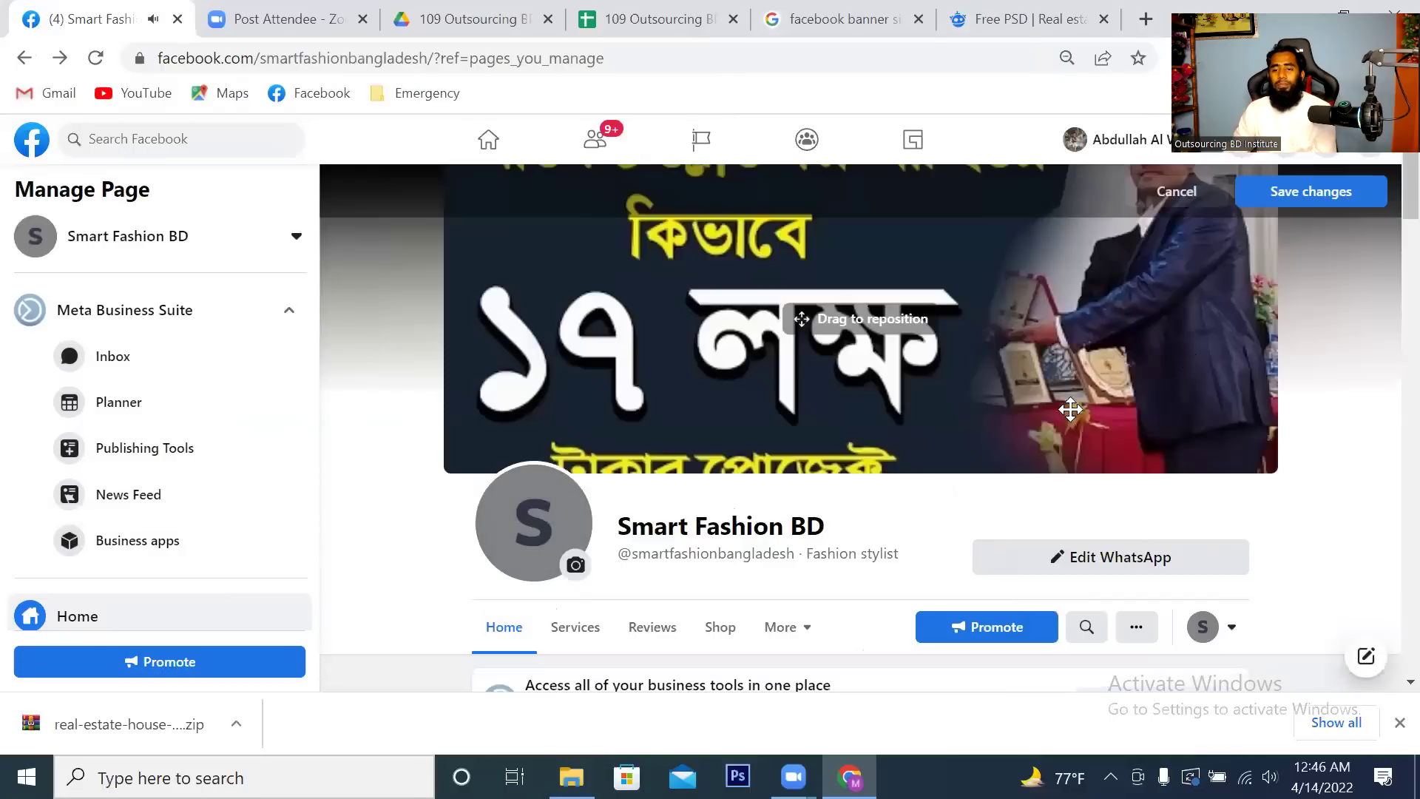
drag(872, 364, 989, 334)
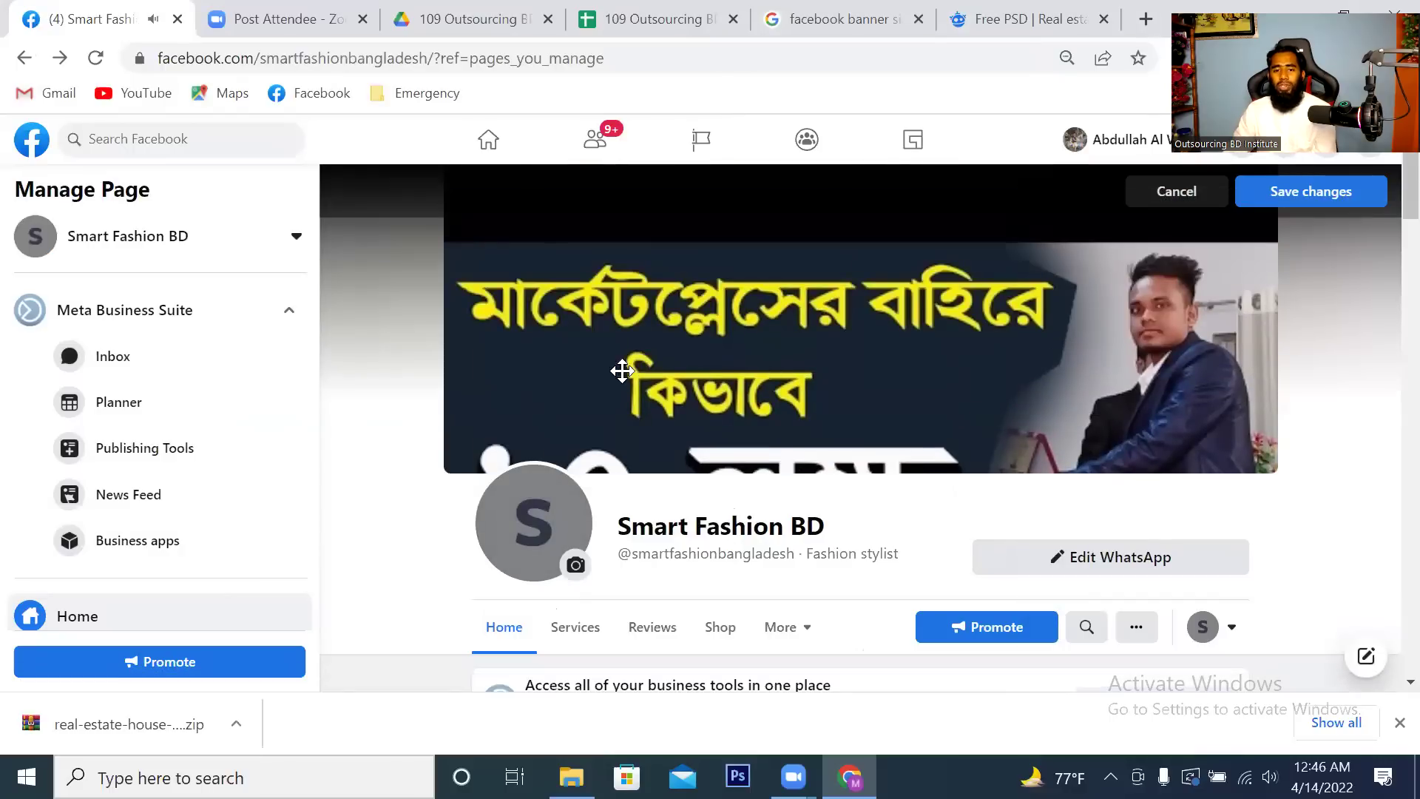
drag(806, 399, 818, 331)
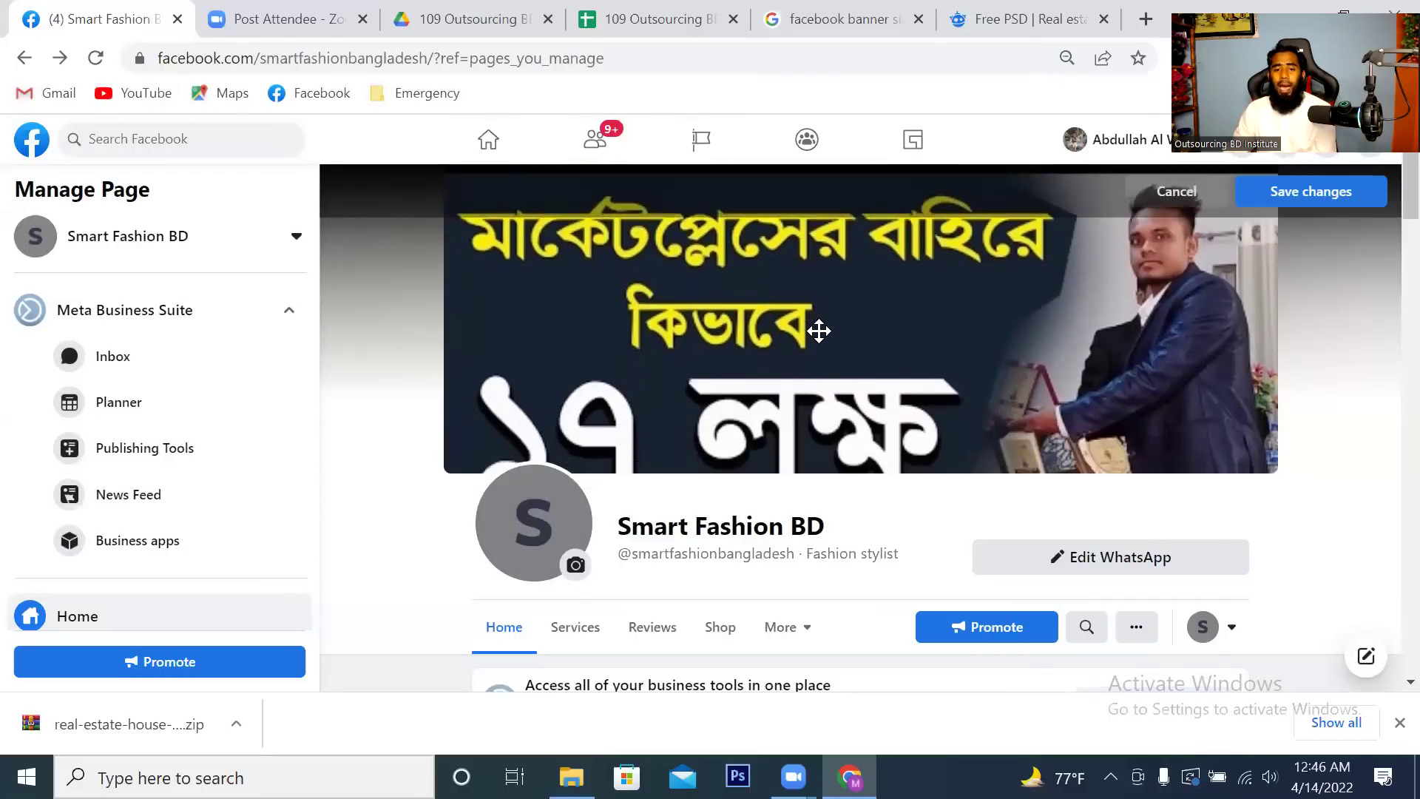
click(1332, 195)
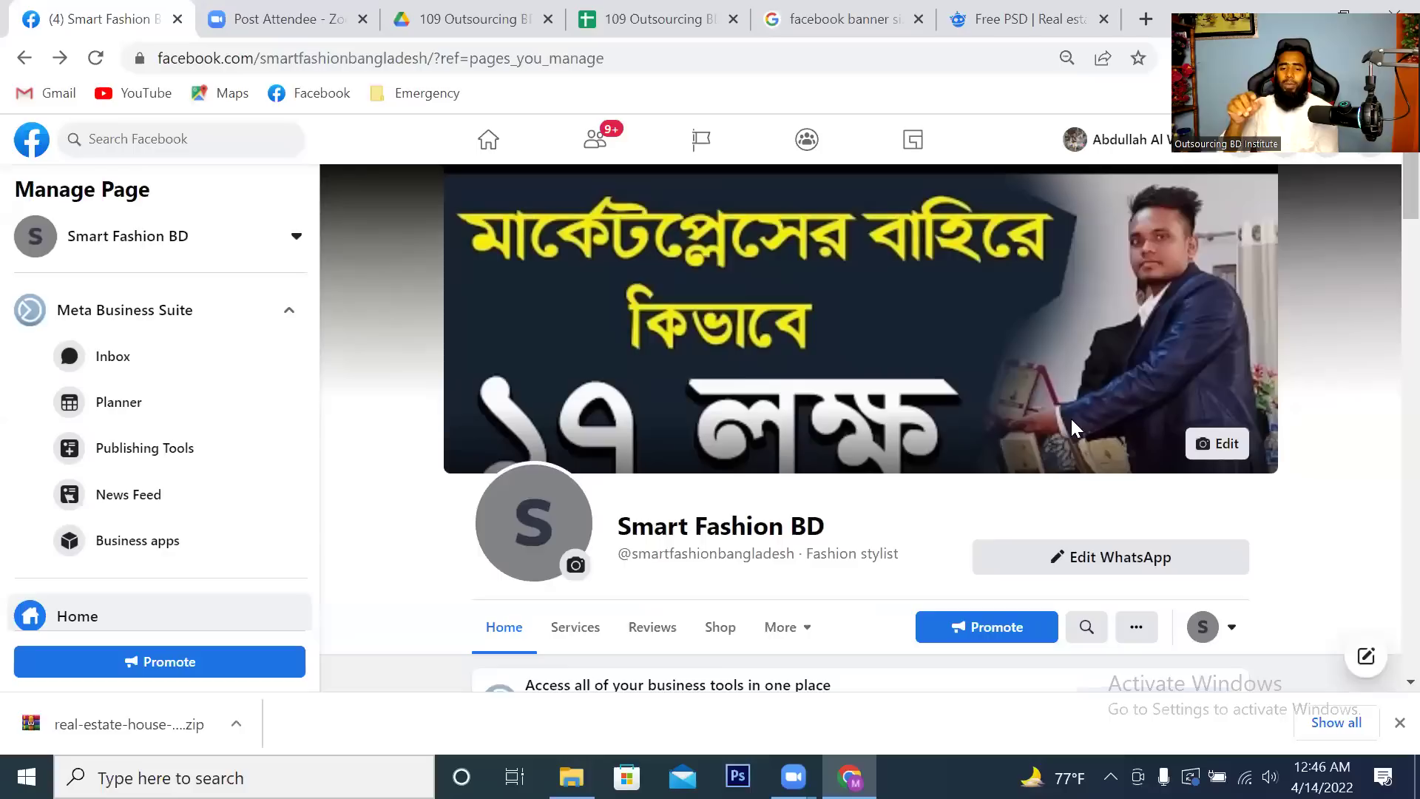
Reposition the cover photo higher to show more text and save the position.
click(1221, 444)
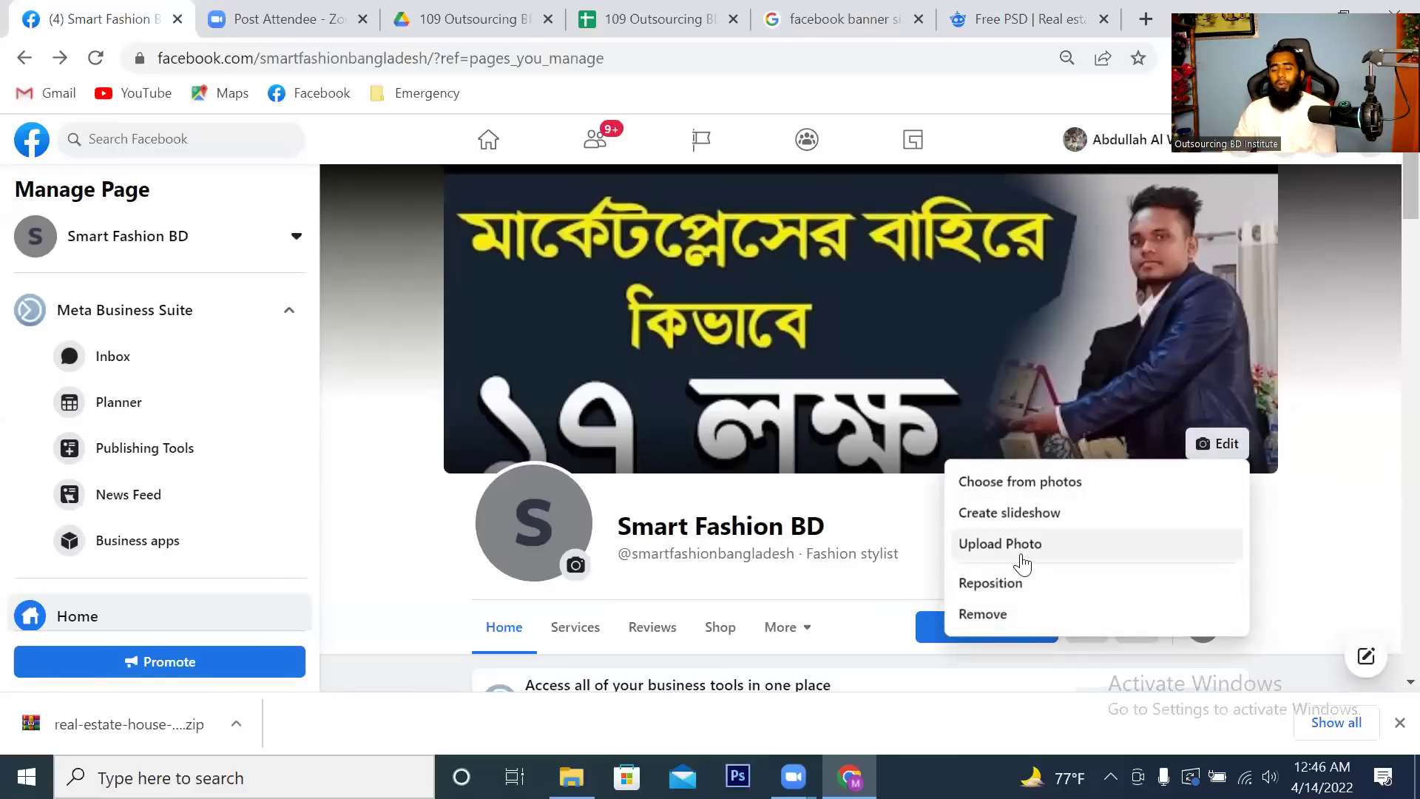
click(1381, 434)
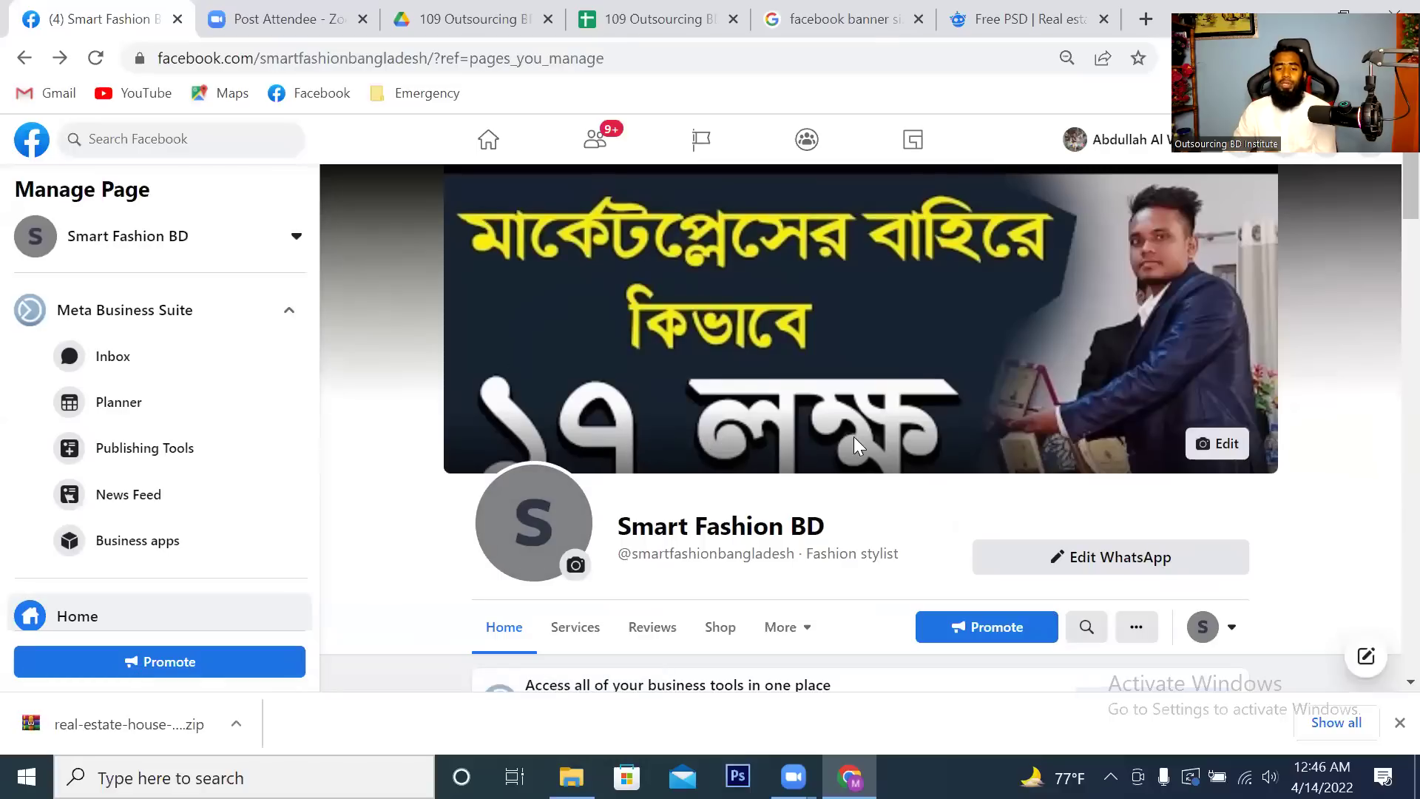
click(1224, 448)
click(1019, 583)
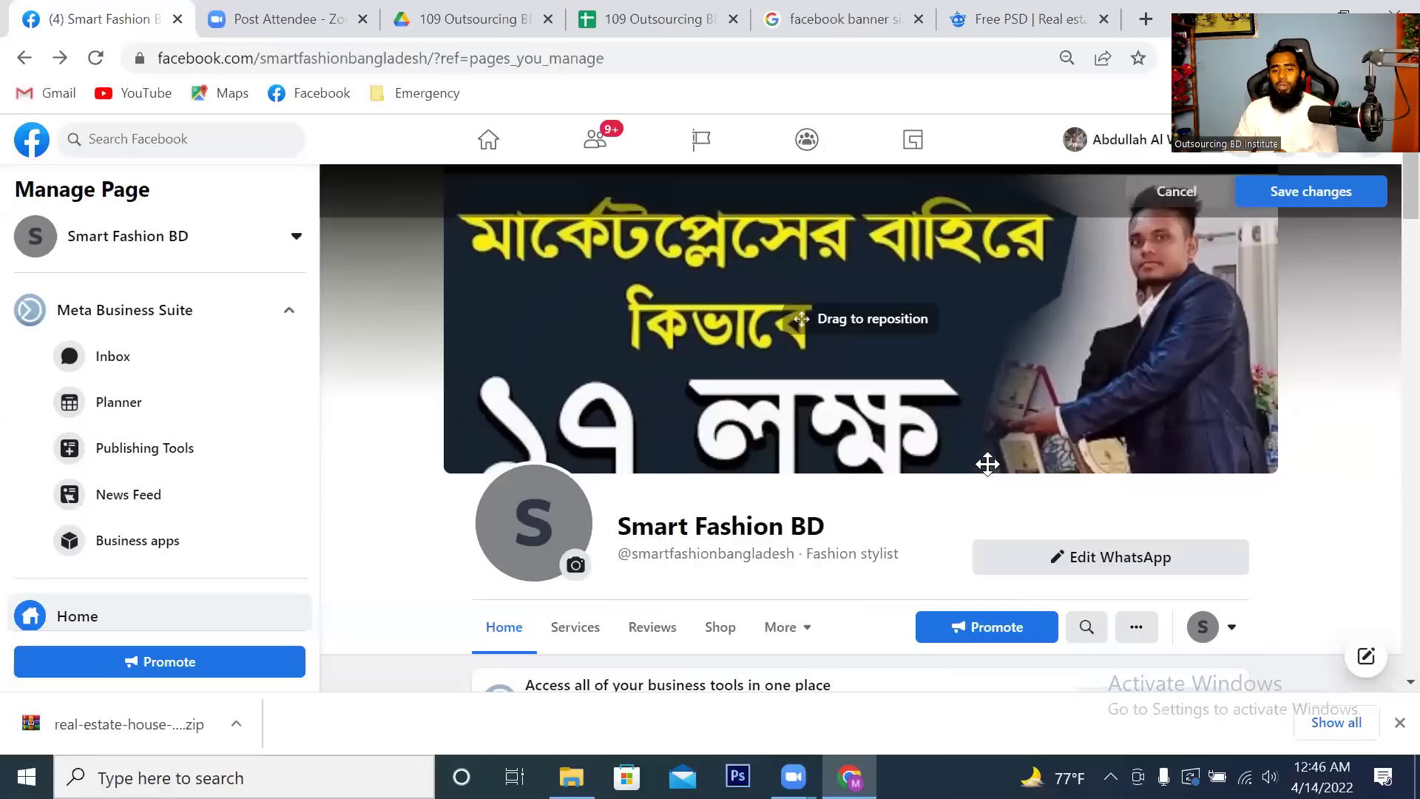
drag(986, 387, 984, 336)
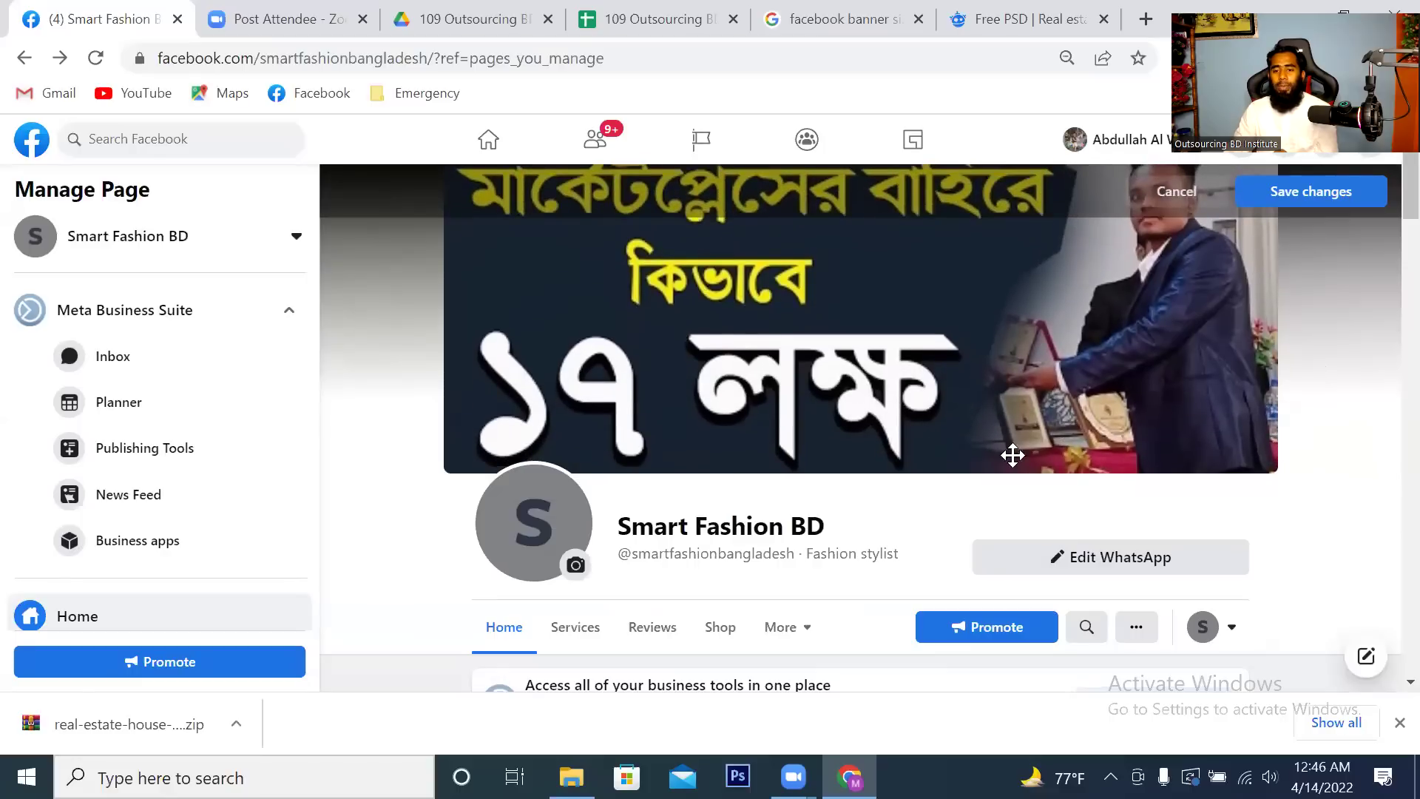
click(1308, 191)
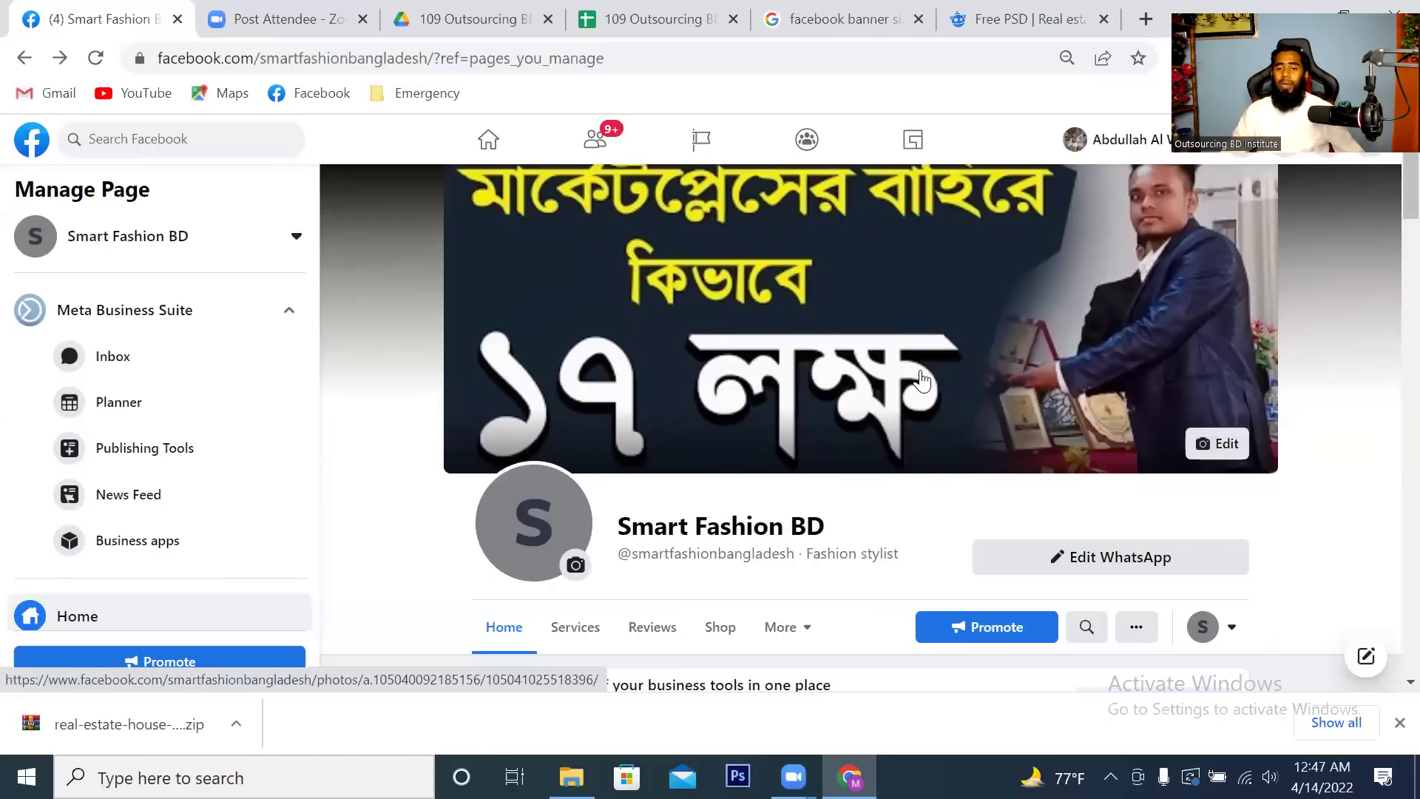
scroll(806, 417, down, 2)
scroll(805, 419, down, 1)
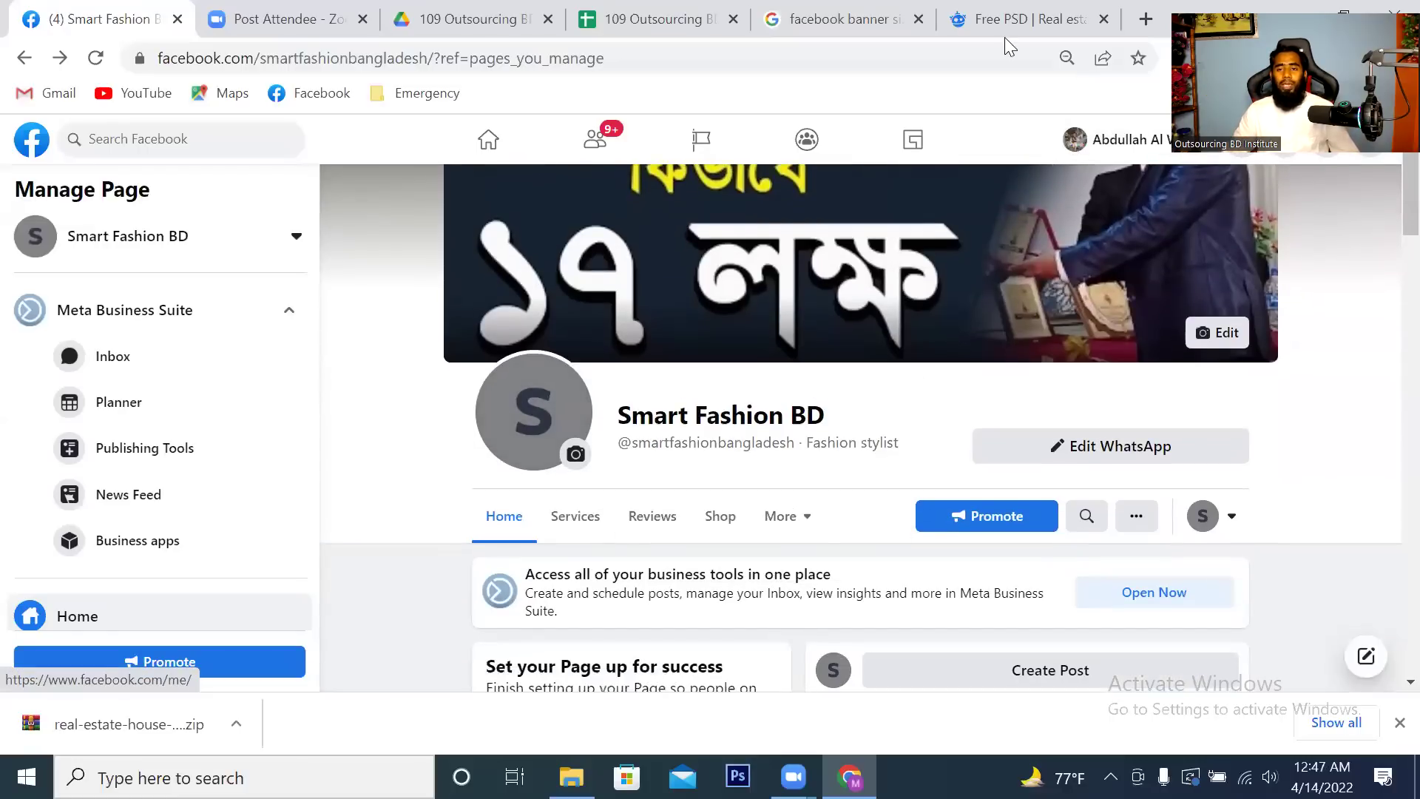
On Freepik, replace the search term with 'logo' and run the search.
click(1020, 21)
scroll(670, 452, up, 4)
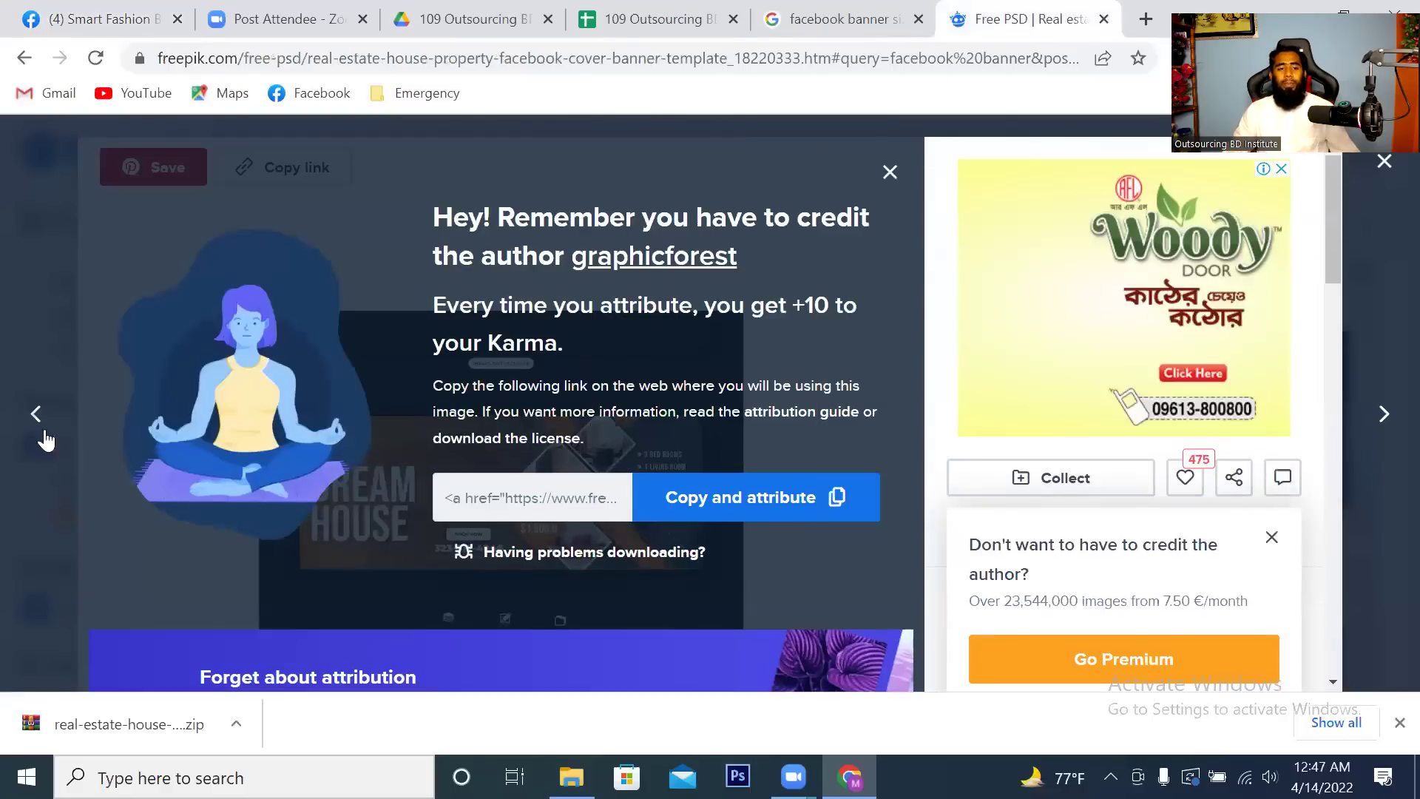
click(45, 437)
scroll(633, 342, up, 5)
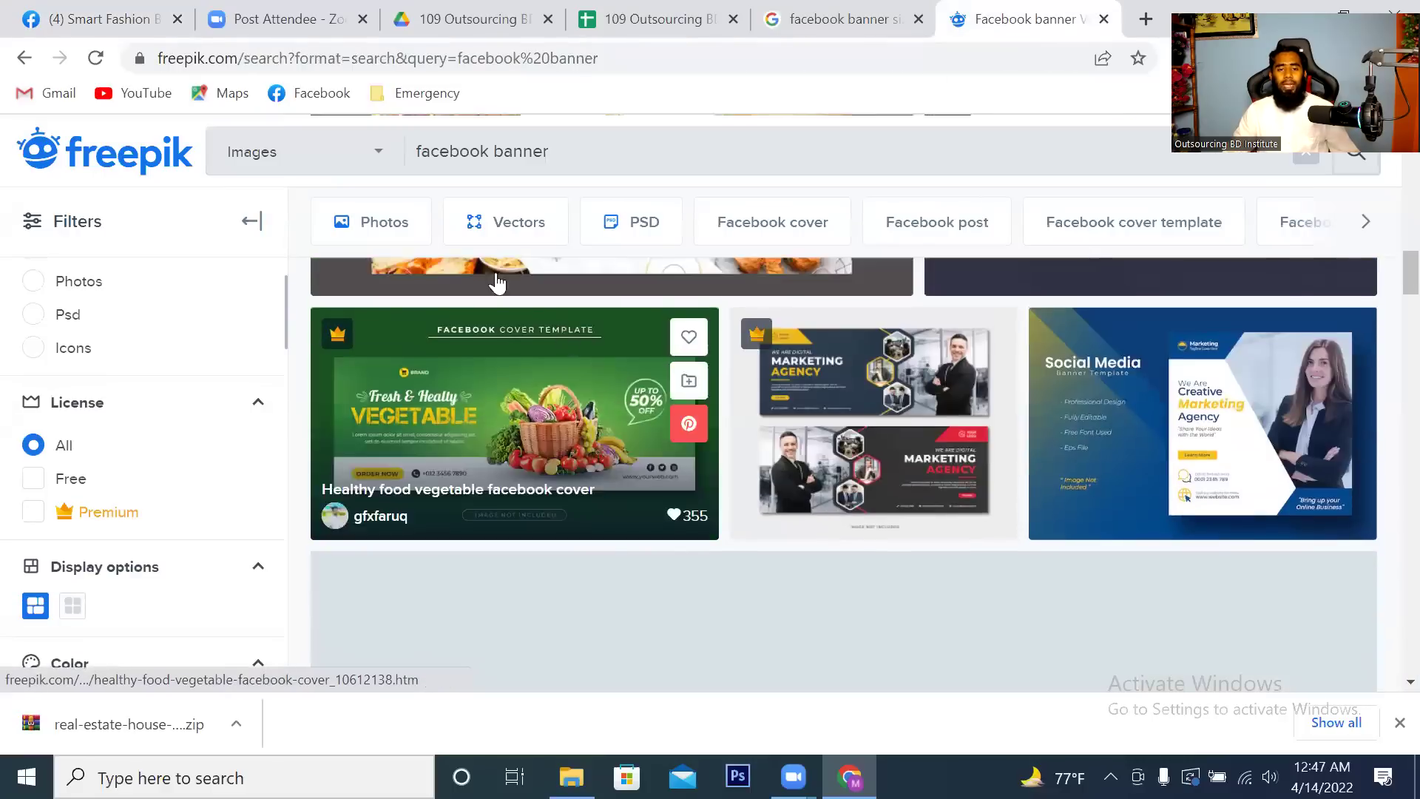
click(651, 136)
key(ctrl+a)
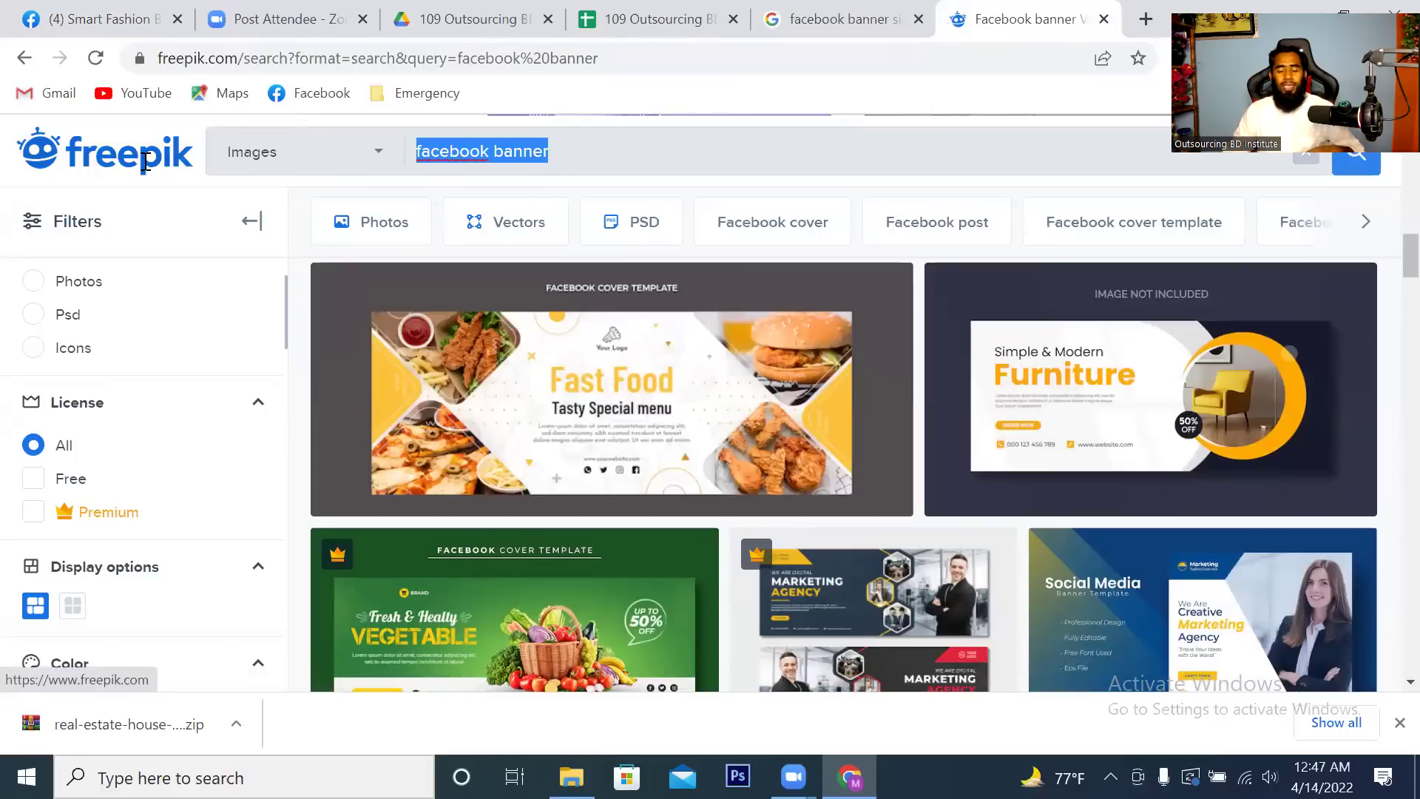
key(BackSpace)
text(logo)
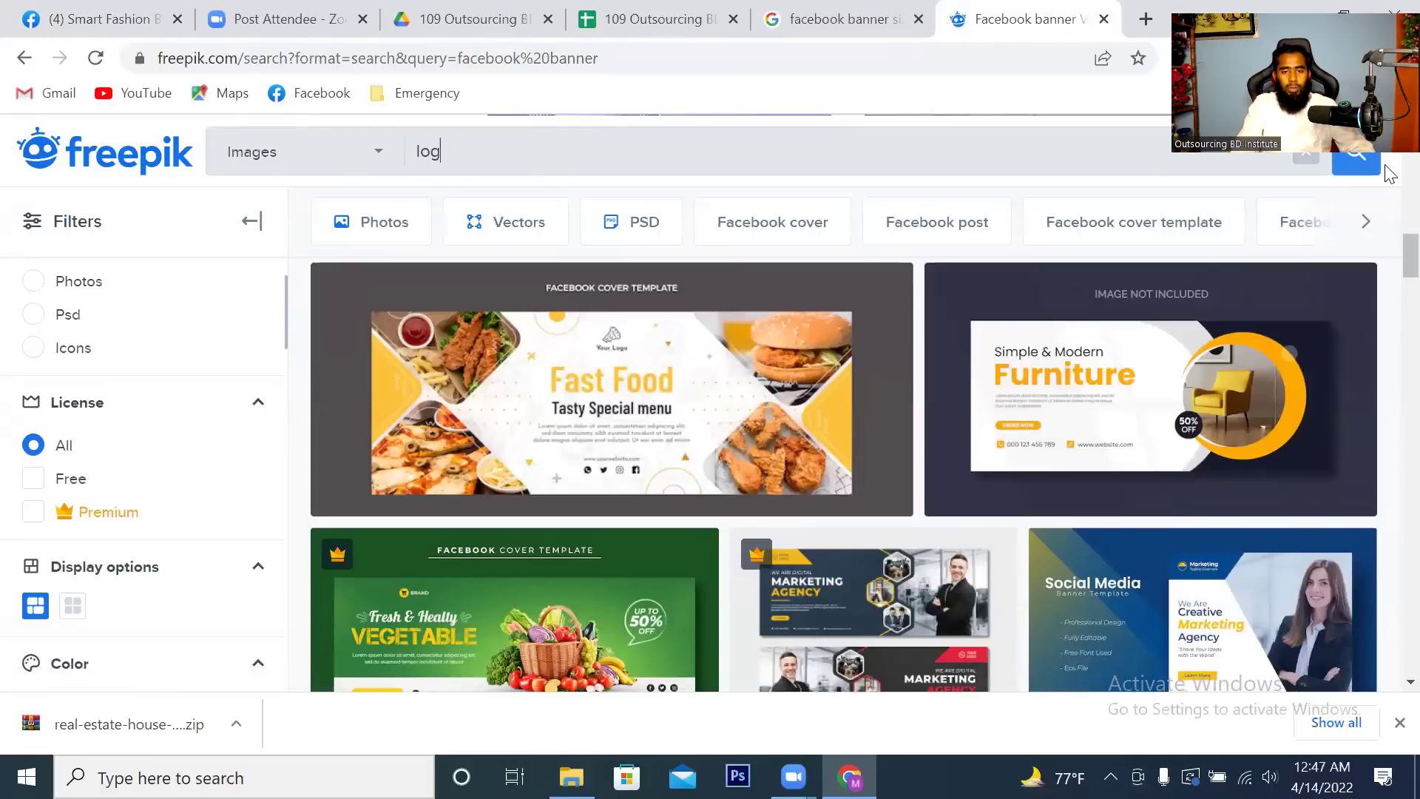
key(Return)
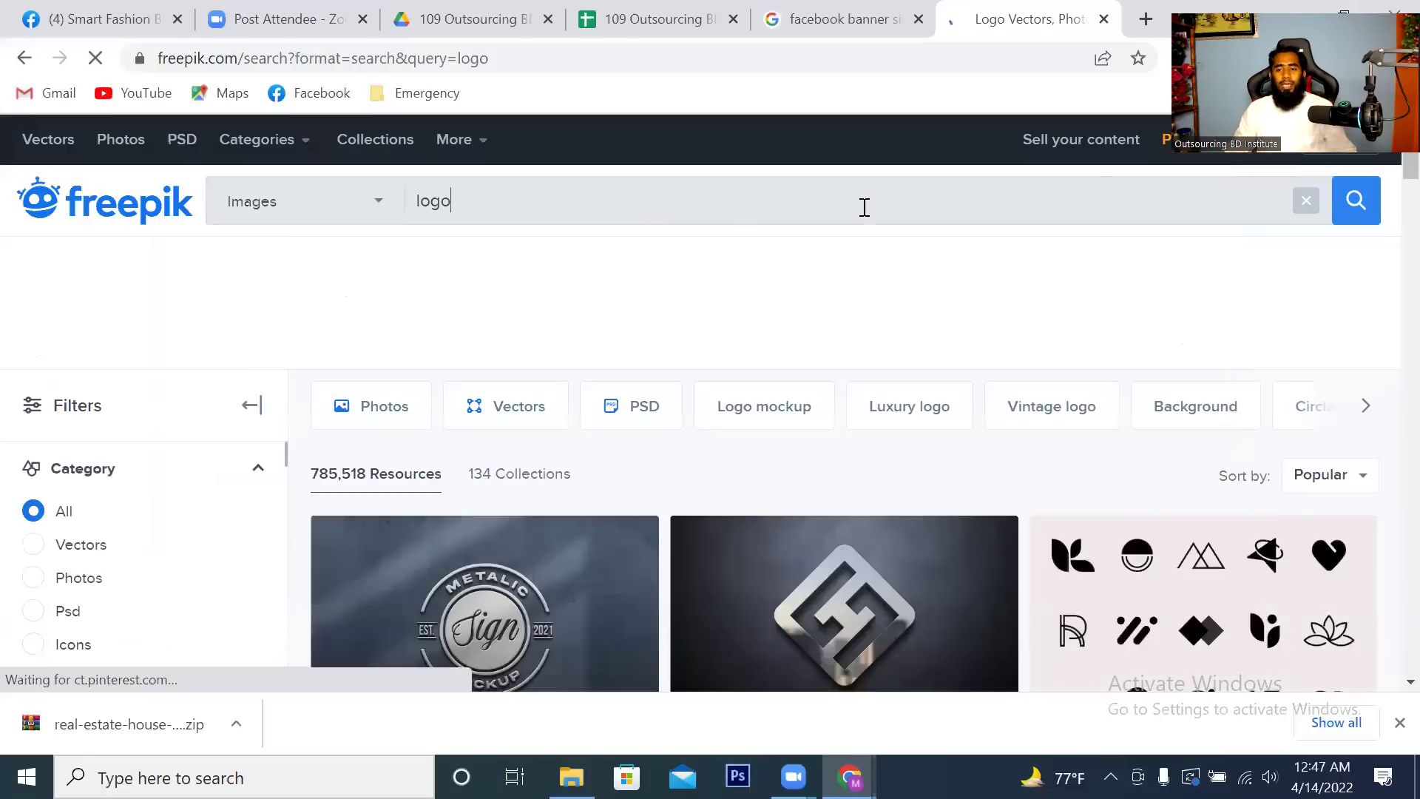
click(1340, 206)
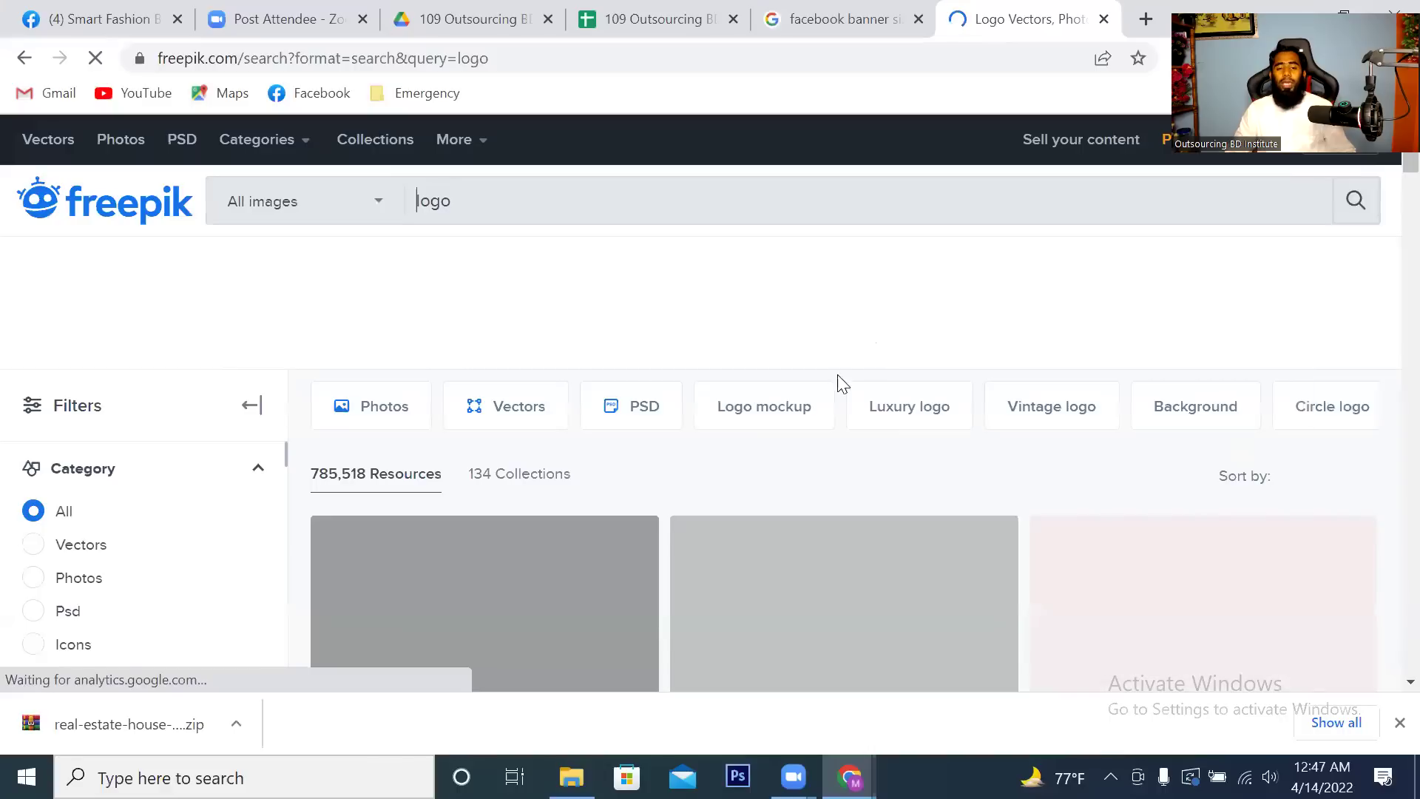
Open the Textured wall logo effect design and start its free download.
scroll(802, 399, down, 6)
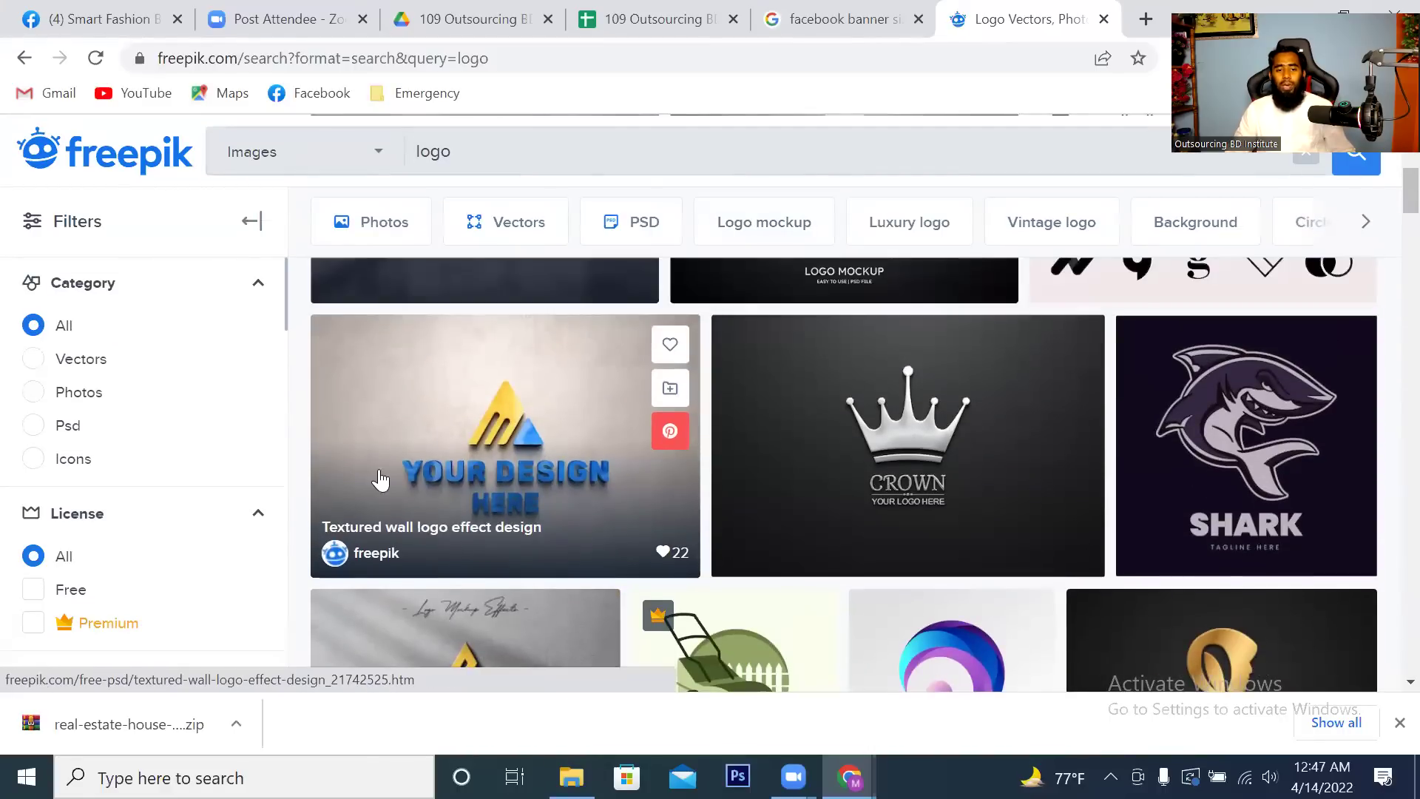
click(432, 465)
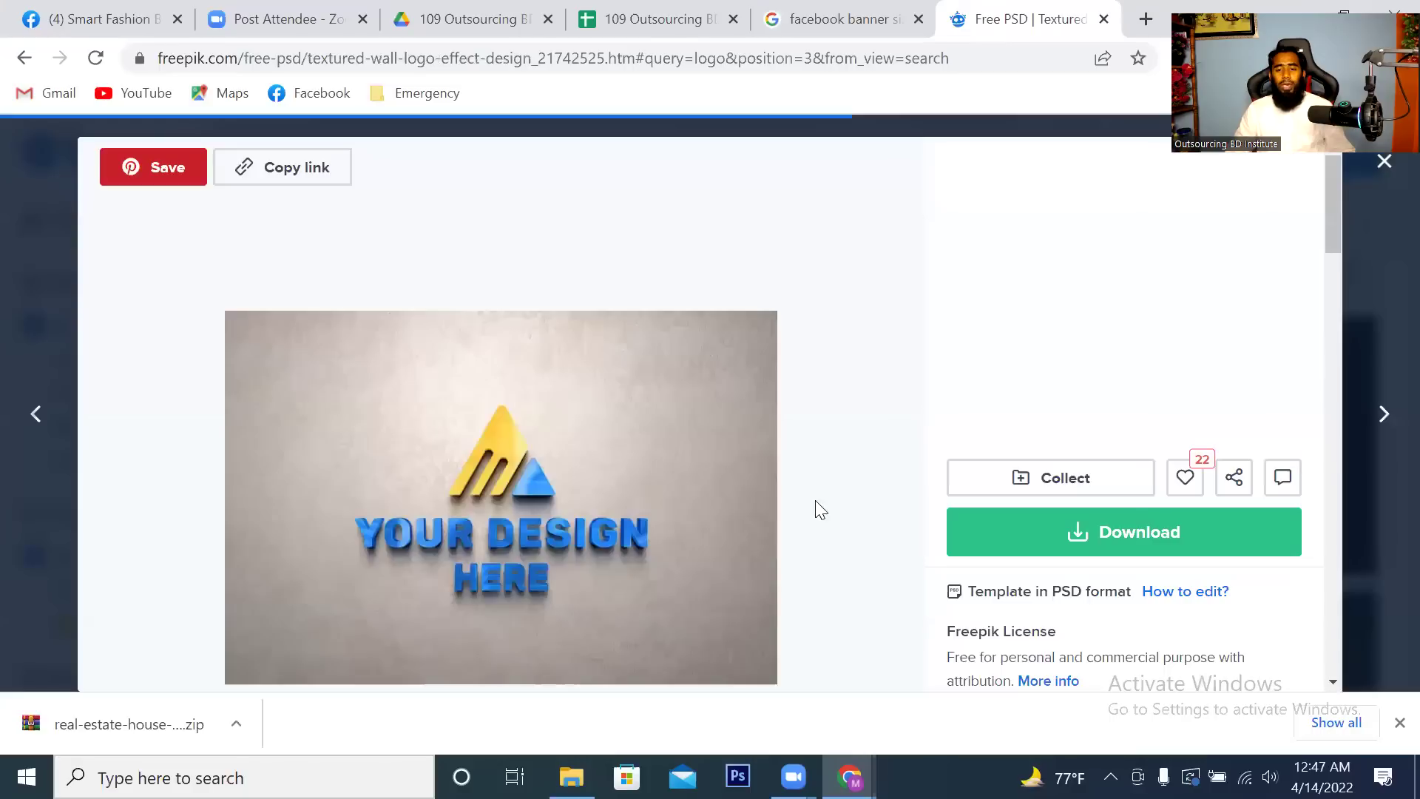
scroll(488, 418, down, 2)
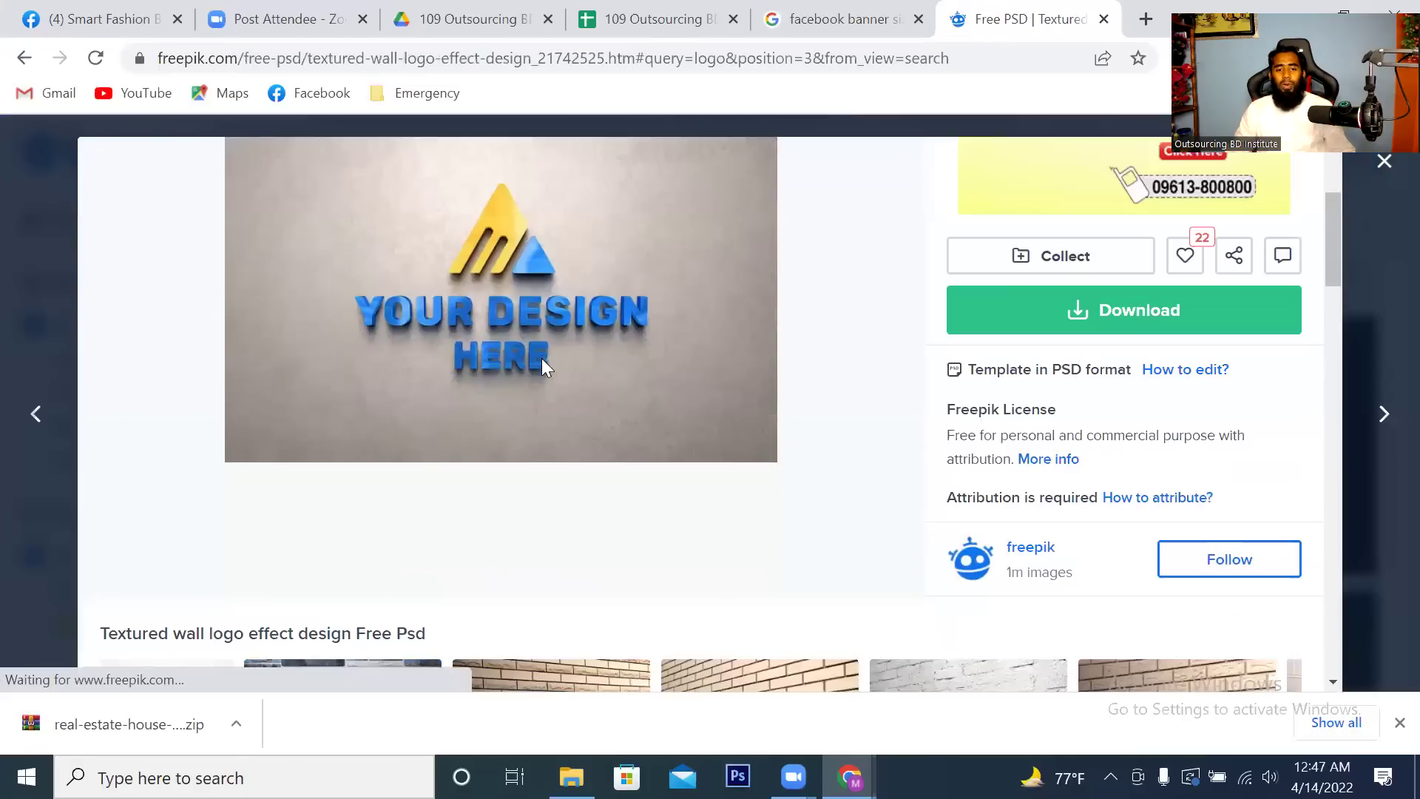
click(1109, 324)
click(1103, 587)
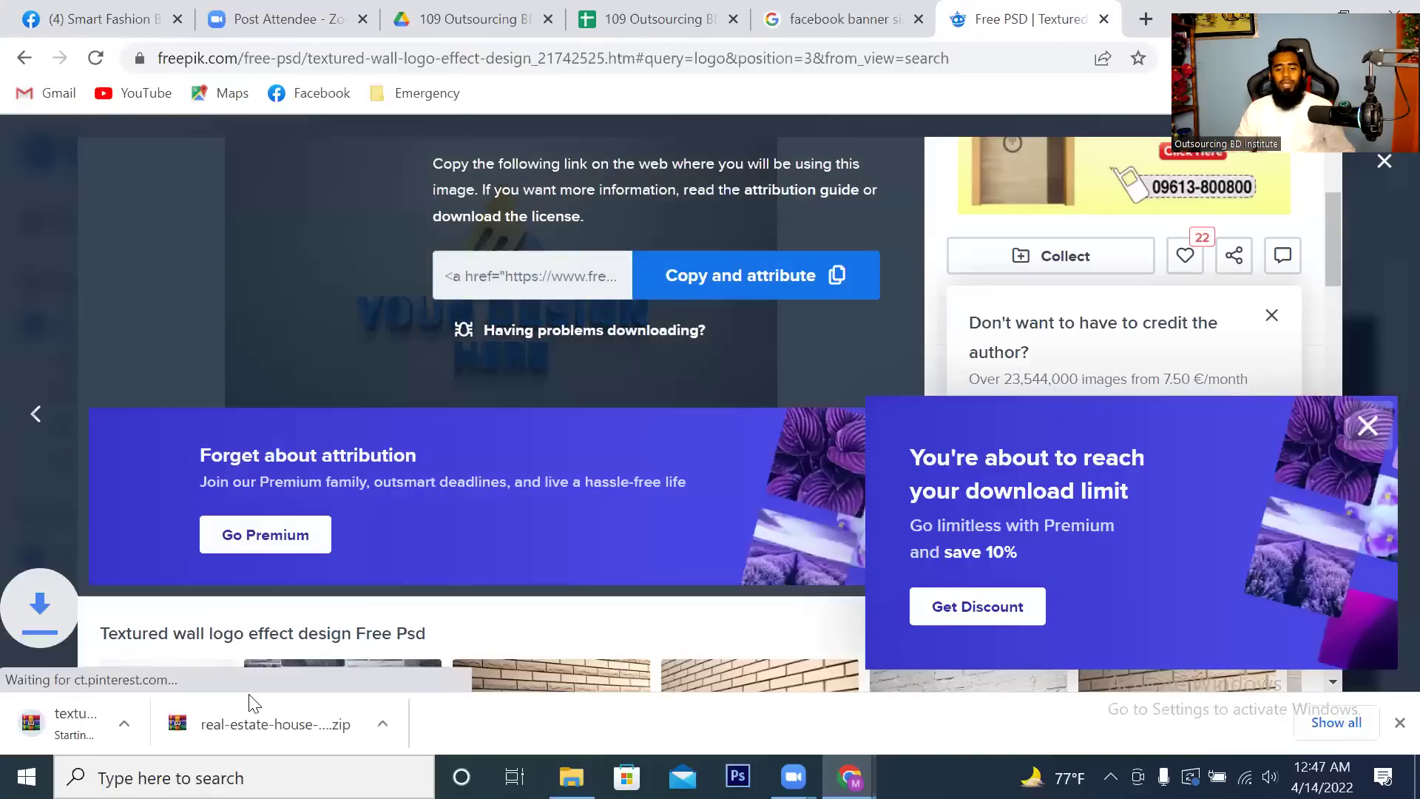
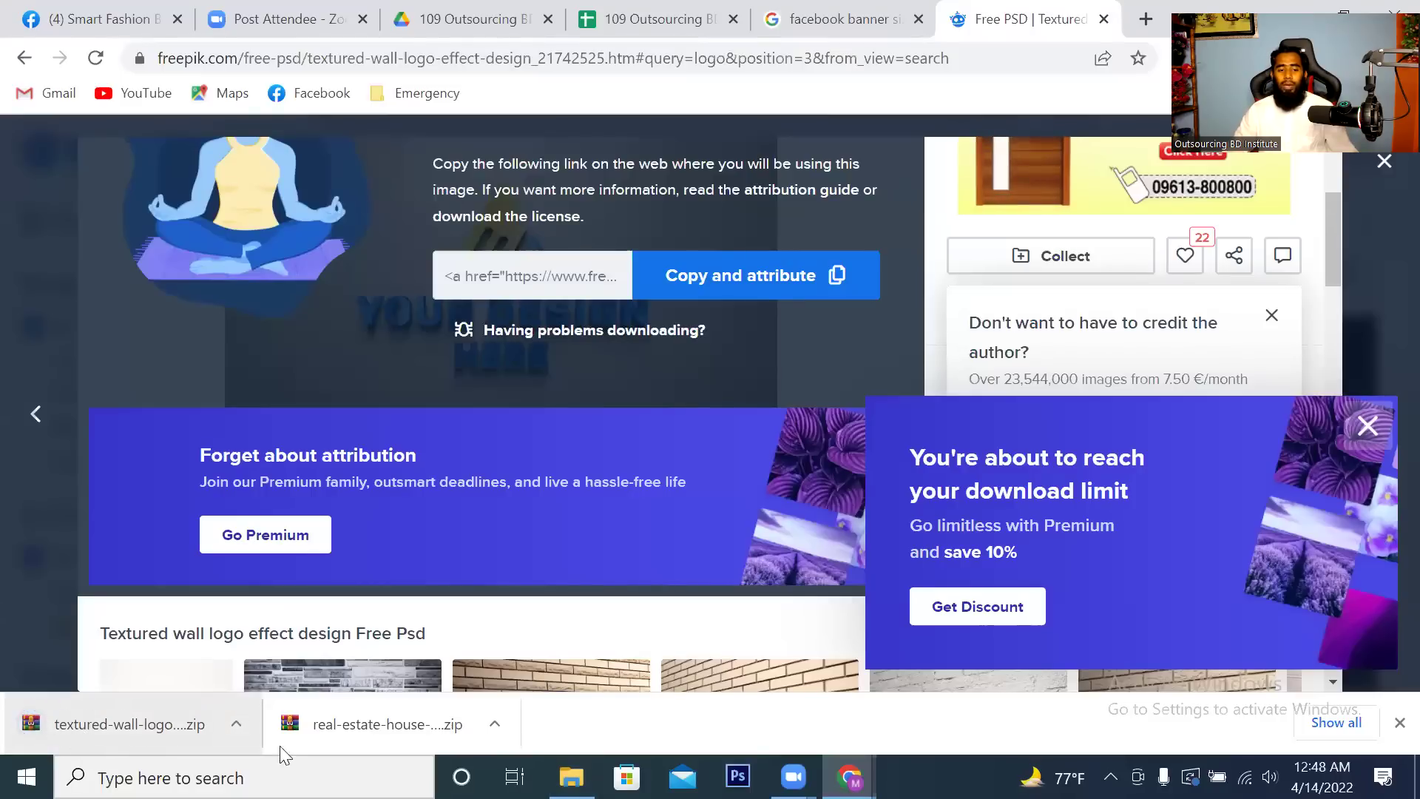
Delete the two real-estate downloads from the Downloads folder.
click(571, 776)
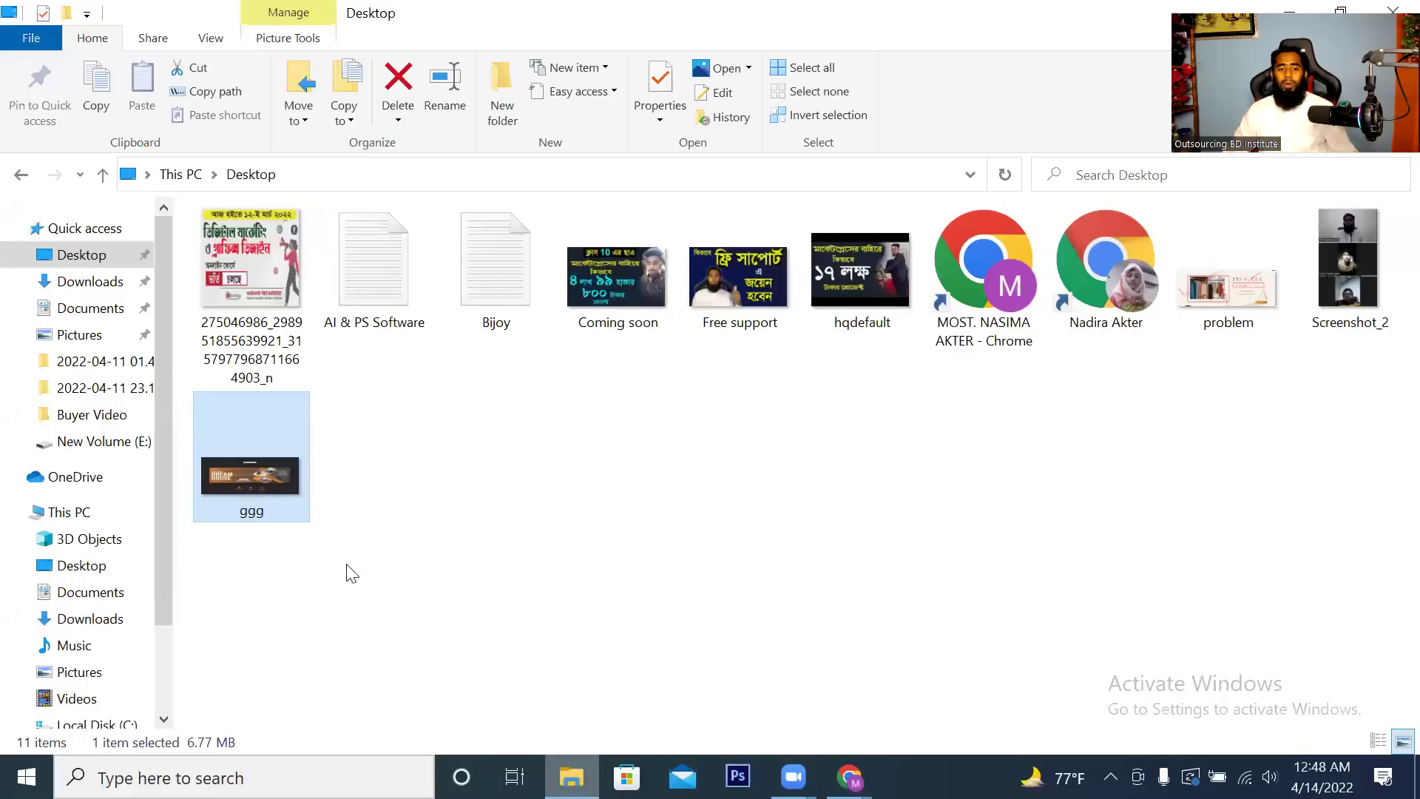
click(93, 285)
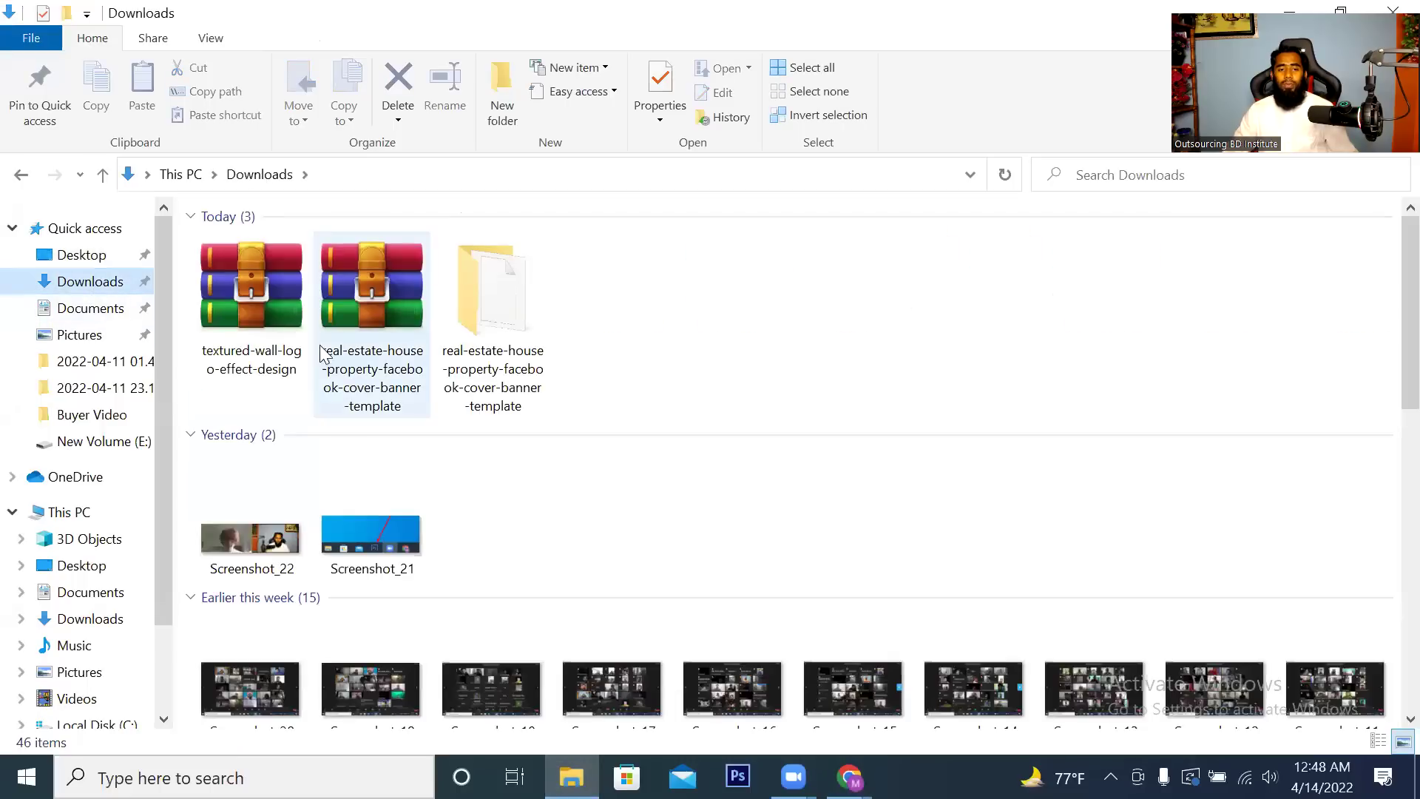
drag(729, 283, 375, 306)
key(Delete)
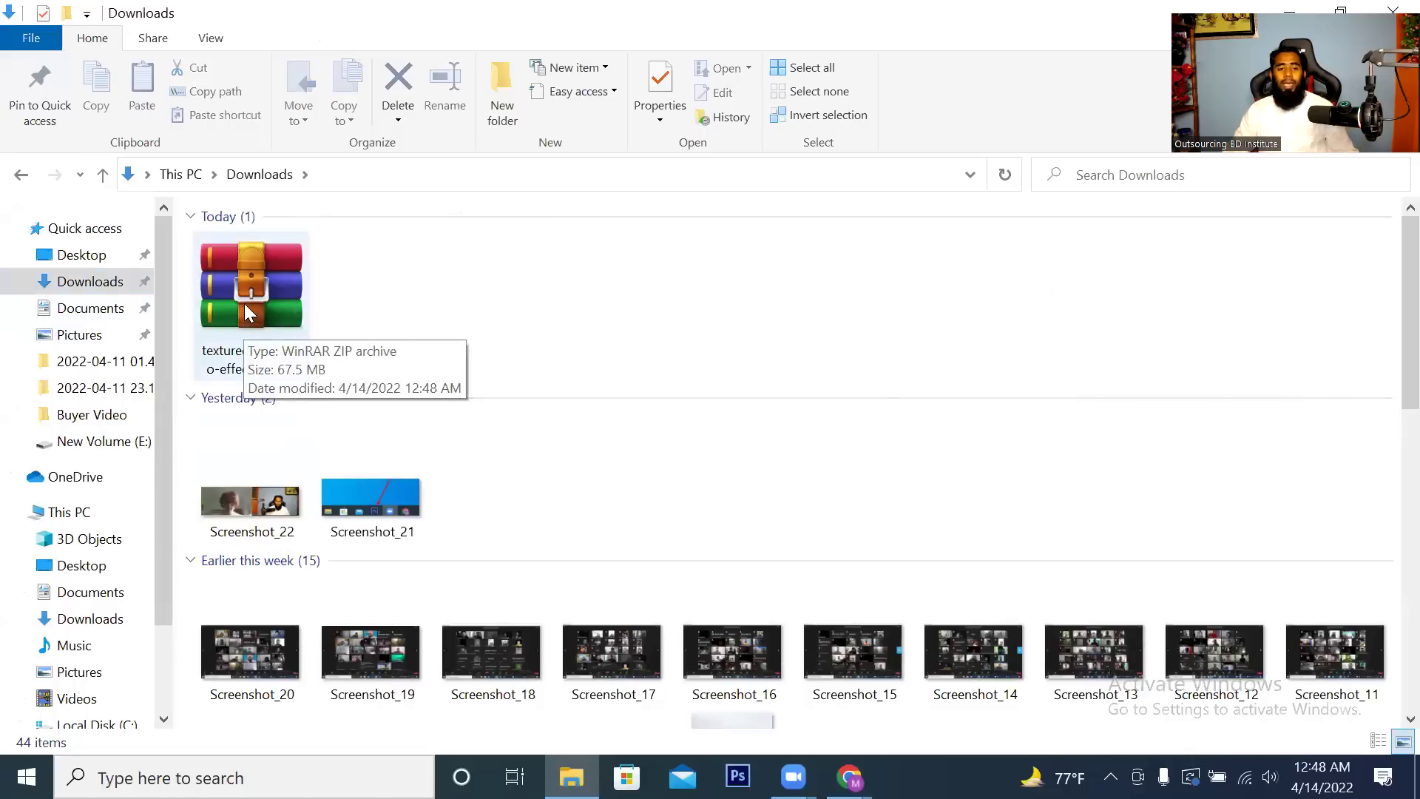
Extract the textured wall logo archive into Downloads.
click(244, 297)
right_click(244, 297)
click(302, 311)
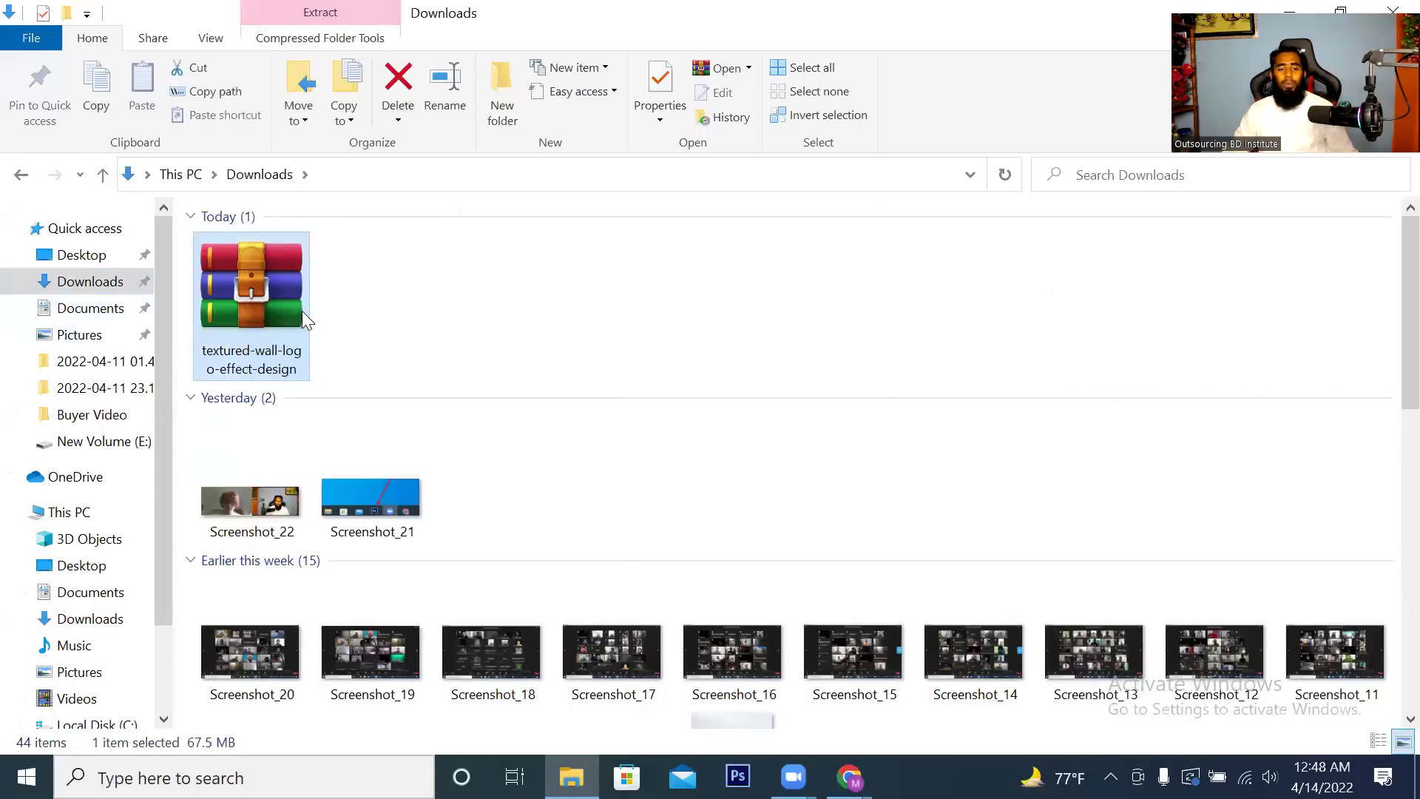
right_click(277, 298)
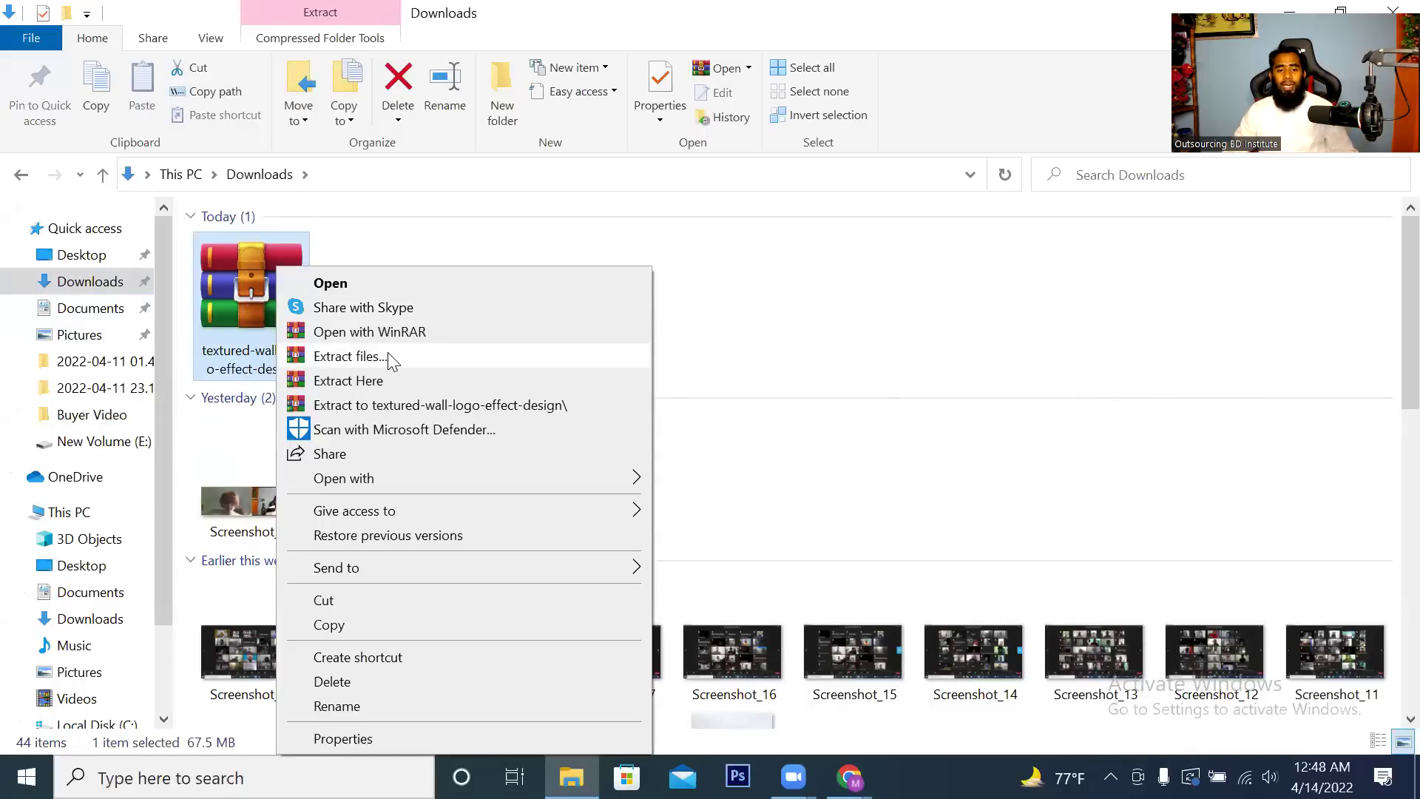
click(388, 356)
click(773, 607)
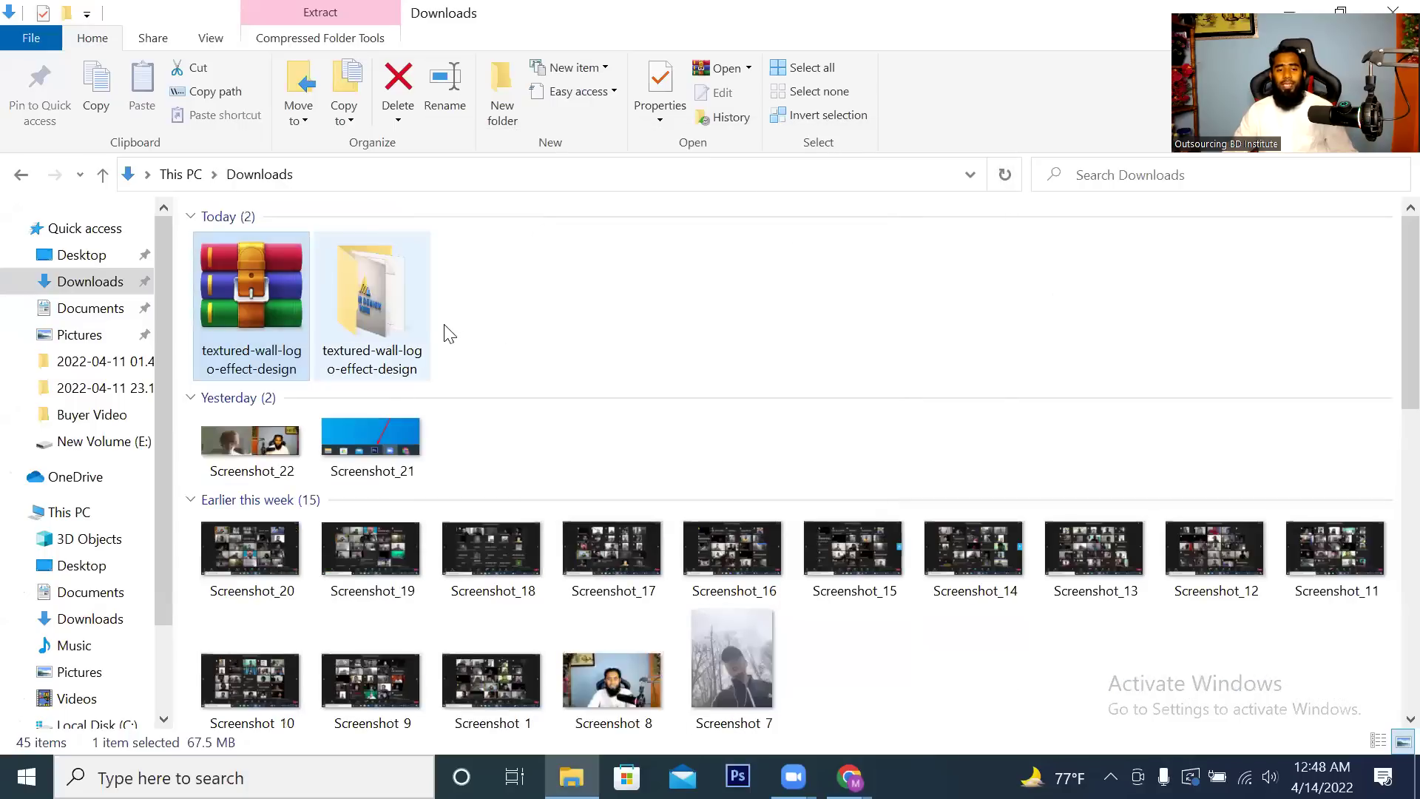
Move the 6500663 image from the extracted folder onto the Desktop, then return to the browser.
double_click(386, 304)
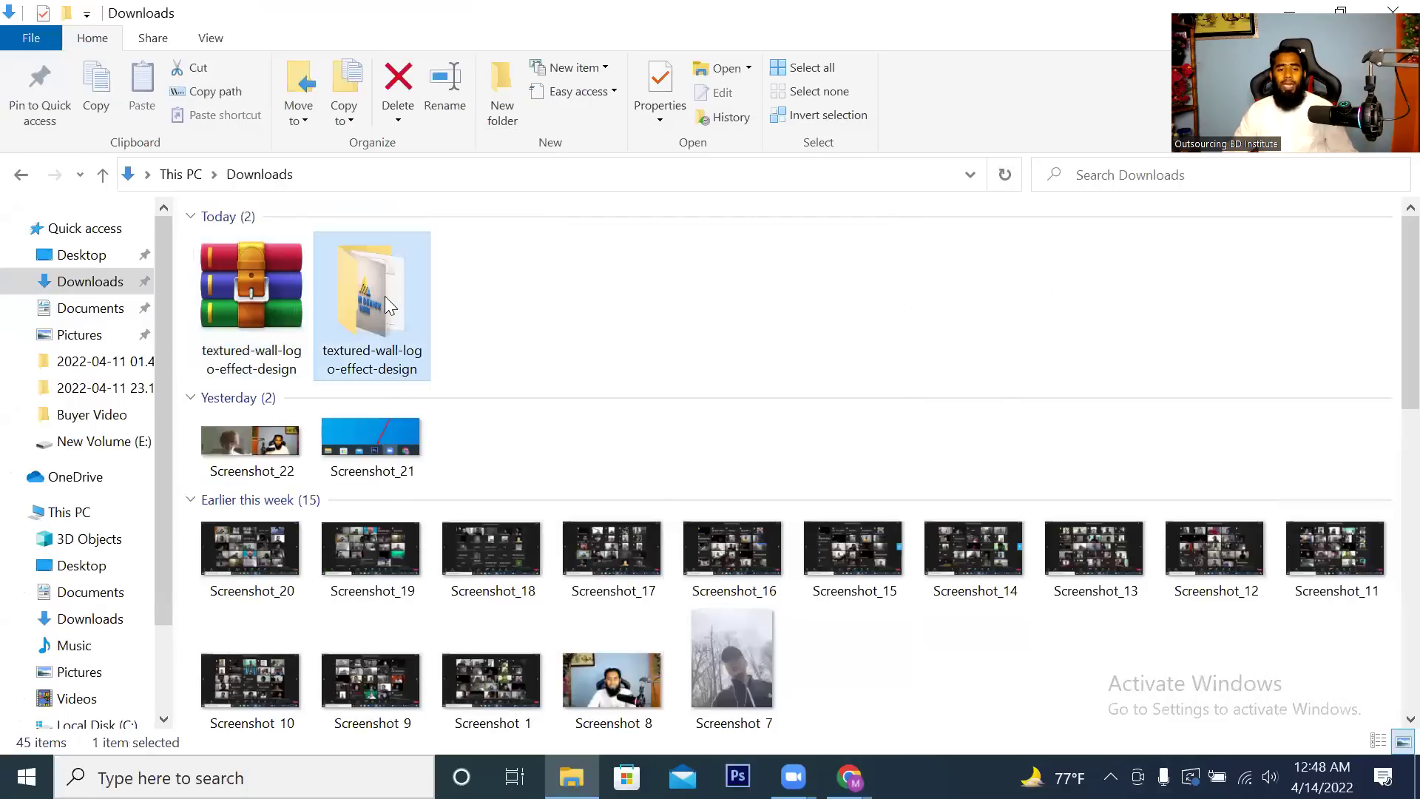
click(265, 251)
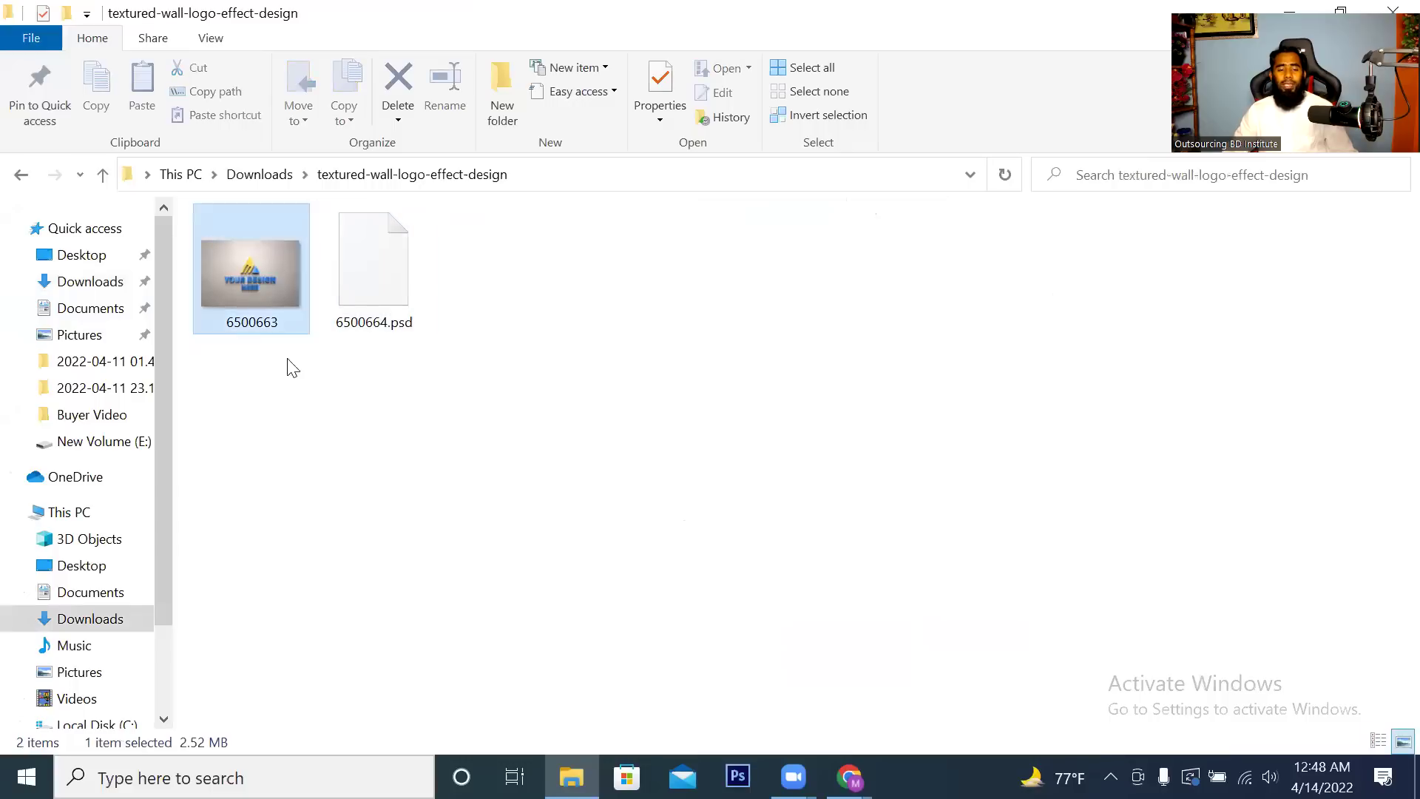
right_click(257, 292)
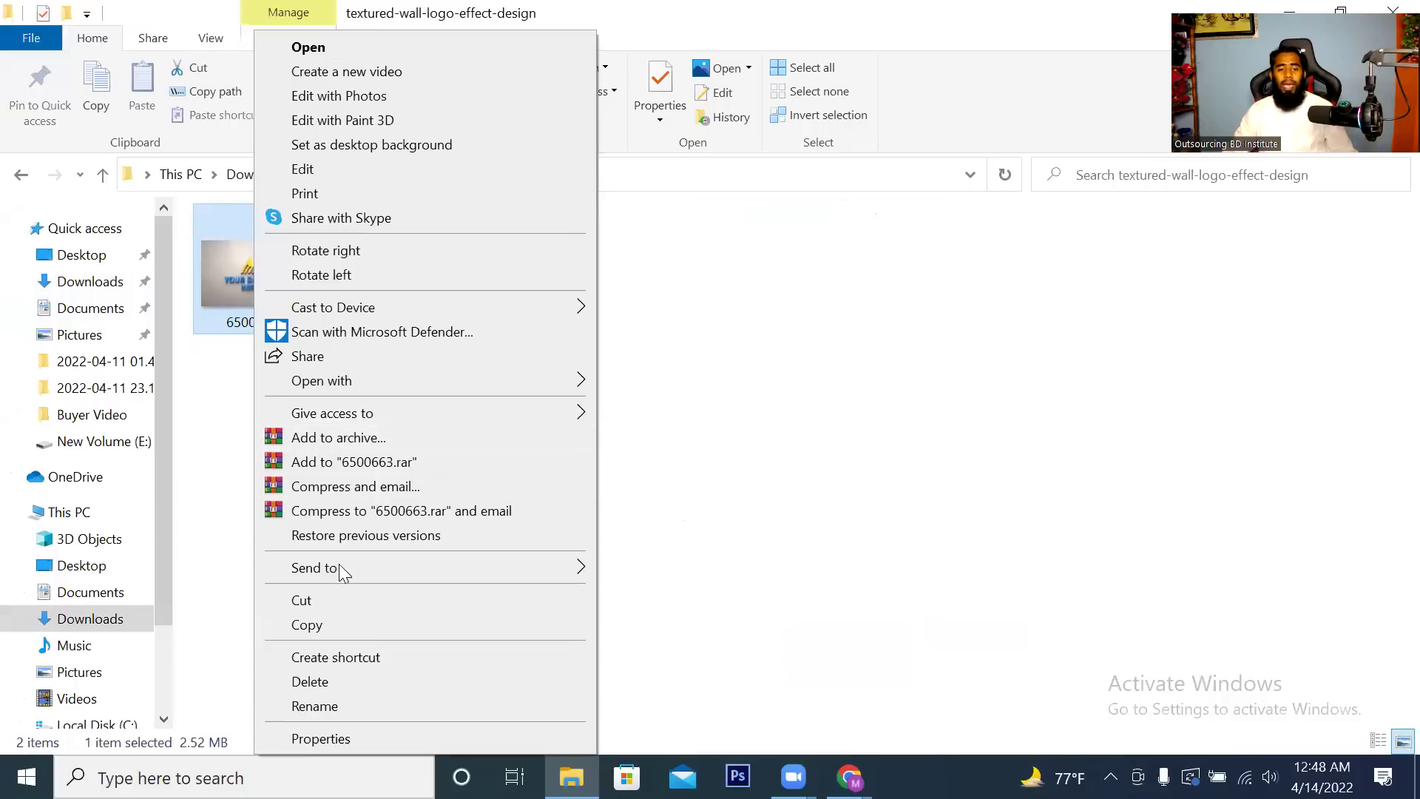
click(327, 599)
click(81, 255)
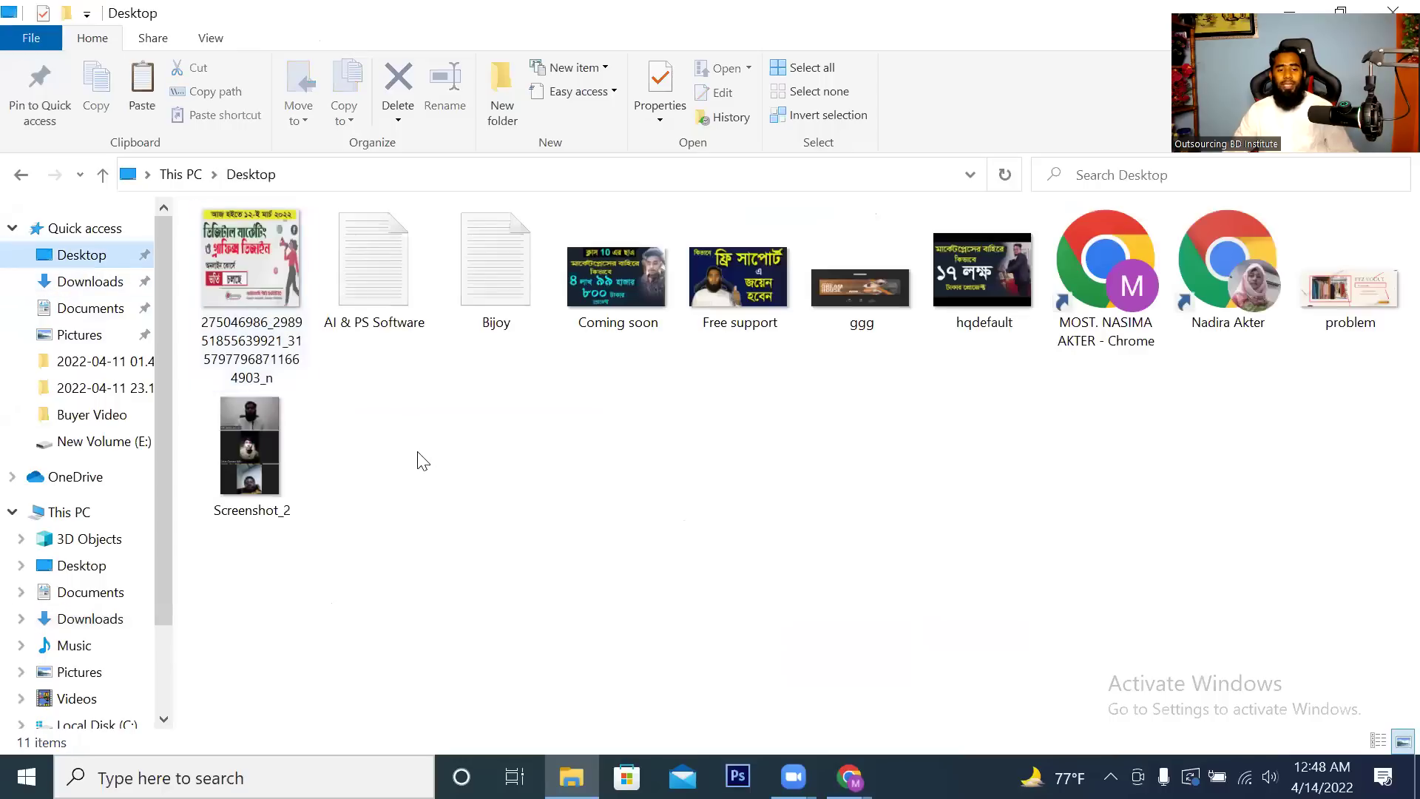
right_click(422, 466)
click(474, 261)
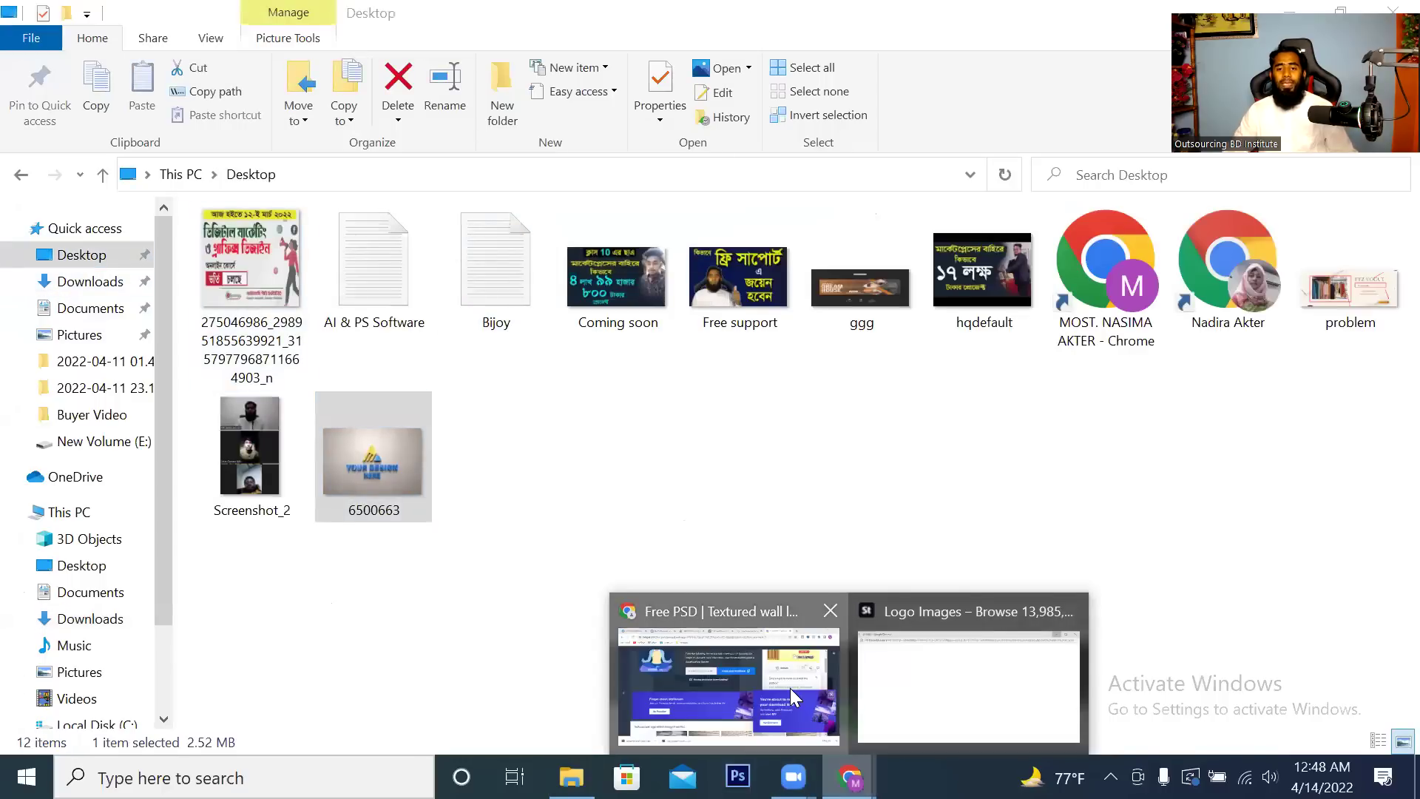
click(729, 669)
click(100, 19)
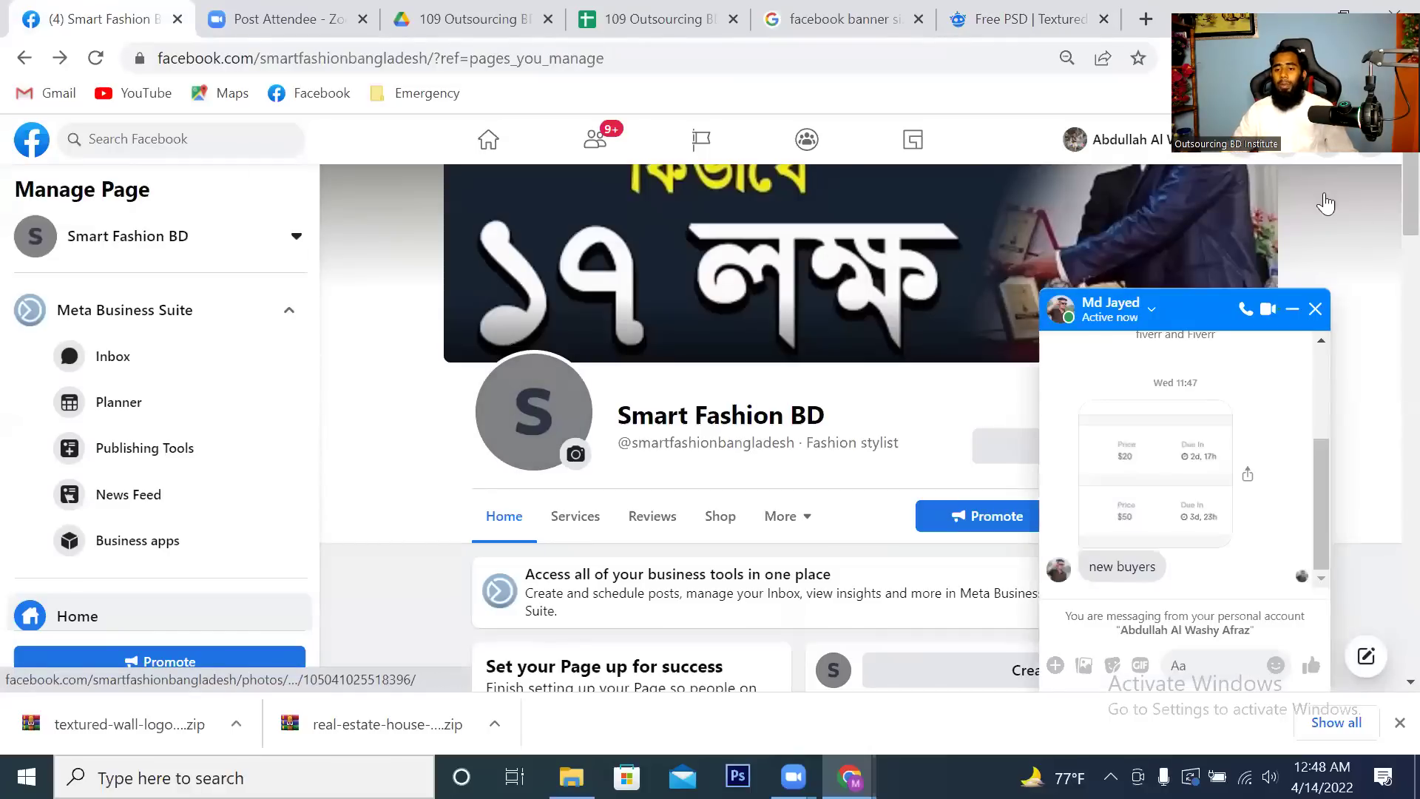
Close the Messenger chat and search Google for 'facebook logo size 2022' in a new tab.
click(1314, 310)
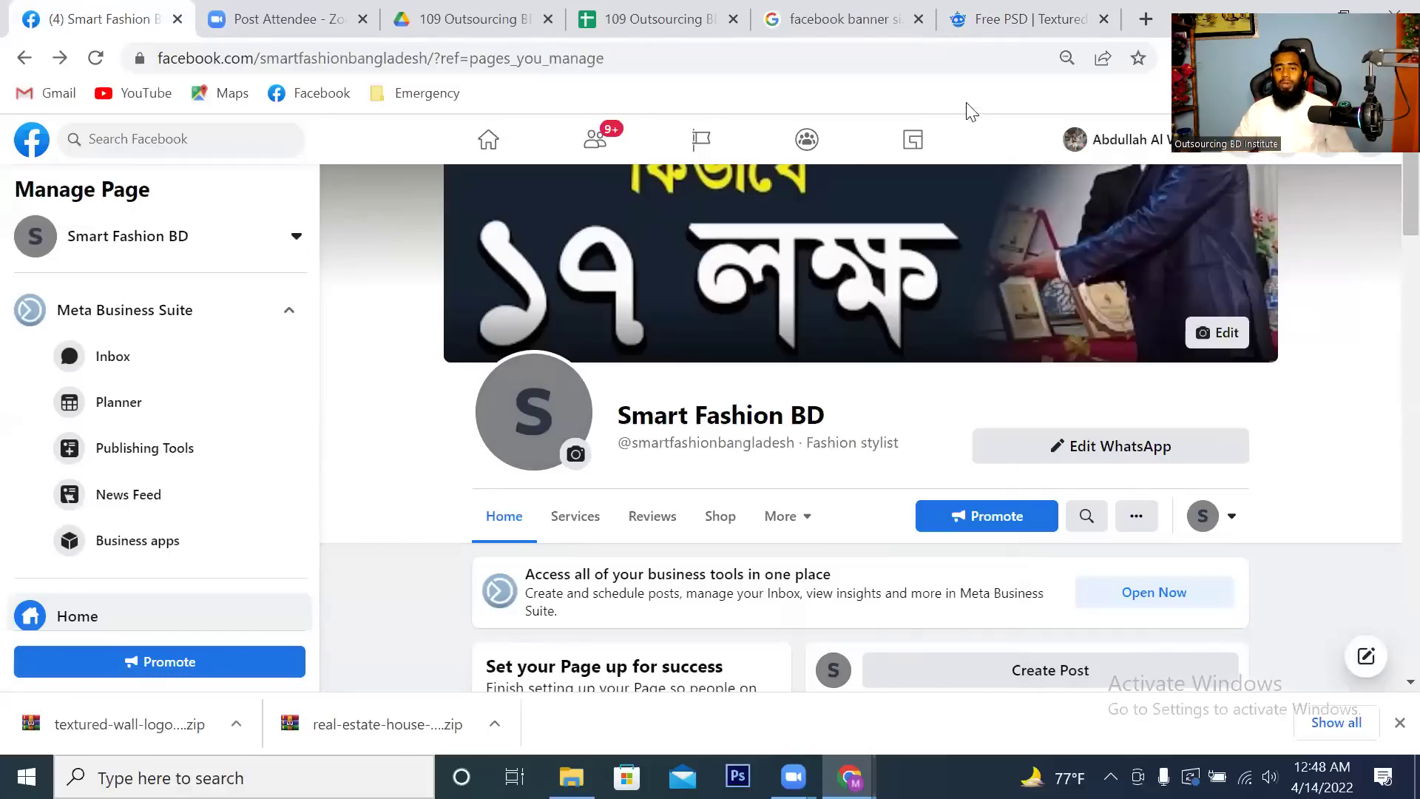
click(1146, 22)
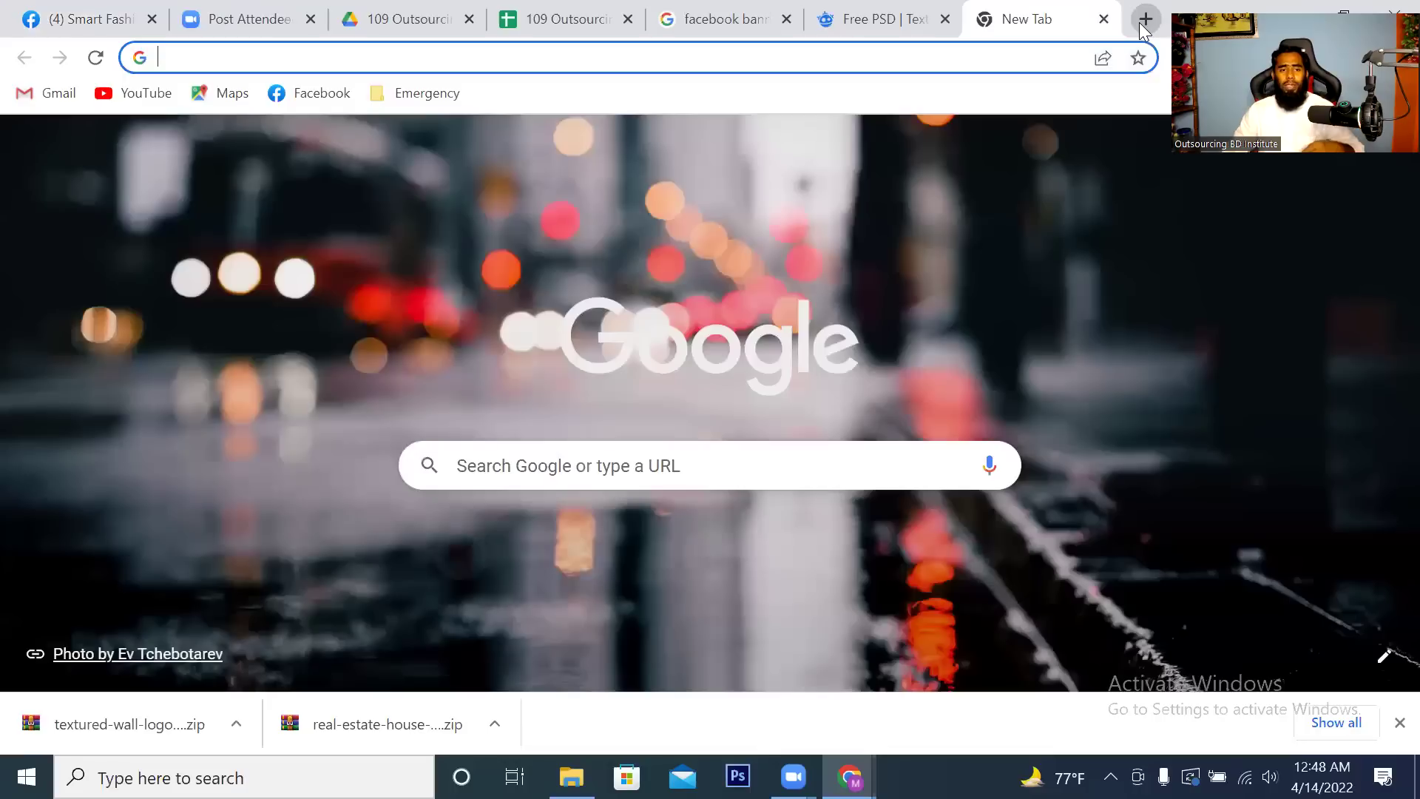
text(fac)
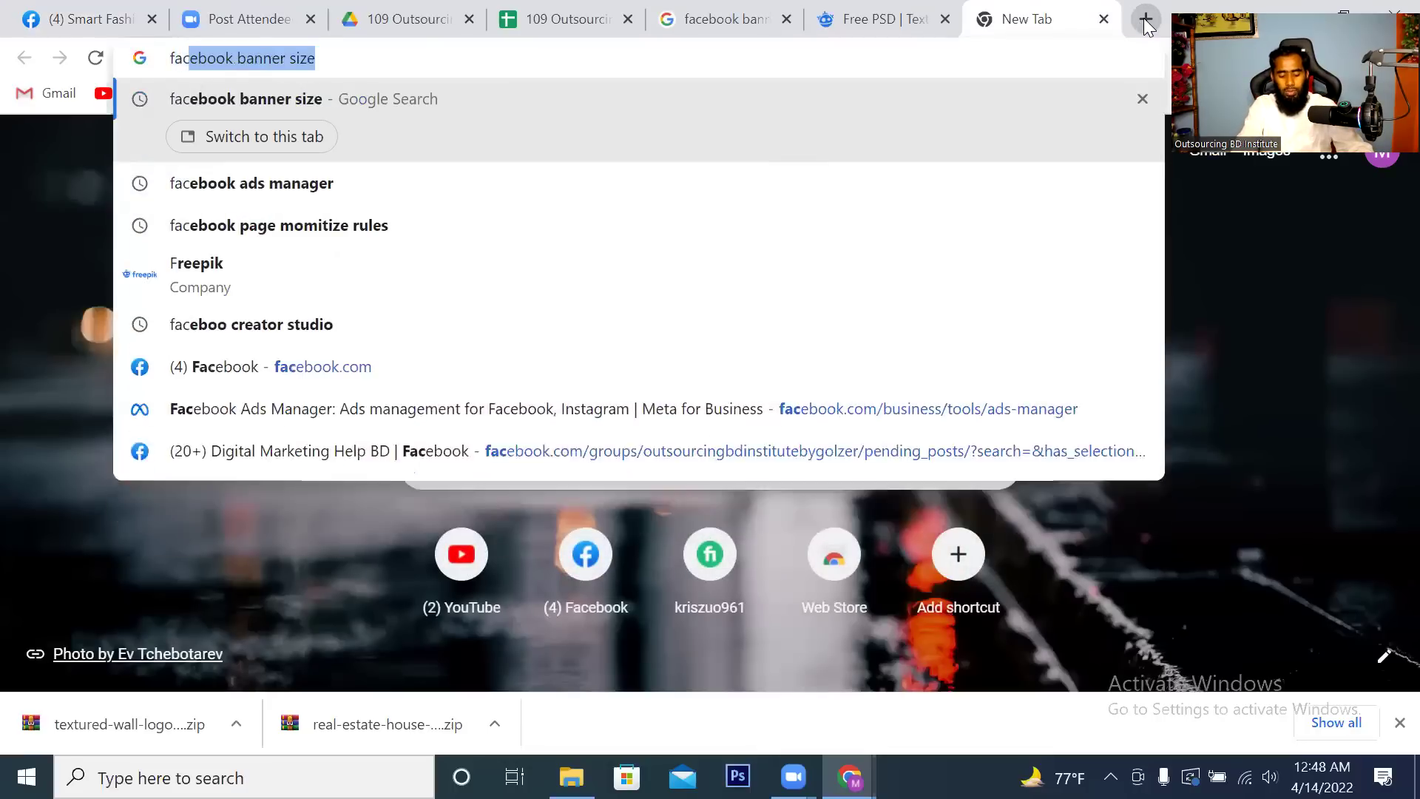
text(ebook logo)
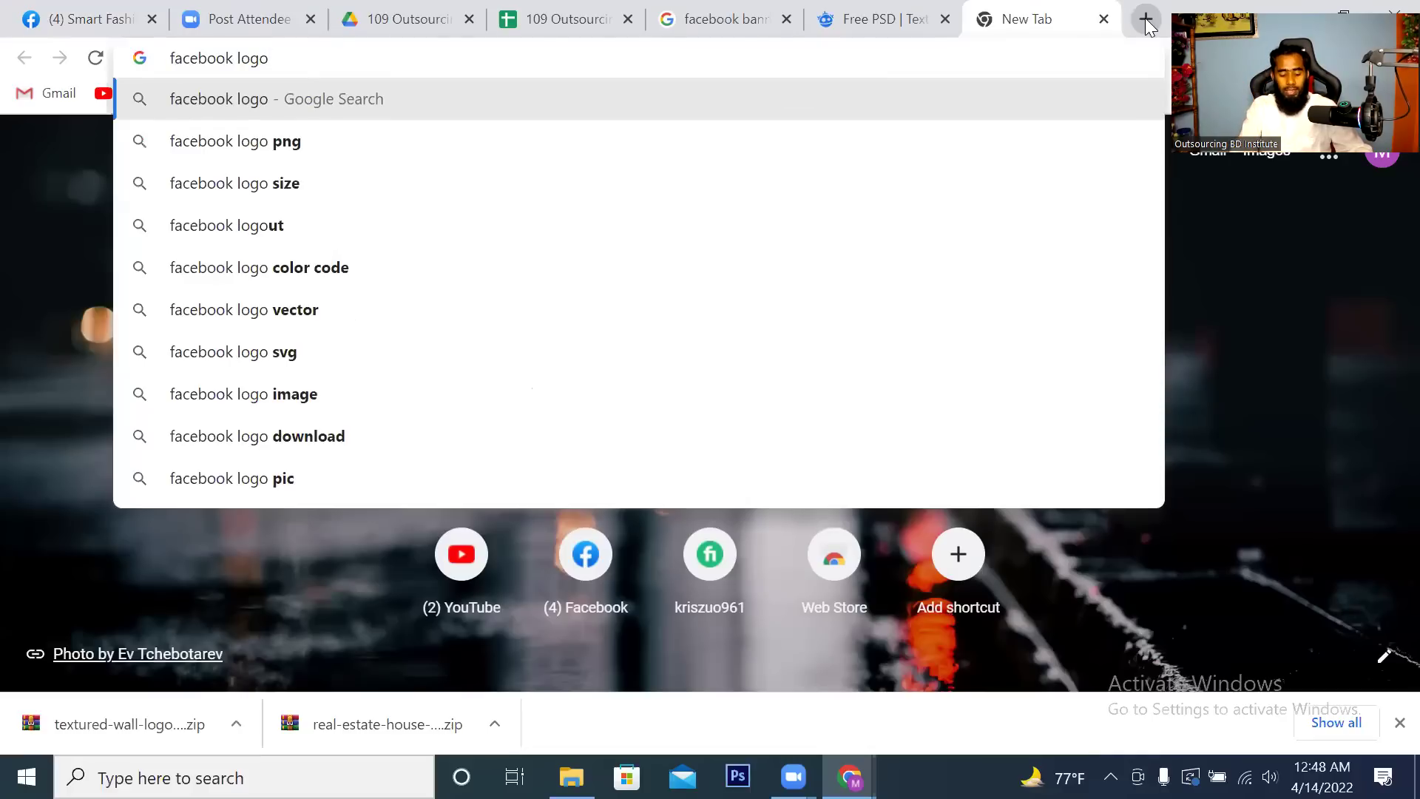
text(size )
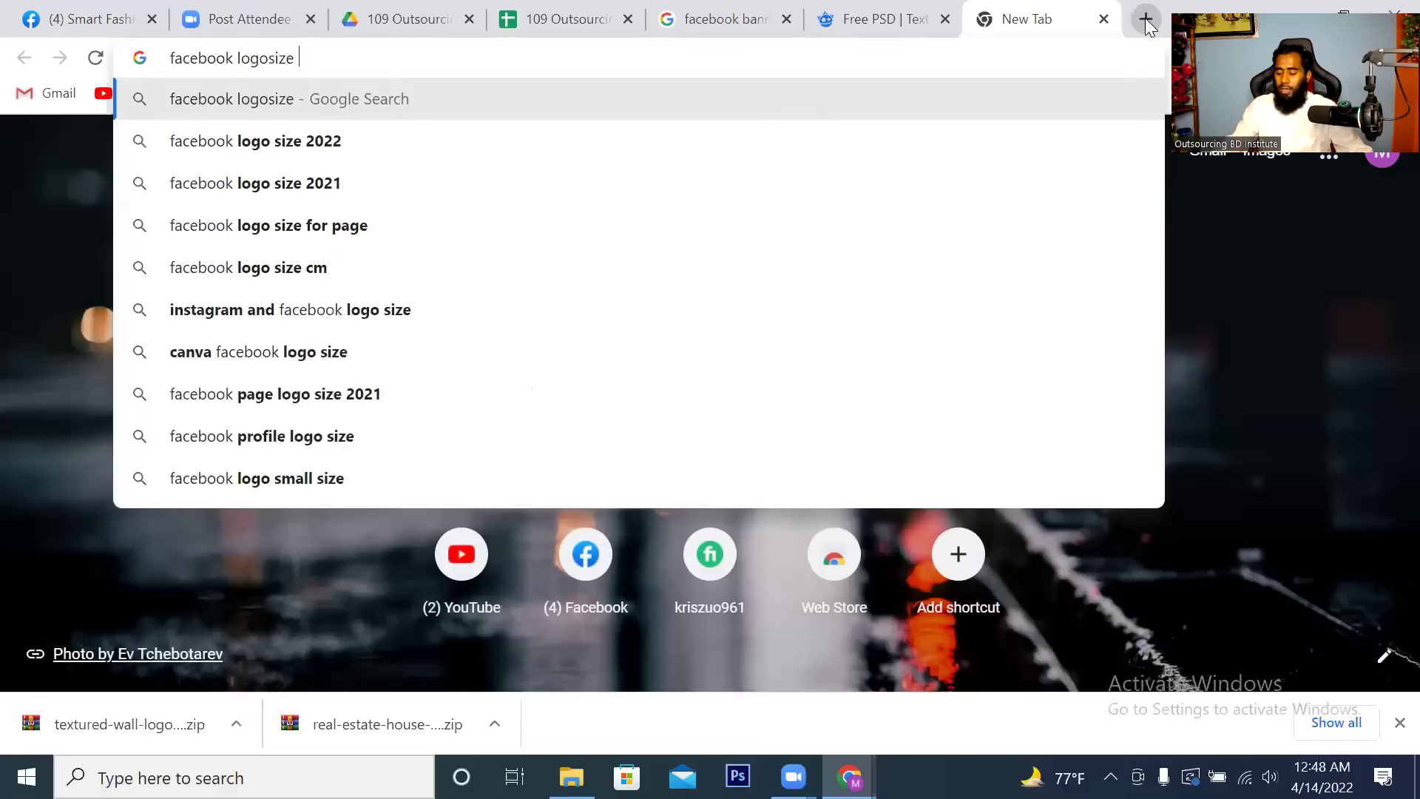
text(2022)
key(Return)
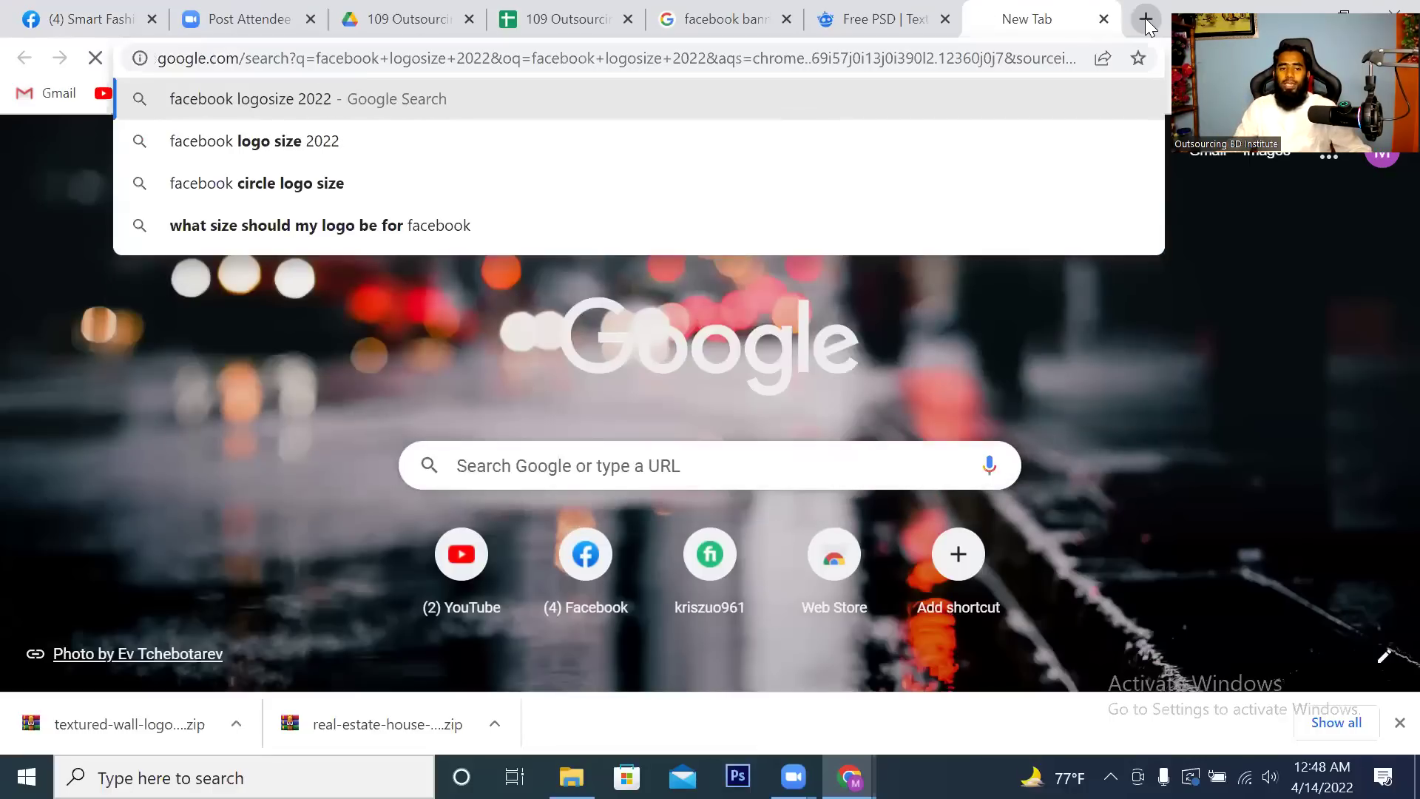
Highlight the recommended 360 x 360 pixel size and go back to the Smart Fashion BD tab.
drag(136, 412, 814, 461)
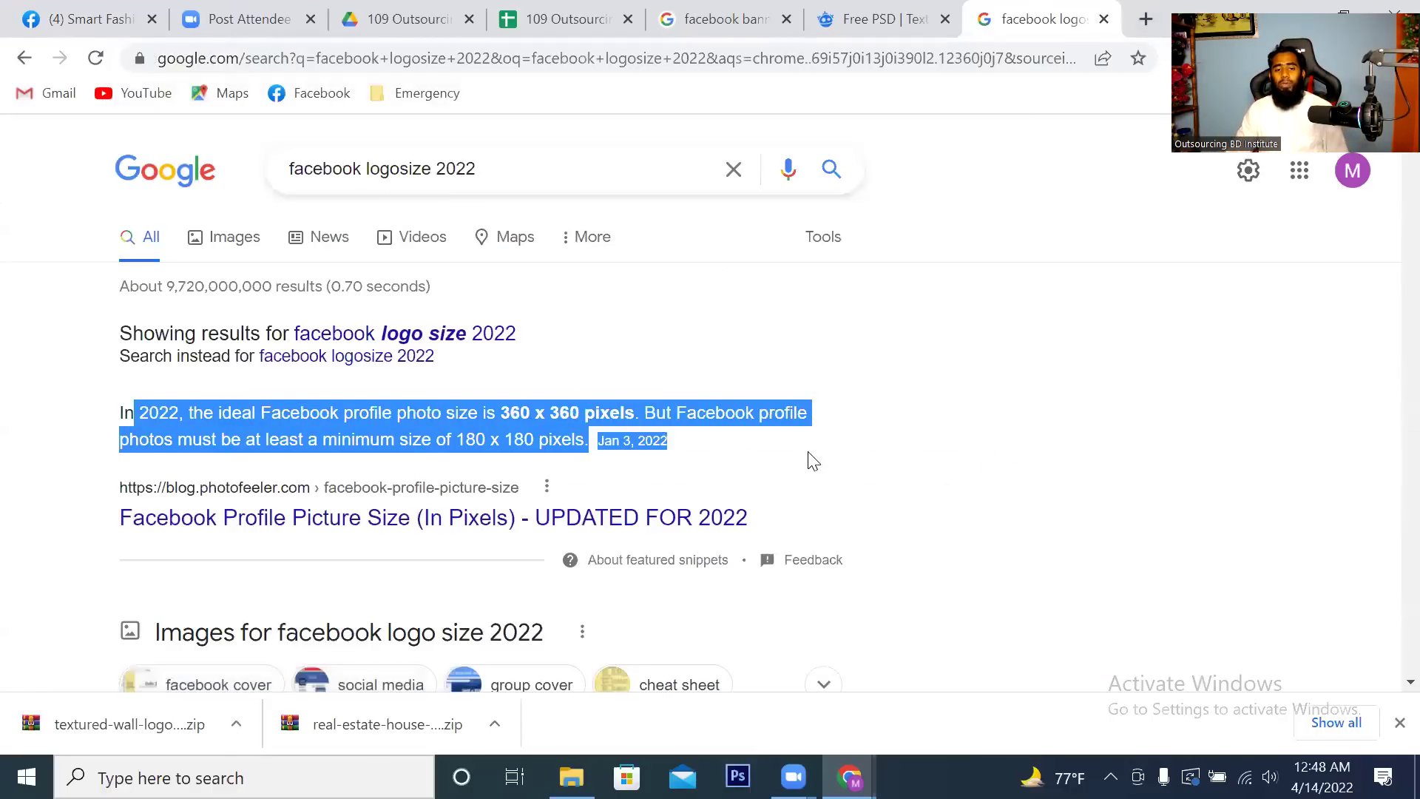
click(491, 409)
drag(500, 412, 623, 412)
click(494, 412)
drag(431, 412, 624, 419)
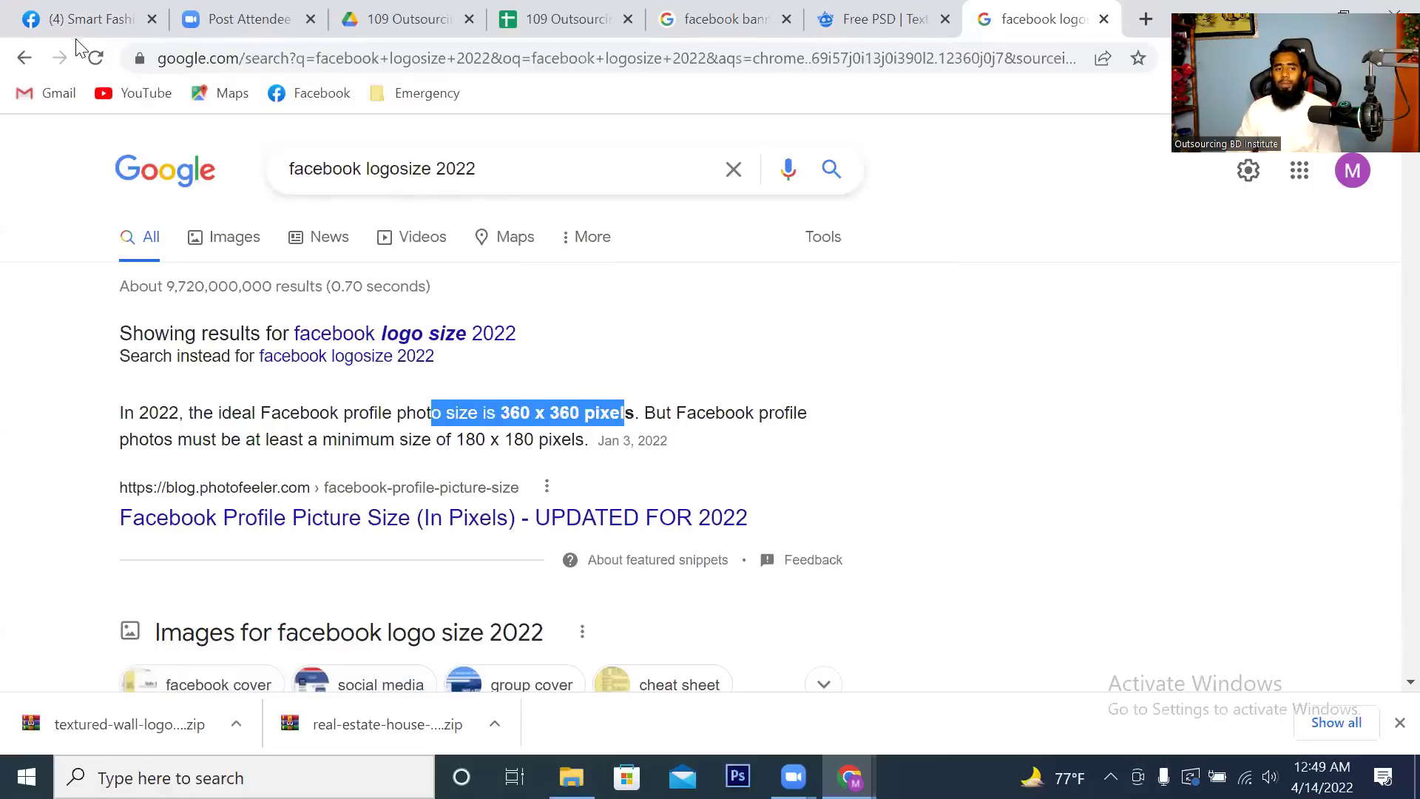
click(90, 21)
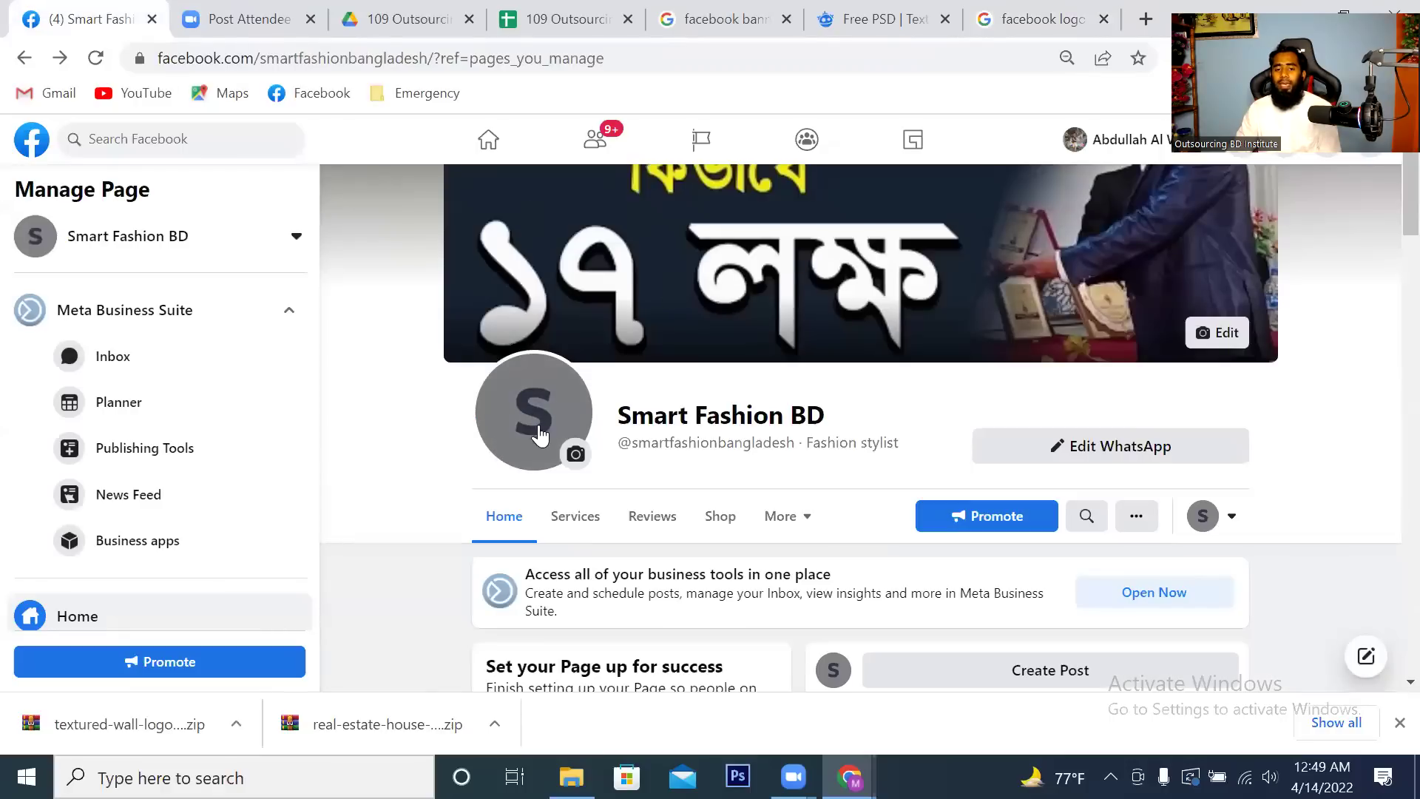
Try adding a frame to the profile picture, then close the editor and discard the frame.
click(574, 452)
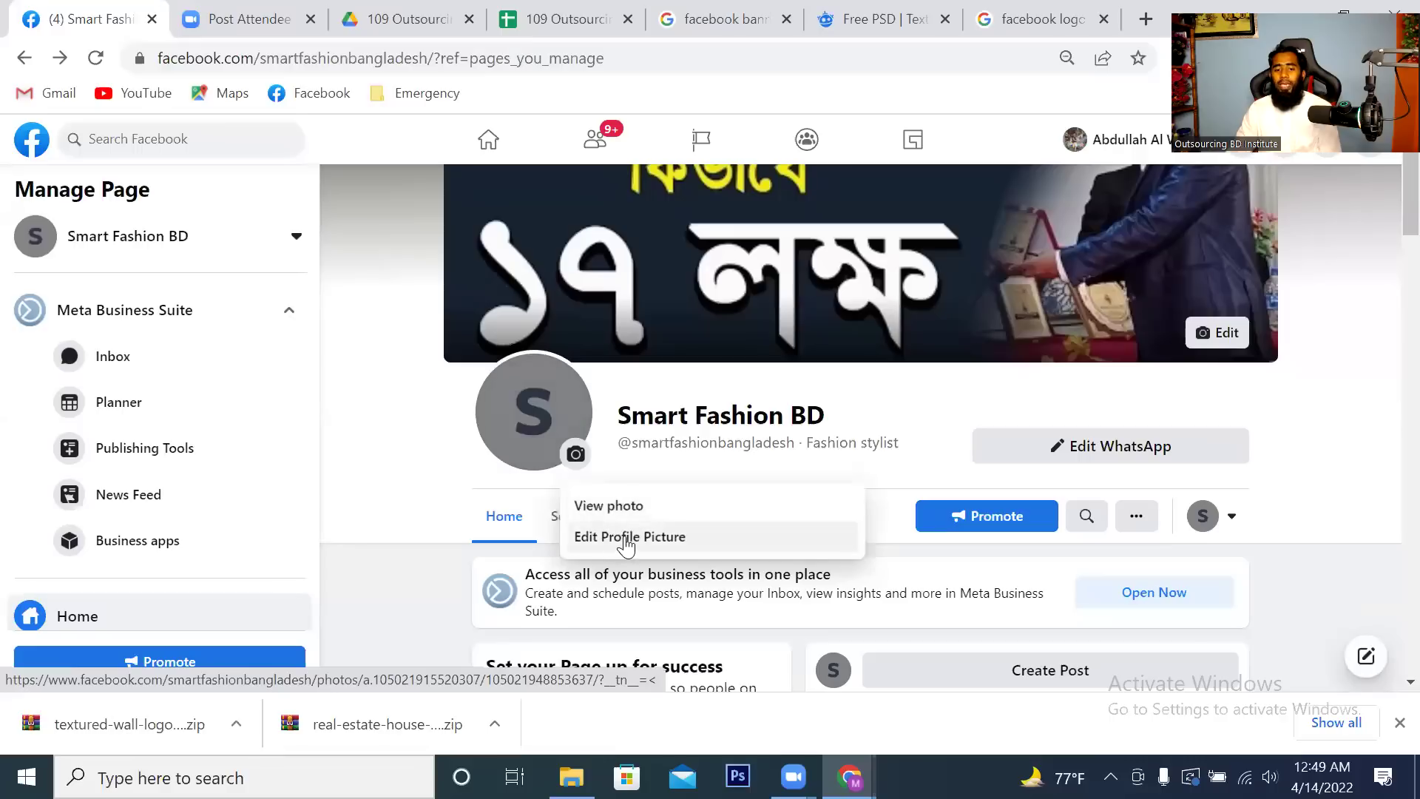
click(626, 540)
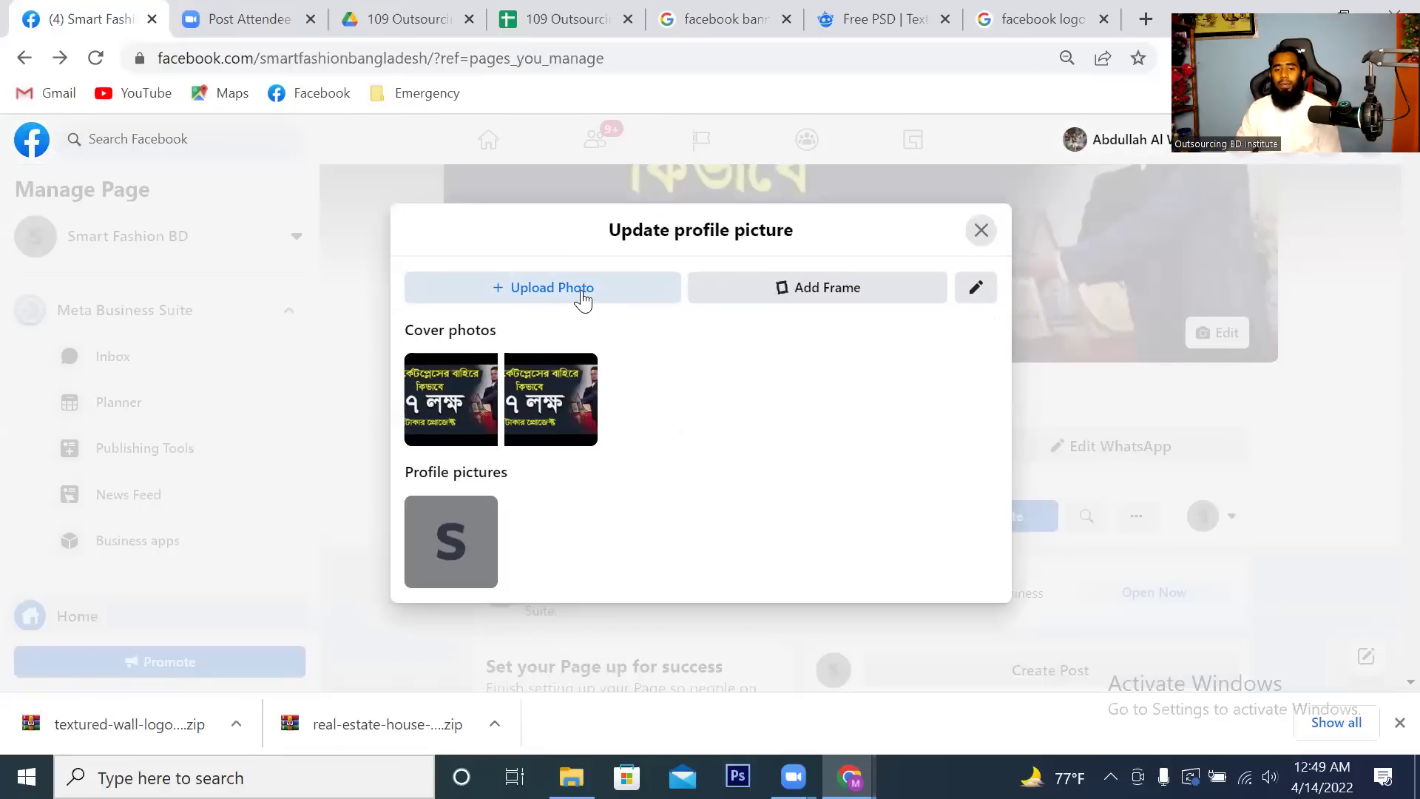
click(784, 295)
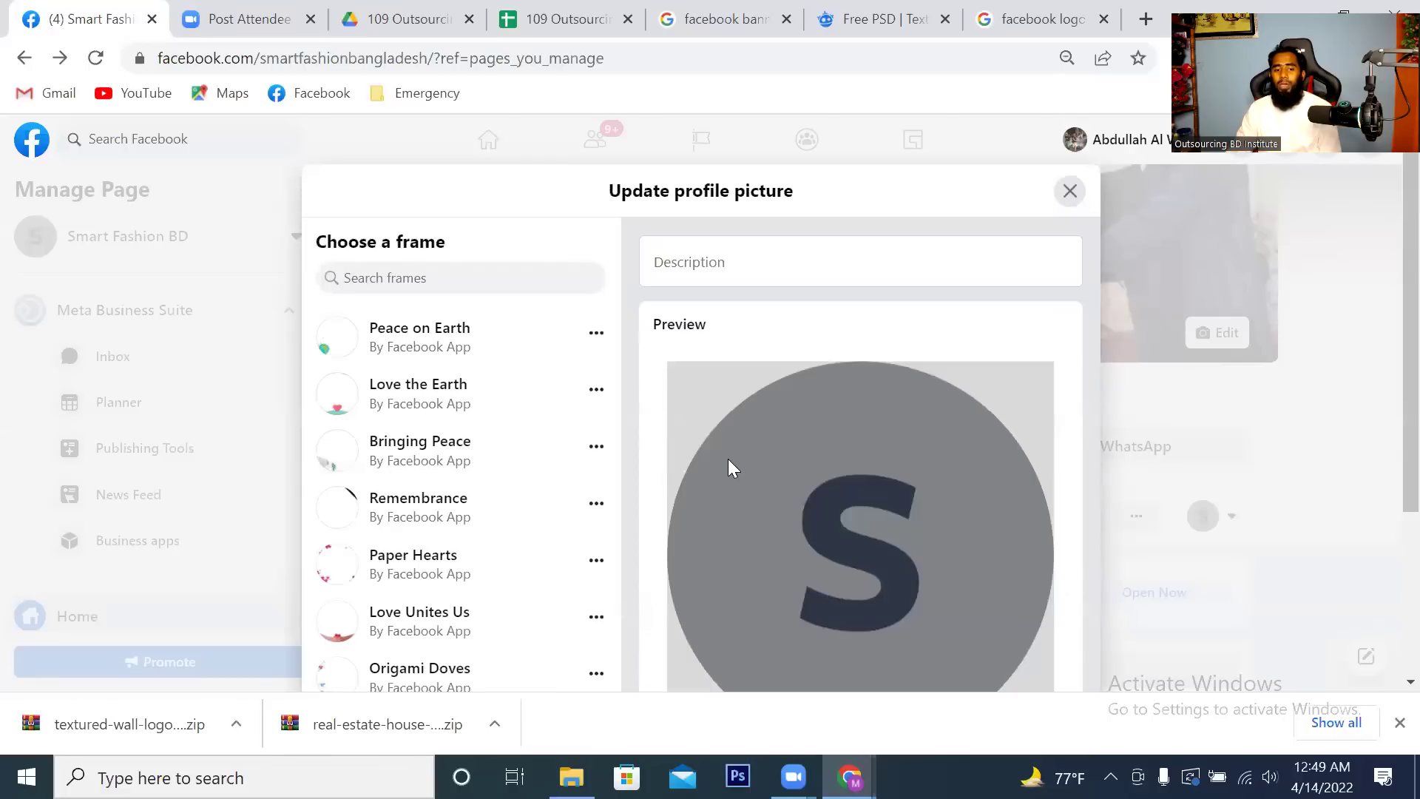
click(1069, 192)
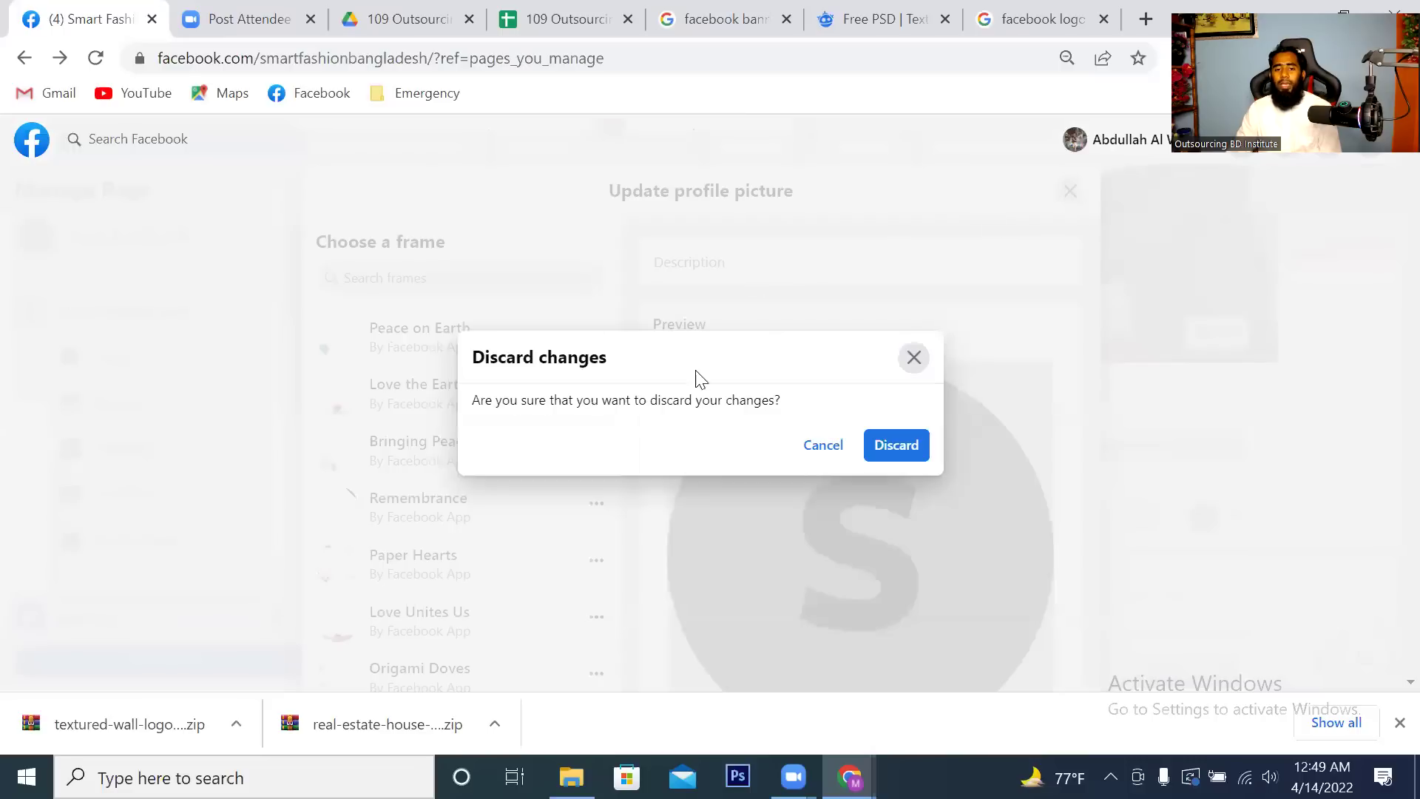
click(876, 444)
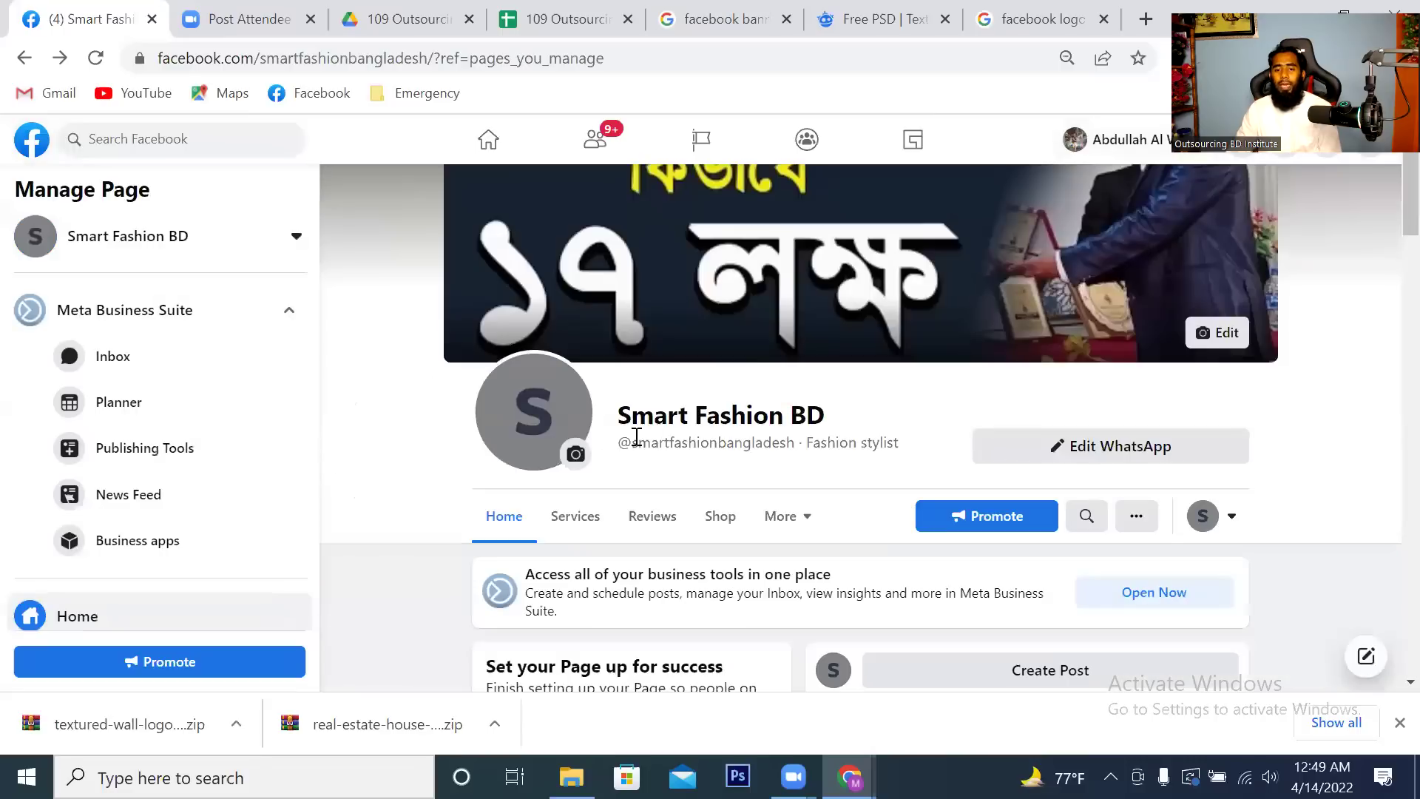
Reopen Edit Profile Picture and choose Upload Photo.
click(576, 454)
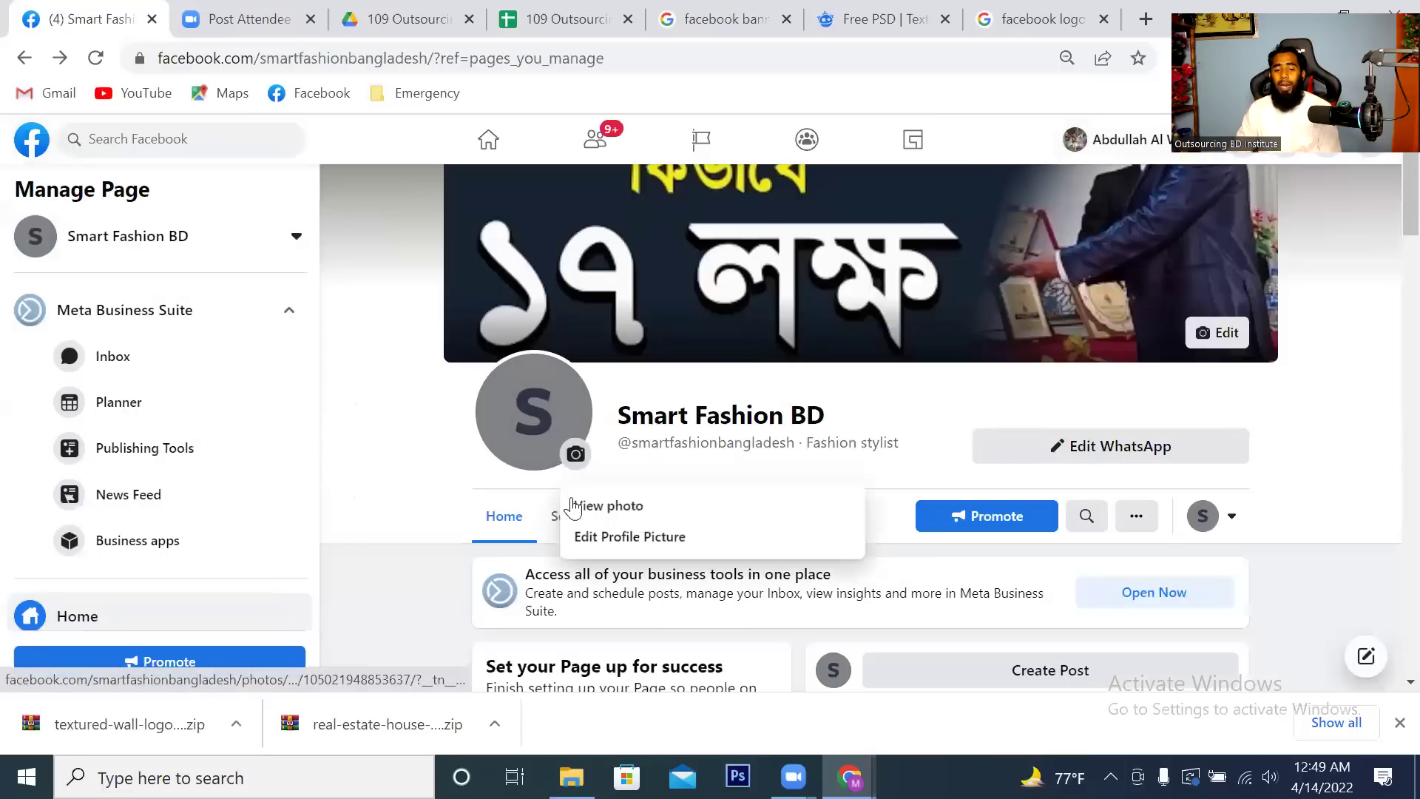
click(620, 538)
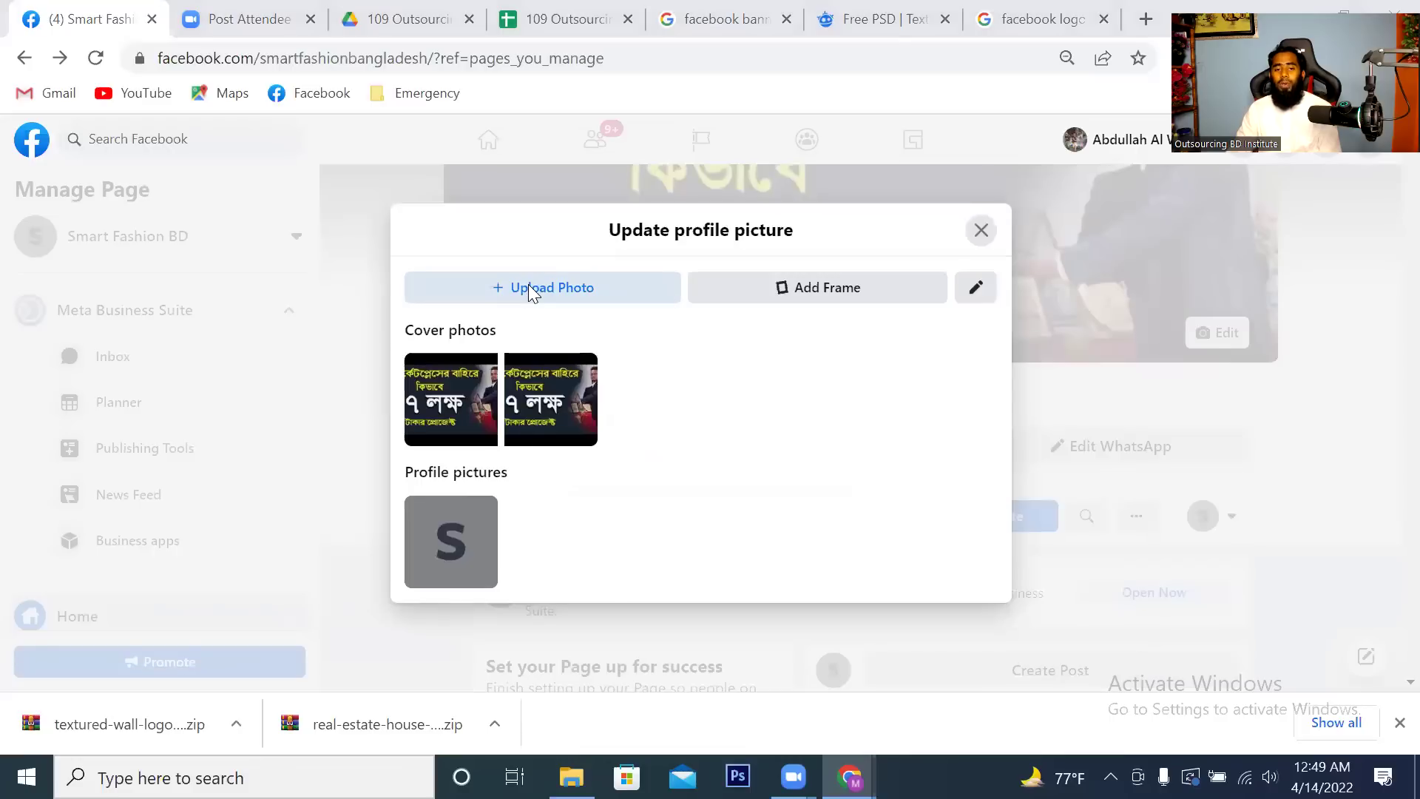
click(528, 287)
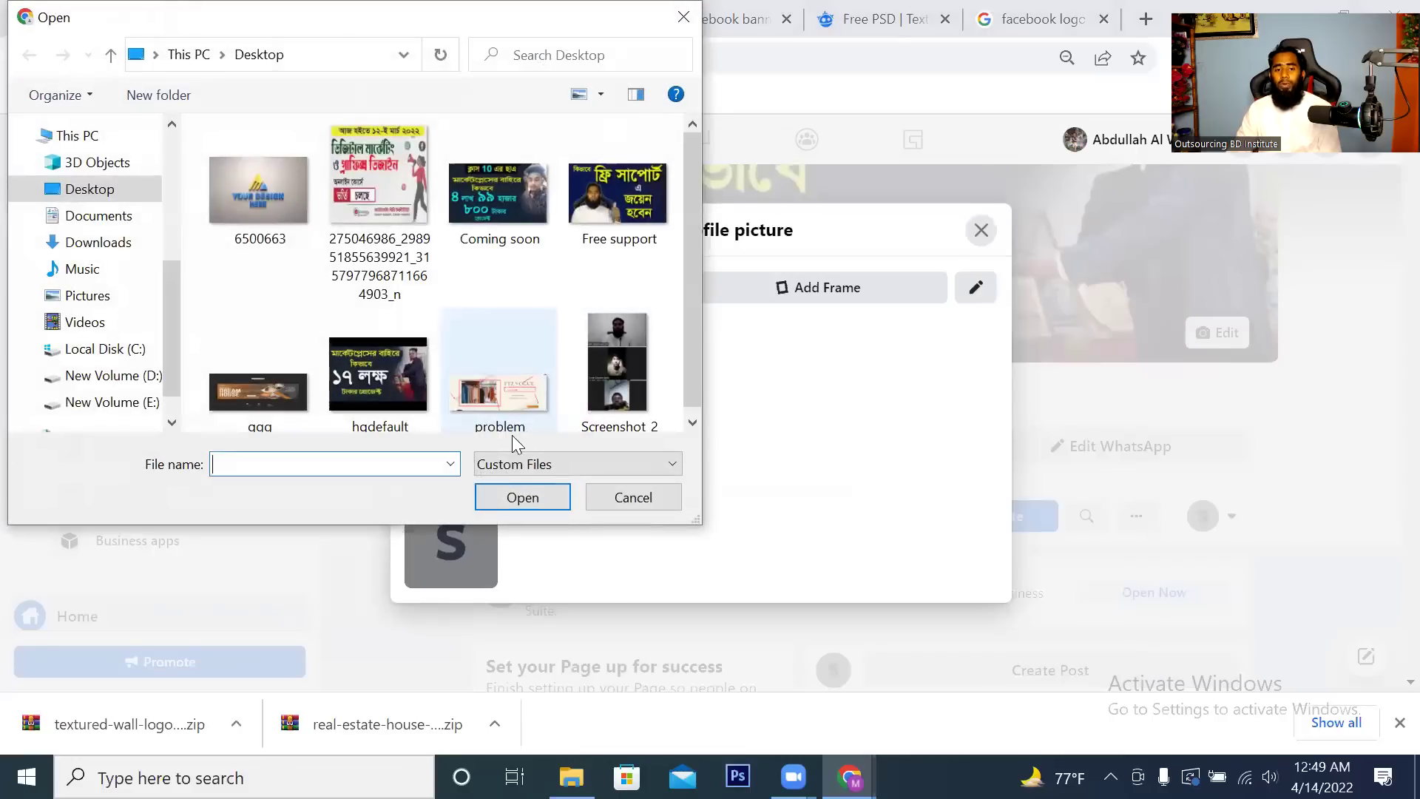
Select the 6500663 logo image on the Desktop and upload it.
click(275, 189)
click(527, 498)
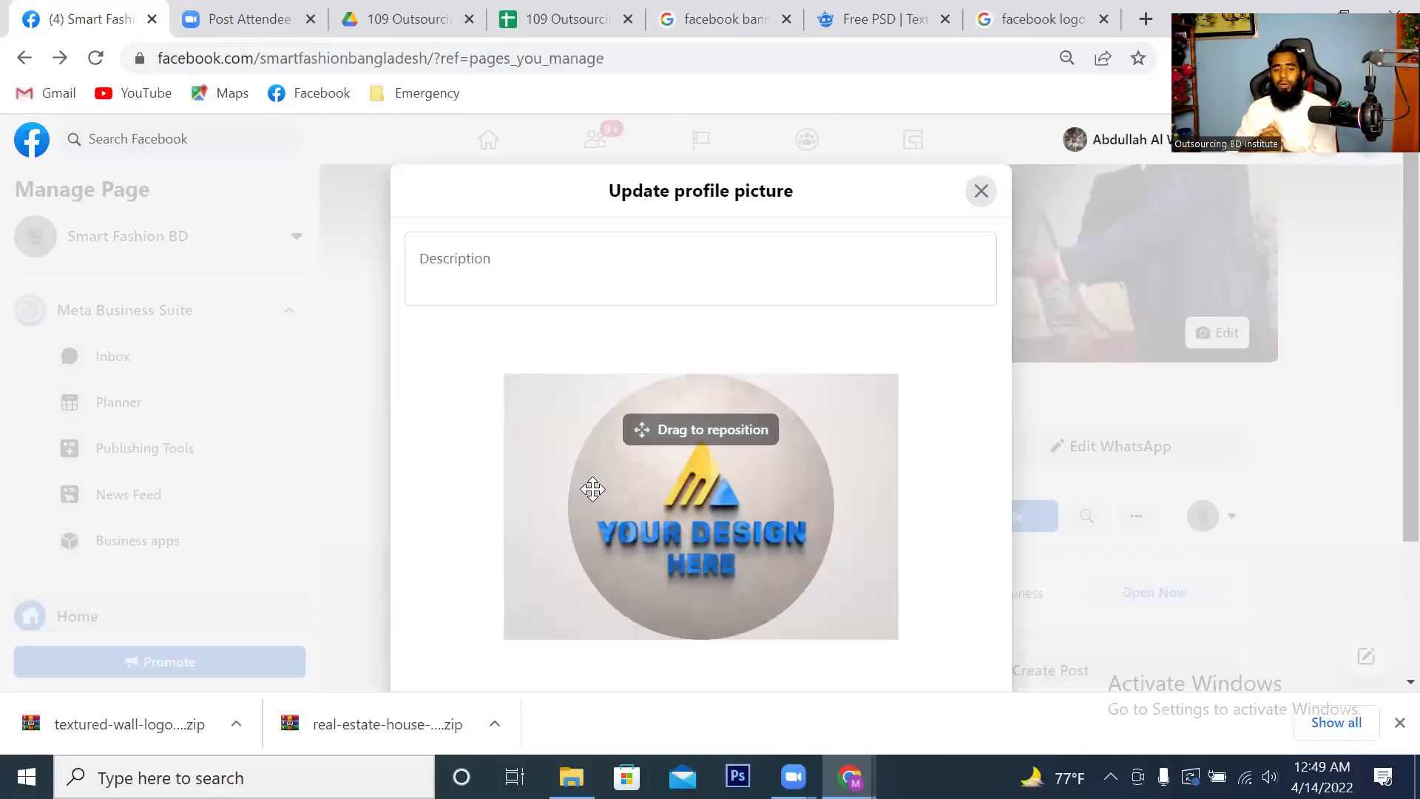
Drag the logo to centre it inside the circular crop.
mouse_move(666, 492)
mouse_down()
mouse_move(667, 522)
mouse_move(632, 518)
mouse_move(677, 512)
mouse_up()
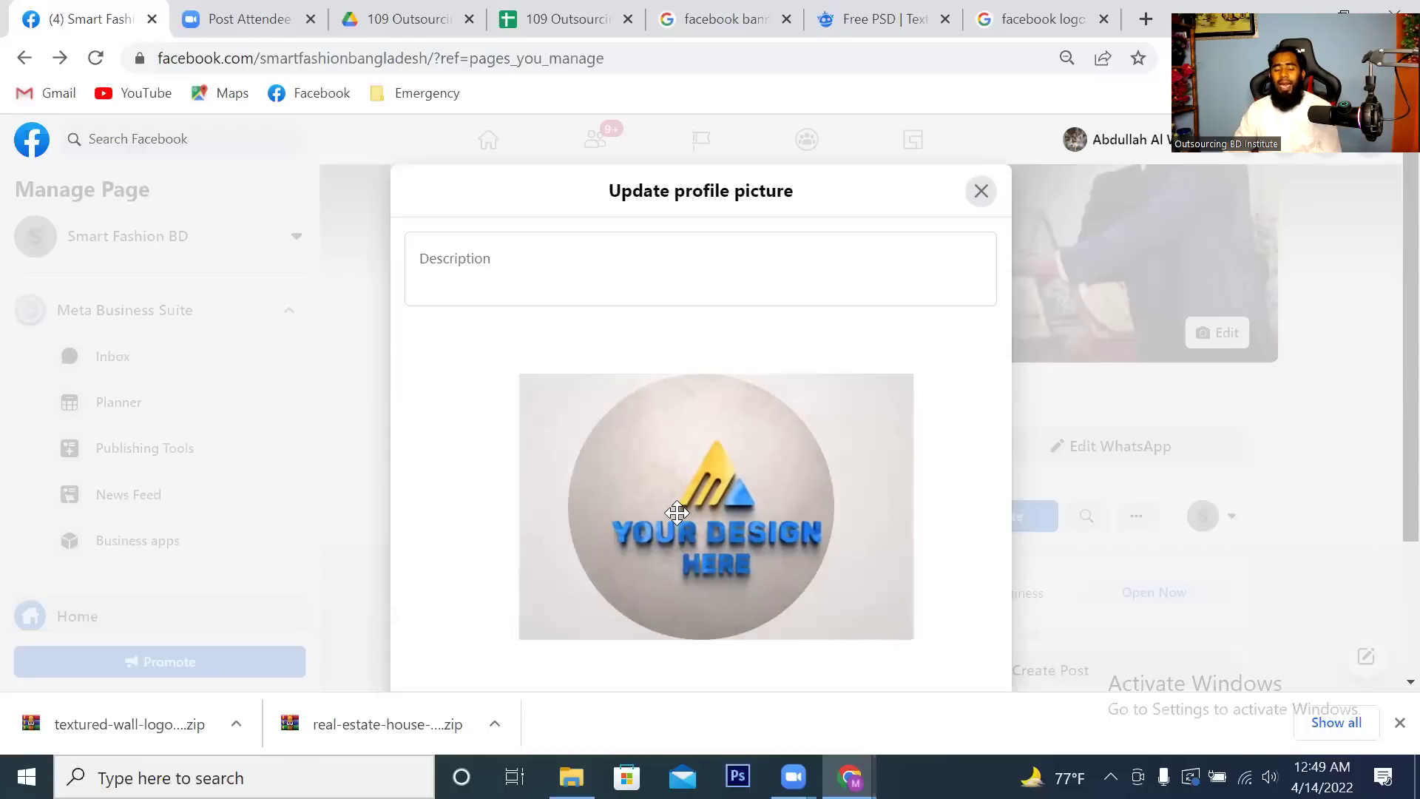
scroll(1096, 438, down, 3)
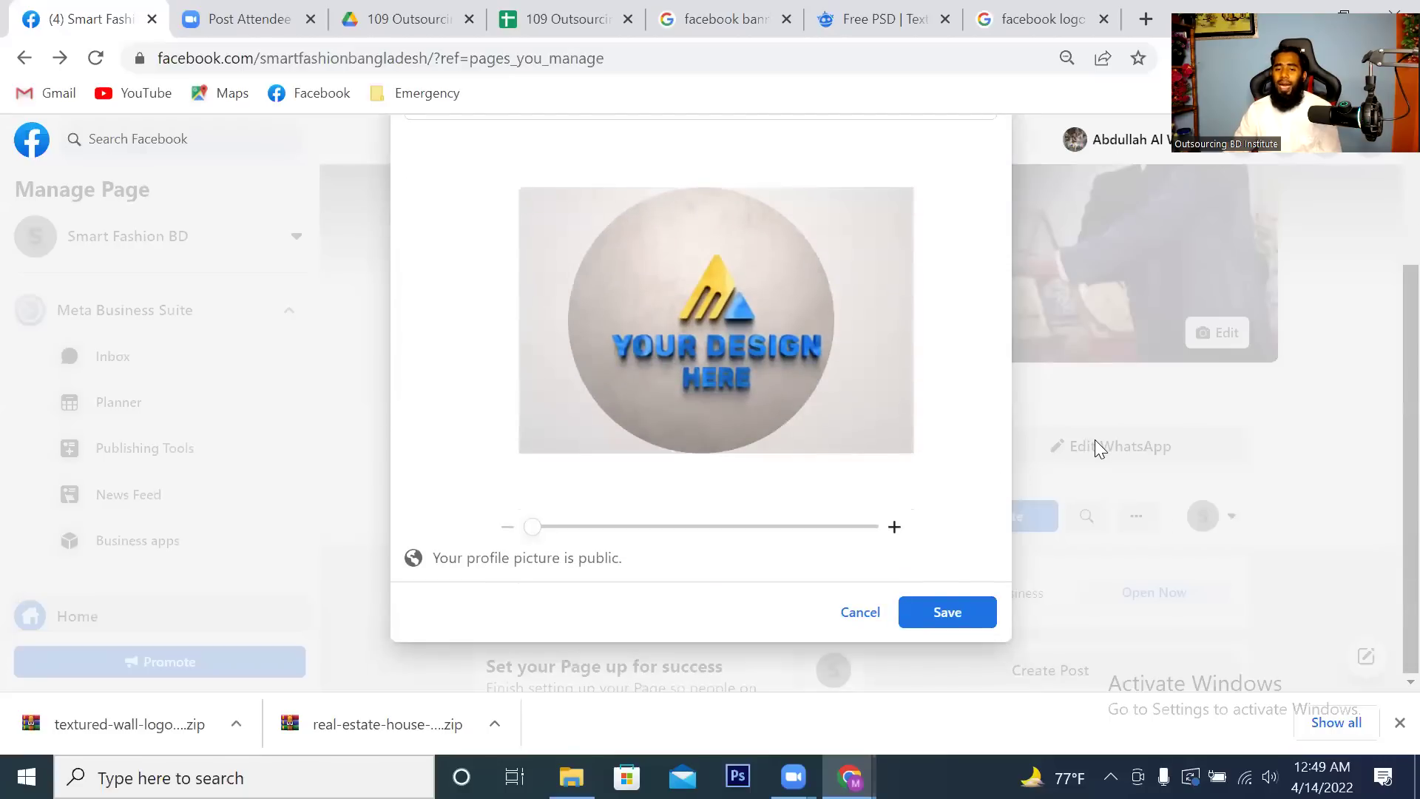
drag(693, 326, 741, 326)
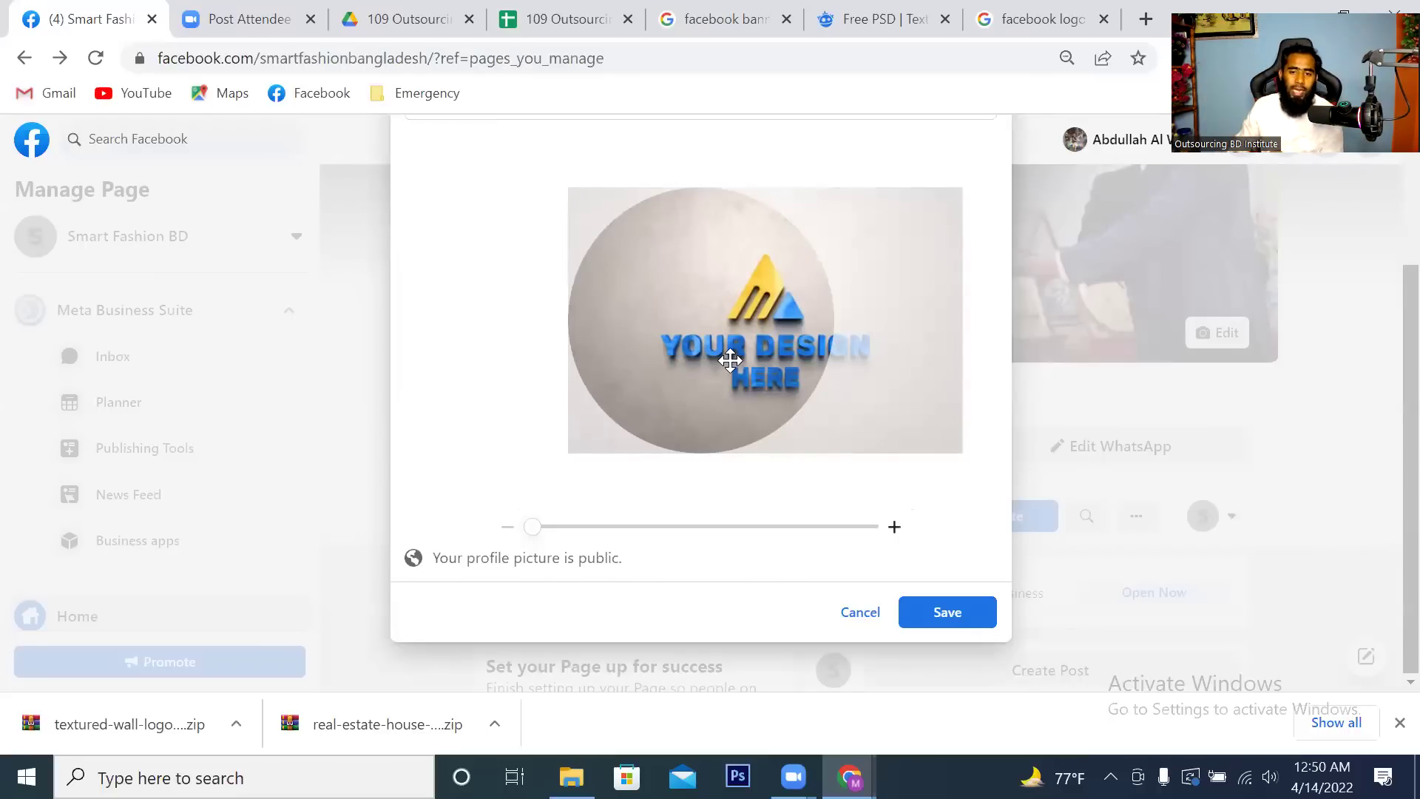
drag(743, 302, 696, 314)
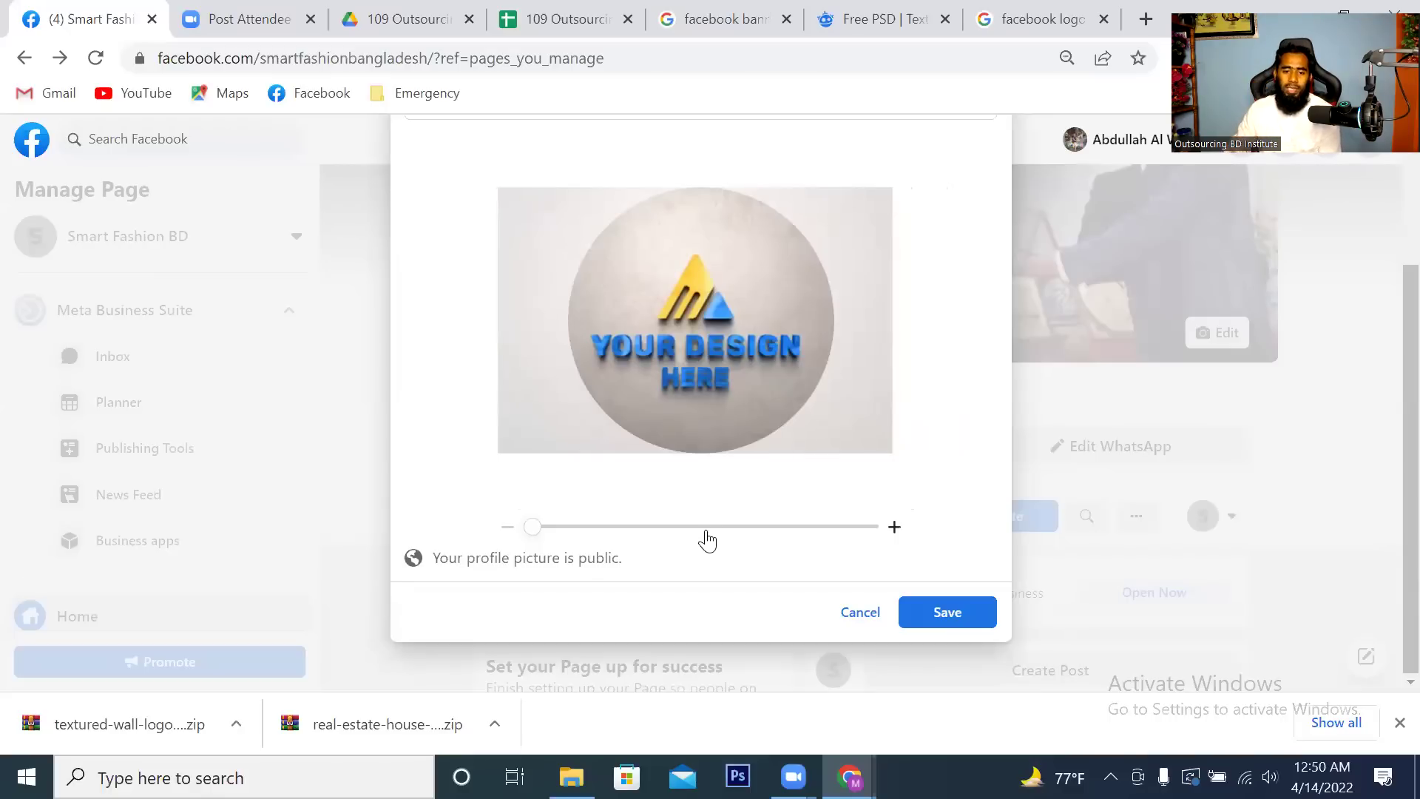
Mark the zoom slider with a red box on a screen capture, then cancel the capture.
drag(391, 146, 1036, 640)
mouse_move(512, 508)
mouse_down()
mouse_move(574, 526)
mouse_move(899, 550)
mouse_up()
right_click(782, 516)
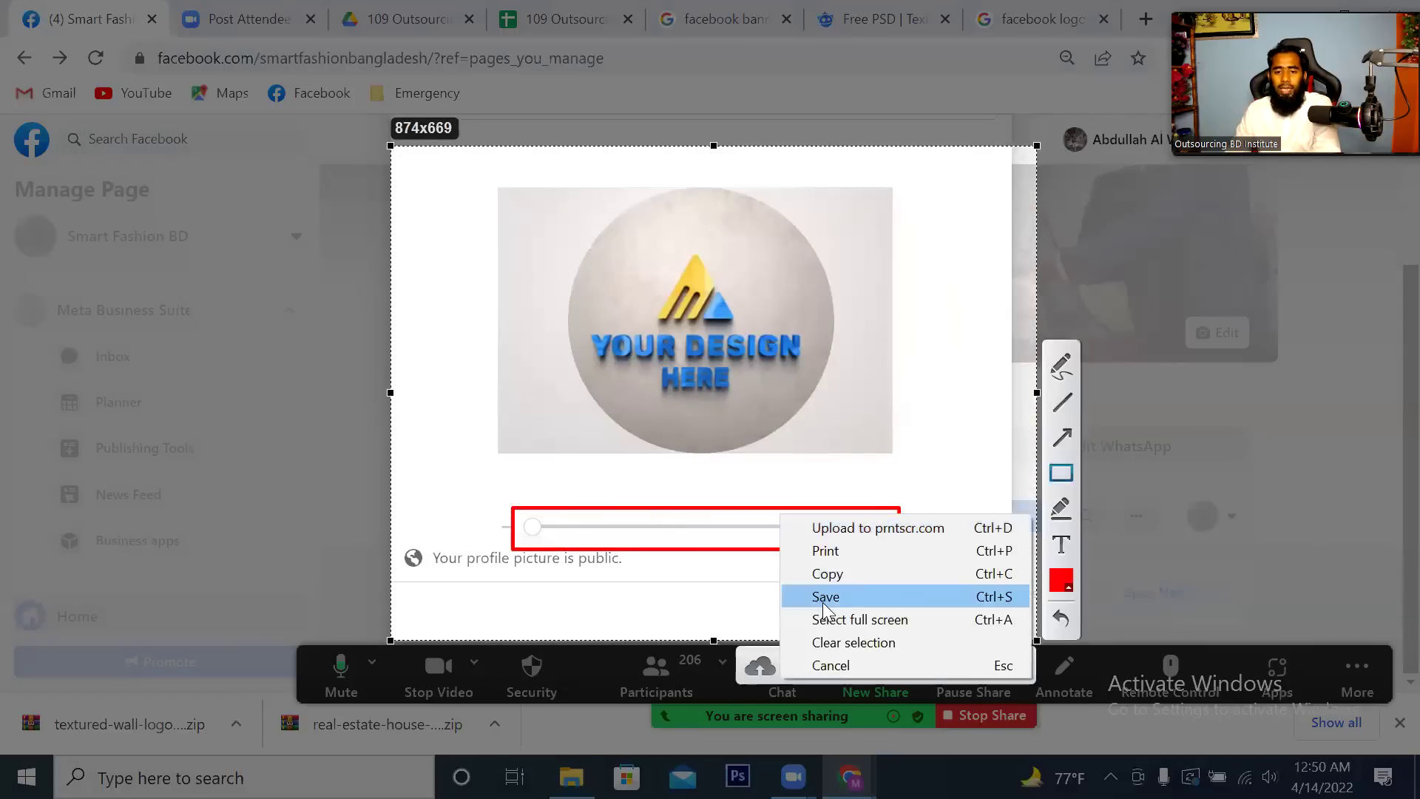
click(830, 665)
Set the logo zoom just above minimum and shift it slightly right.
click(533, 528)
mouse_move(534, 539)
mouse_down()
mouse_move(517, 533)
mouse_move(532, 538)
mouse_up()
drag(650, 365, 665, 360)
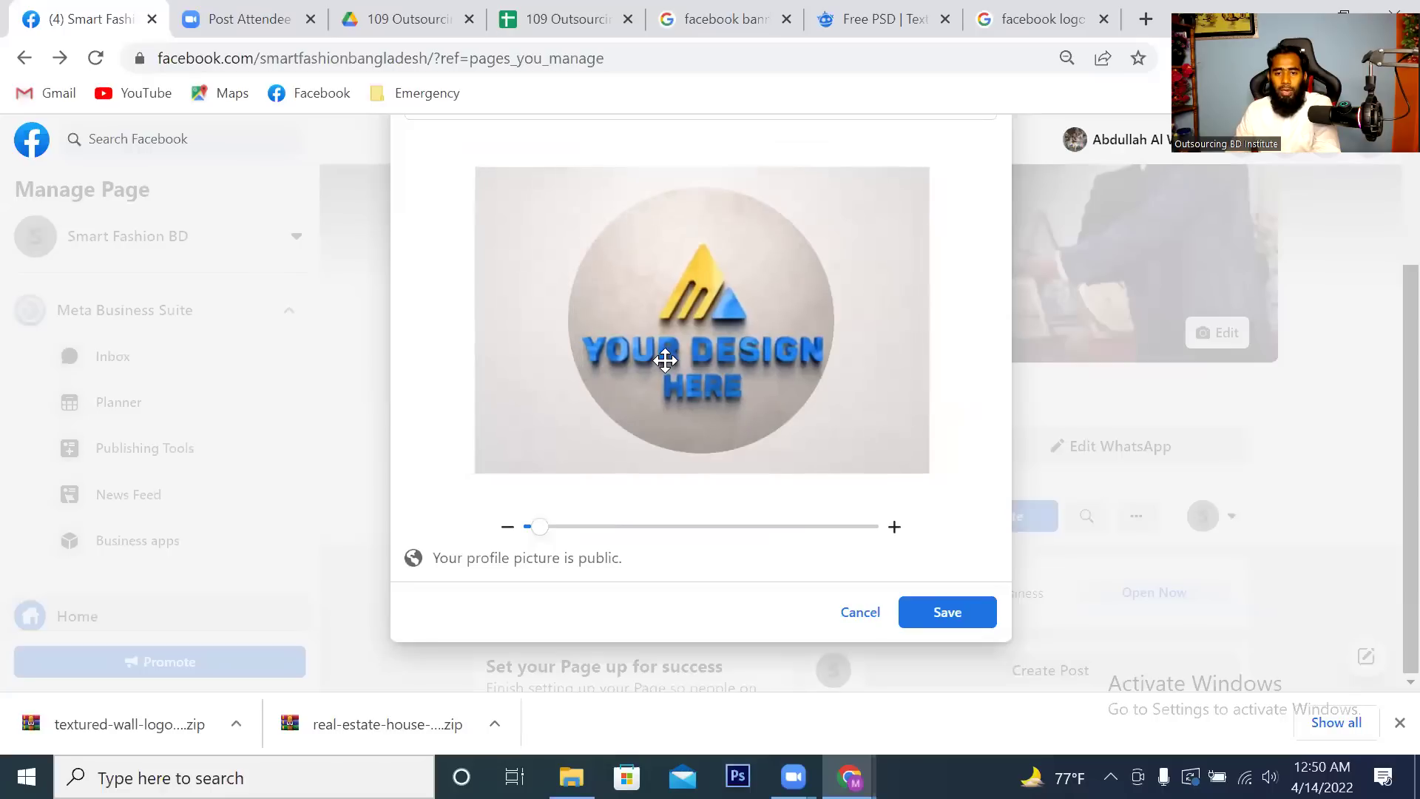
drag(540, 534, 540, 534)
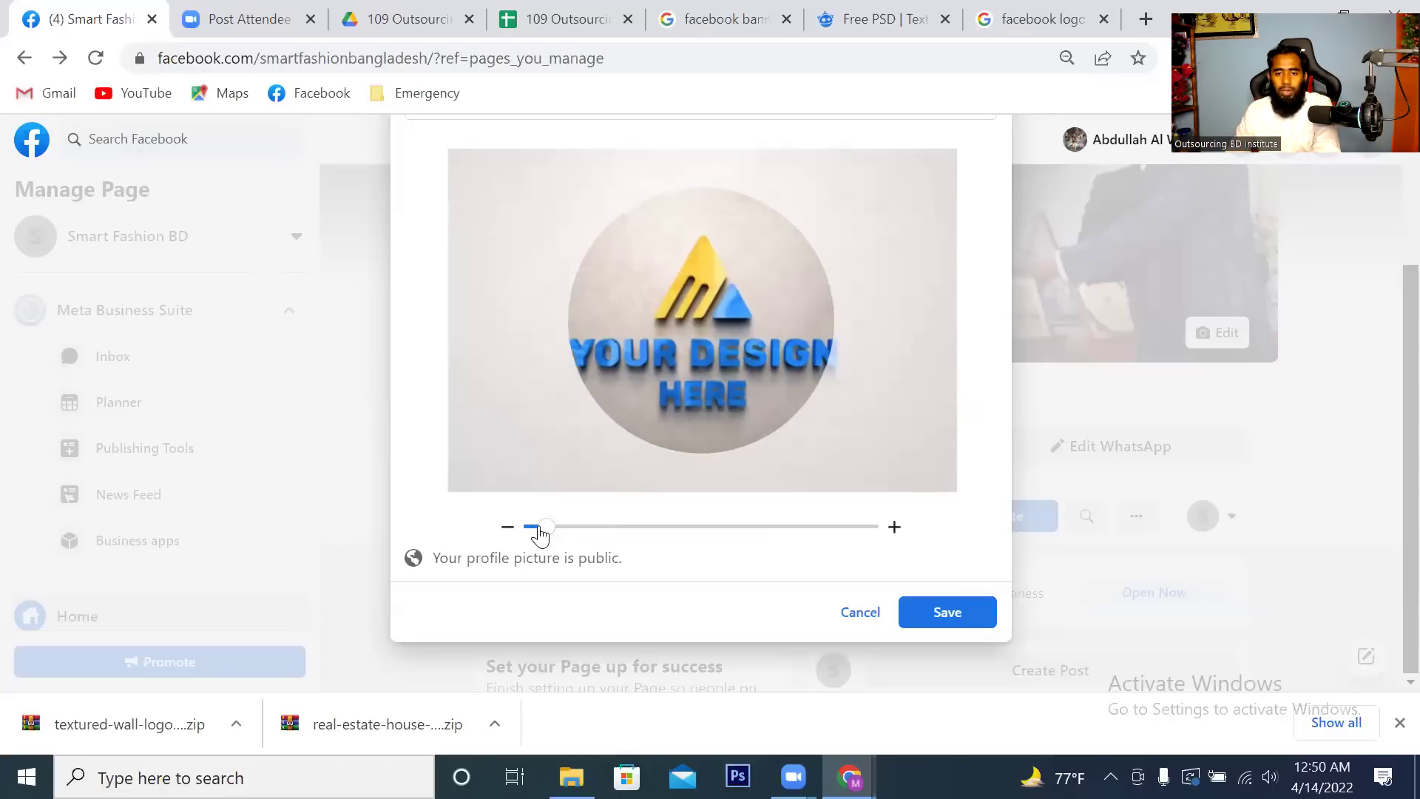
click(508, 527)
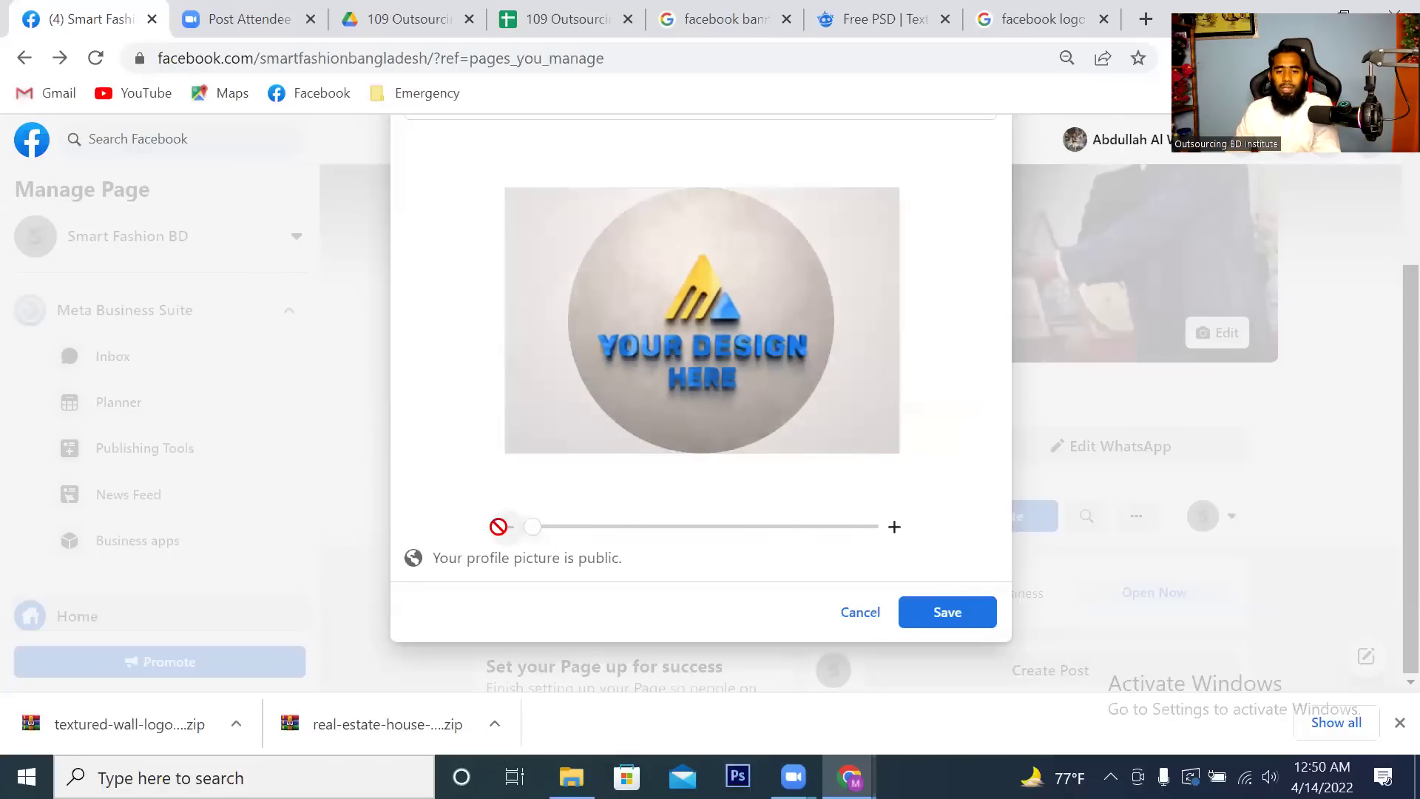
drag(535, 533, 532, 530)
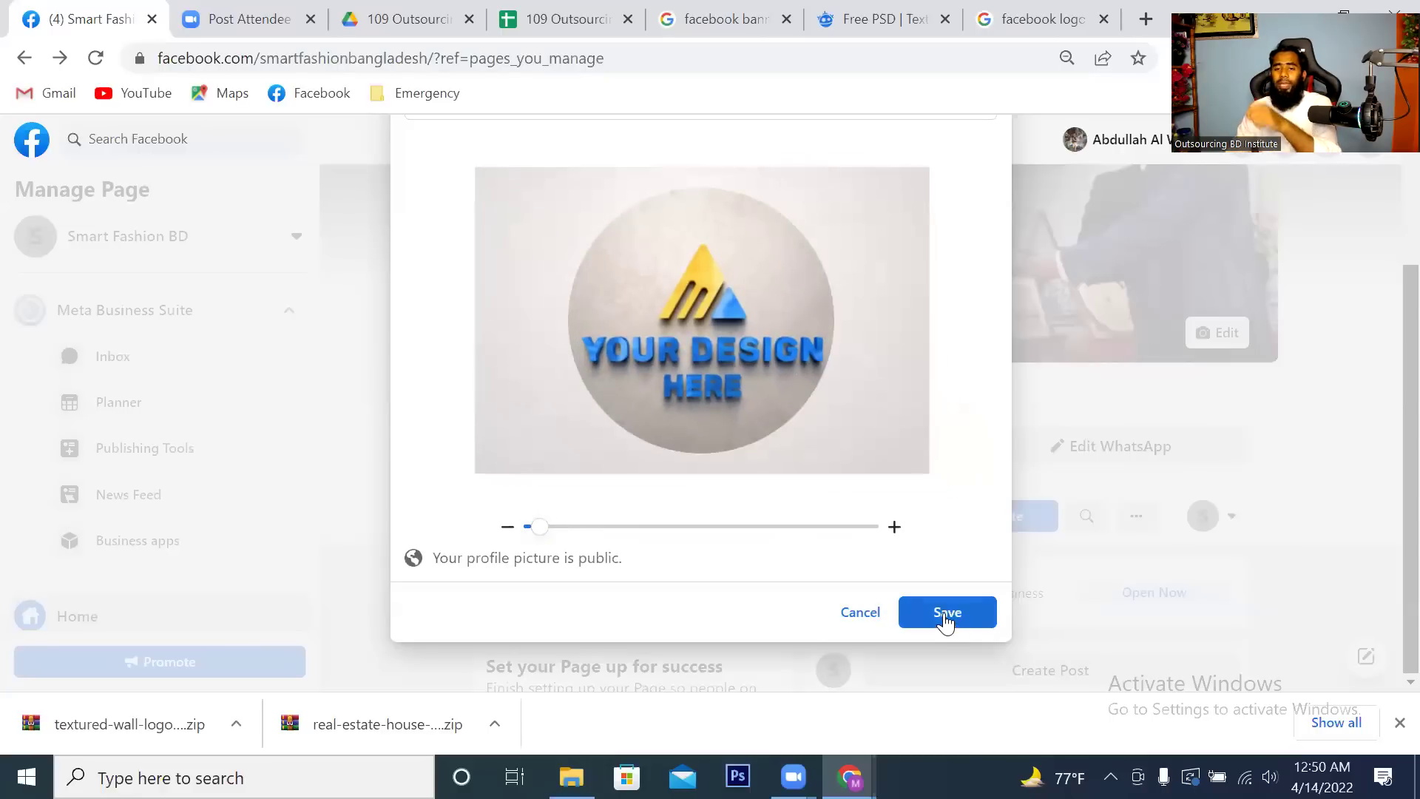
Enter the description 'smartfashionbd' and save the new profile picture.
scroll(969, 422, up, 3)
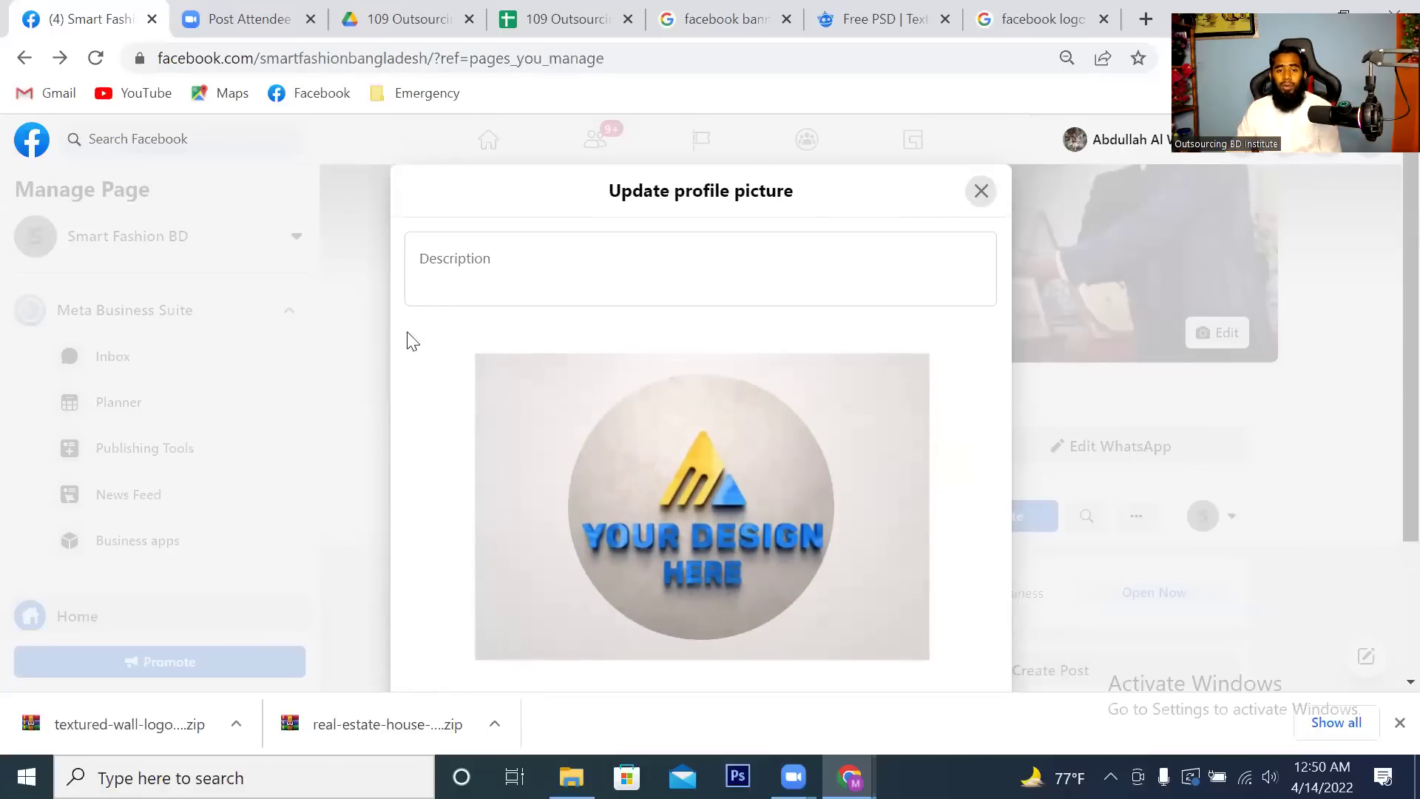
click(452, 269)
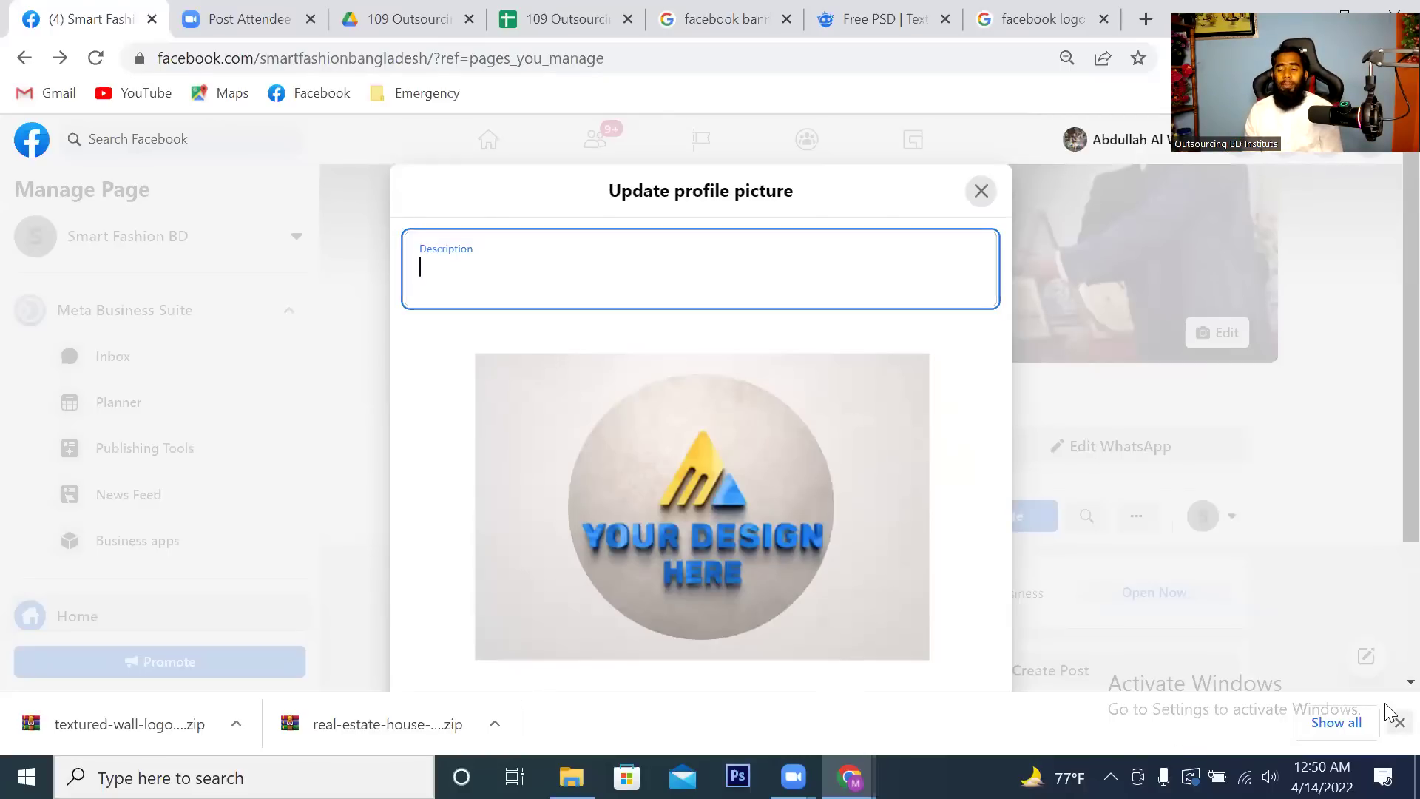
click(1398, 721)
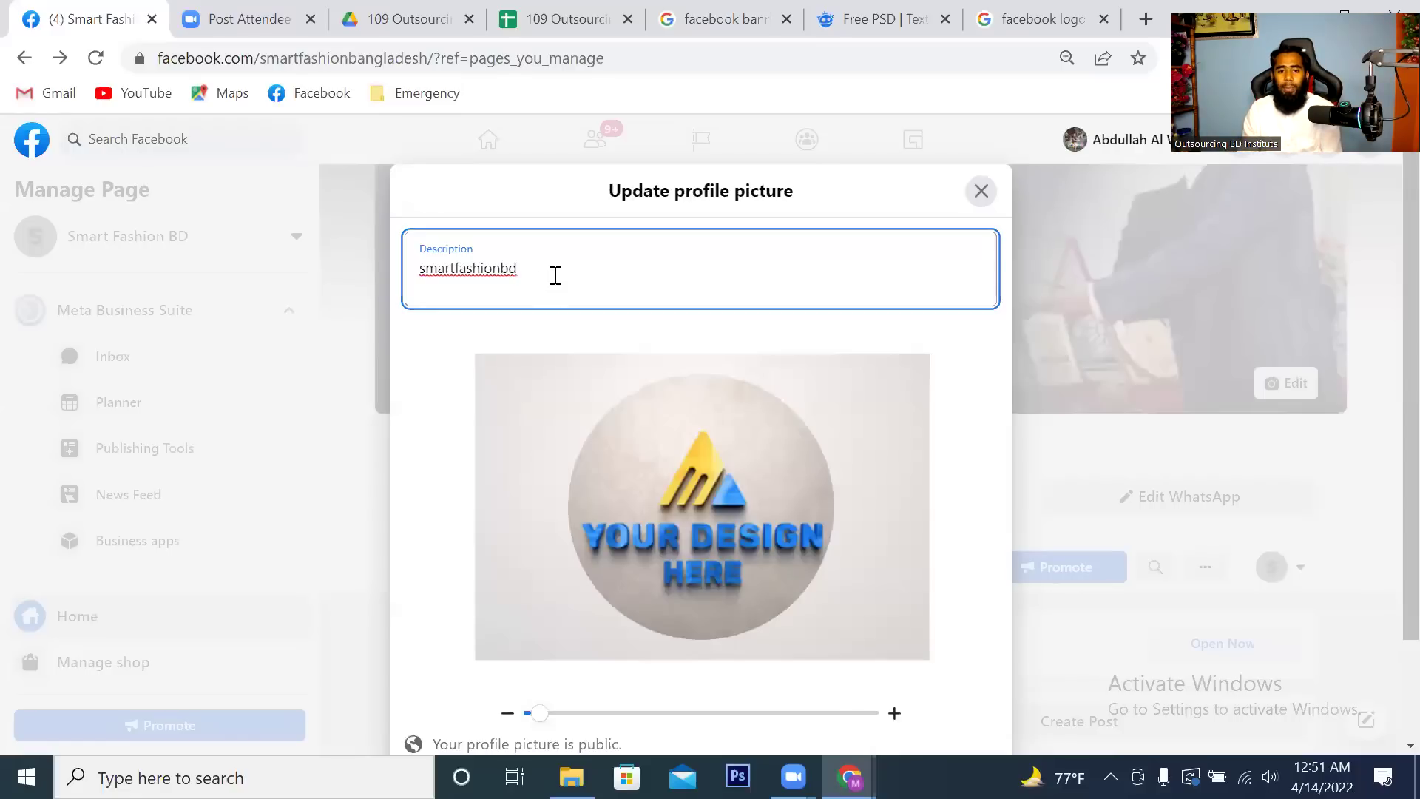
drag(554, 275, 335, 289)
scroll(769, 392, down, 2)
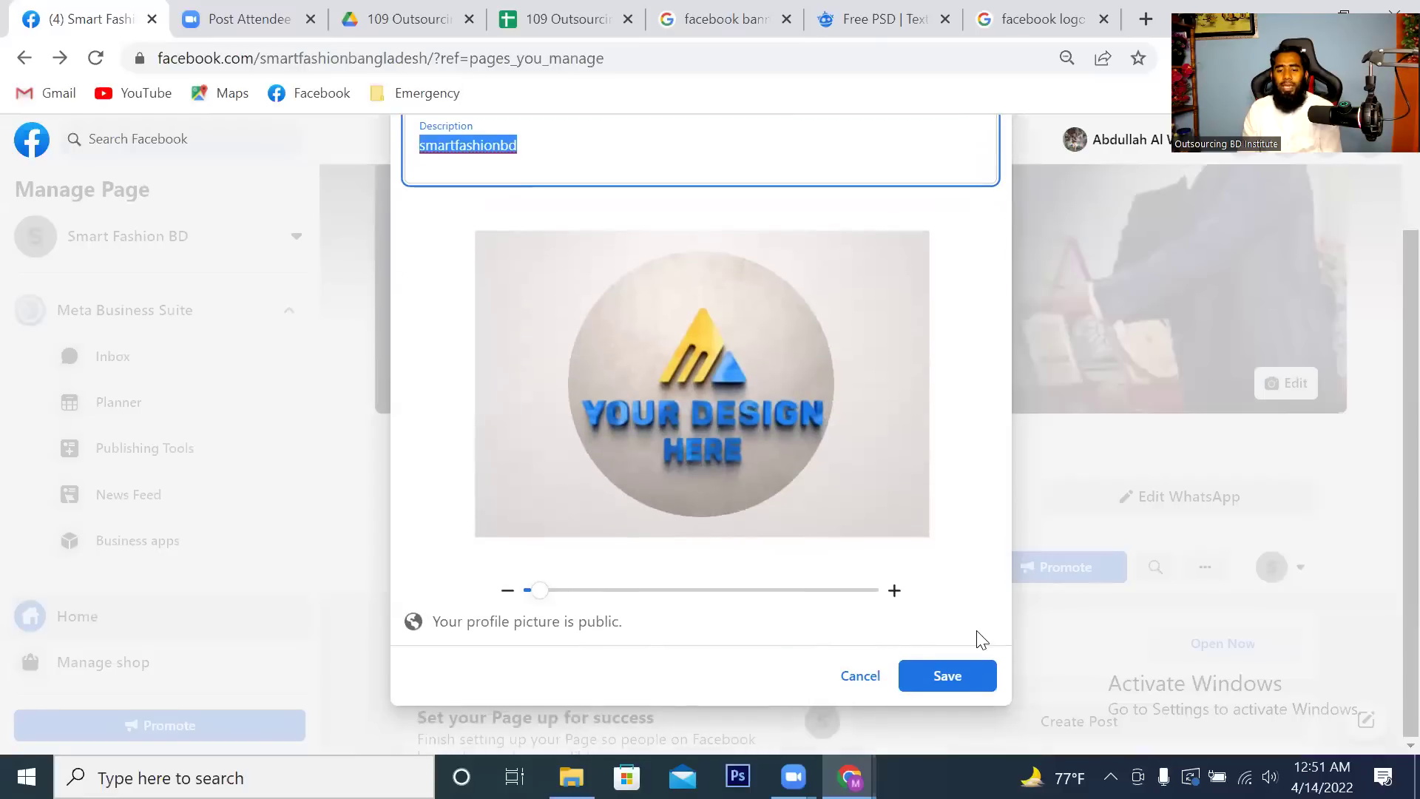
click(936, 676)
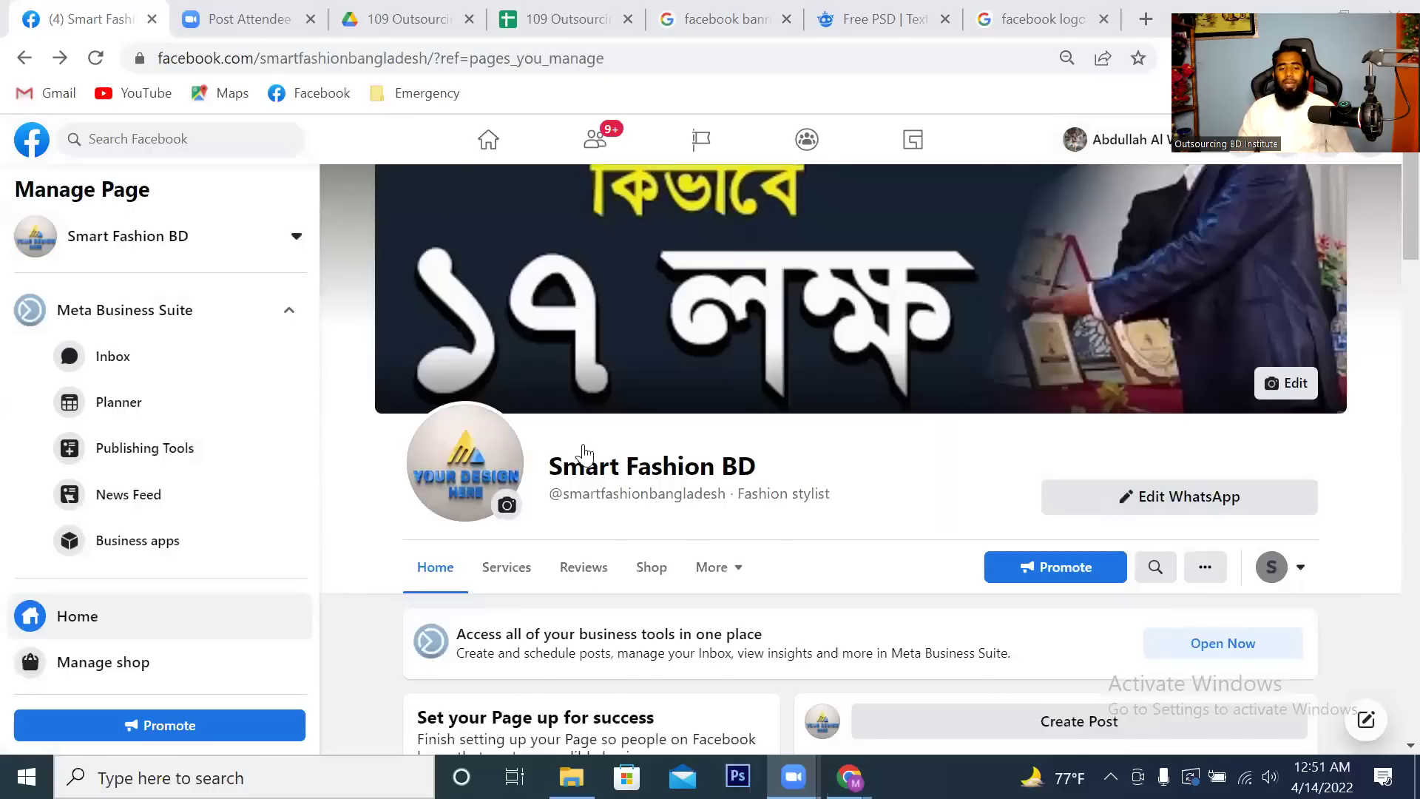
Scroll the Smart Fashion BD page to confirm the new logo appears as its profile picture.
scroll(580, 451, down, 1)
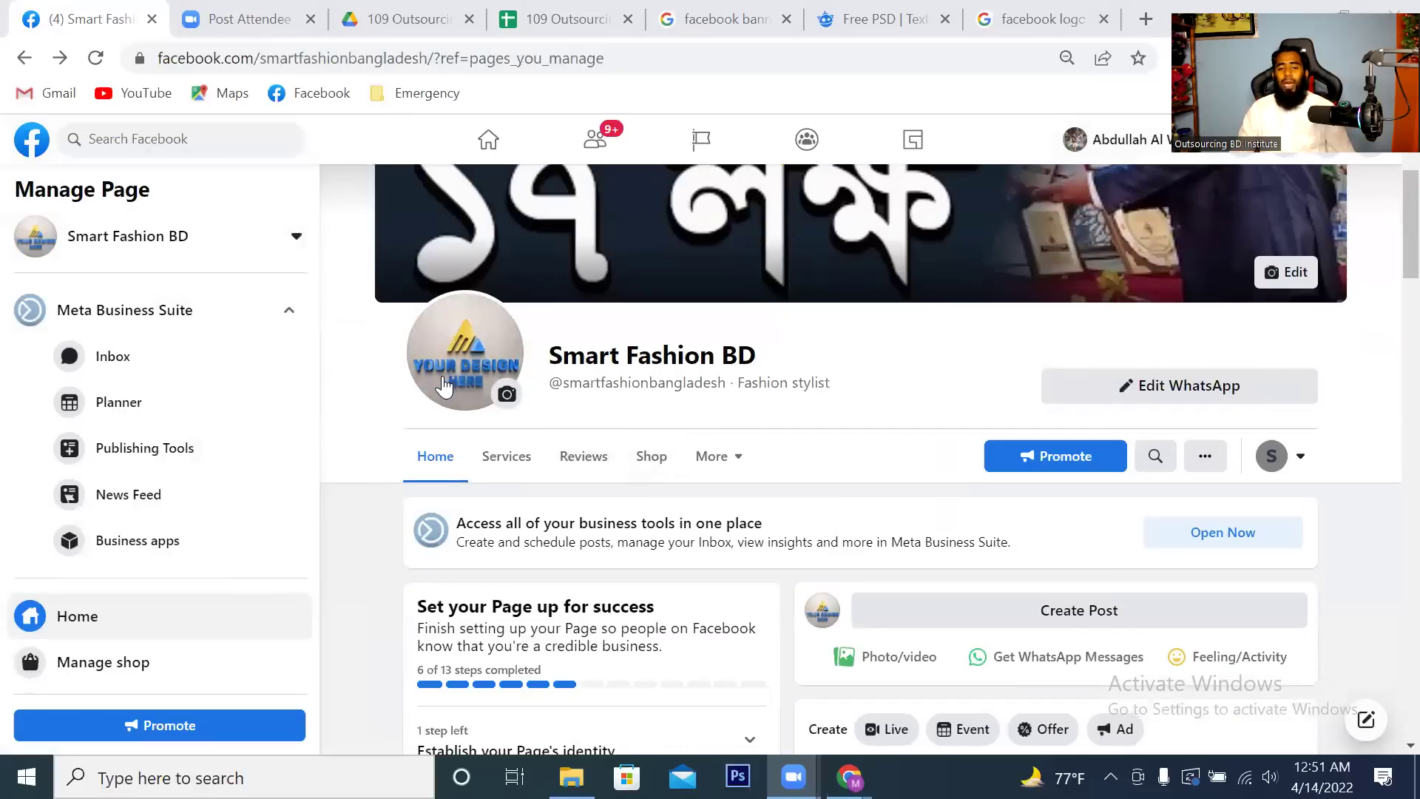
scroll(610, 440, up, 2)
scroll(690, 360, up, 1)
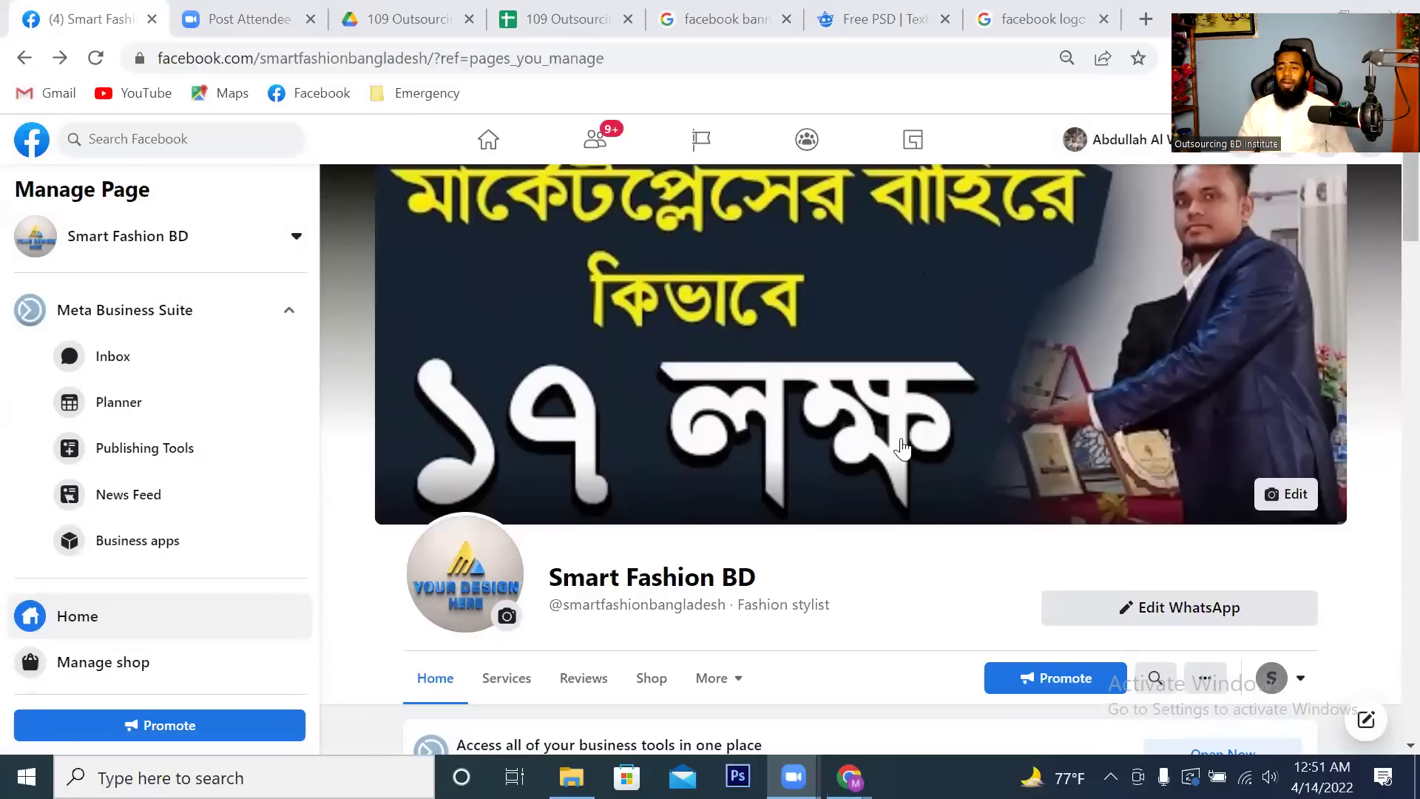
scroll(891, 453, down, 3)
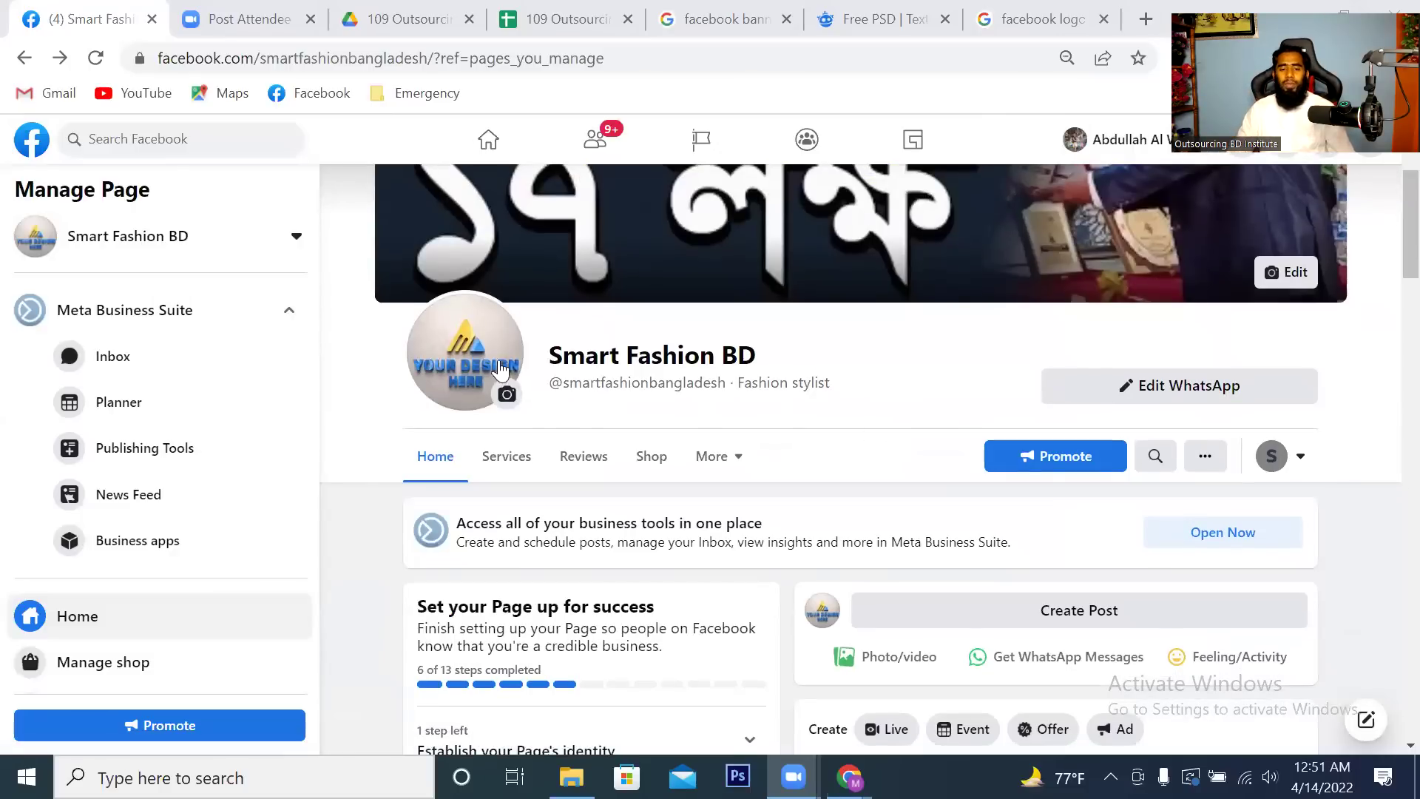
drag(551, 346, 706, 356)
scroll(773, 346, down, 1)
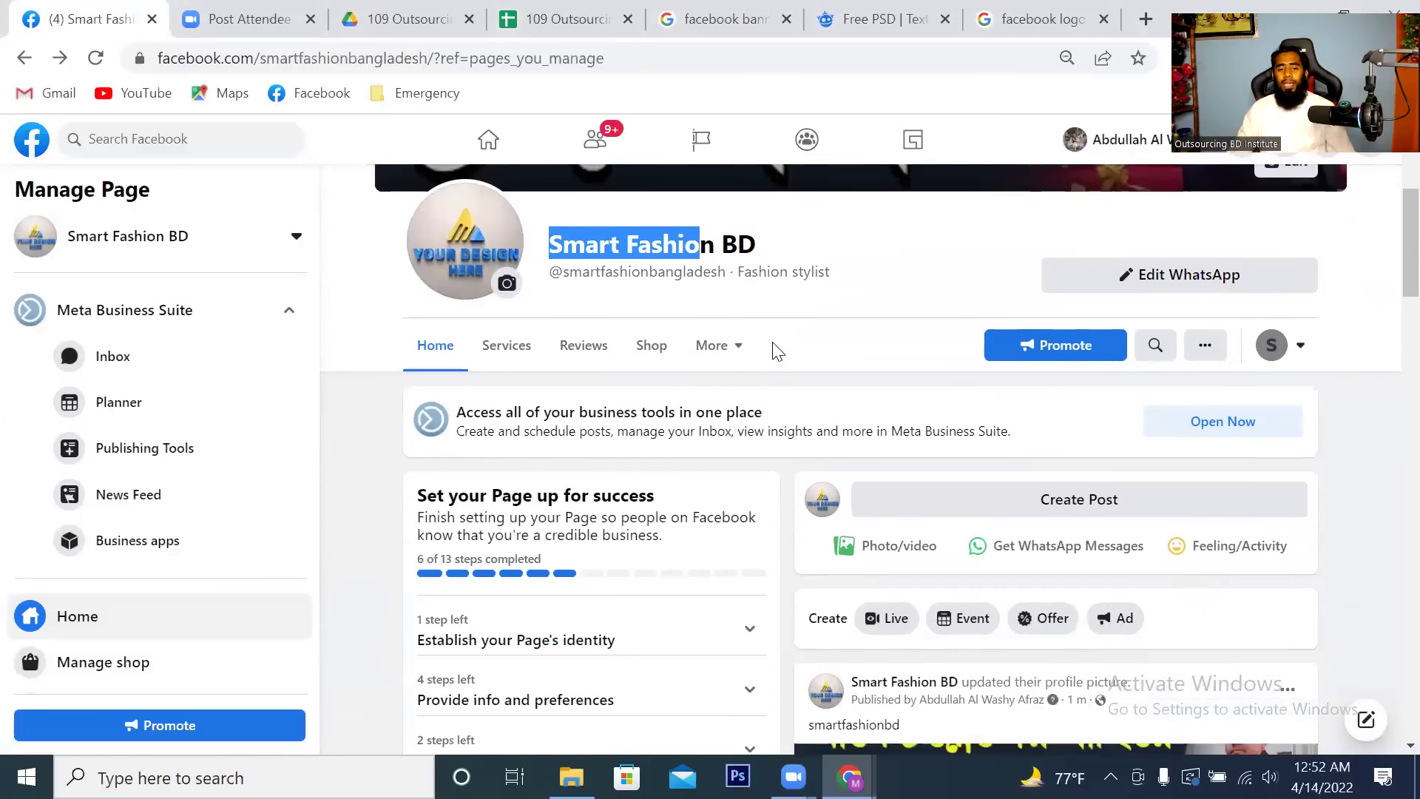
scroll(681, 365, down, 1)
scroll(676, 369, down, 1)
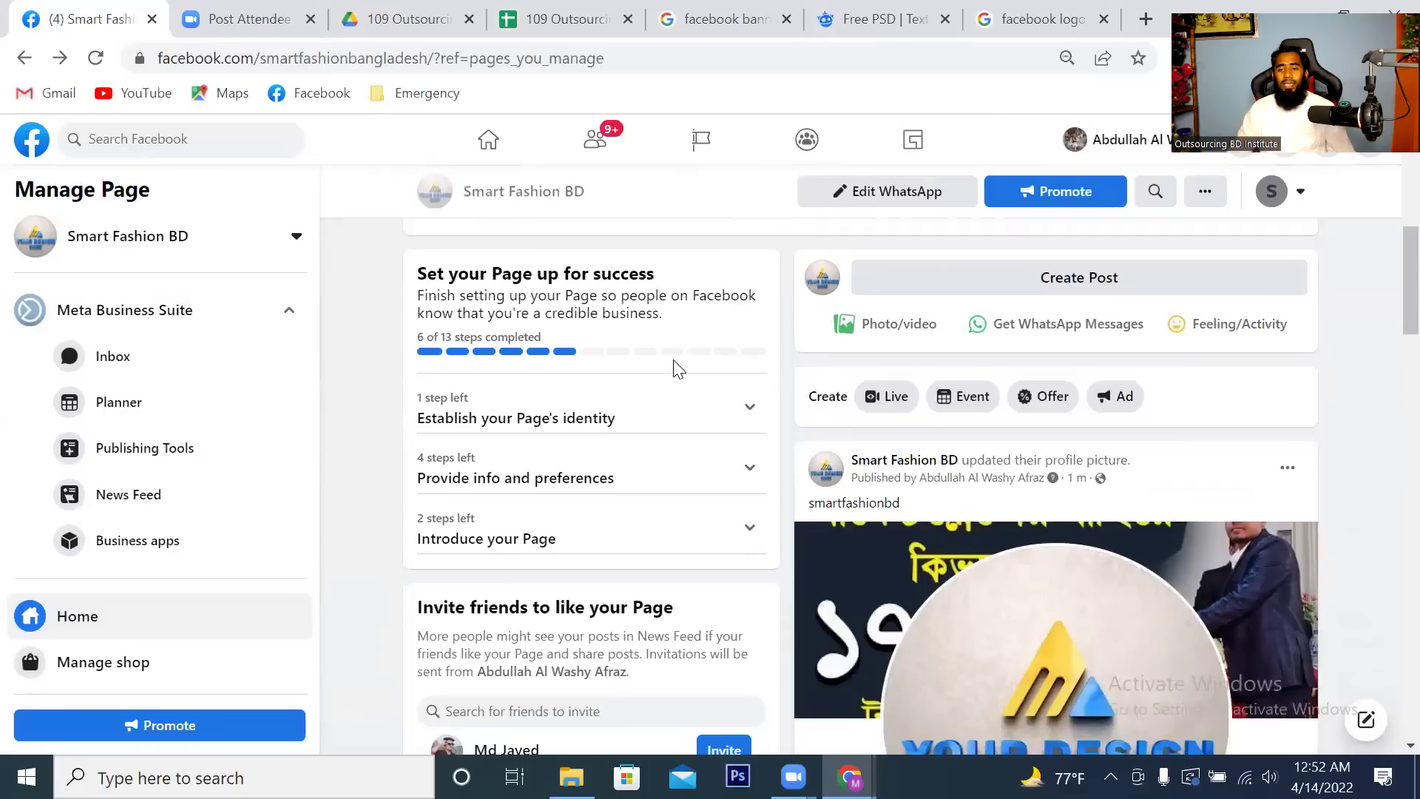
scroll(636, 492, up, 1)
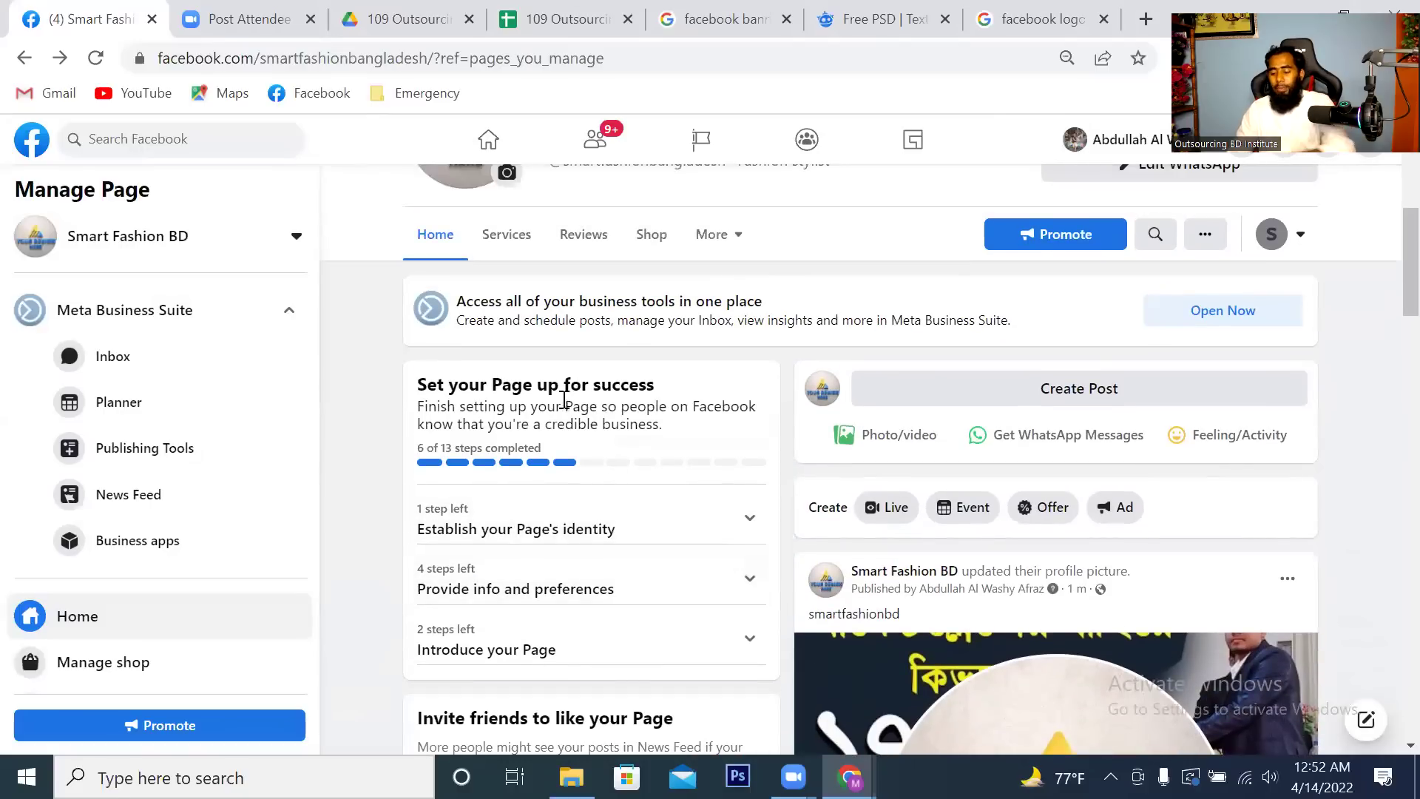
Capture the page and outline the first navigation sections in red.
key(Print)
mouse_move(2, 142)
mouse_down()
mouse_move(762, 664)
mouse_move(1360, 694)
mouse_up()
mouse_move(403, 229)
mouse_down()
mouse_move(465, 258)
mouse_move(743, 252)
mouse_up()
Add red rectangles and arrows around the page options and profile area, then cancel the capture.
drag(971, 203, 1138, 275)
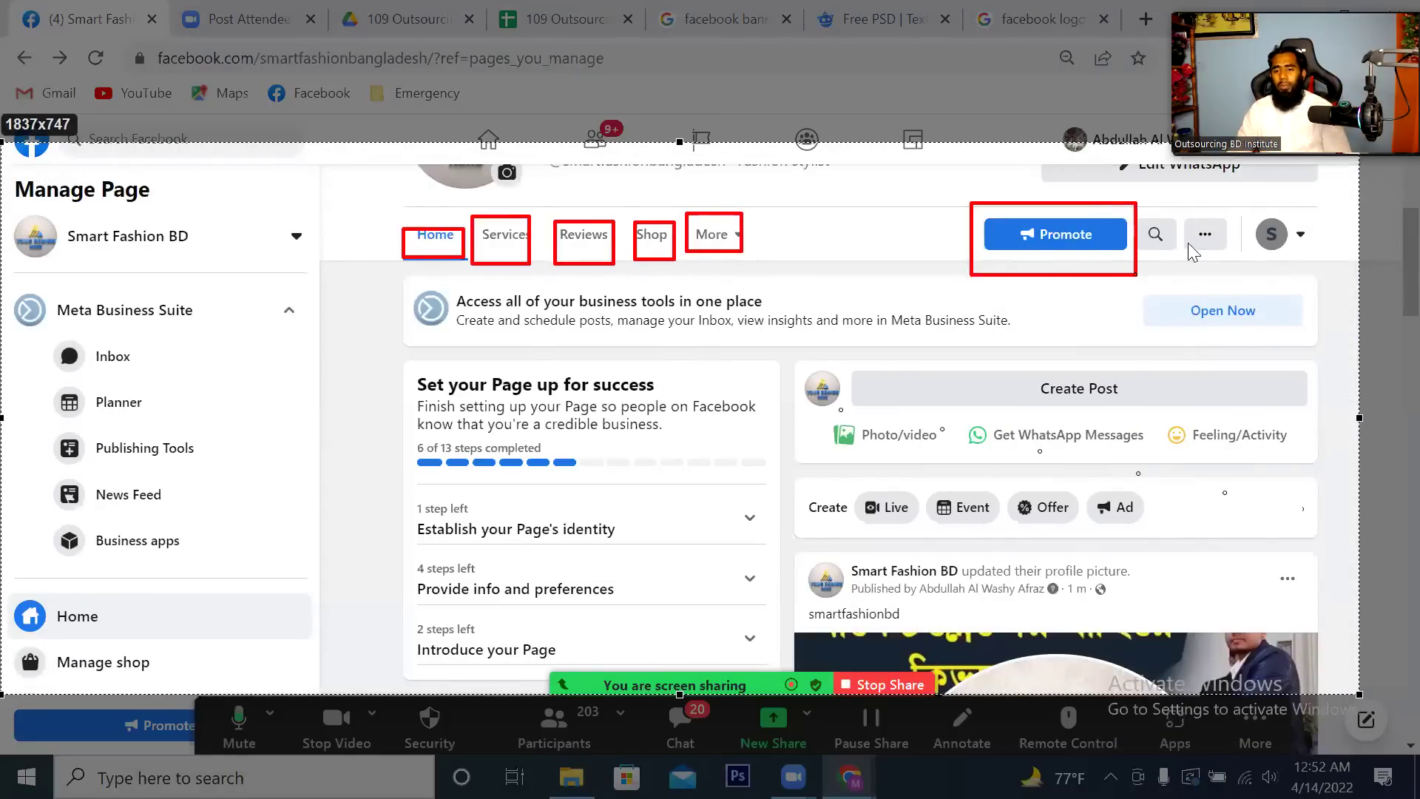
drag(1250, 206, 1346, 271)
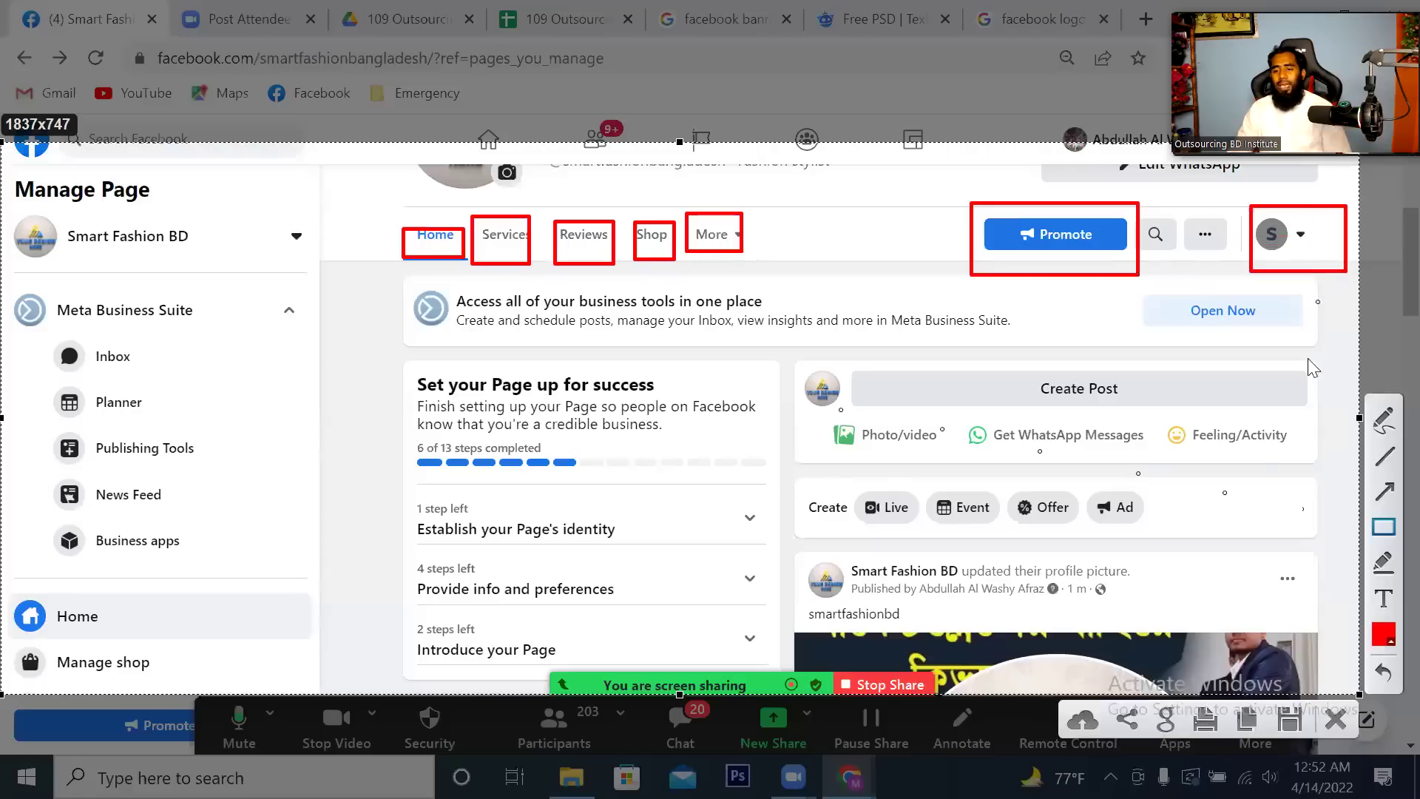
click(1384, 508)
mouse_move(870, 495)
mouse_down()
mouse_move(1198, 358)
mouse_move(1312, 289)
mouse_up()
drag(1012, 377, 1198, 250)
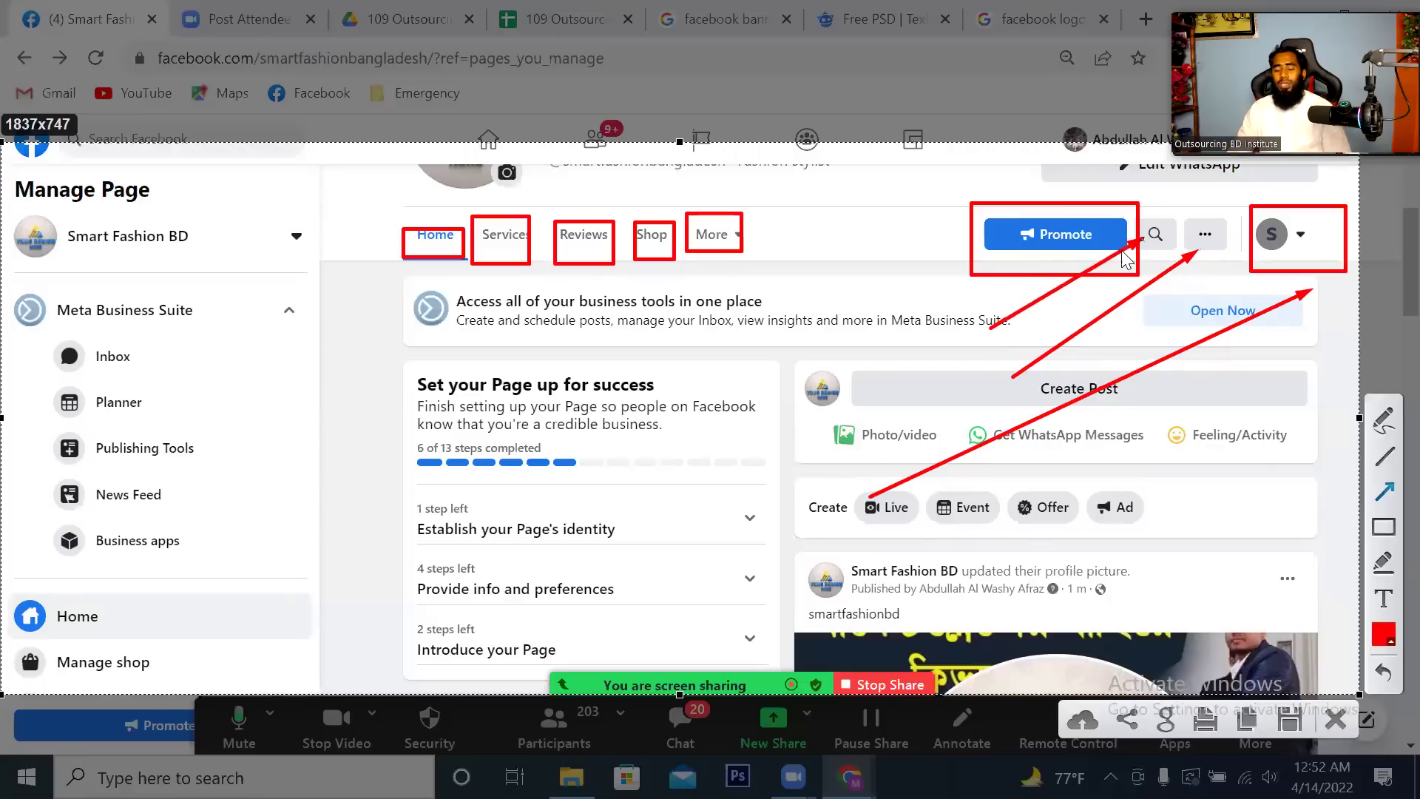
right_click(1077, 239)
click(1124, 389)
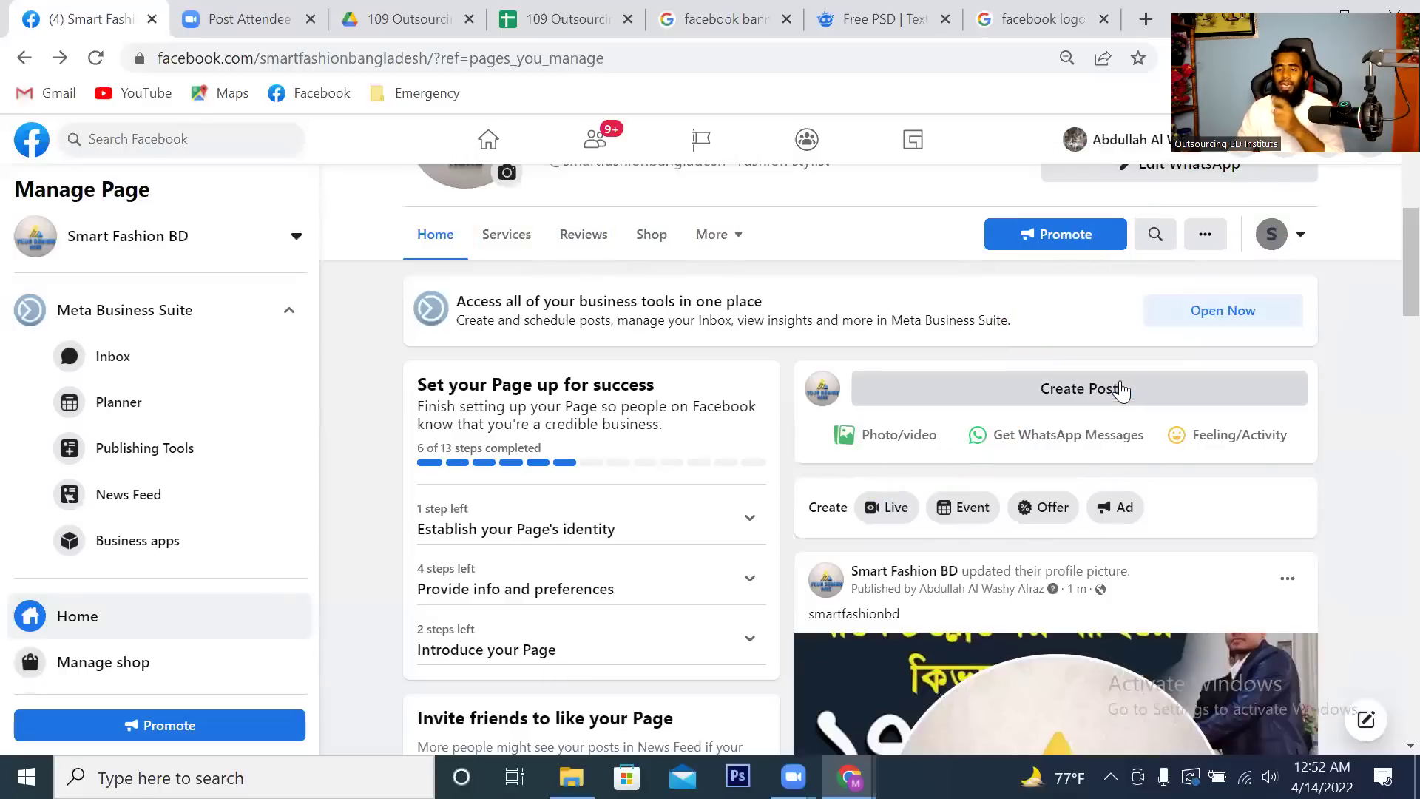
Scroll back to the page header and open the choice of who to interact as.
scroll(784, 474, up, 3)
scroll(687, 381, up, 3)
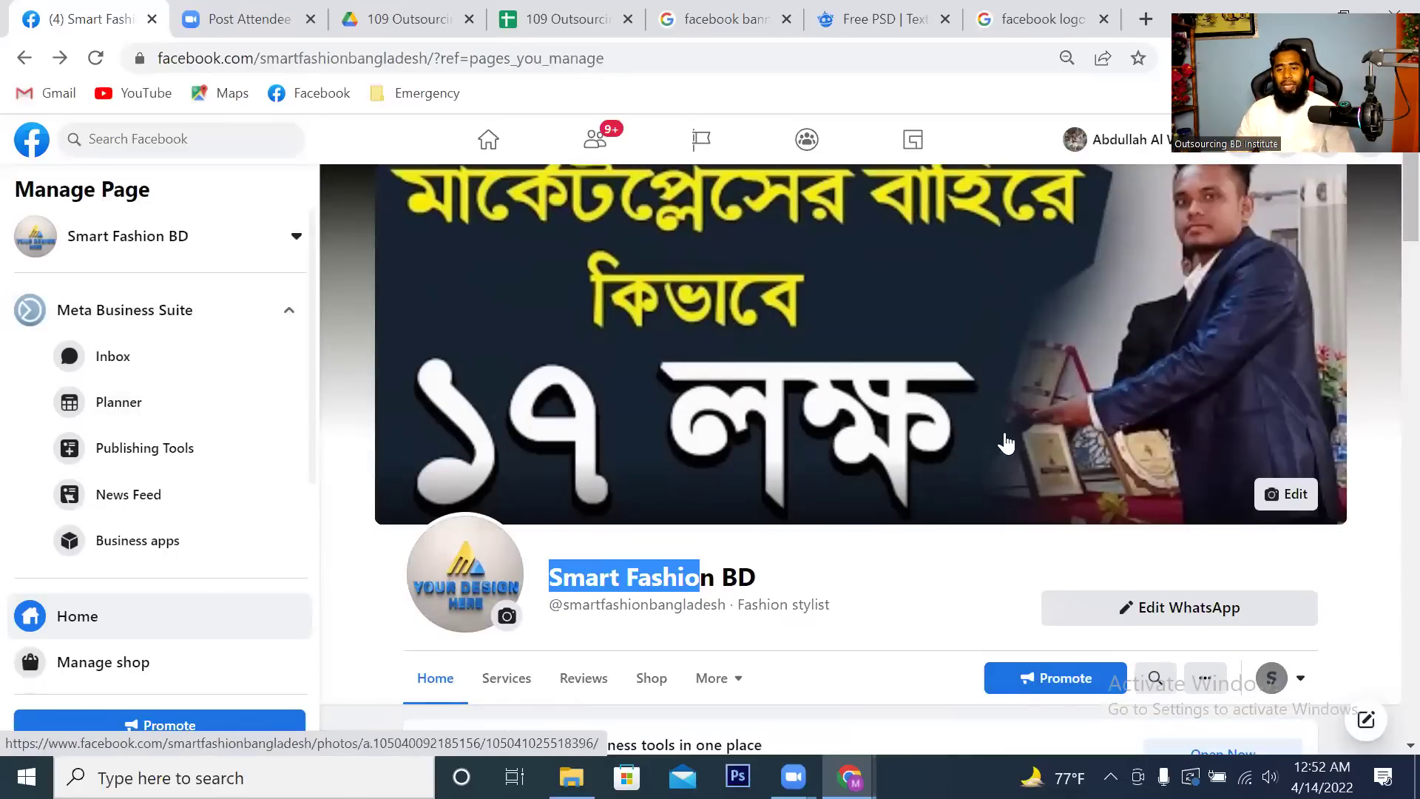
scroll(1184, 407, down, 3)
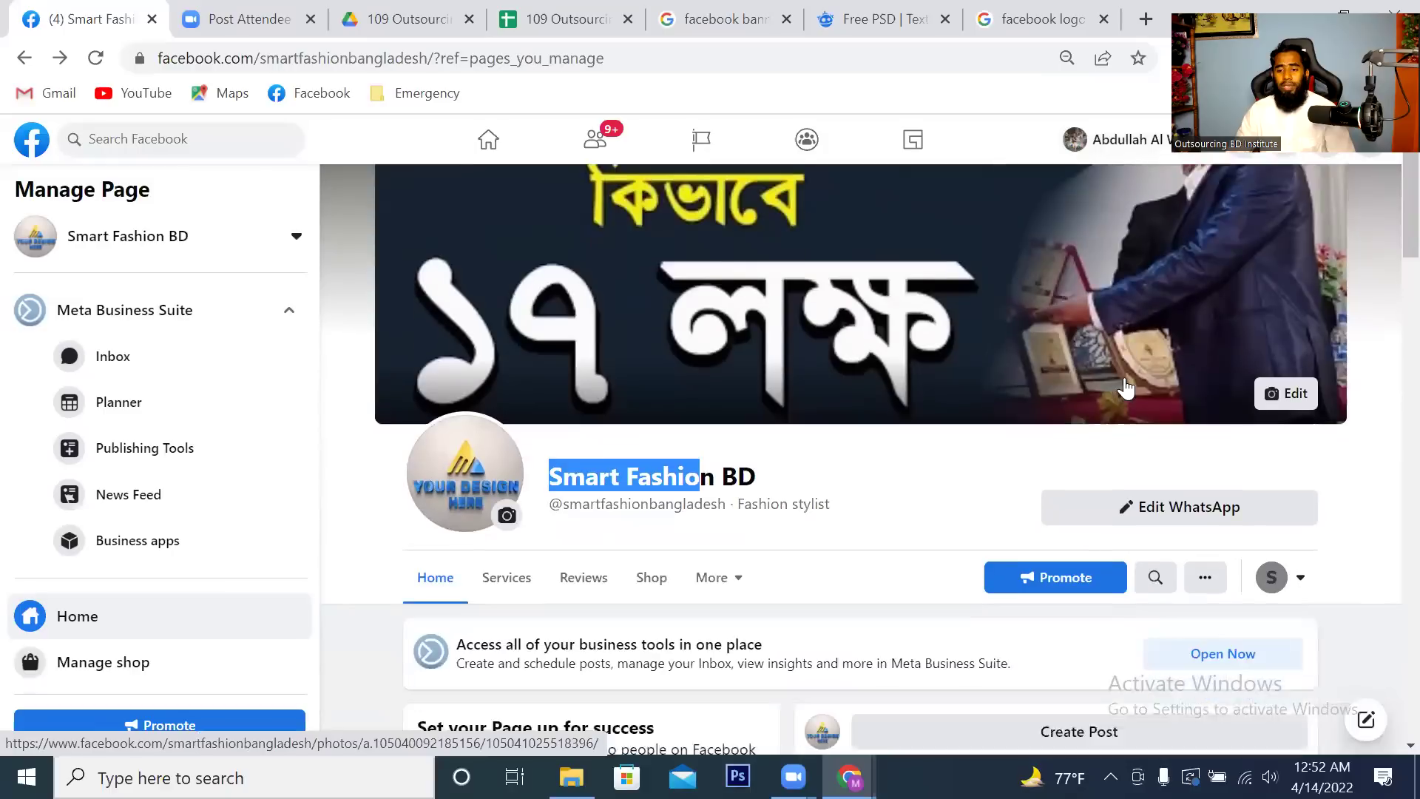
scroll(1303, 458, down, 2)
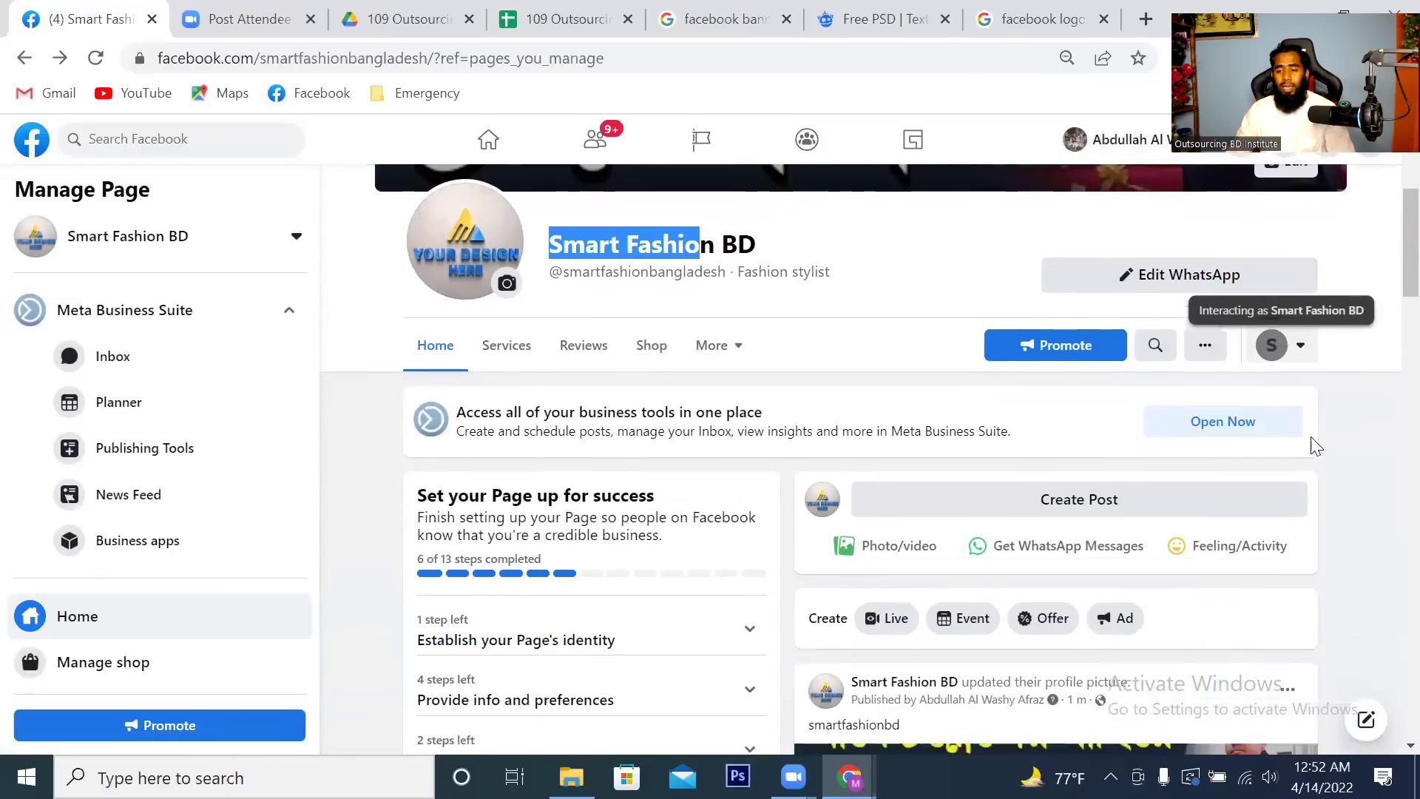
click(1300, 350)
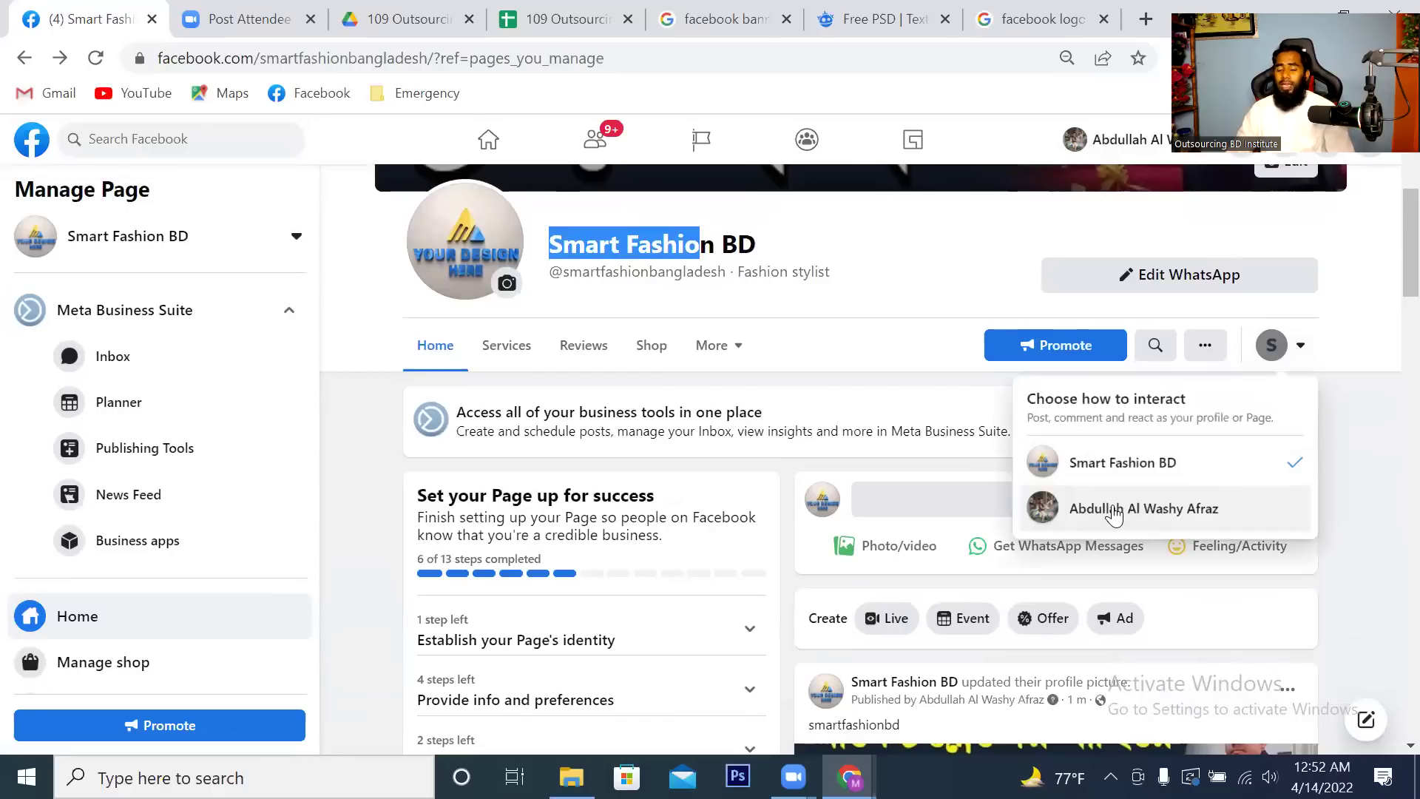
click(1364, 465)
click(503, 354)
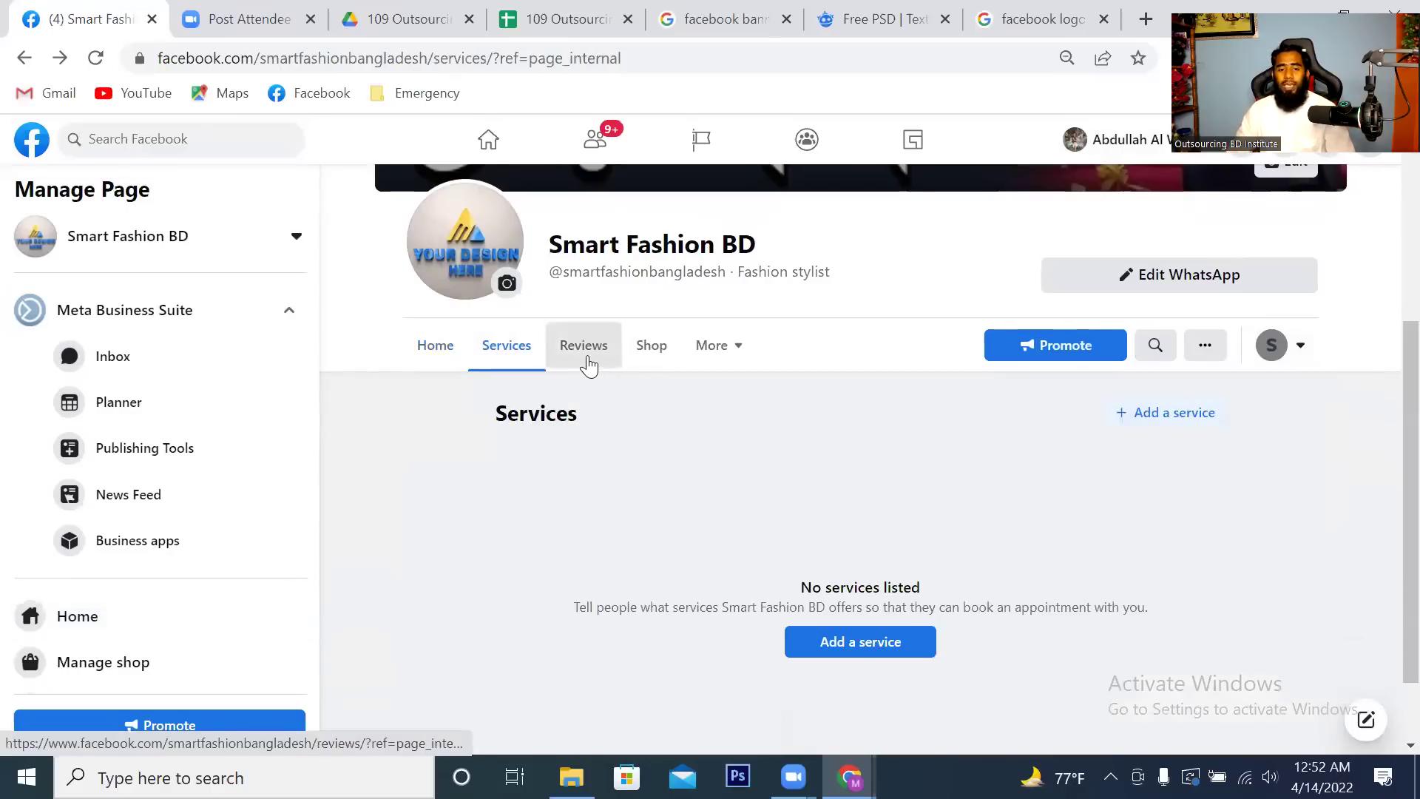
click(585, 362)
click(638, 363)
click(714, 364)
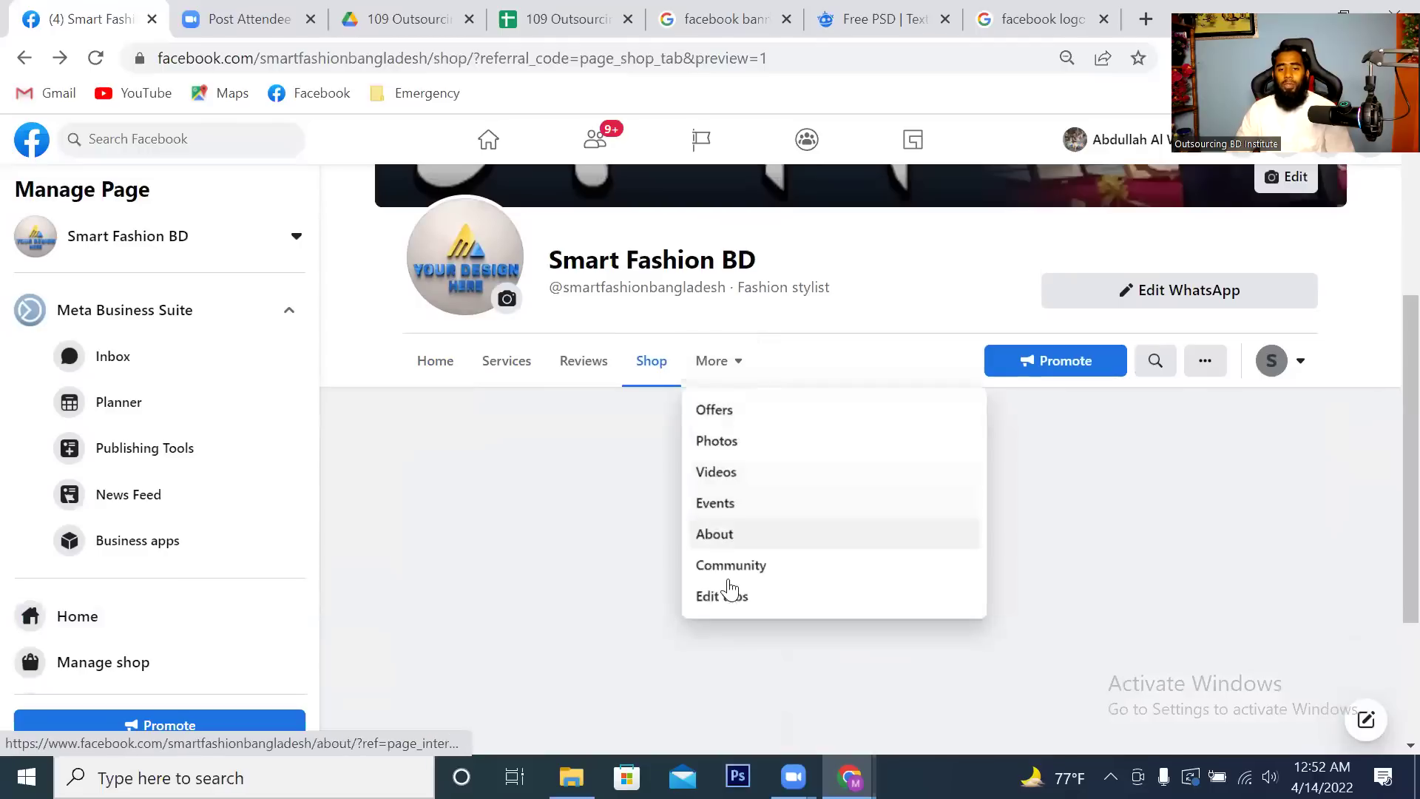
click(442, 362)
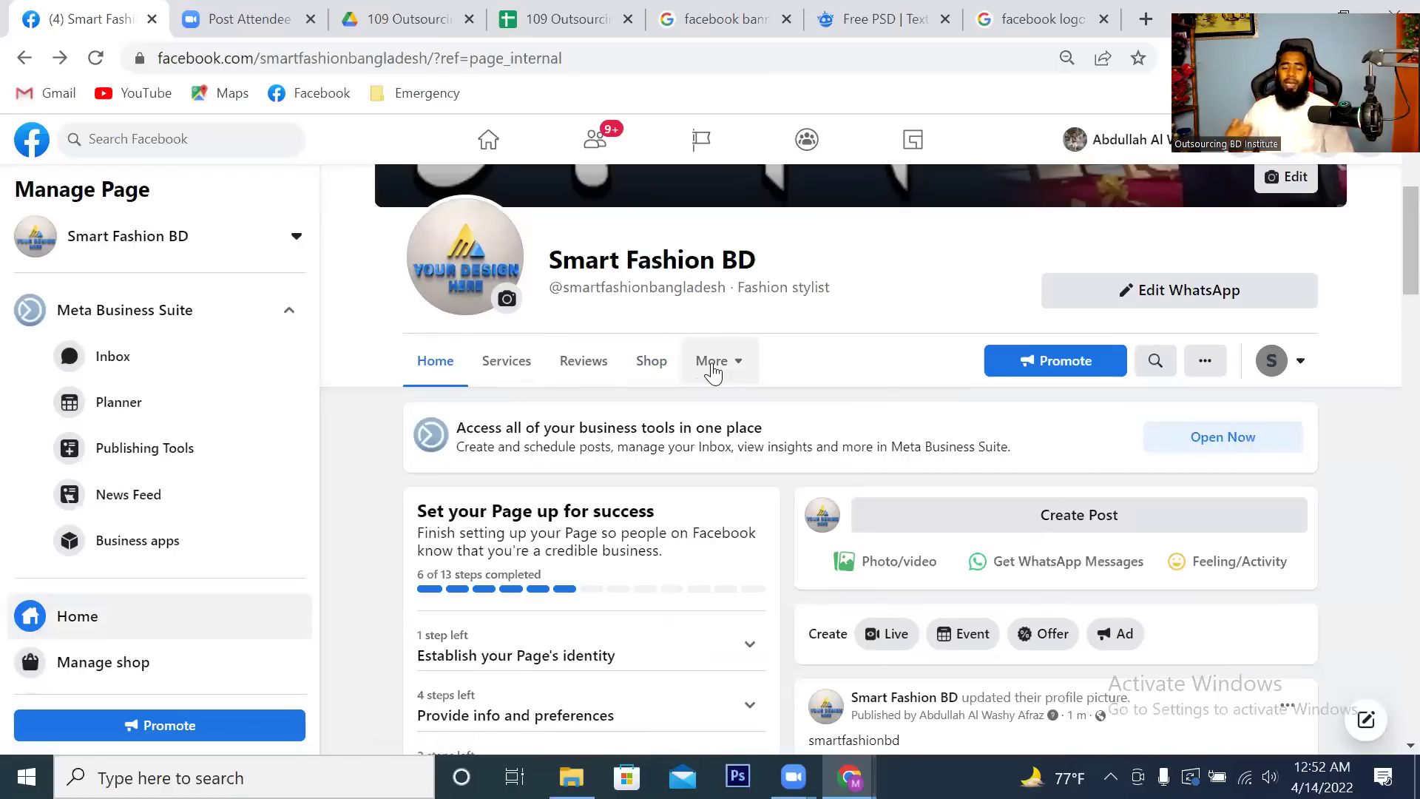
scroll(691, 377, down, 1)
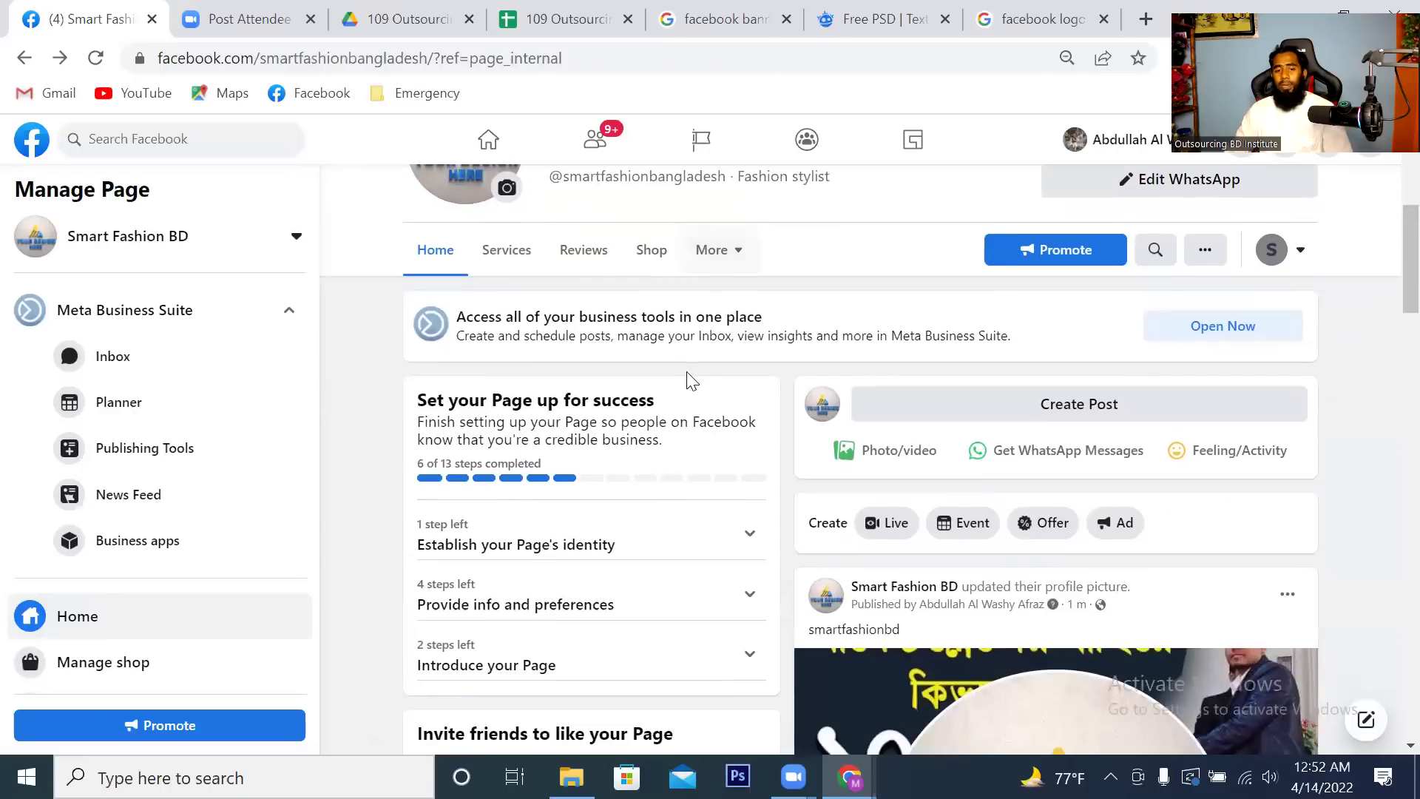
scroll(691, 377, up, 2)
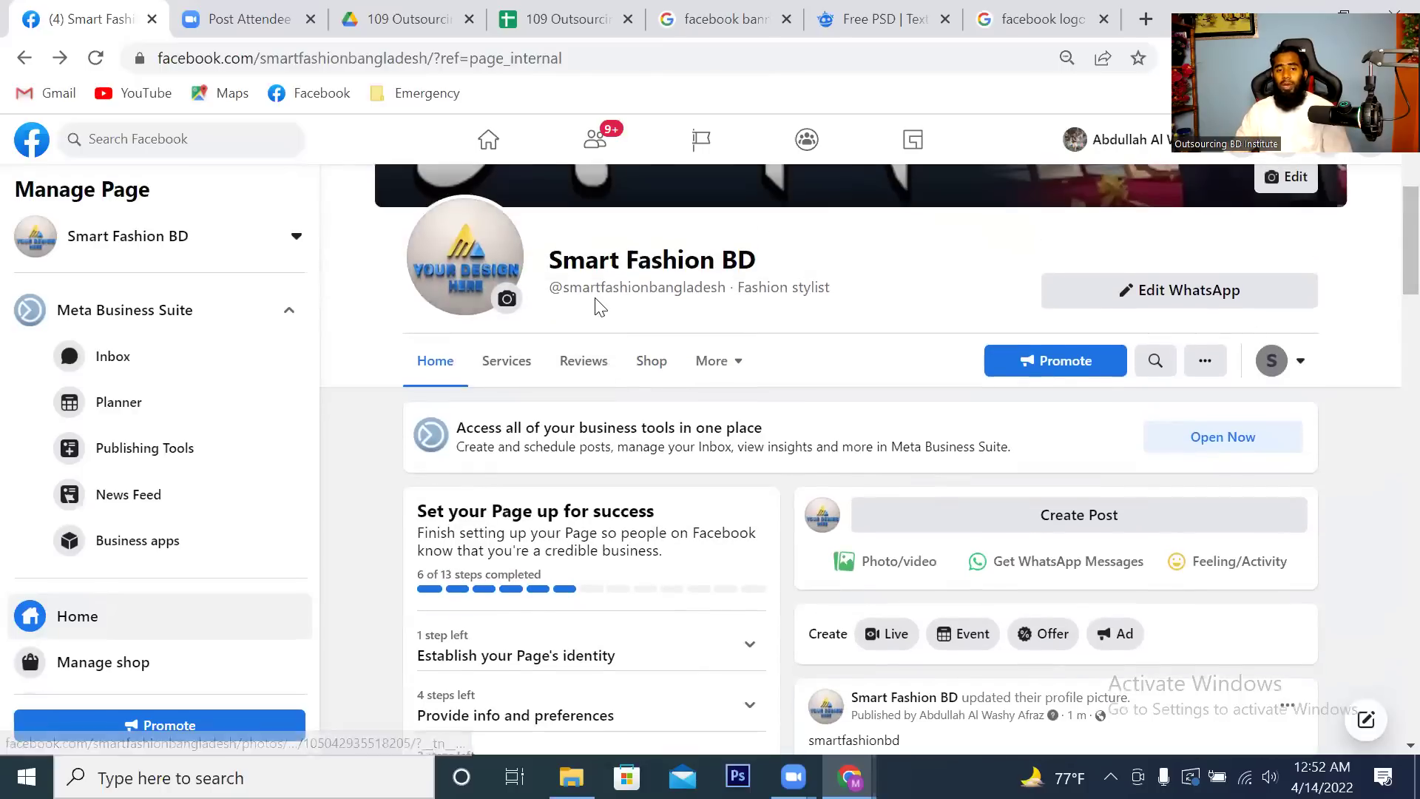
scroll(882, 255, down, 3)
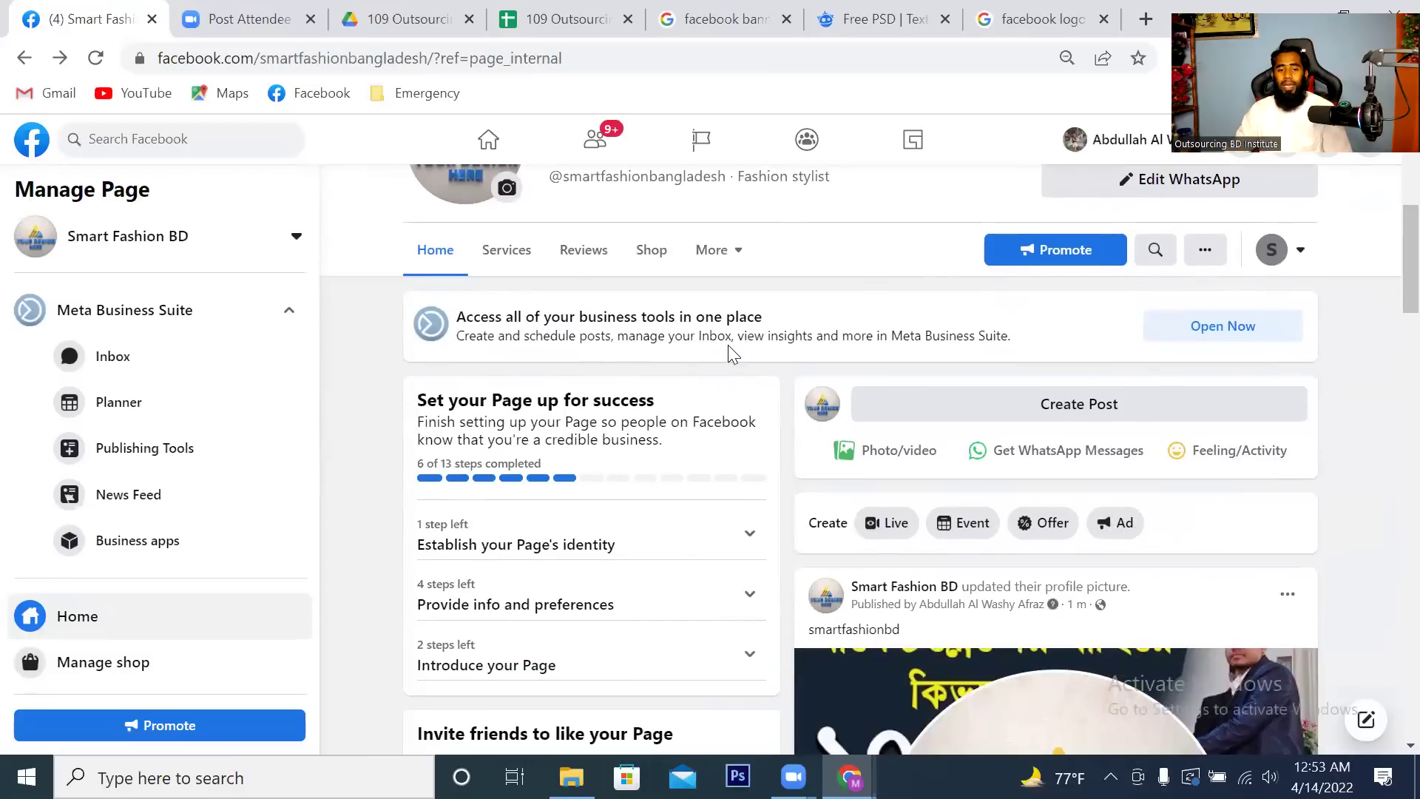
drag(420, 289, 634, 289)
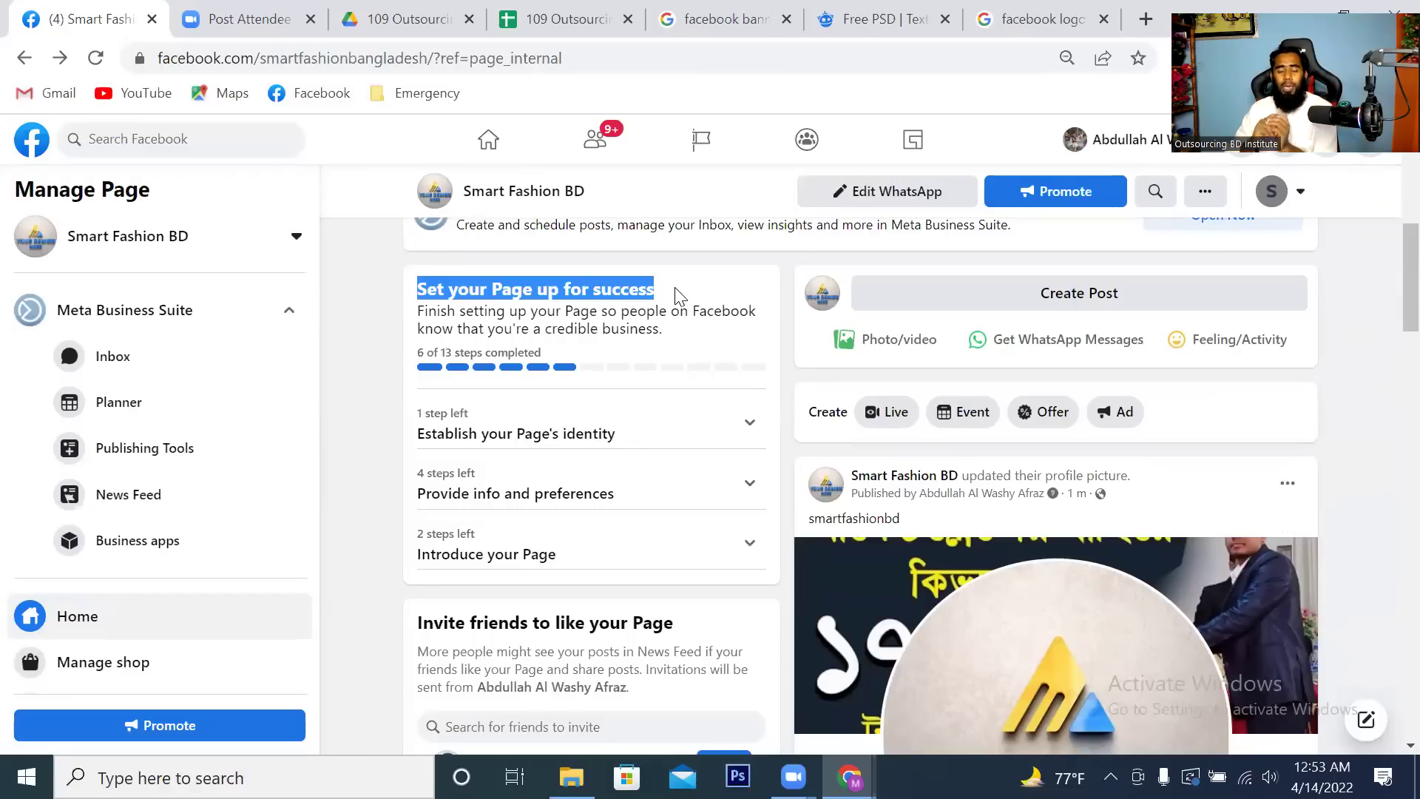
click(376, 429)
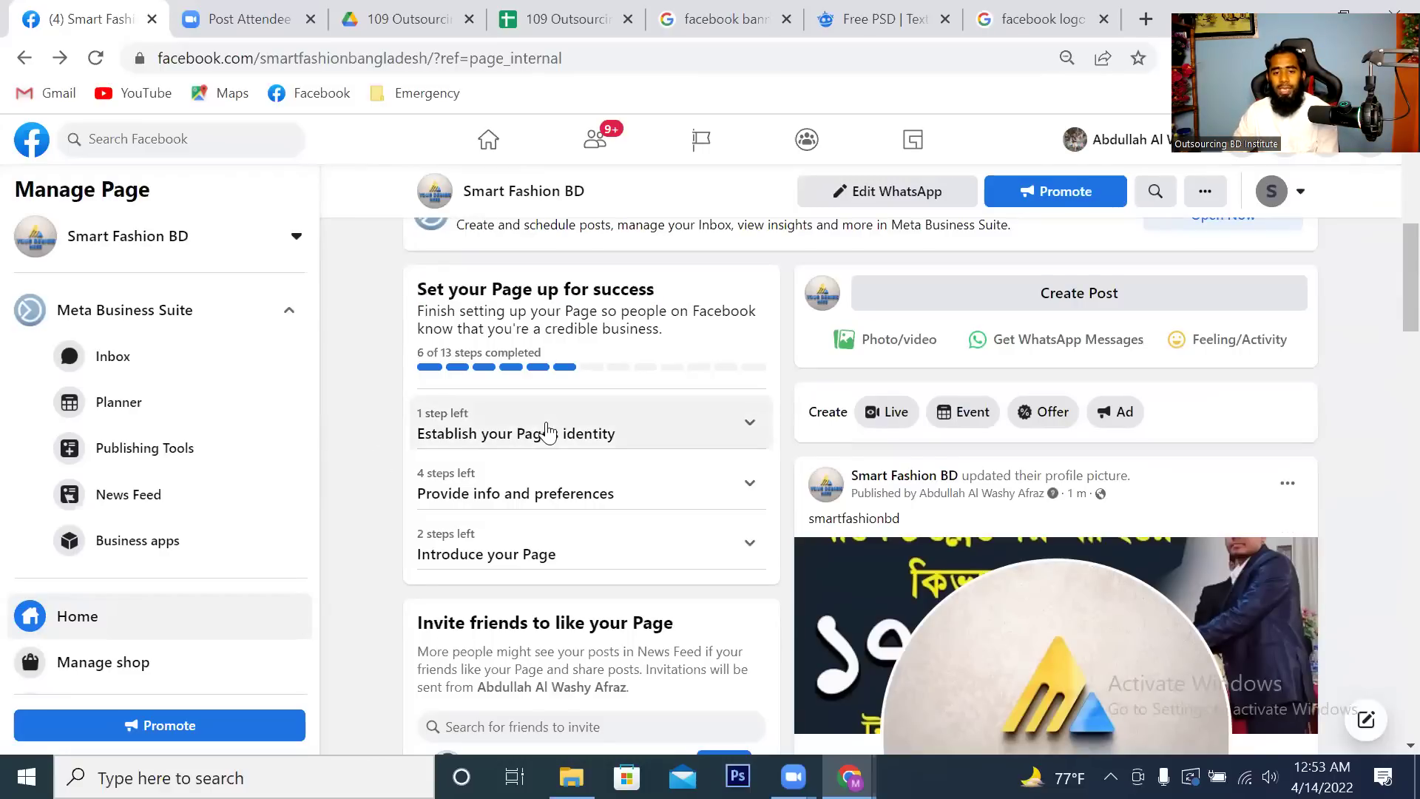
scroll(545, 436, up, 5)
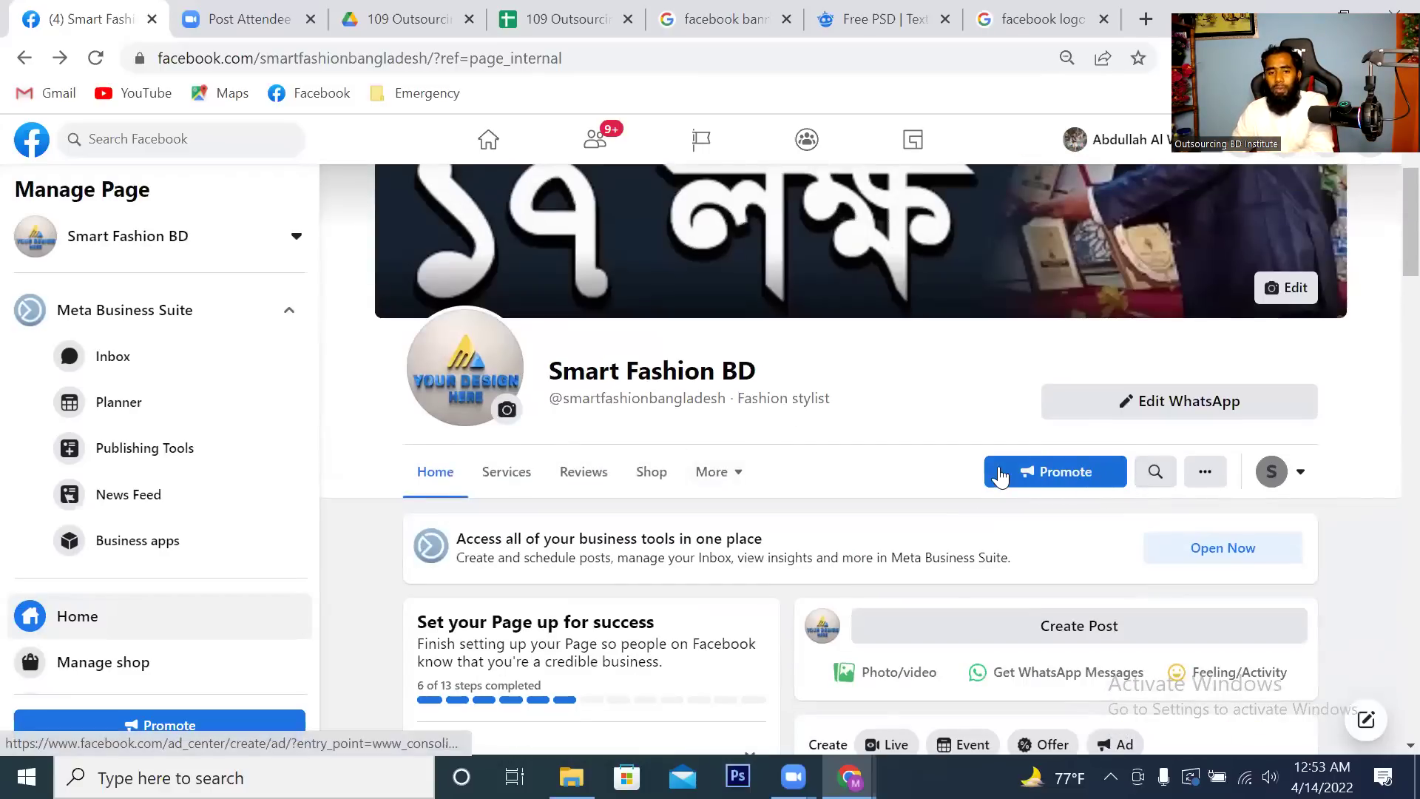
key(Print)
drag(983, 330, 1361, 445)
click(1385, 241)
drag(1020, 335, 1140, 413)
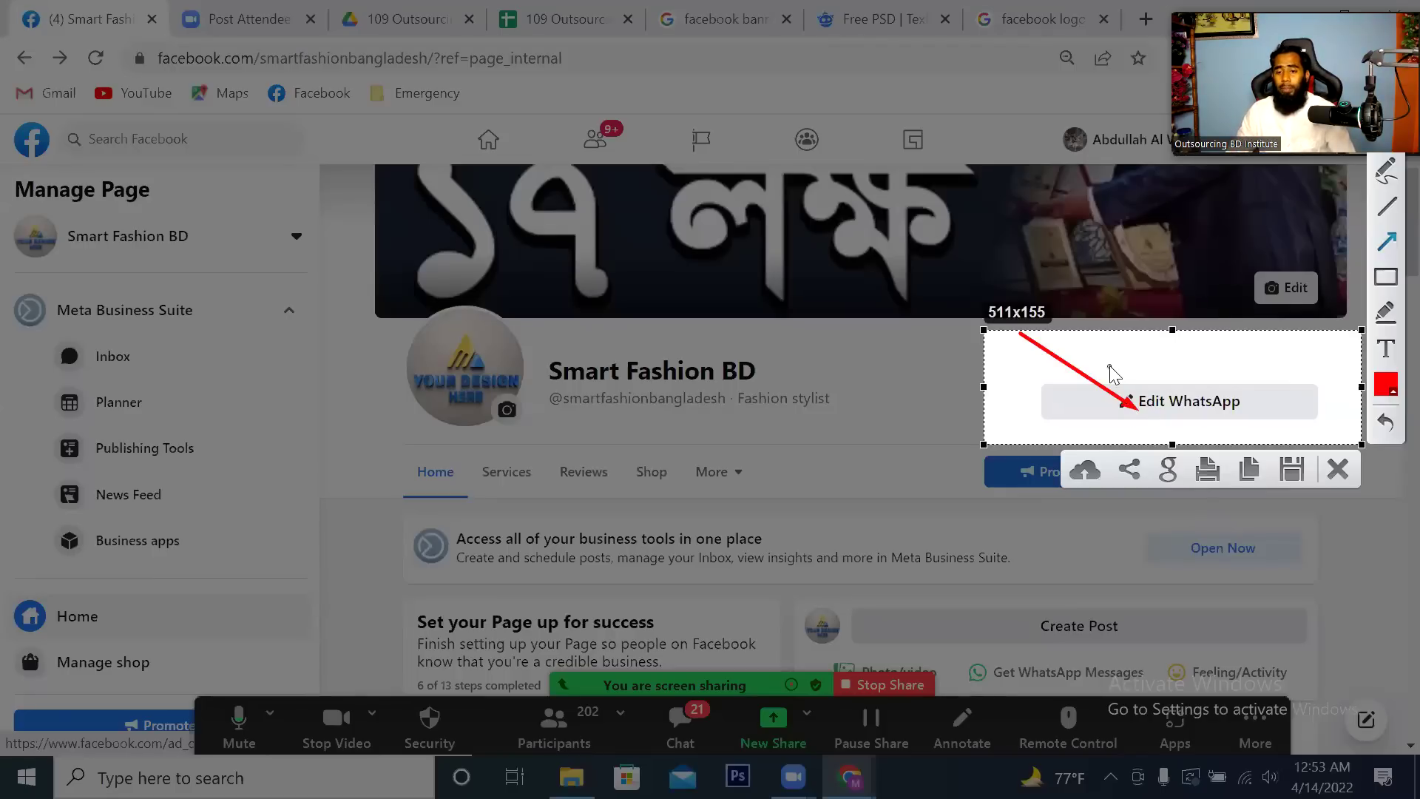
right_click(1110, 337)
click(1163, 488)
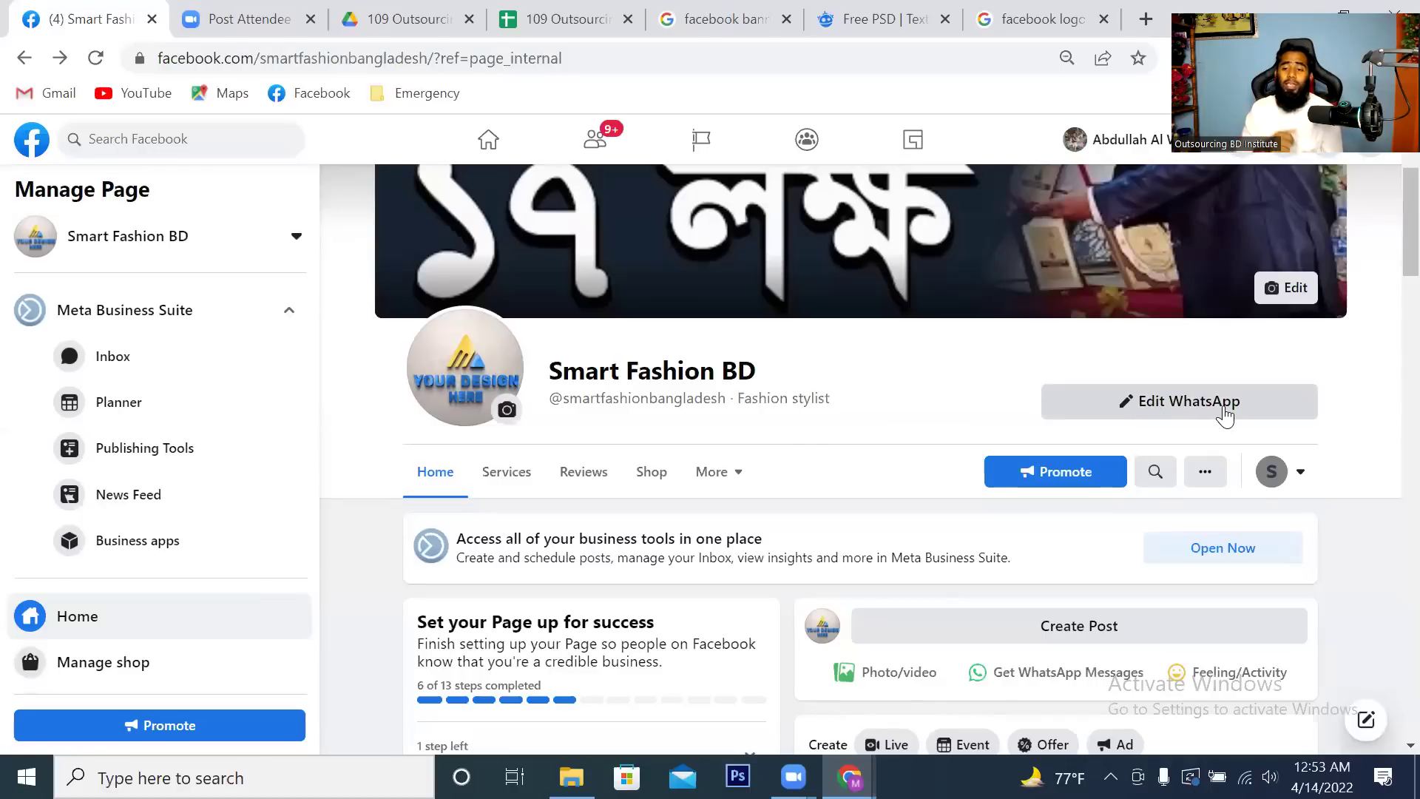
Change the page's action button from WhatsApp to Follow.
click(1159, 404)
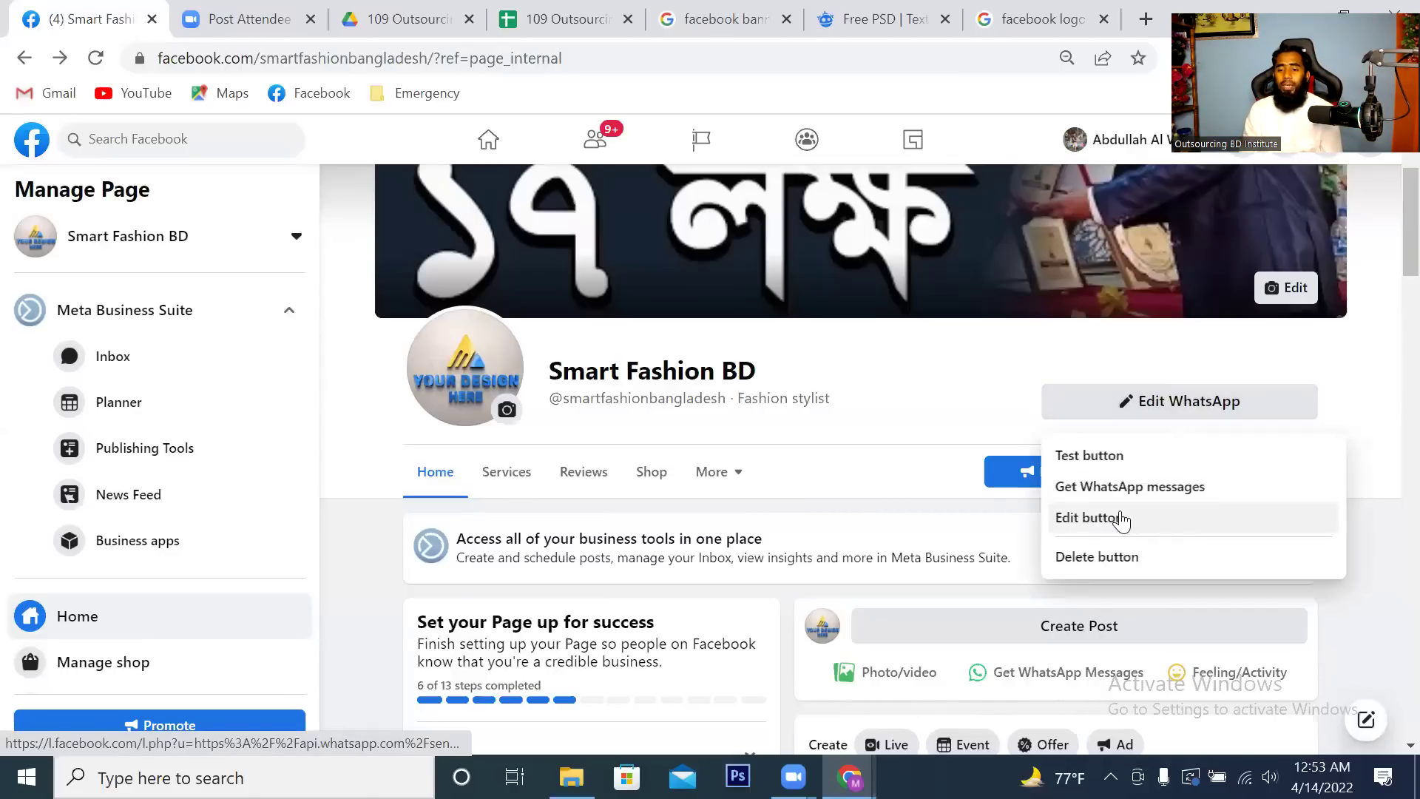
click(1117, 519)
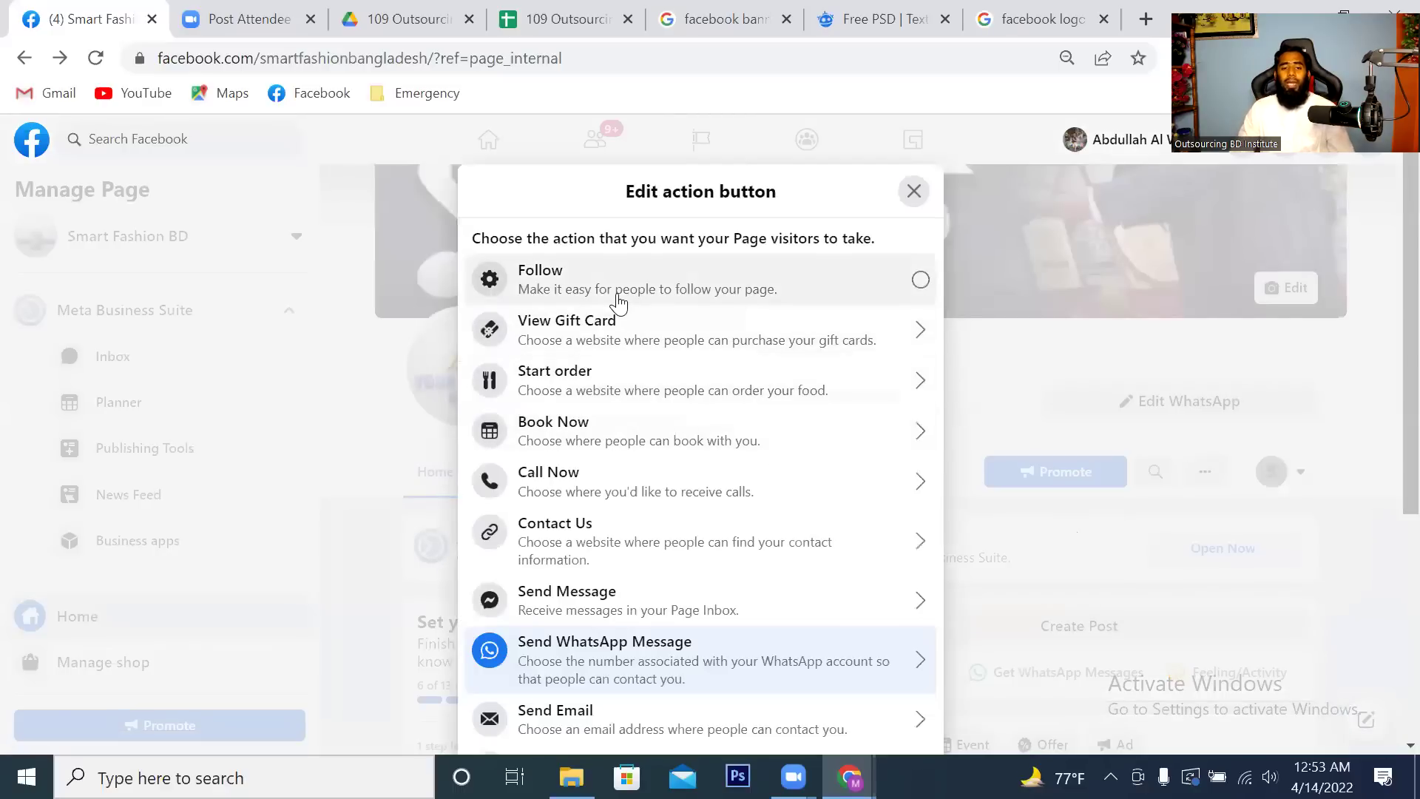
scroll(625, 643, down, 2)
scroll(625, 625, up, 2)
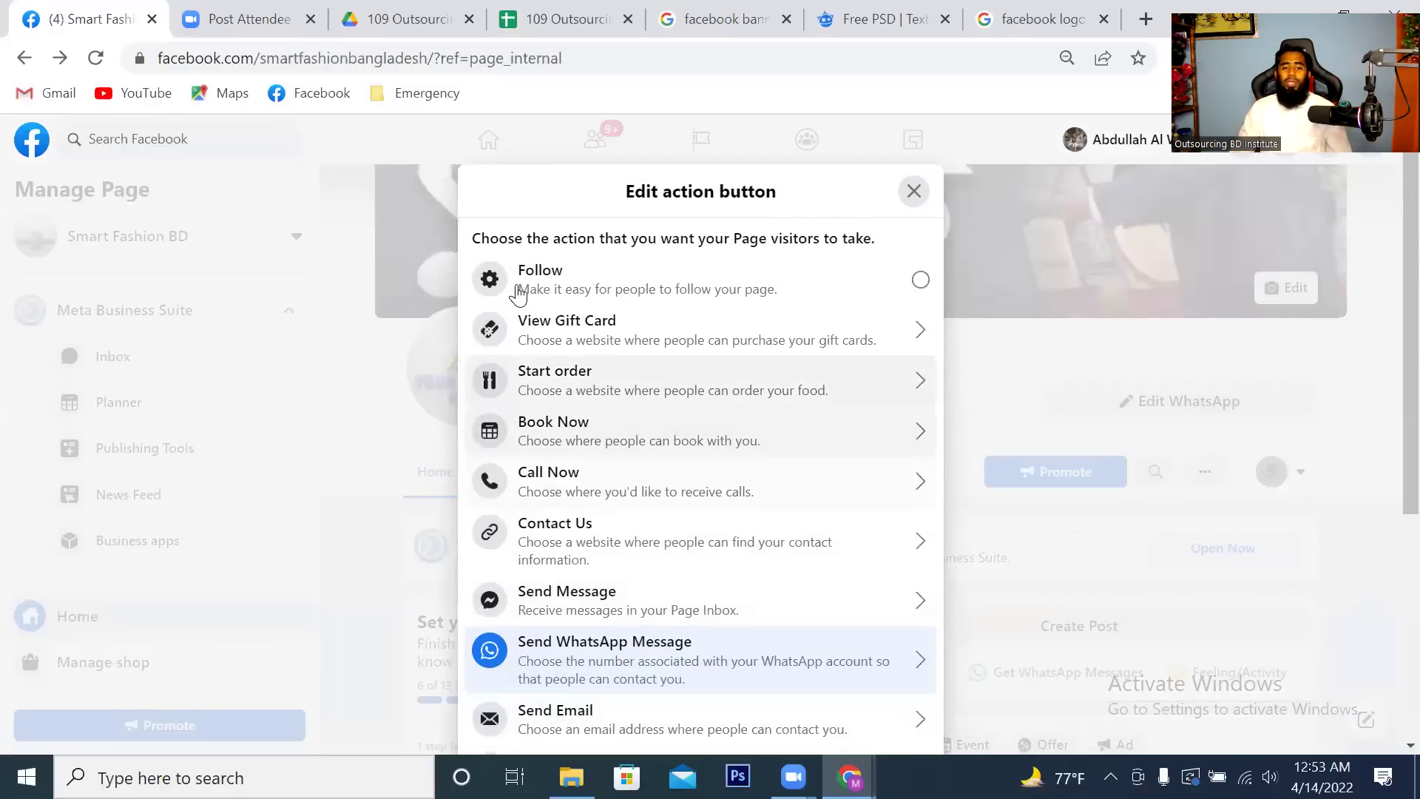
click(915, 279)
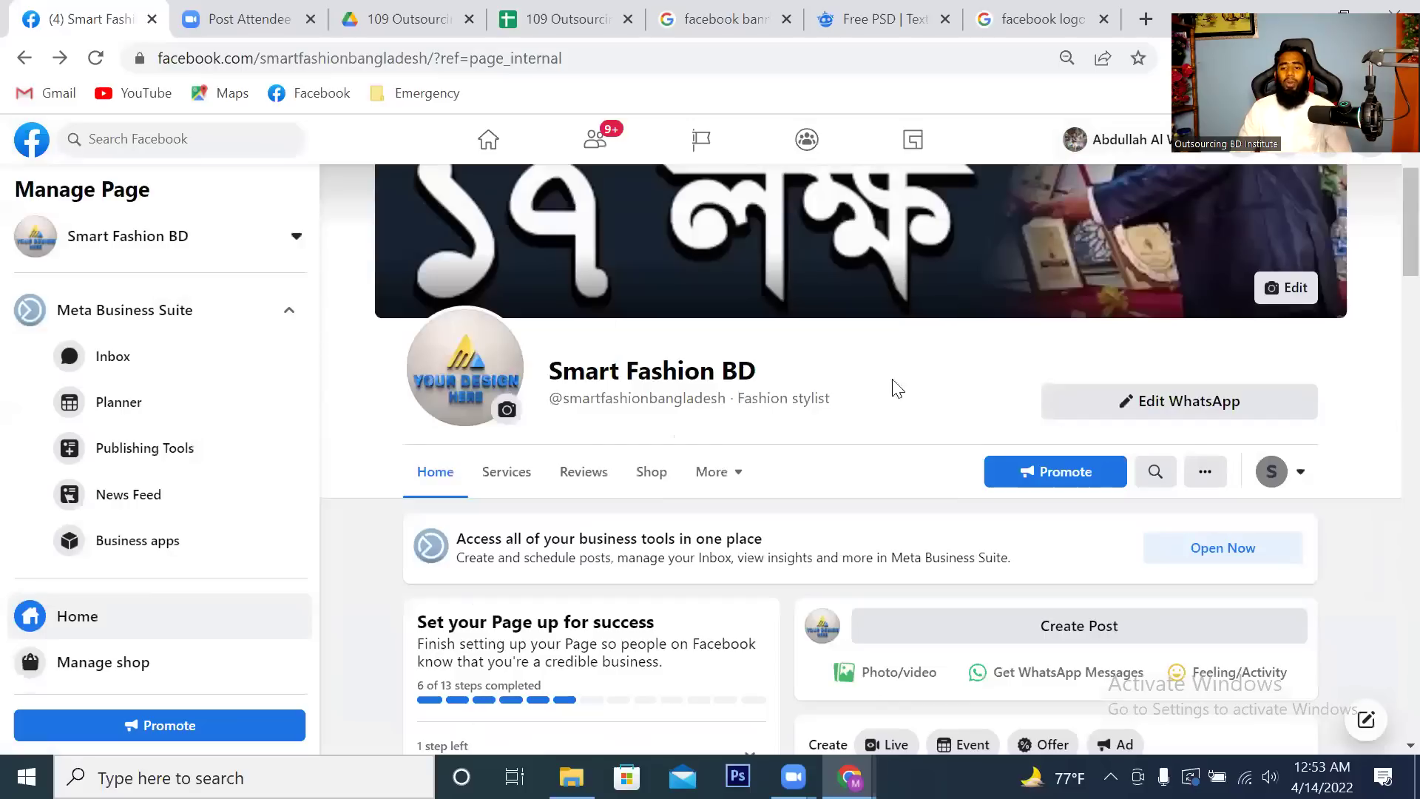
Recheck the action choices, keep Follow, and dismiss the action menu.
click(1166, 404)
click(1080, 519)
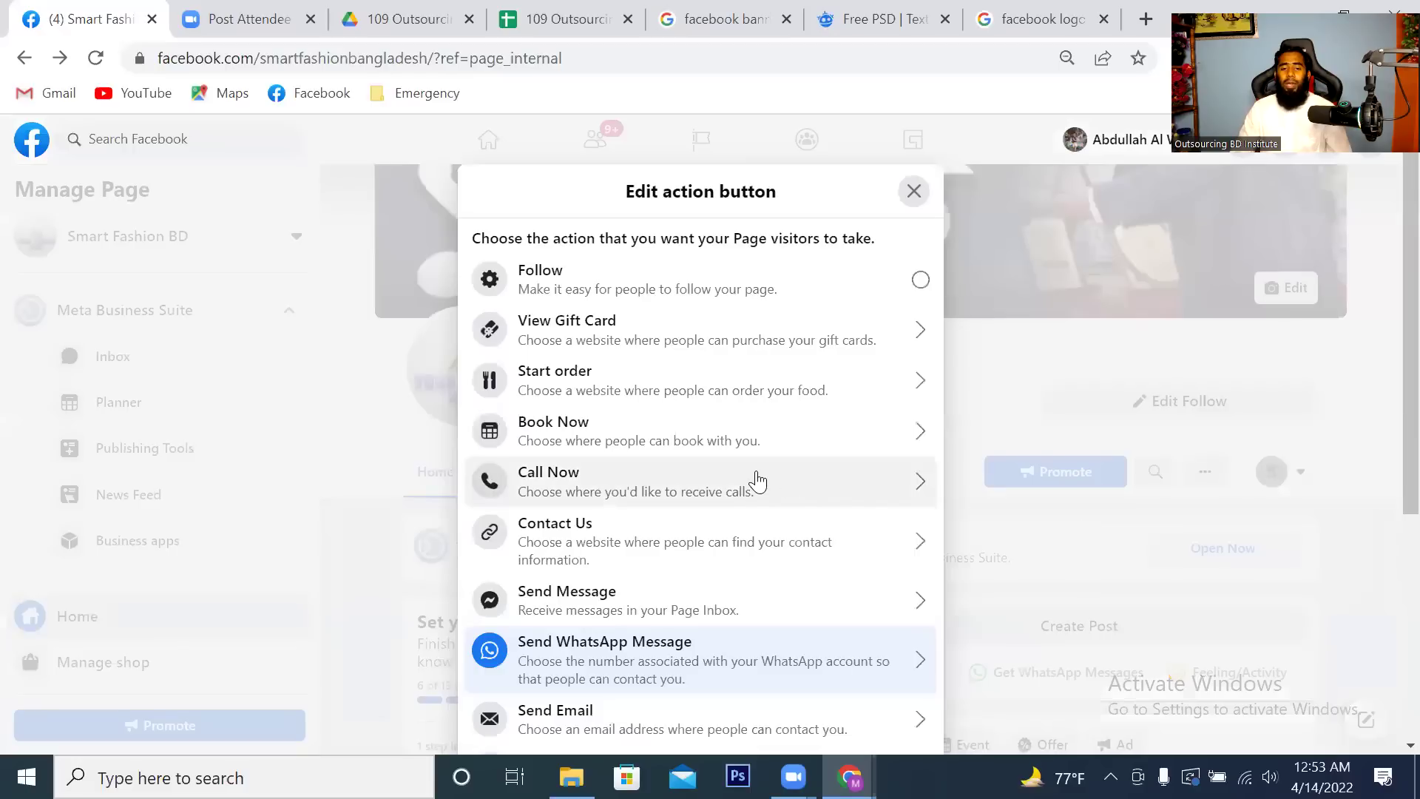
scroll(735, 441, down, 5)
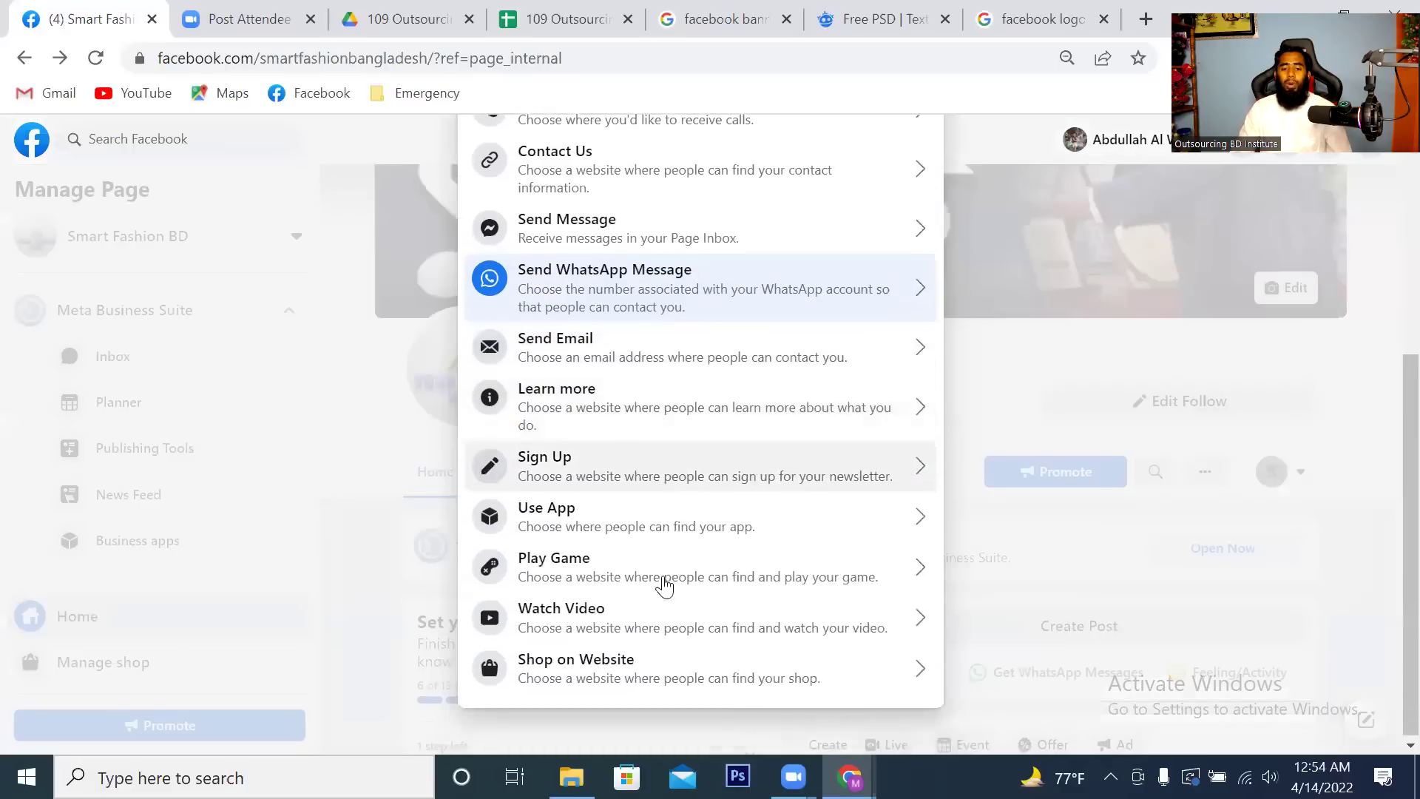
scroll(636, 591, up, 5)
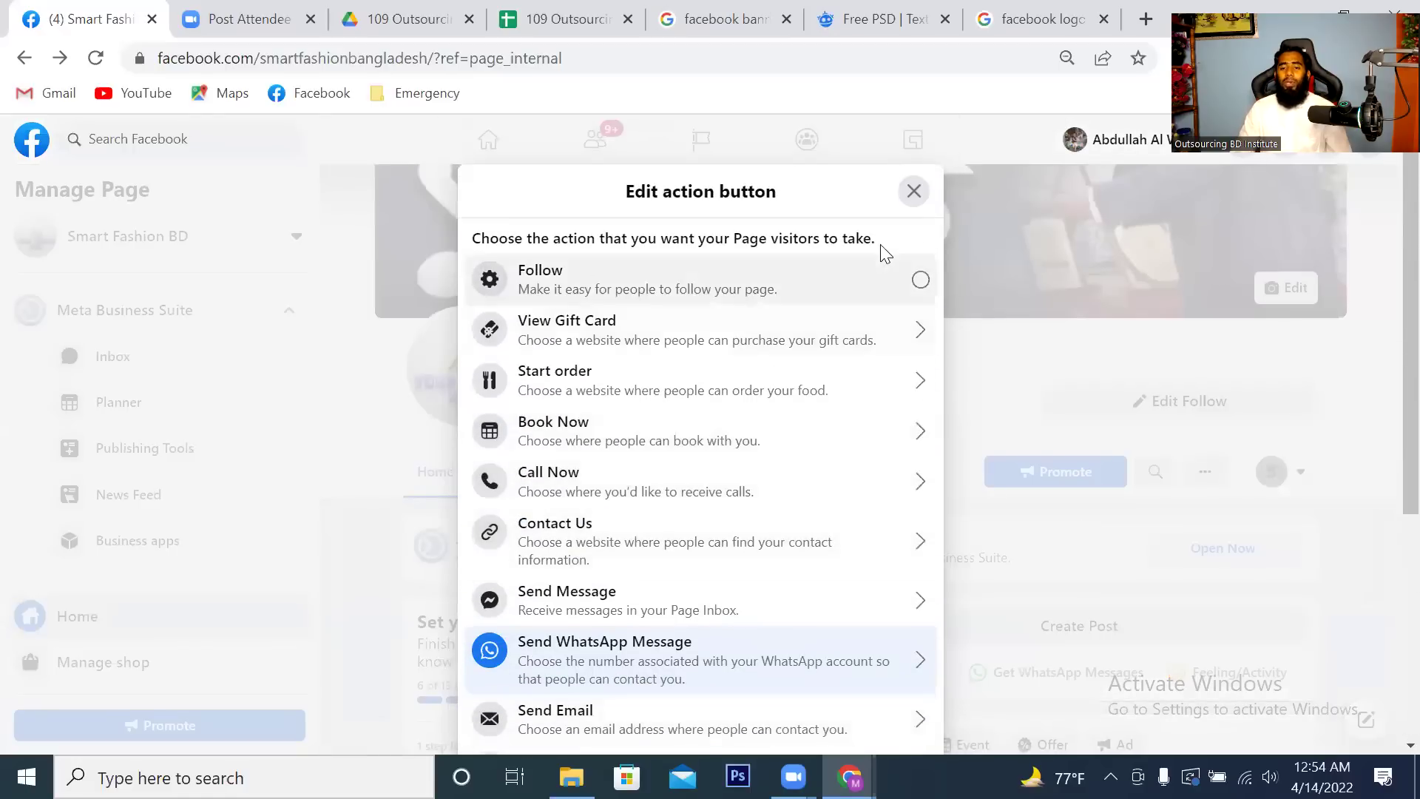
click(917, 281)
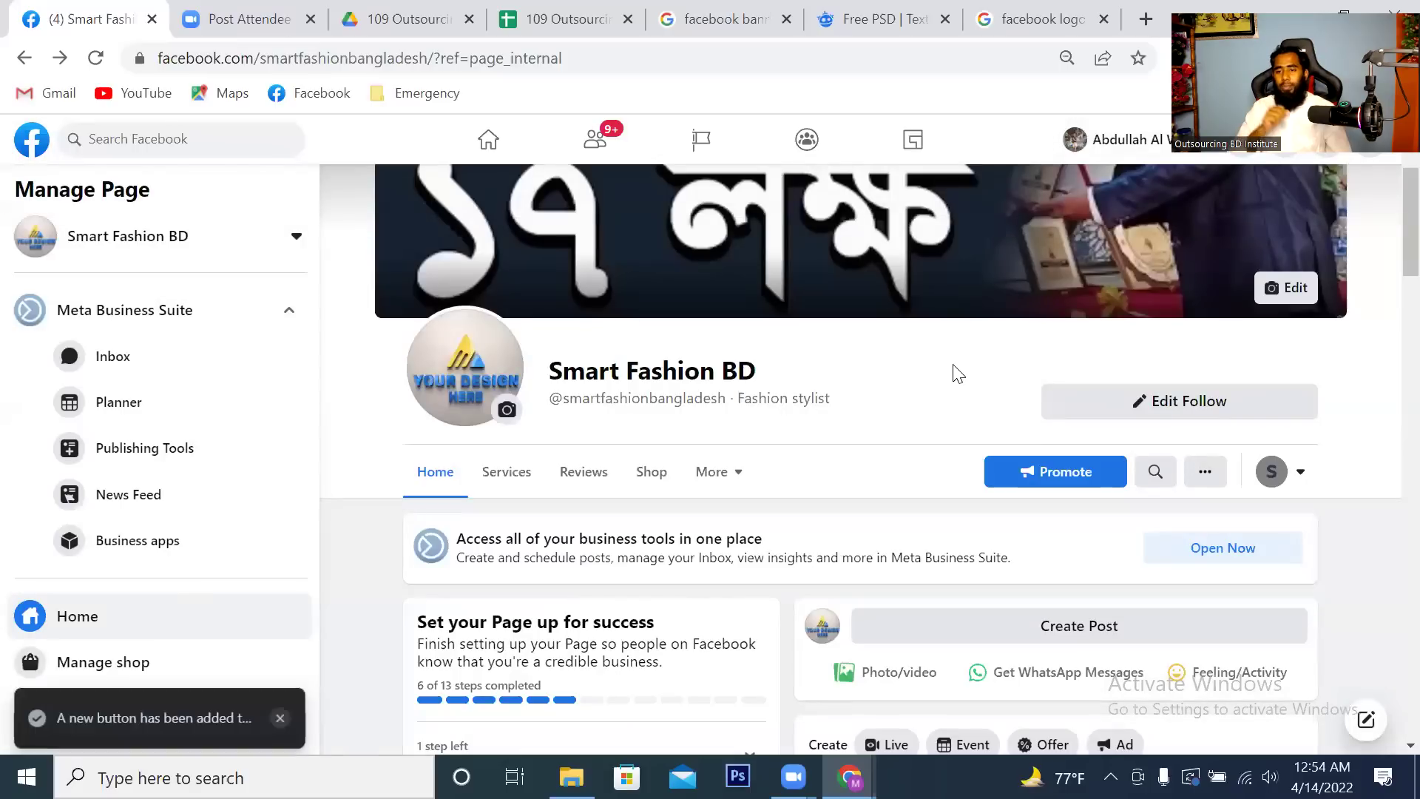
click(1213, 402)
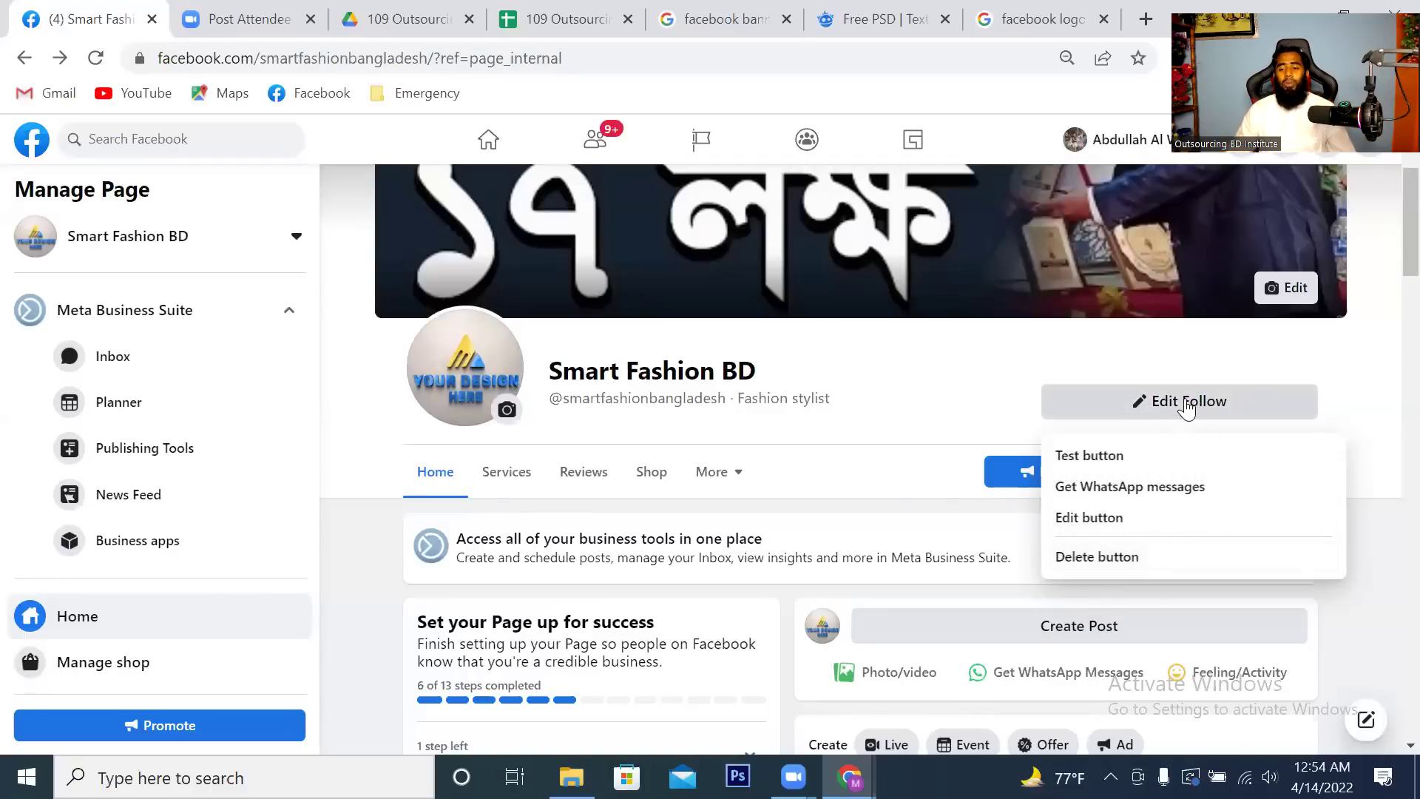
click(928, 396)
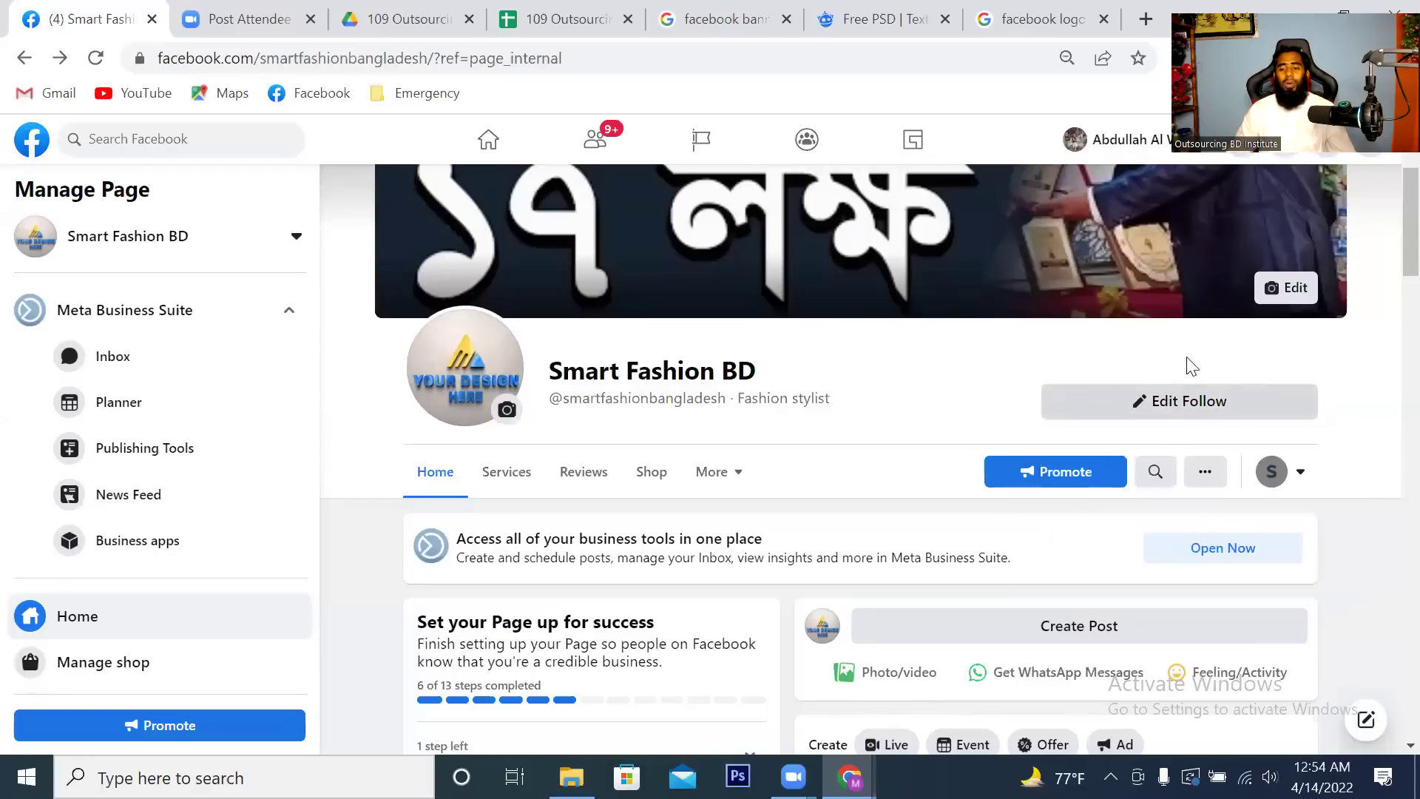
scroll(808, 454, down, 5)
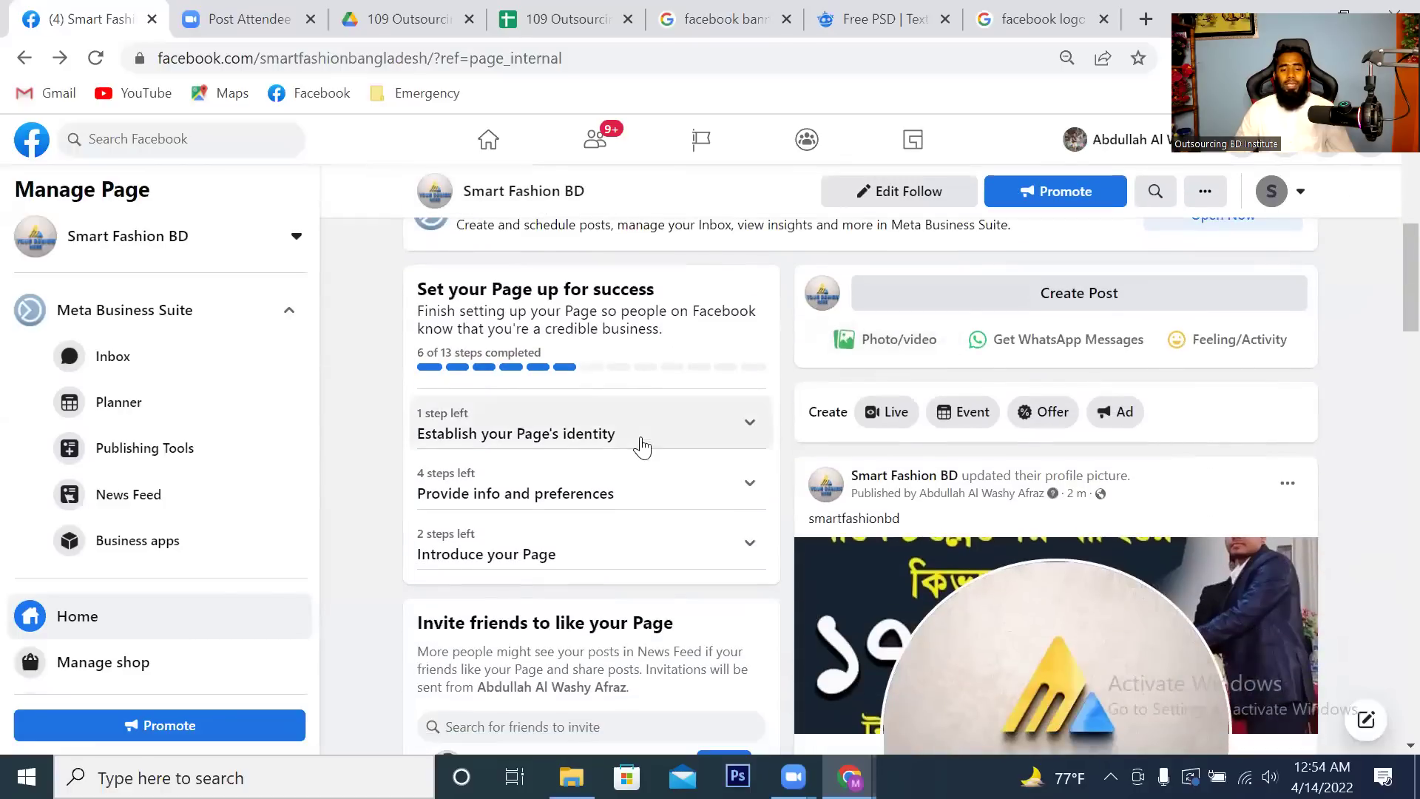
key(Print)
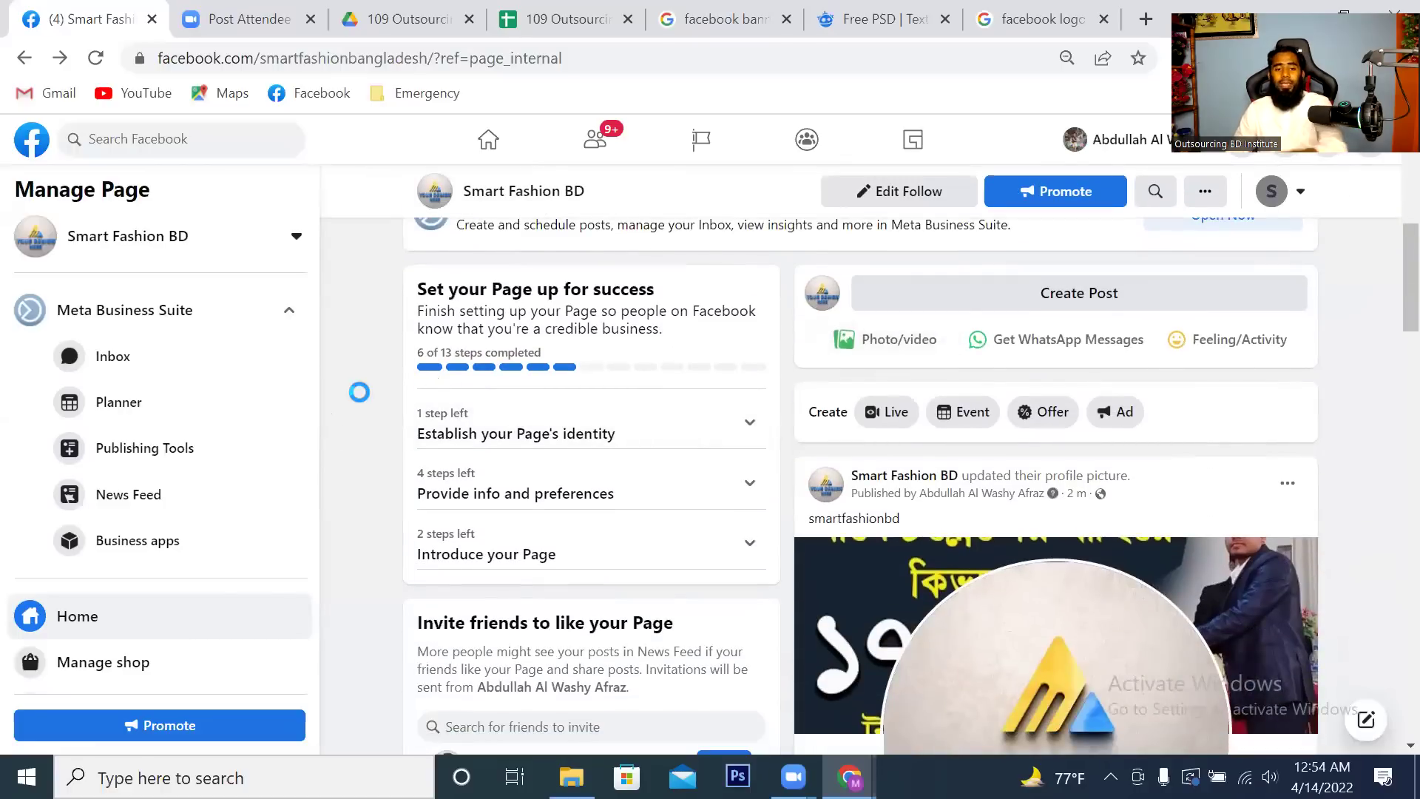
drag(567, 429, 1039, 698)
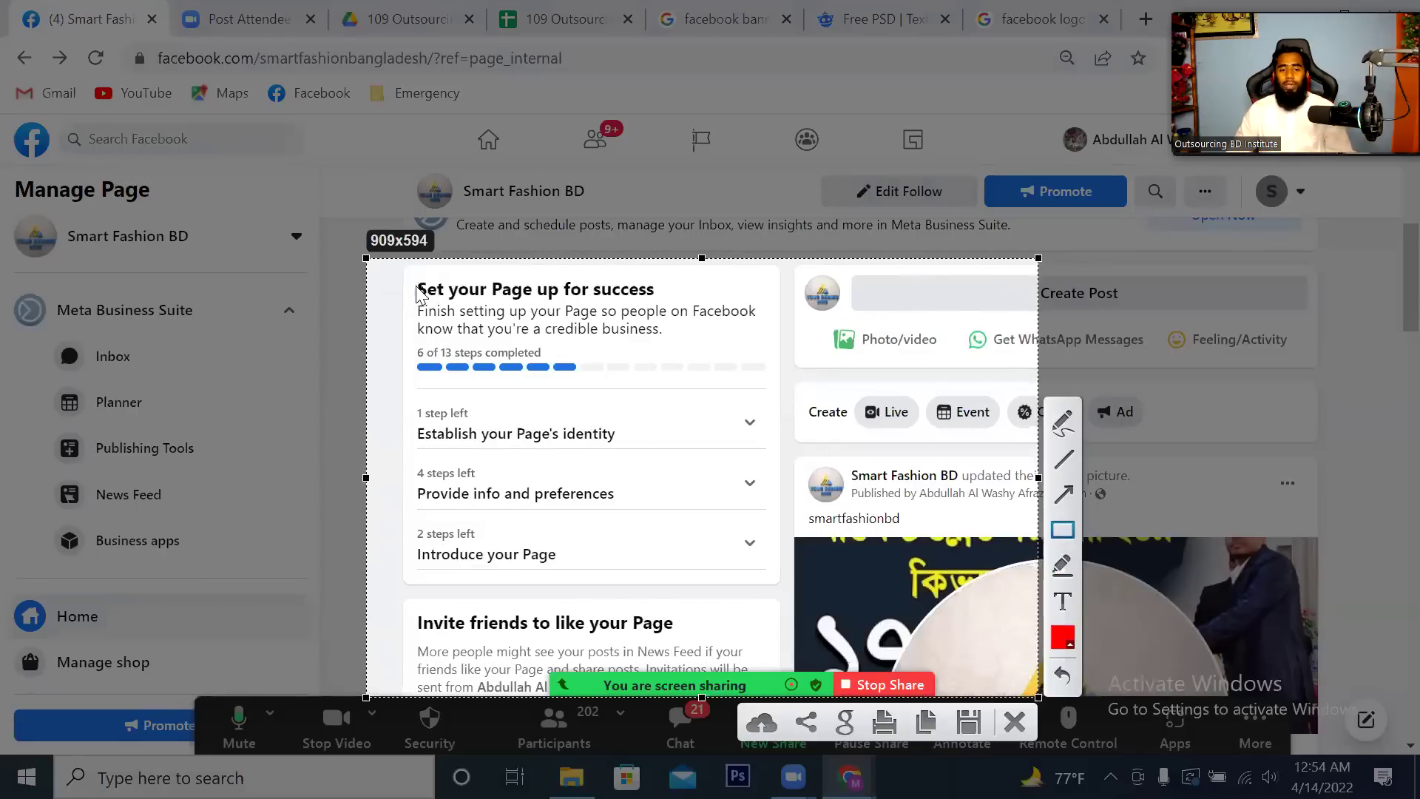
drag(406, 278, 678, 303)
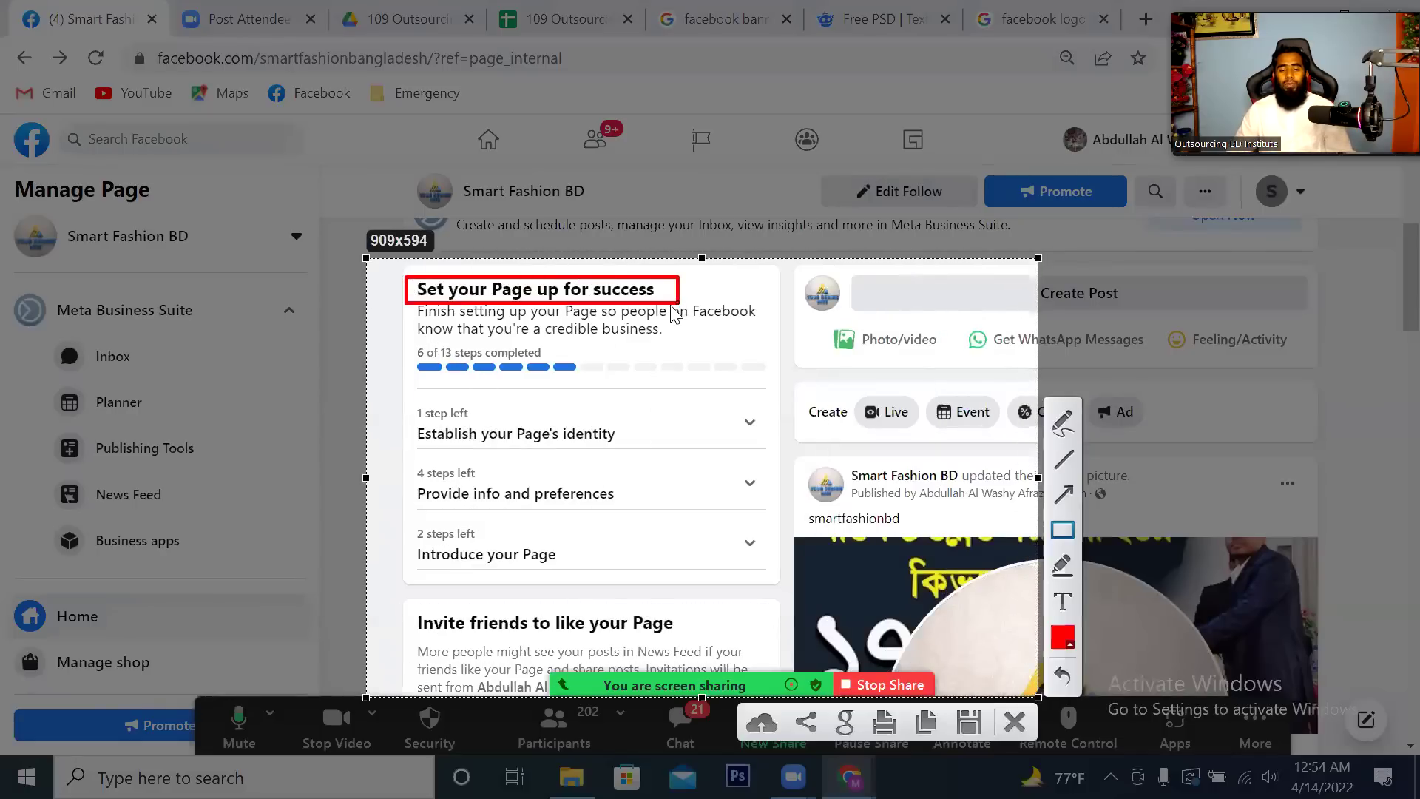
mouse_move(413, 345)
mouse_down()
mouse_move(510, 370)
mouse_move(558, 363)
mouse_up()
drag(402, 361, 786, 384)
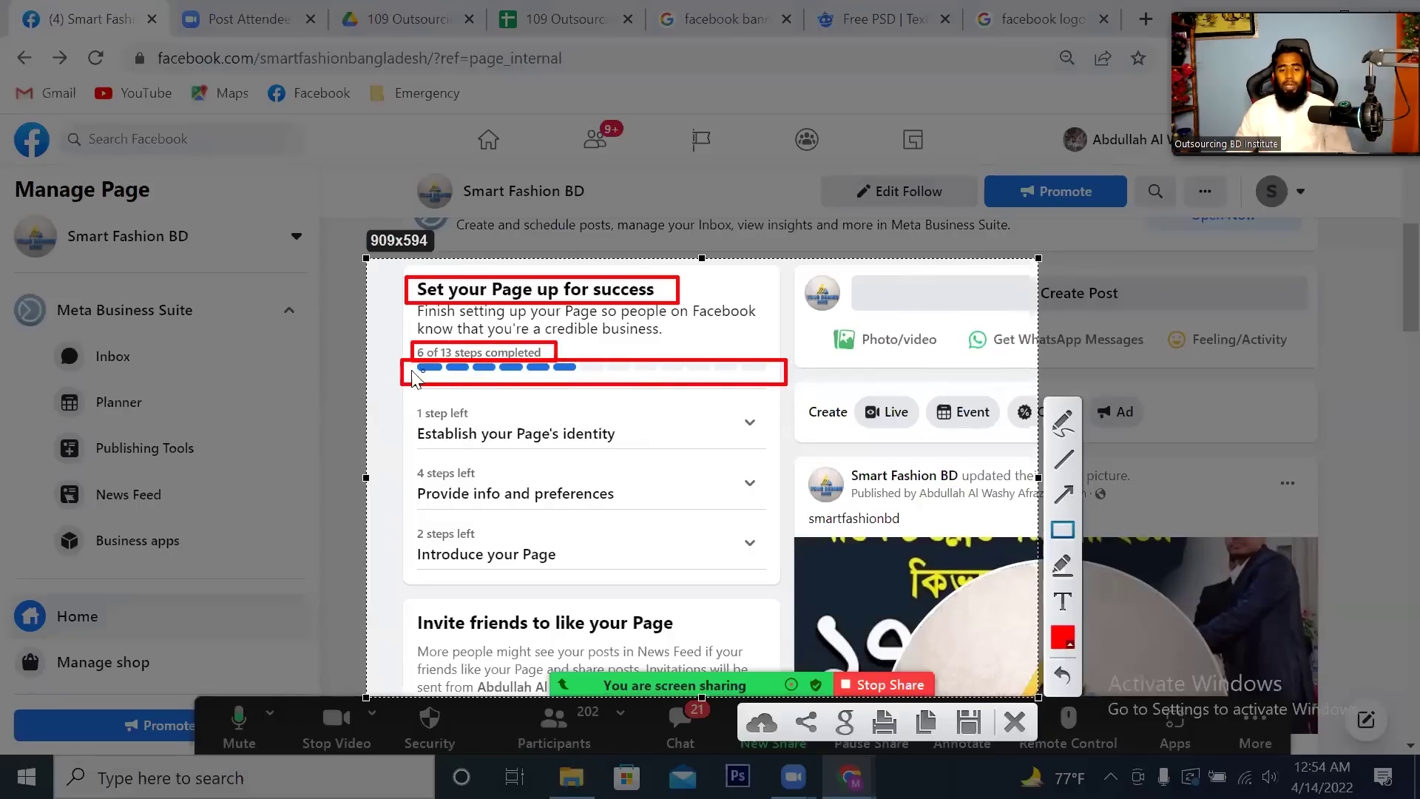
mouse_move(411, 363)
mouse_down()
mouse_move(588, 395)
mouse_move(577, 383)
mouse_up()
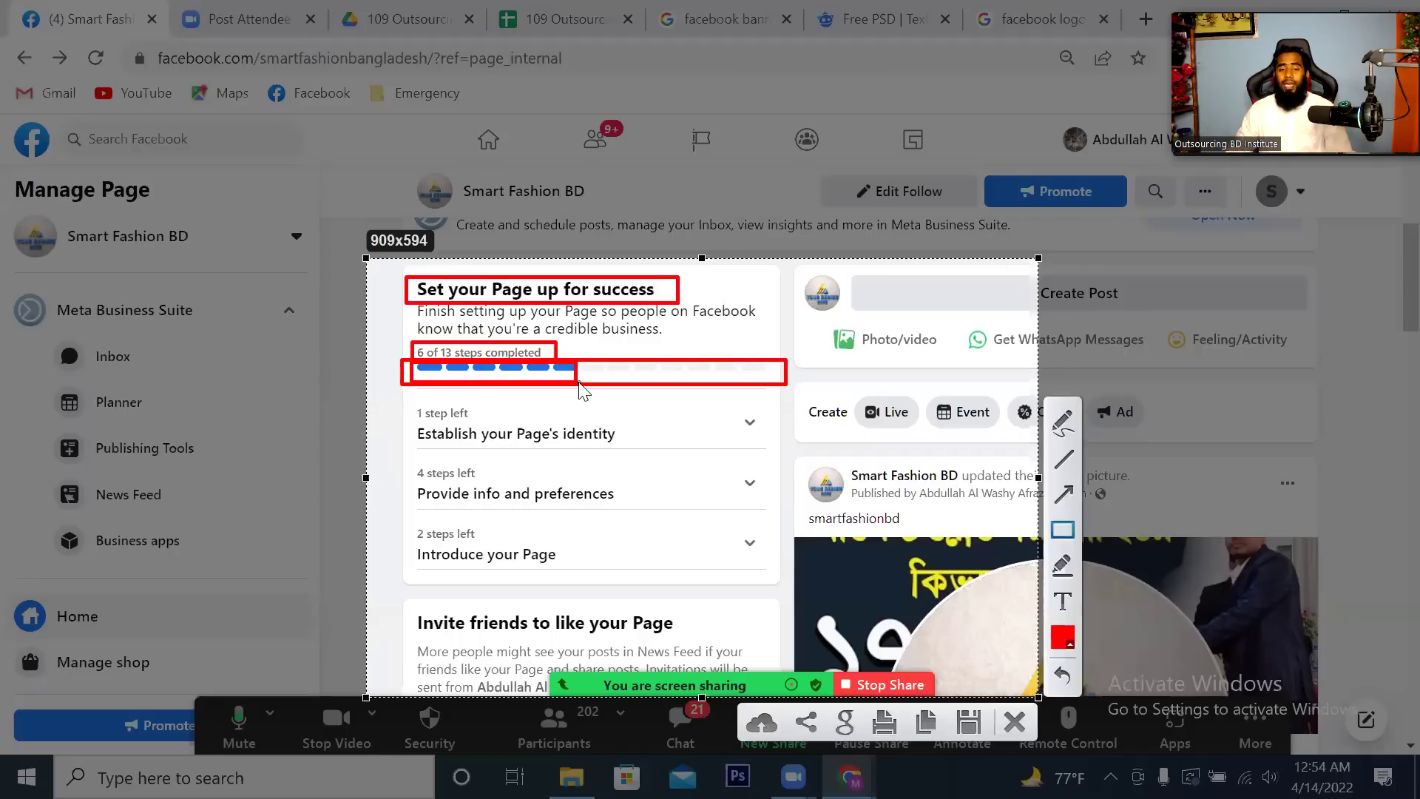
right_click(578, 383)
click(629, 537)
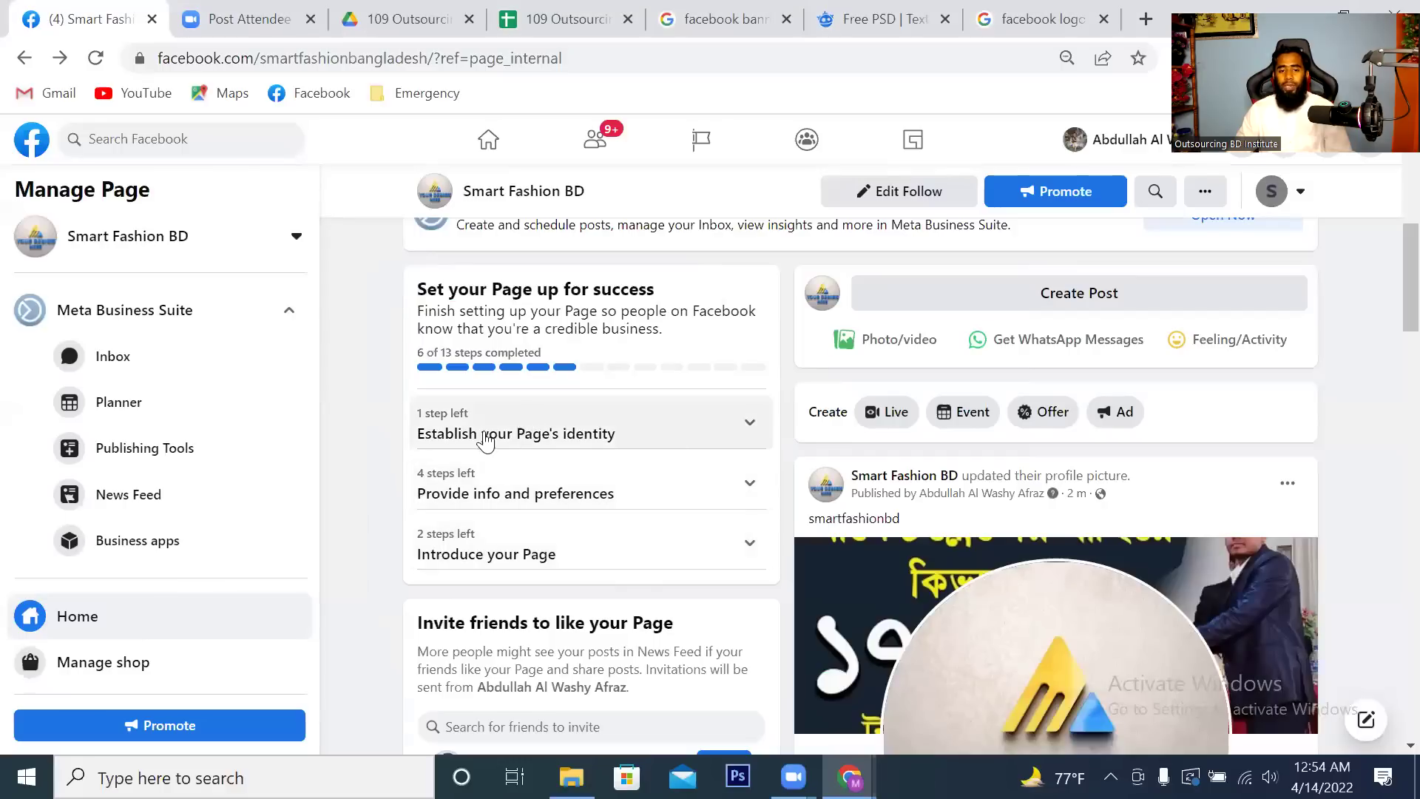
Enter a placeholder description of repeated 'h' characters, save it, and close Edit Page info.
scroll(450, 429, down, 1)
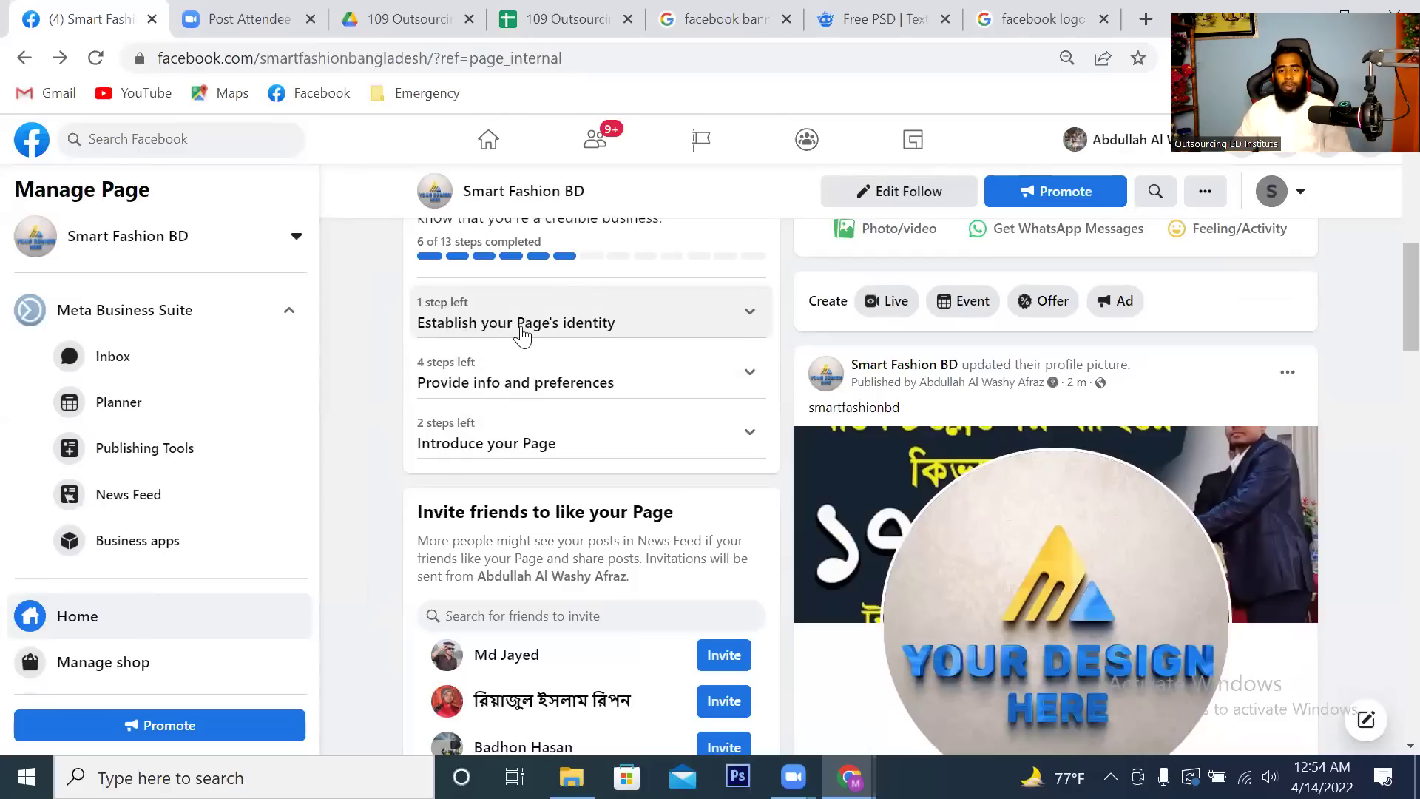
click(750, 316)
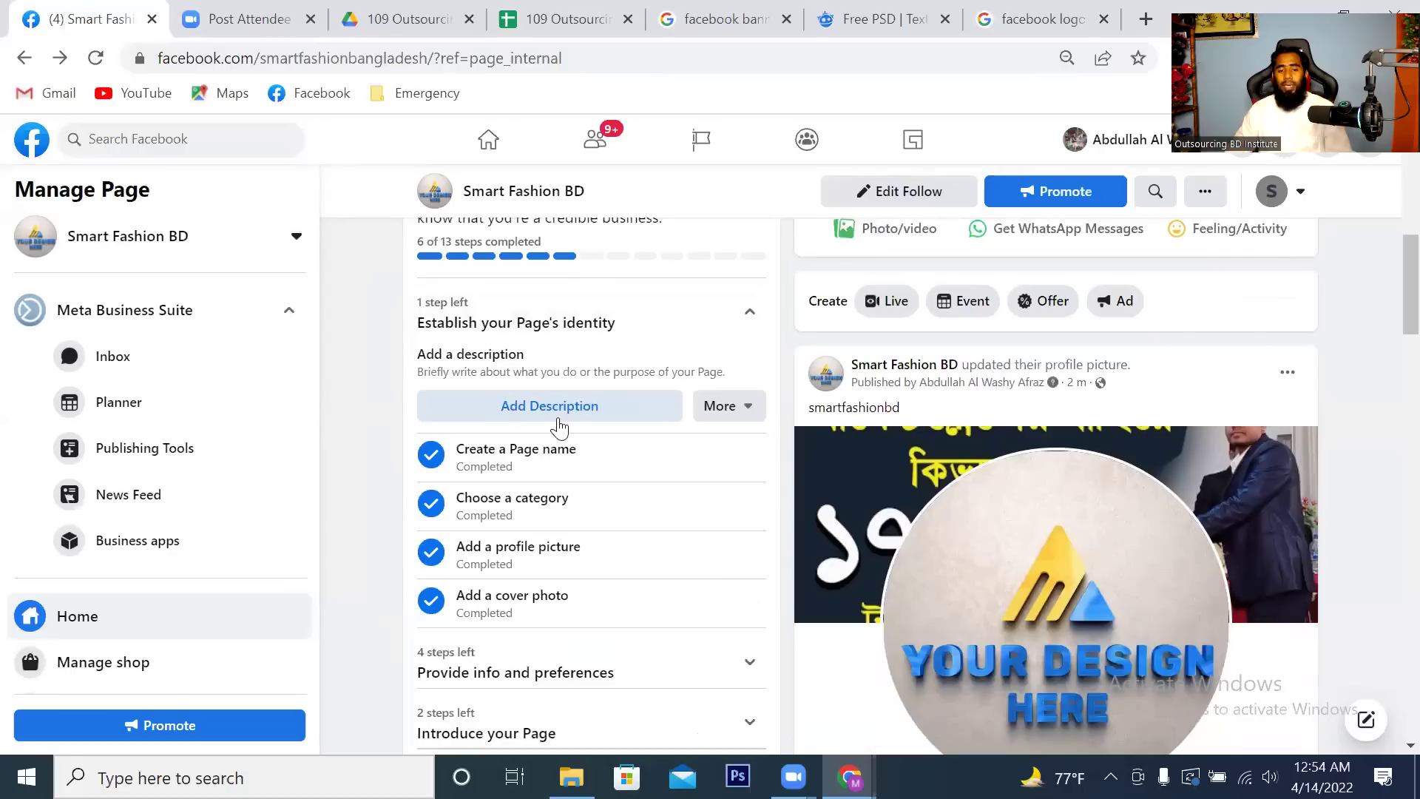
click(579, 404)
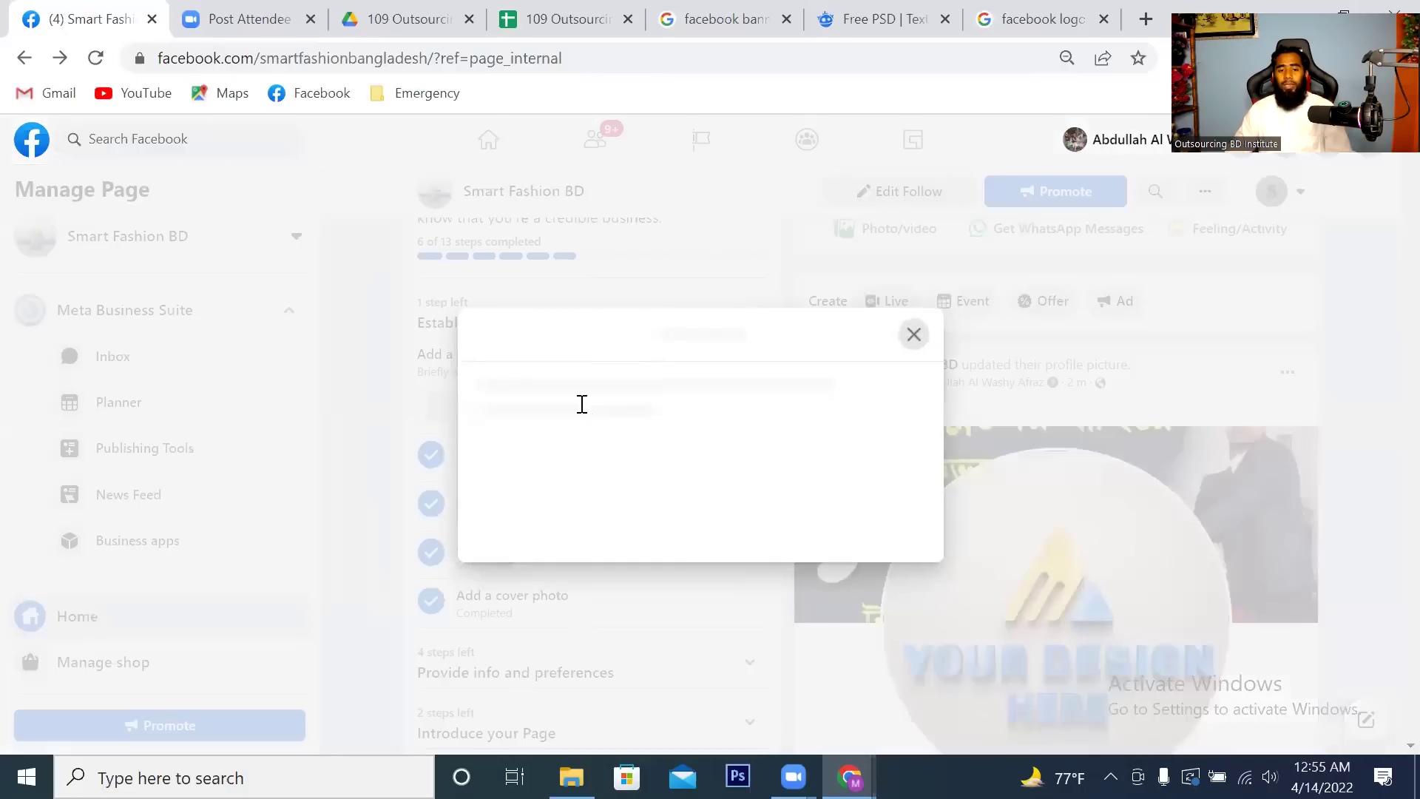
click(538, 464)
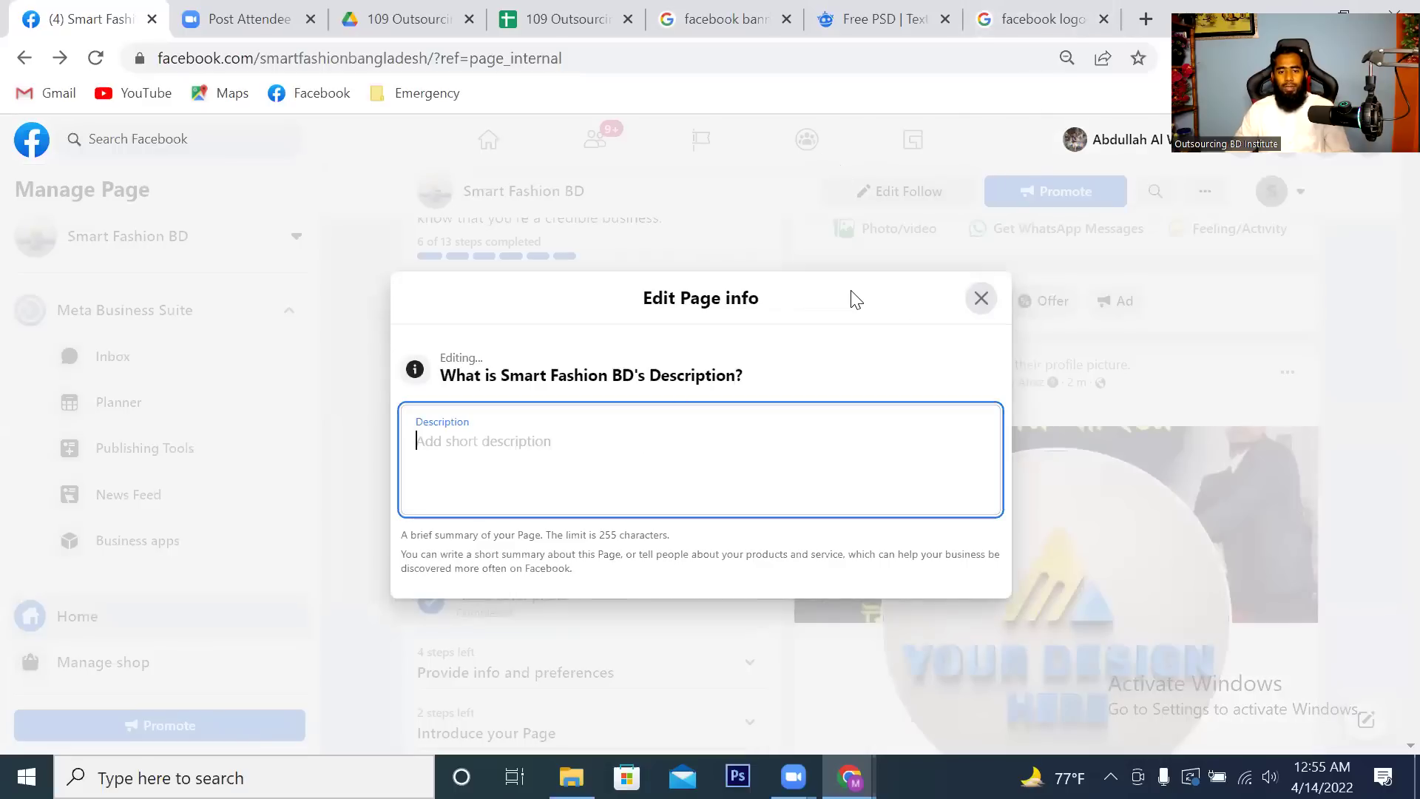
text(hhhhhhhhhhhhhhhhh)
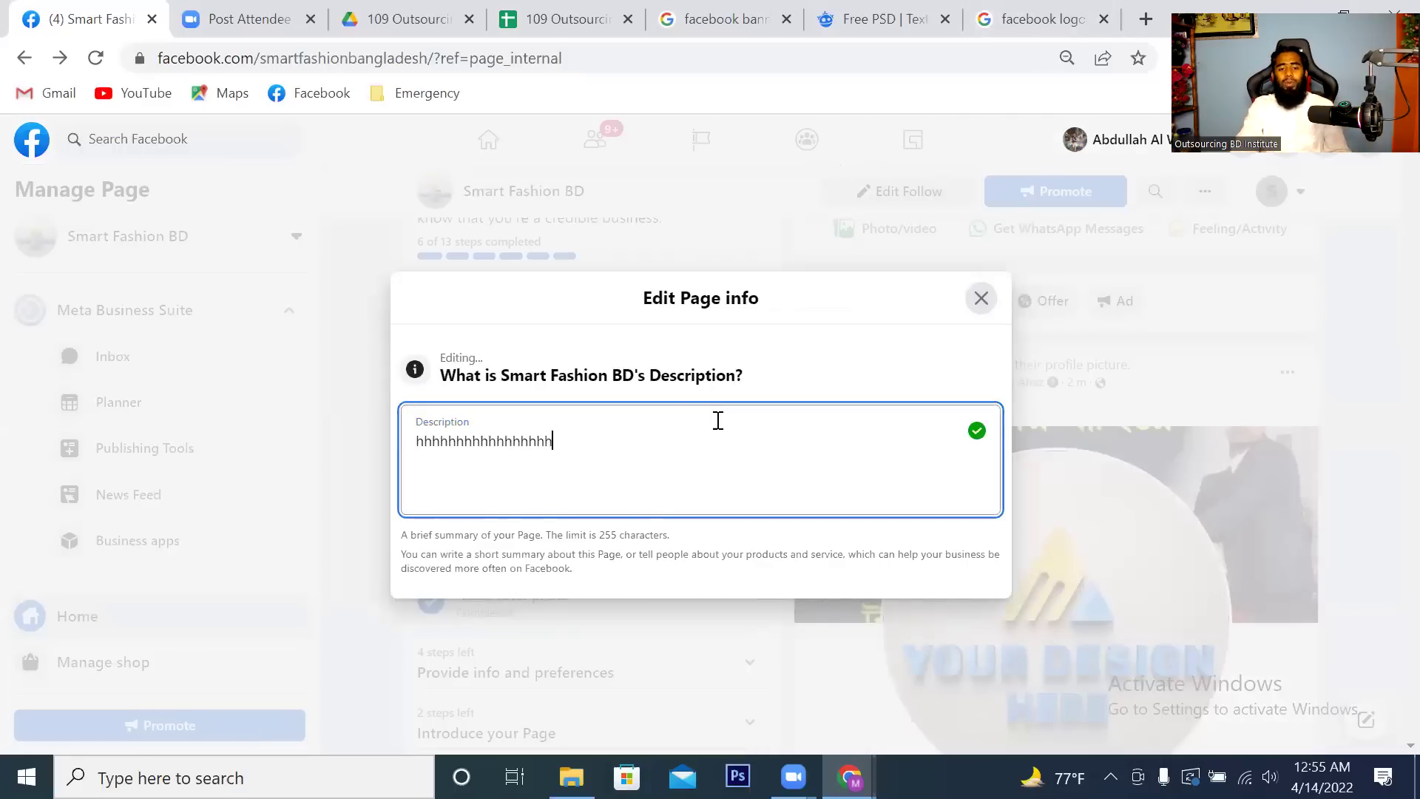
text(hhhhhhhhhhhhhhhhhhhhhhhhhhhhhhhhhhhhhhhhhhhhhhhhhhhhhhhhhhhhhhhhhhhhhhhhhhhhh)
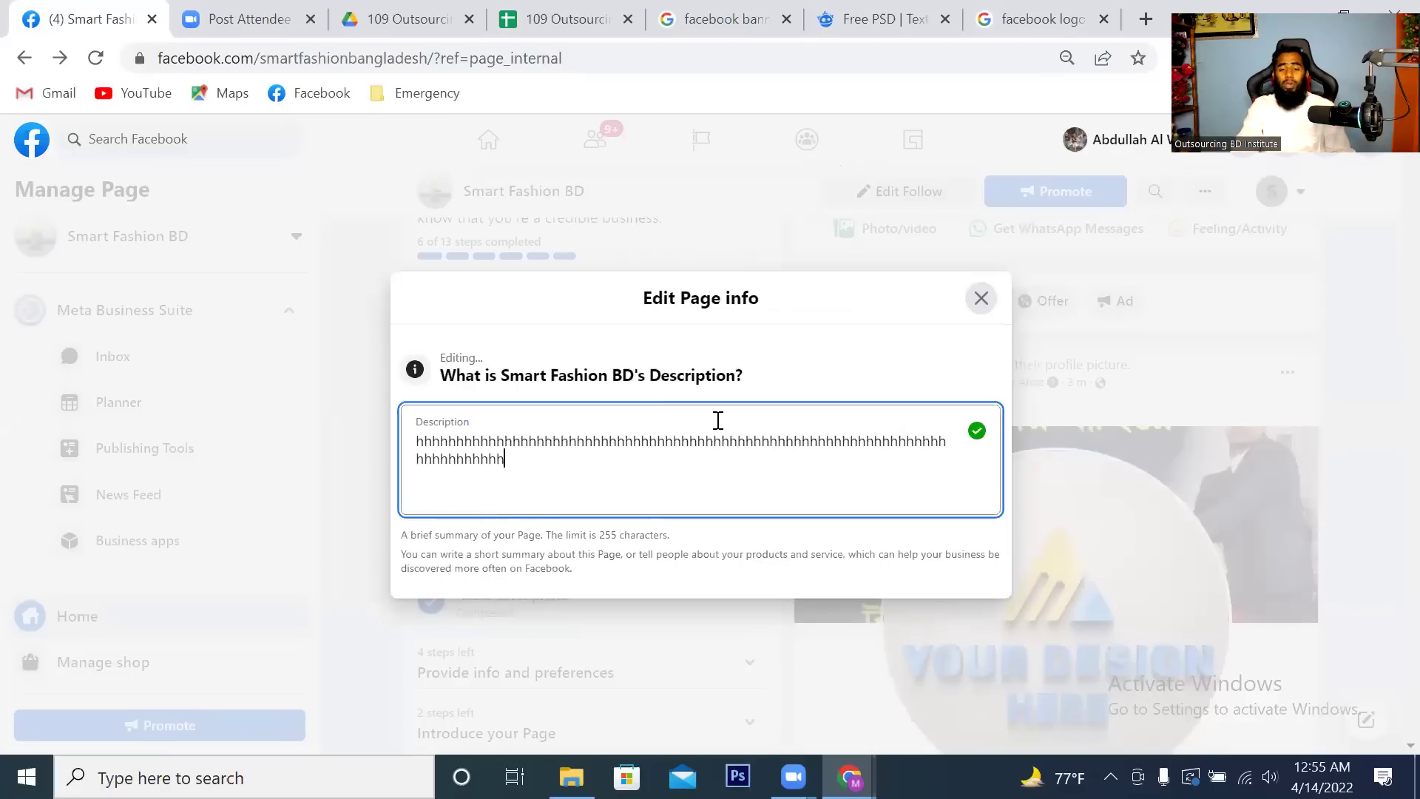
text(hhhhhhhhhhhhhhhhhhhhhhhhhhhhhhhhhhh)
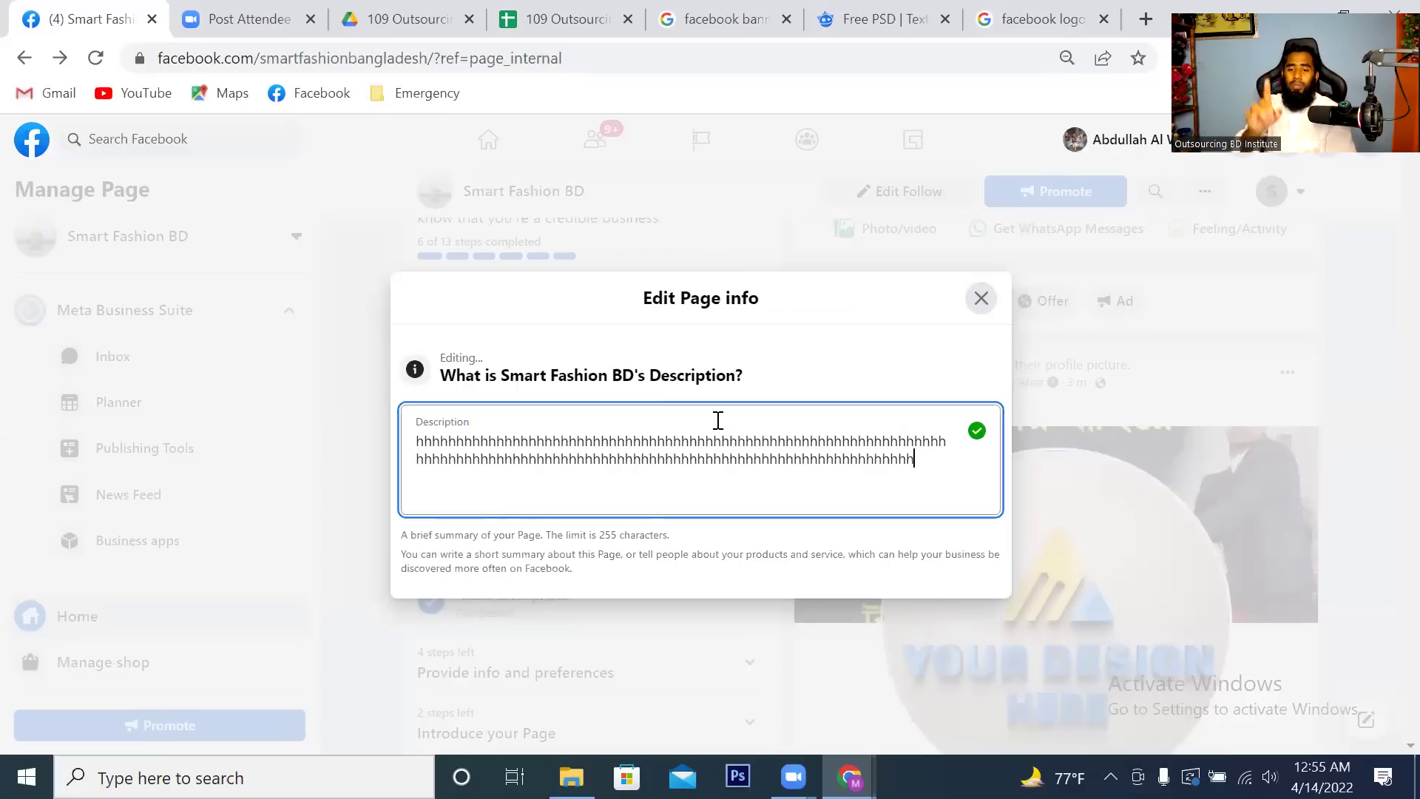
click(801, 532)
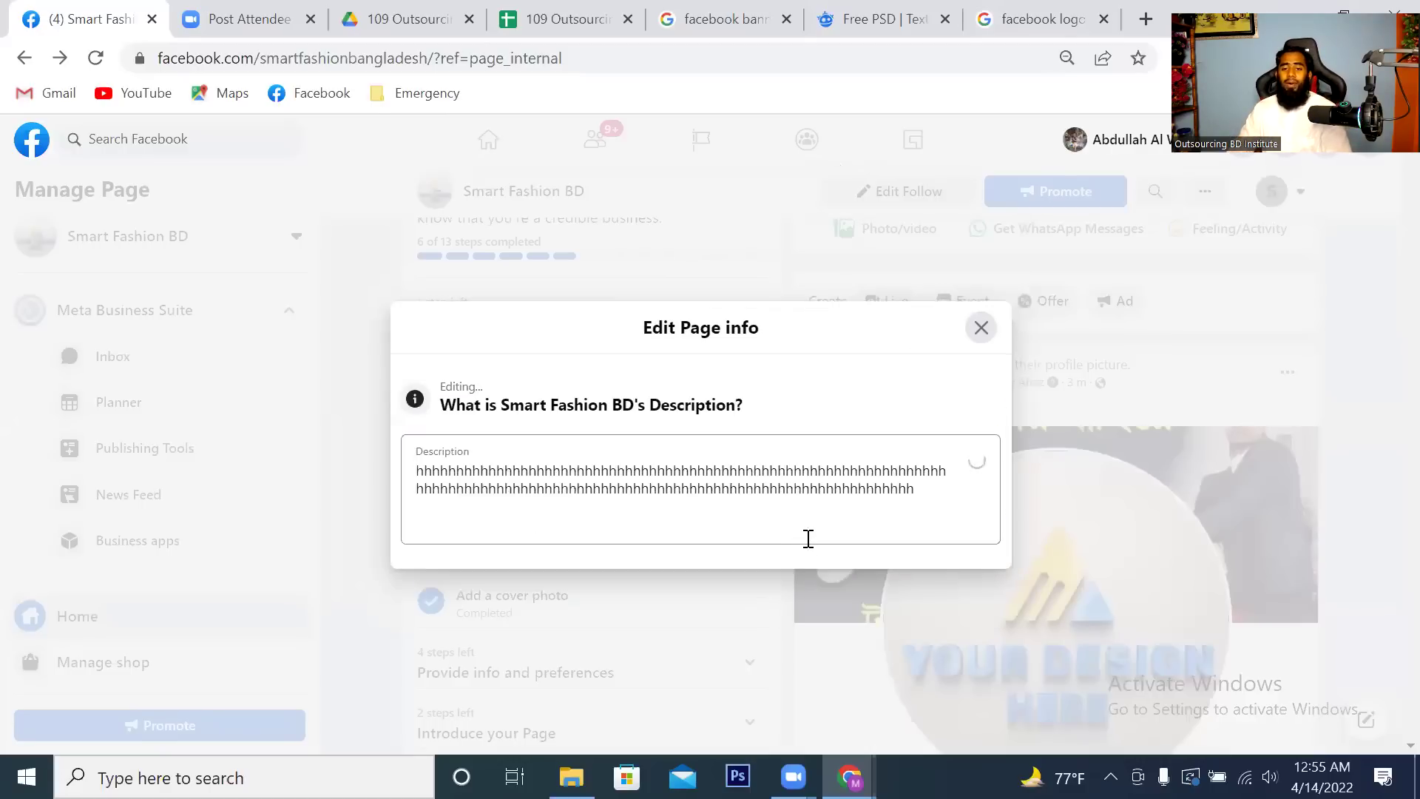
click(981, 329)
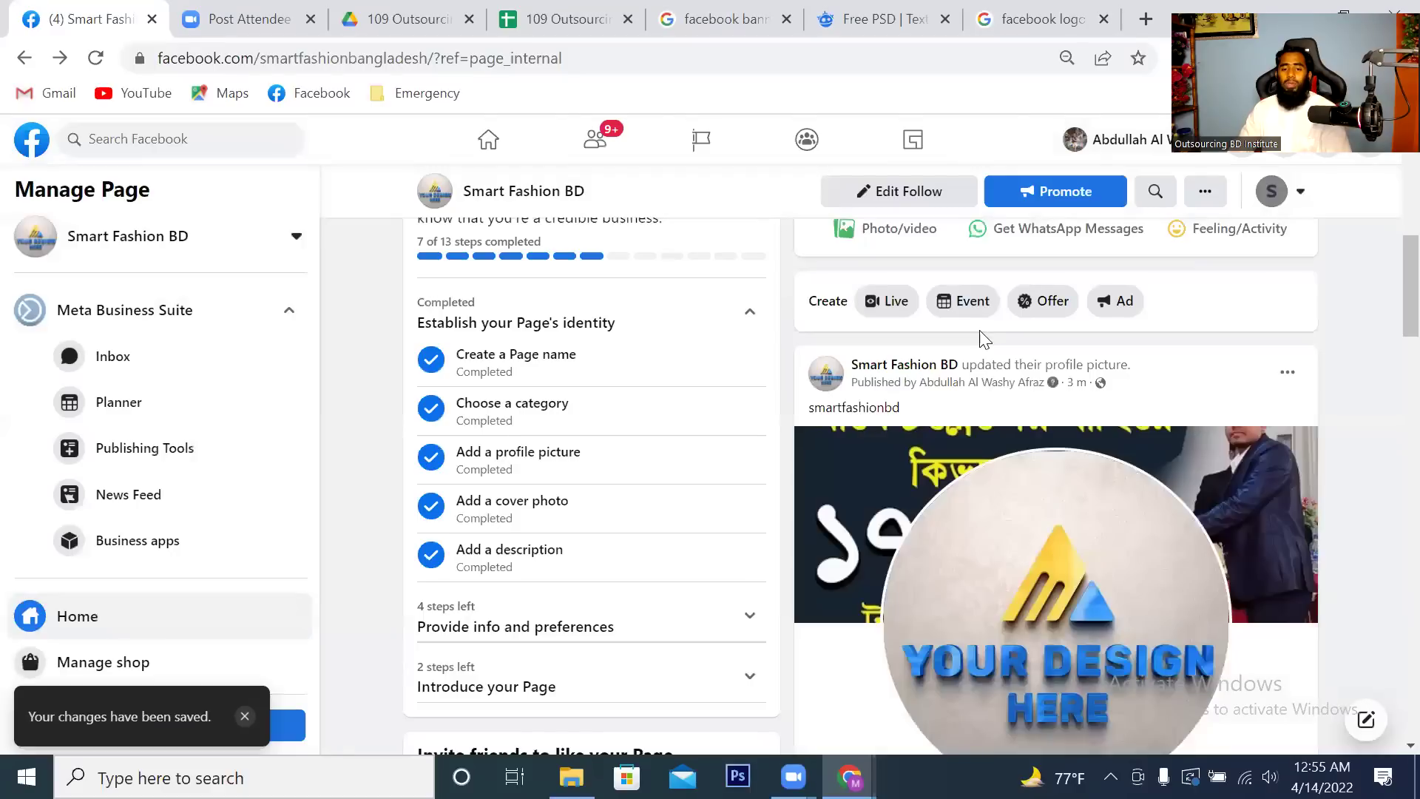
scroll(531, 434, up, 2)
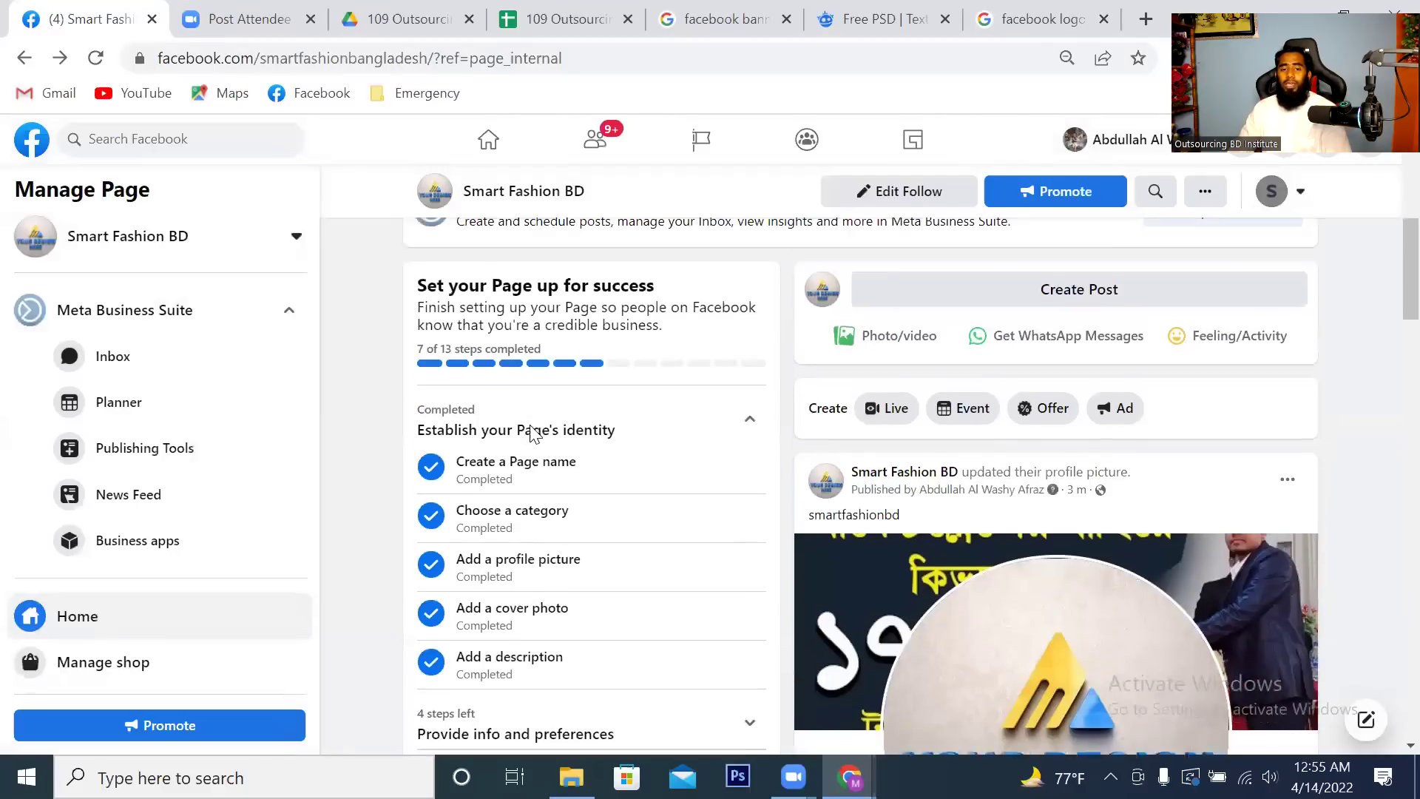
key(Print)
drag(382, 287, 770, 454)
drag(412, 348, 595, 378)
right_click(700, 531)
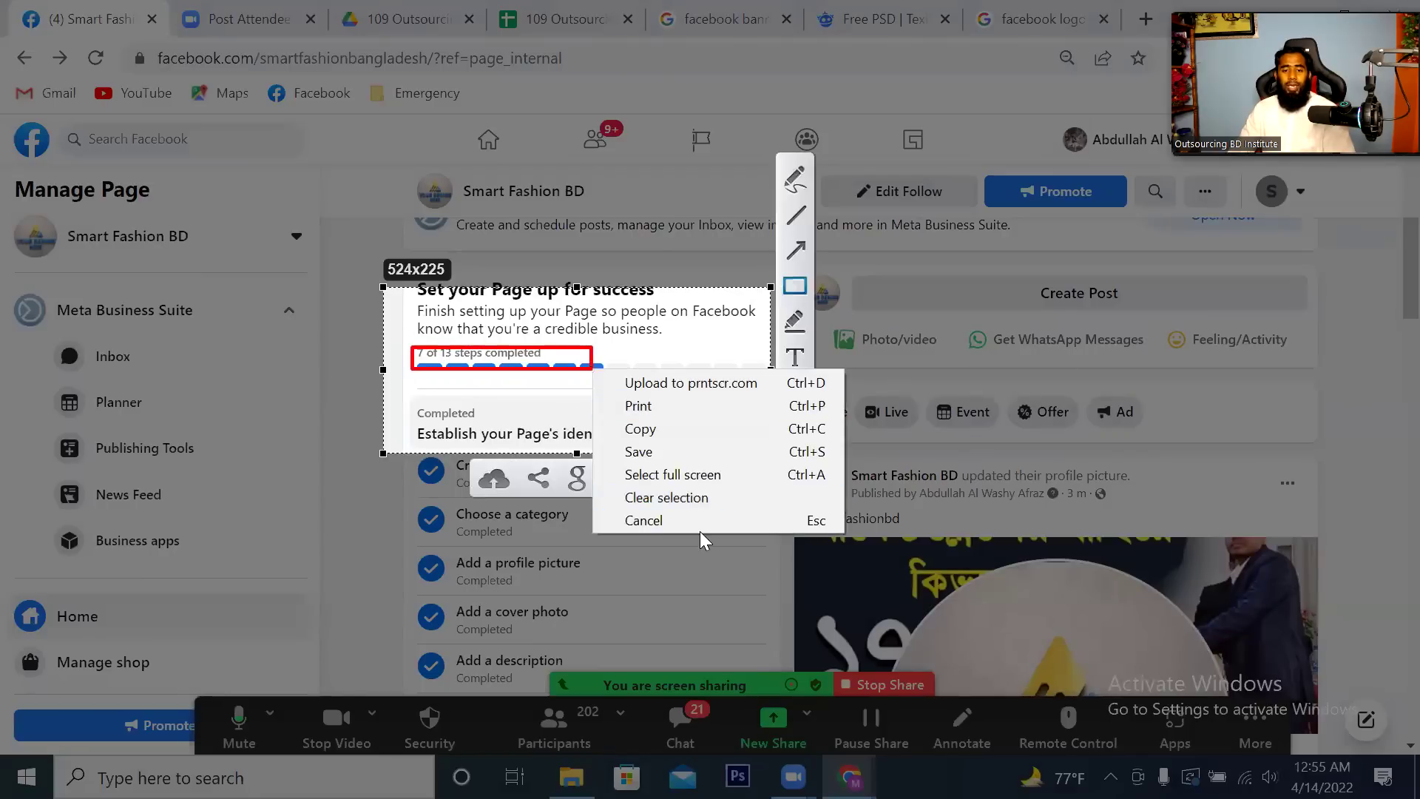
click(702, 523)
scroll(657, 524, down, 2)
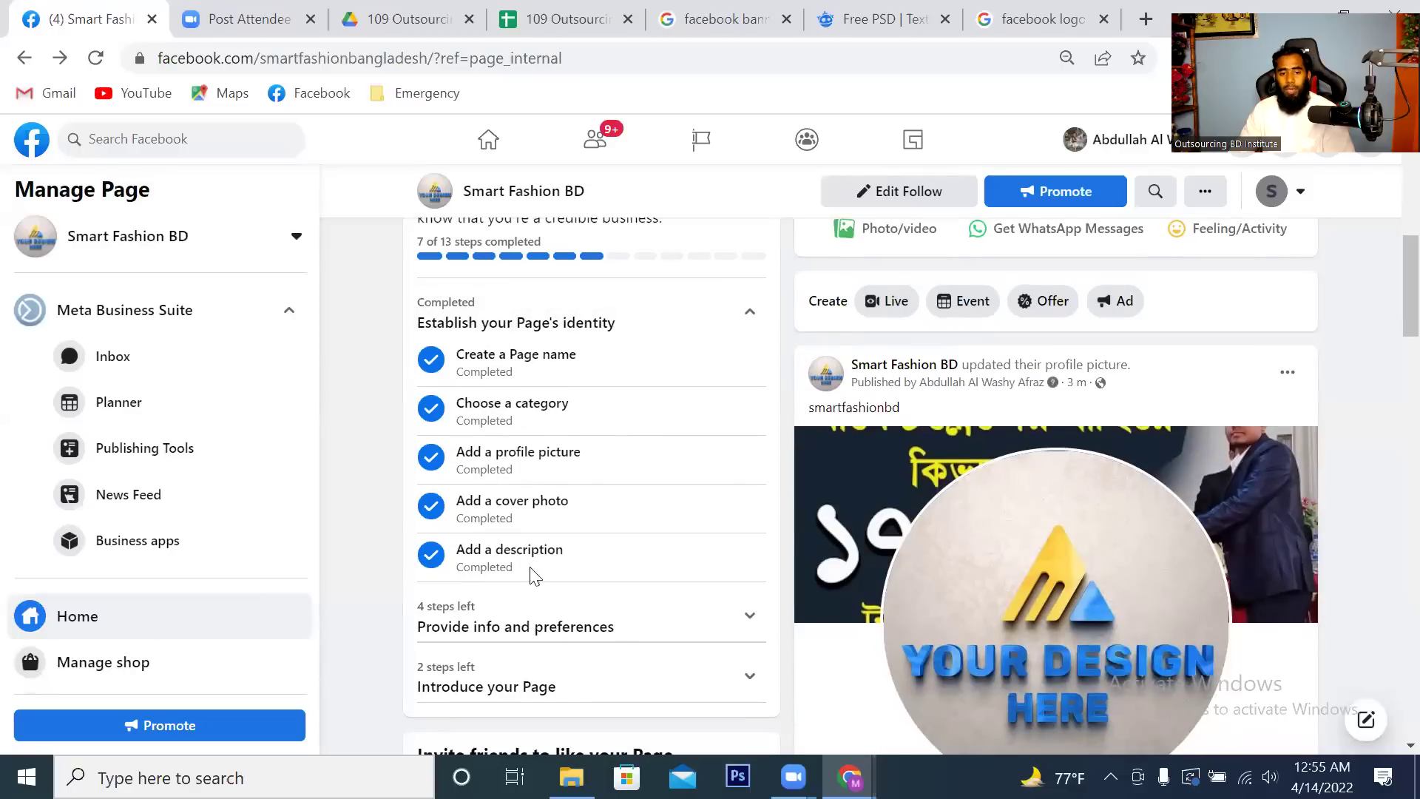
scroll(476, 514, down, 2)
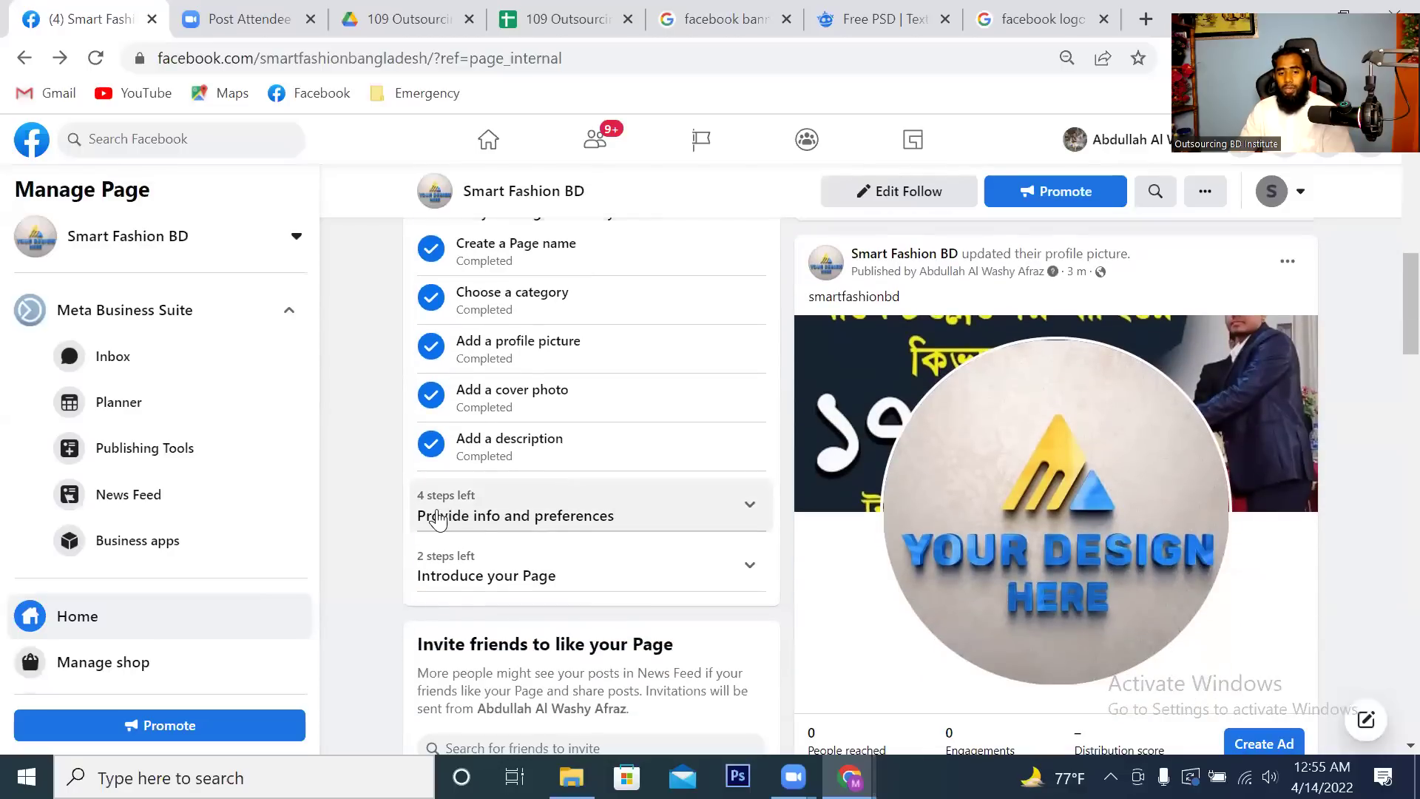
click(749, 509)
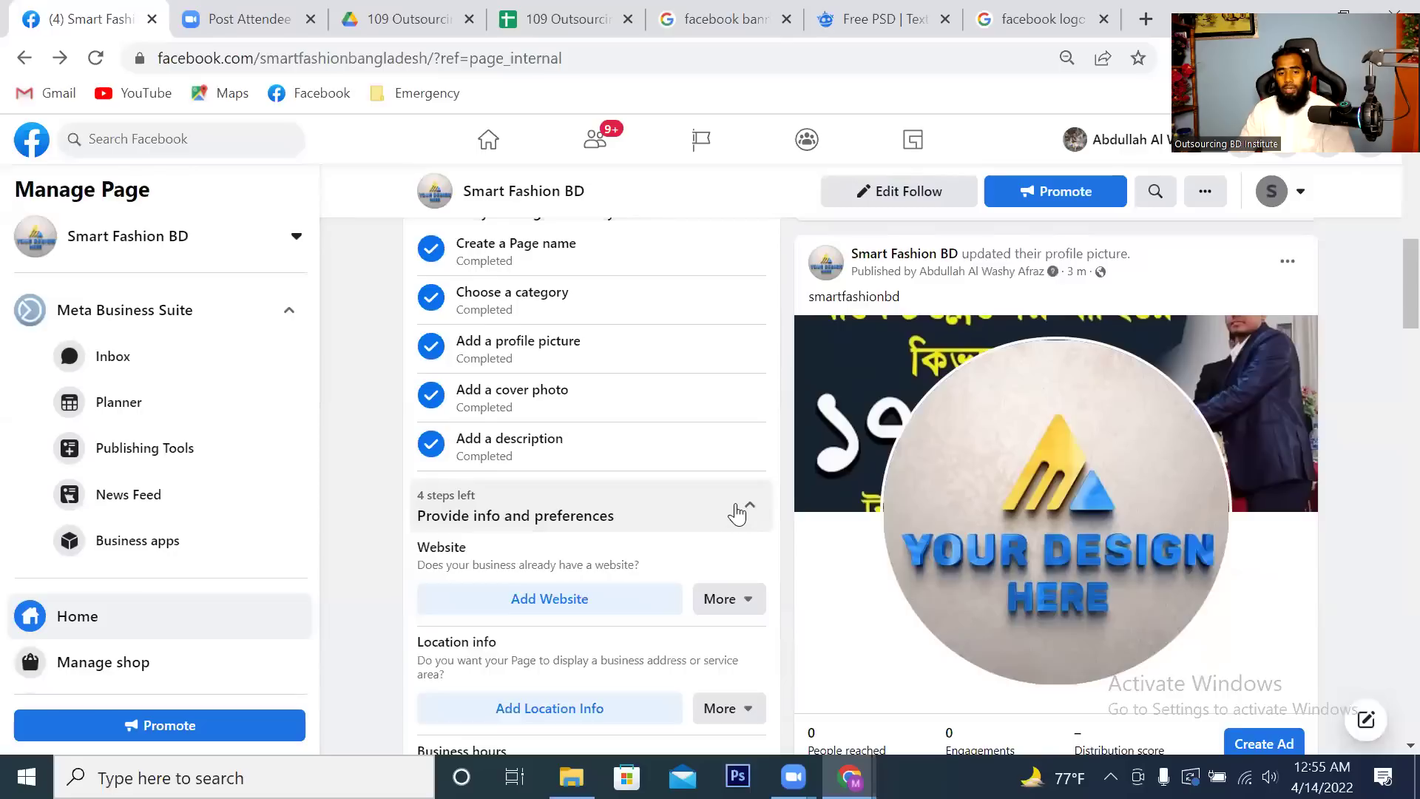
scroll(710, 511, down, 3)
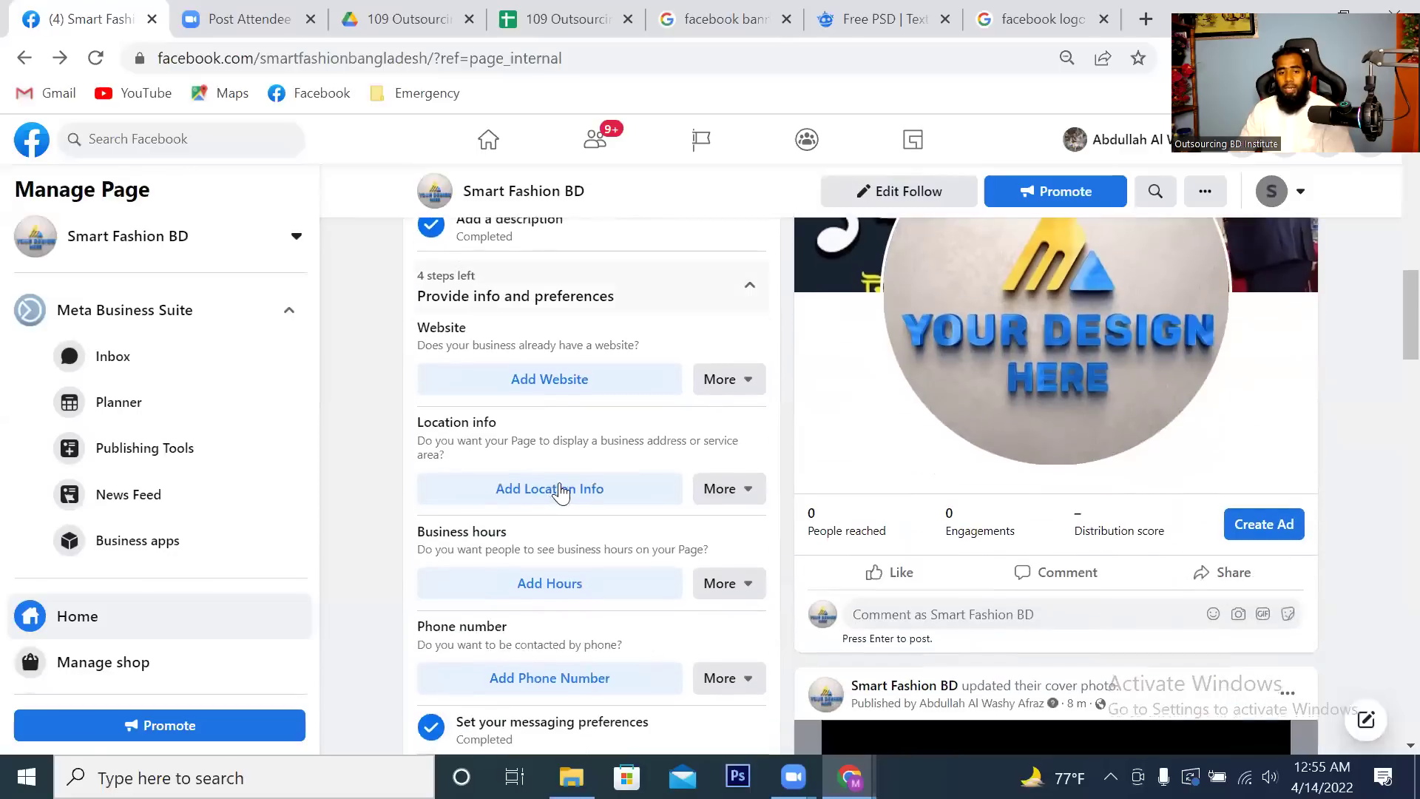
click(552, 379)
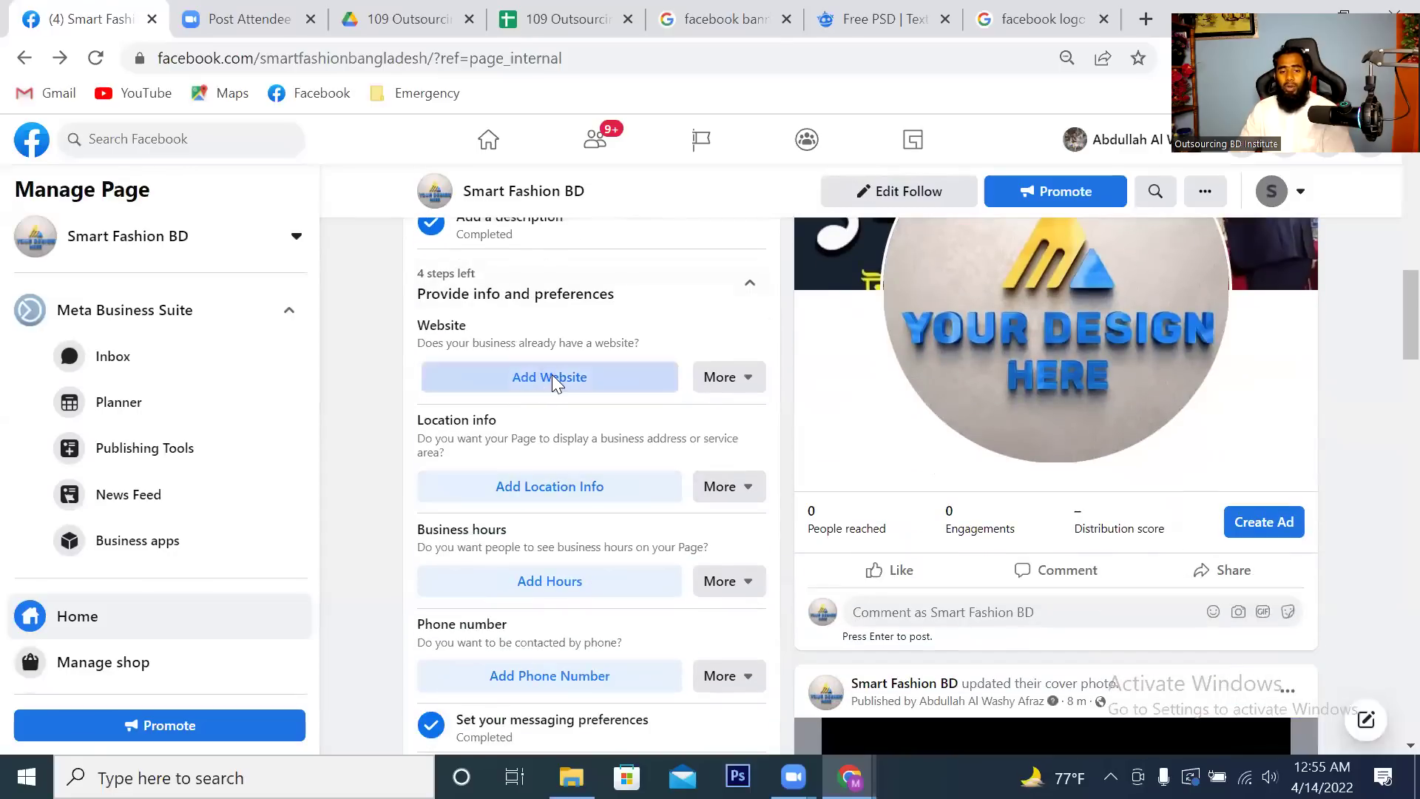
click(447, 482)
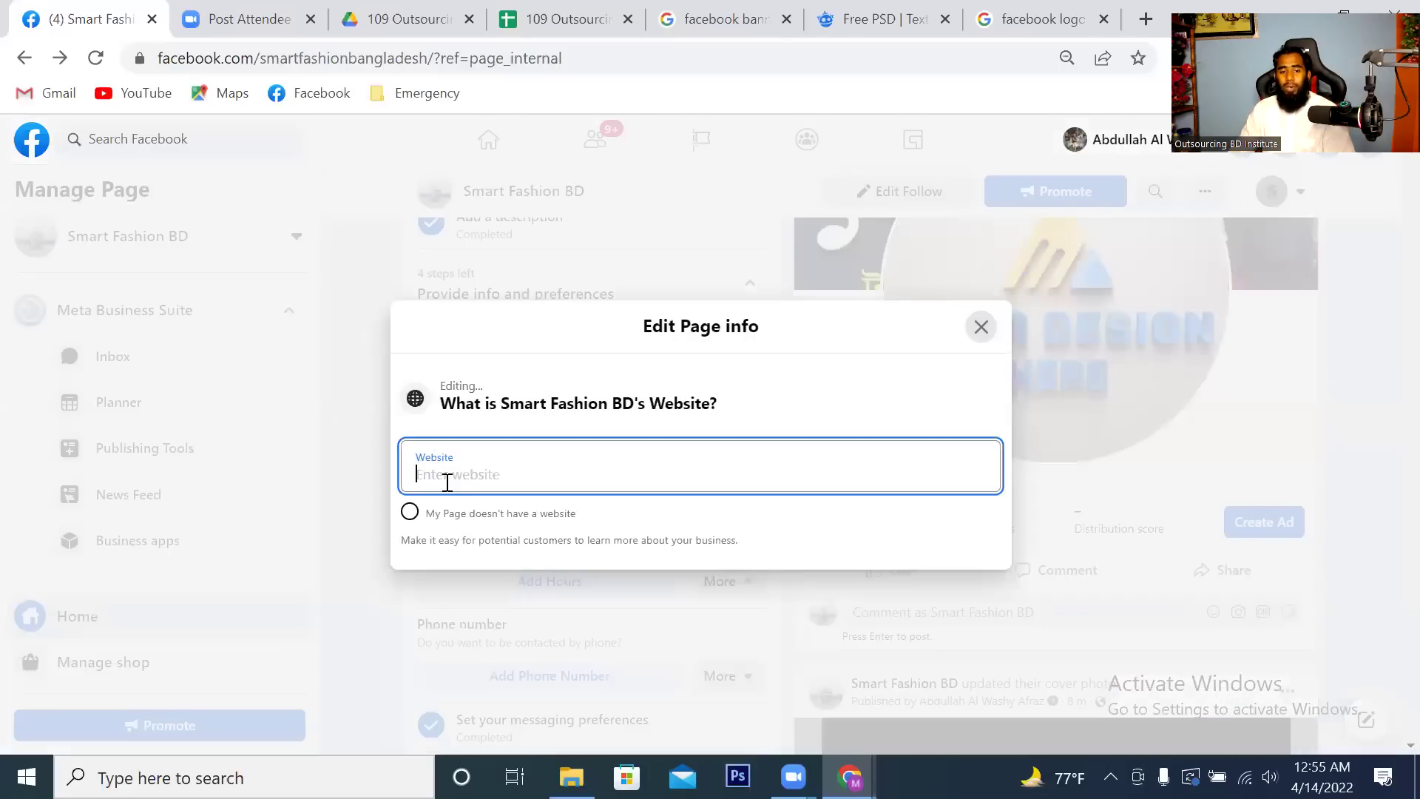
text(ww)
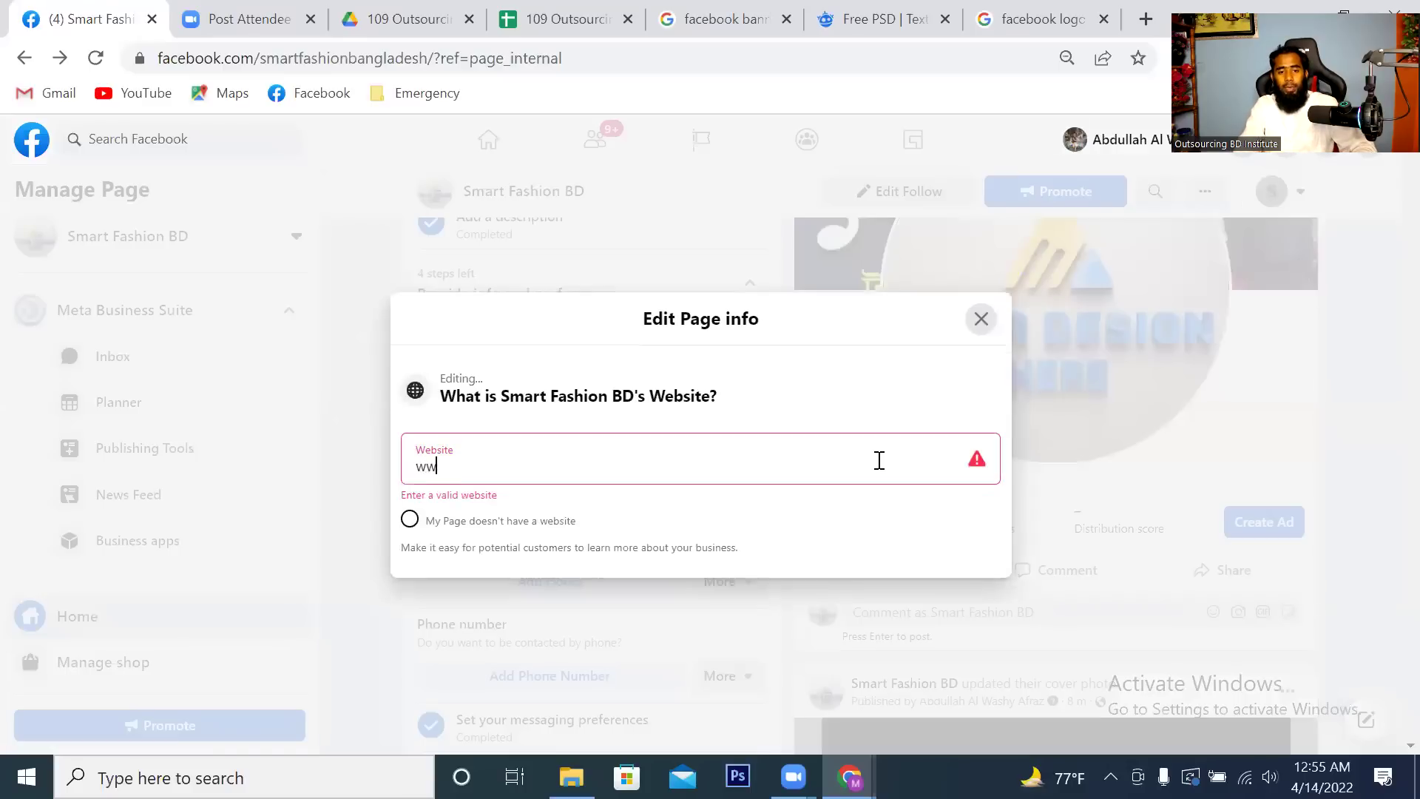
text(w.f)
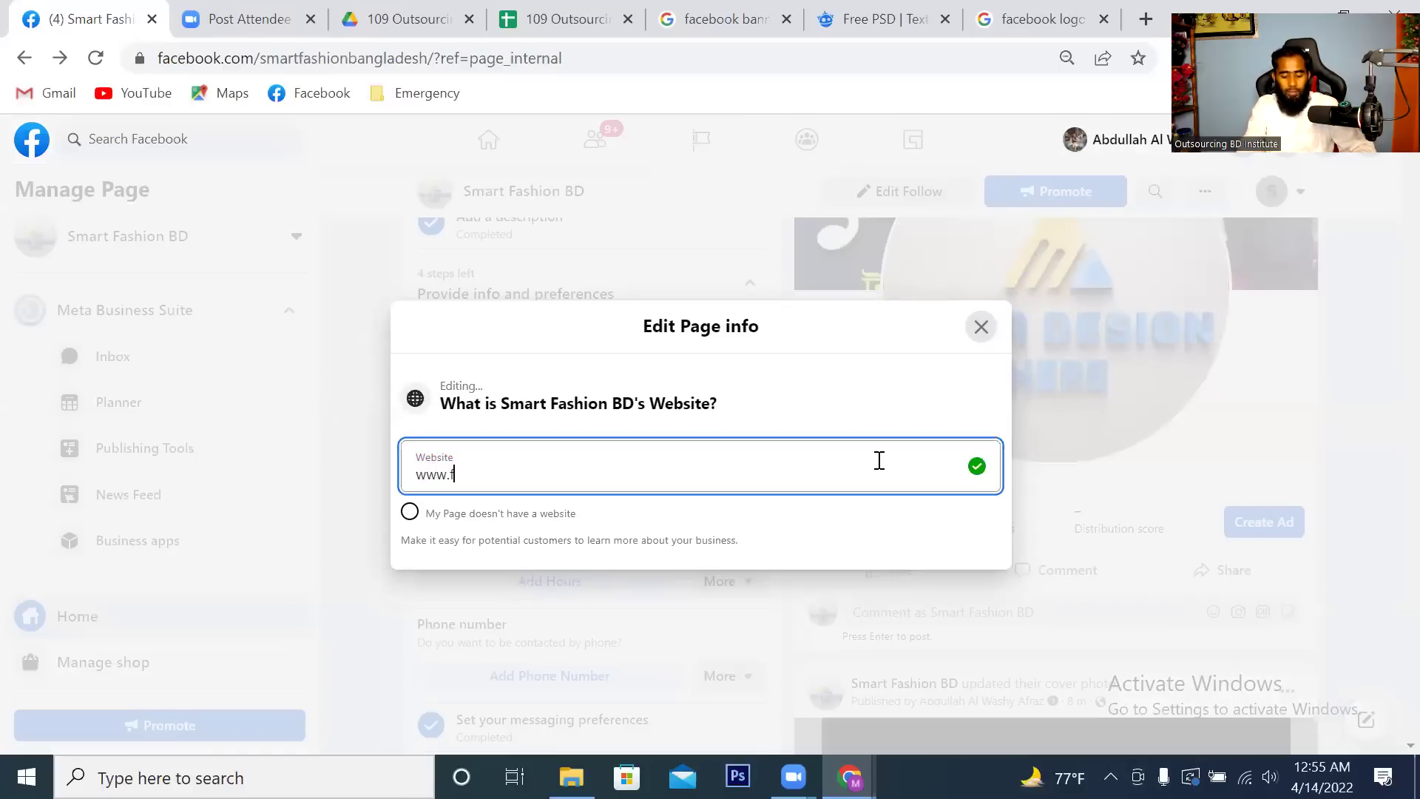
text(iverhelpbd.com)
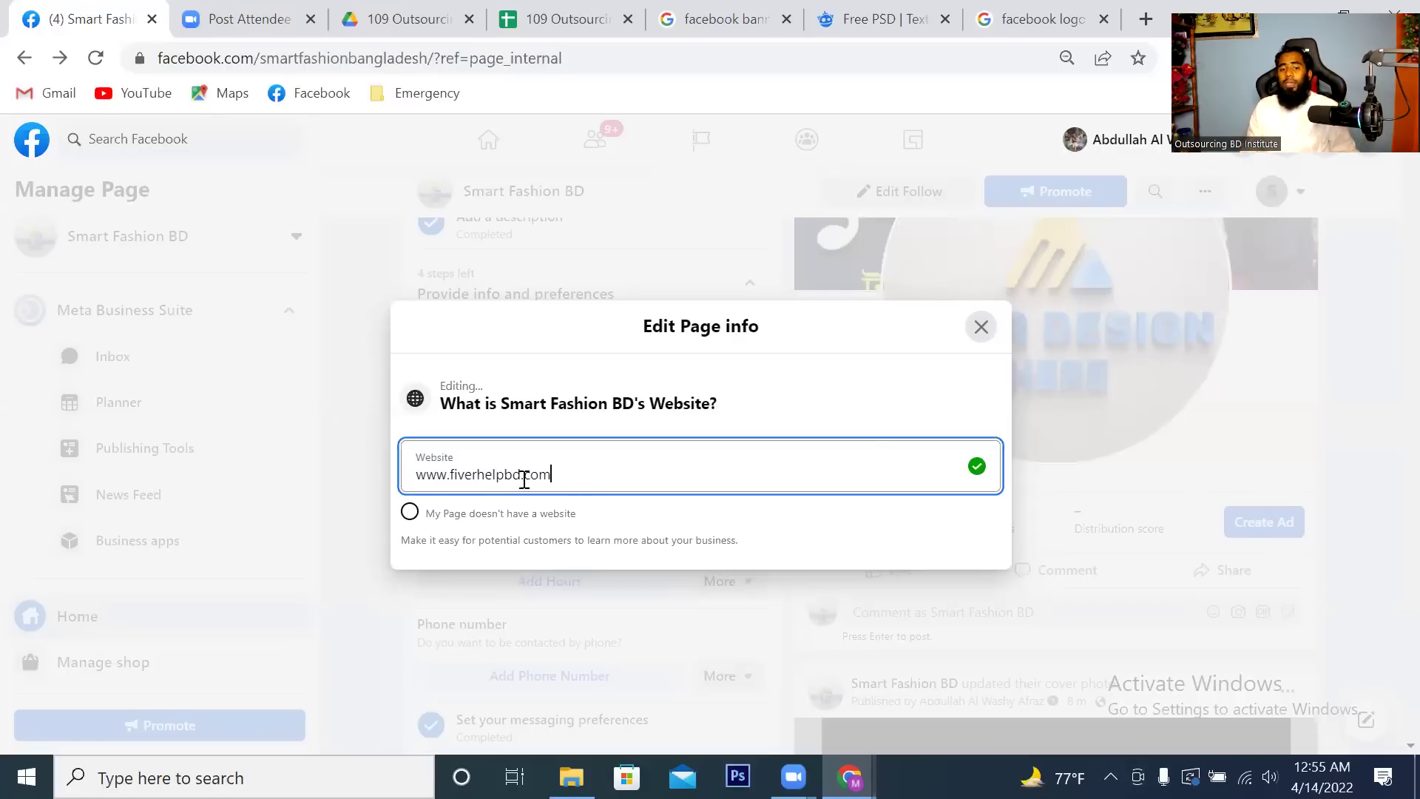
drag(551, 477, 364, 479)
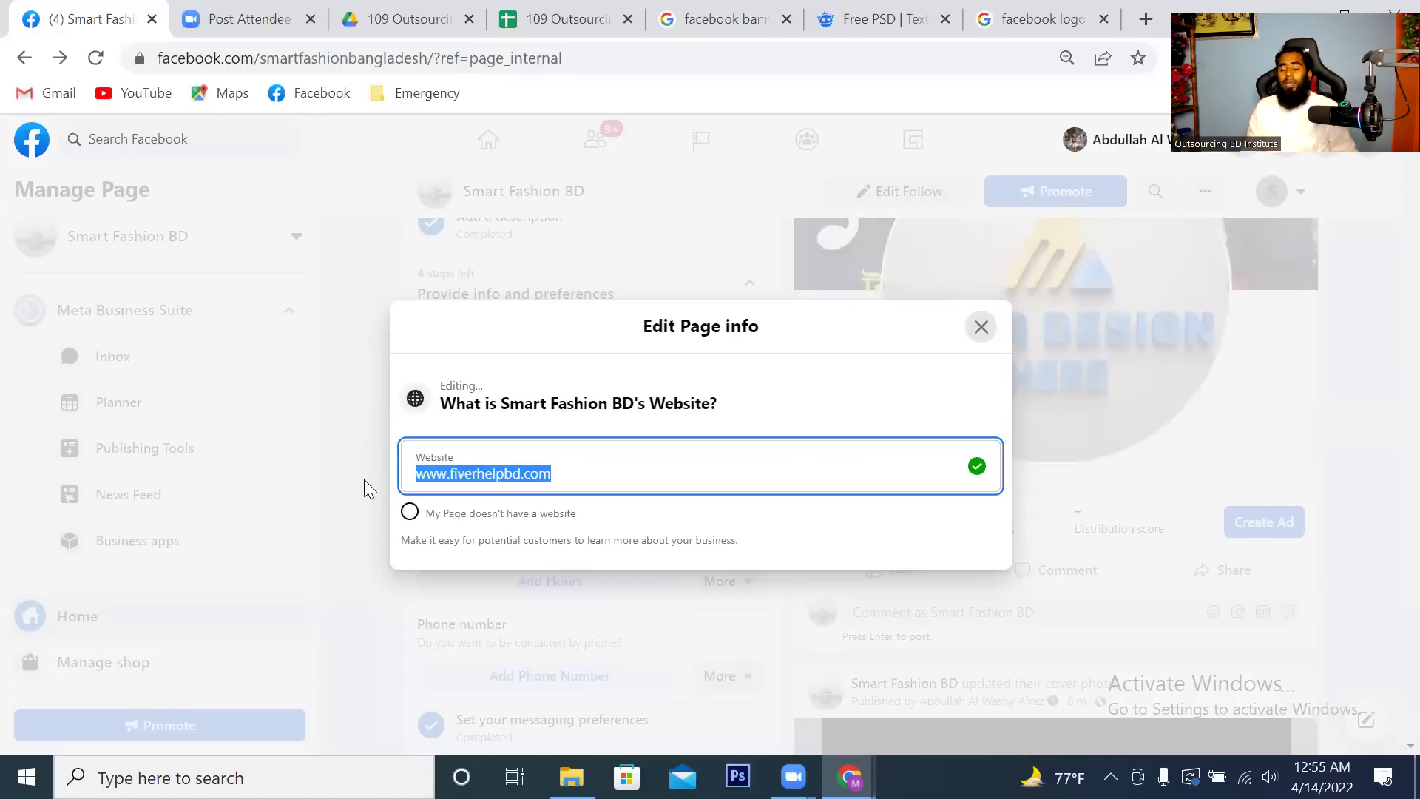
click(575, 477)
drag(587, 477, 363, 477)
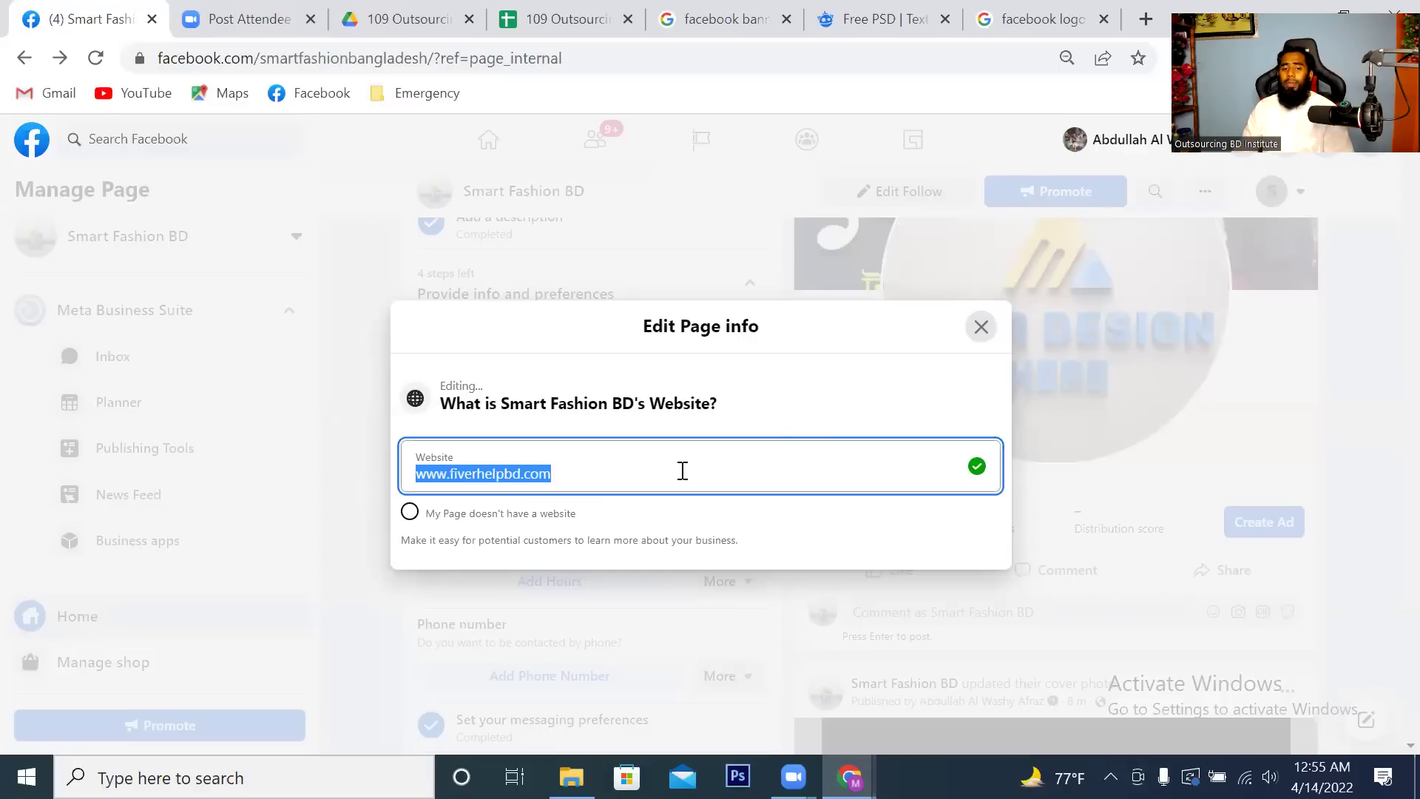
text(www)
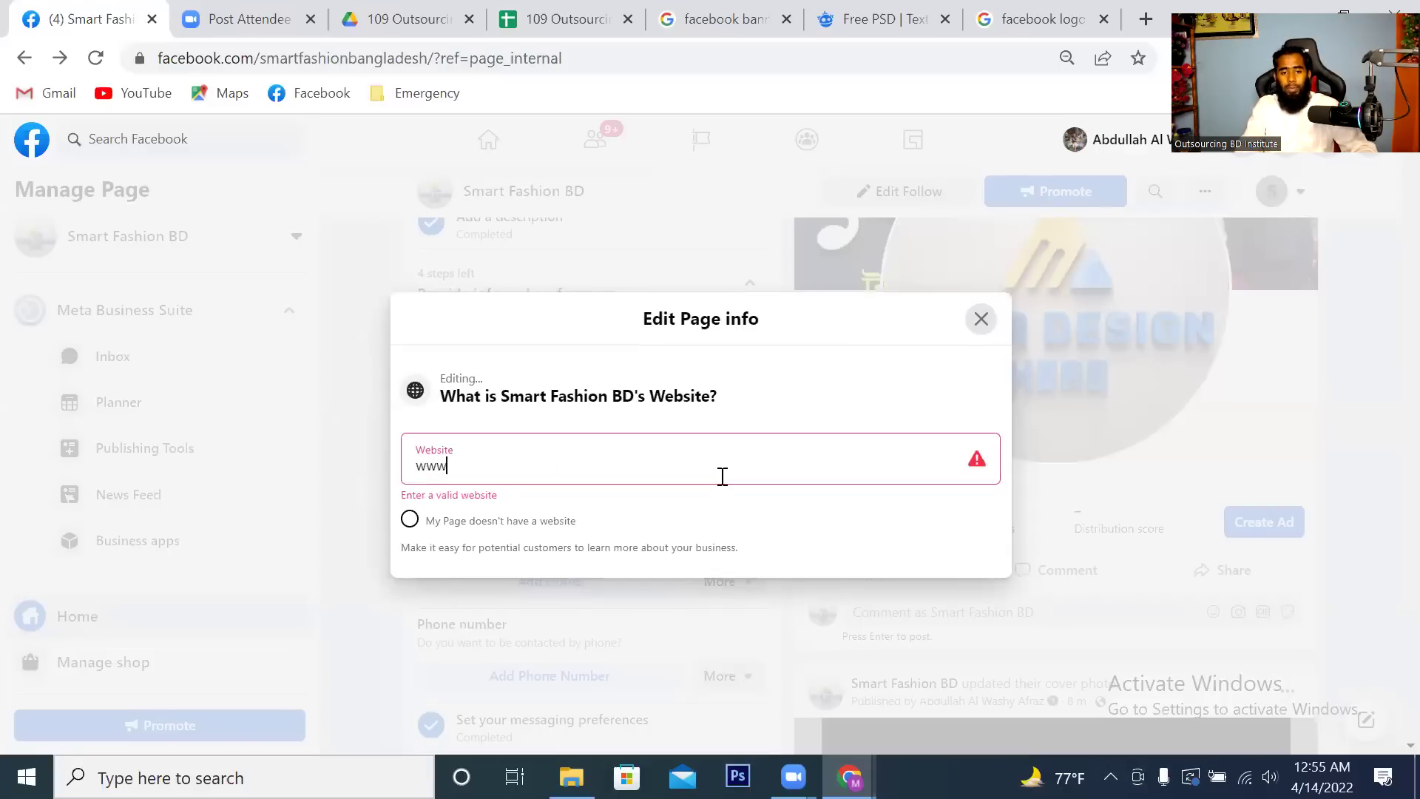
text(.onlineproc)
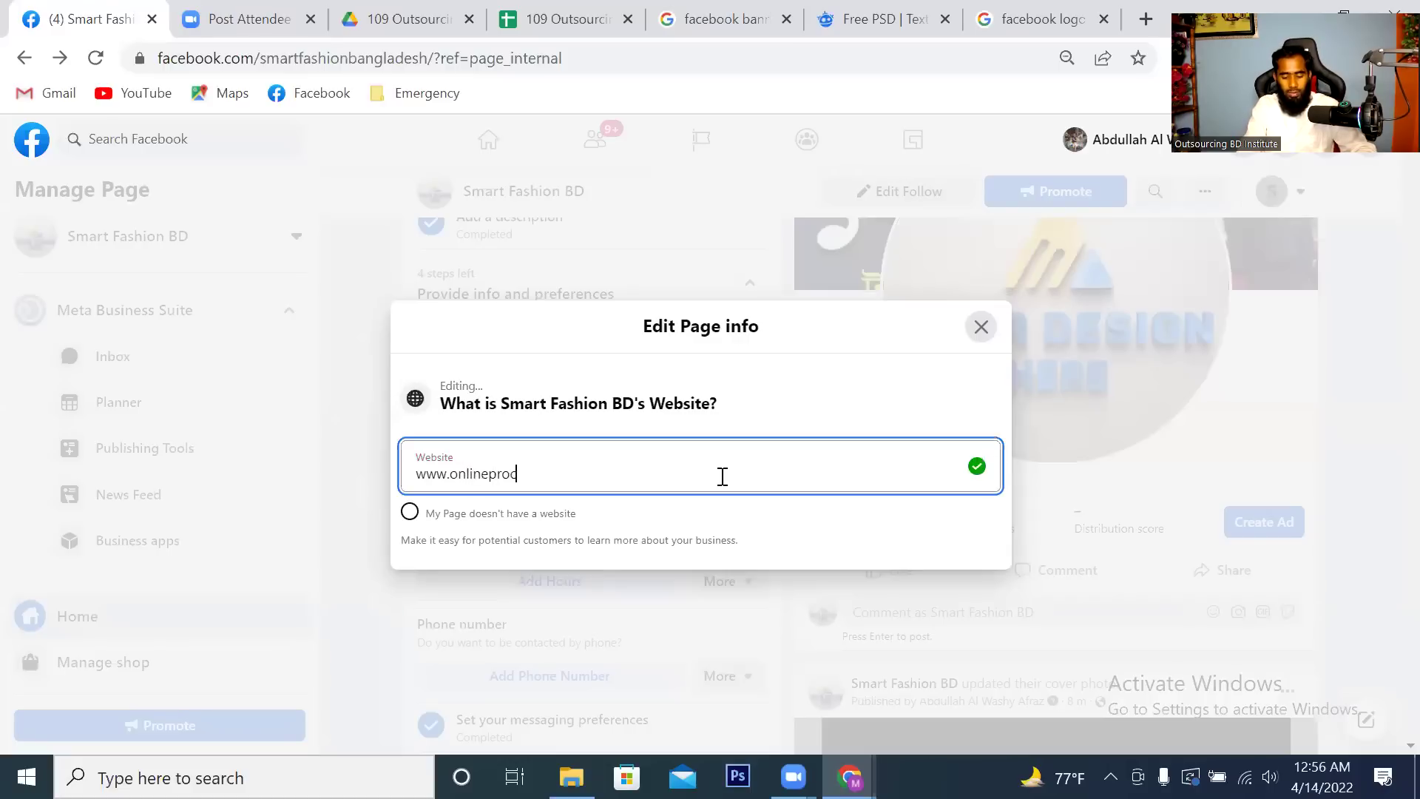
text(ourse.c)
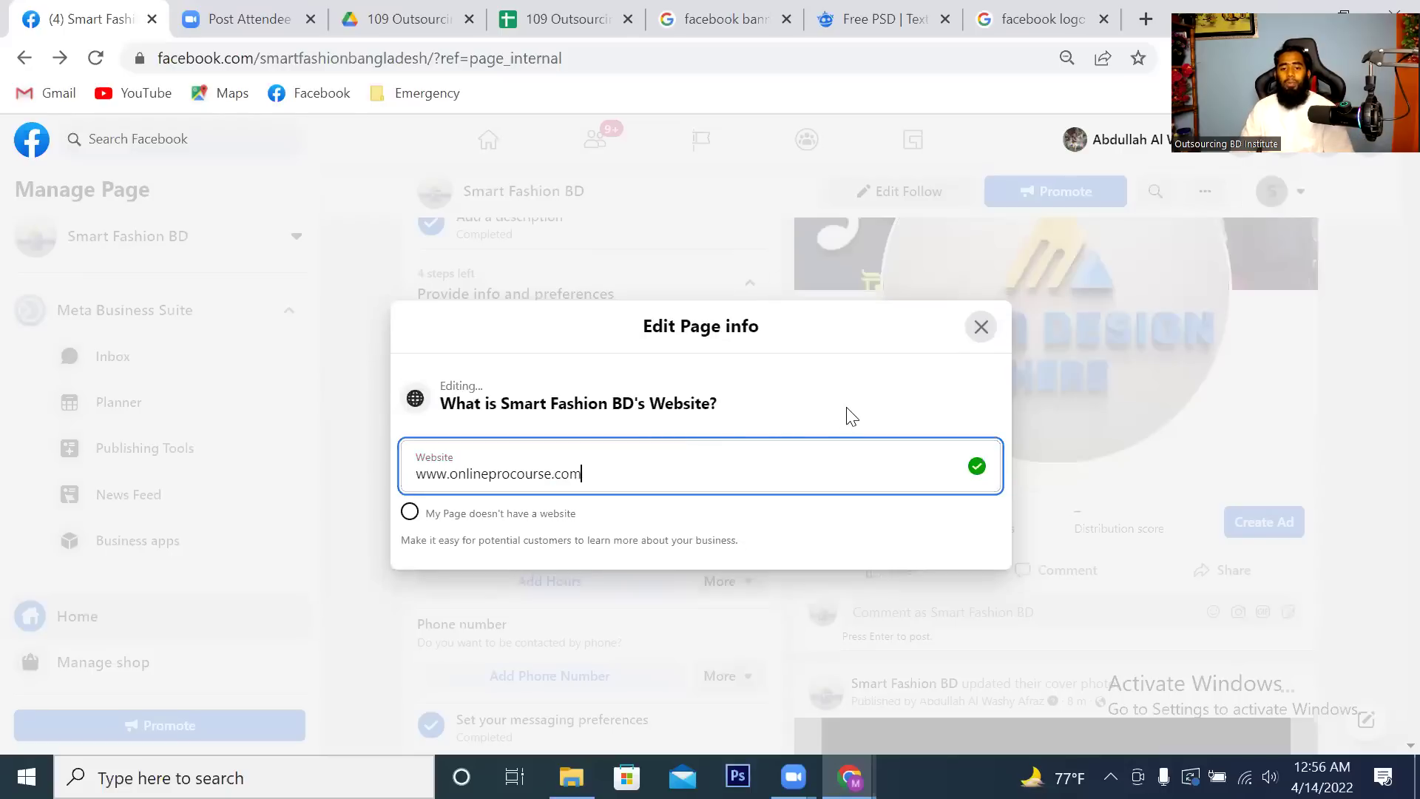
text(om)
click(849, 419)
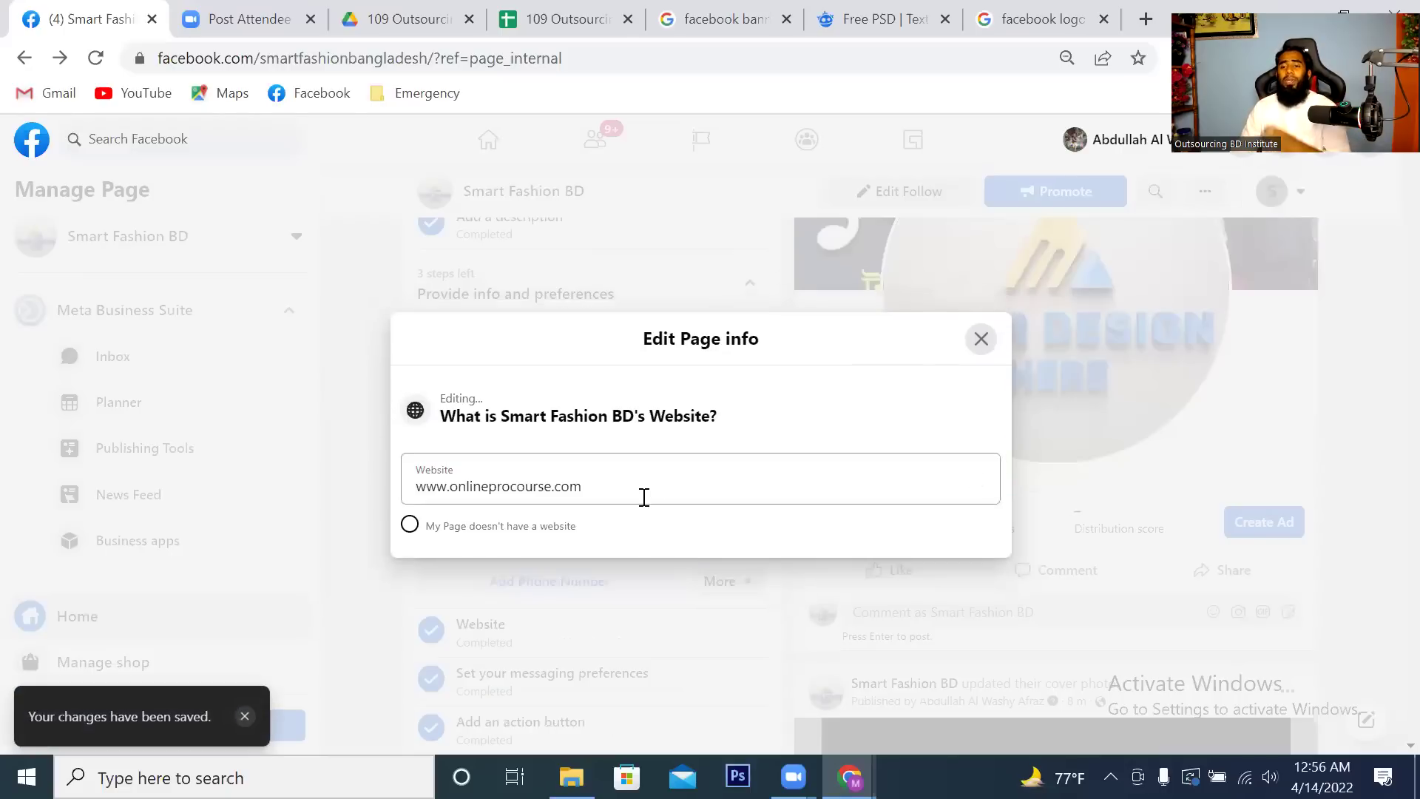
click(977, 347)
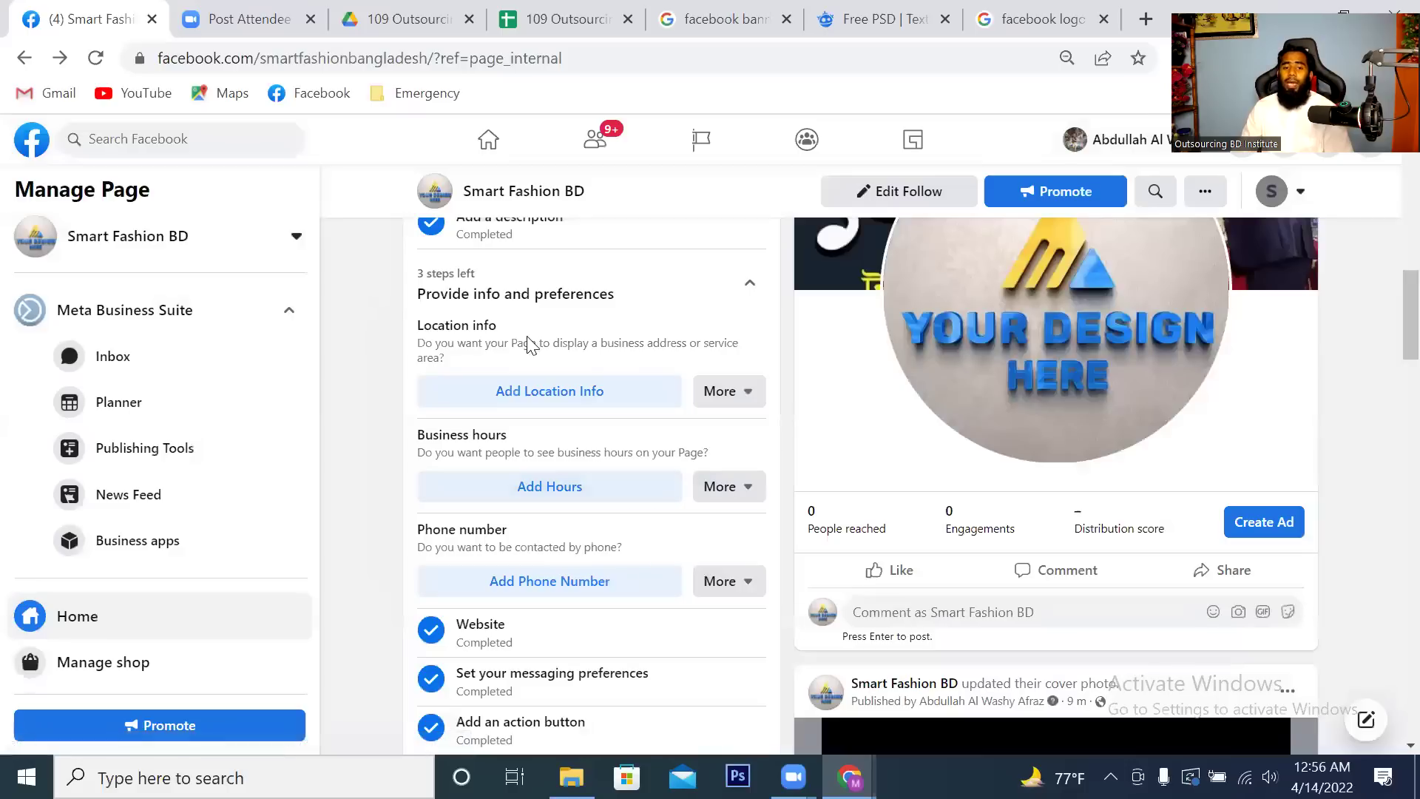
Open the page's location editor and type the street address into the address field.
scroll(536, 392, up, 2)
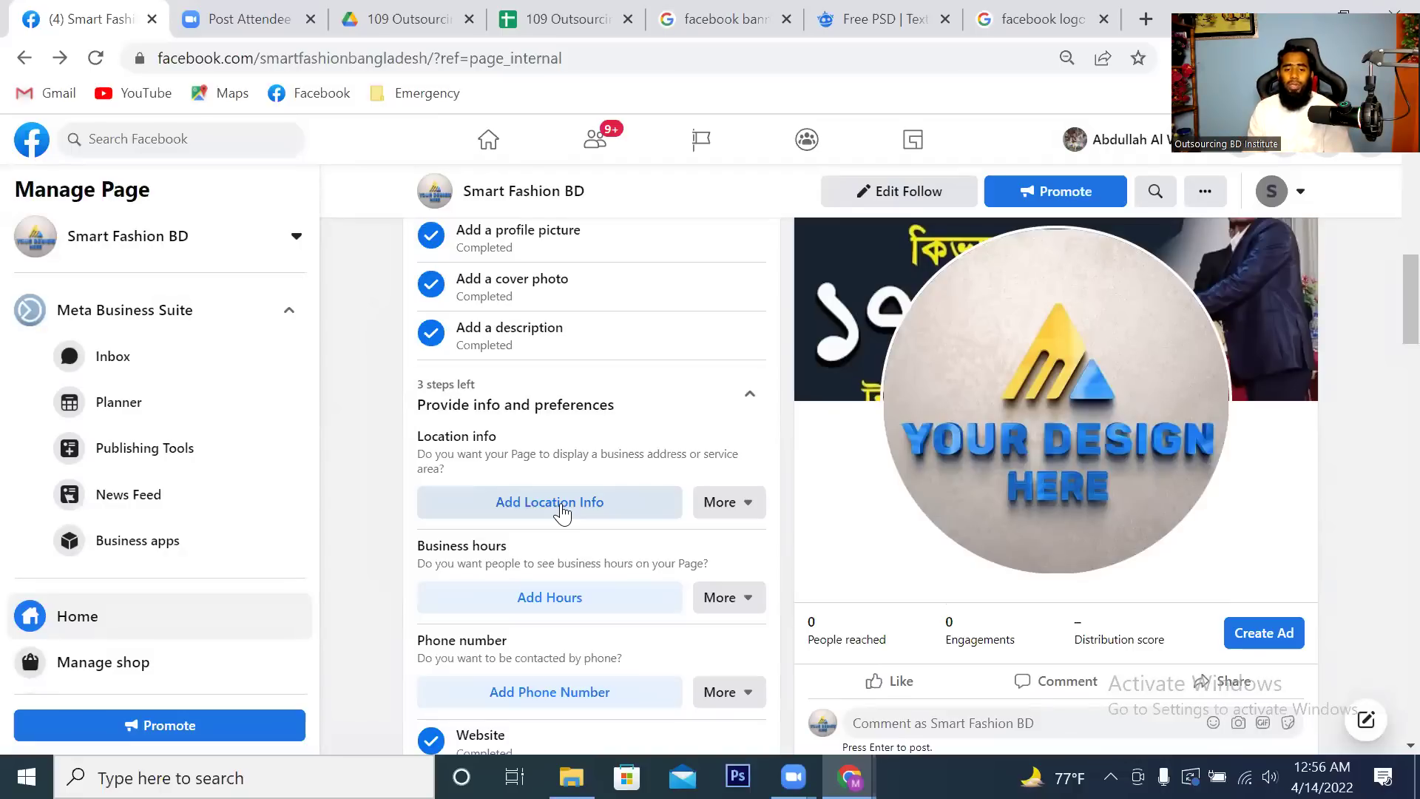
click(506, 505)
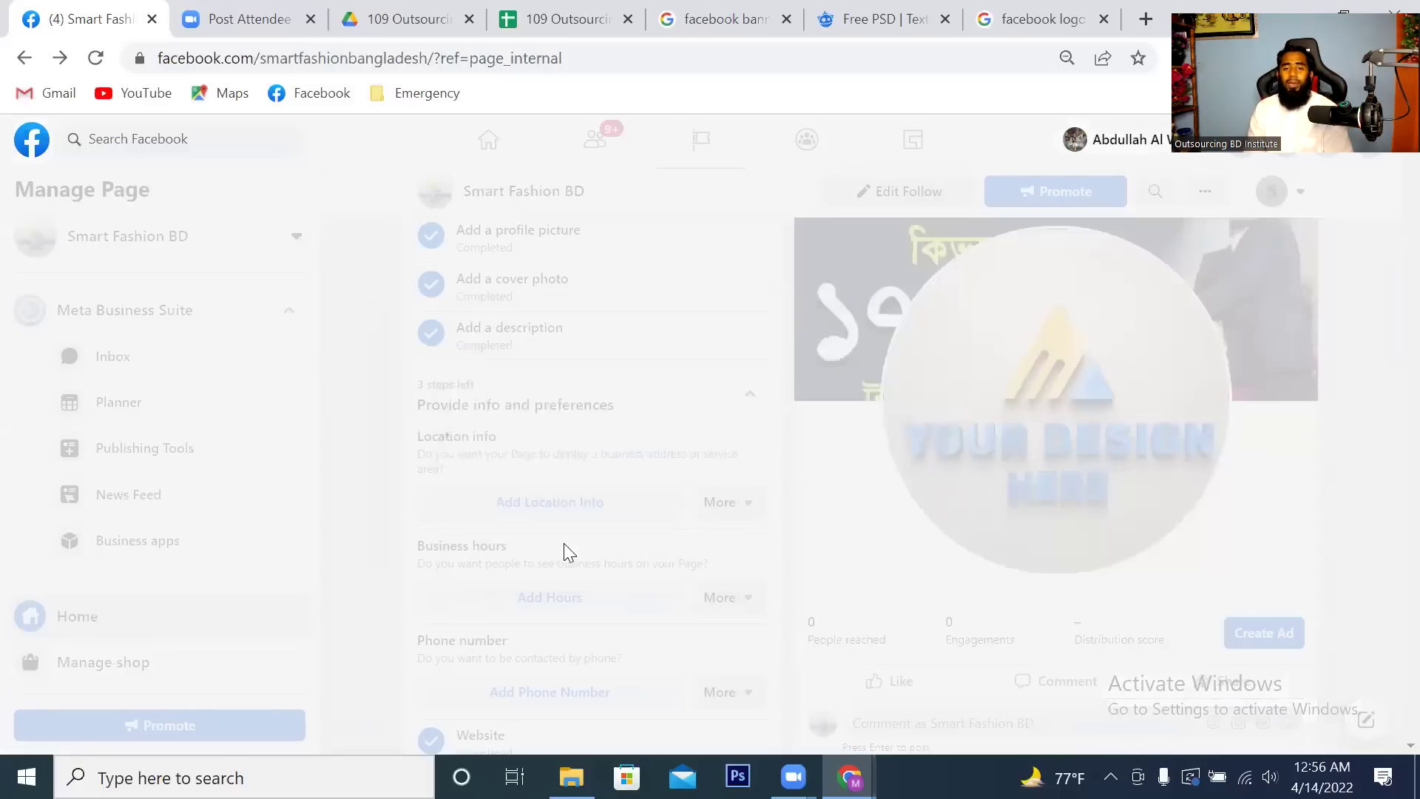
scroll(949, 360, down, 3)
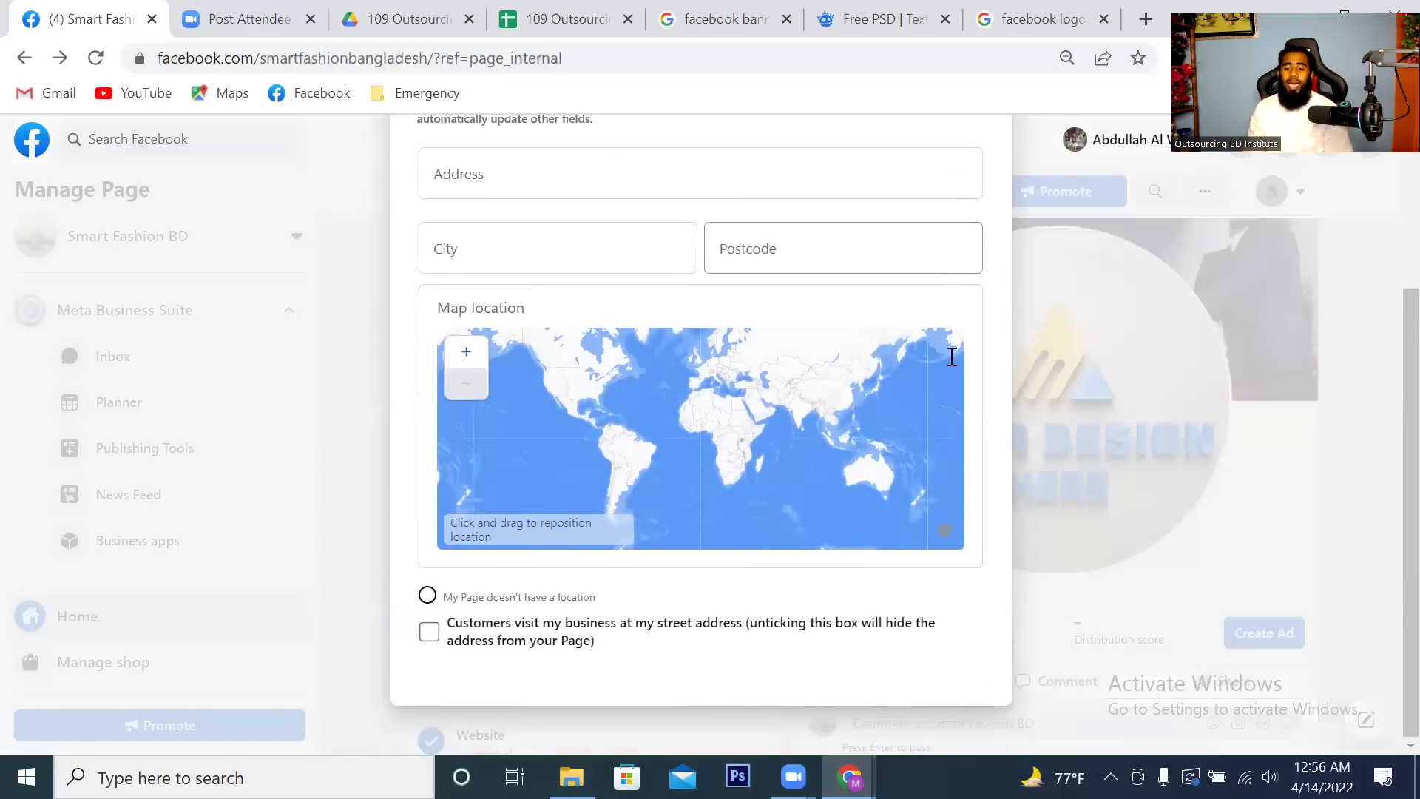
scroll(787, 562, up, 3)
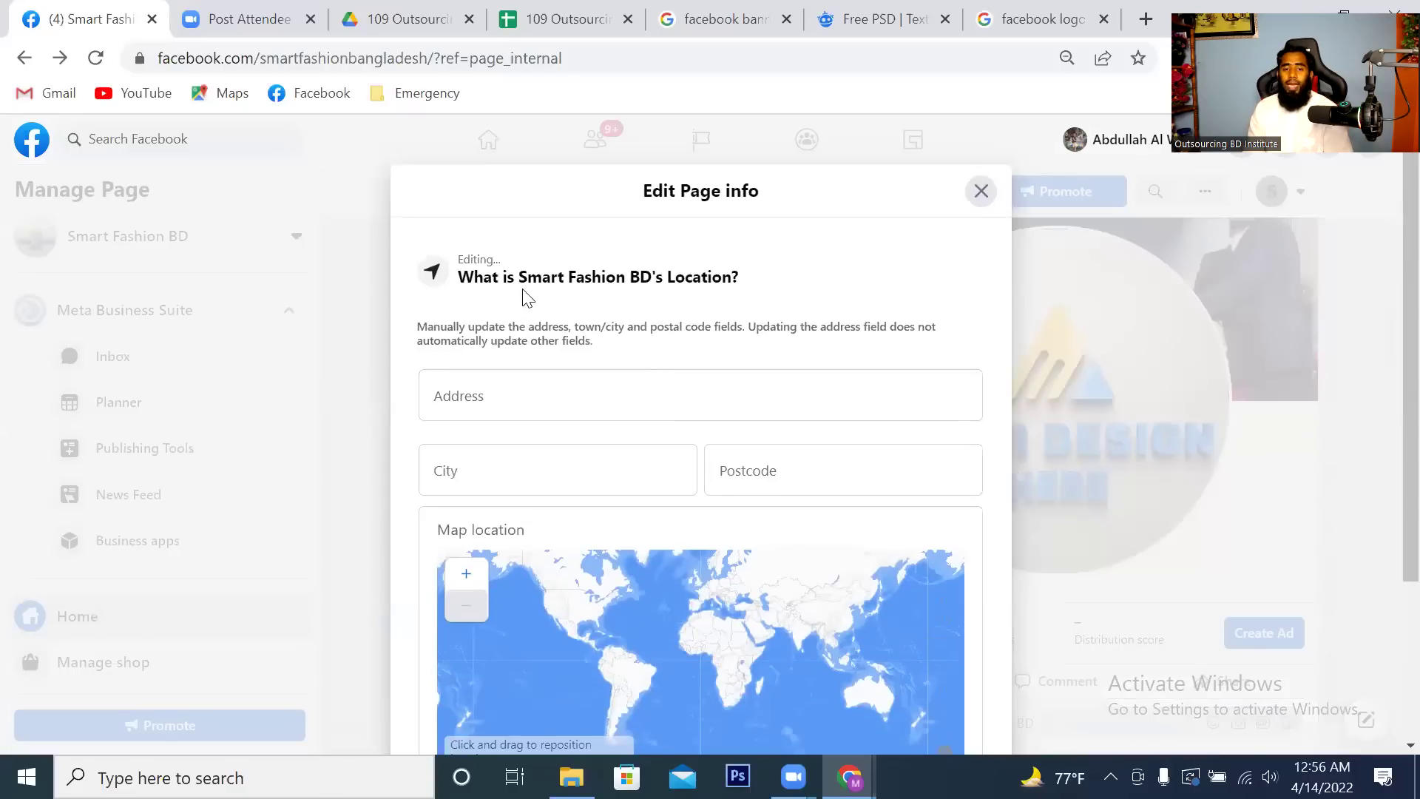
click(465, 392)
click(491, 471)
click(717, 470)
click(614, 473)
click(797, 470)
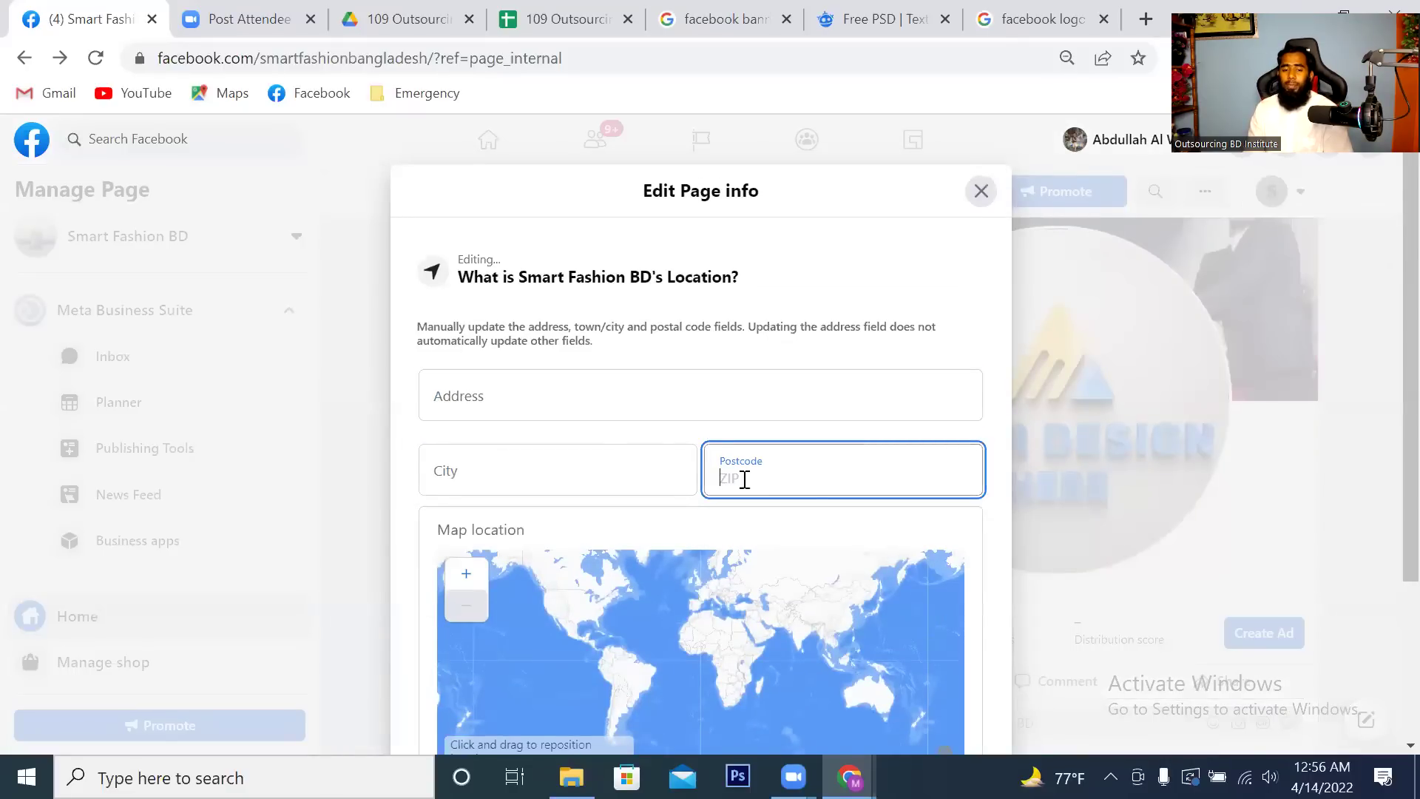
click(545, 401)
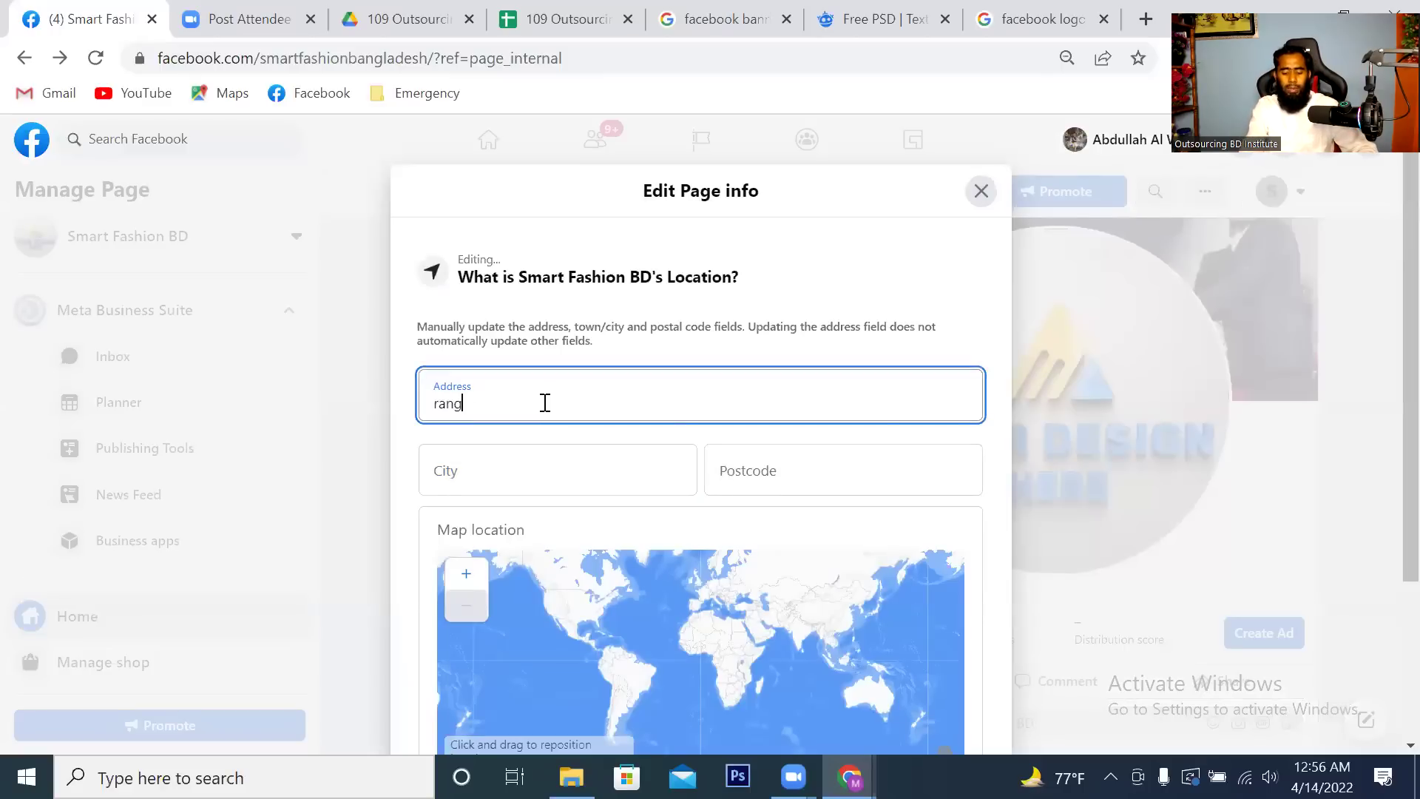
text(rangpur)
double_click(460, 404)
text(R)
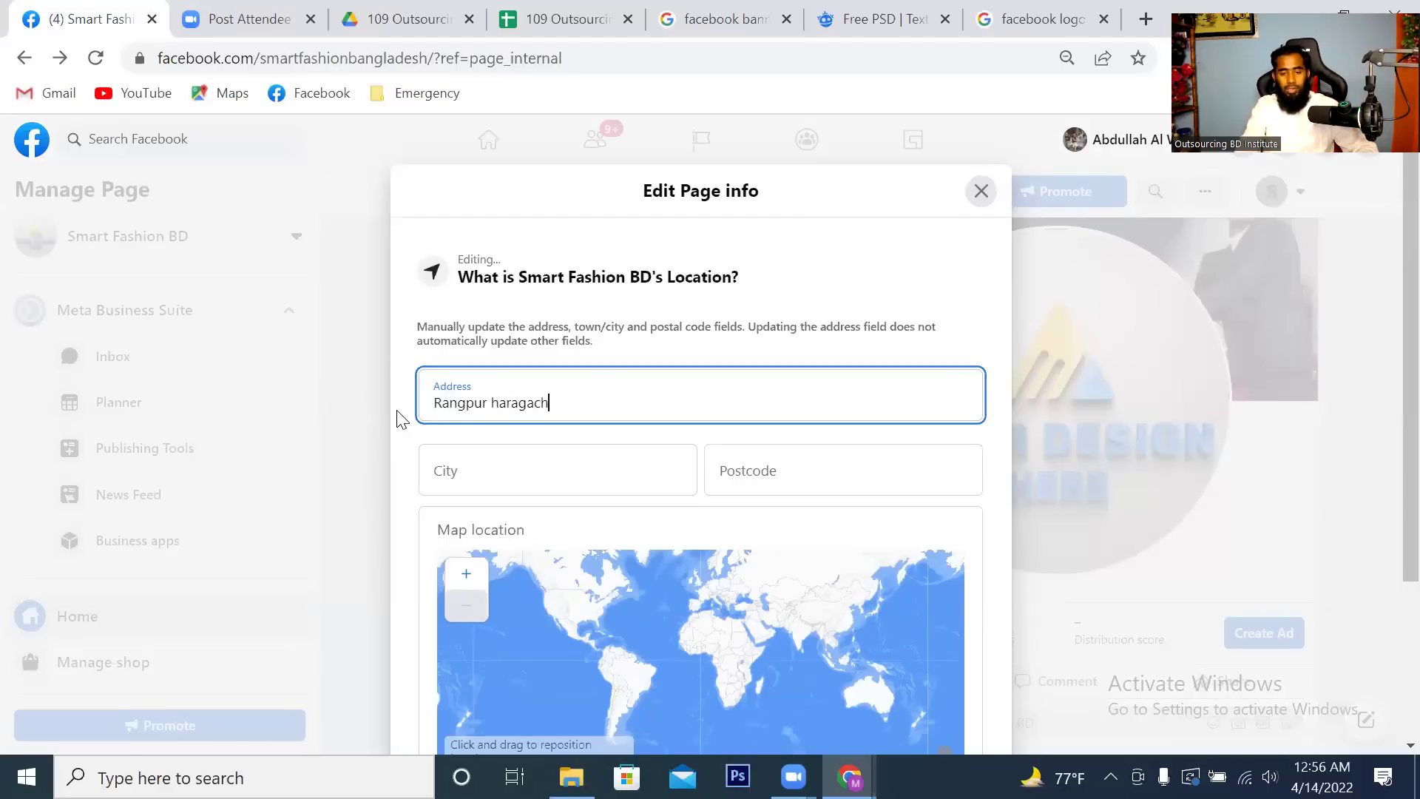
Set the city to Rangpur, Rangpur Division, Bangladesh from the suggestions.
click(533, 468)
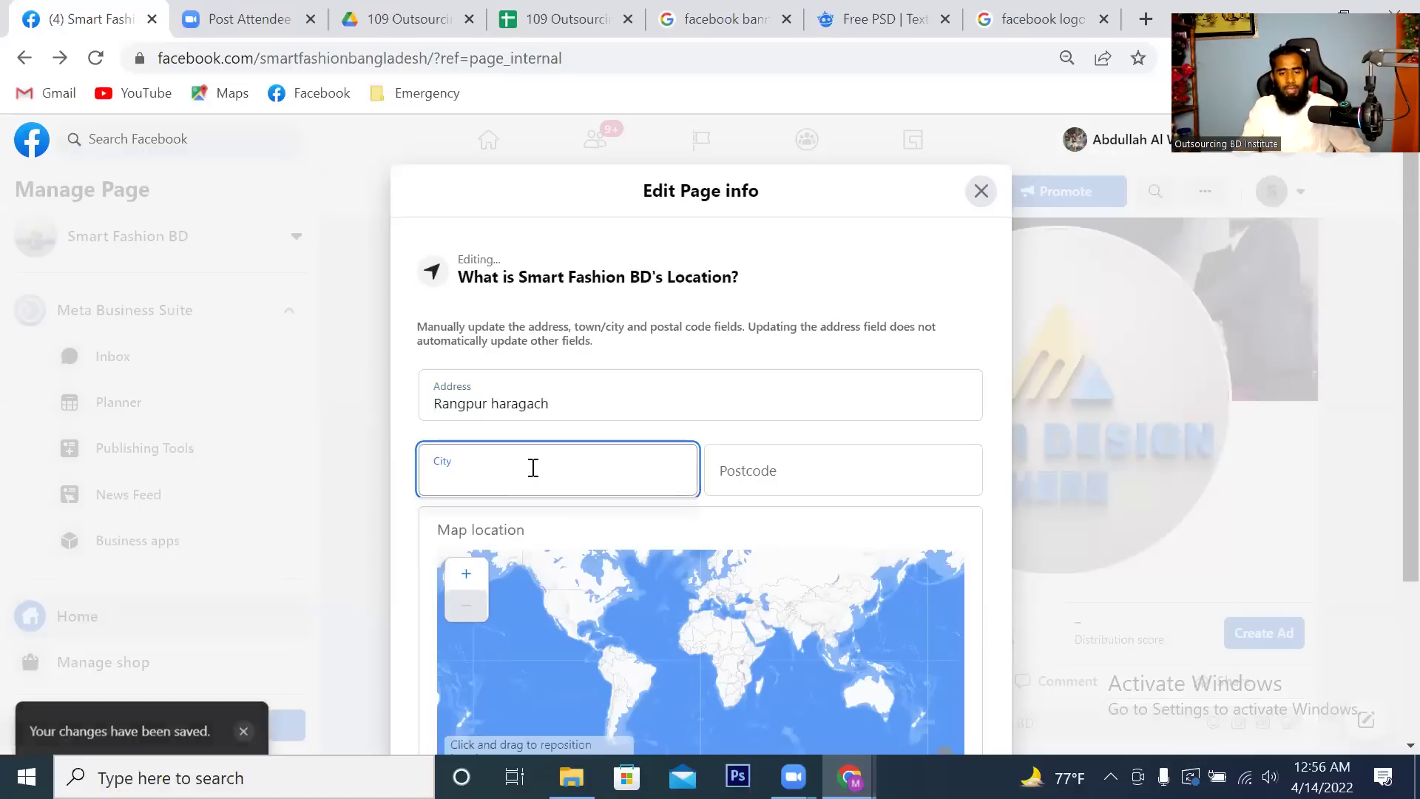
text(Rangp)
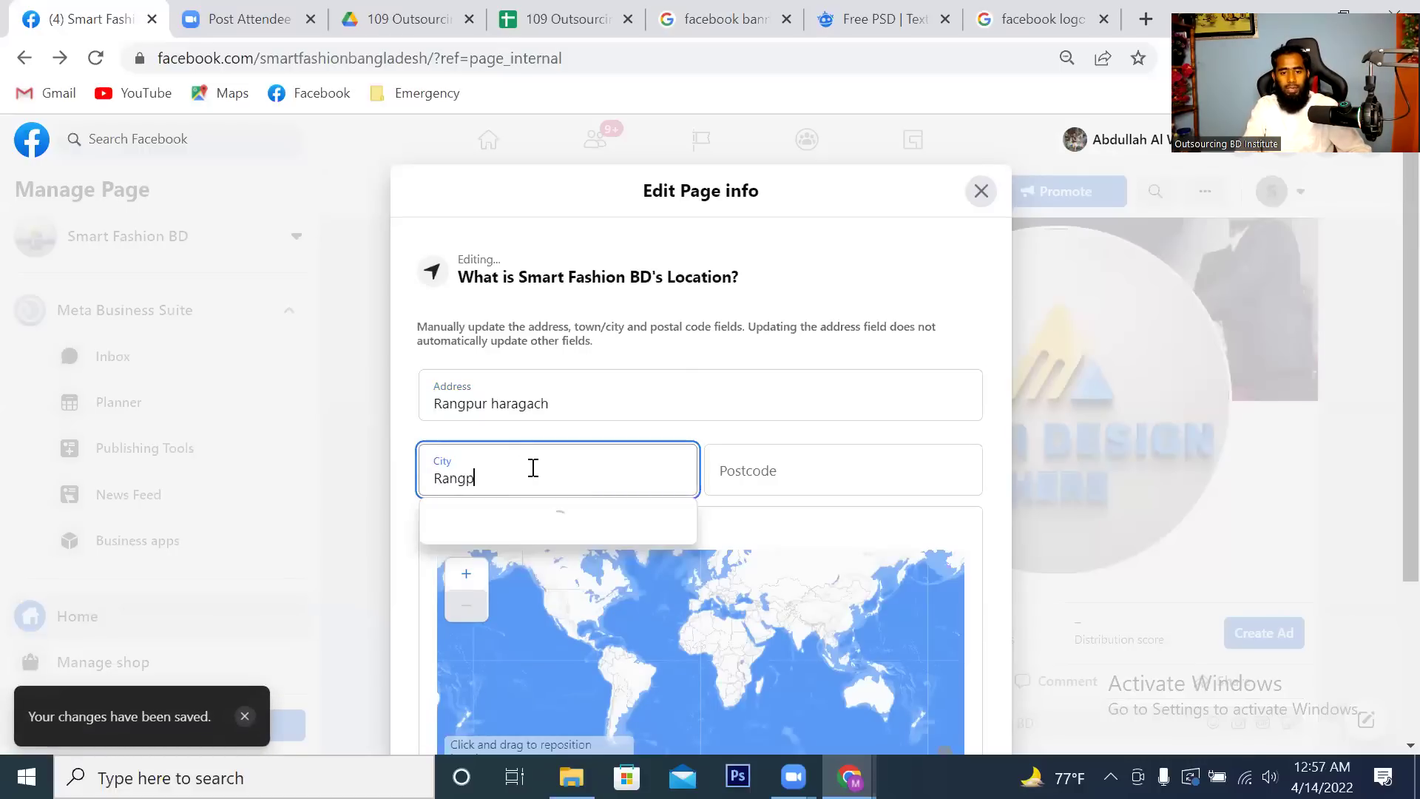
click(516, 534)
click(790, 475)
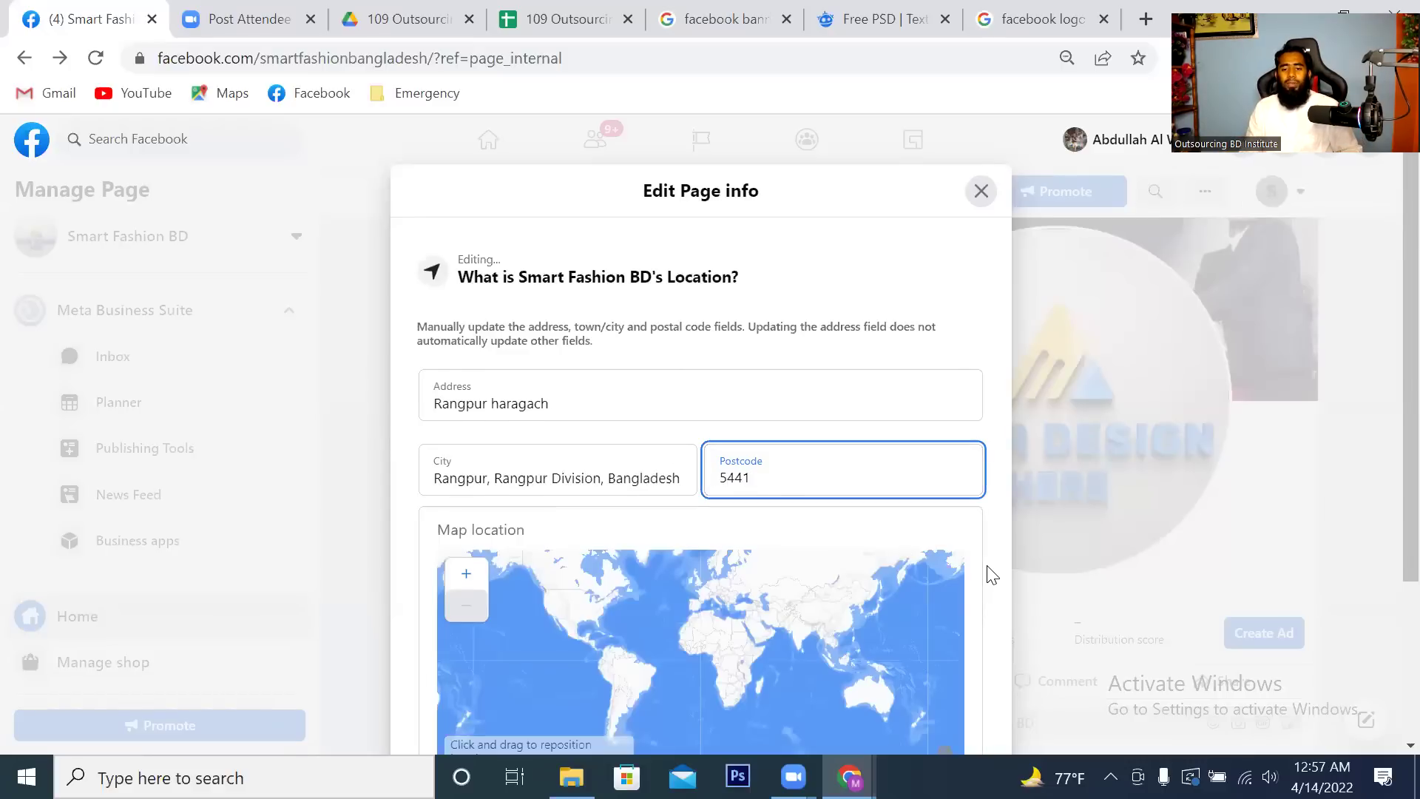
scroll(993, 576, down, 3)
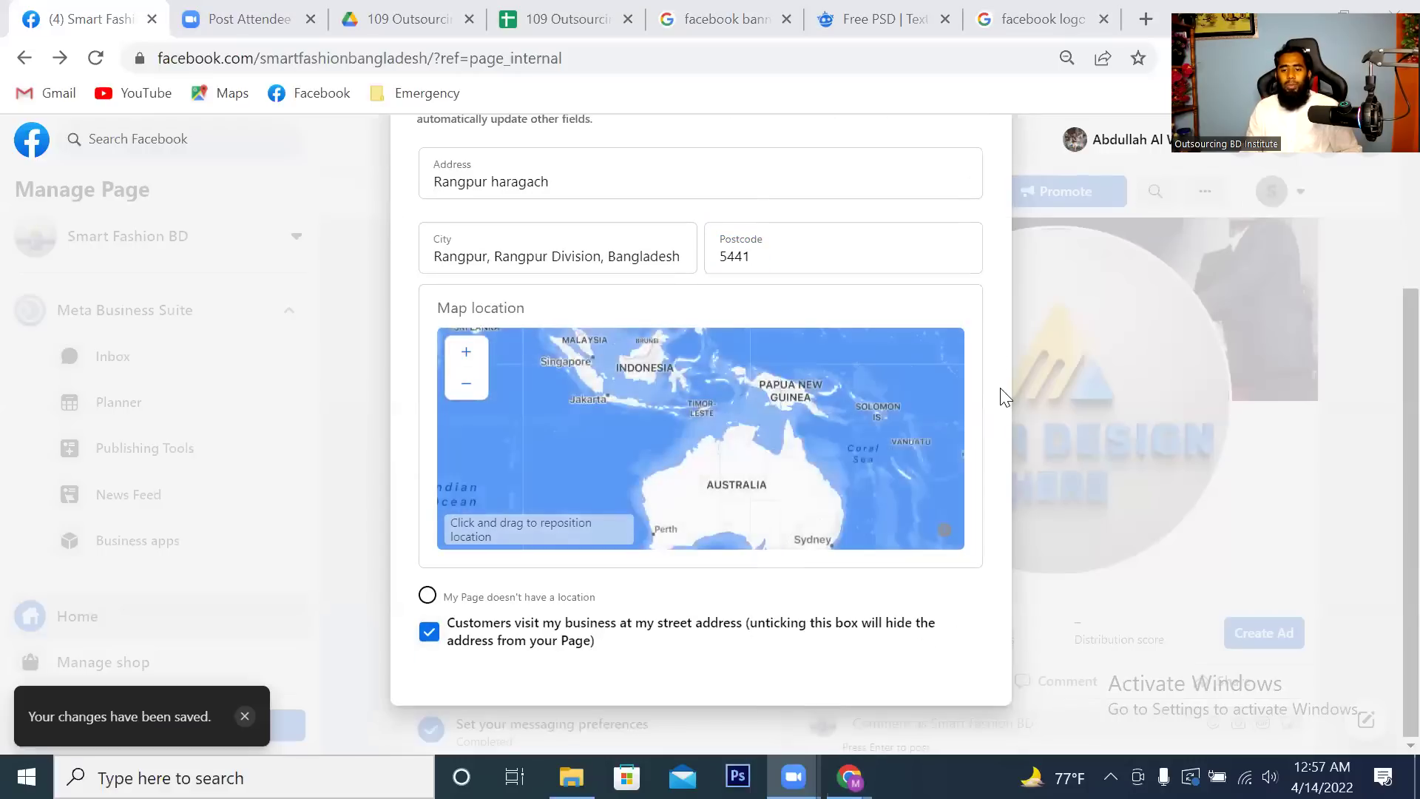
scroll(1104, 345, up, 3)
Close the location editor and bring up the Business hours editor from the checklist.
click(980, 193)
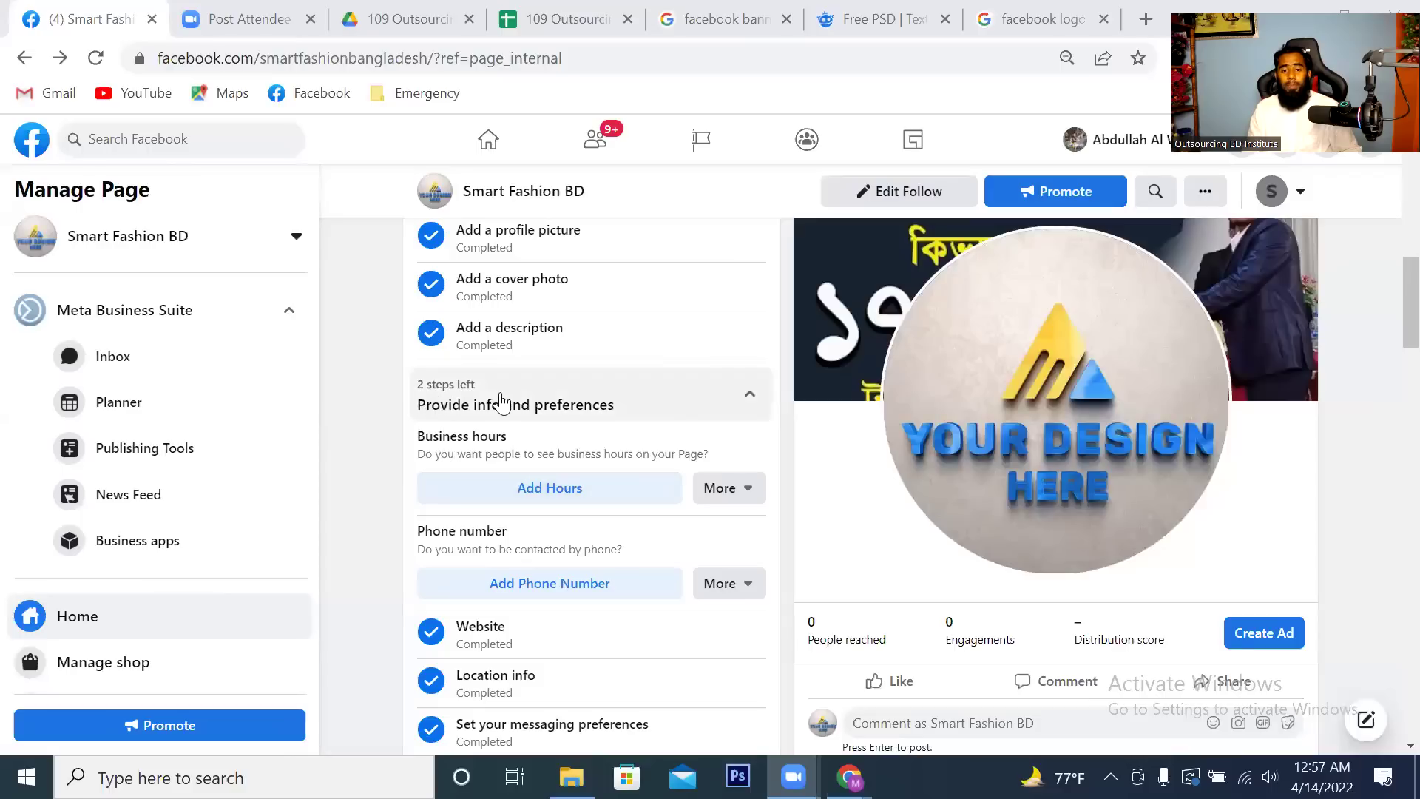
click(531, 492)
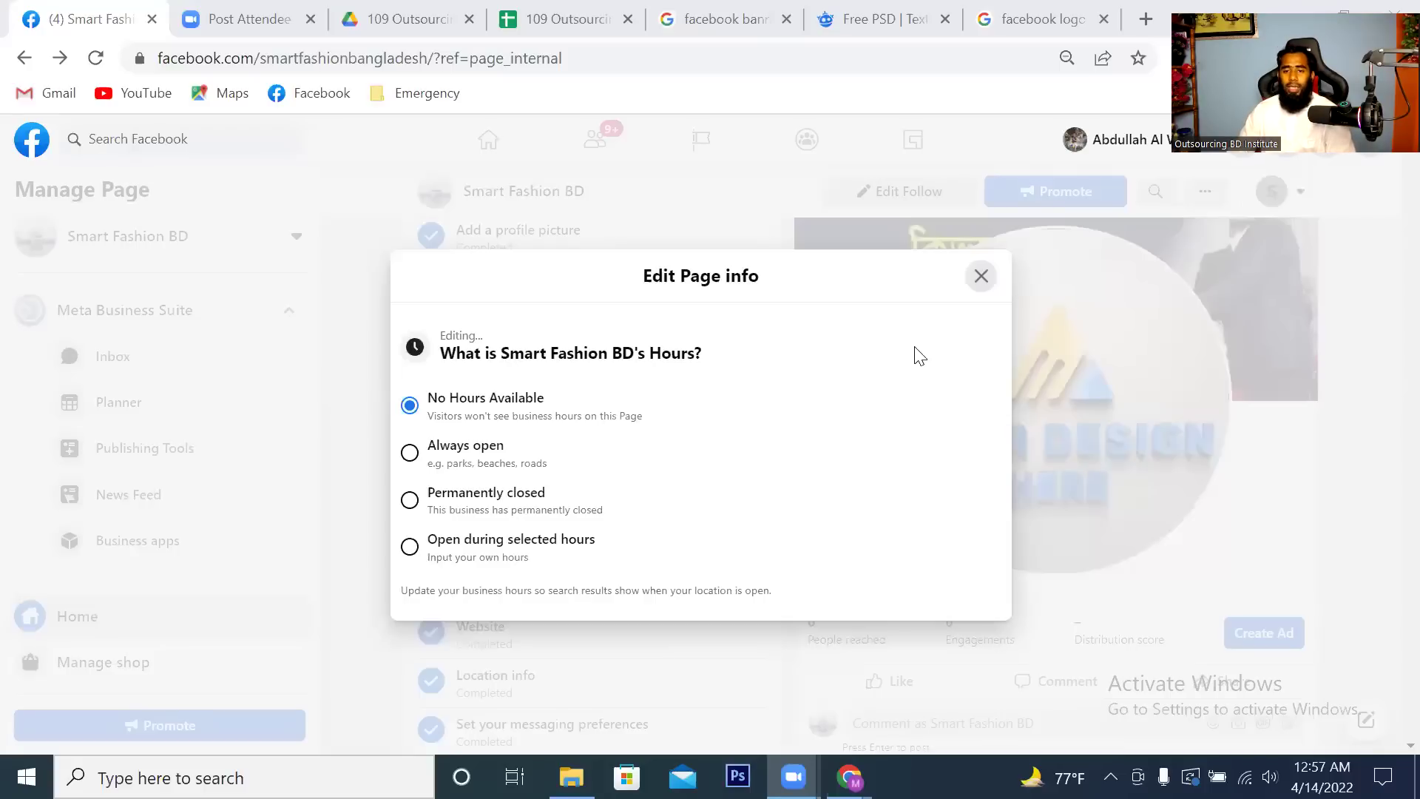
Reopen the business hours editor and choose 'Open during selected hours'.
click(981, 276)
click(598, 492)
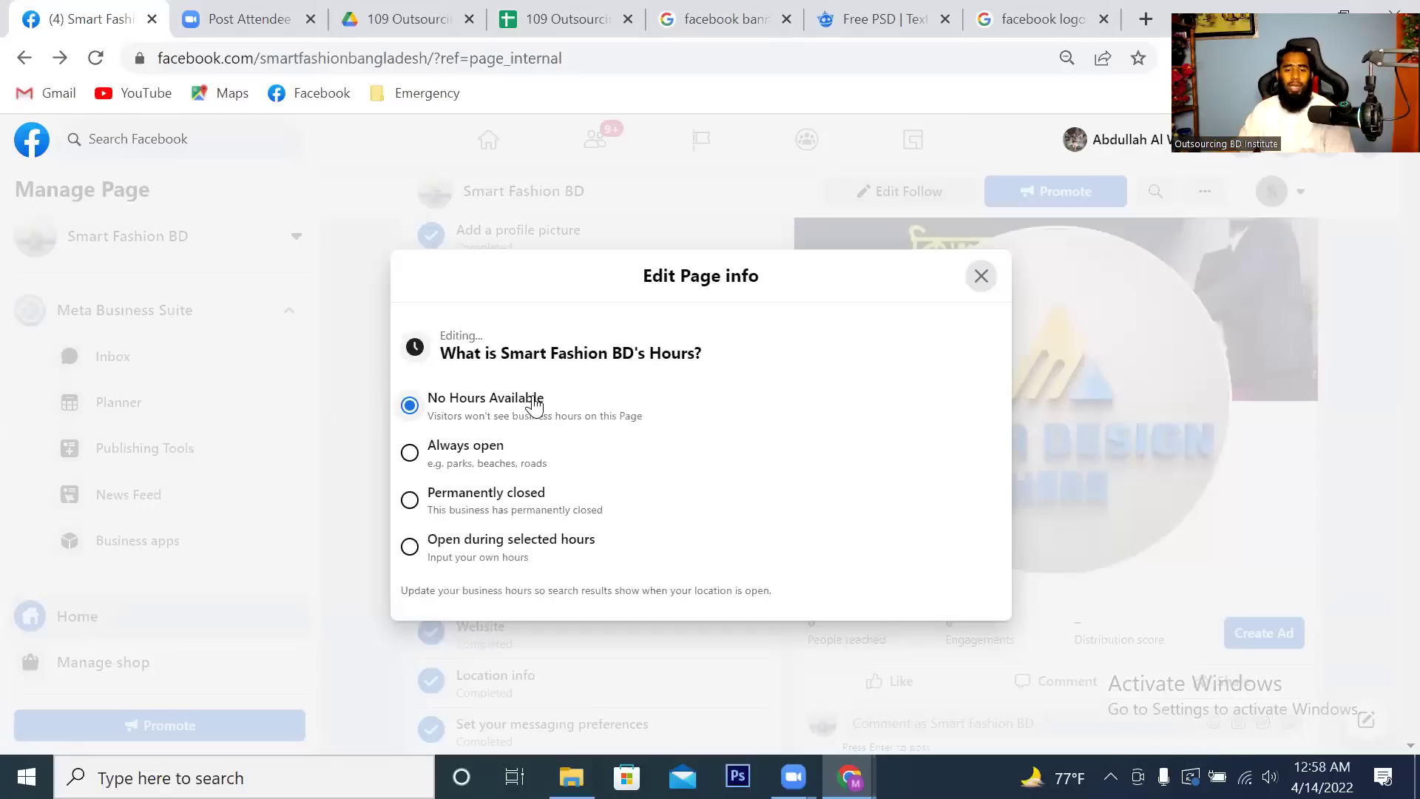
click(456, 449)
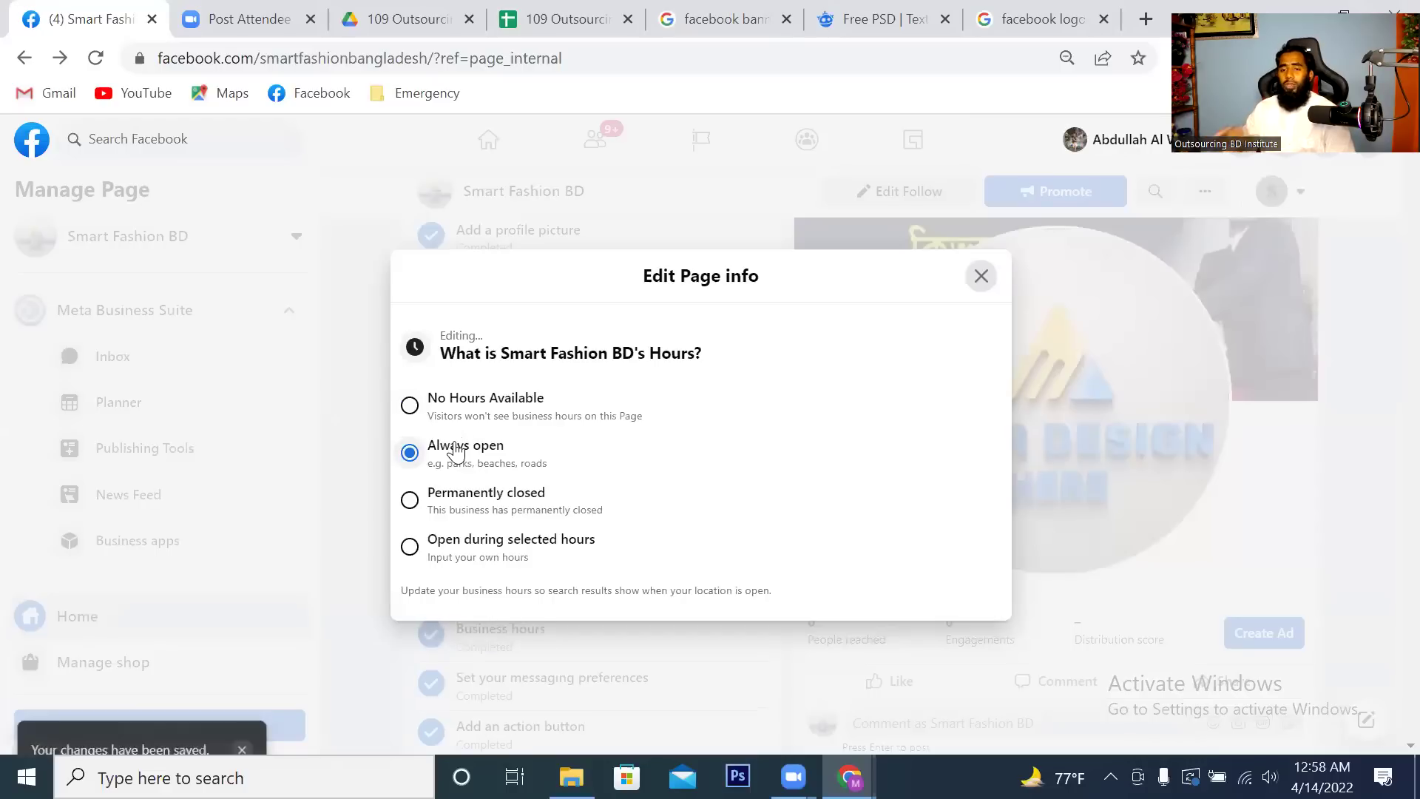
click(470, 494)
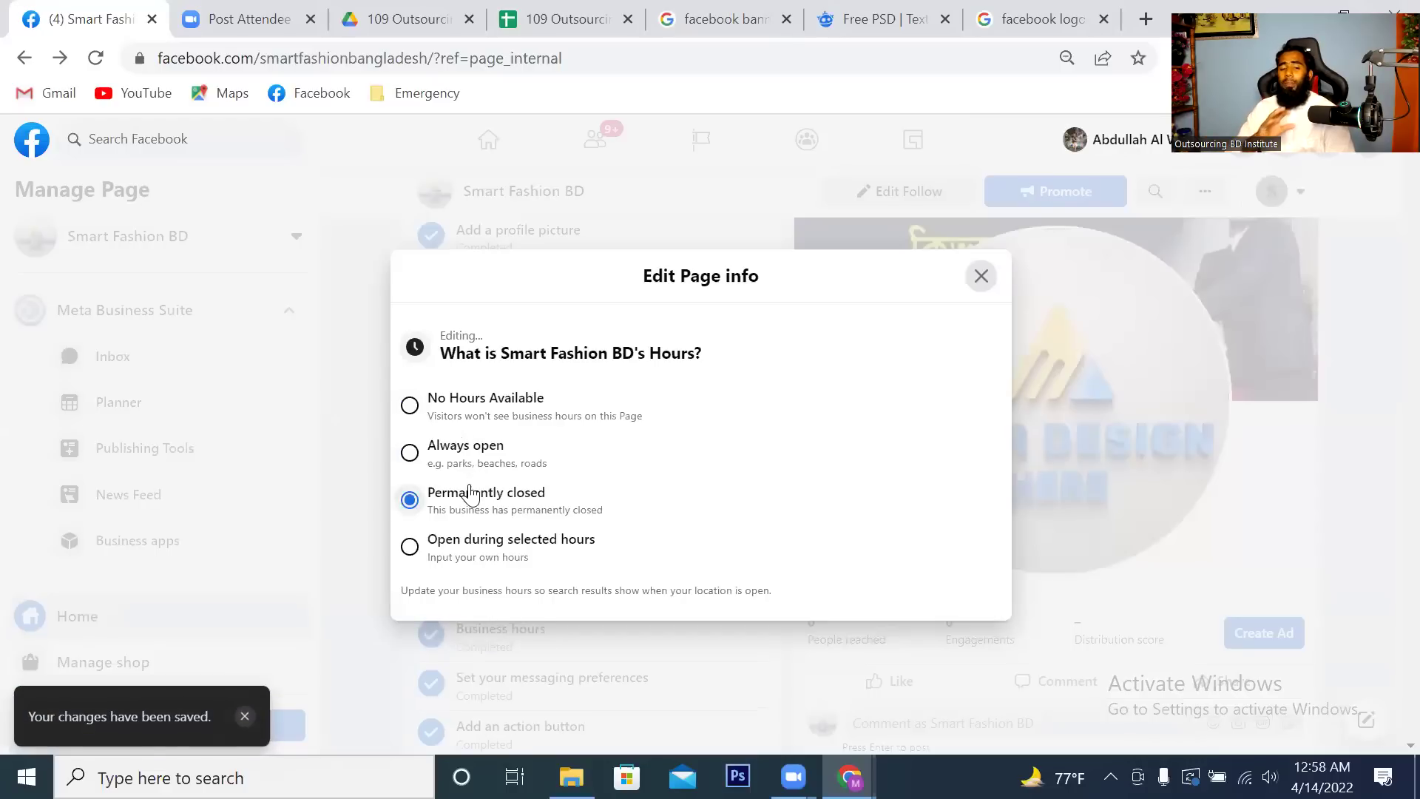
click(469, 549)
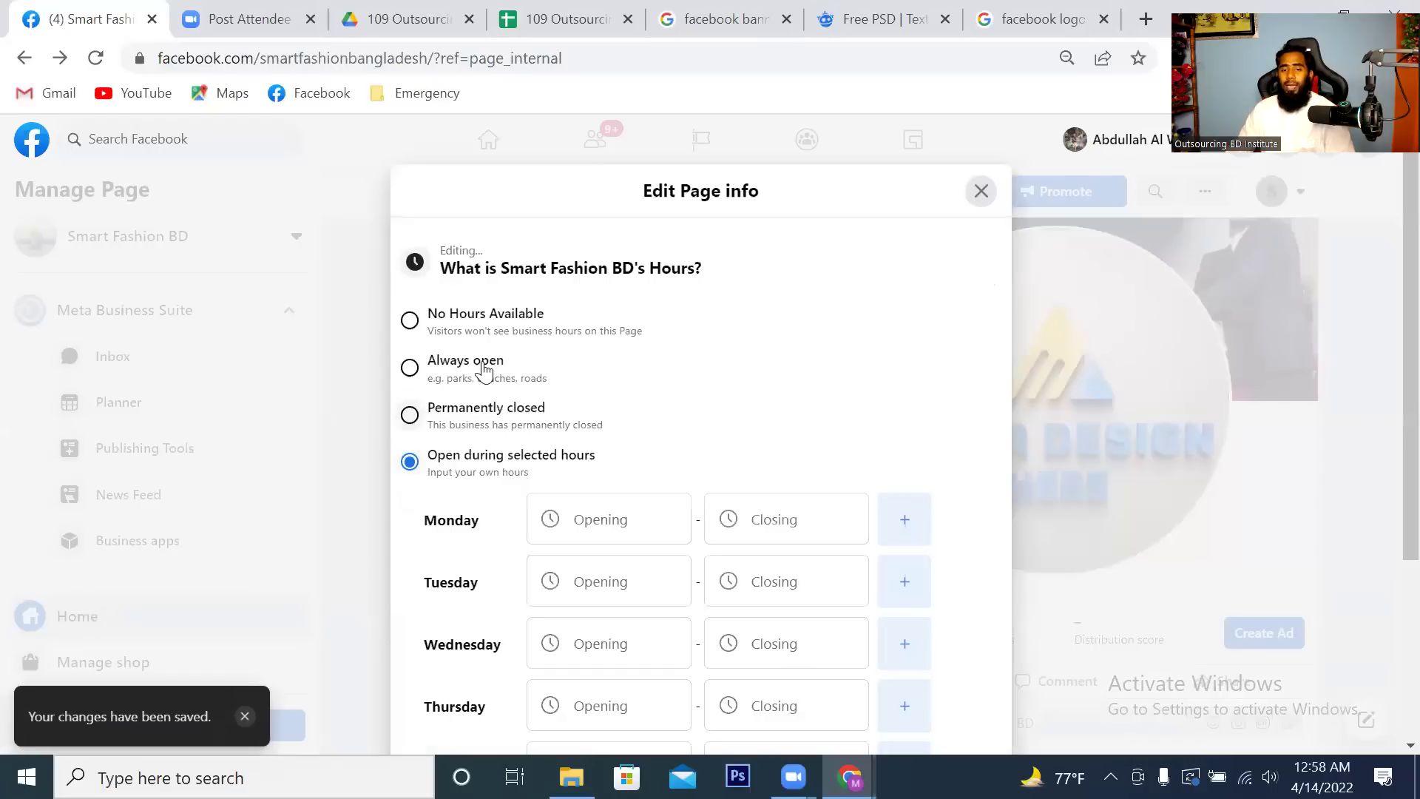
scroll(635, 436, down, 3)
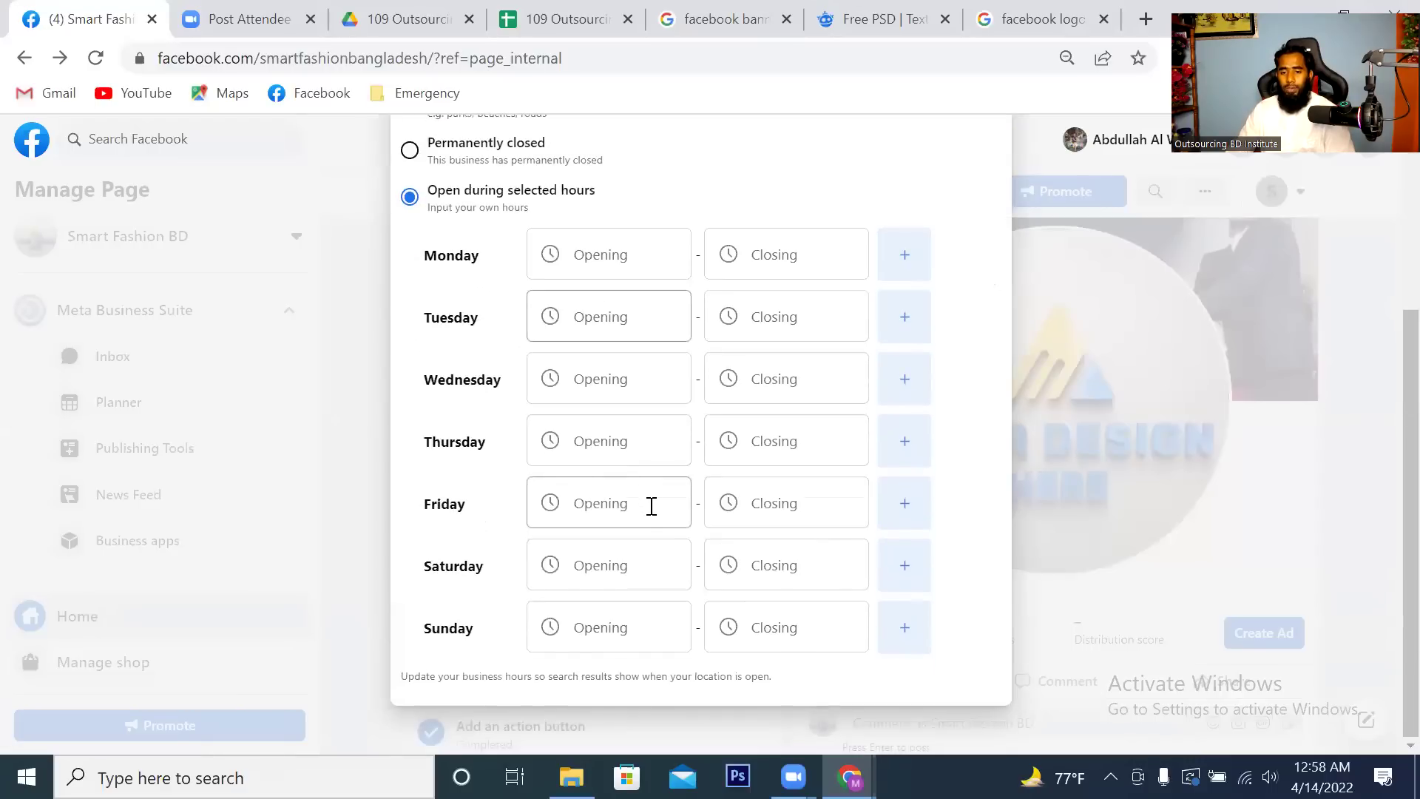
scroll(651, 506, up, 5)
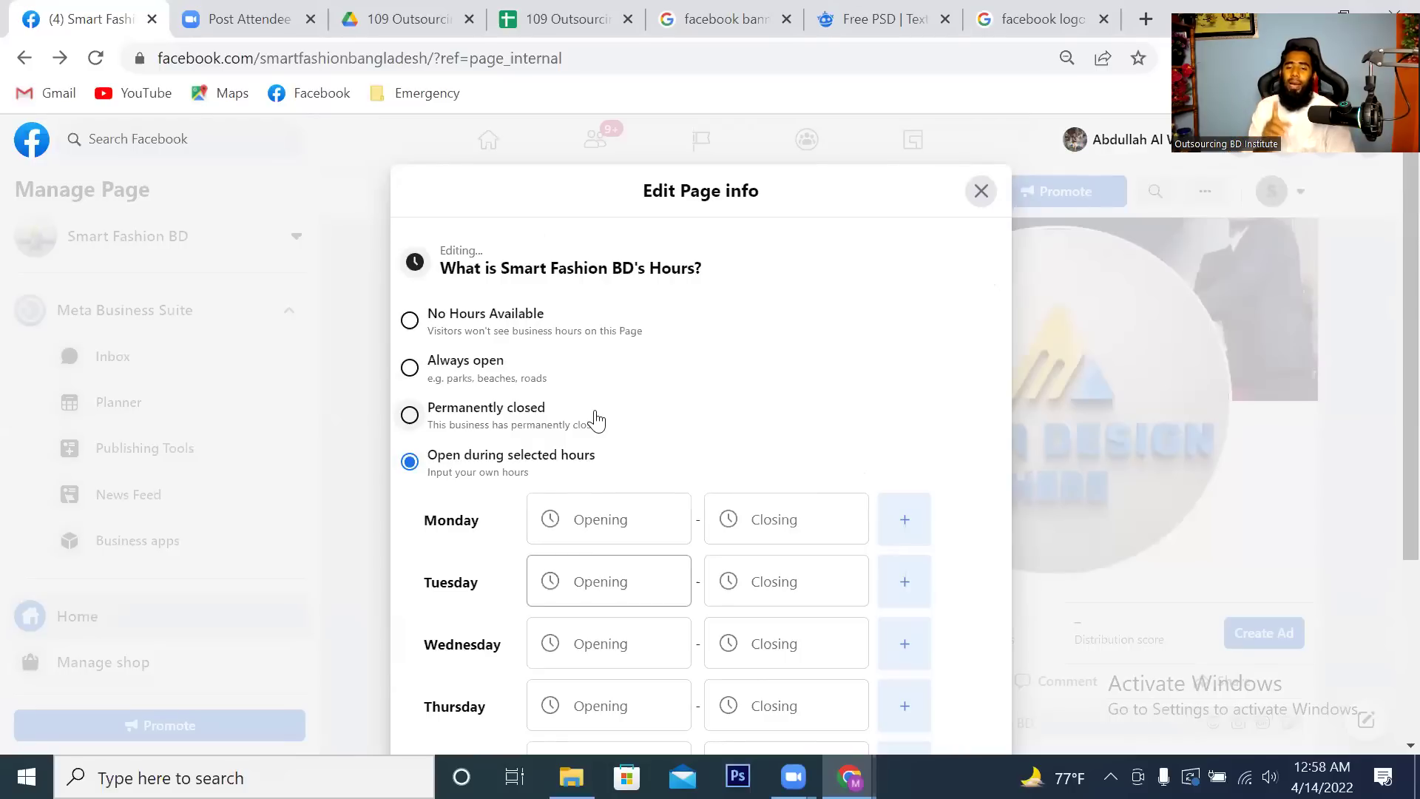
scroll(559, 365, down, 3)
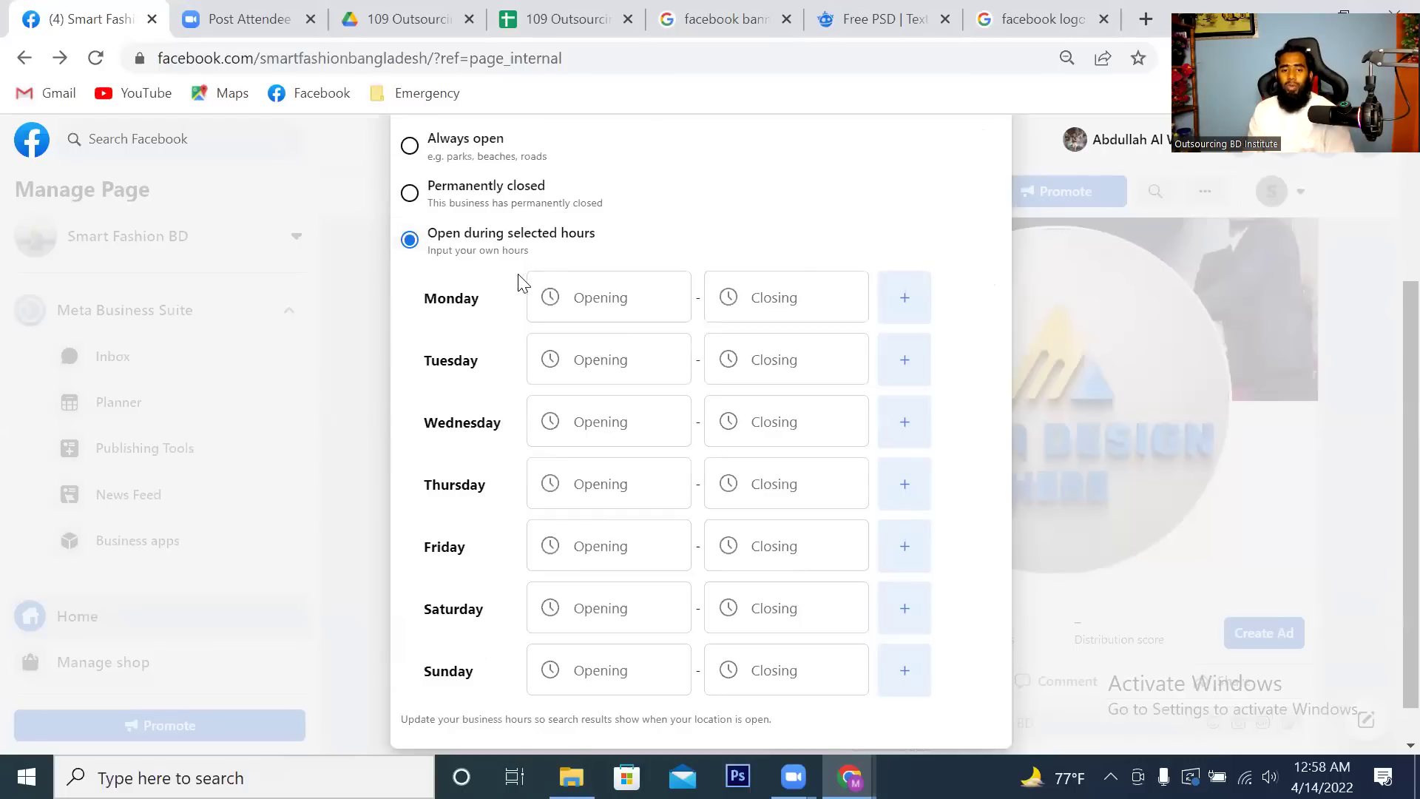
Set Monday's hours to 02:00–05:30.
click(637, 303)
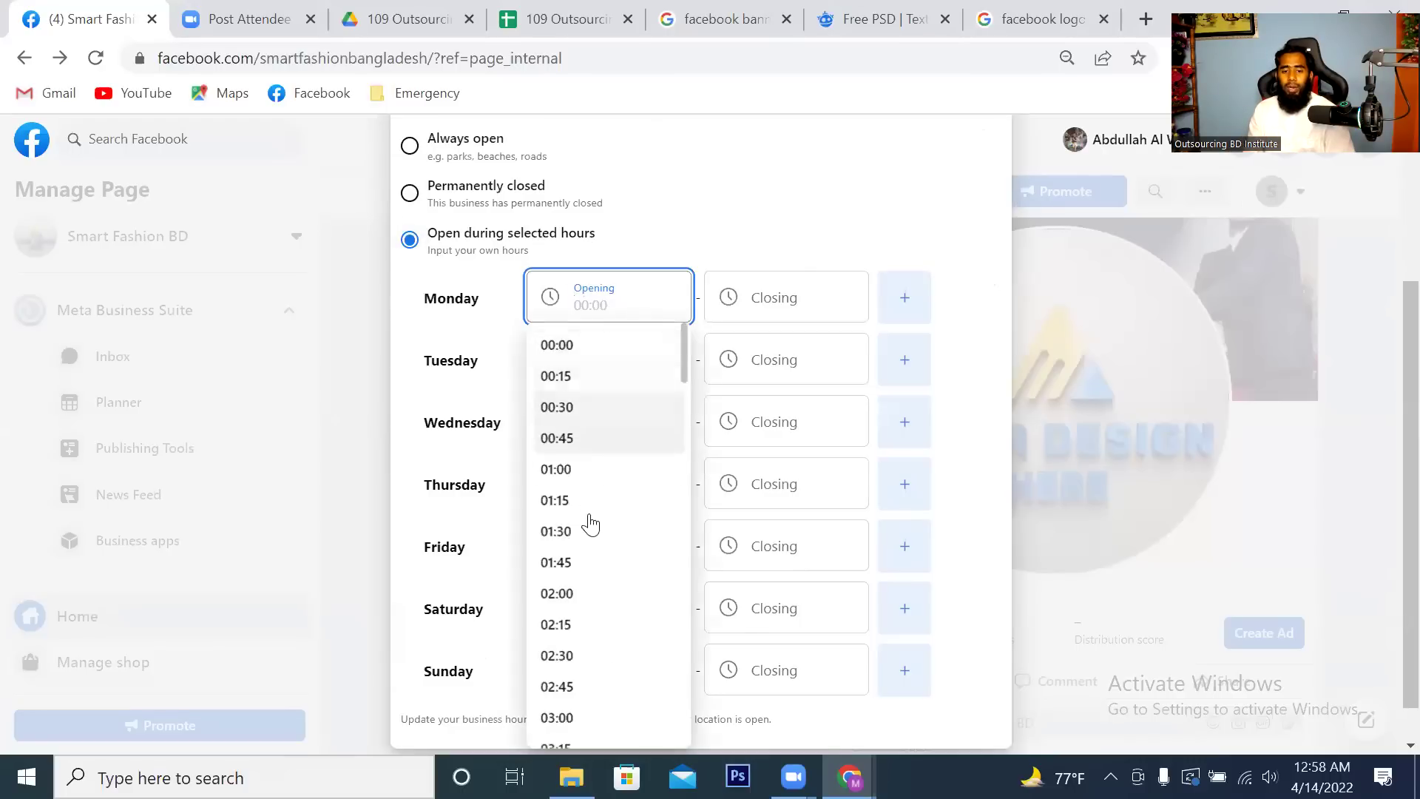
click(584, 601)
click(801, 293)
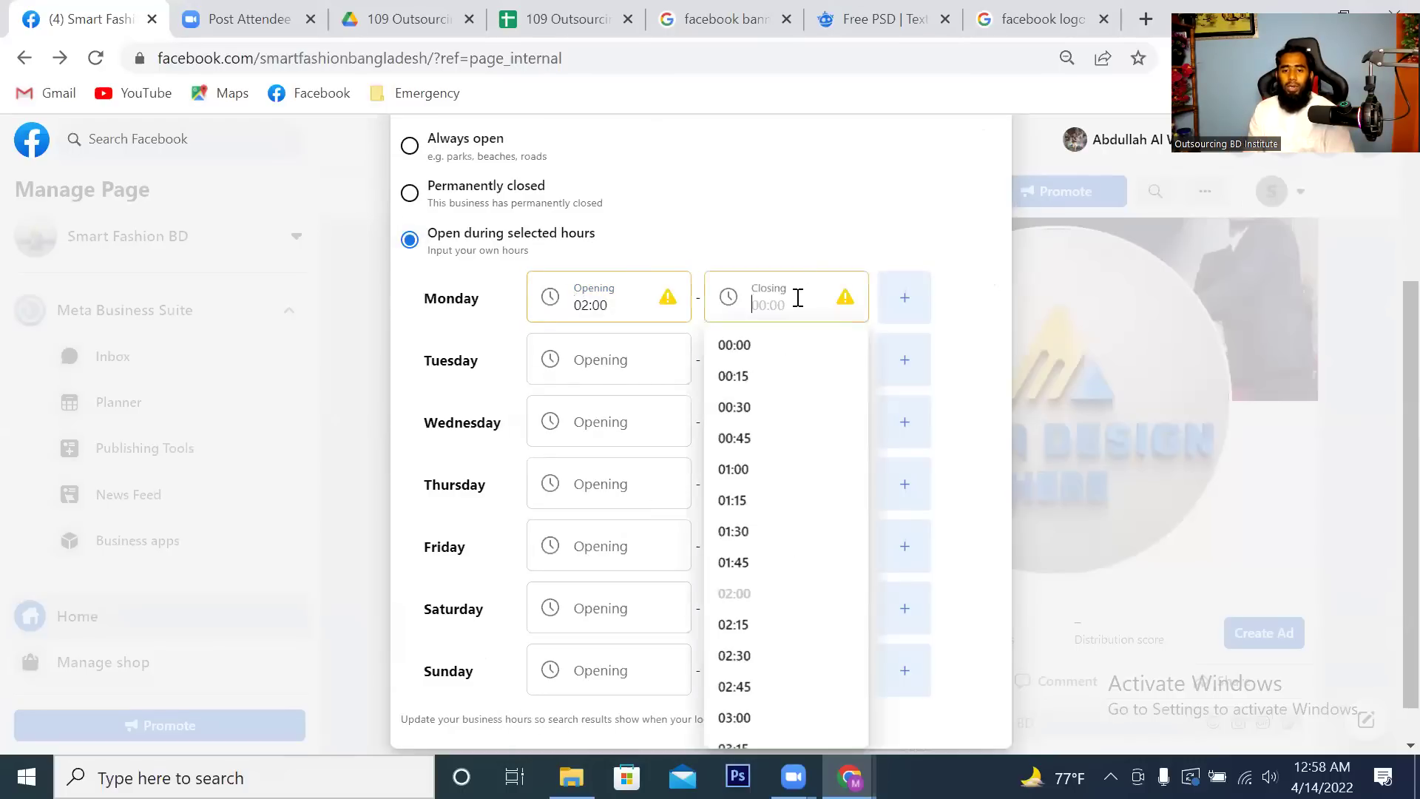
scroll(739, 592, down, 4)
click(762, 585)
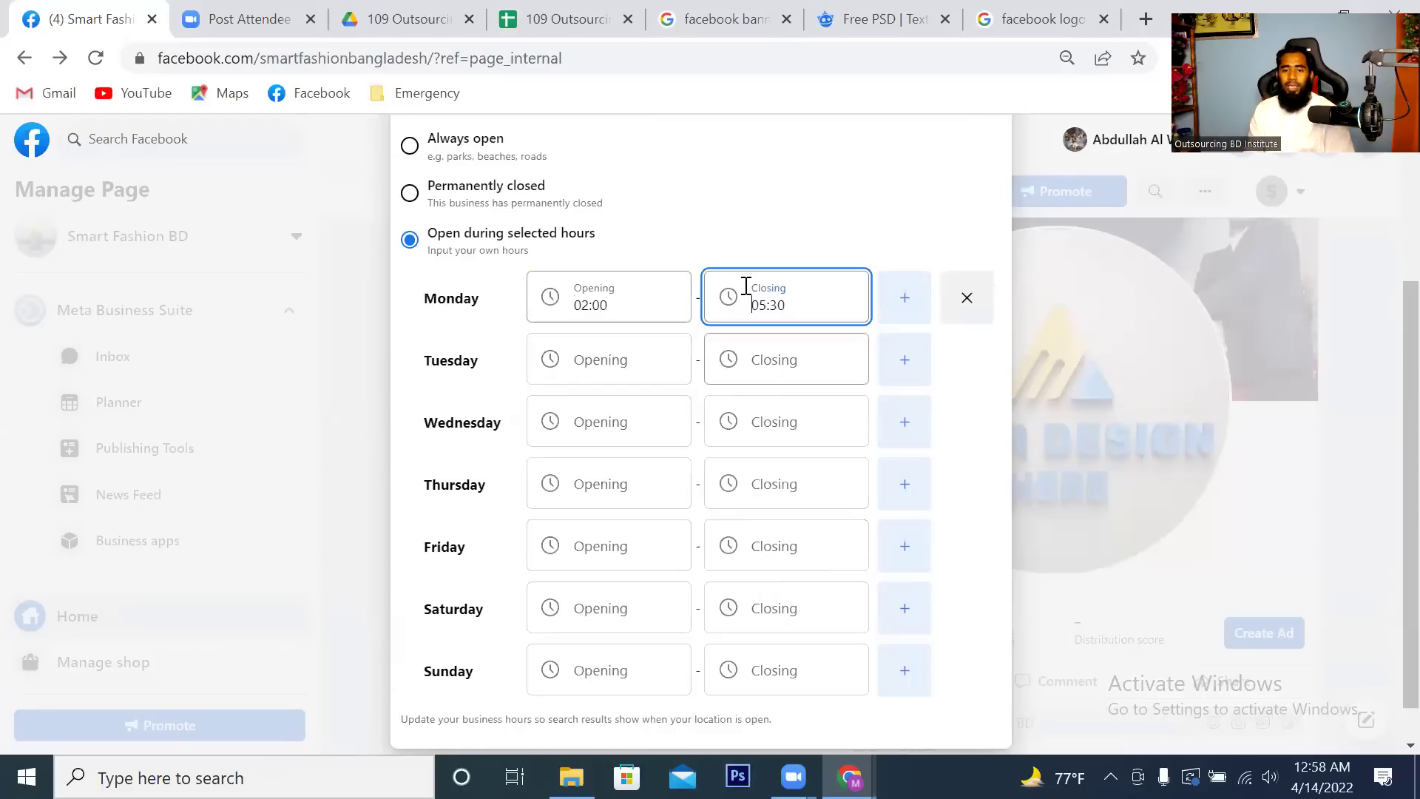
Set Tuesday's hours to 02:15–03:15 and close the hours editor.
click(603, 363)
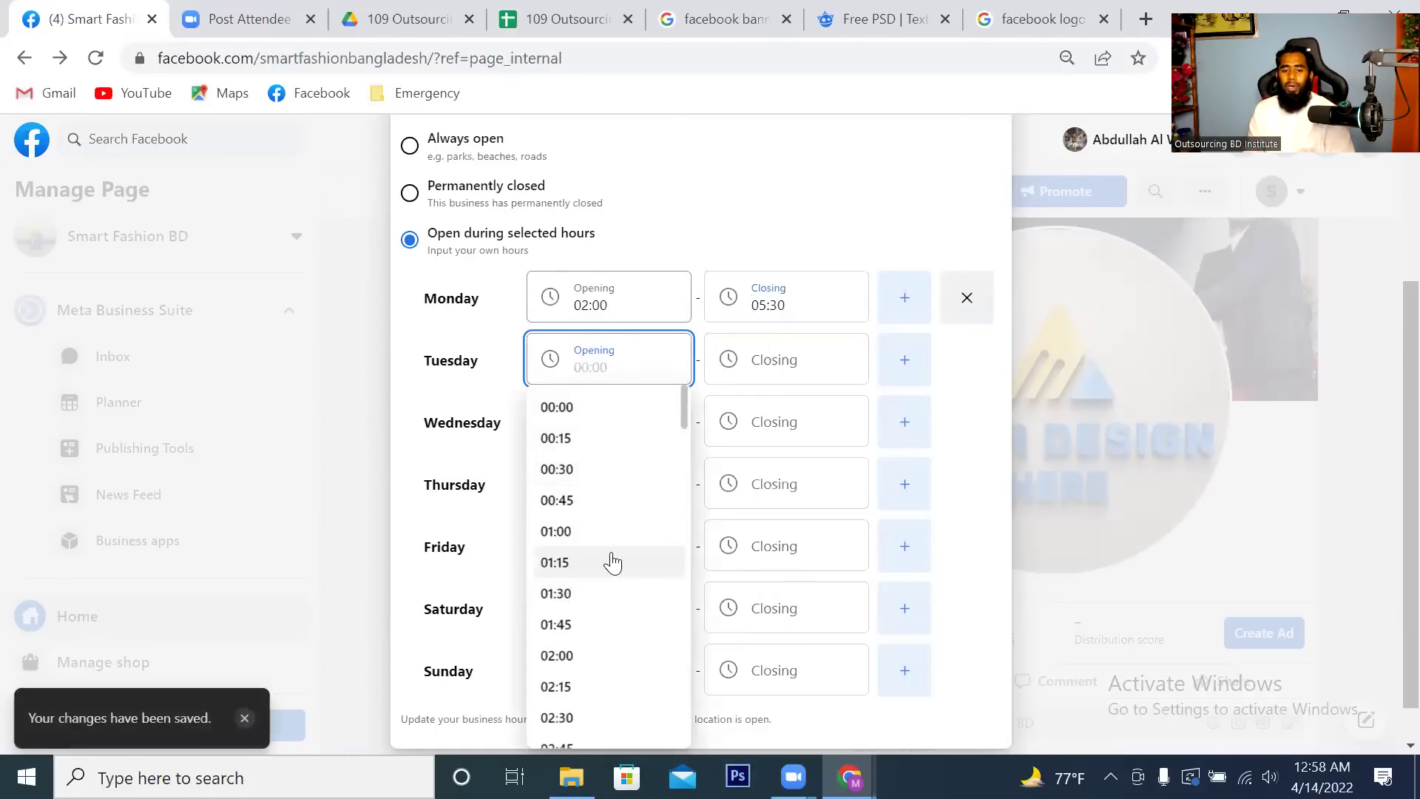
scroll(592, 564, down, 2)
click(590, 574)
click(769, 366)
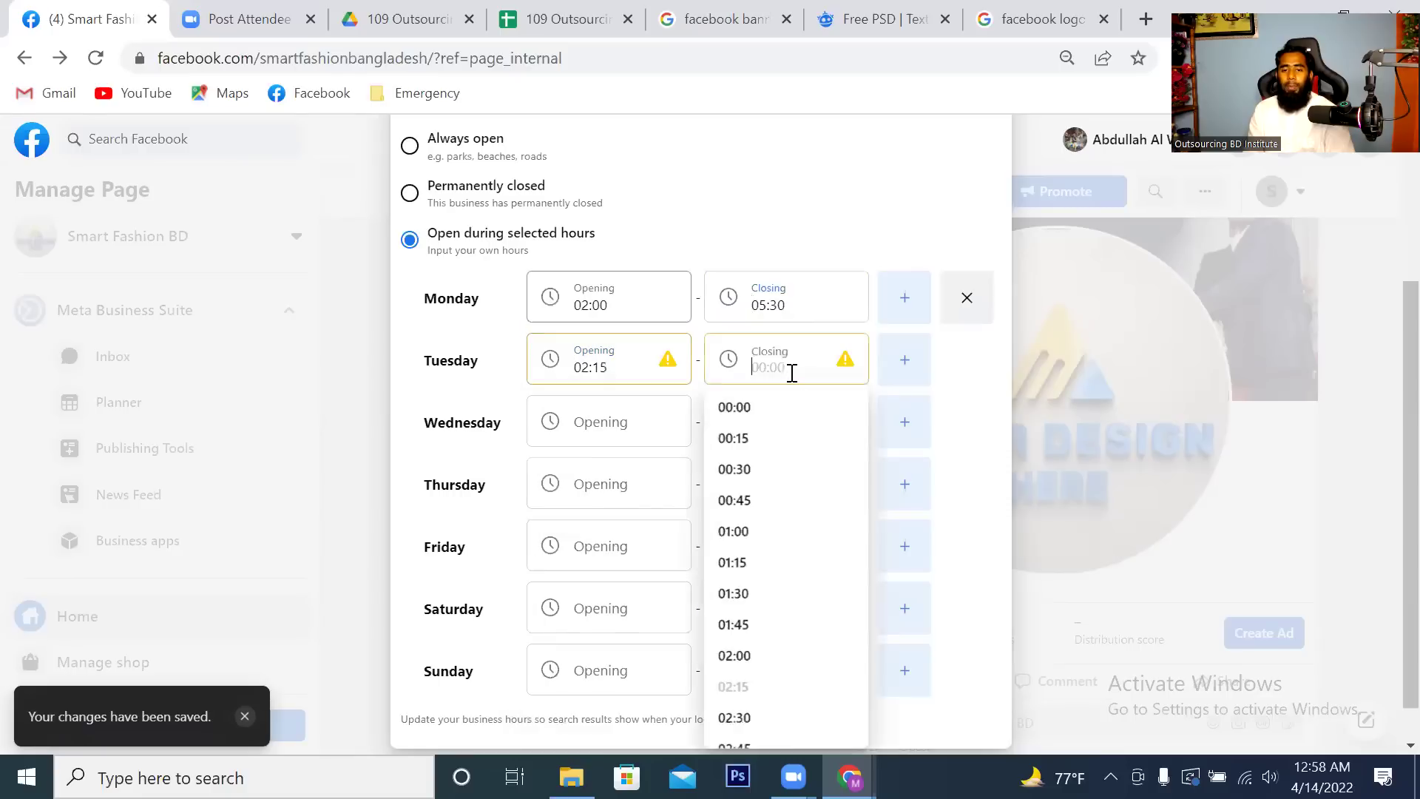
scroll(748, 602, down, 4)
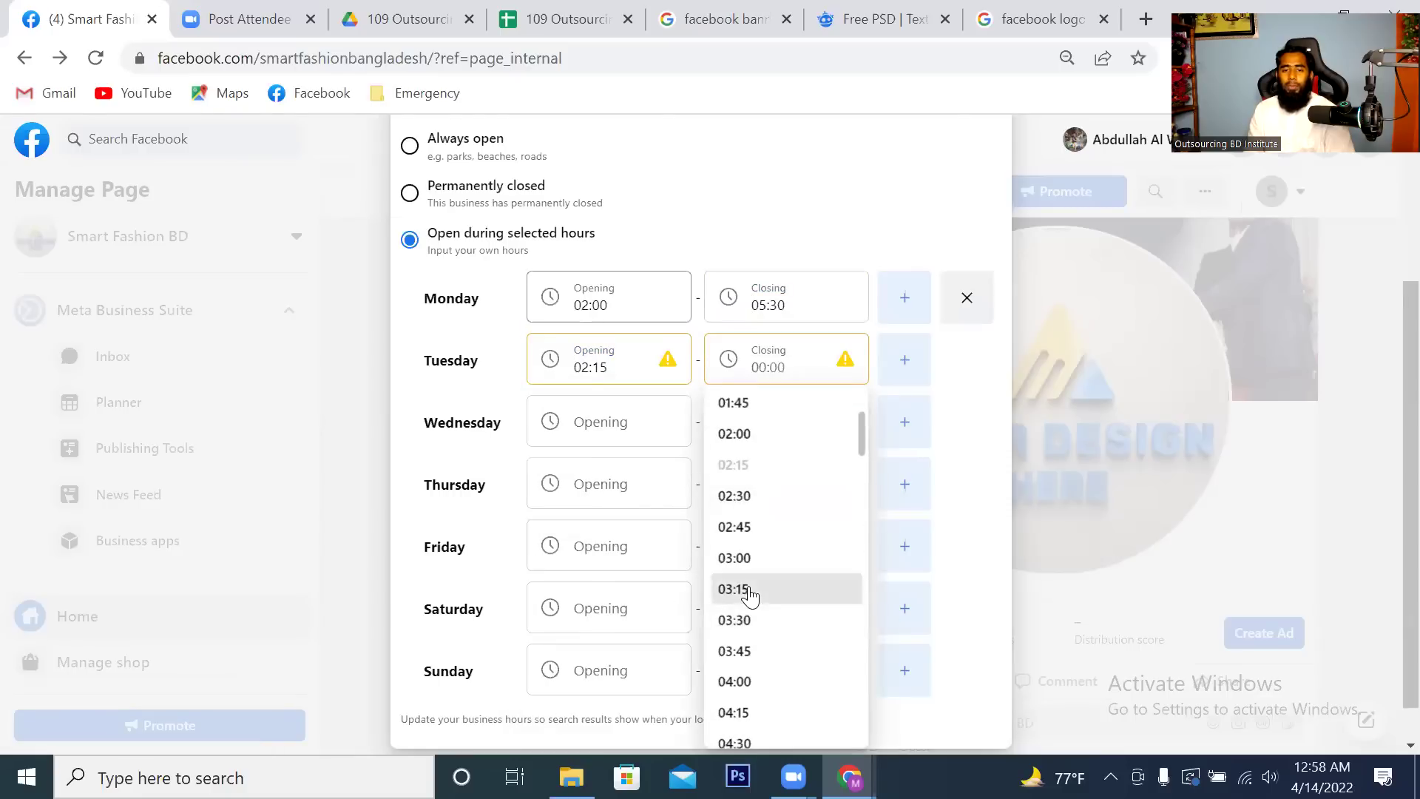
click(747, 589)
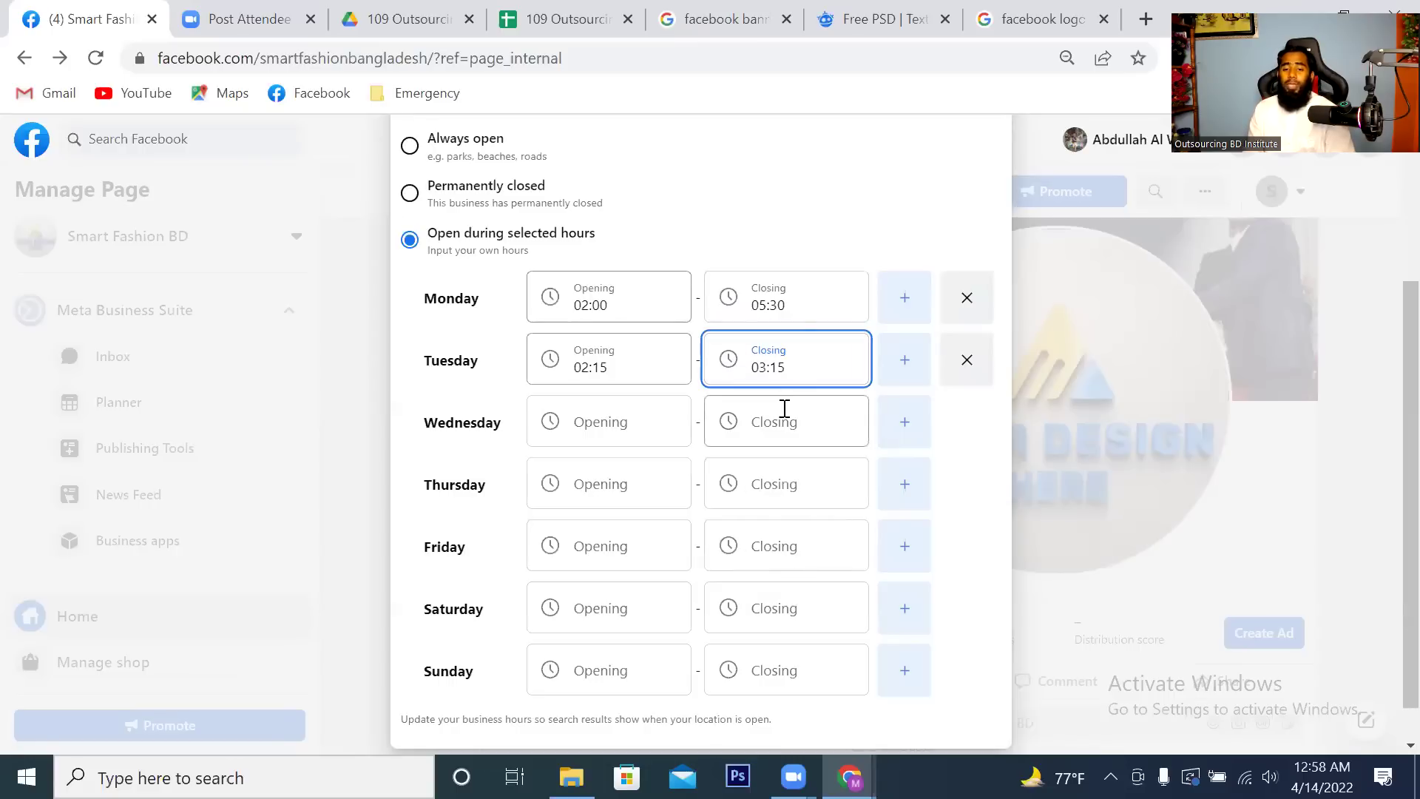
scroll(786, 406, down, 1)
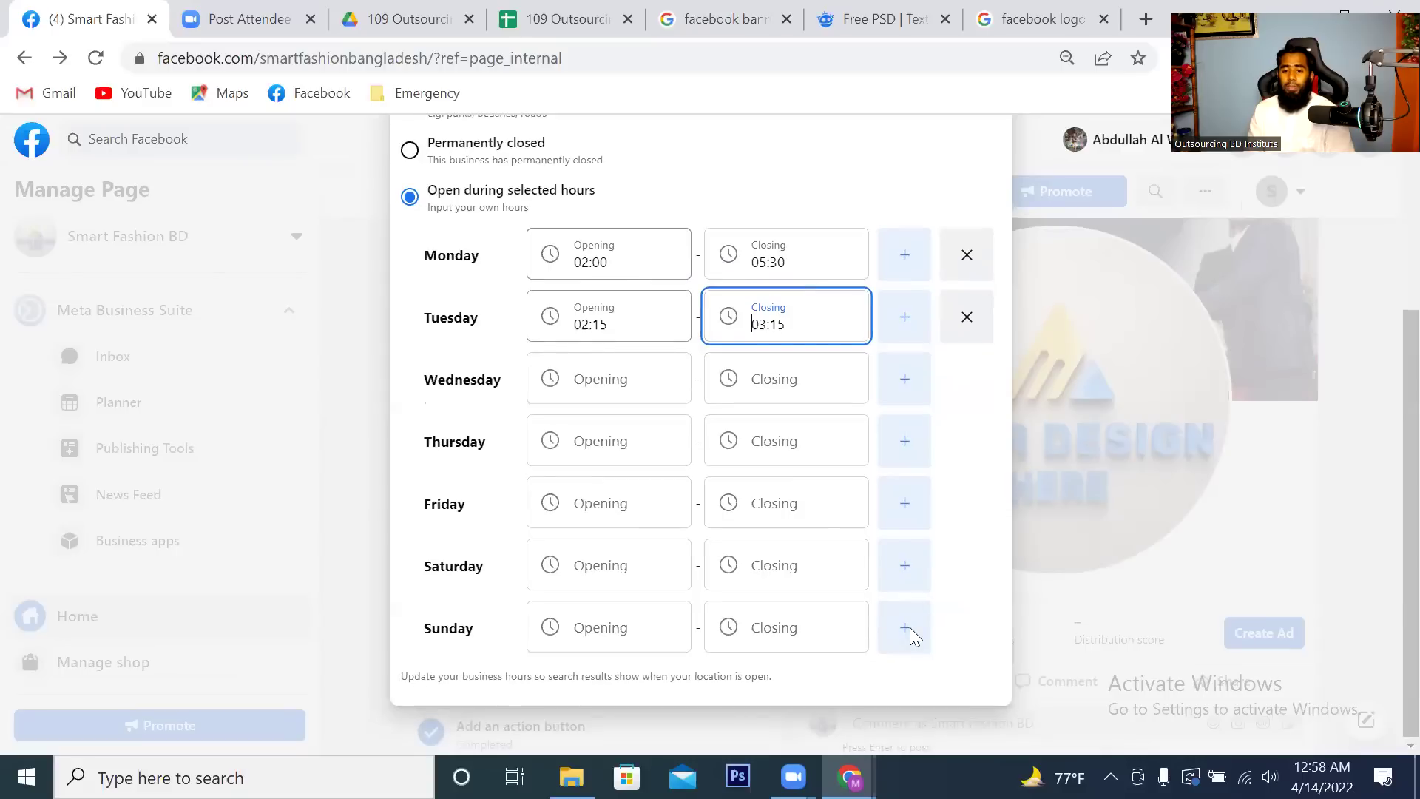
scroll(897, 203, up, 3)
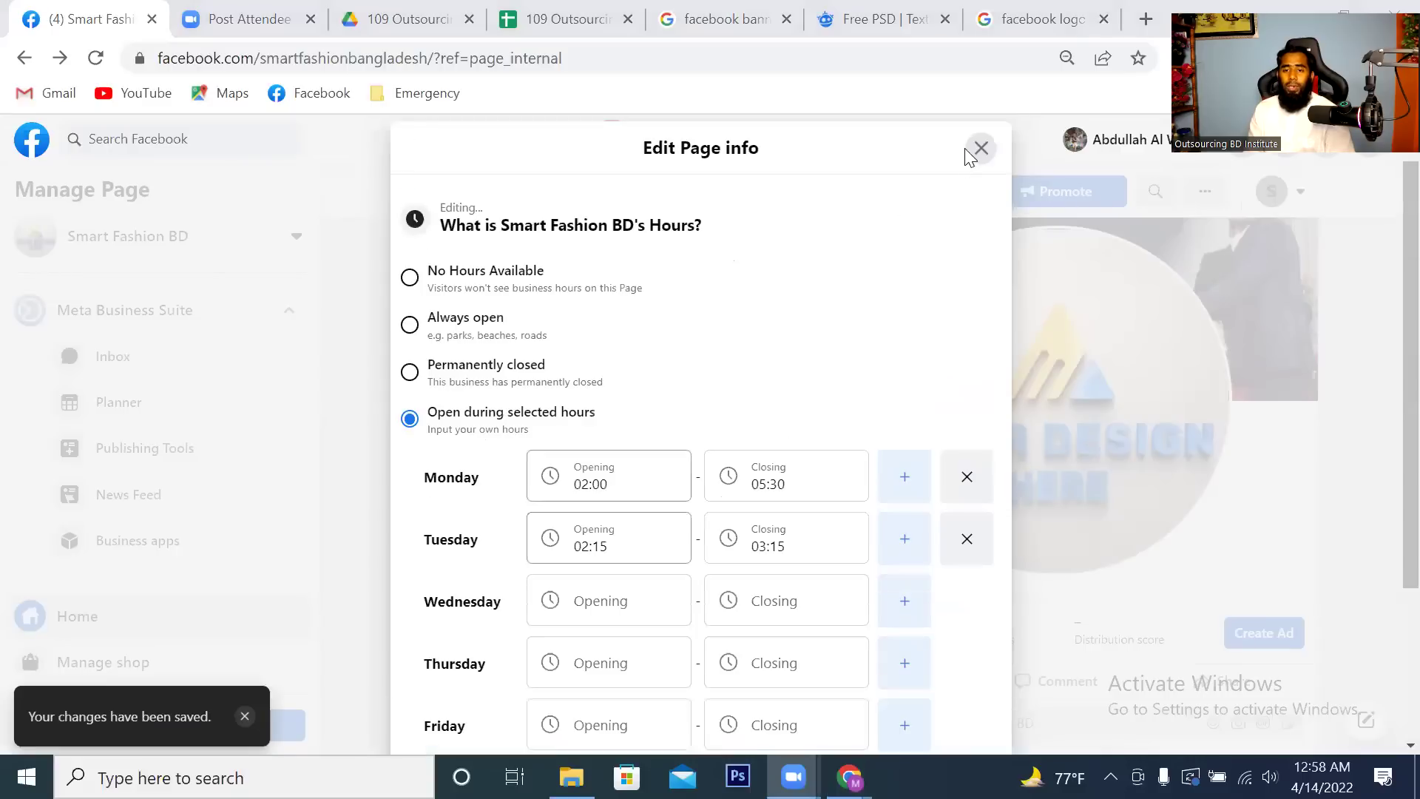
click(981, 146)
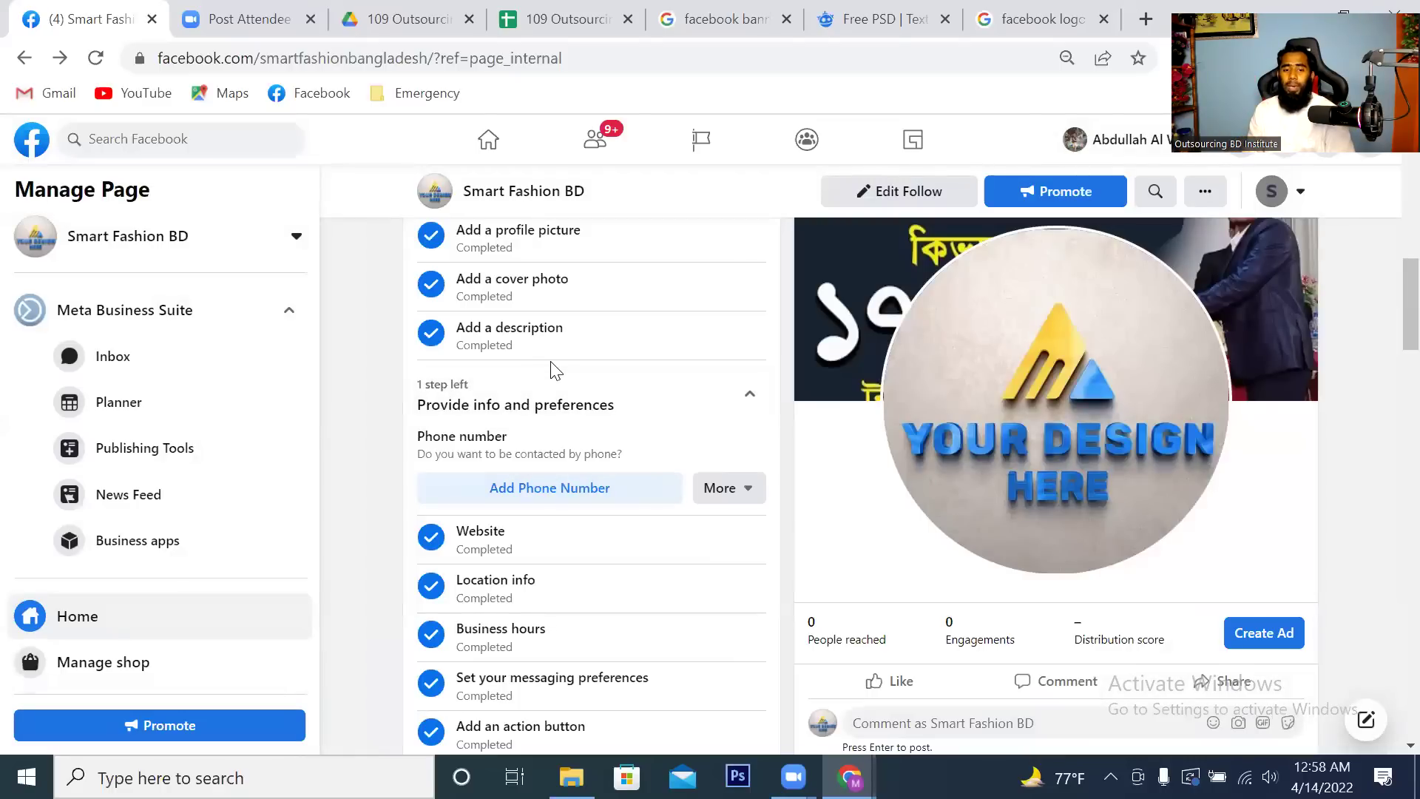
Enter Smart Fashion BD's business phone number in the Phone number field and close the editor.
drag(426, 436, 517, 451)
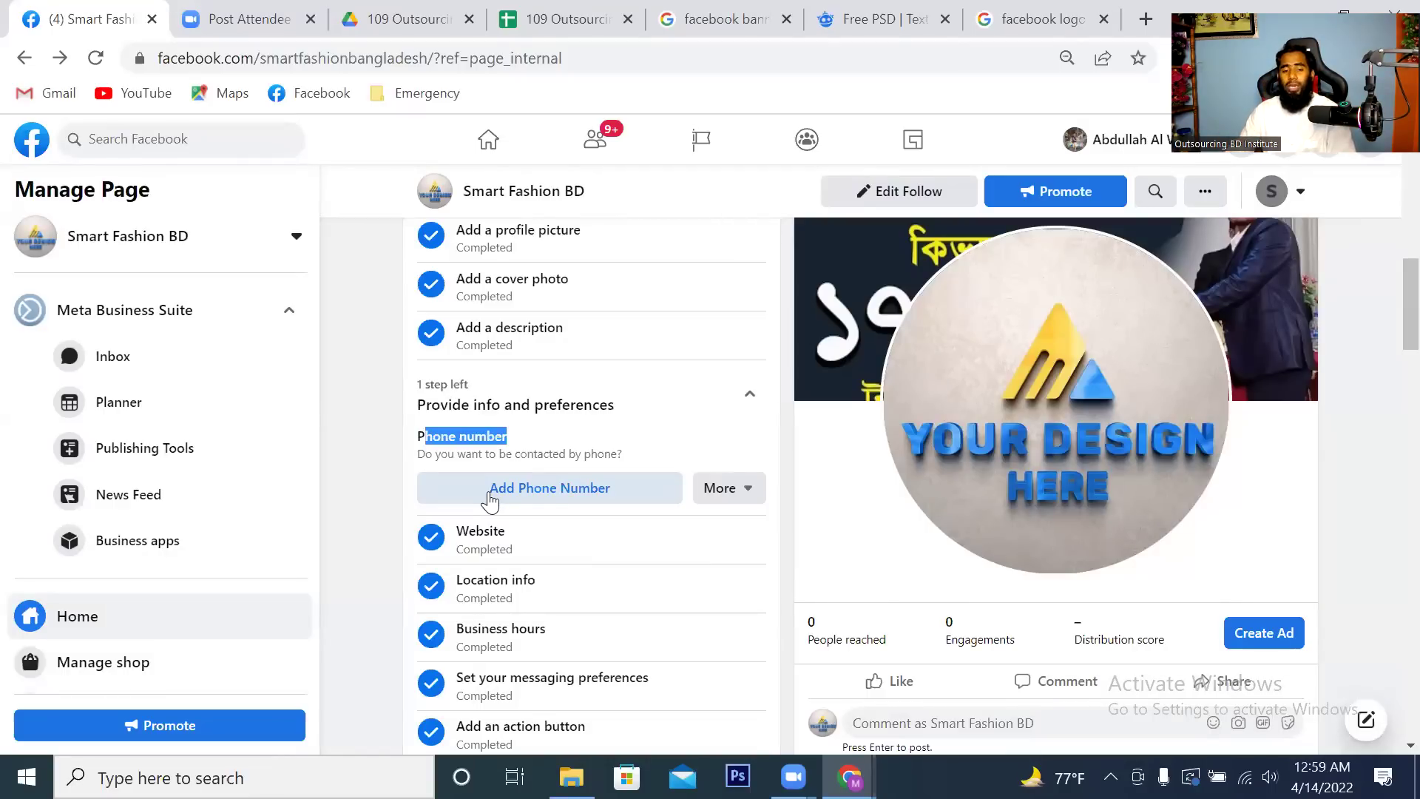
click(488, 492)
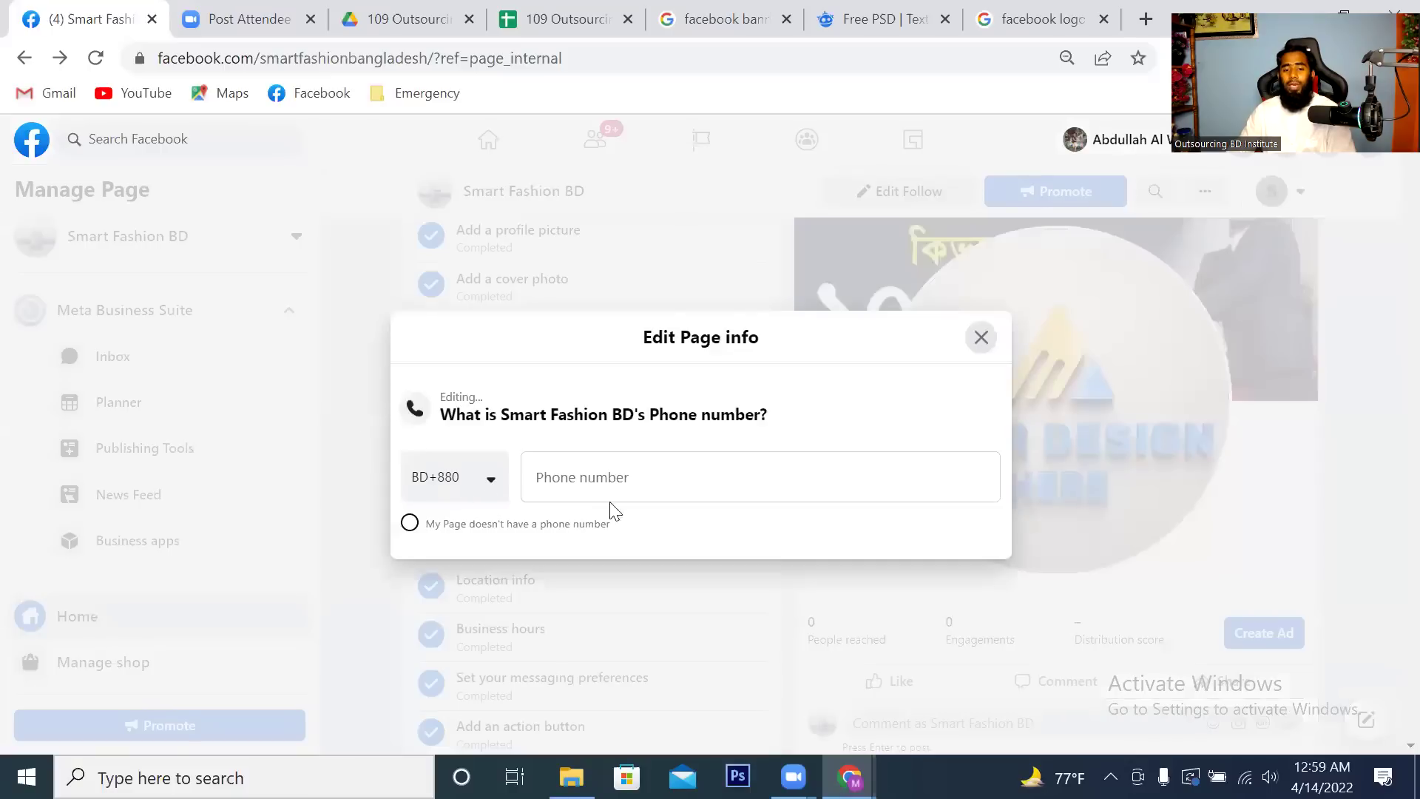
click(588, 478)
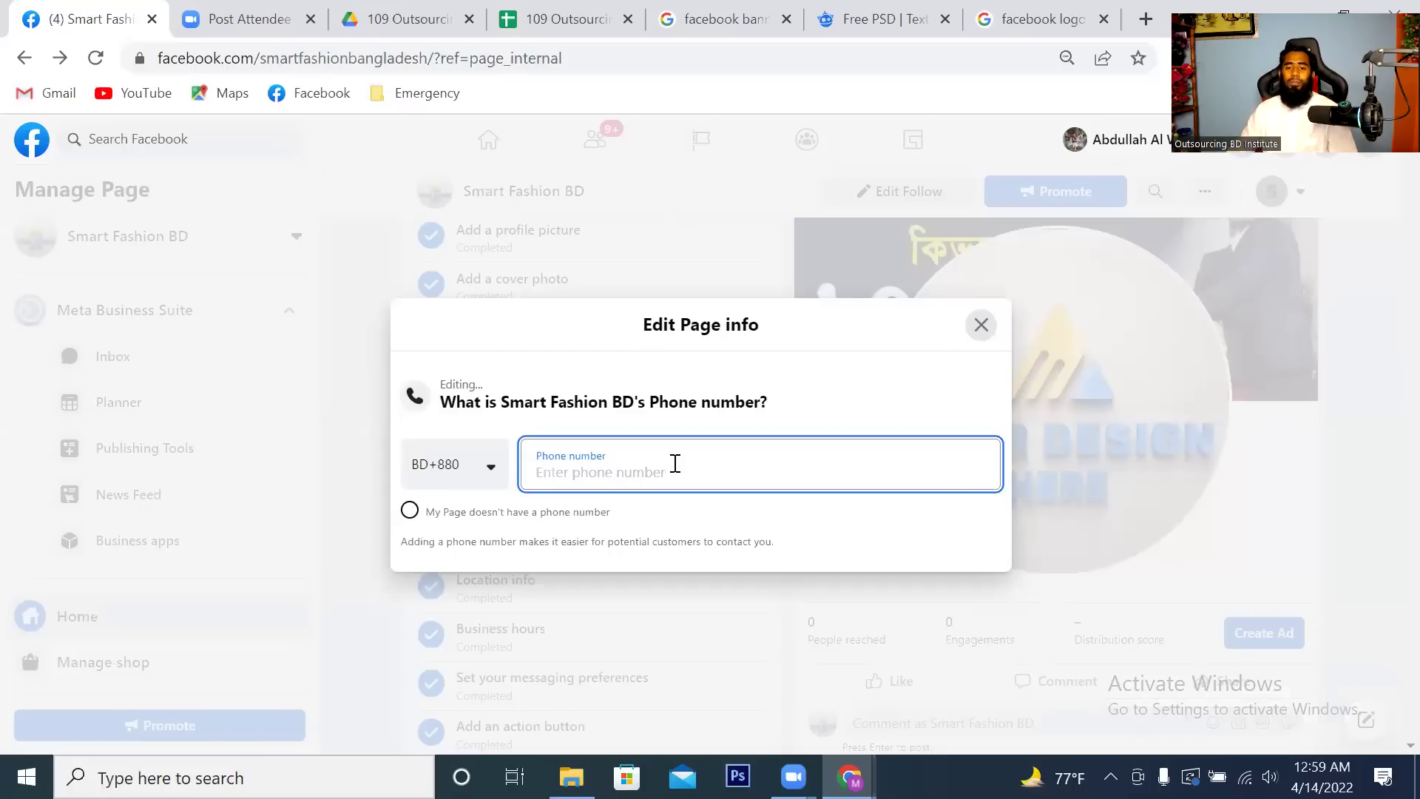
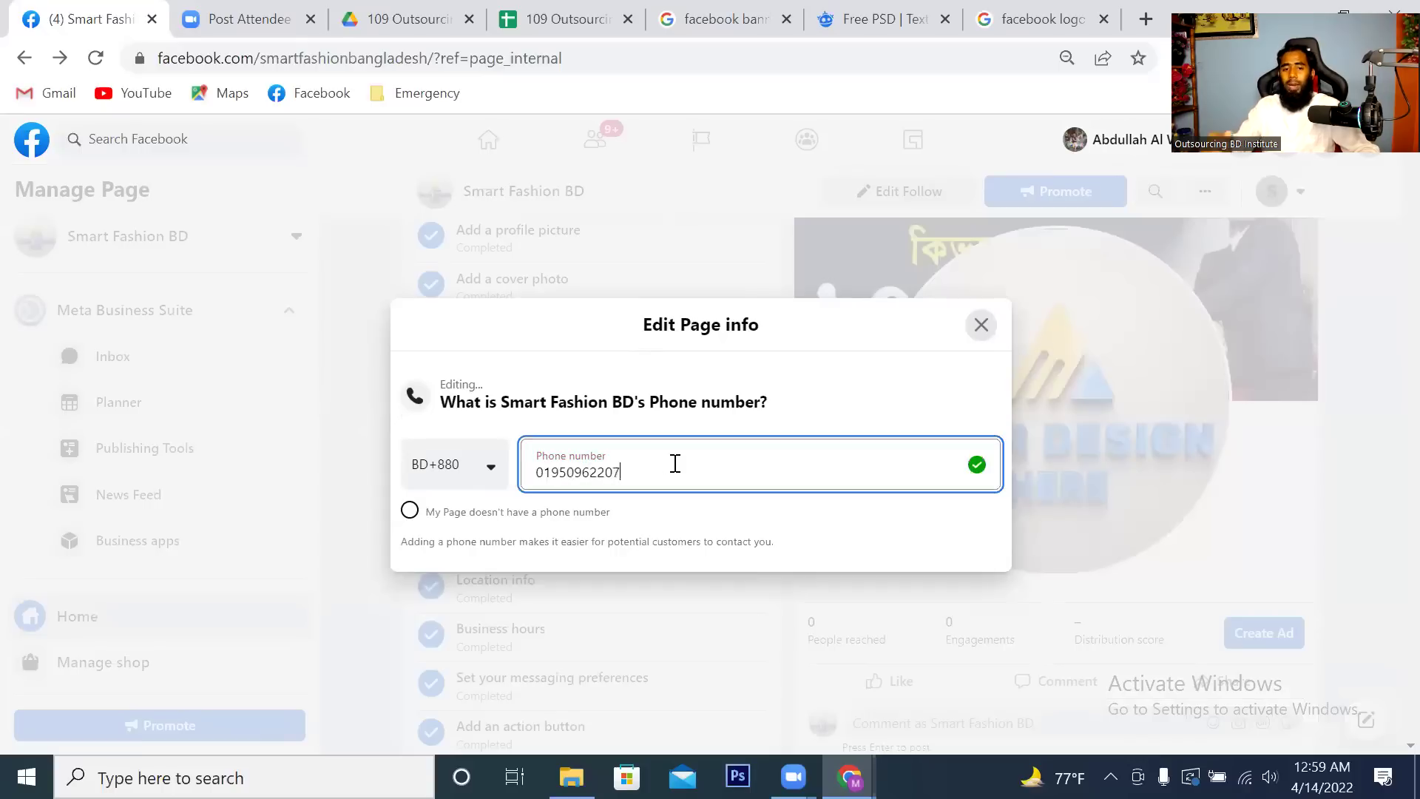
click(982, 326)
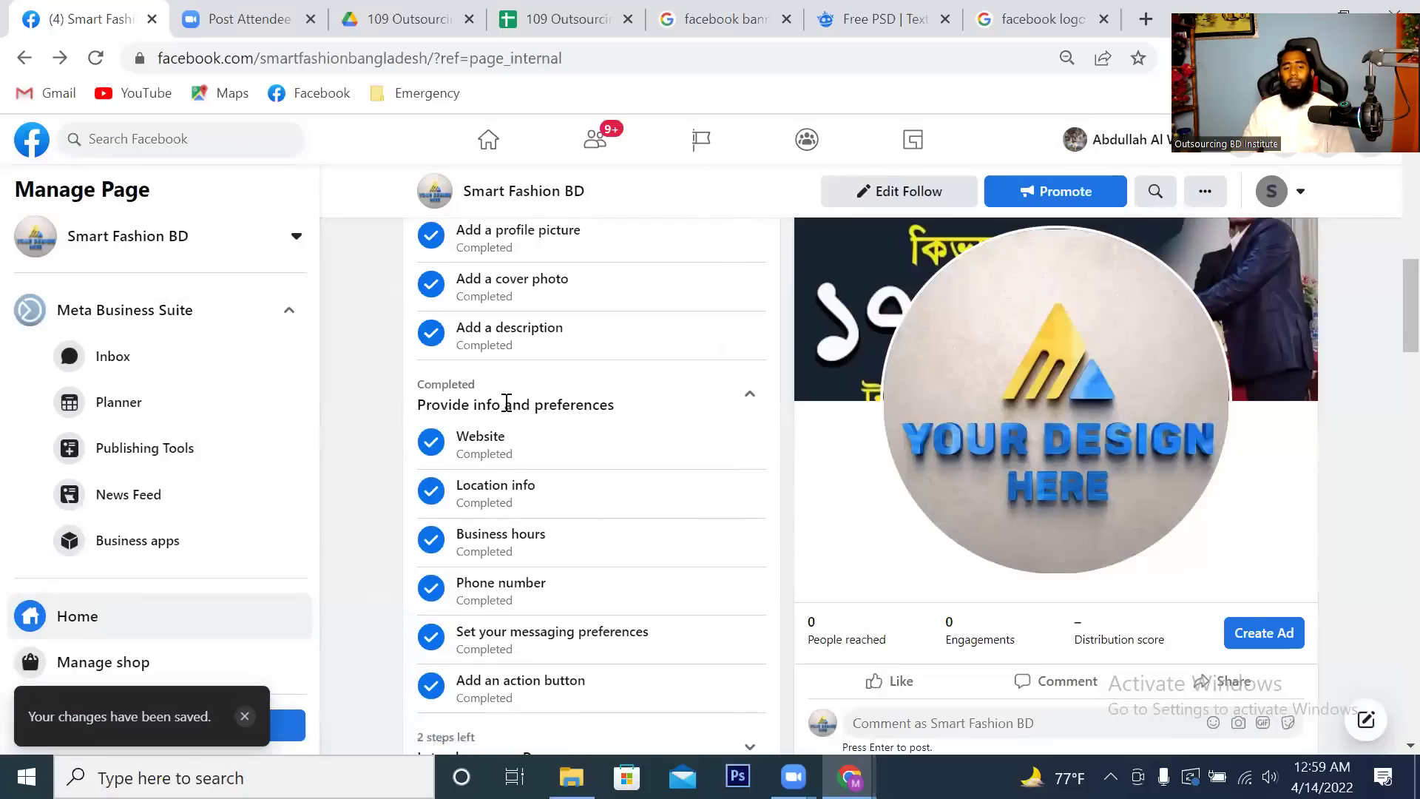
Screen-capture the 'Set your Page up for success' panel and outline the 11 of 13 progress bar in red.
scroll(562, 326, down, 5)
scroll(580, 405, up, 9)
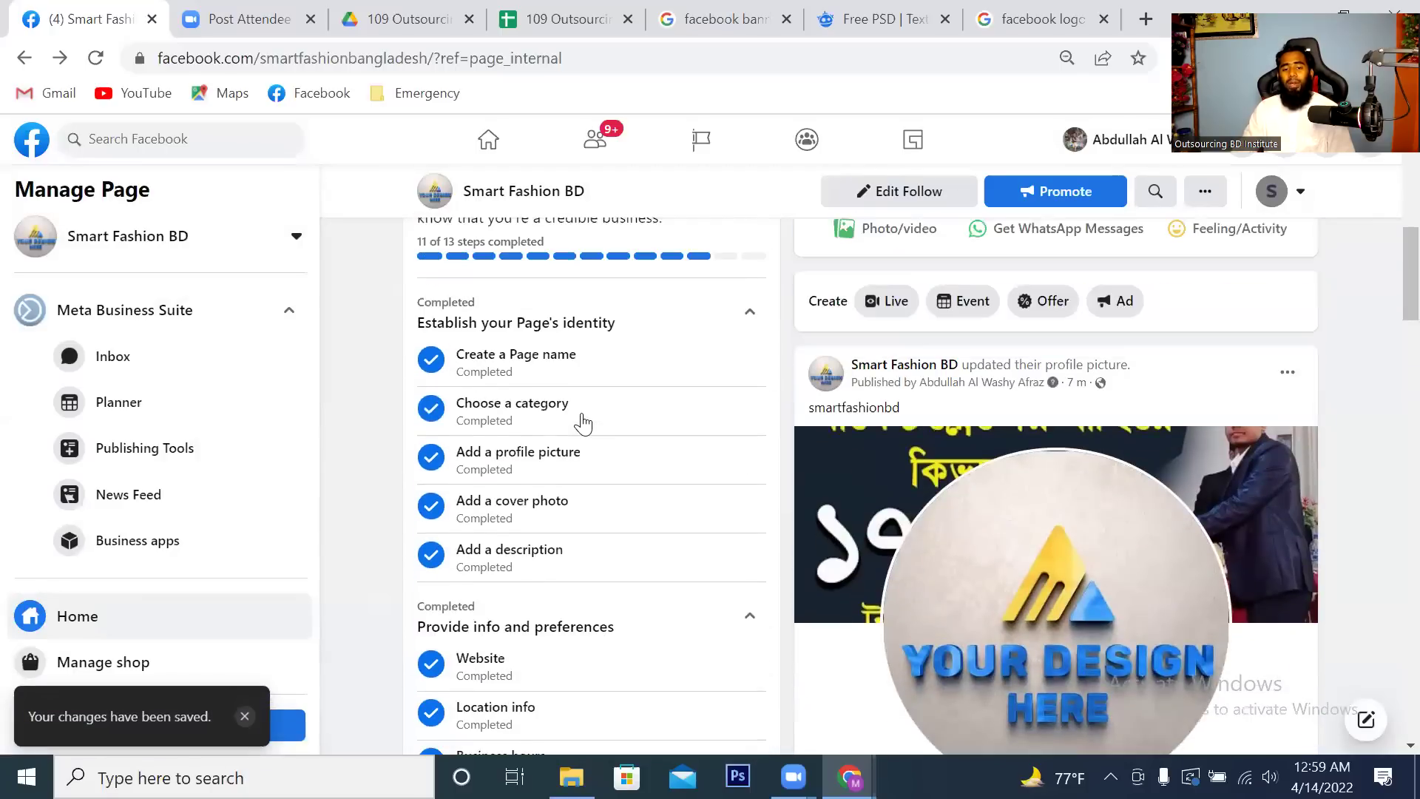
scroll(570, 444, up, 2)
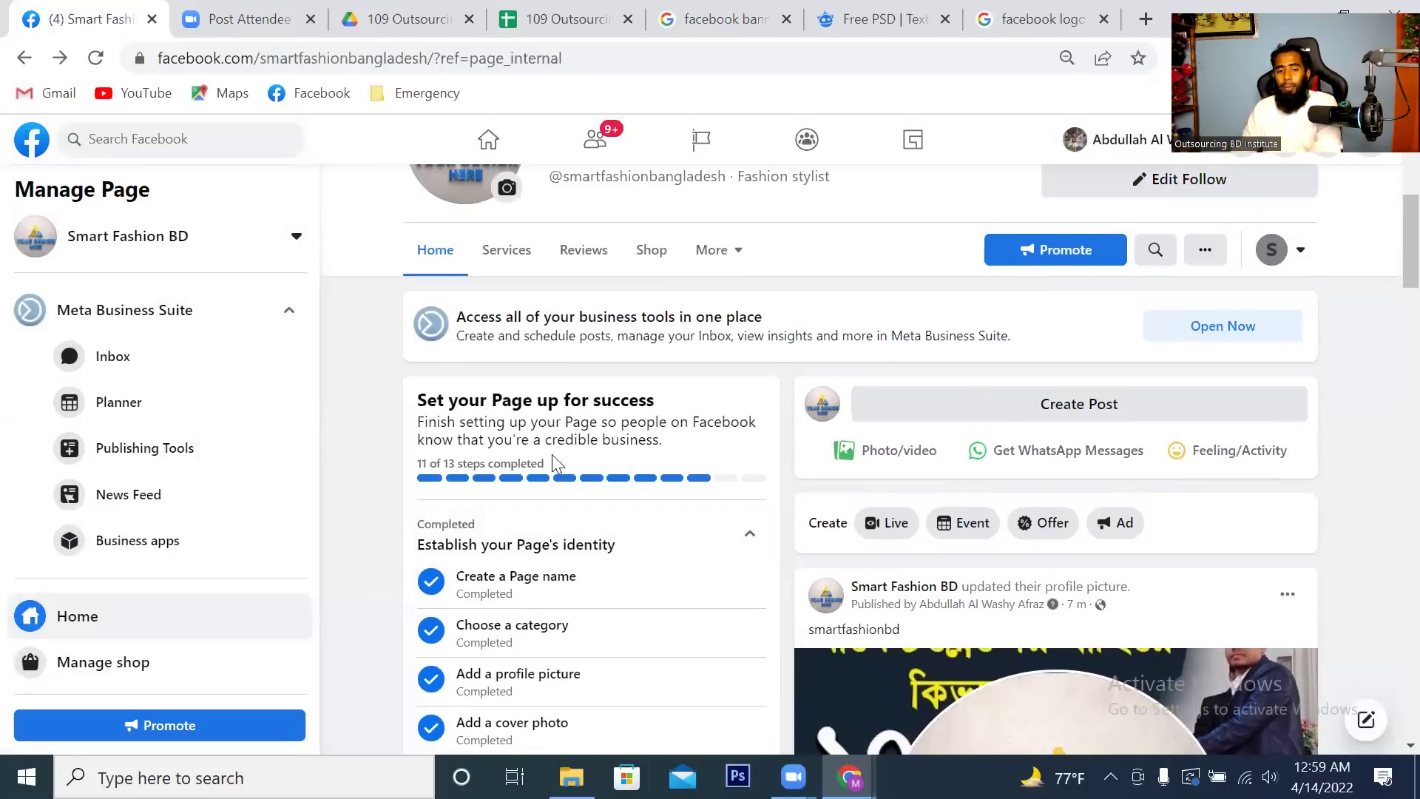
key(Print)
drag(375, 366, 860, 520)
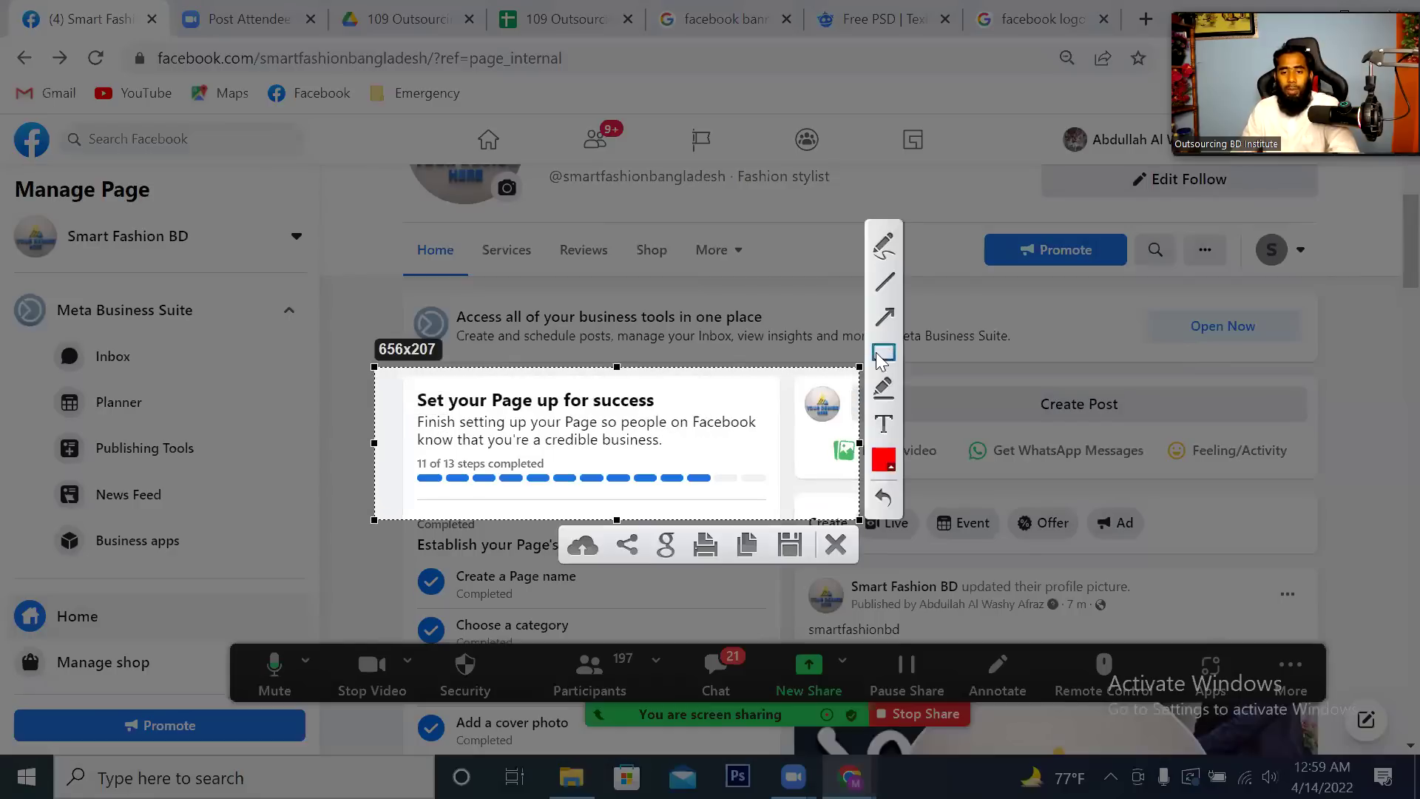
drag(397, 450, 450, 491)
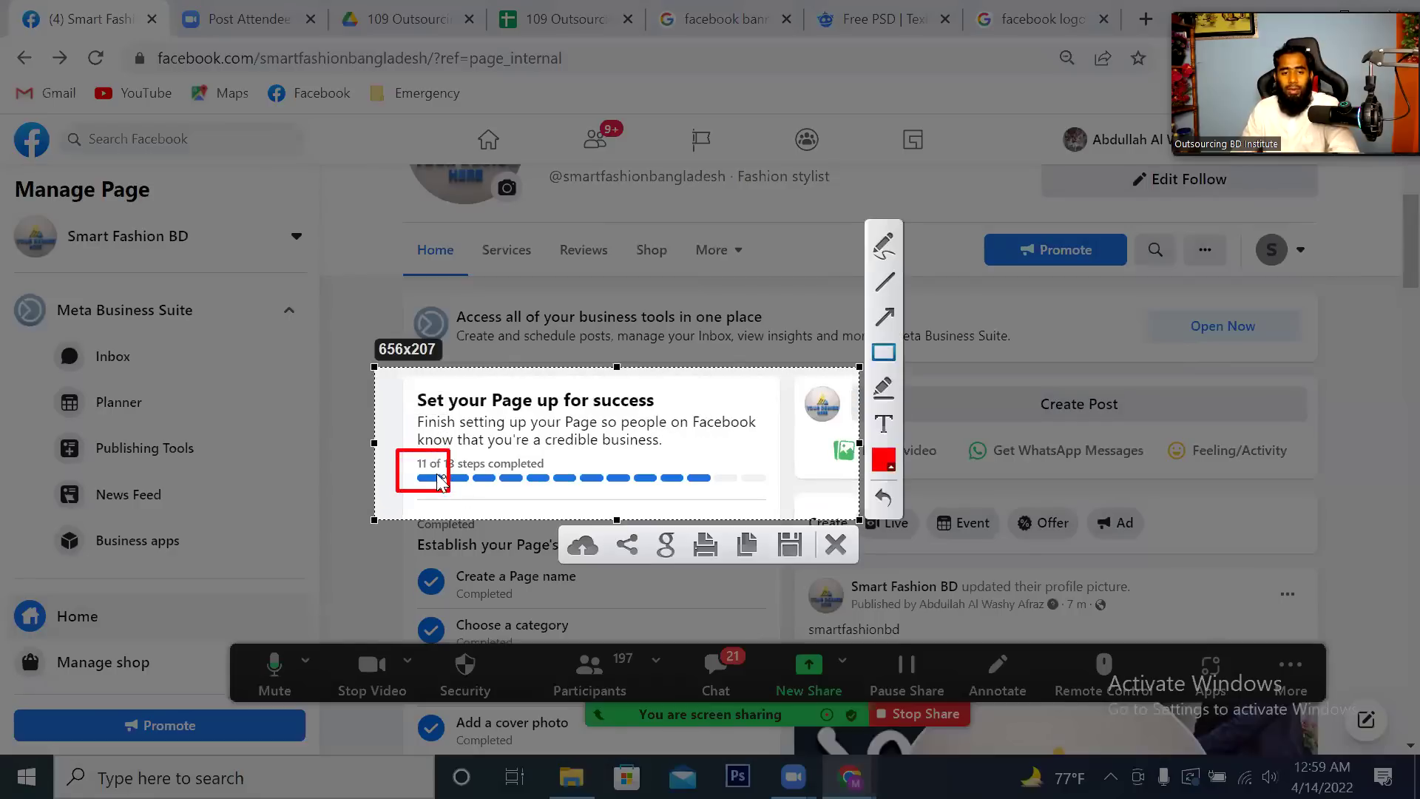
key(ctrl+z)
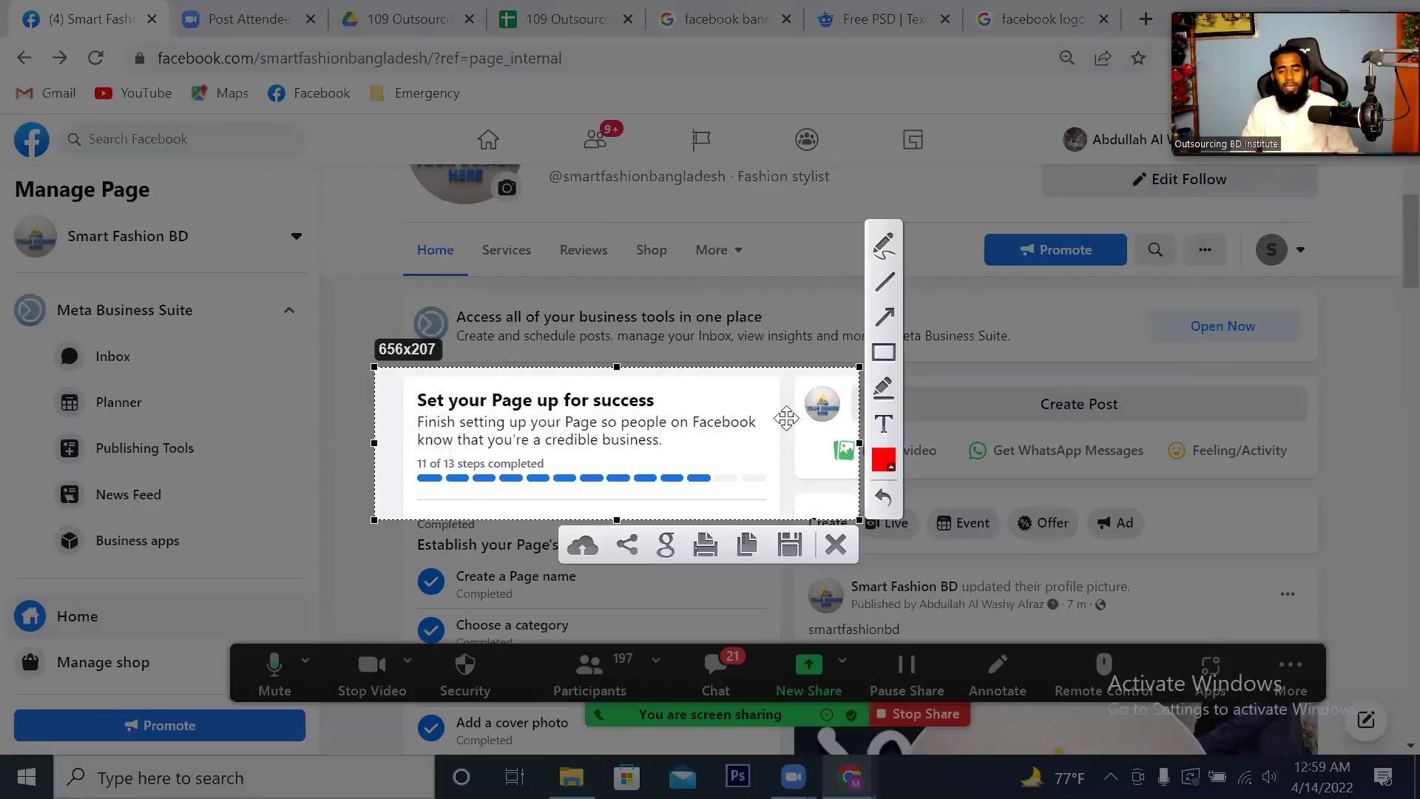
drag(398, 449, 805, 499)
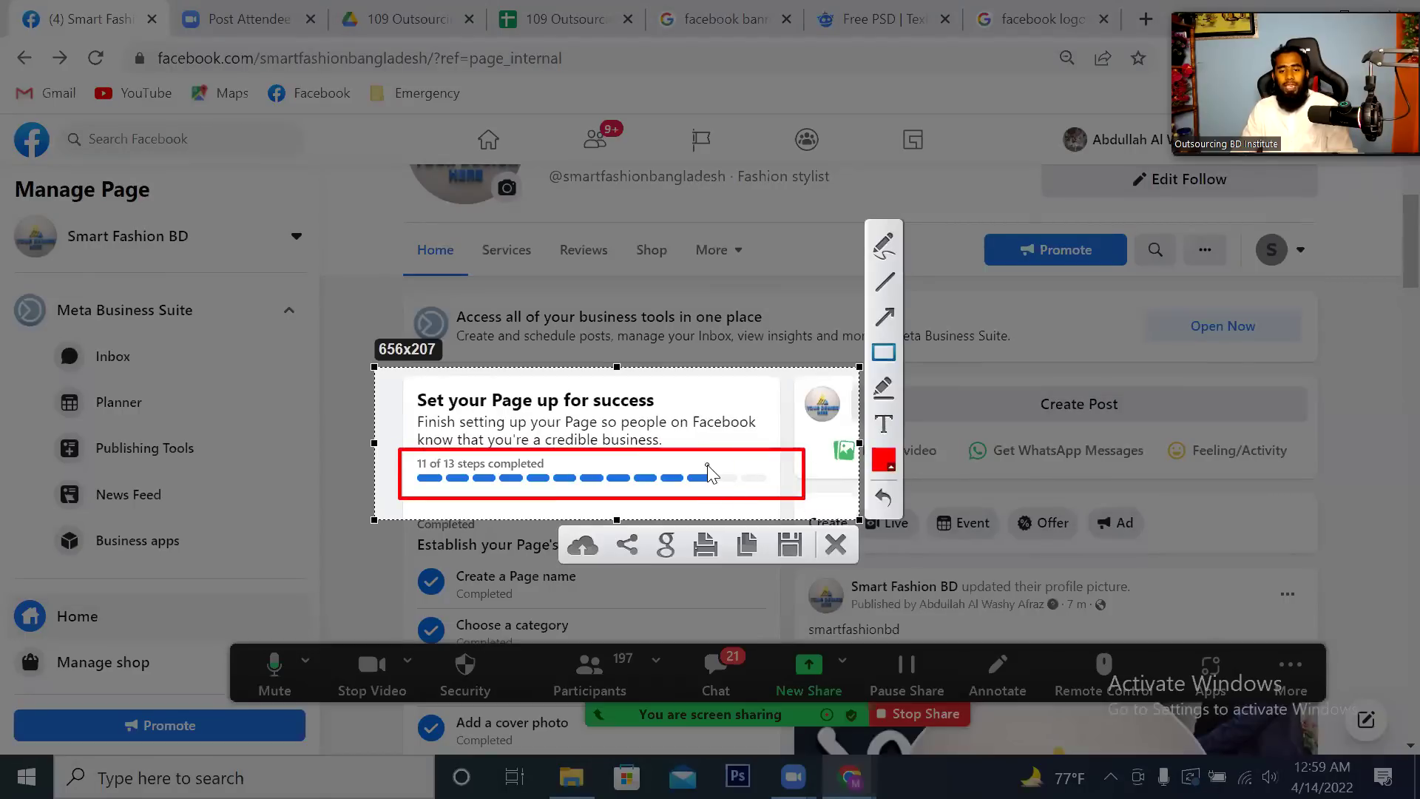